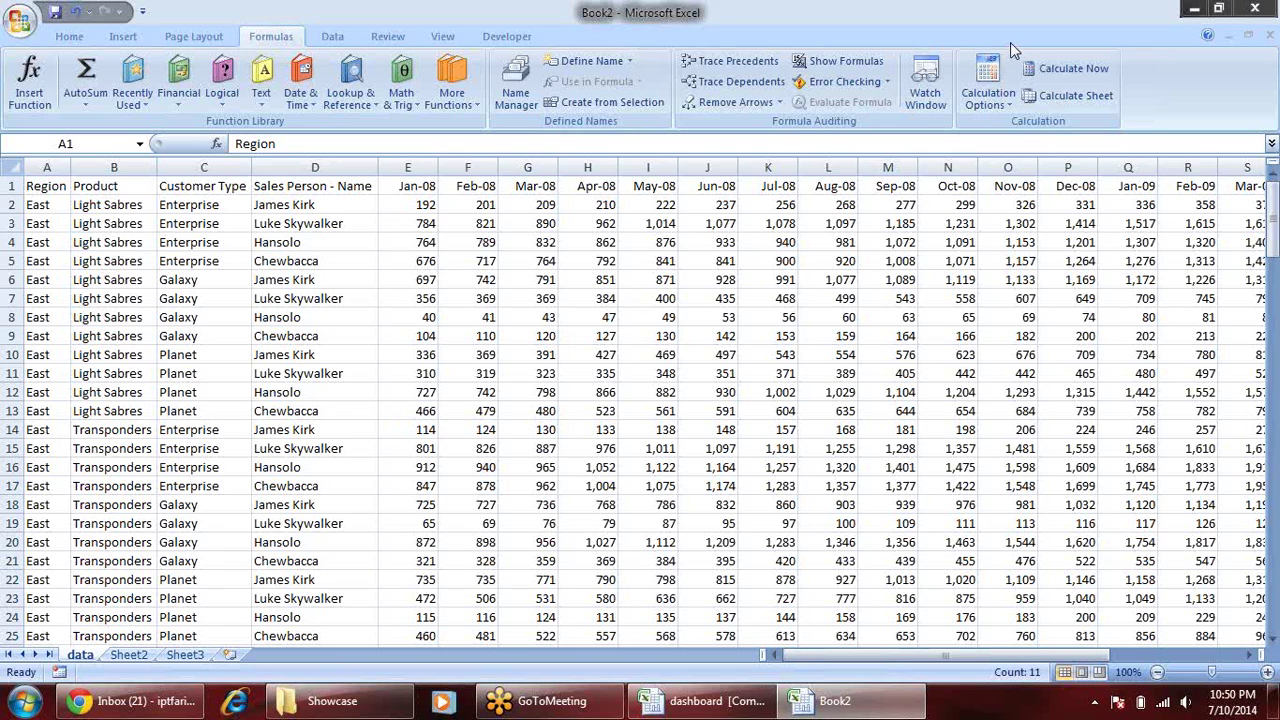
- Select the Product, Customer Type and Sales Person entries and the Jan-08 to Dec-08 month headers in Book2
left_click(114, 206)
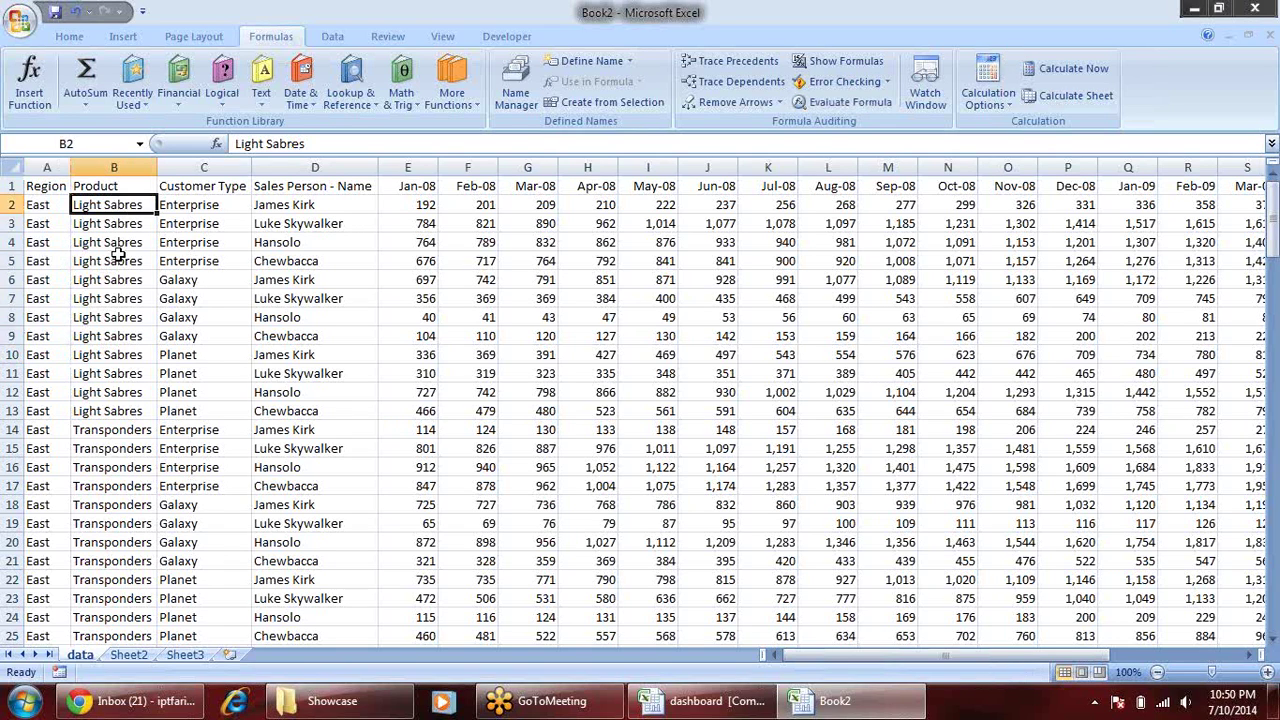
left_click_drag(118, 258, 120, 345)
left_click_drag(209, 192, 209, 352)
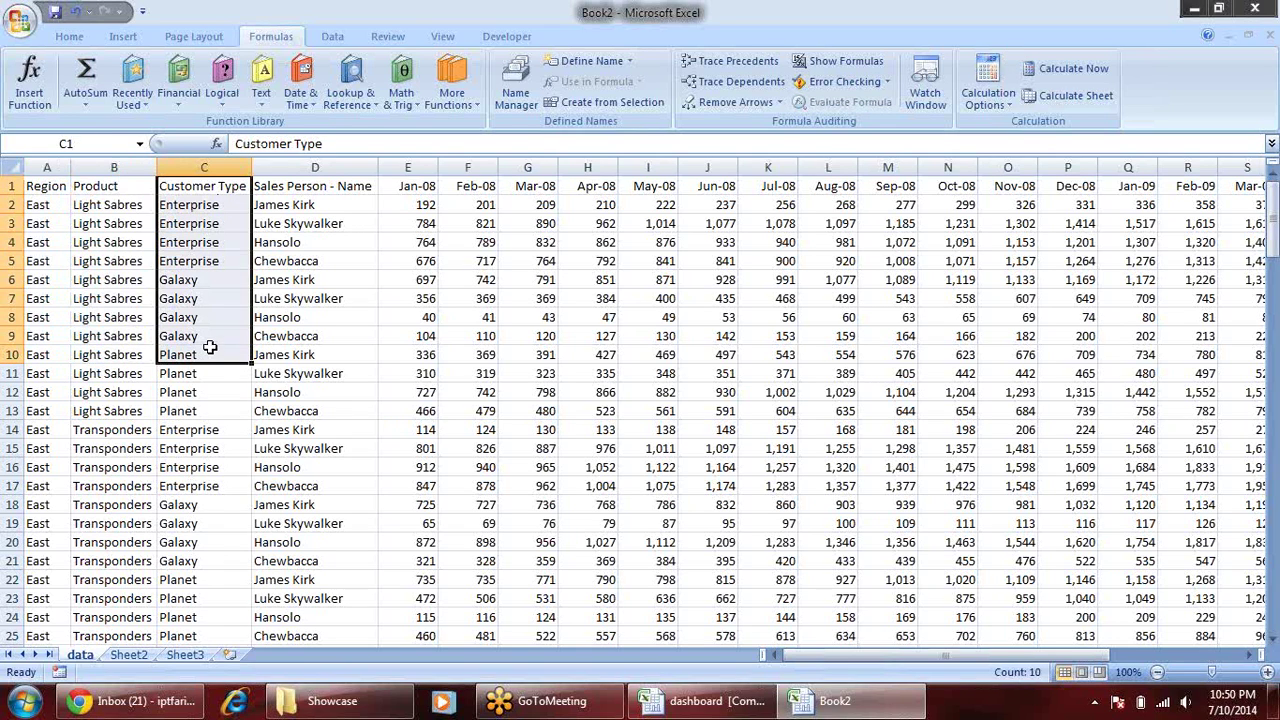
left_click_drag(300, 205, 297, 395)
left_click_drag(405, 188, 1190, 188)
- Select sample Region, Product and Customer Type cells and the Feb-08 sales figure 742
mouse_move(840, 655)
left_mouse_down()
mouse_move(1000, 672)
mouse_move(830, 660)
left_mouse_up()
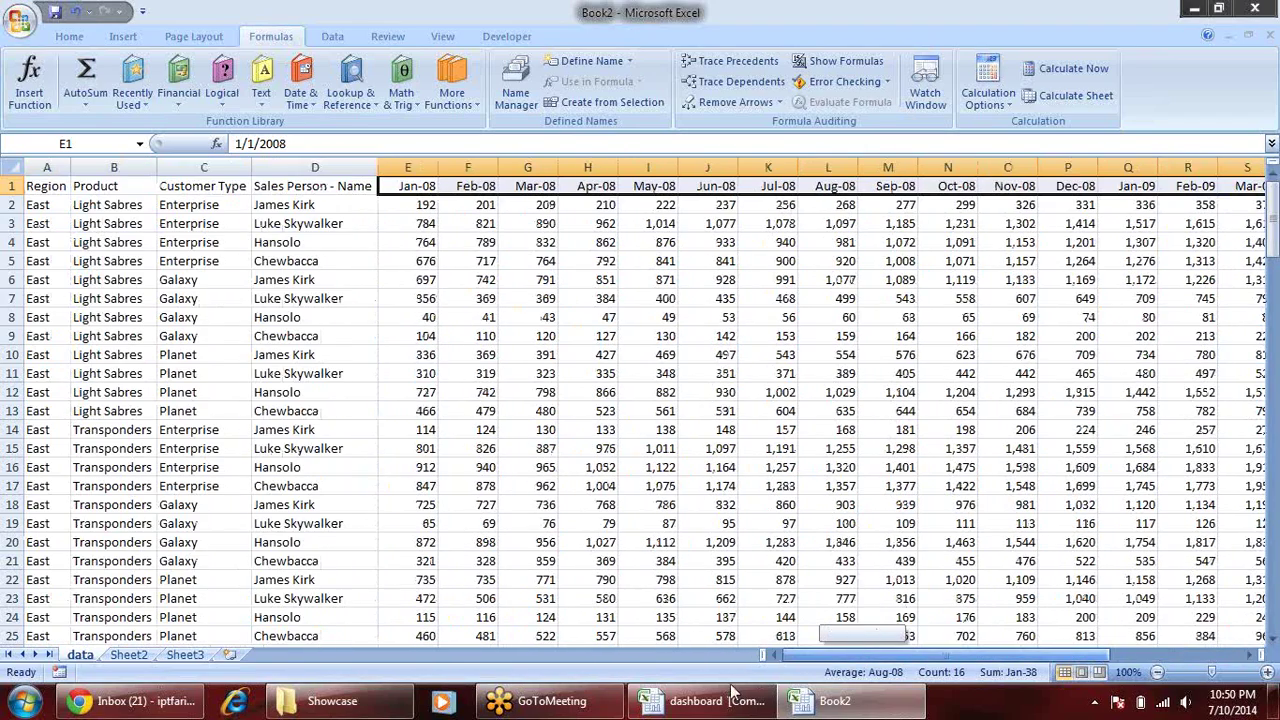
left_click(465, 223)
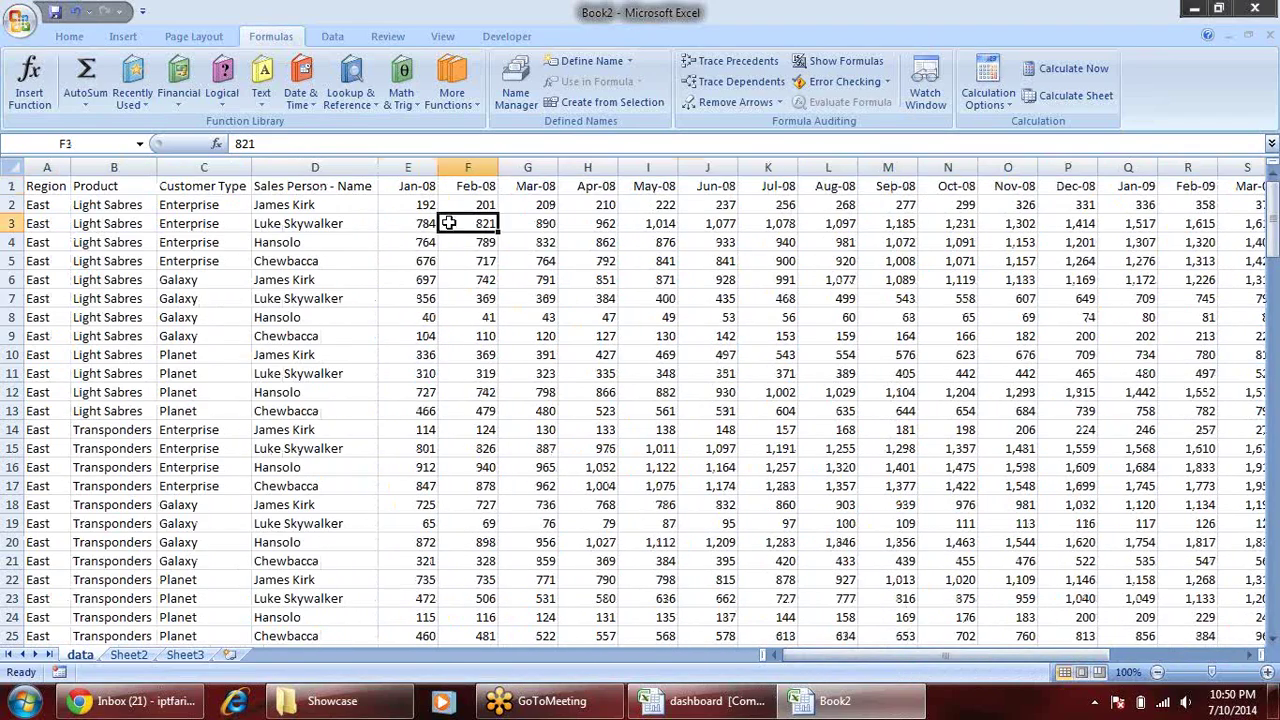
left_click(190, 205)
left_click(120, 228)
left_click(37, 243)
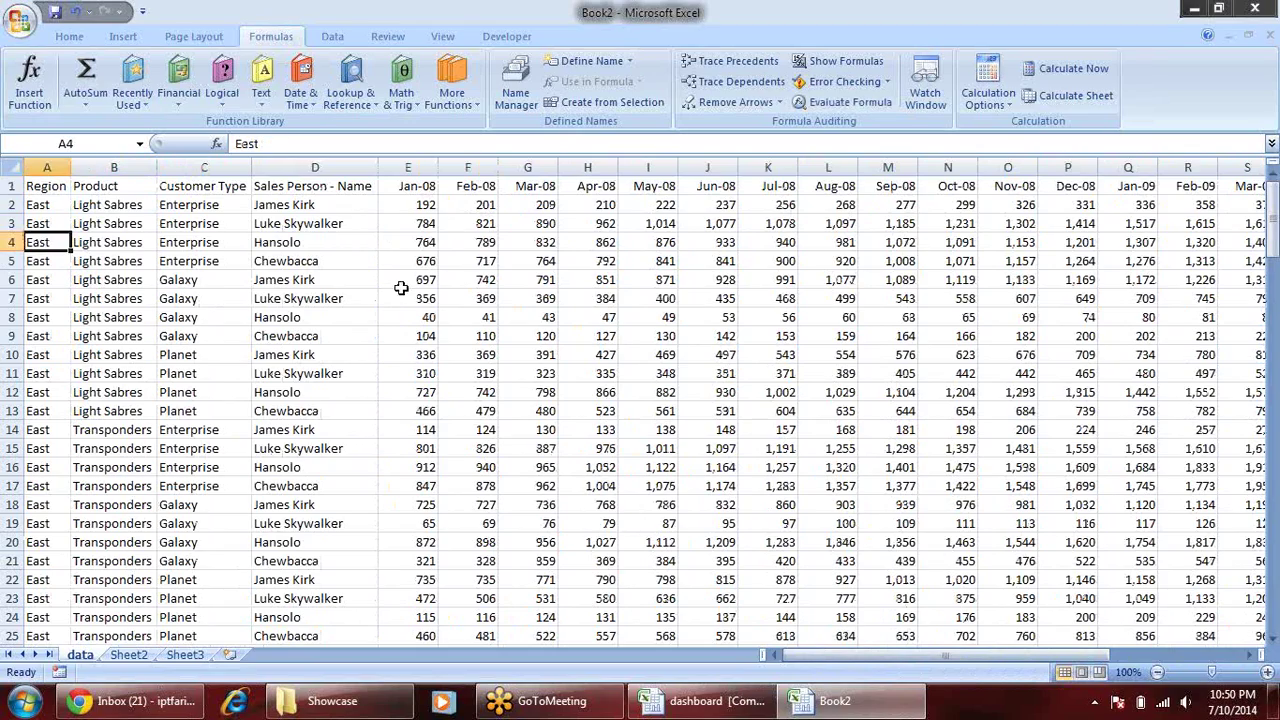
left_click(492, 284)
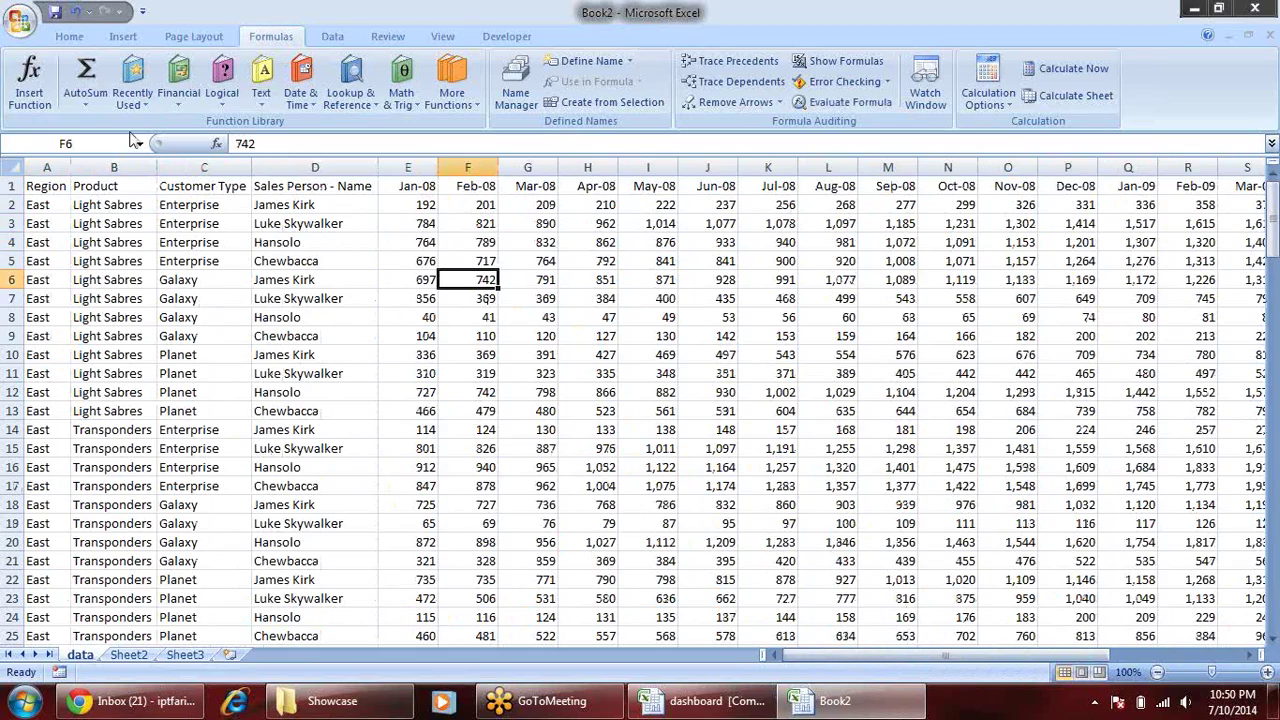
- Scroll down and back up through the Book2 sales rows
scroll(355, 240, "down", 1)
scroll(349, 200, "down", 4)
scroll(345, 194, "down", 5)
scroll(345, 194, "down", 5)
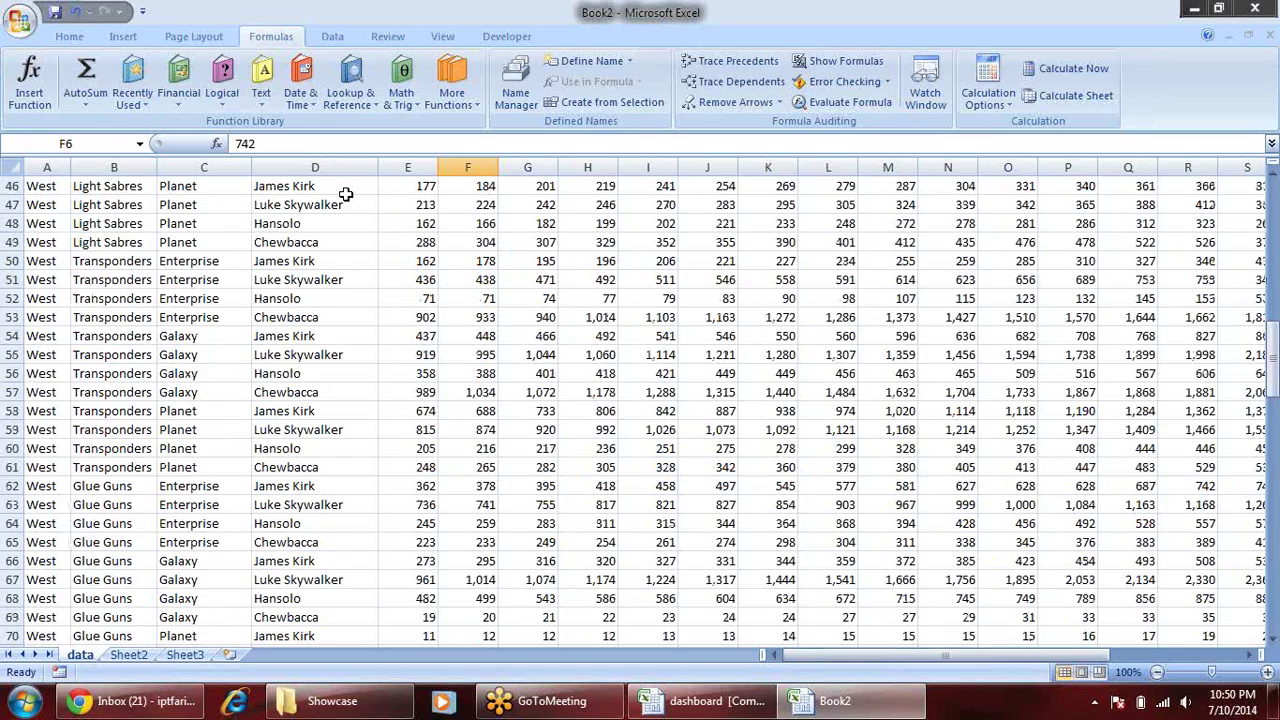
scroll(345, 194, "up", 9)
scroll(345, 194, "up", 2)
scroll(345, 194, "up", 4)
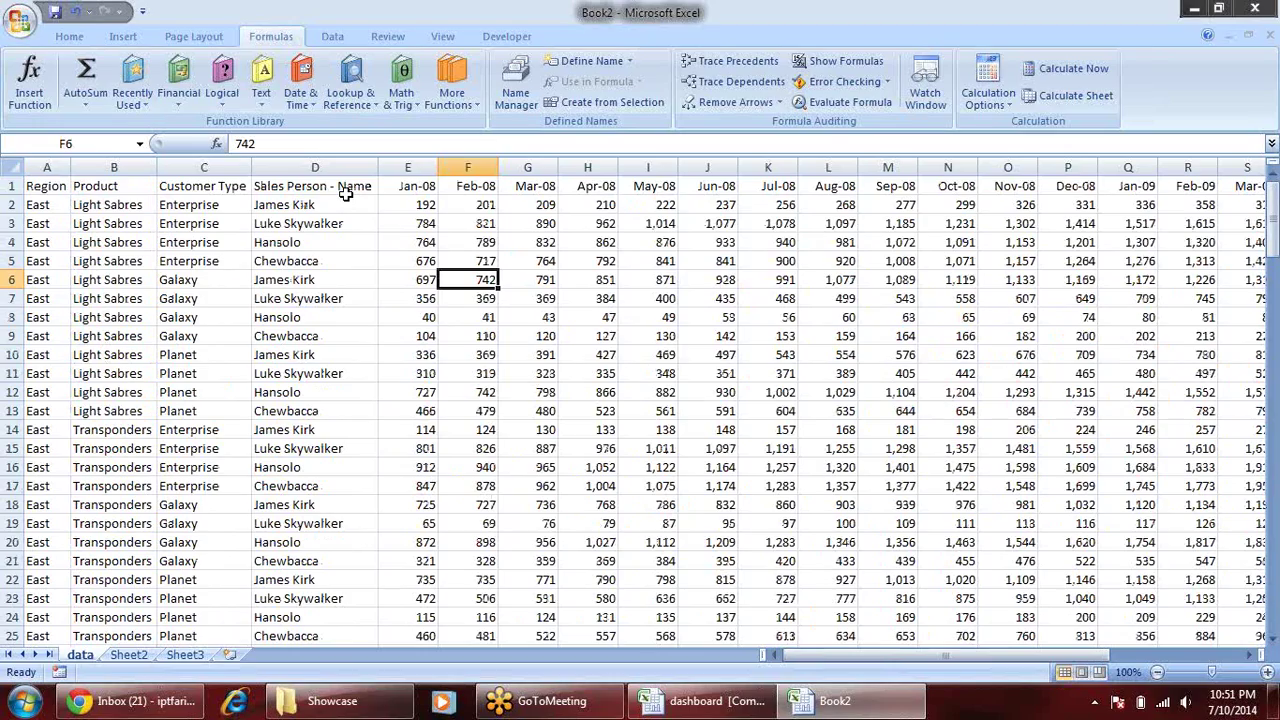
scroll(345, 194, "down", 1)
scroll(345, 194, "down", 4)
scroll(345, 194, "down", 5)
scroll(345, 192, "up", 5)
scroll(345, 192, "up", 5)
- Switch to the dashboard workbook's Dashboard sheet and select the chart's Aug-08 data column
left_click(700, 700)
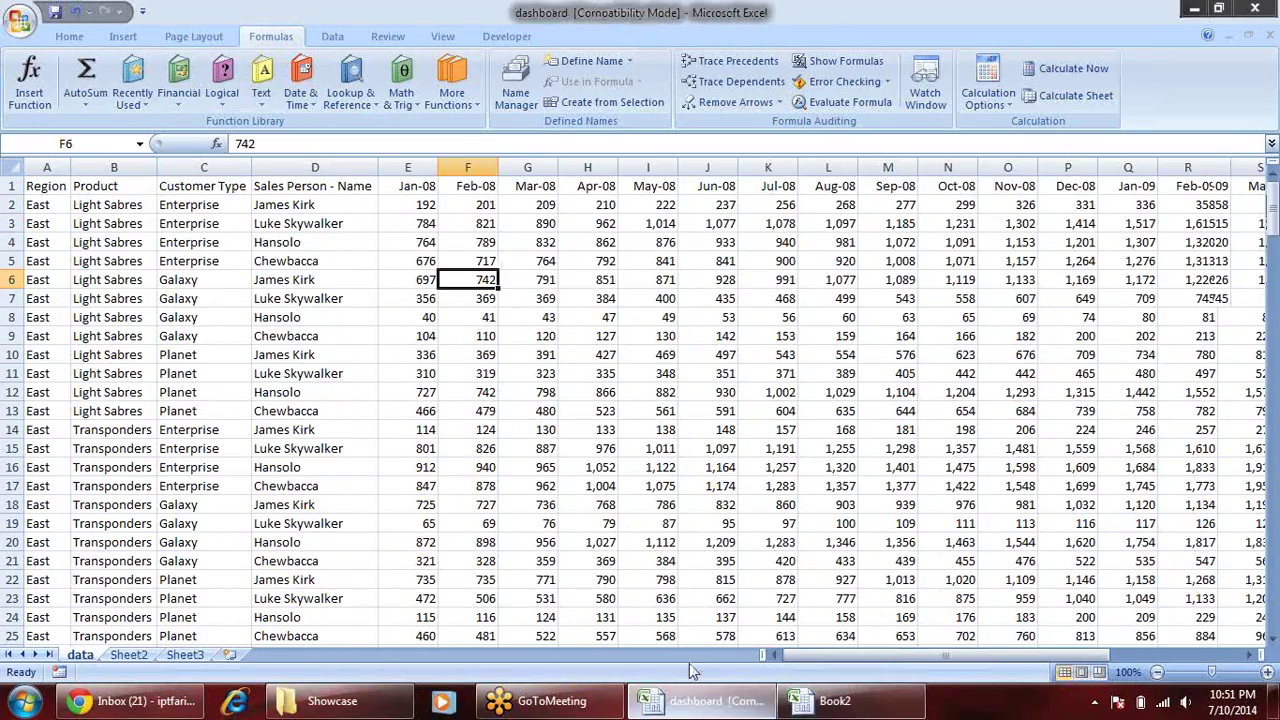
left_click(172, 654)
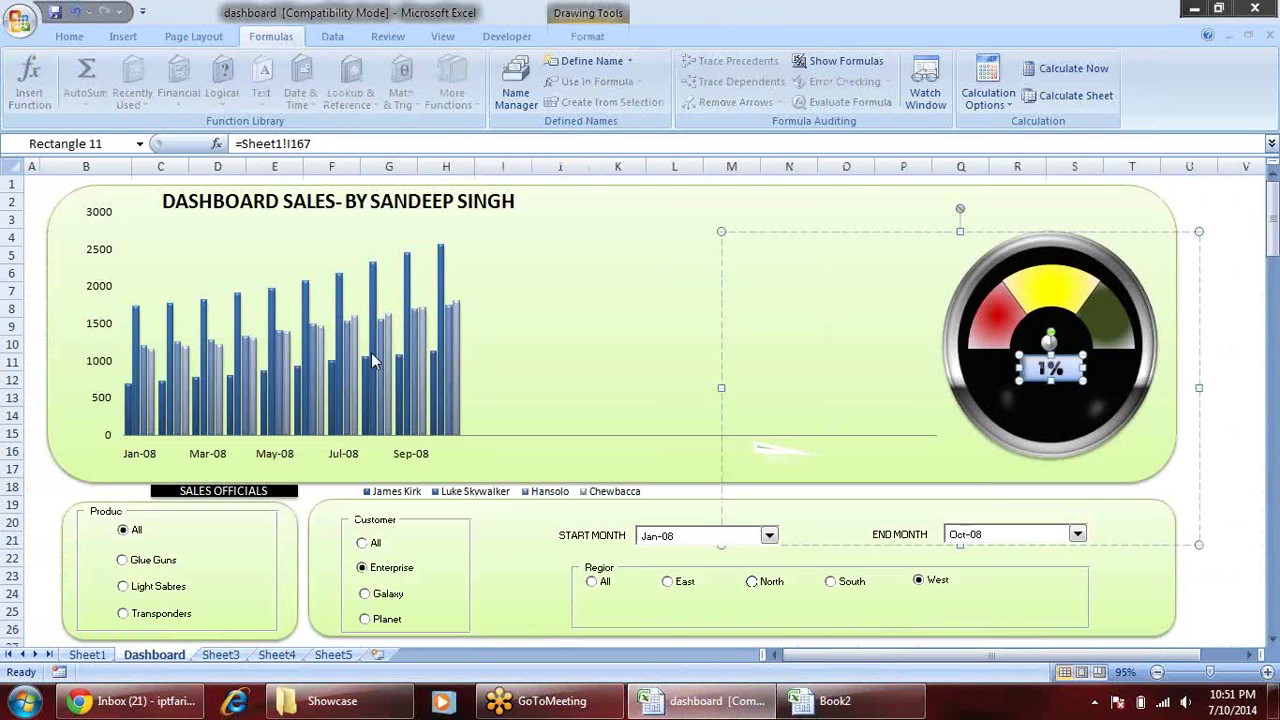
left_click(417, 339)
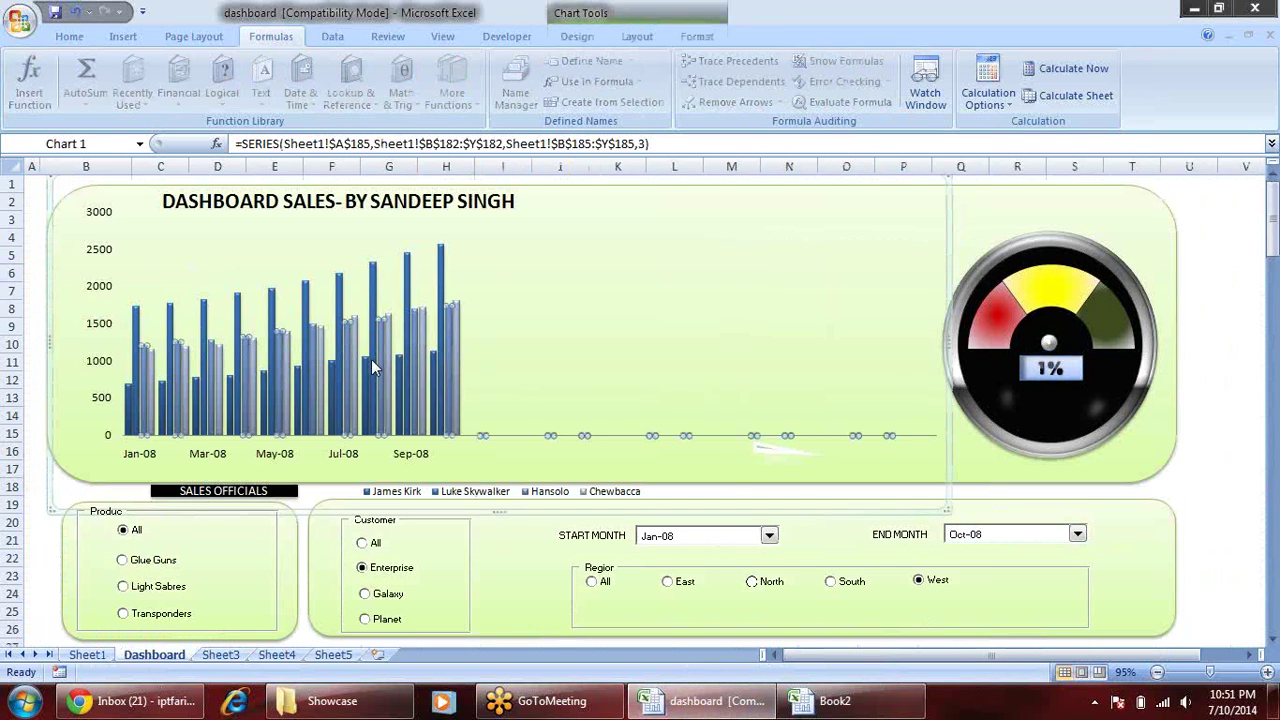
left_click(381, 340)
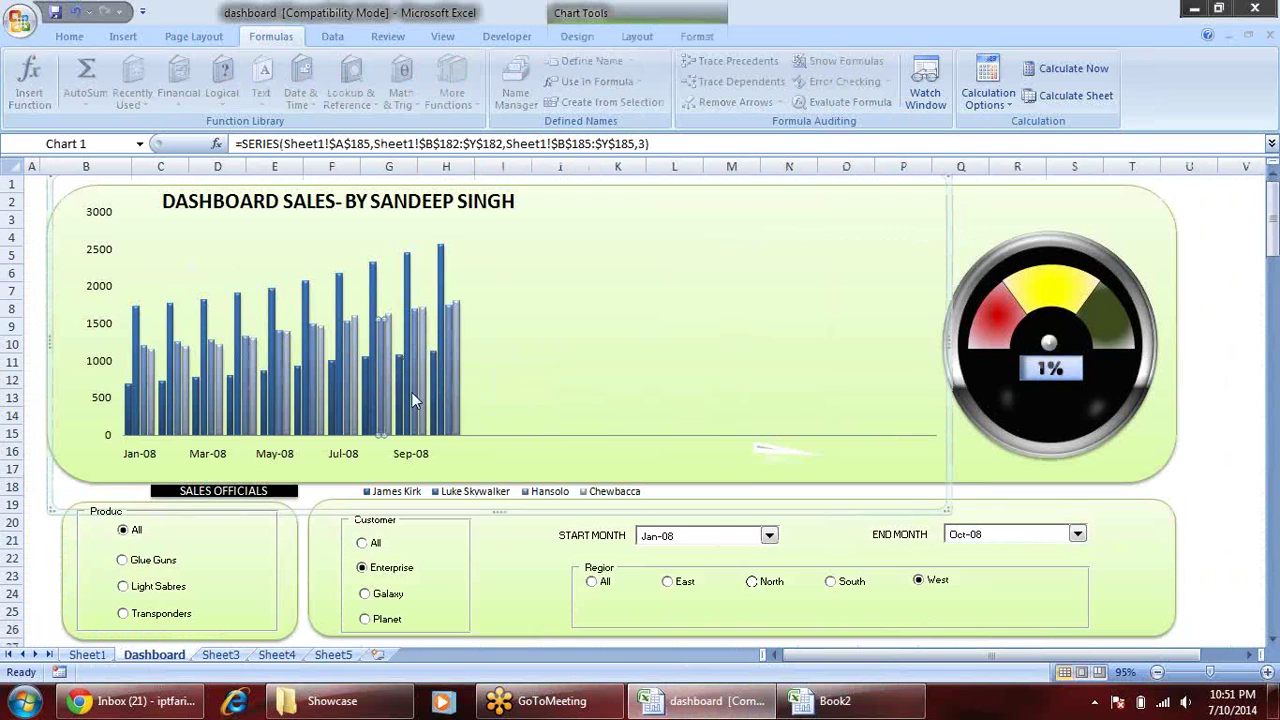
- Glance at Book2, return to the dashboard, and deselect the chart
key("alt+Tab")
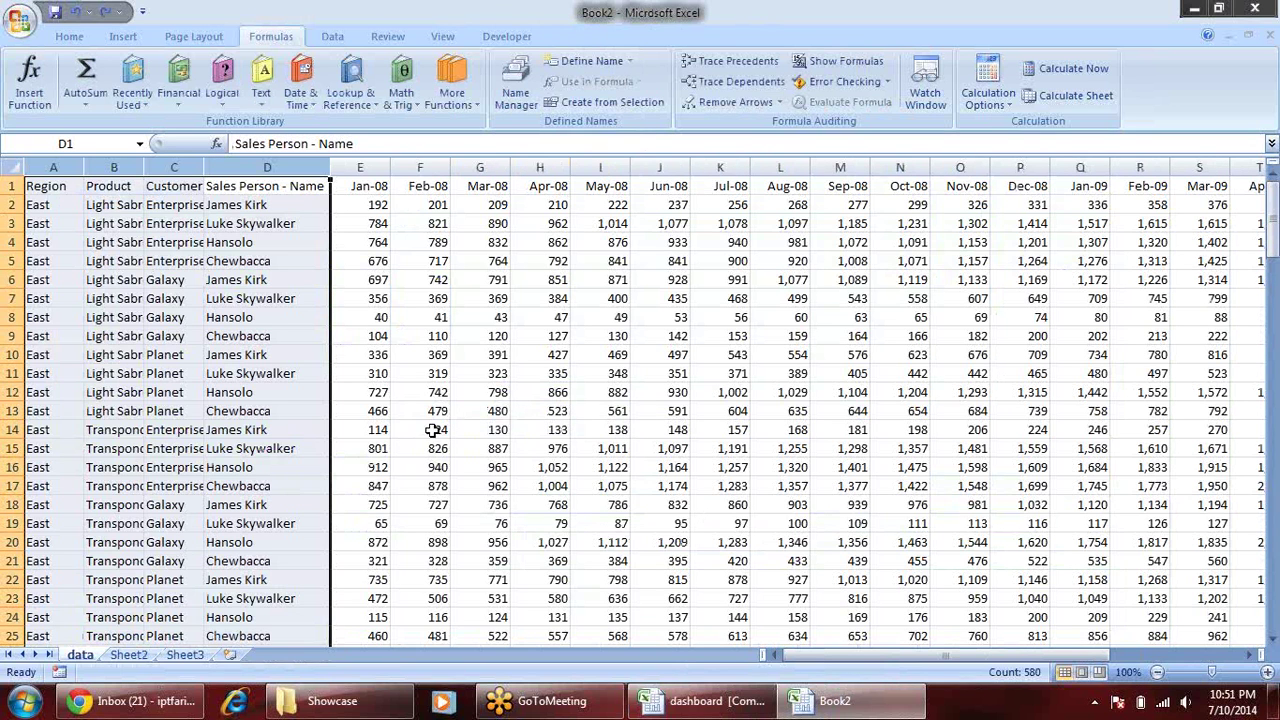
key("alt+Tab")
left_click(1229, 432)
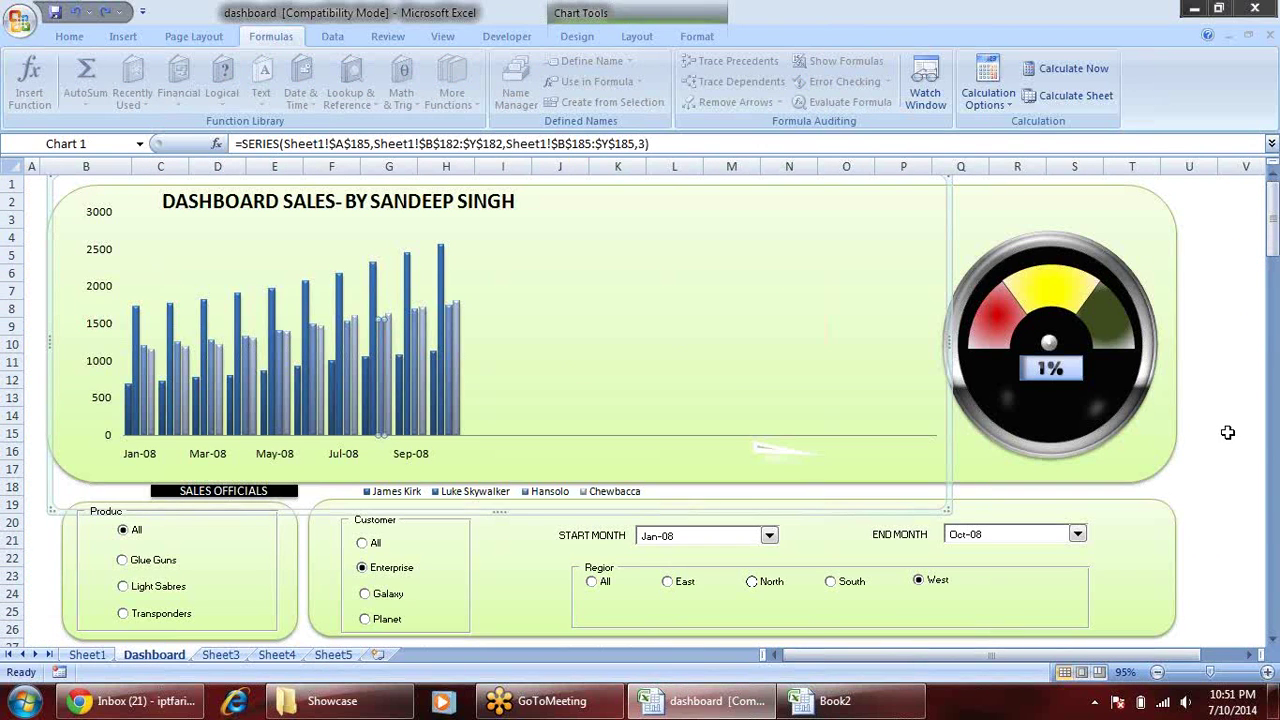
left_click(362, 543)
- Filter the dashboard to Planet customers and set the end month to Oct-09
left_click(384, 594)
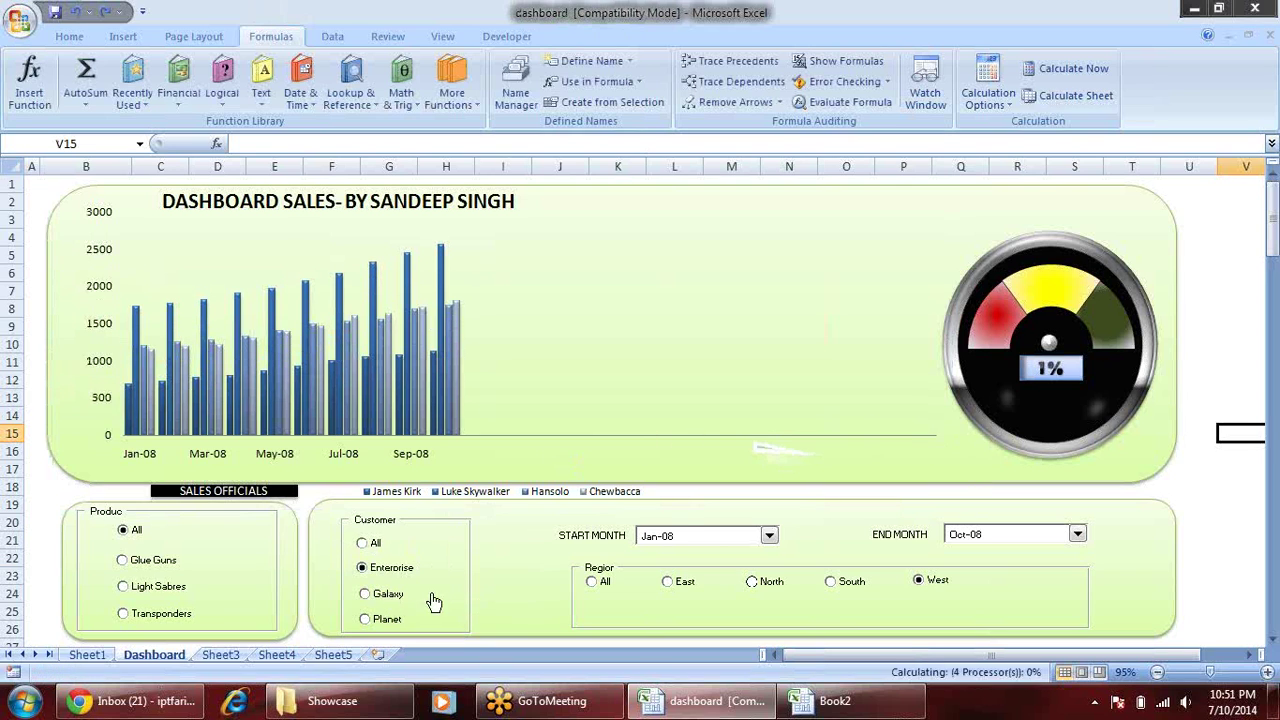
left_click(390, 621)
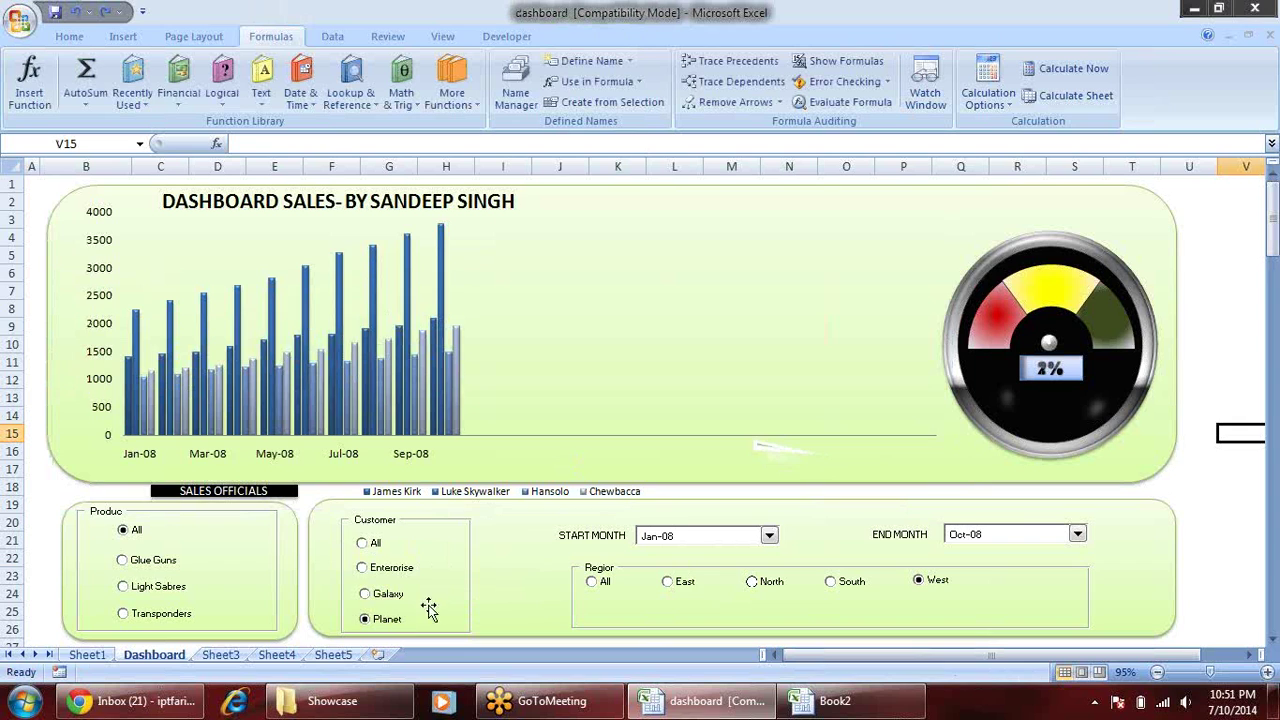
left_click(1060, 548)
left_click(1077, 534)
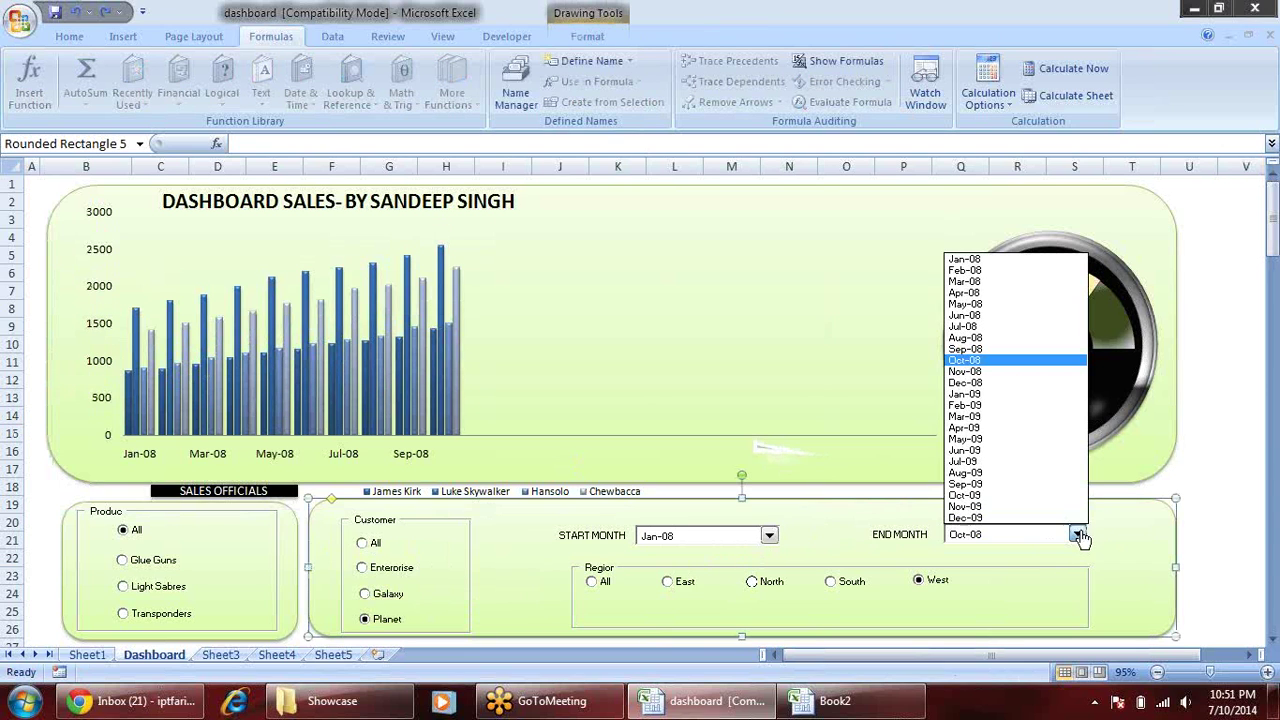
left_click(1026, 496)
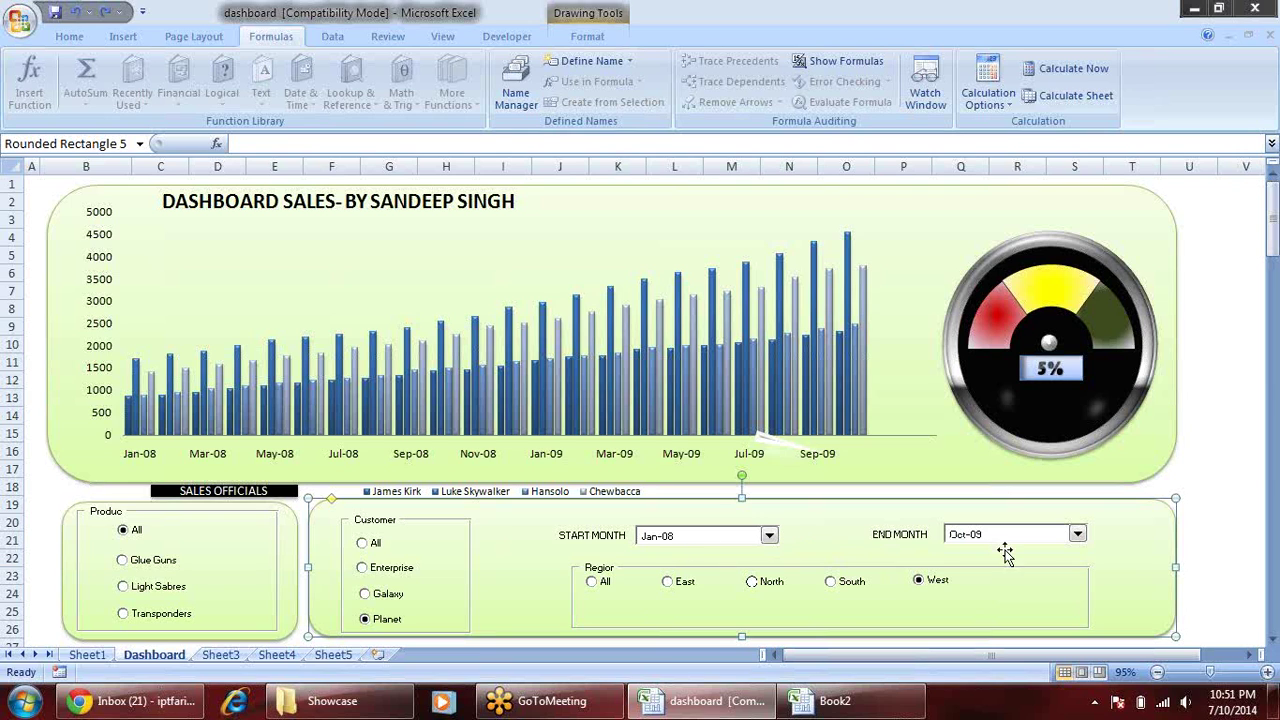
- Cycle the region filter through All, East, North, South and West, then open Sheet3
left_click(600, 586)
left_click(672, 586)
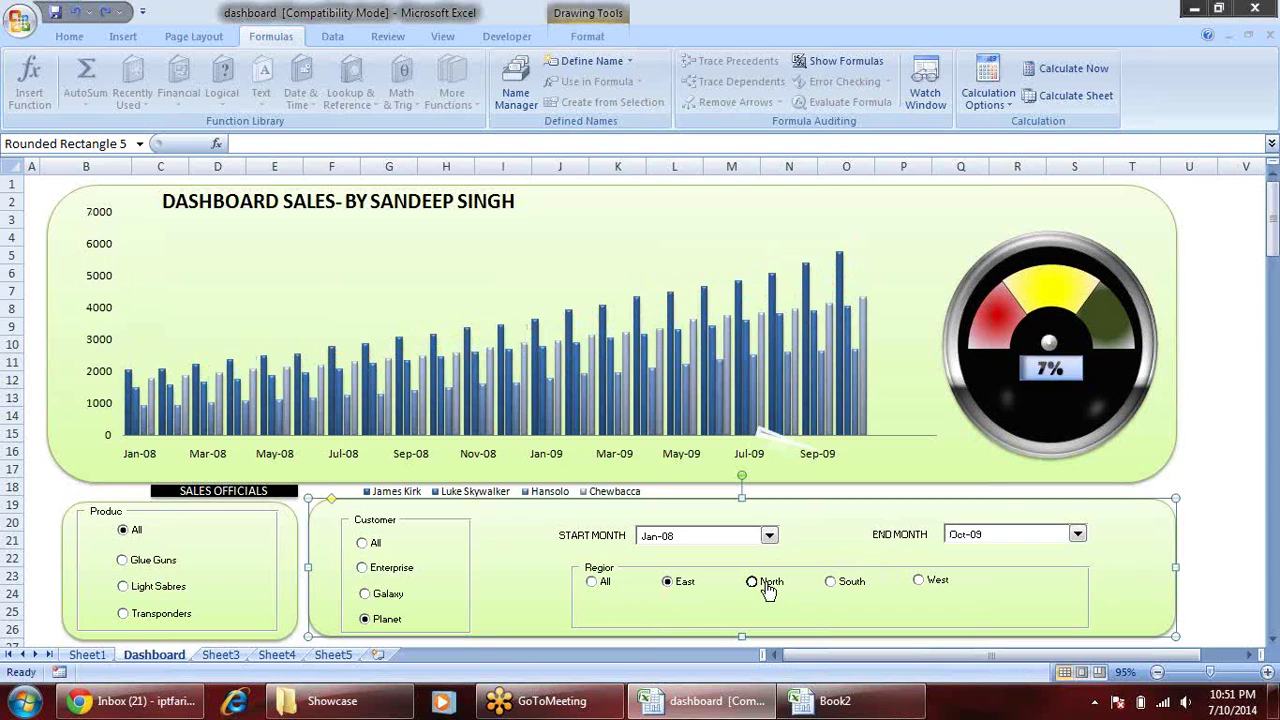
left_click(768, 591)
left_click(847, 593)
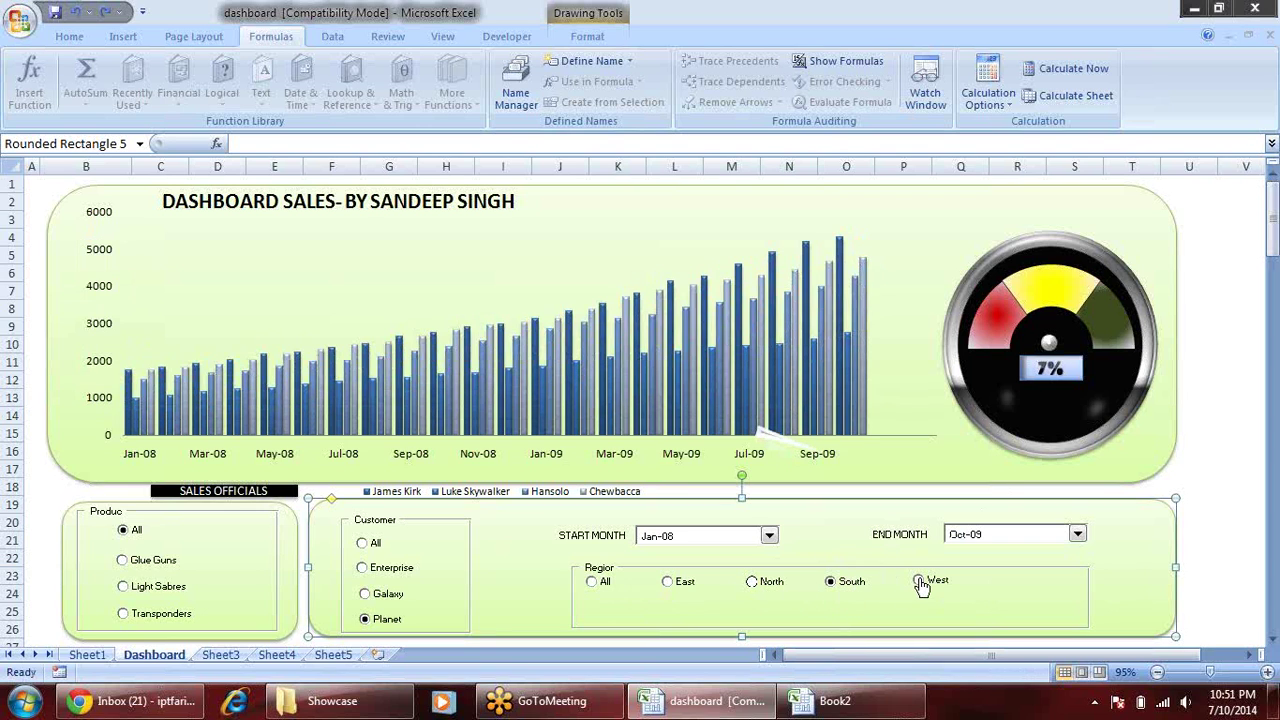
left_click(922, 587)
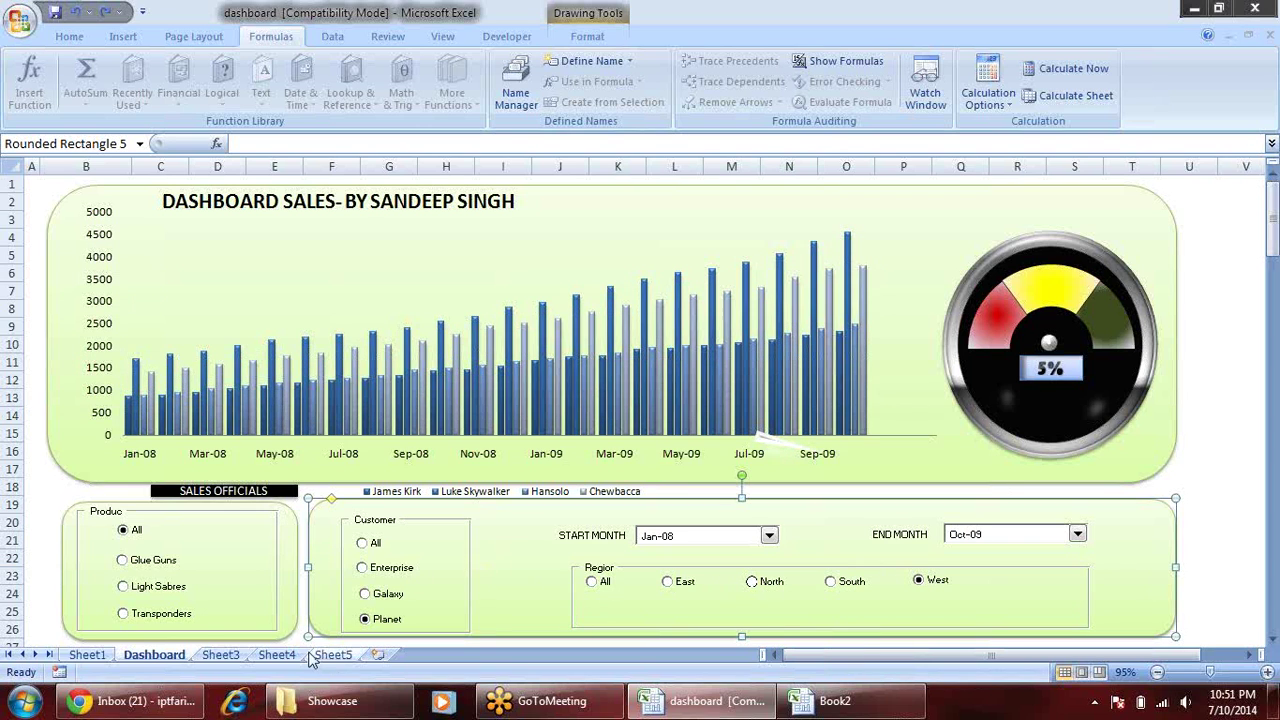
left_click(220, 658)
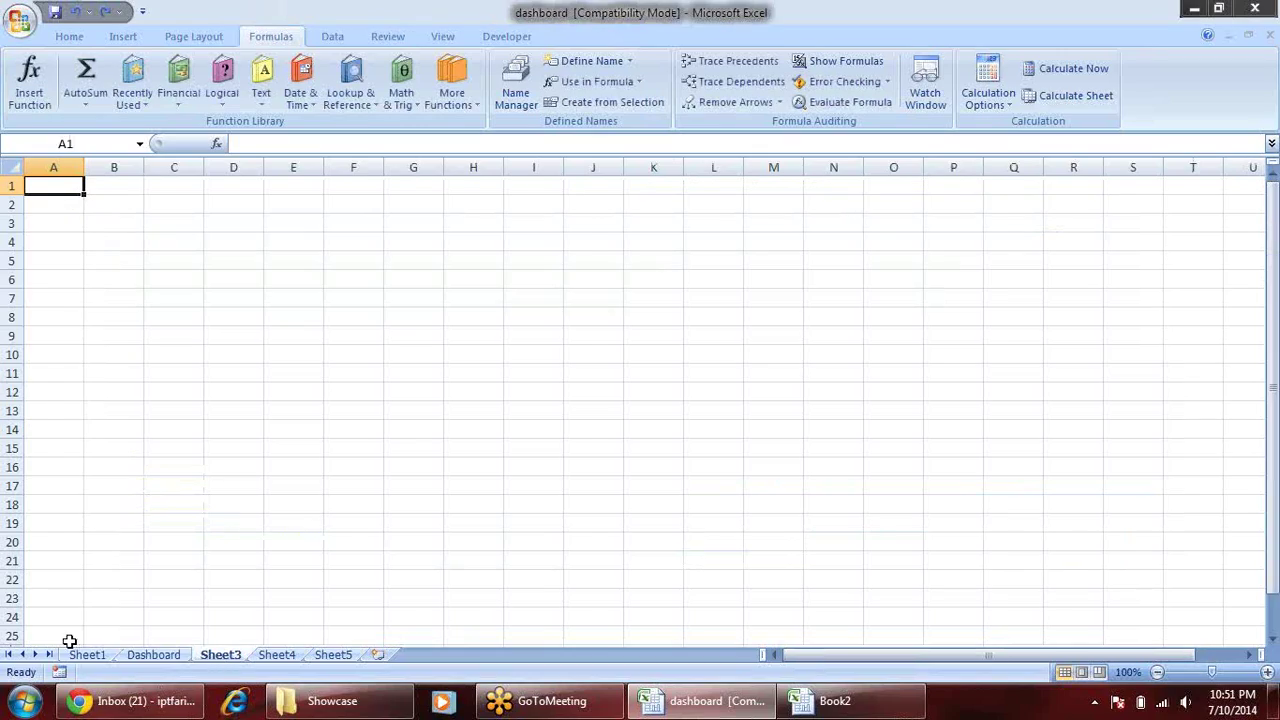
- Show Sheet1 scrolled down to the salesperson SUMIFS totals table around rows 145–156
left_click(86, 654)
scroll(158, 485, "down", 7)
scroll(160, 503, "down", 7)
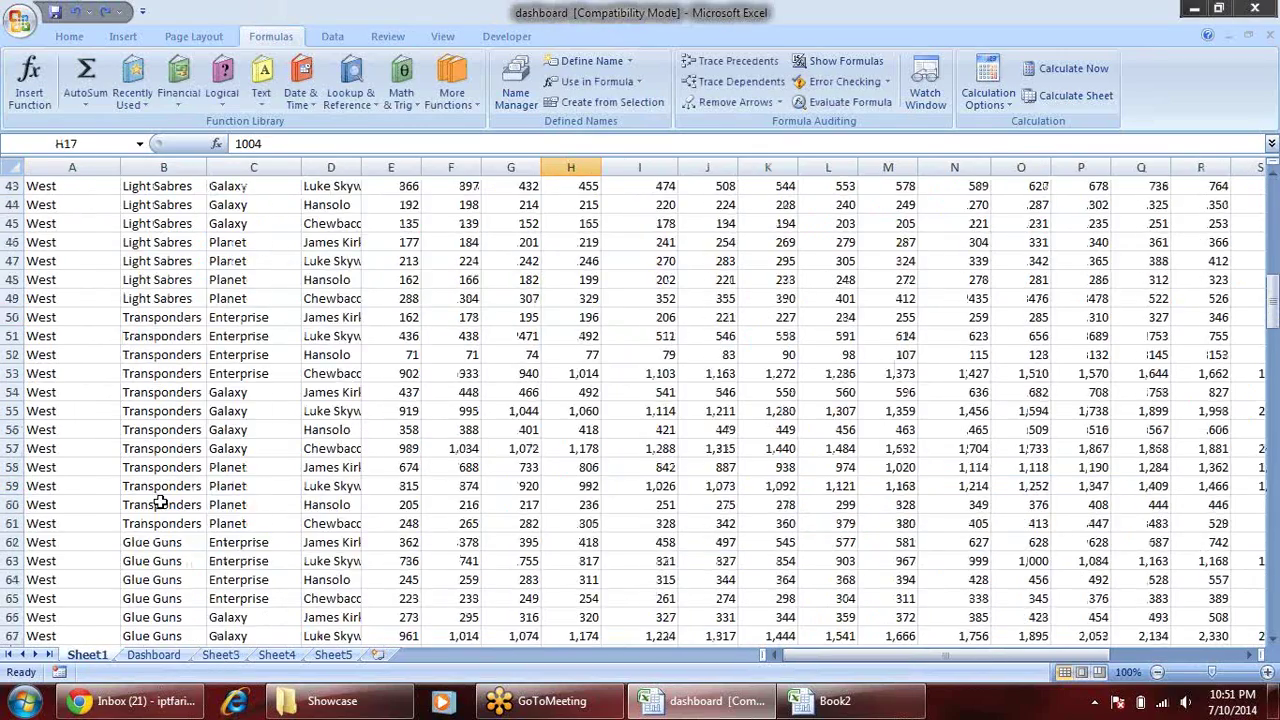
scroll(160, 503, "down", 4)
scroll(160, 503, "down", 4)
scroll(162, 500, "down", 6)
scroll(164, 496, "down", 4)
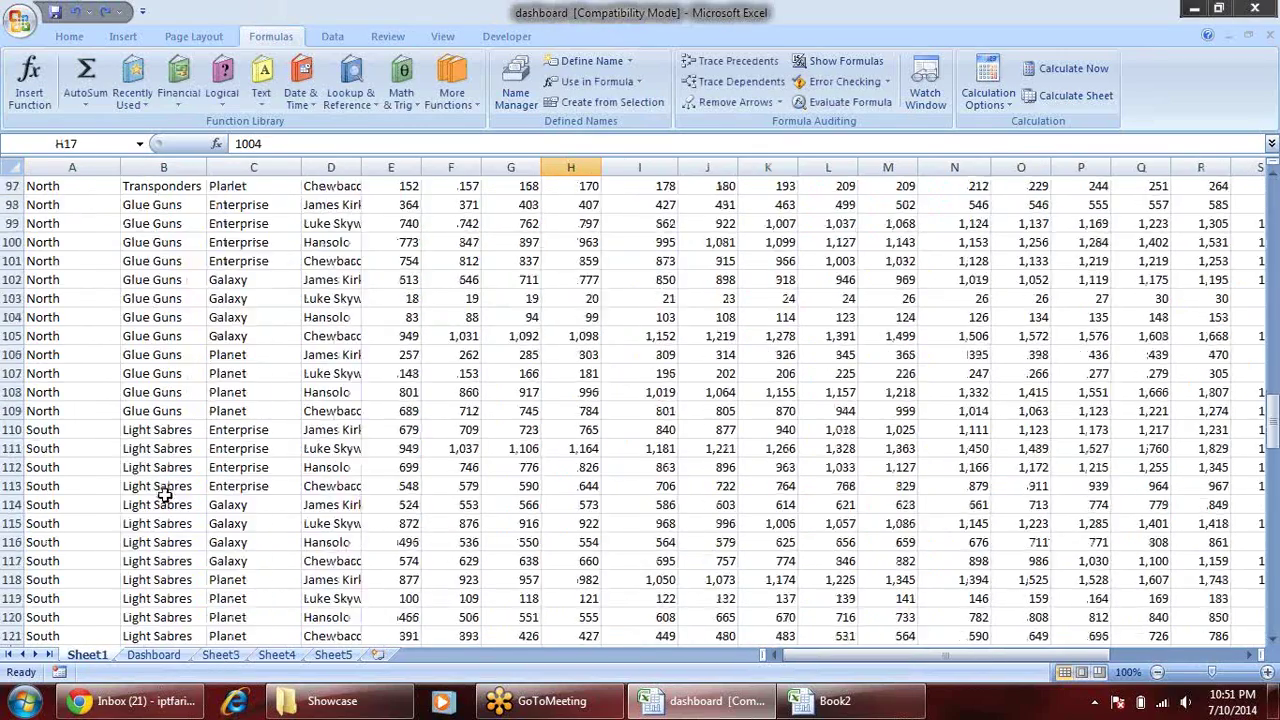
scroll(164, 496, "down", 7)
scroll(164, 492, "down", 3)
scroll(165, 480, "down", 4)
scroll(200, 360, "up", 1)
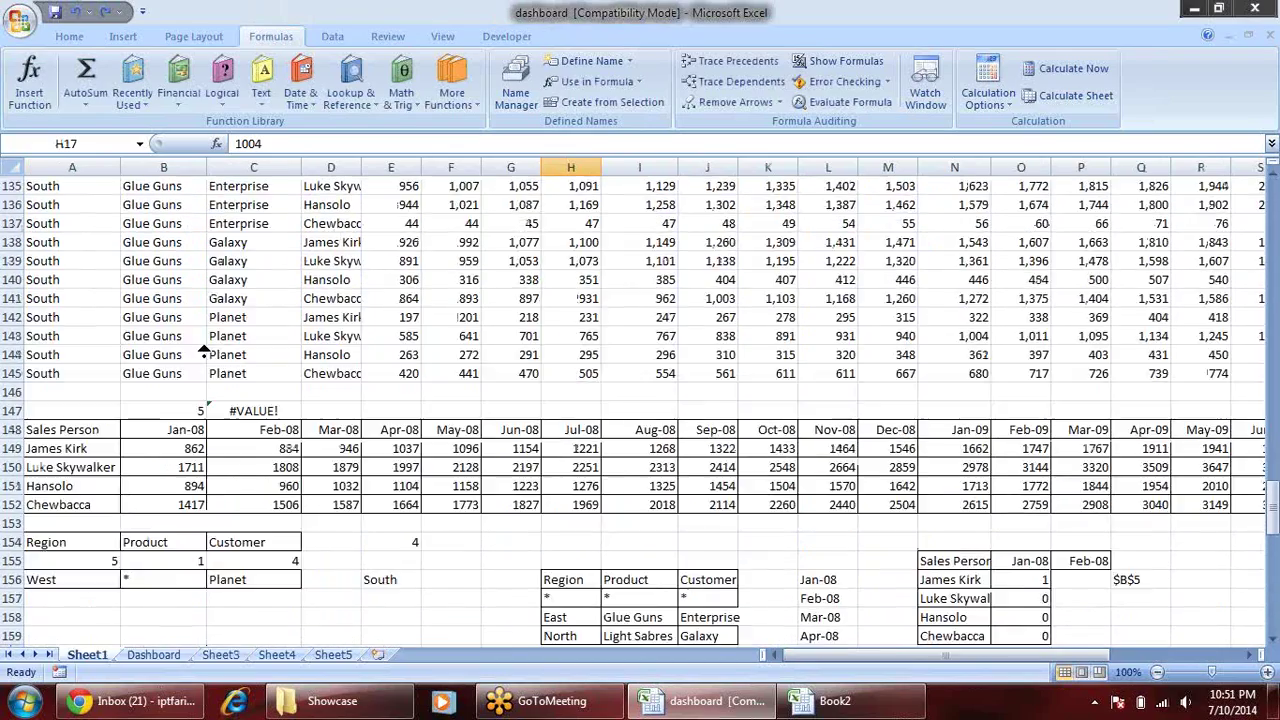
scroll(204, 352, "up", 5)
scroll(204, 352, "right", 1)
scroll(251, 403, "down", 3)
scroll(251, 403, "down", 2)
scroll(251, 403, "down", 4)
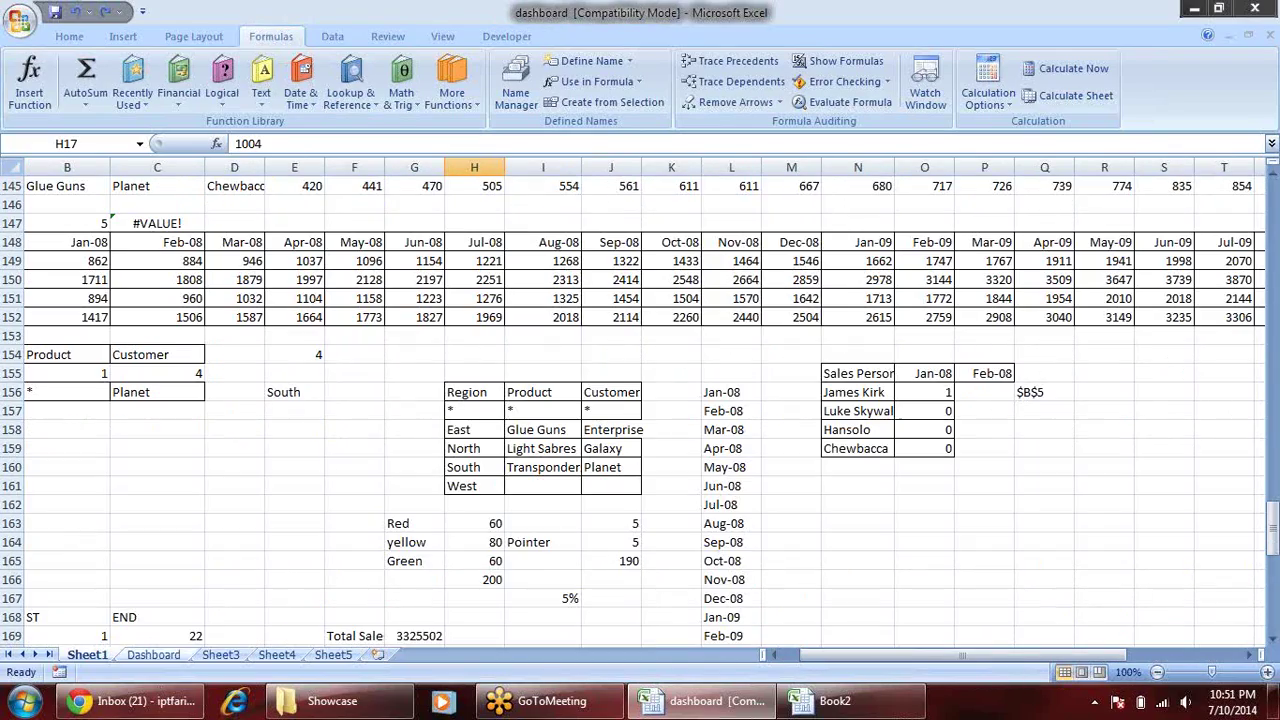
scroll(230, 397, "left", 1)
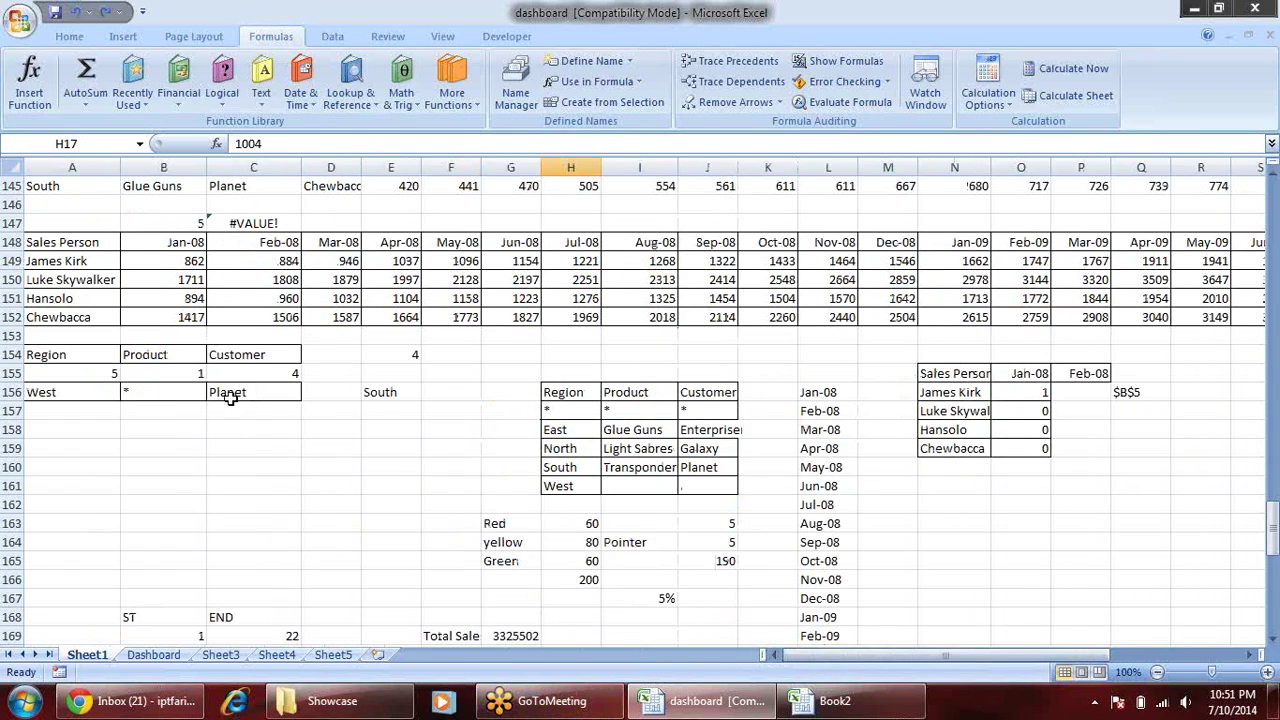
scroll(200, 434, "up", 5)
scroll(184, 446, "down", 3)
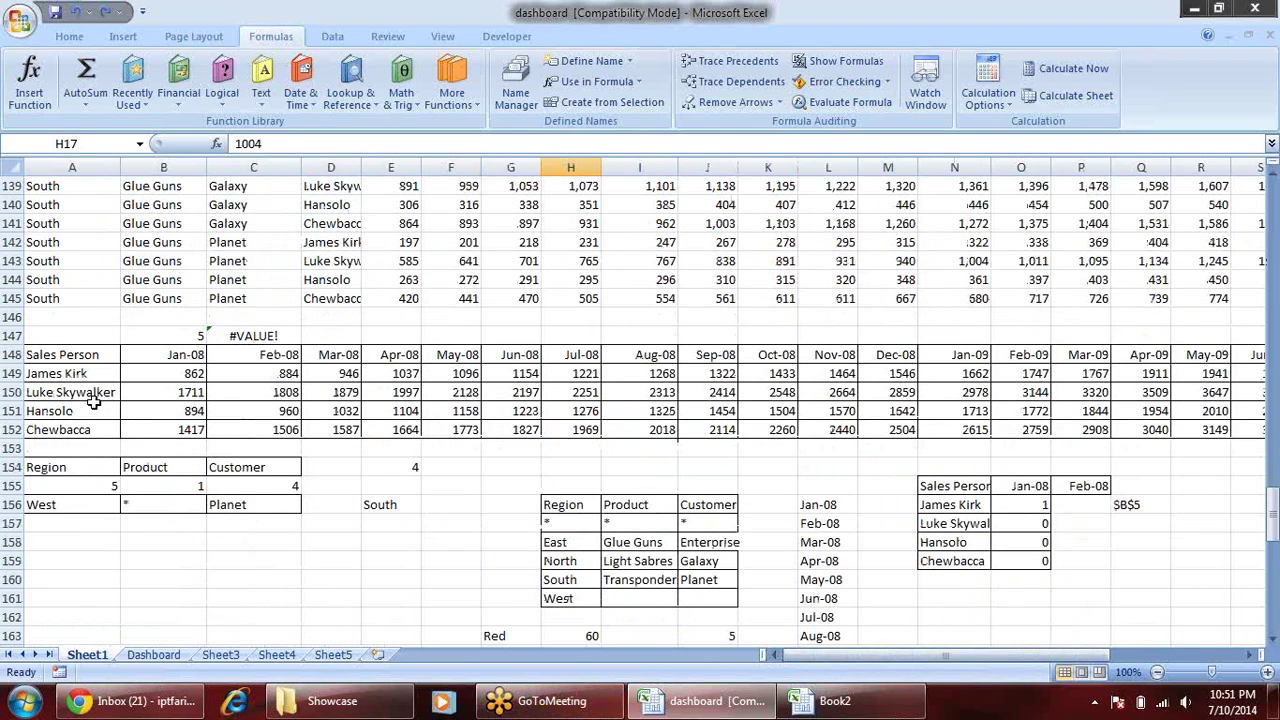
left_click_drag(63, 374, 60, 430)
left_click_drag(185, 373, 411, 431)
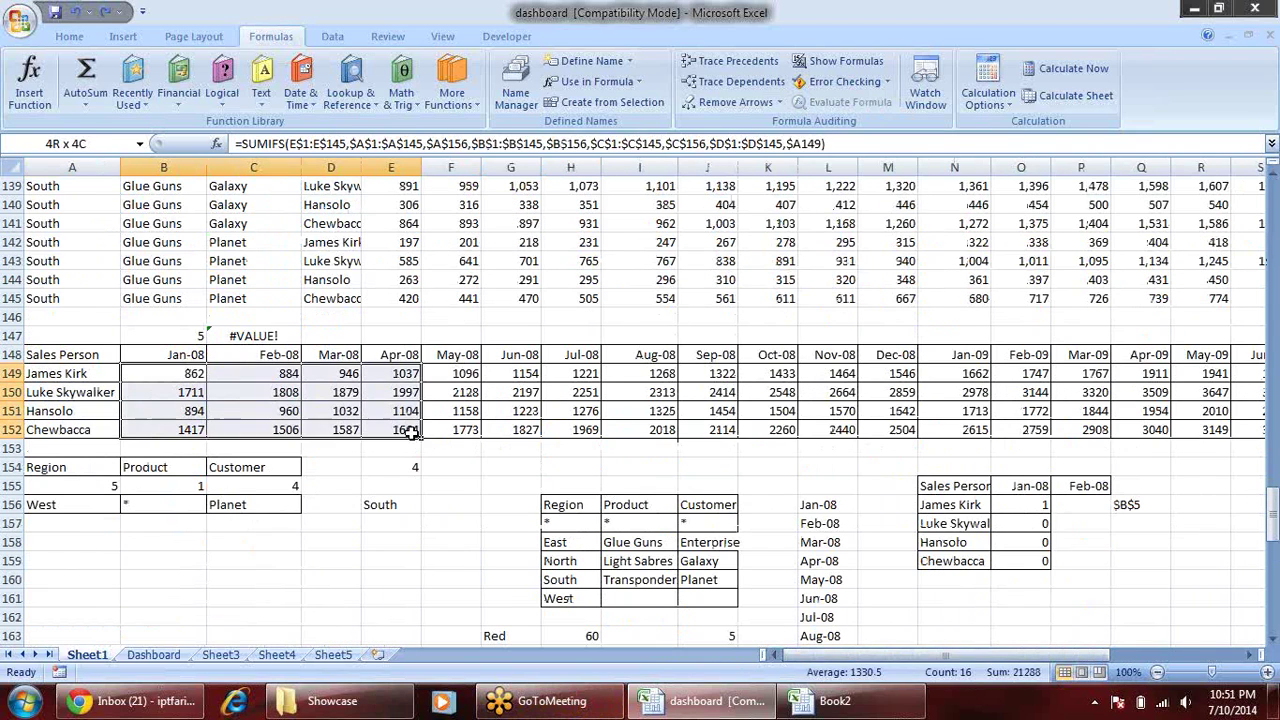
left_click(182, 372)
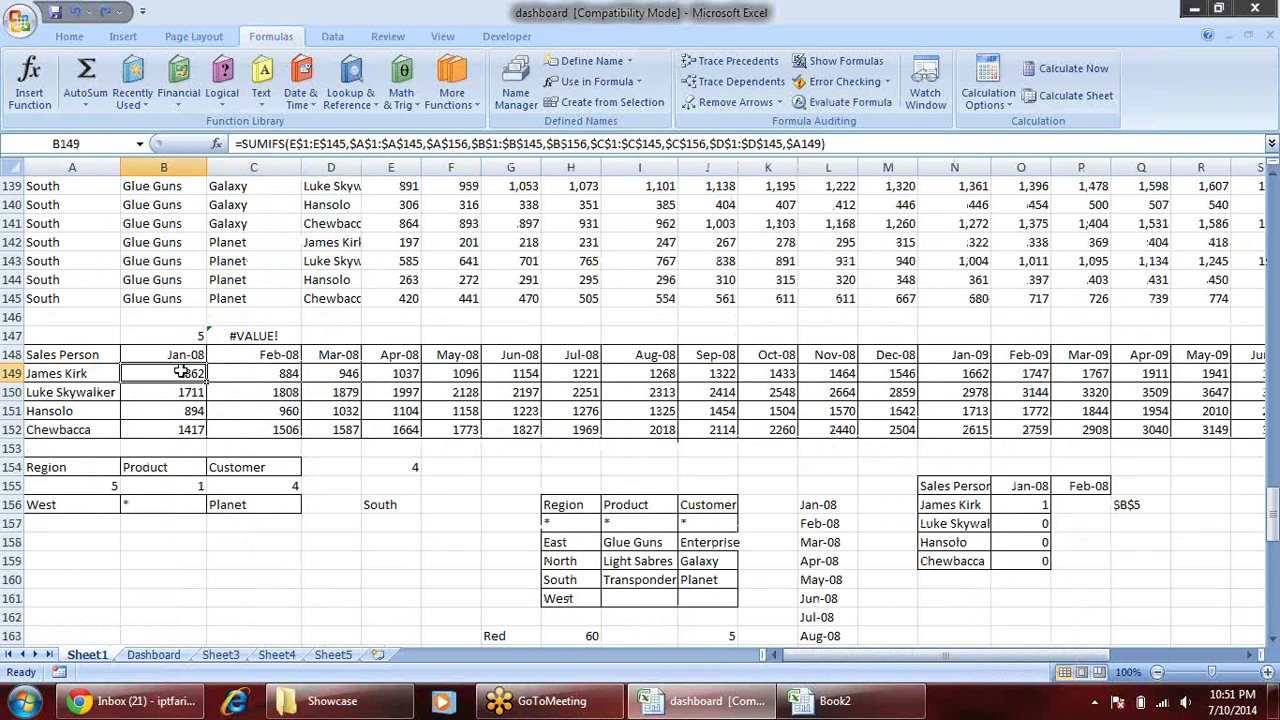
left_click_drag(185, 352, 185, 372)
left_click(182, 372)
left_click(90, 372)
left_click(190, 372)
left_click(273, 382)
left_click(384, 369)
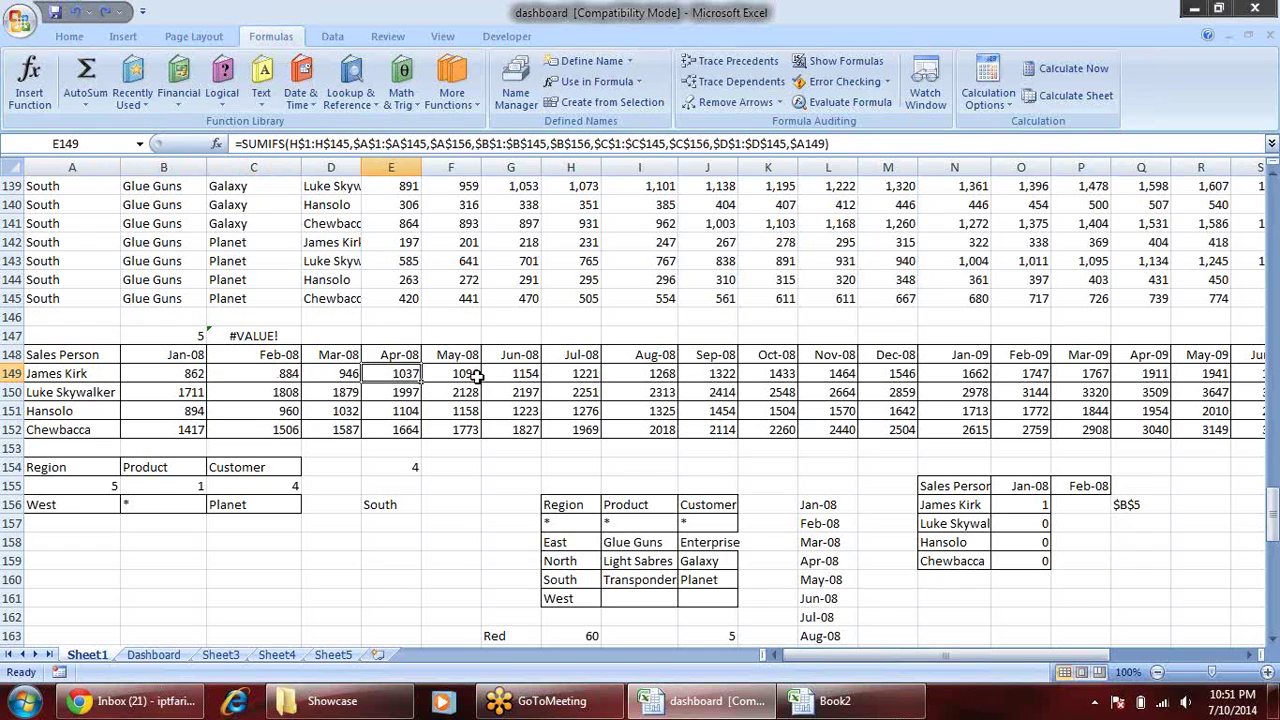
left_click(507, 376)
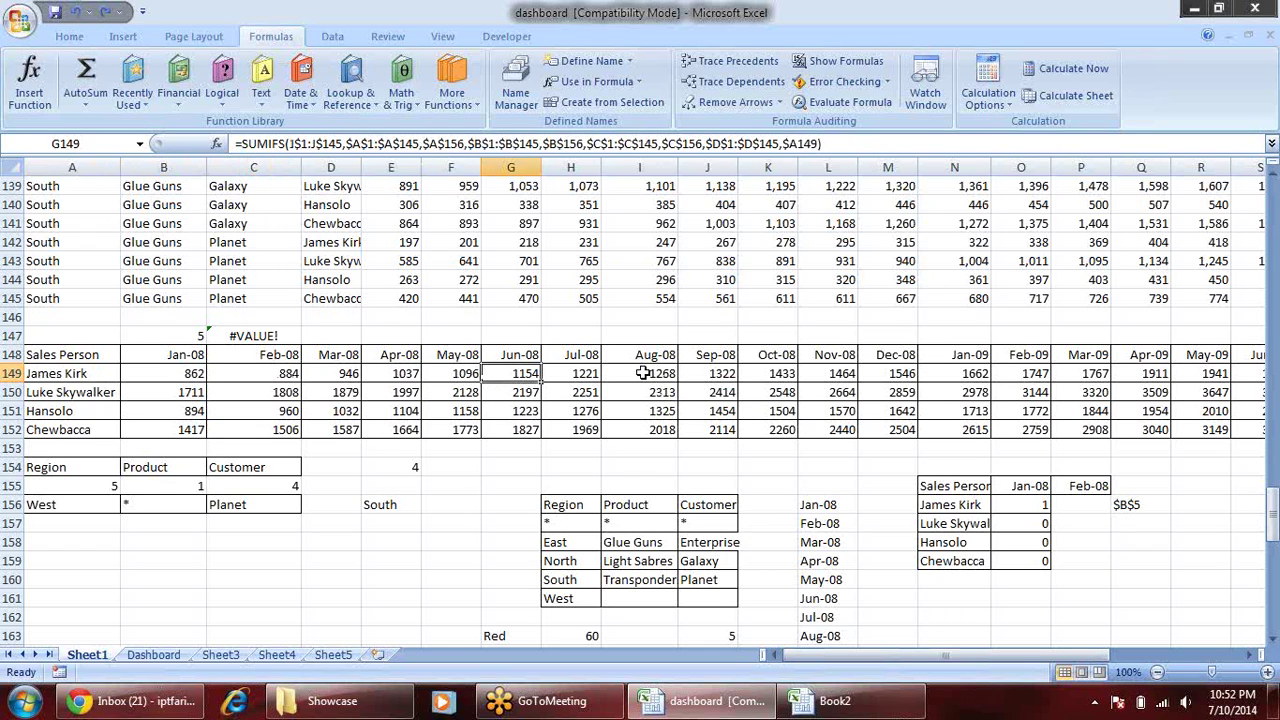
left_click(127, 485)
left_click(80, 489)
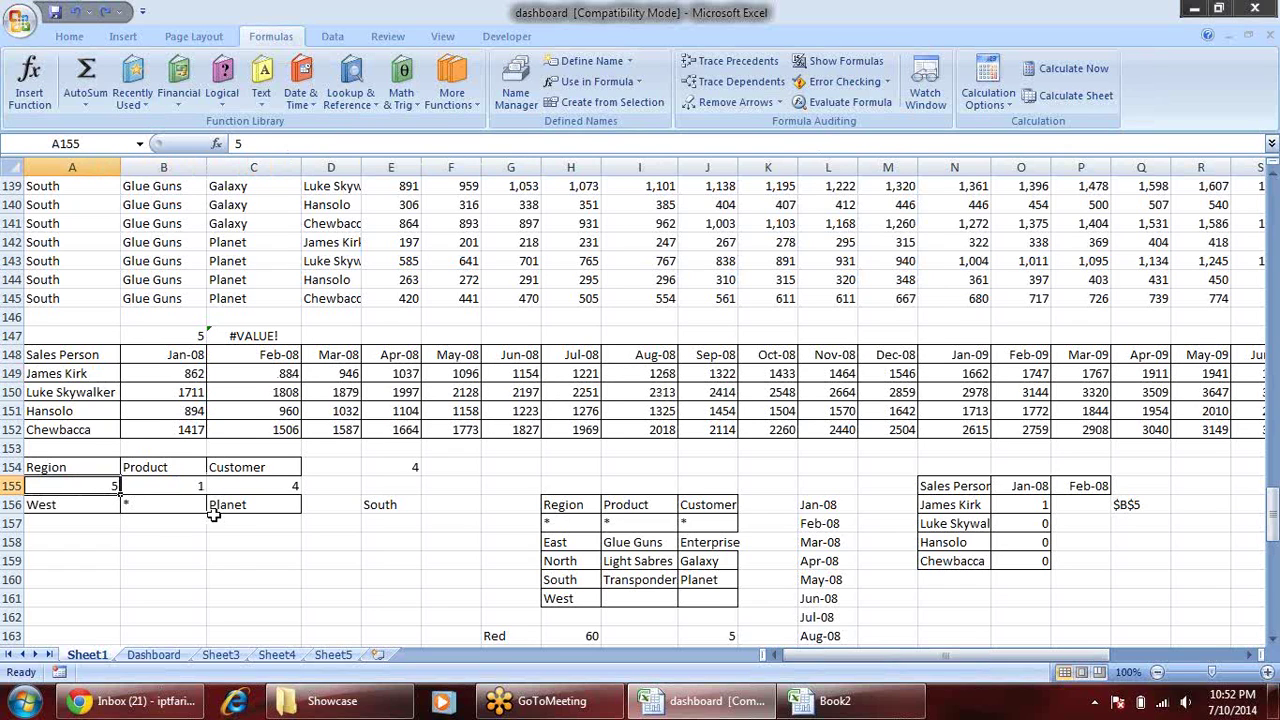
mouse_move(287, 707)
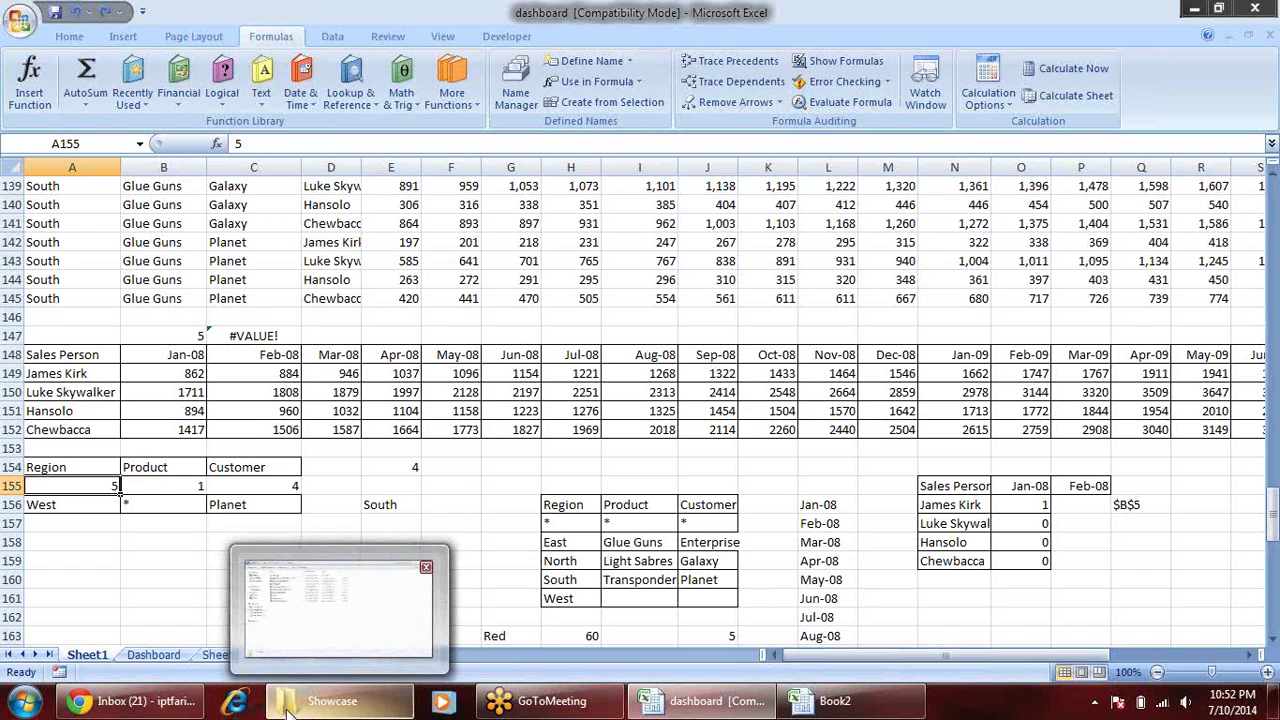
- Enter 2 as the region index in A155, then select the criteria labels and indexes
type("2")
key("Return")
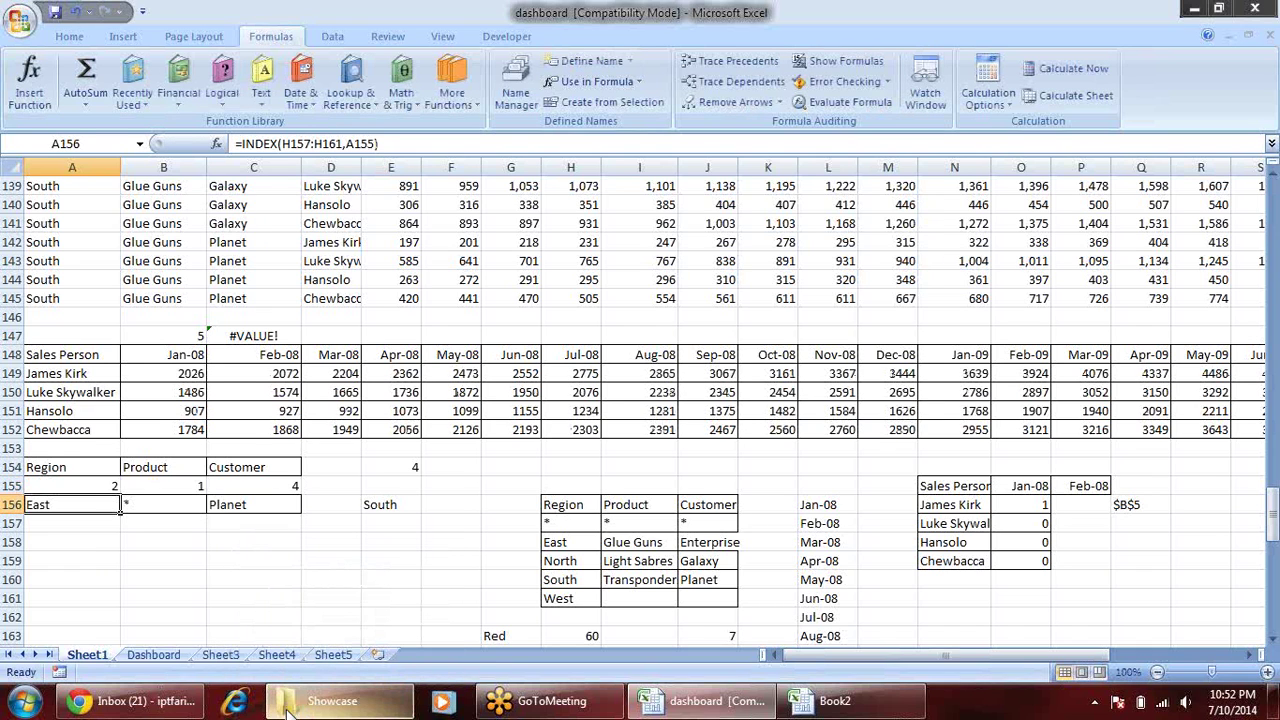
key("Up")
key("Up")
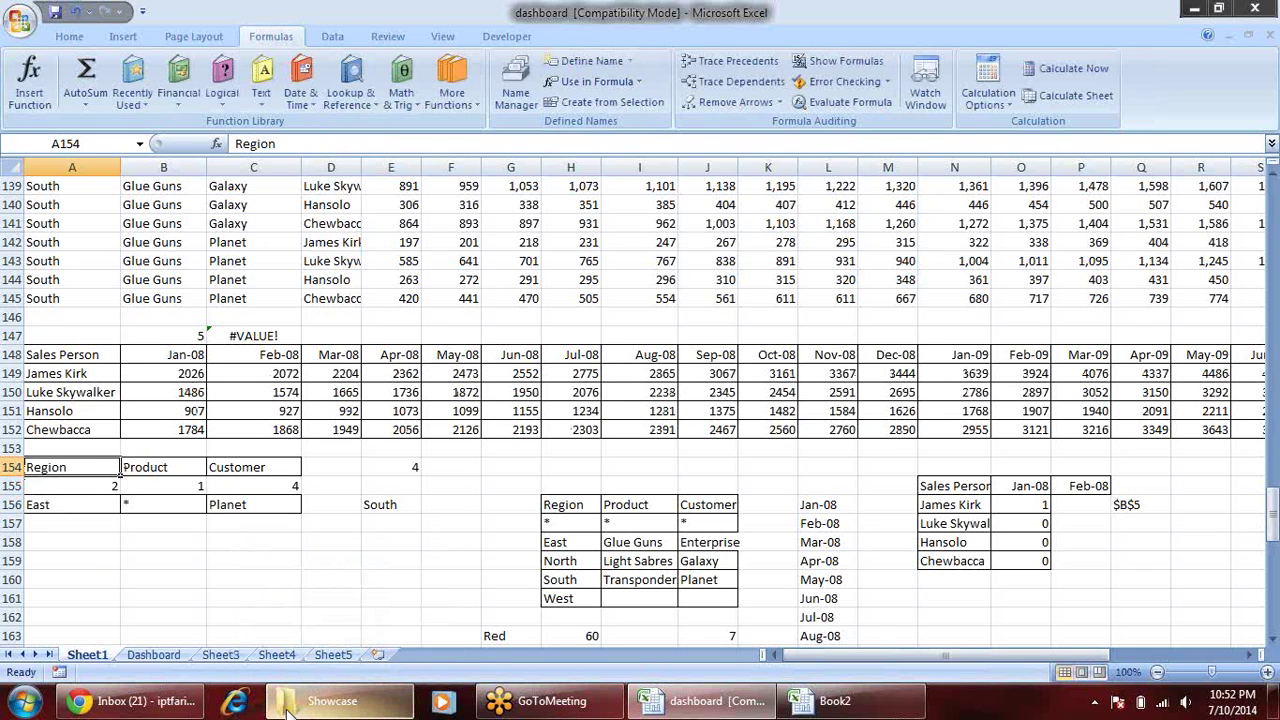
key("shift+Right")
key("shift+Right")
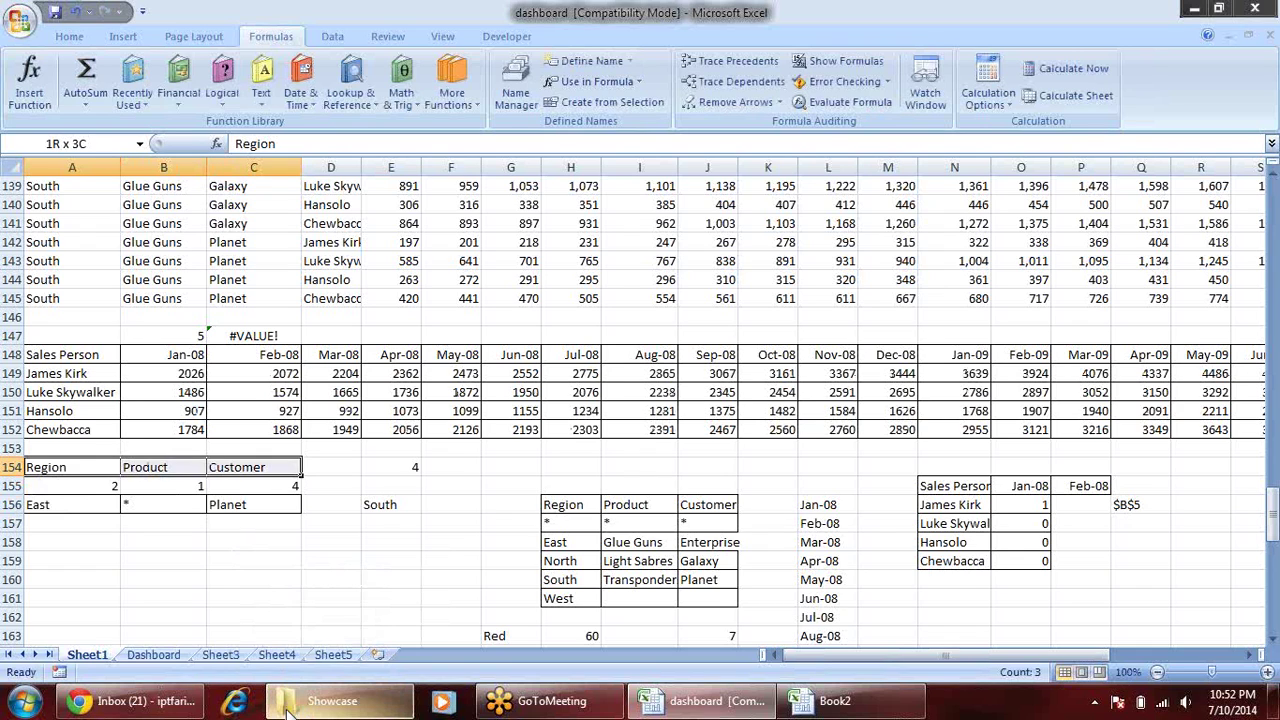
key("shift+Down")
key("Down")
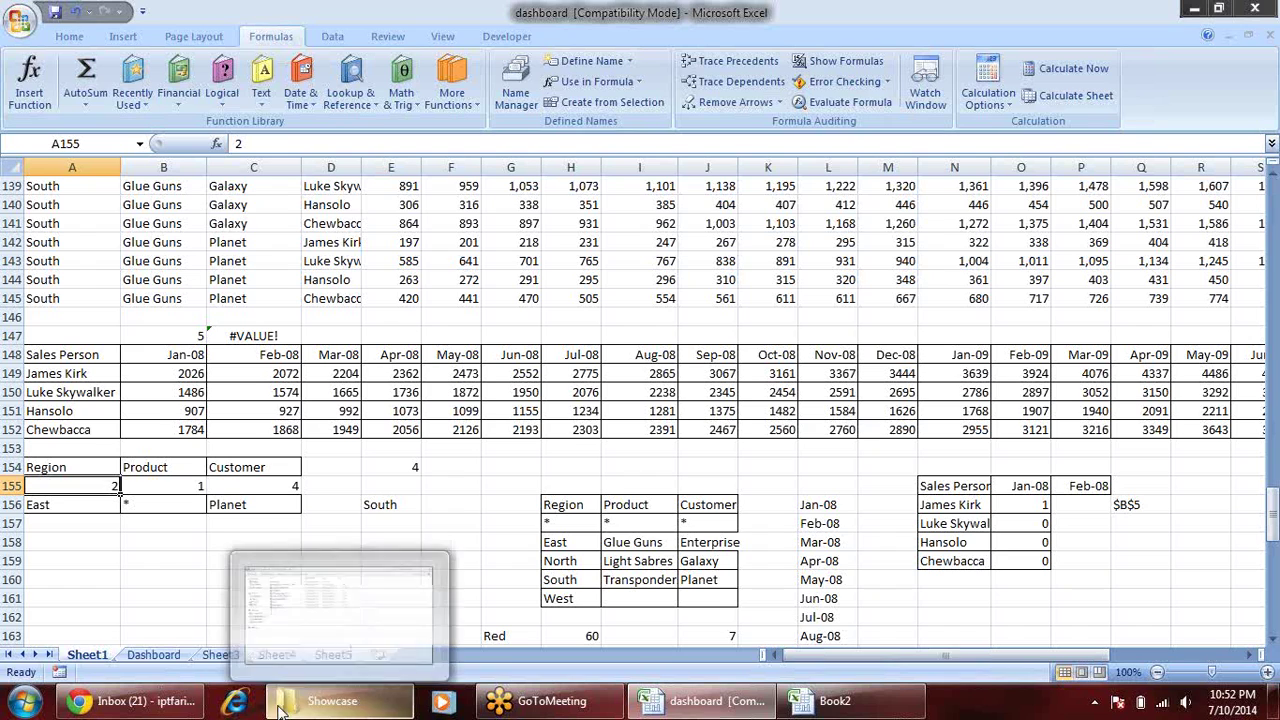
- Inspect the salesperson totals block, including James Kirk's Jan-08 SUMIFS formula in B149
left_click(56, 340)
left_click_drag(56, 342, 370, 406)
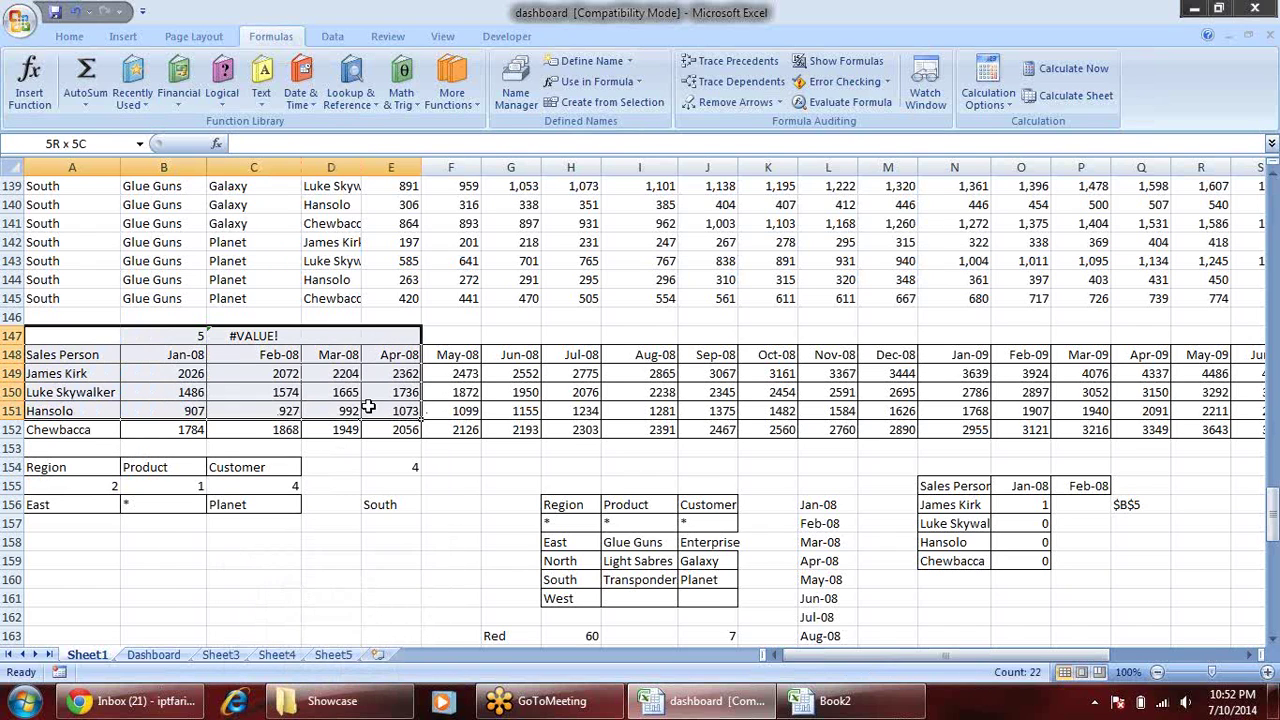
left_click(291, 430)
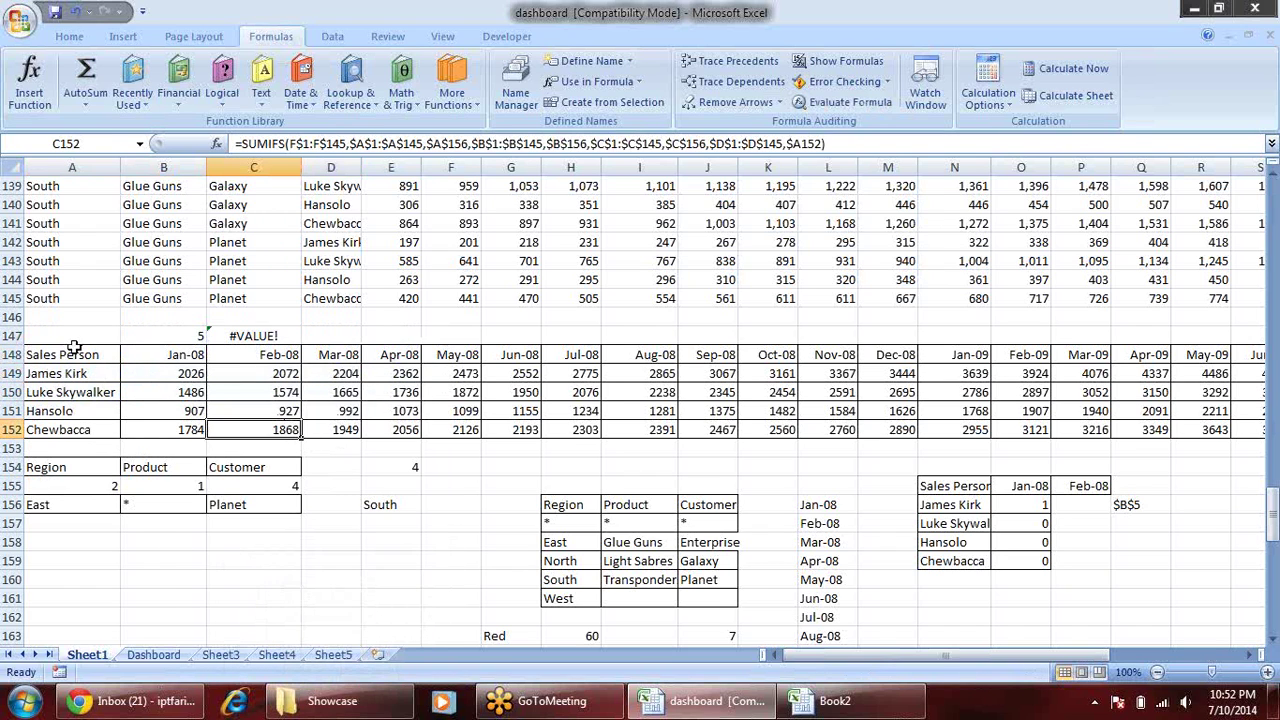
left_click_drag(70, 355, 236, 430)
left_click(168, 382)
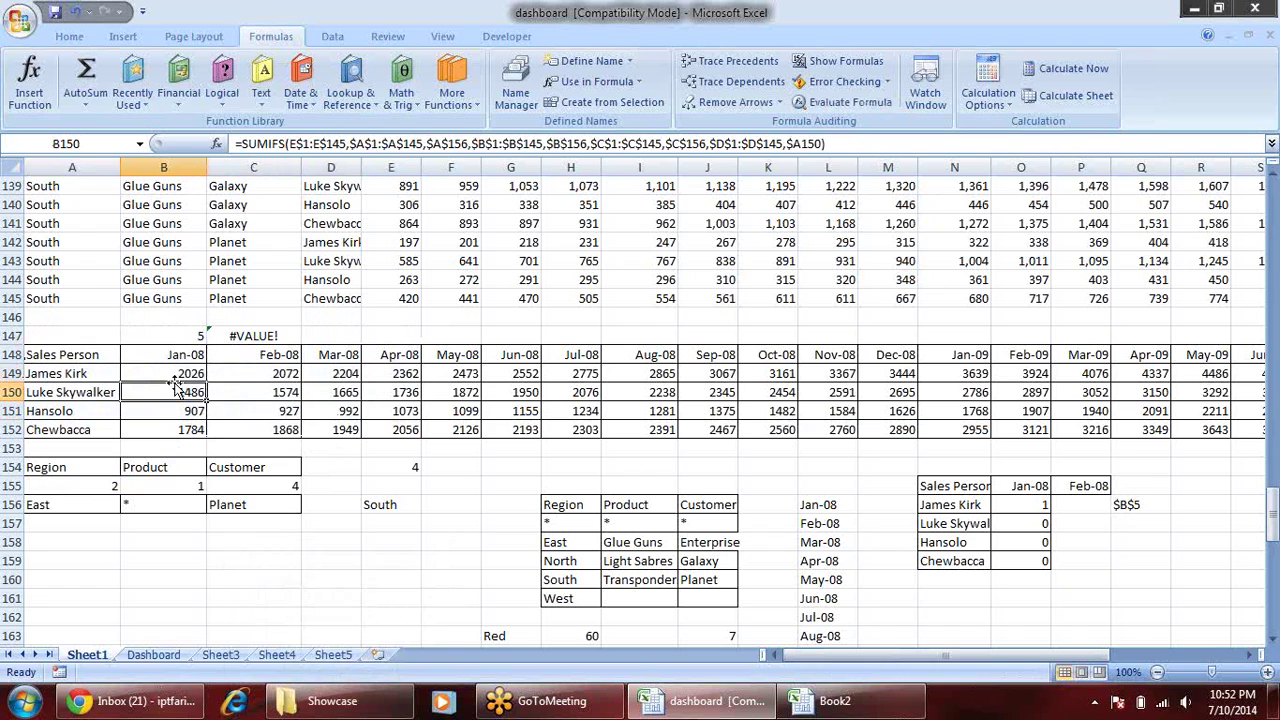
left_click(188, 355)
left_click(186, 374)
left_click(86, 377)
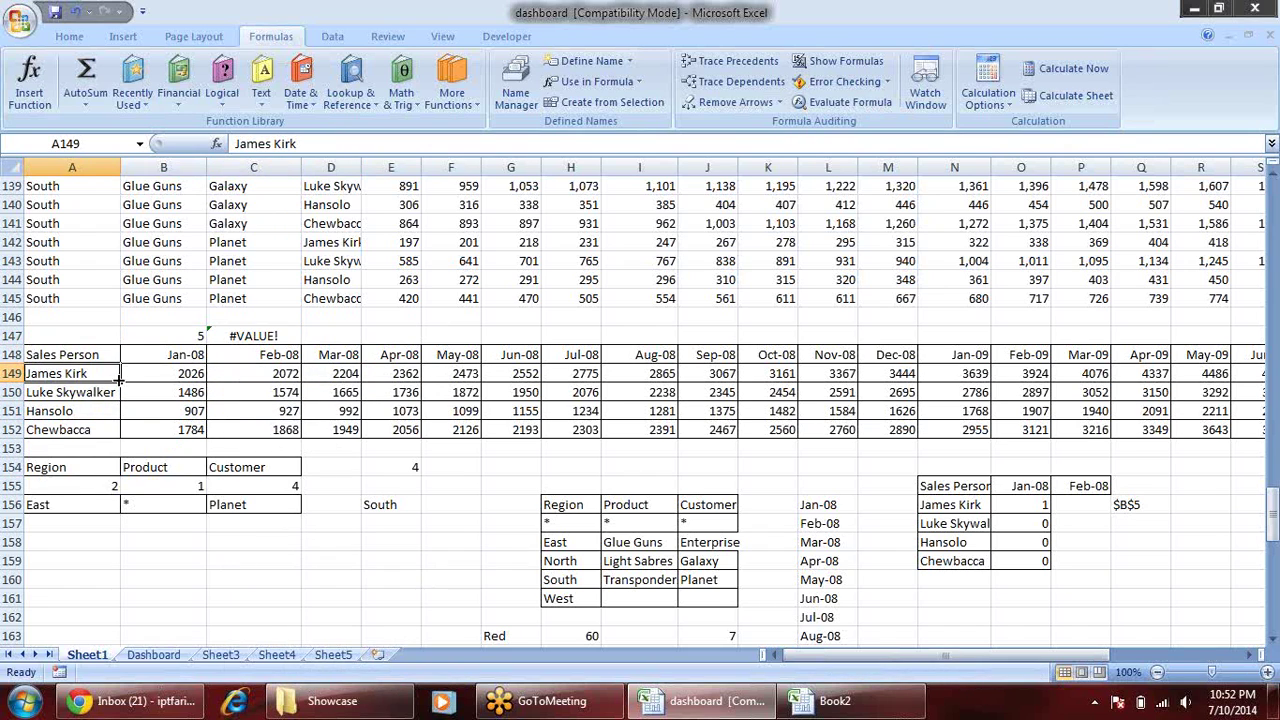
left_click(168, 374)
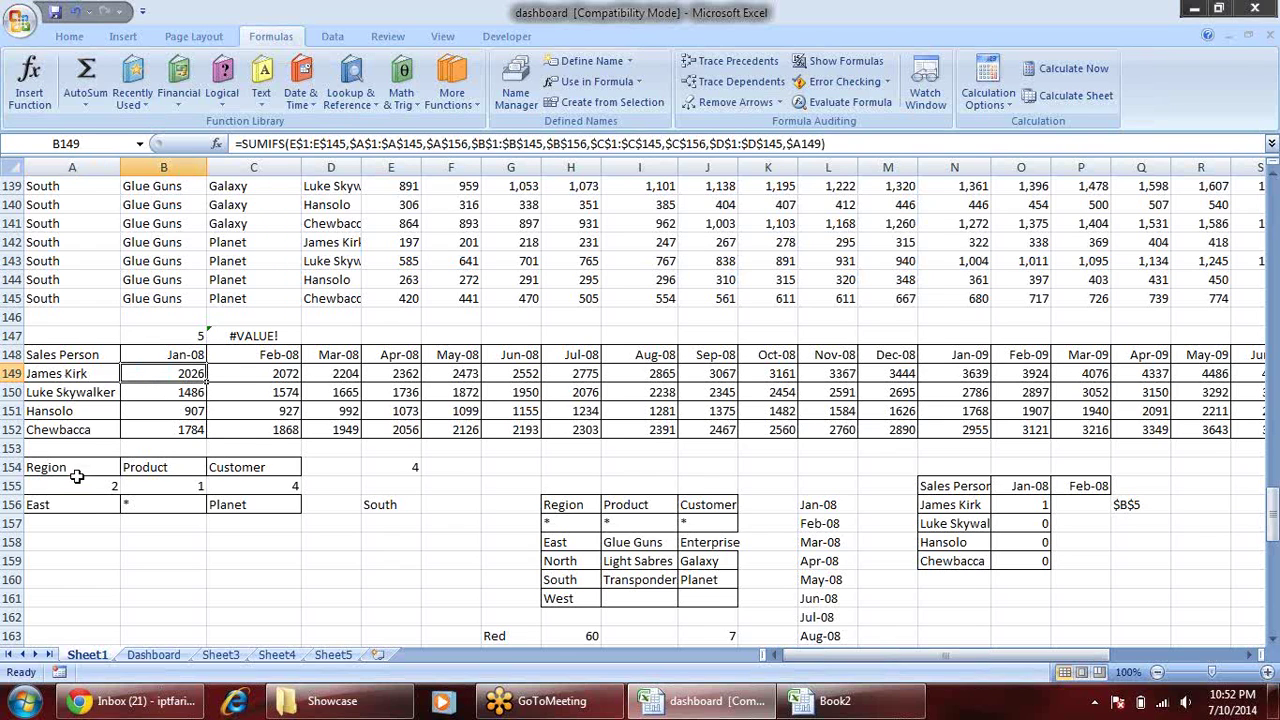
- Inspect the INDEX criteria formulas returning East, the product criterion, and Planet
left_click(82, 508)
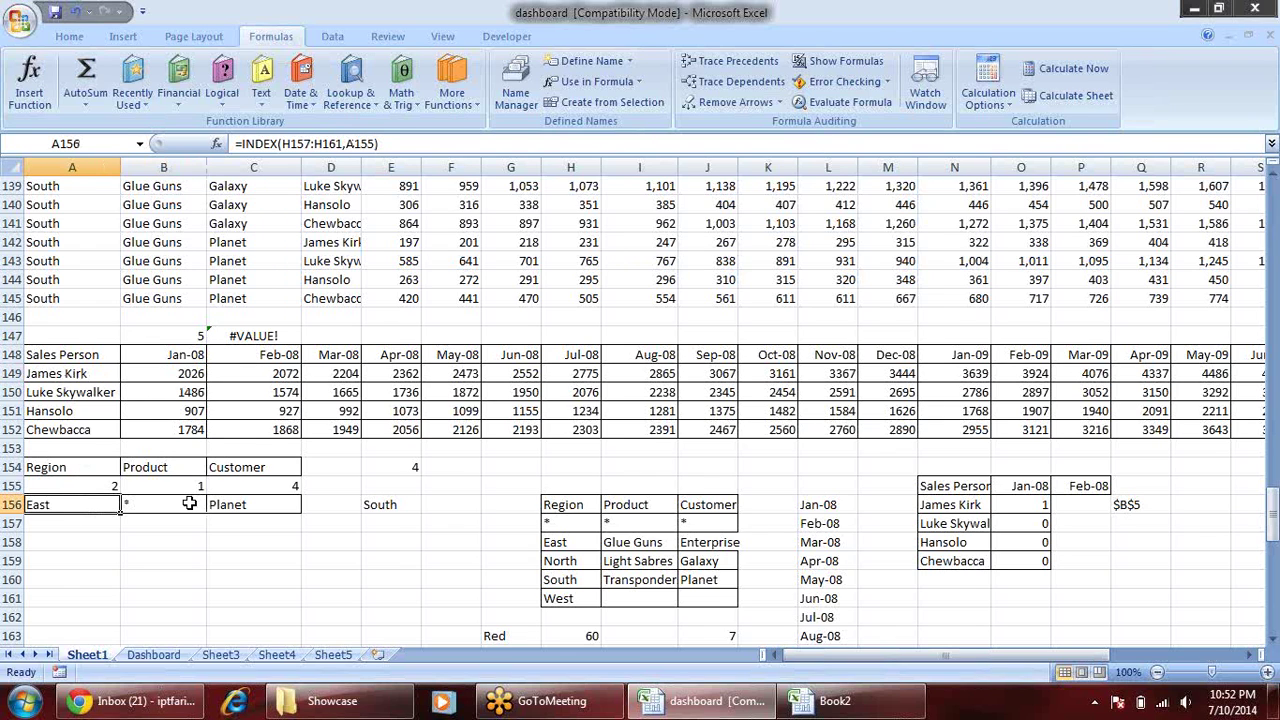
left_click(188, 503)
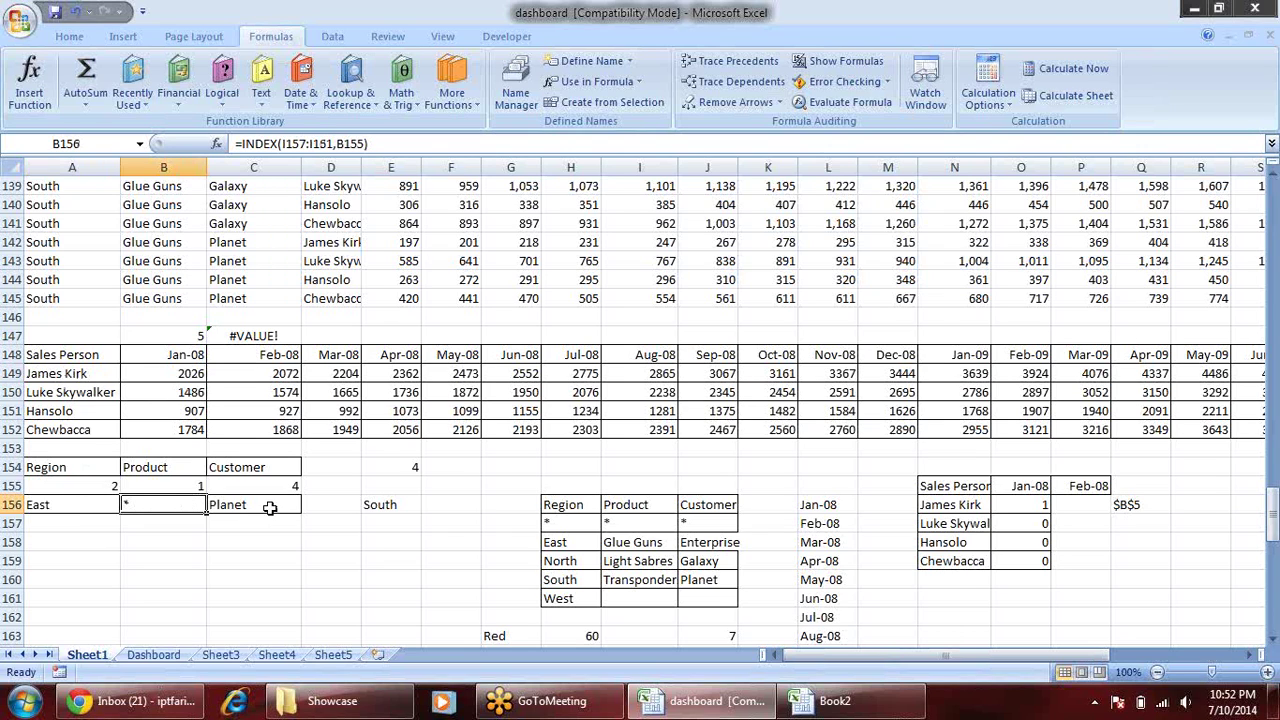
left_click(269, 508)
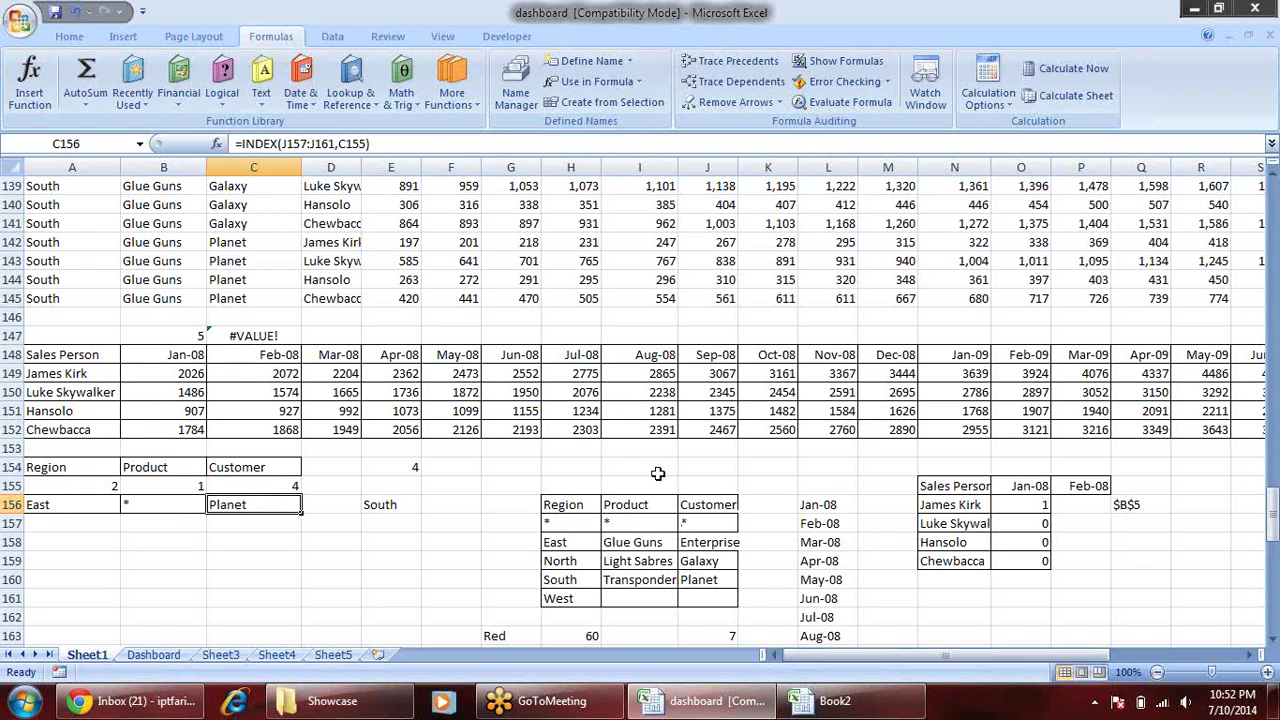
scroll(634, 432, "down", 1)
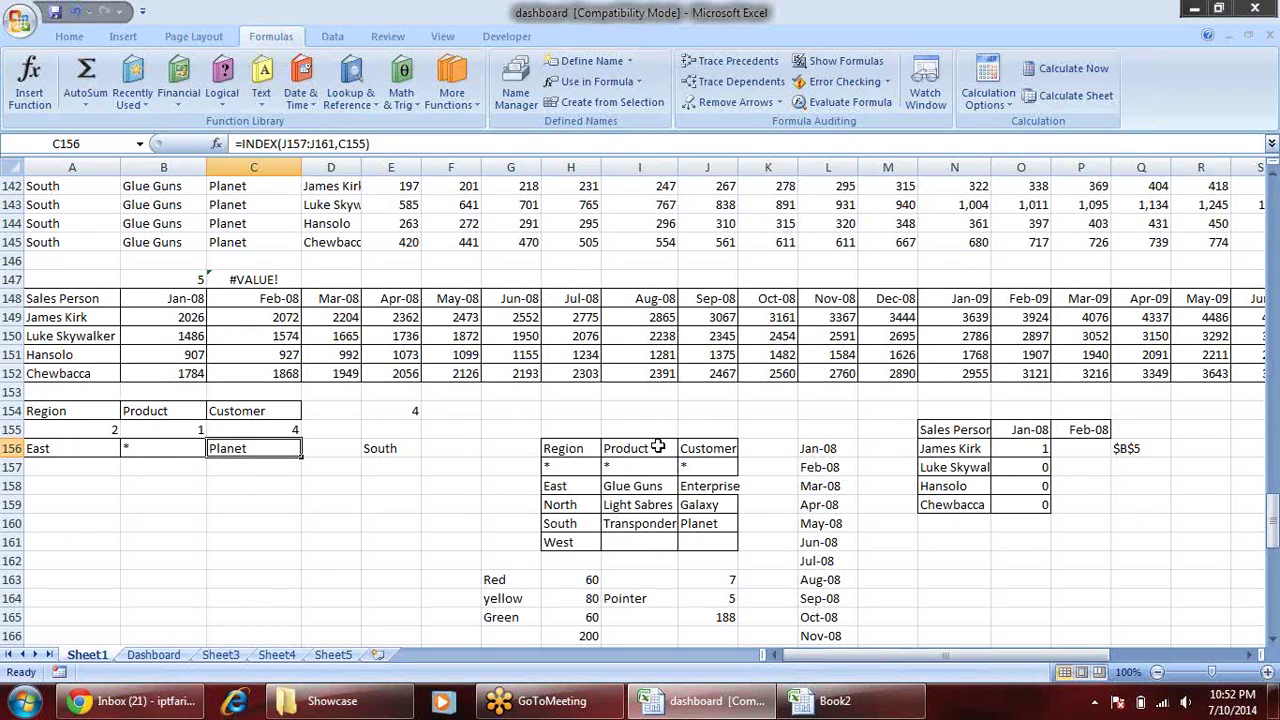
- Enter a test formula =COUNTIF(F148:F152,"*") in E159
left_click(393, 499)
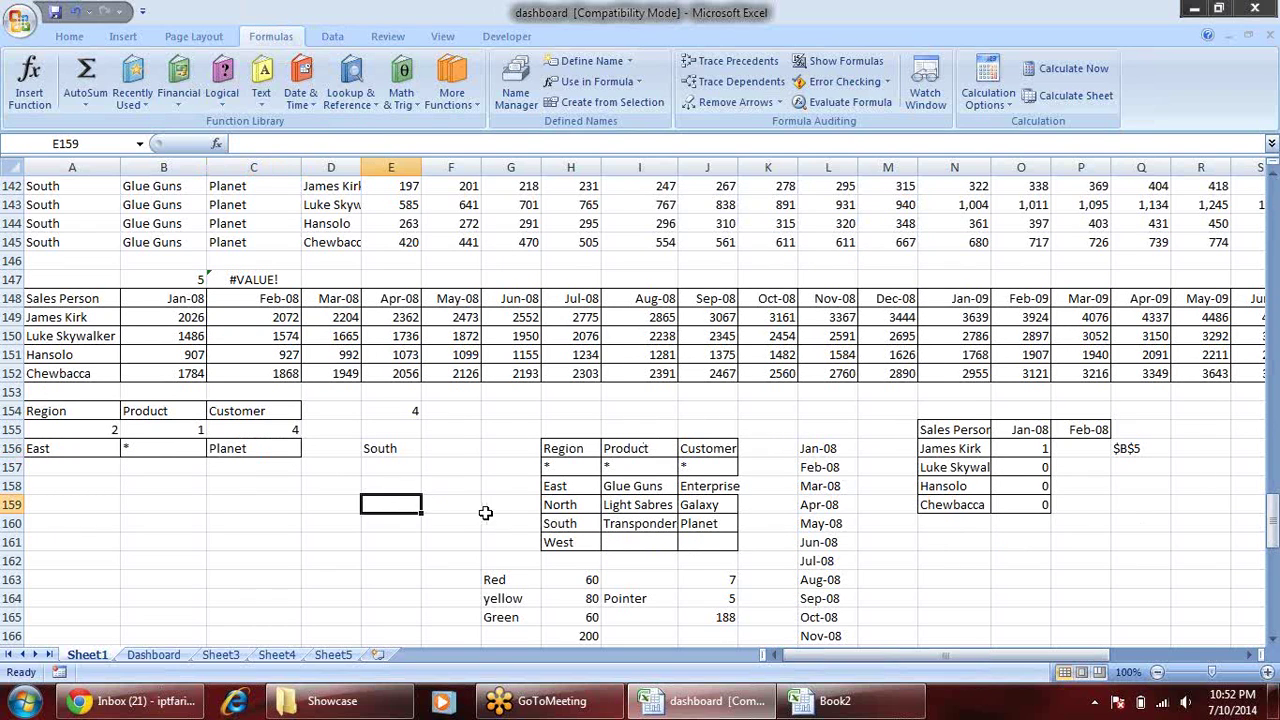
type("=coun")
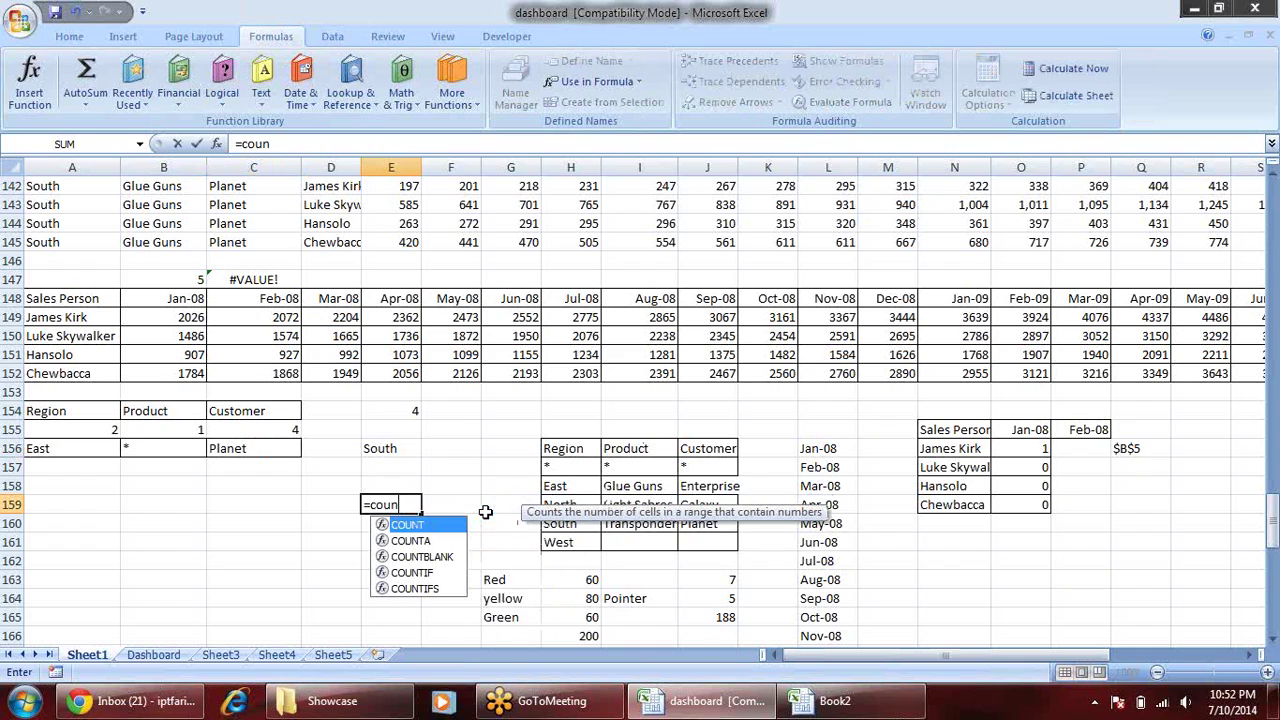
key("Down")
key("Down")
key("Down")
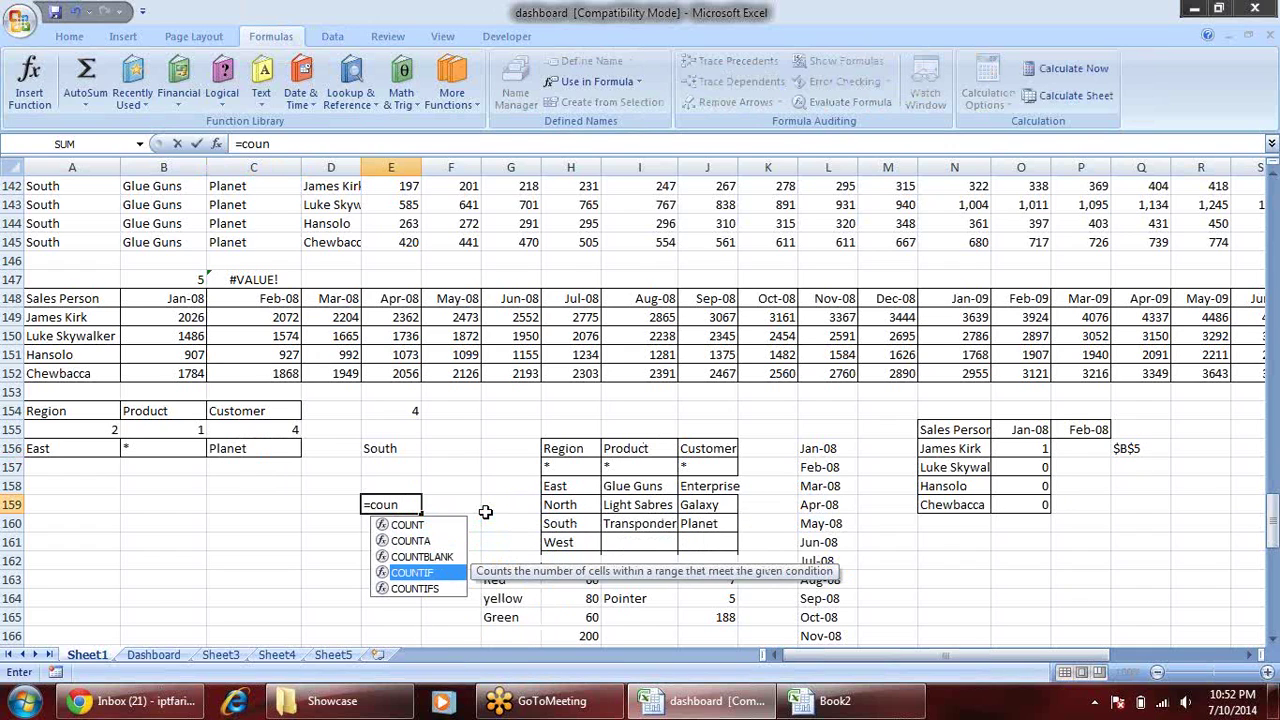
key("Tab")
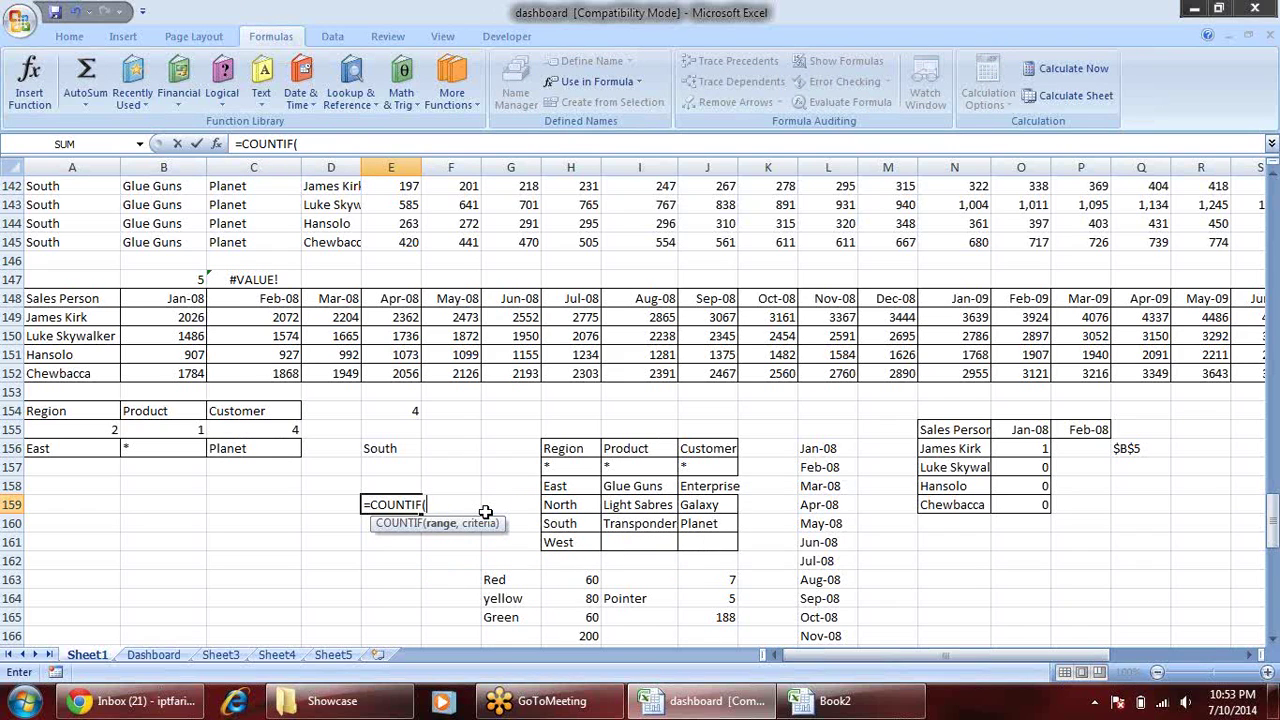
left_click_drag(474, 298, 465, 375)
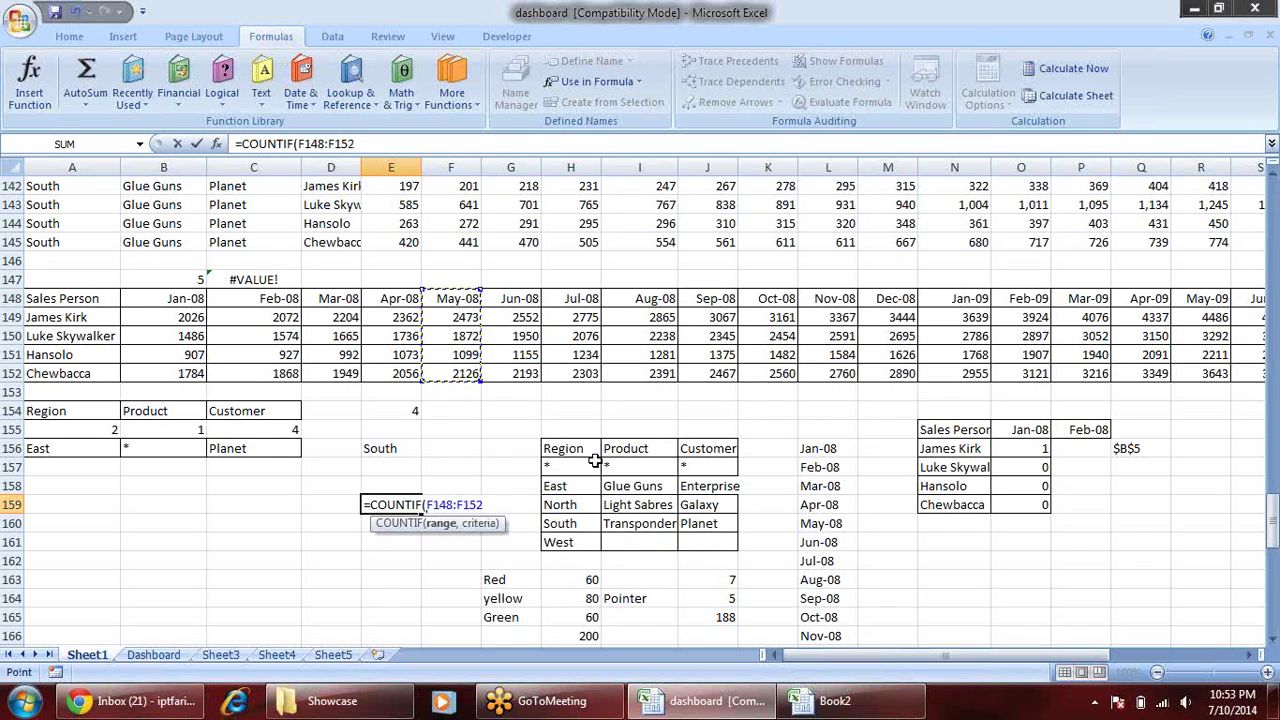
type(",\"*")
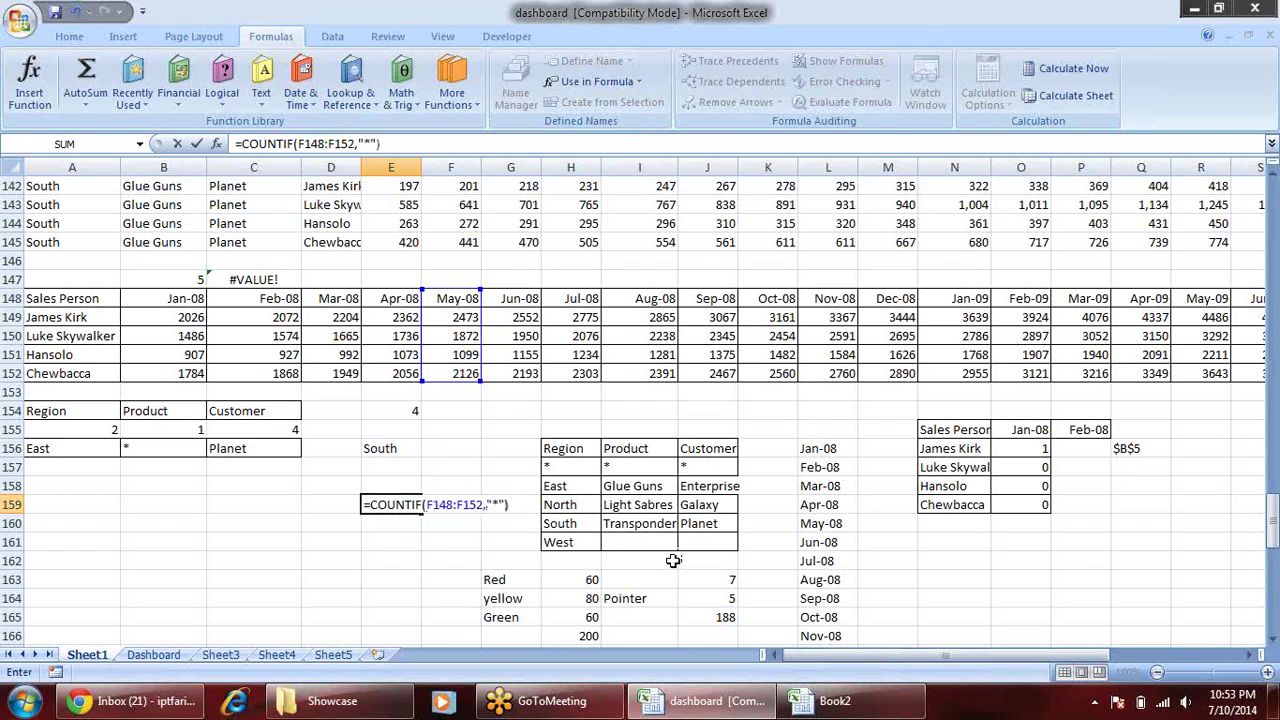
key("Return")
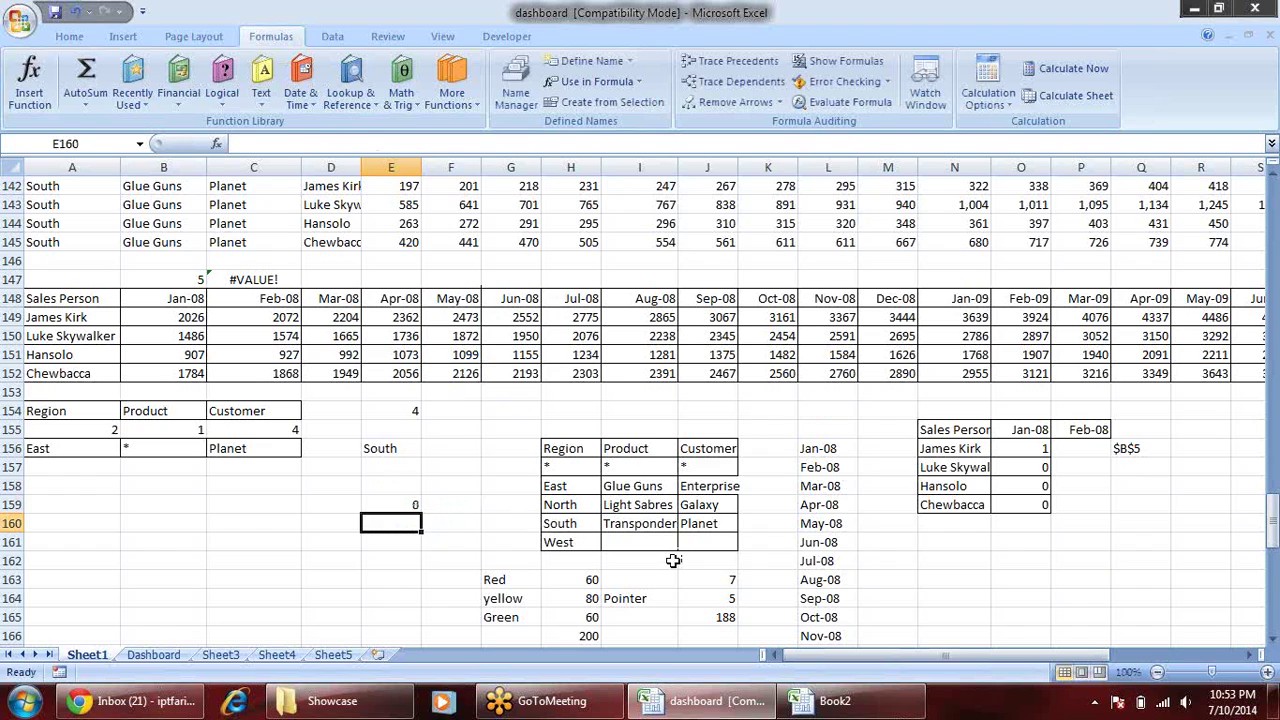
- Try the COUNTIF criterion without quotes, restore "*" after the error, then delete the test formula
key("Up")
key("F2")
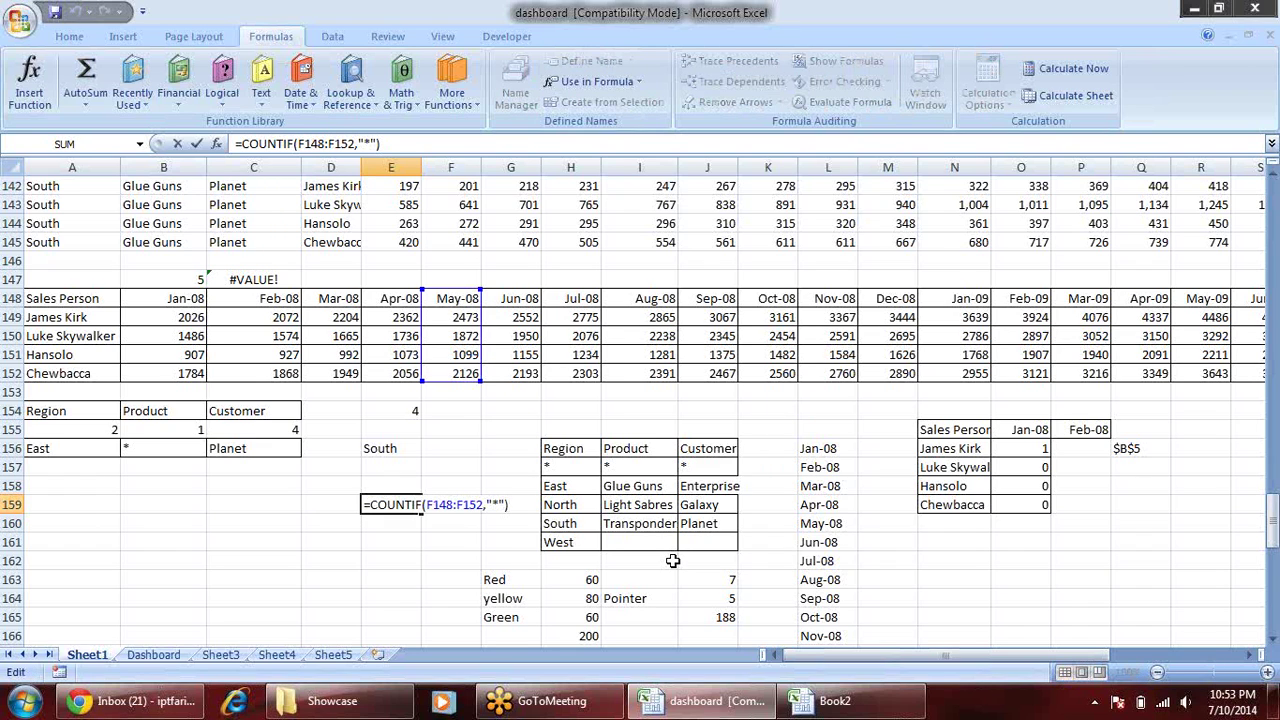
key("Left")
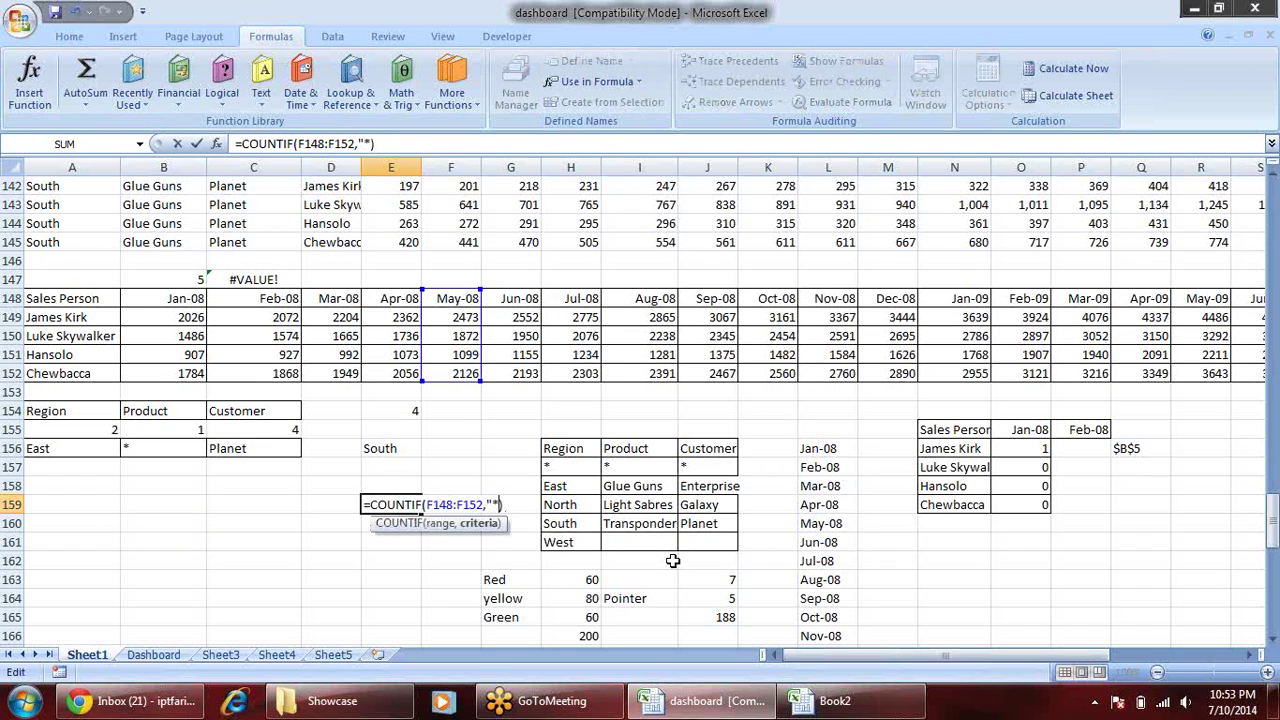
key("BackSpace")
key("Left")
key("BackSpace")
key("Return")
key("Return")
type("\"*\"")
key("Return")
key("Up")
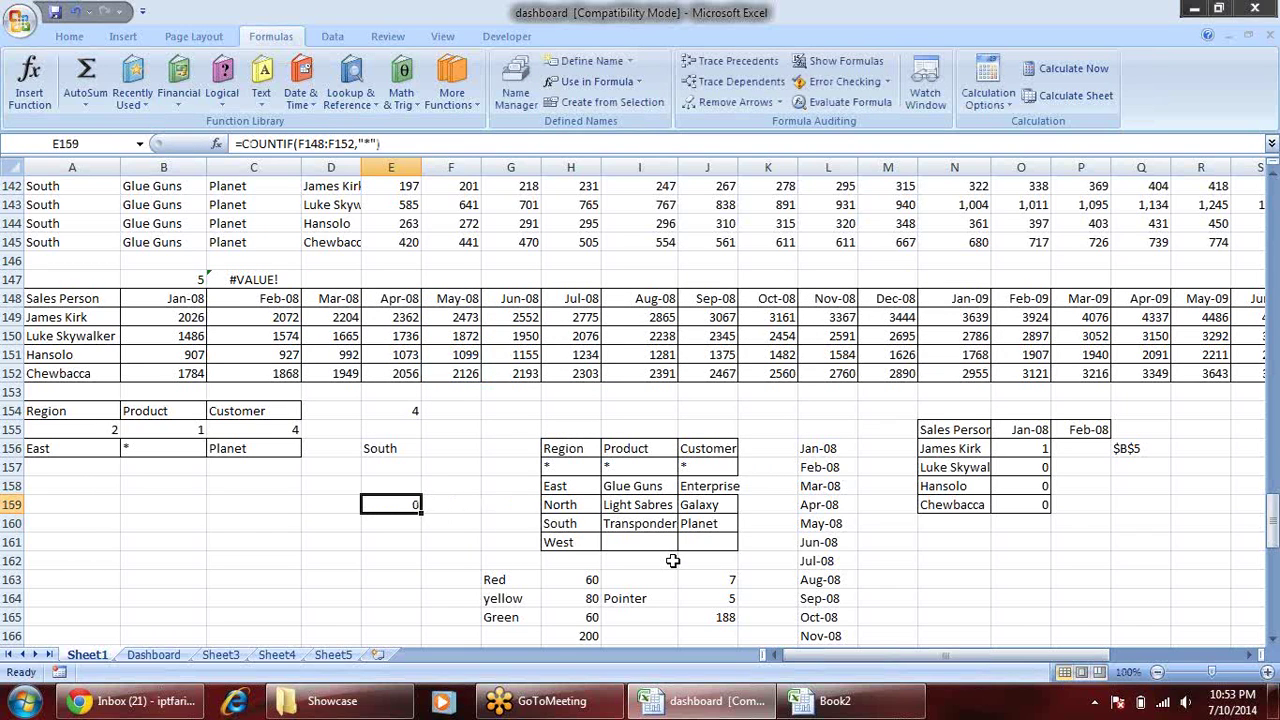
key("Delete")
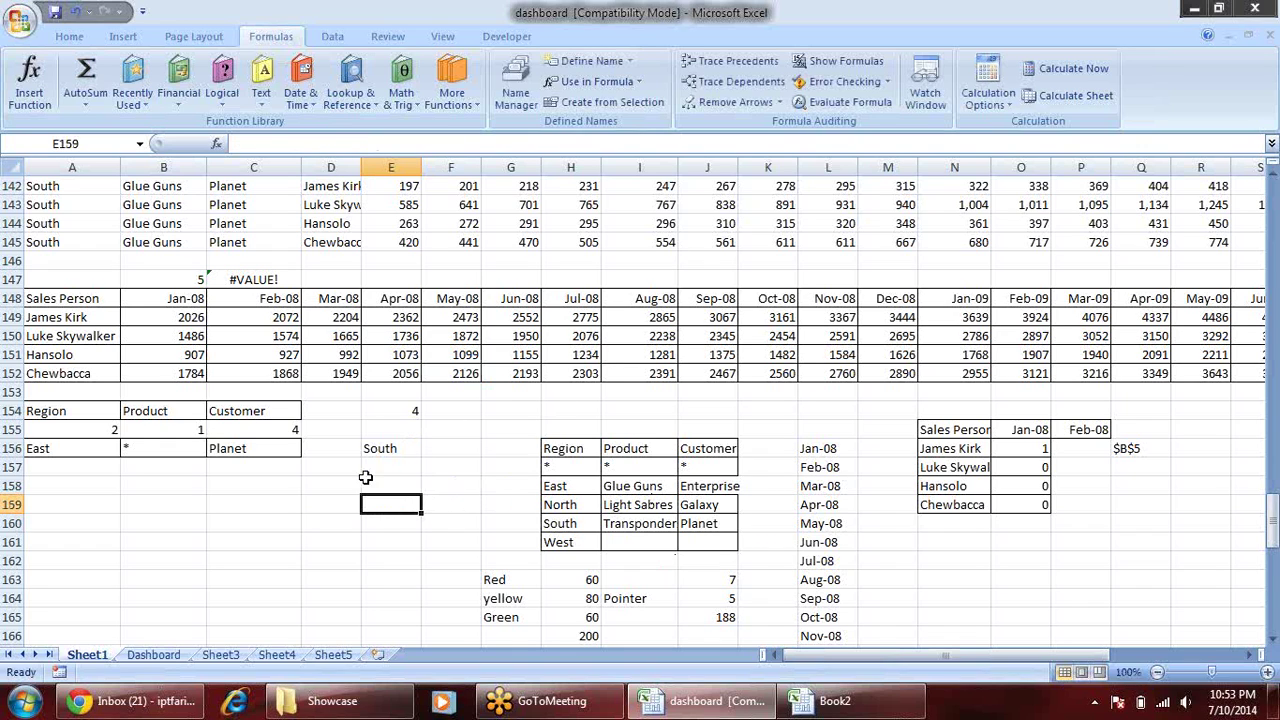
- Check the SUMIFS formulas in C150, G151 and James Kirk's May-08 total, then switch to Book2
left_click(188, 322)
left_click(232, 338)
left_click(380, 352)
left_click(502, 354)
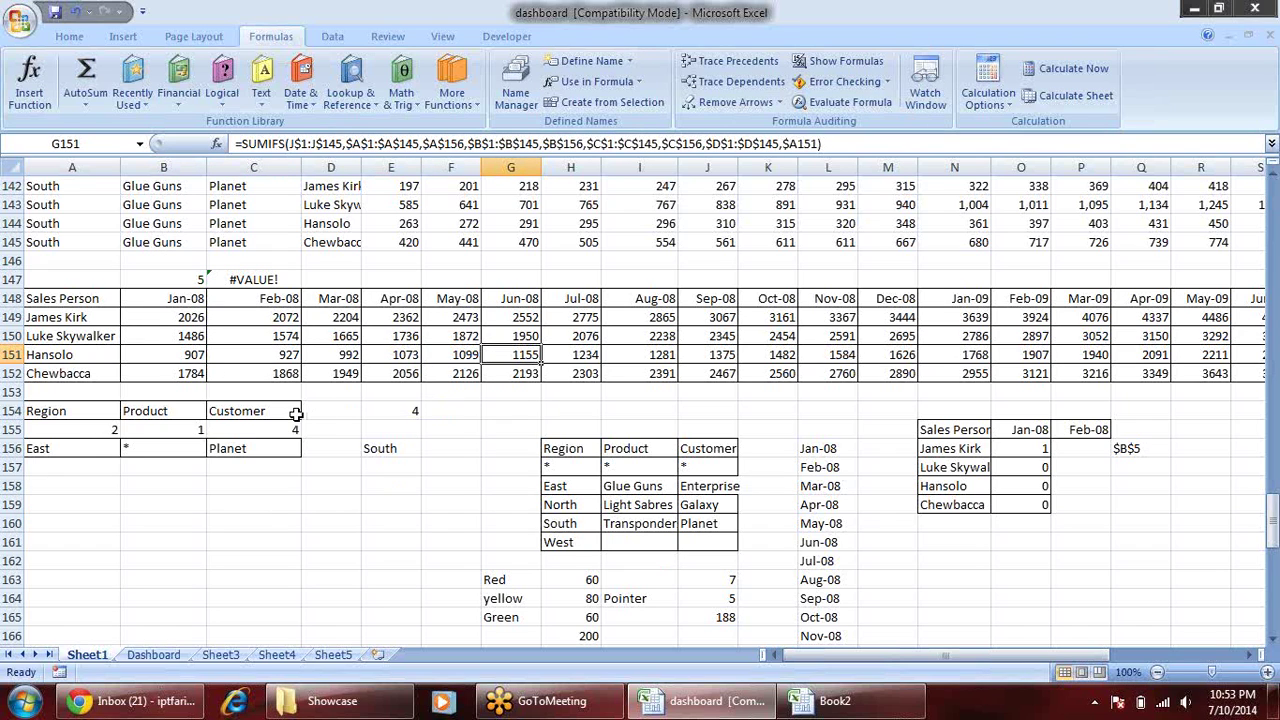
left_click(334, 318)
left_click(447, 318)
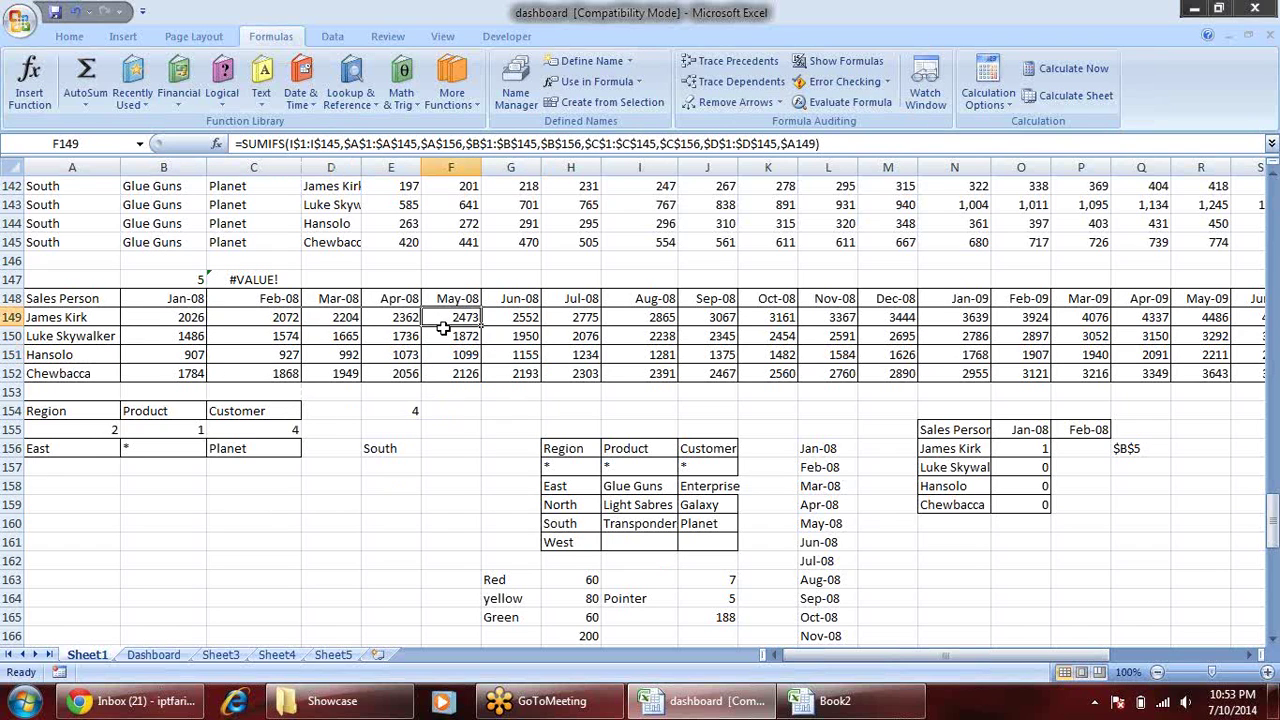
key("alt+Tab")
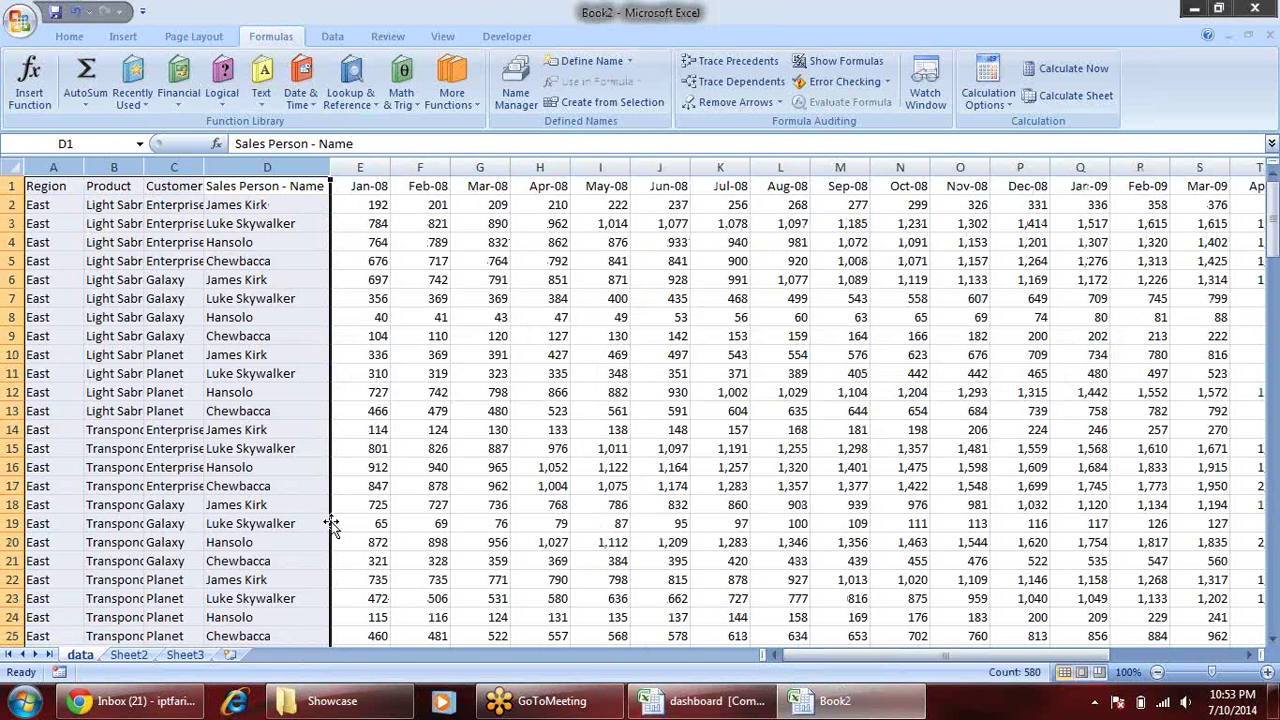
- Copy the data's header row and paste it into row 149 below the data
left_click(490, 262)
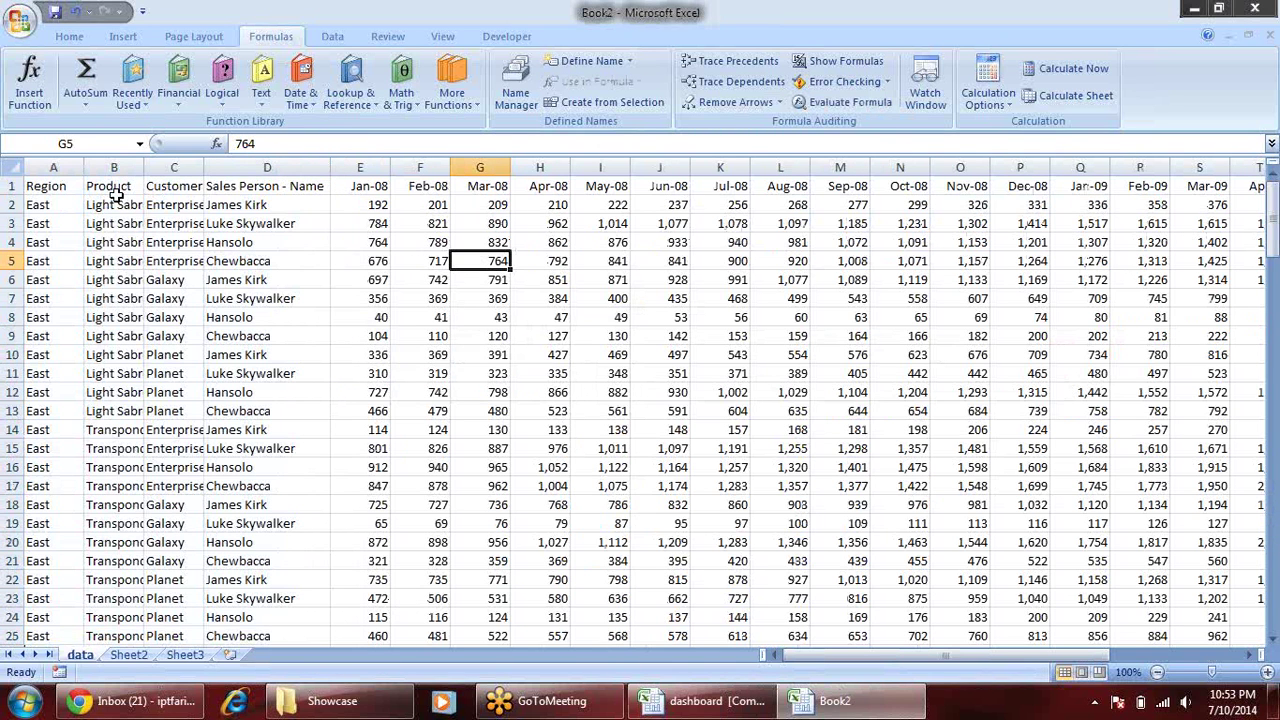
left_click(173, 188)
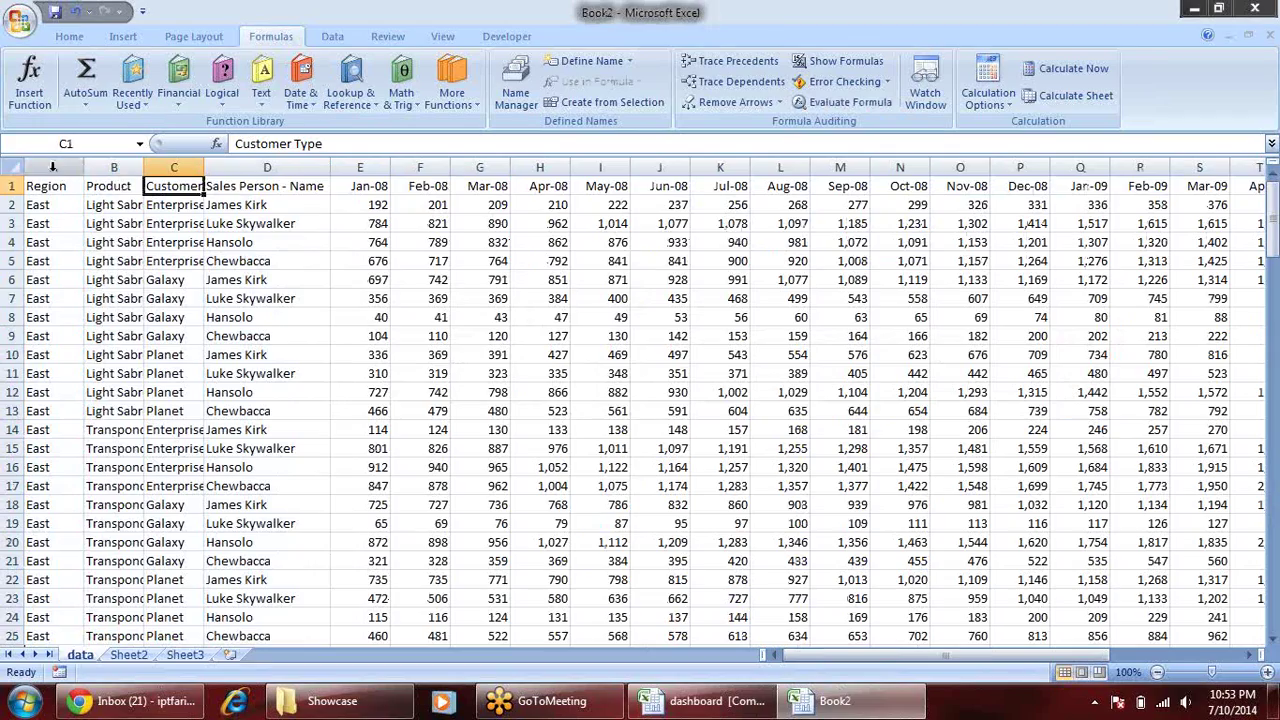
left_click(10, 186)
key("ctrl+c")
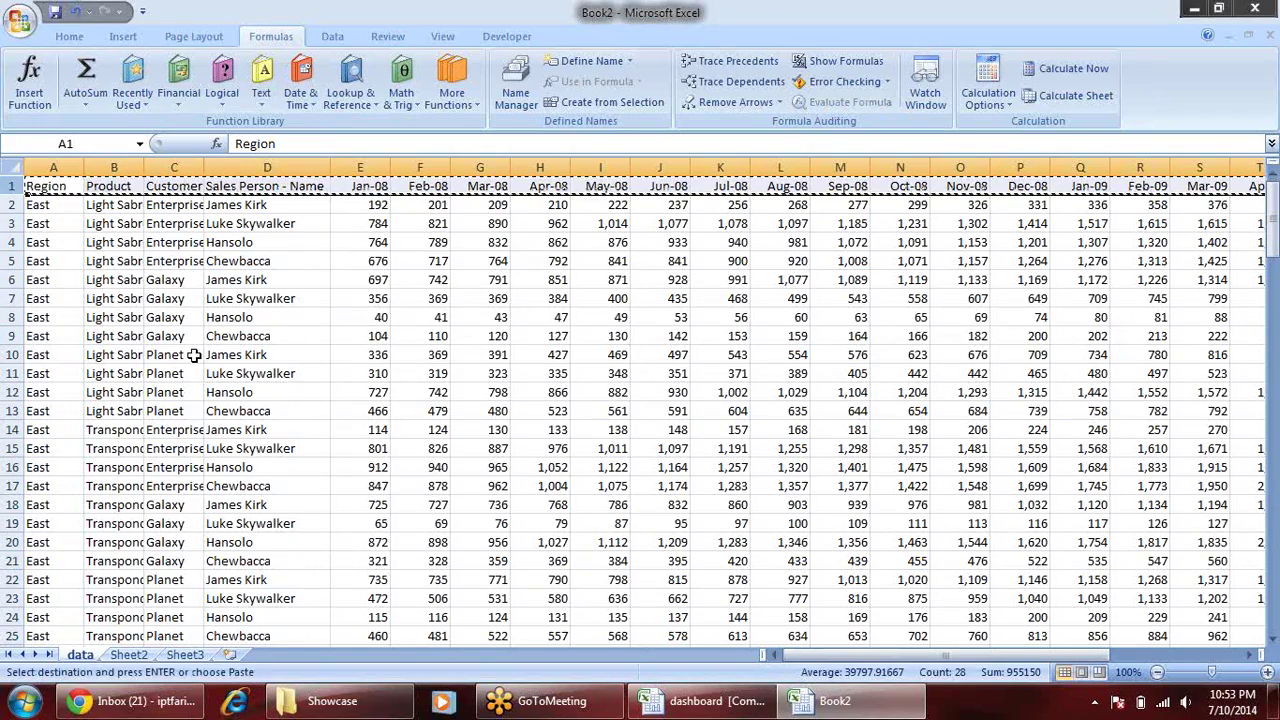
key("ctrl+Tab")
key("ctrl+Tab")
scroll(130, 422, "down", 6)
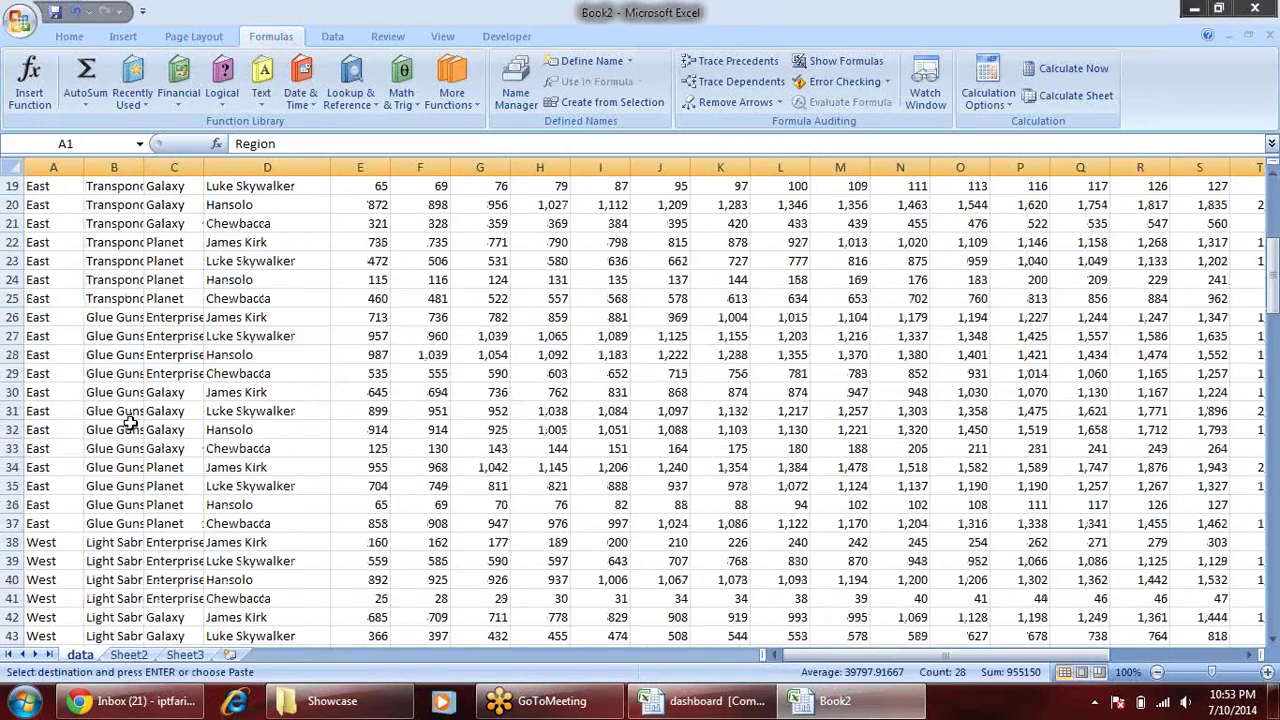
scroll(130, 422, "down", 14)
scroll(143, 443, "down", 7)
scroll(149, 449, "down", 5)
scroll(157, 457, "down", 5)
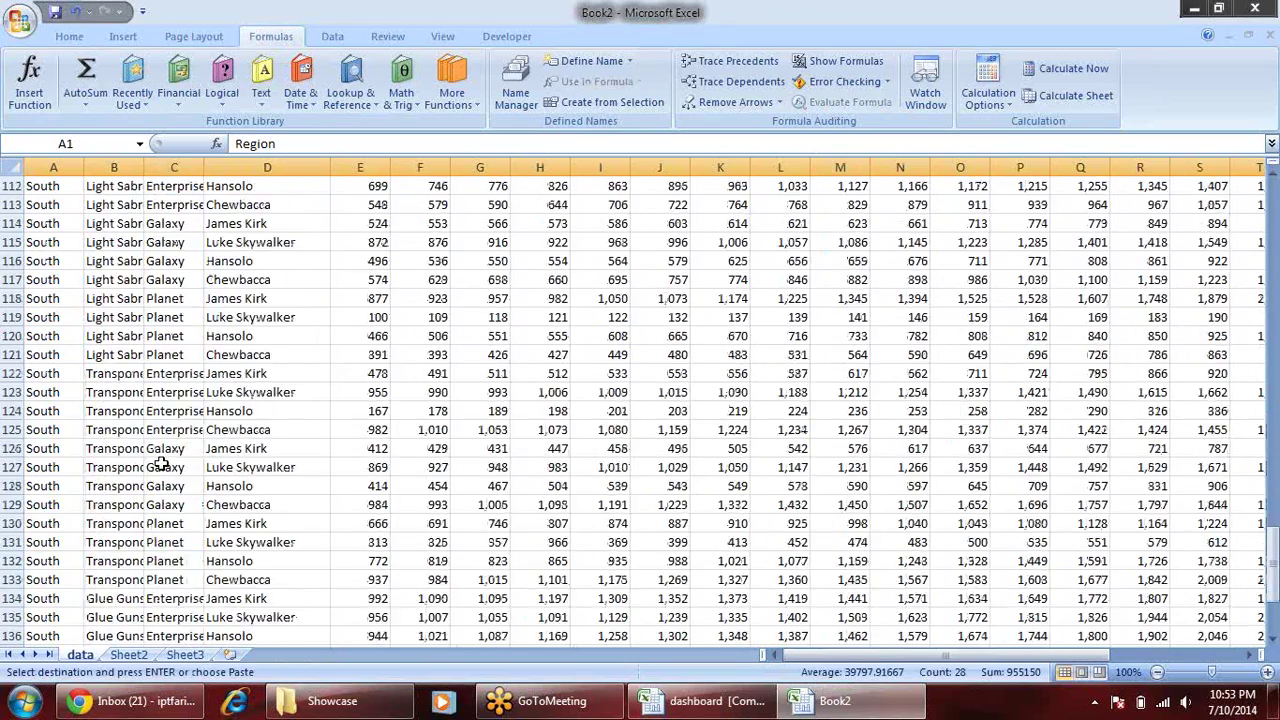
scroll(160, 465, "down", 7)
left_click(49, 487)
key("ctrl+v")
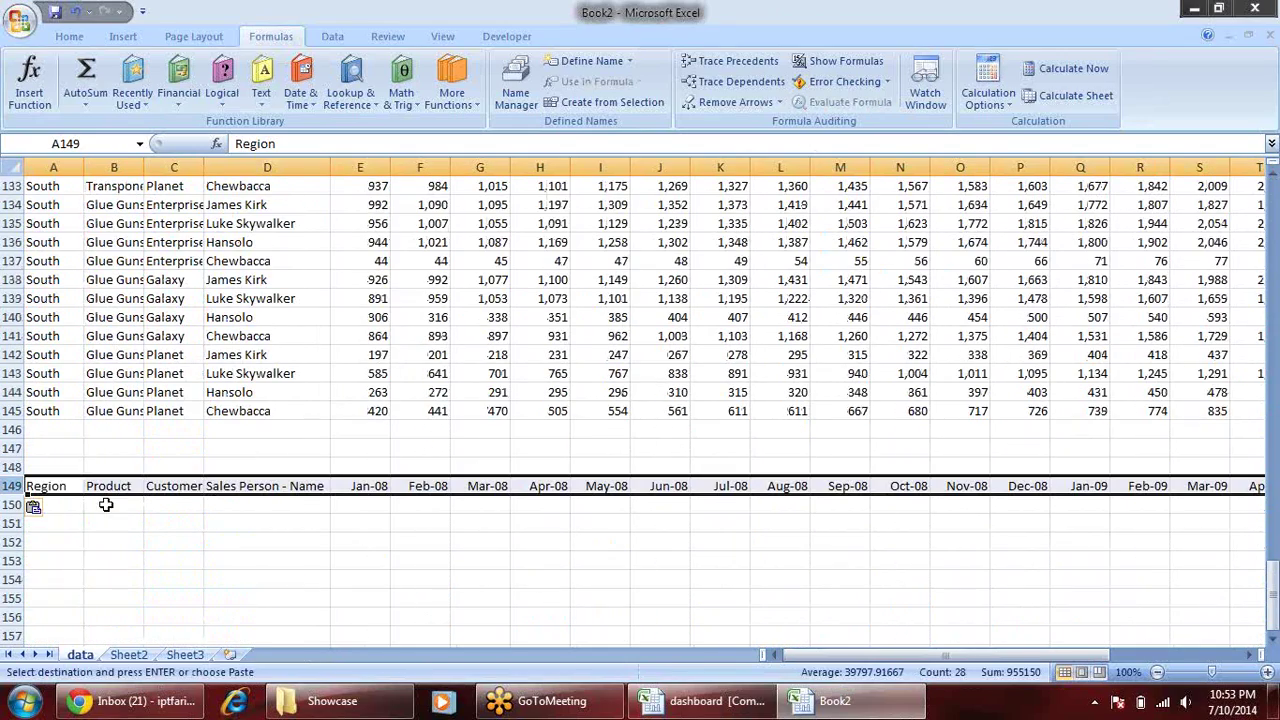
- Move the Region, Product and Customer Type labels down to row 163
left_click(105, 505)
left_click_drag(182, 487, 35, 487)
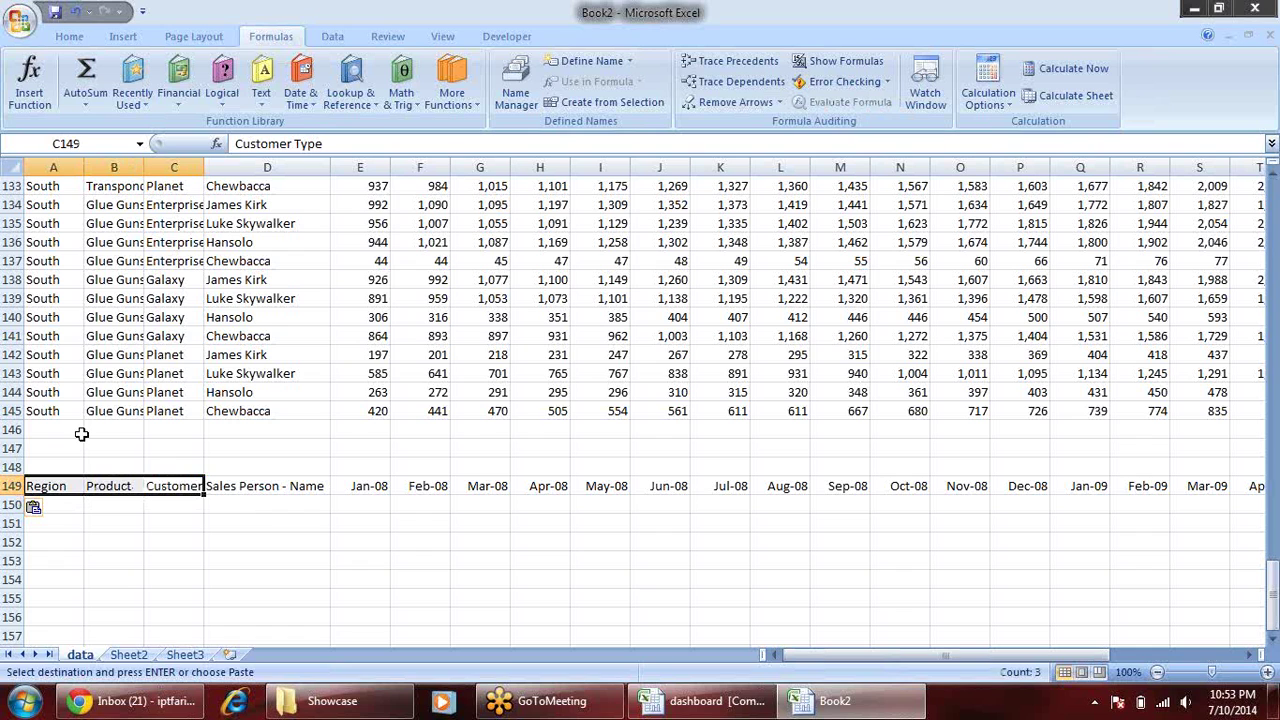
key("Down")
key("Down")
key("Down")
key("Down")
key("Down")
key("Down")
key("Down")
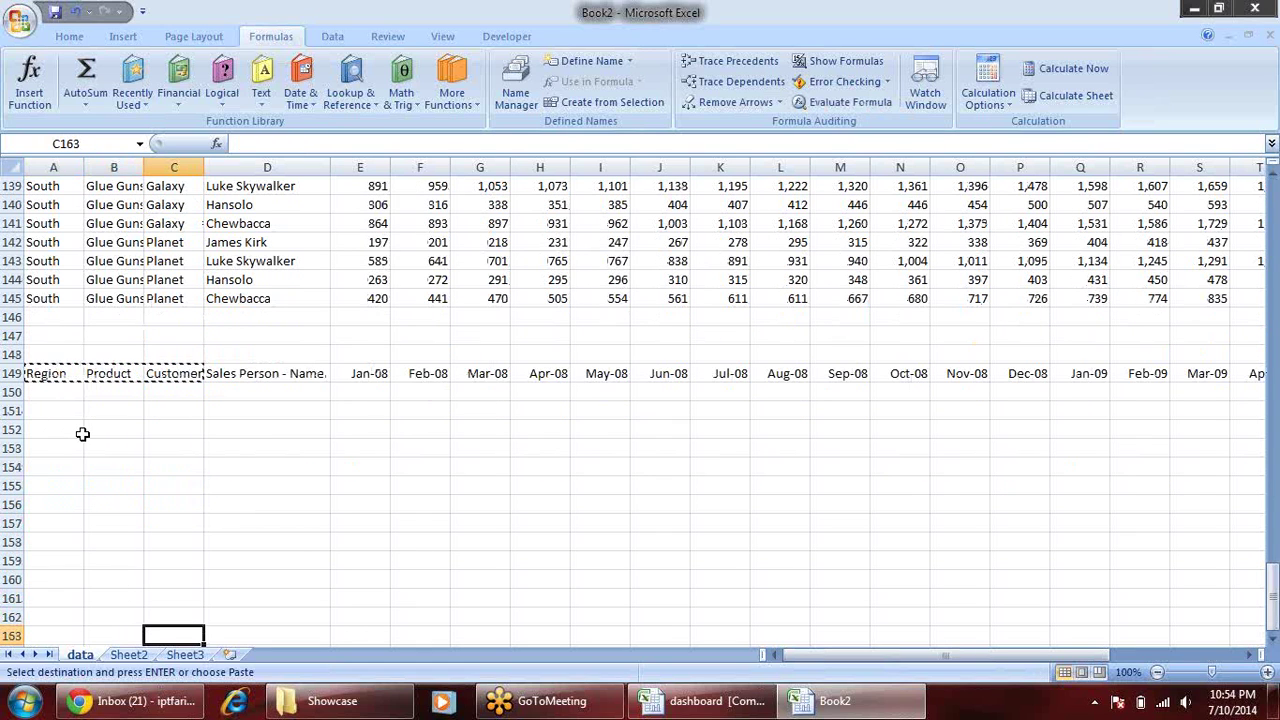
key("Return")
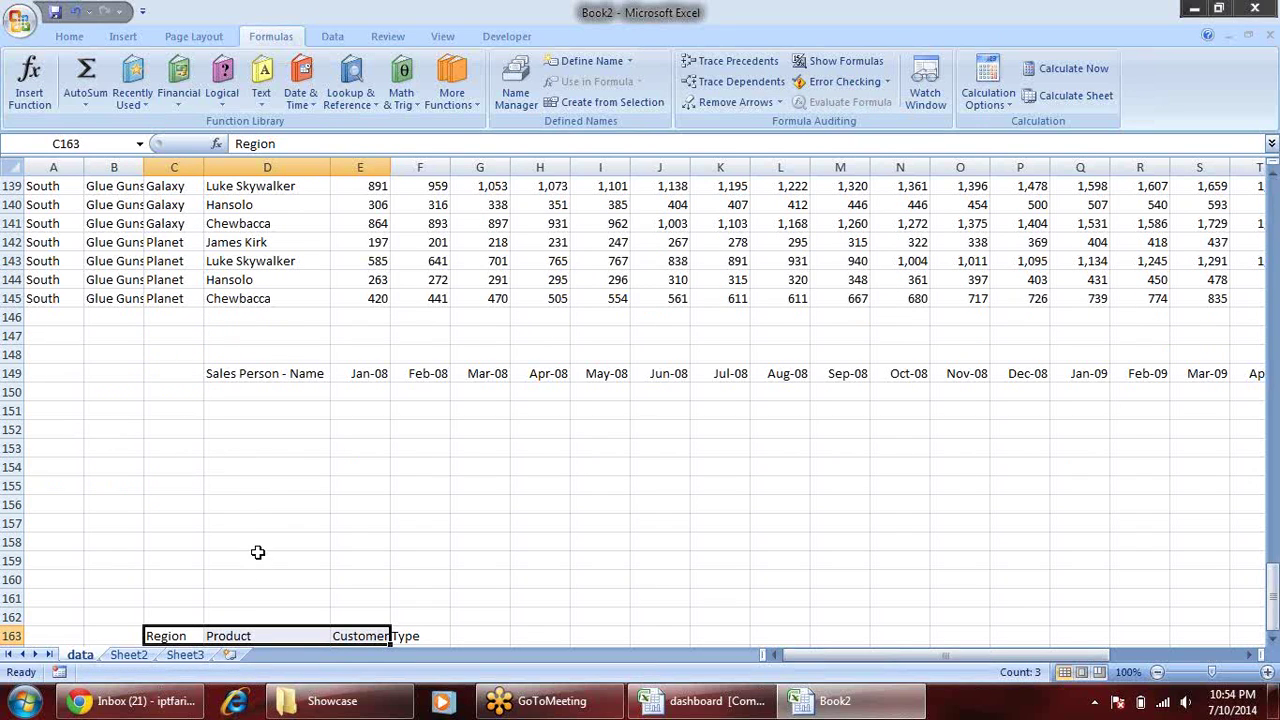
- Copy all 144 salesperson names in D2:D145
left_click(289, 396)
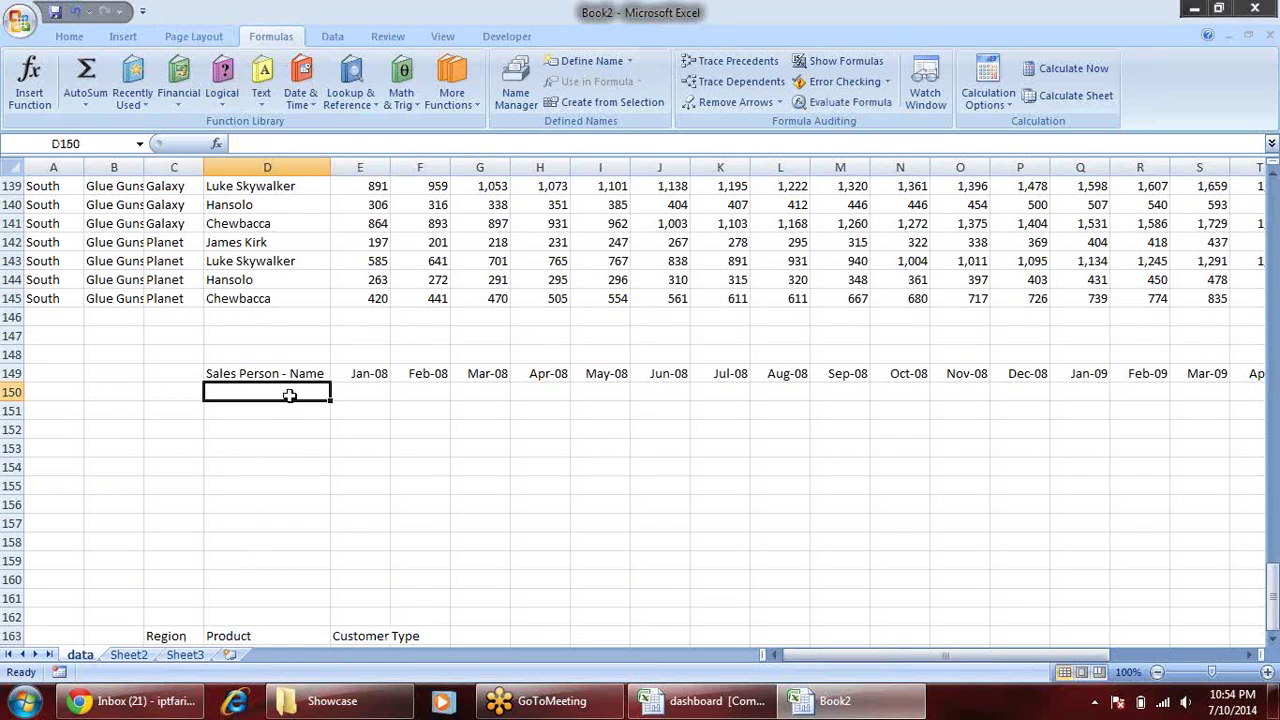
left_click(289, 300)
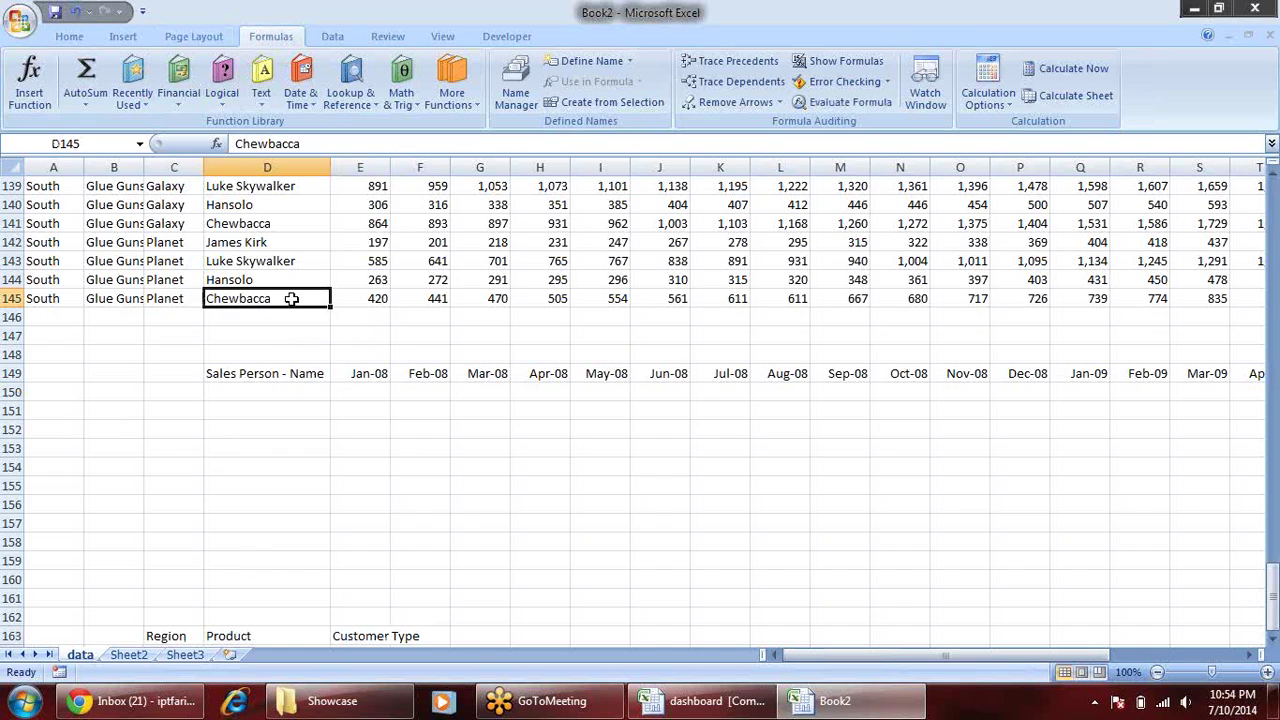
key("ctrl+Up")
key("ctrl+Down")
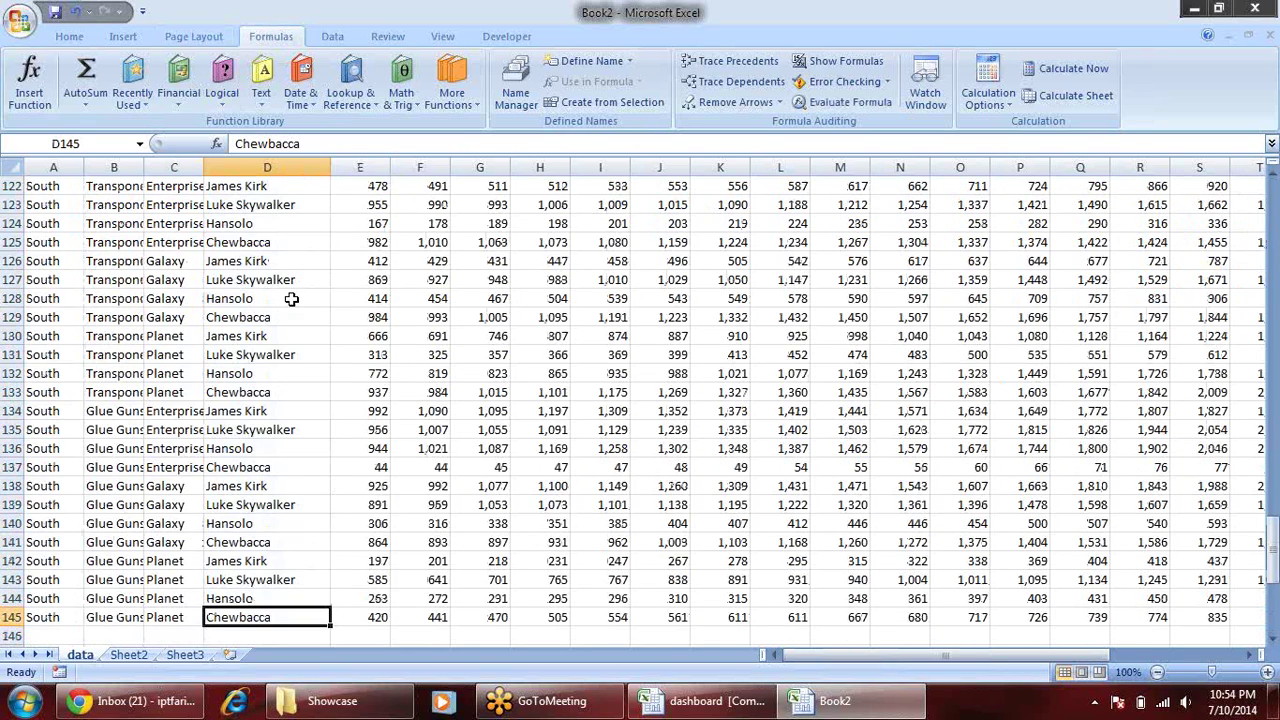
key("ctrl+shift+Up")
key("shift+Down")
key("ctrl+c")
scroll(397, 268, "down", 4)
scroll(420, 294, "down", 9)
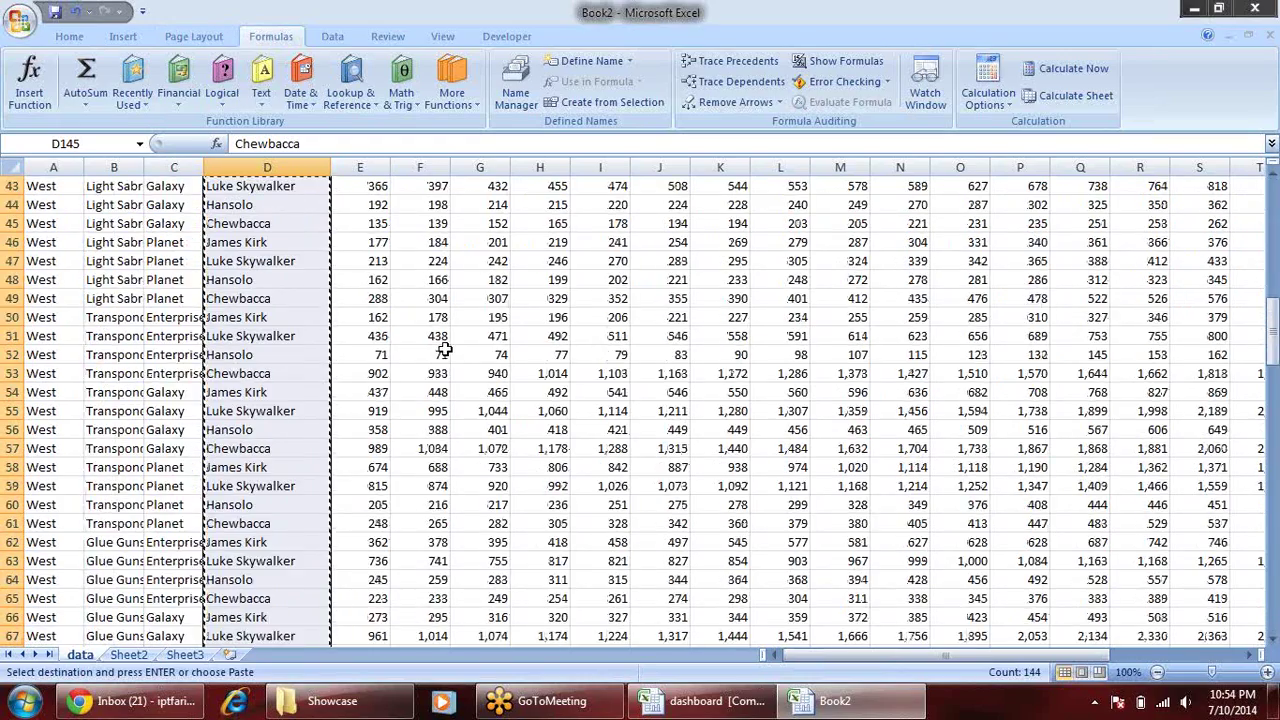
scroll(443, 343, "down", 10)
left_click_drag(1272, 400, 1272, 600)
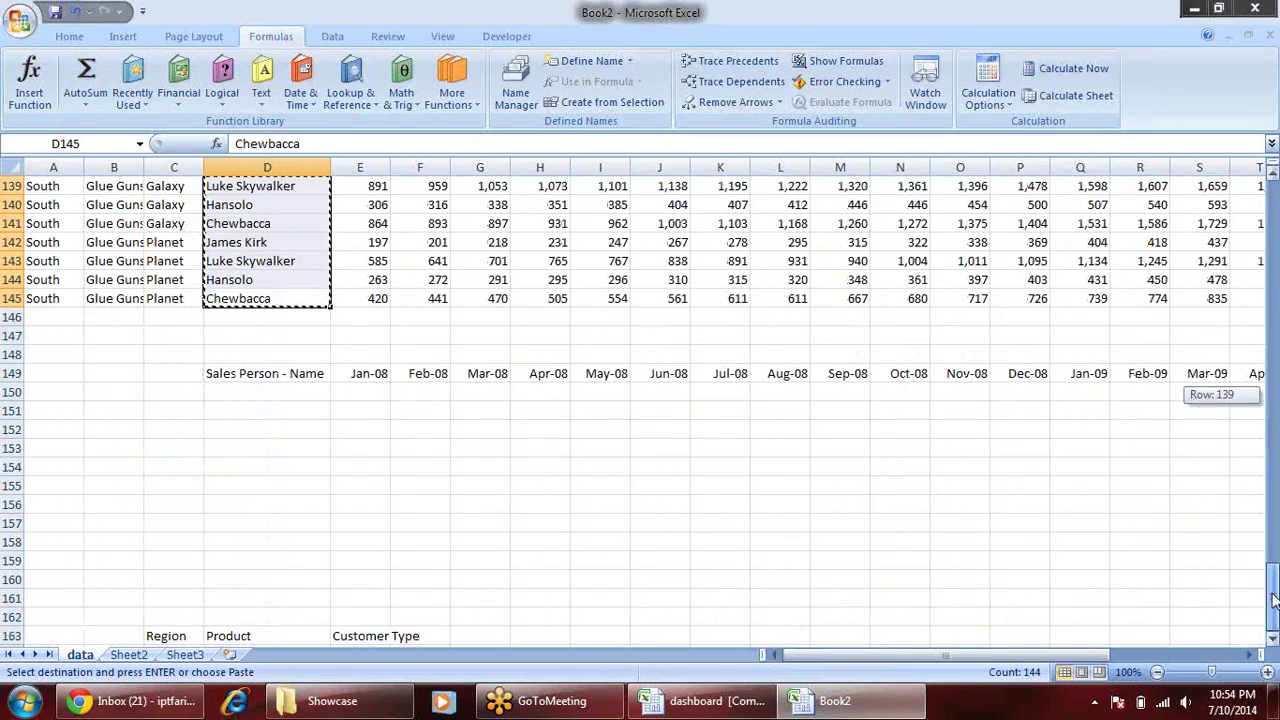
- Paste the salesperson names at K152 and remove the duplicates, leaving four unique names
left_click(722, 431)
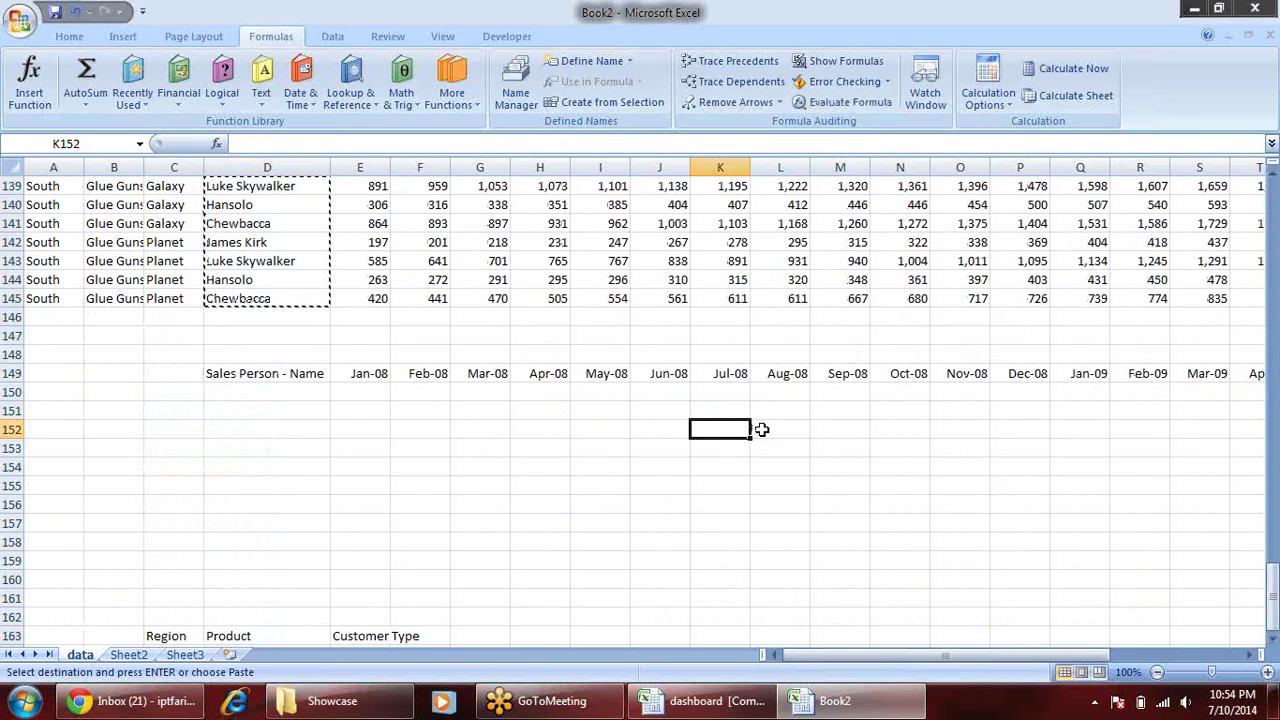
key("ctrl+v")
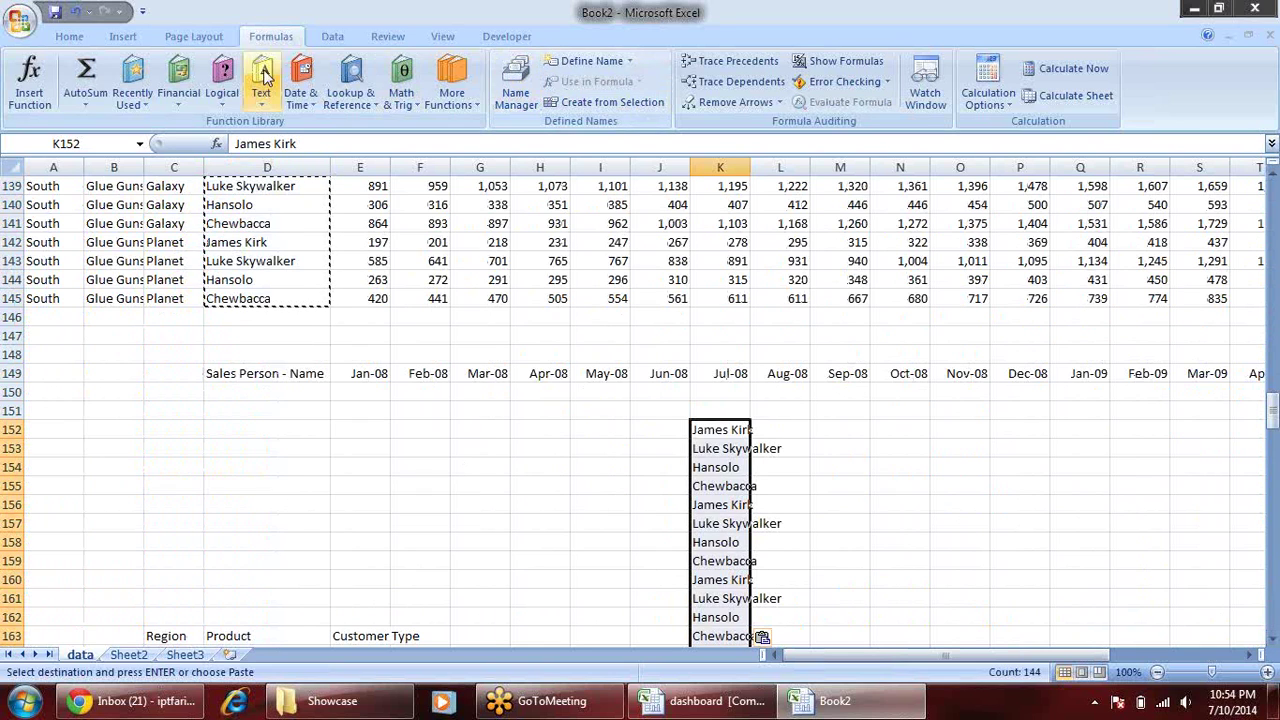
left_click(332, 36)
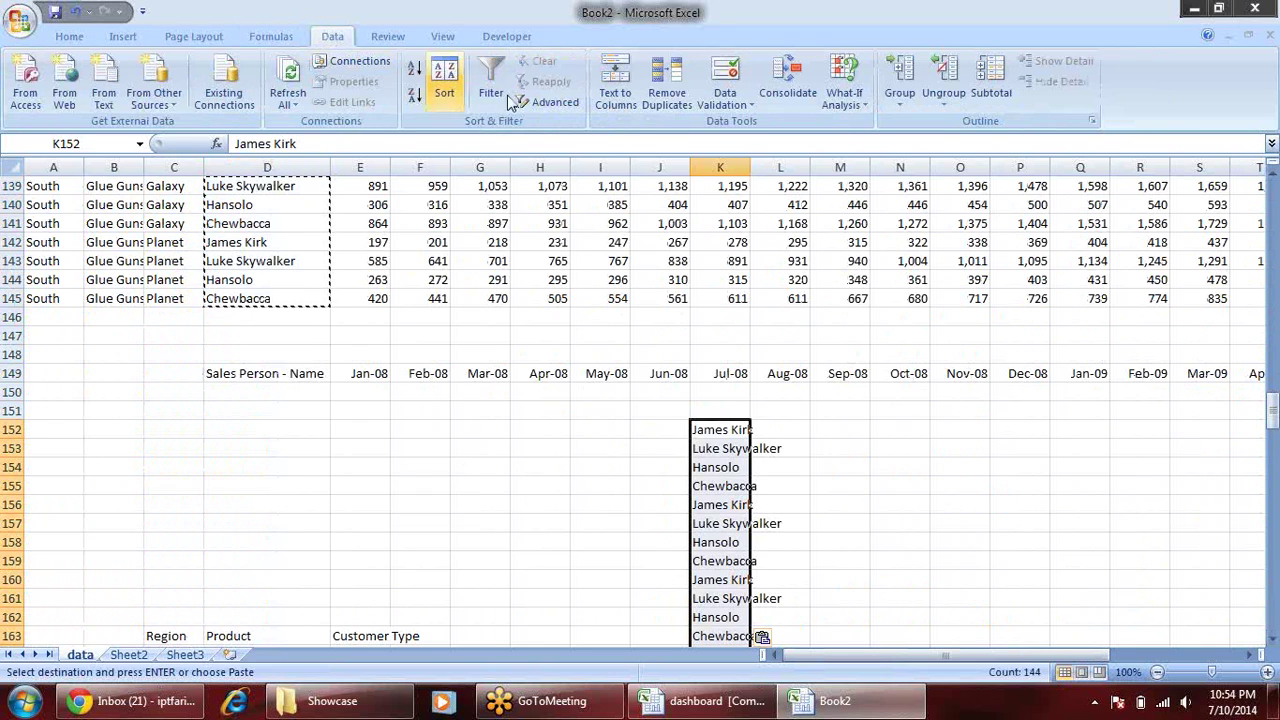
left_click(667, 82)
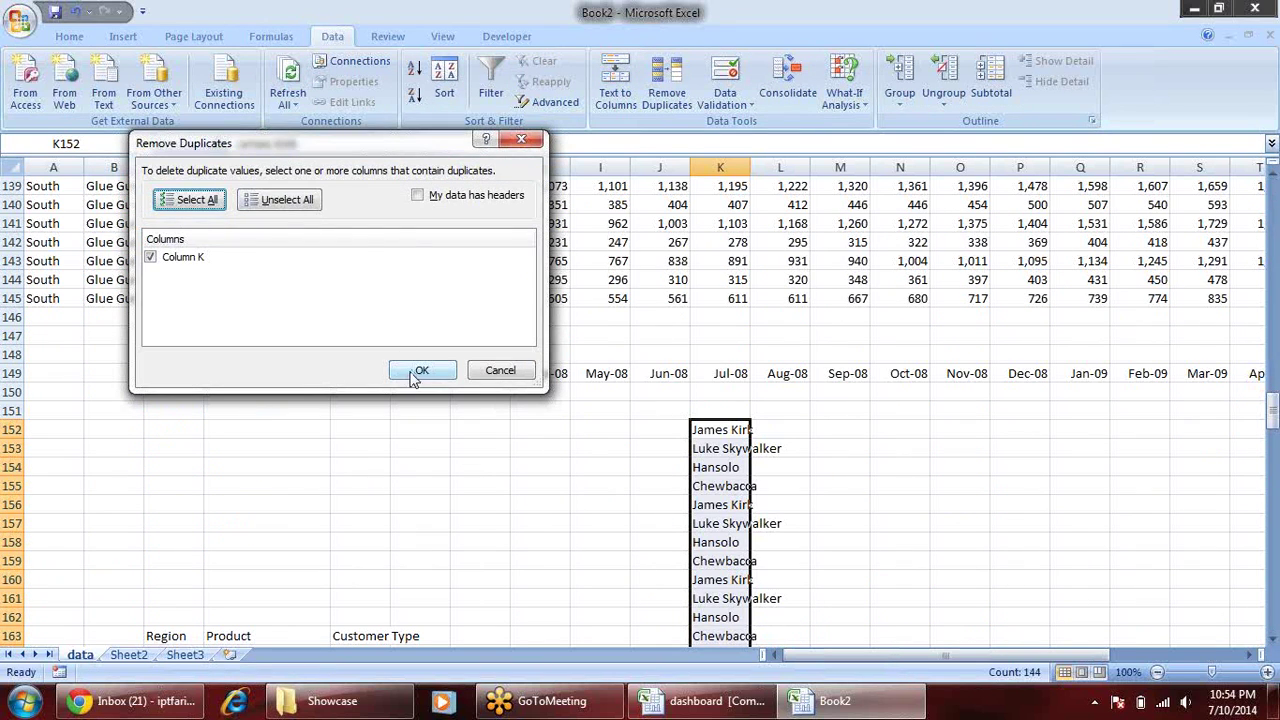
left_click(415, 372)
left_click(646, 400)
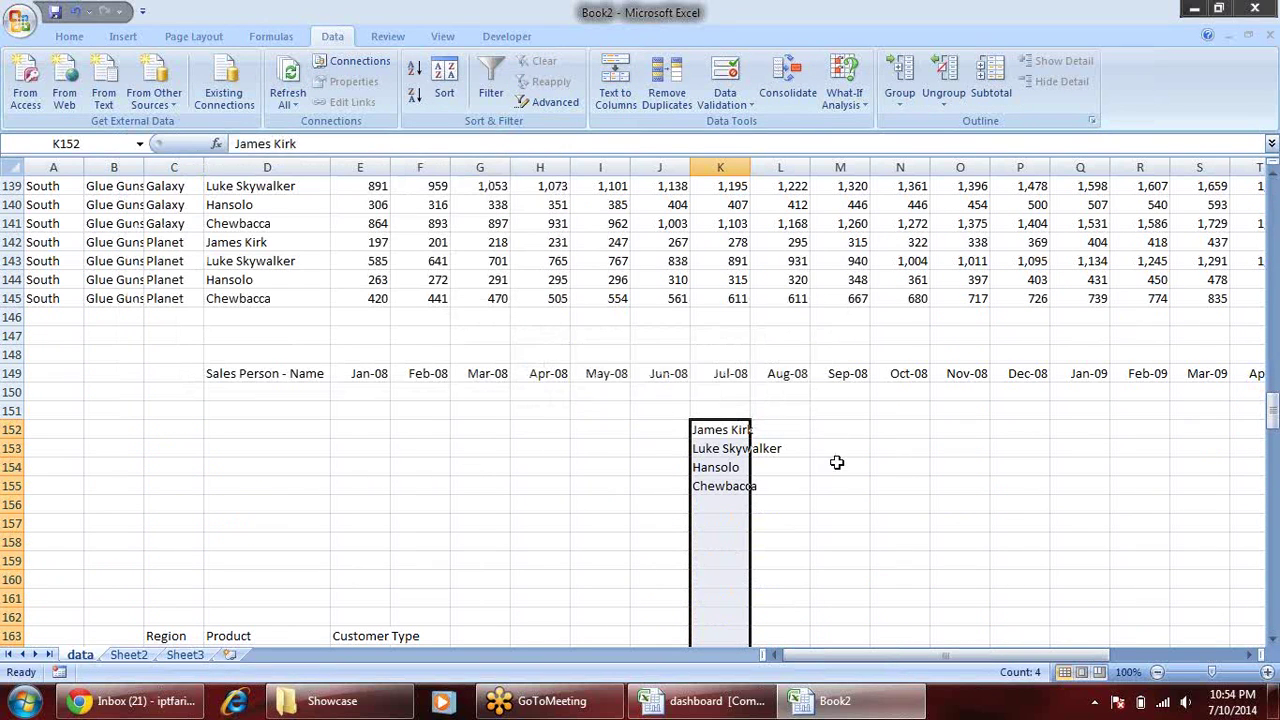
- Copy the four unique names from K152:K155 into D150:D153 under Sales Person - Name
left_click(837, 462)
left_click_drag(728, 428, 737, 486)
key("ctrl+c")
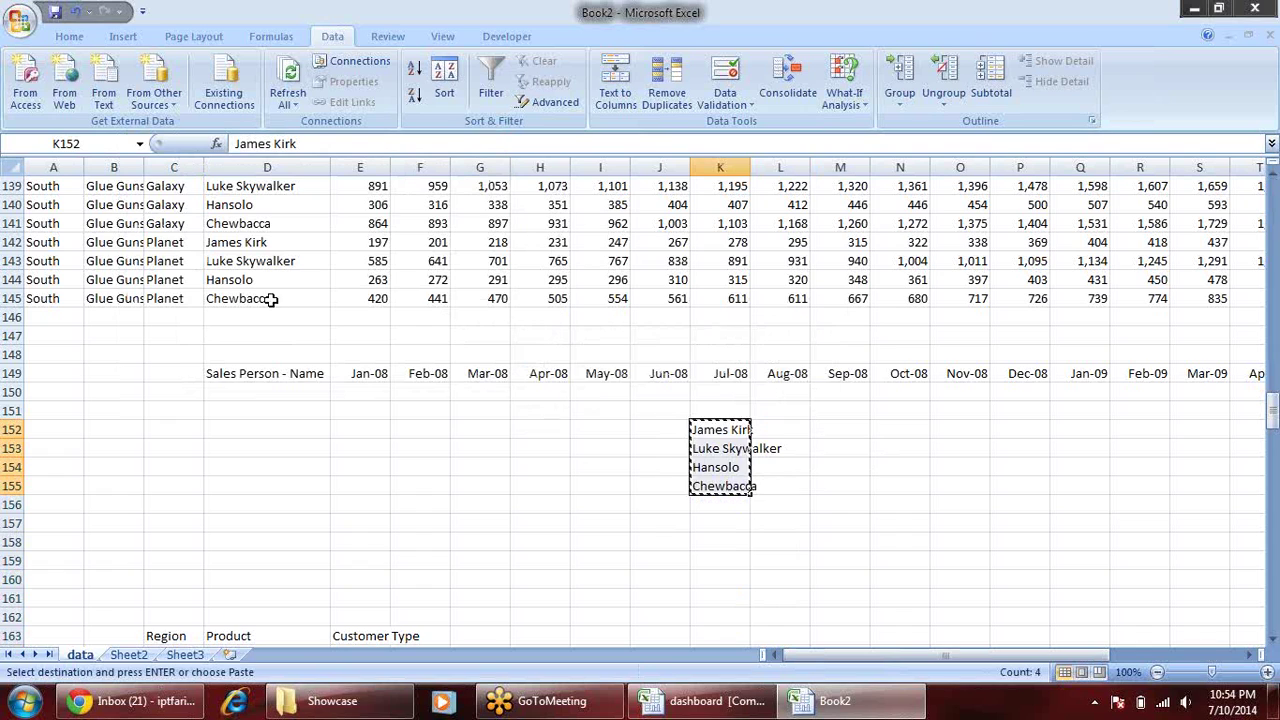
left_click(242, 392)
key("Return")
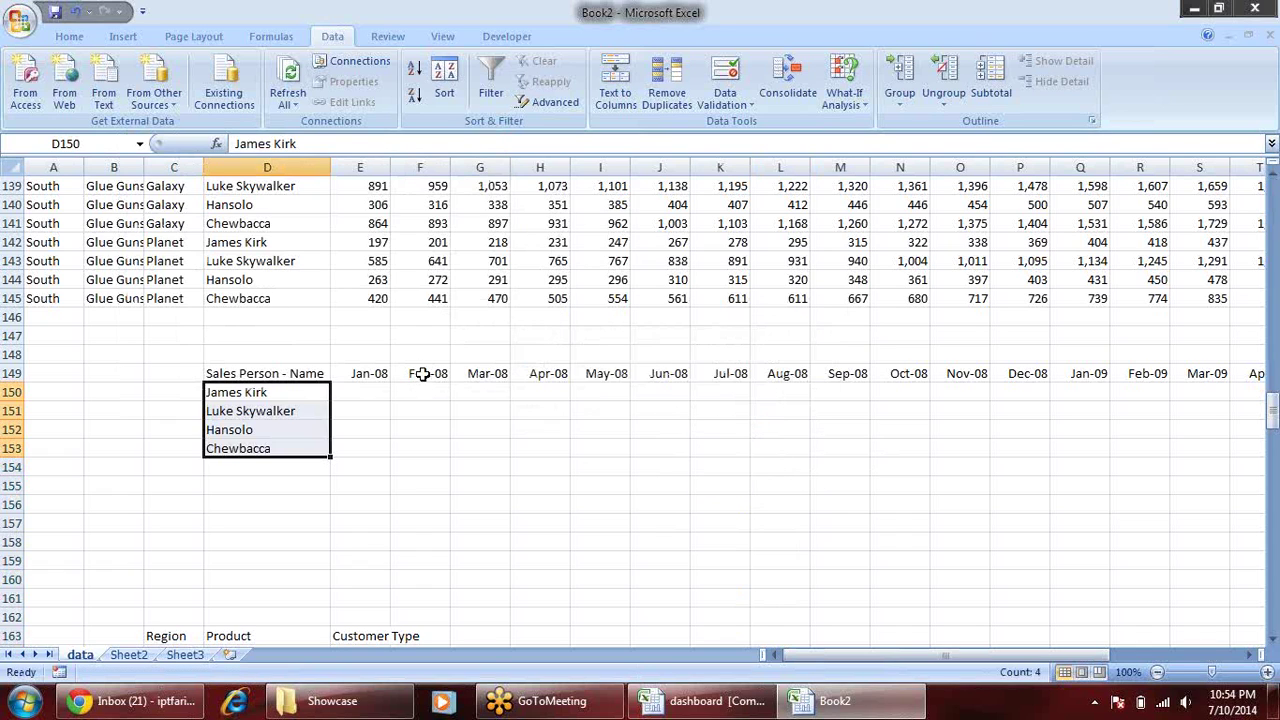
left_click(369, 392)
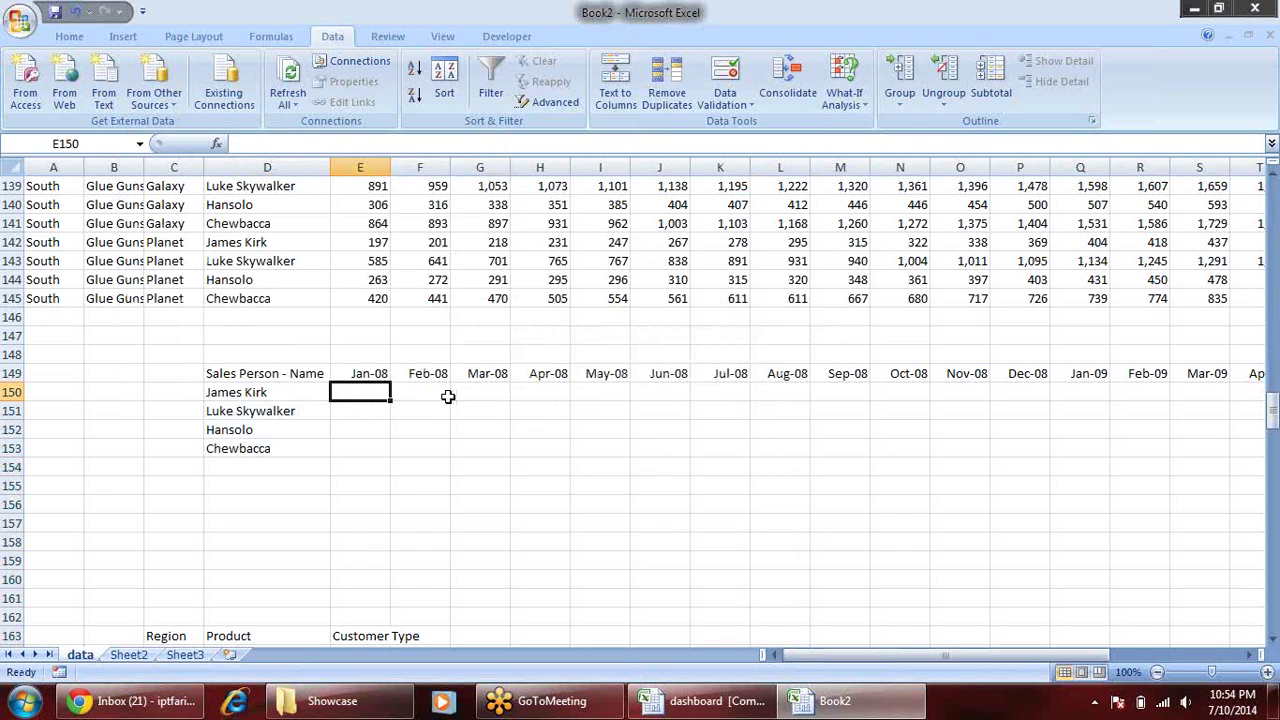
scroll(480, 419, "down", 2)
scroll(479, 419, "up", 1)
scroll(477, 421, "up", 3)
scroll(466, 427, "down", 1)
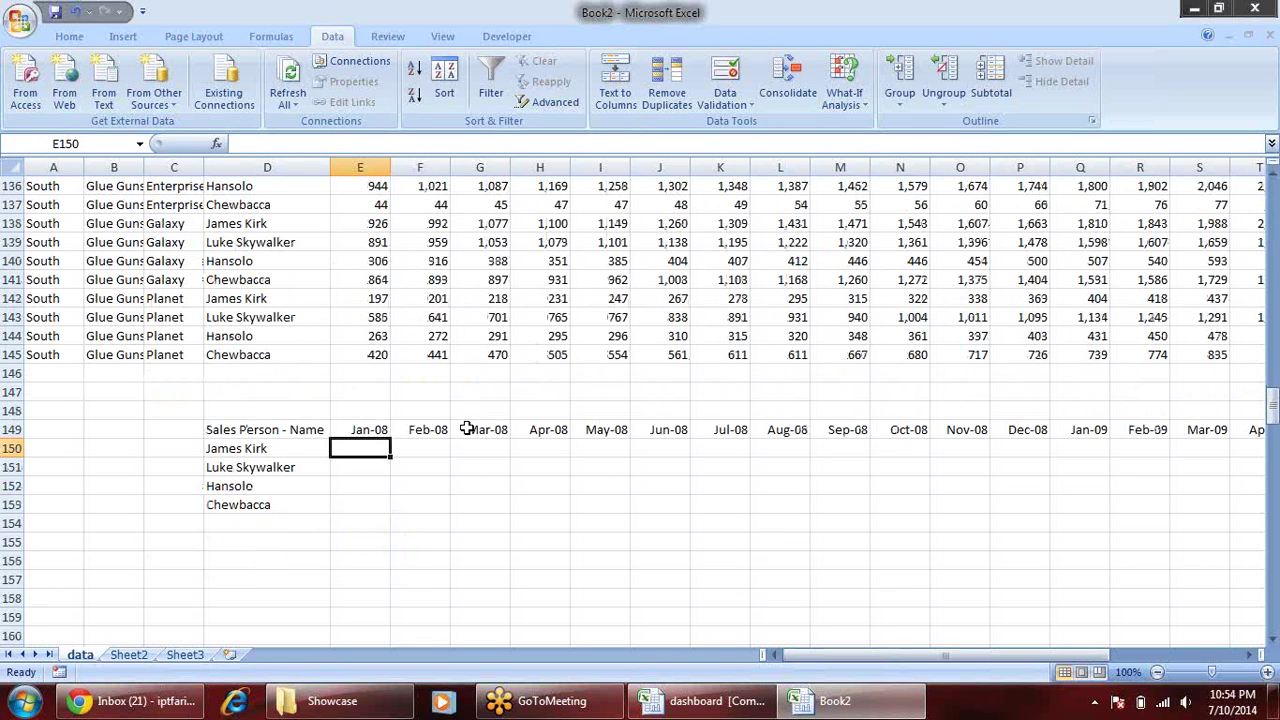
- Enter =SUMIFS($E$2:$E$145,$D$2:$D$145,D150) in E150 for the Jan-08 total
type("=")
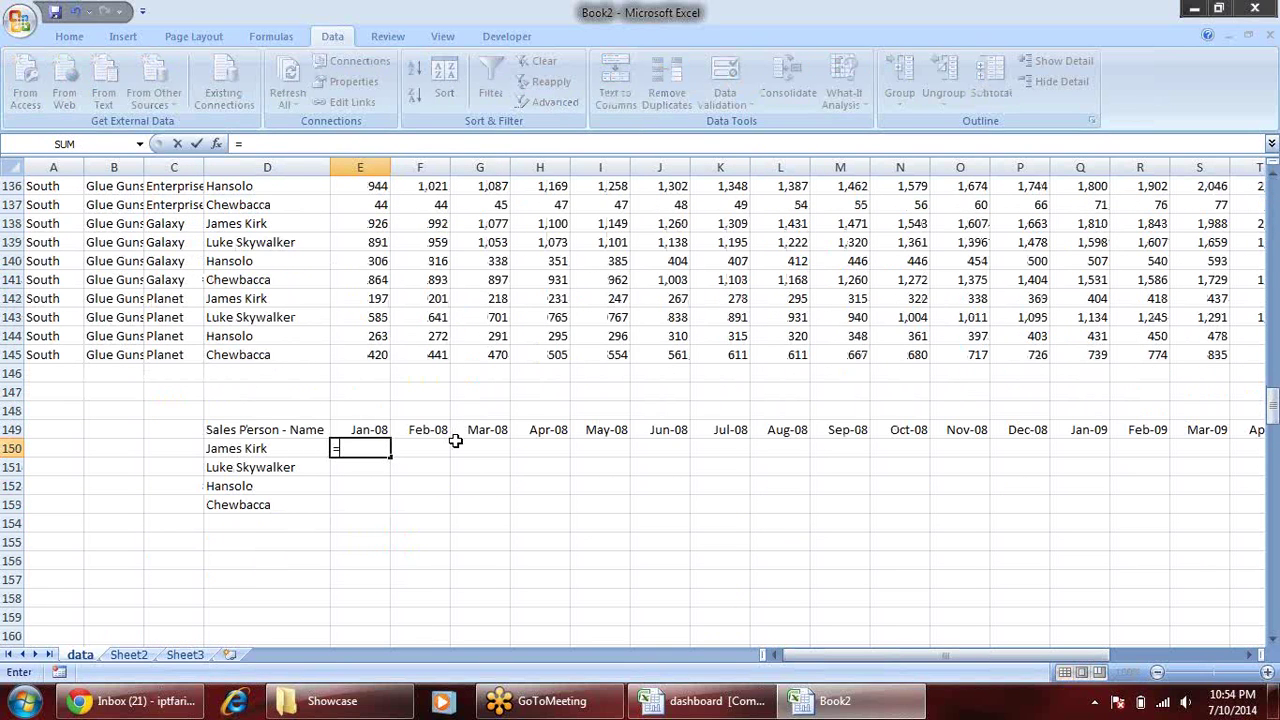
type("sum")
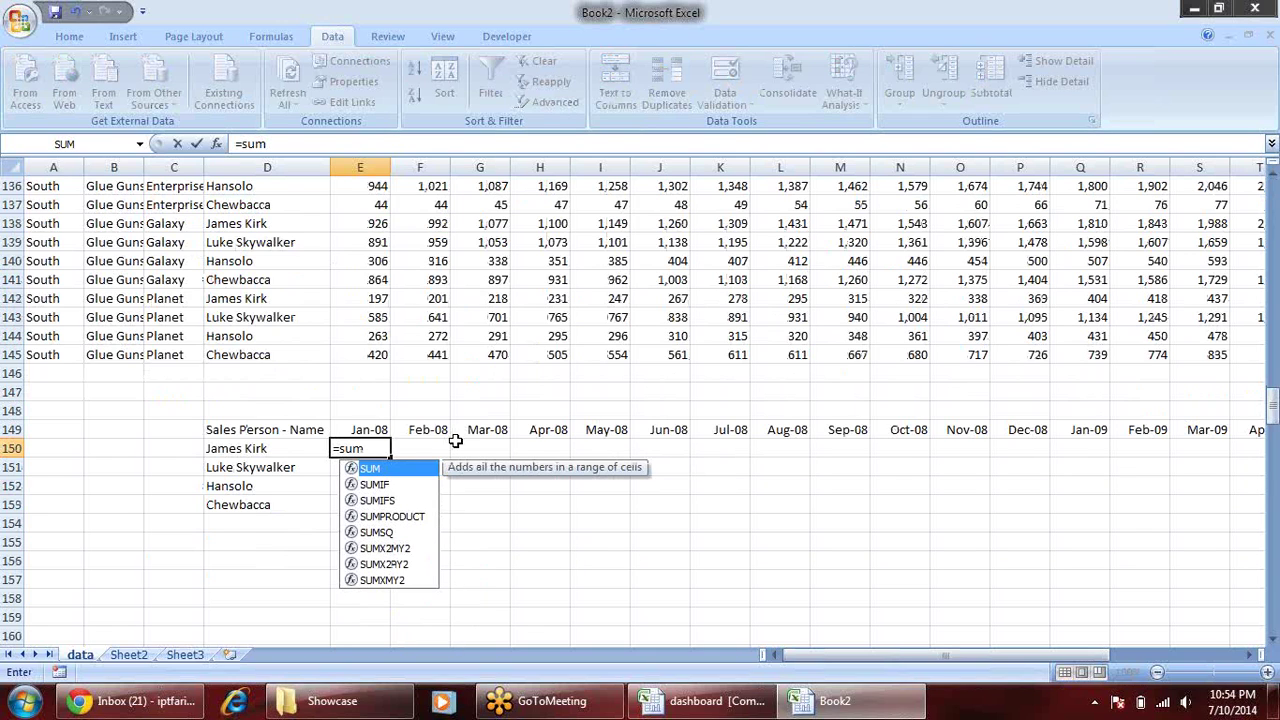
key("Down")
key("Down")
key("Up")
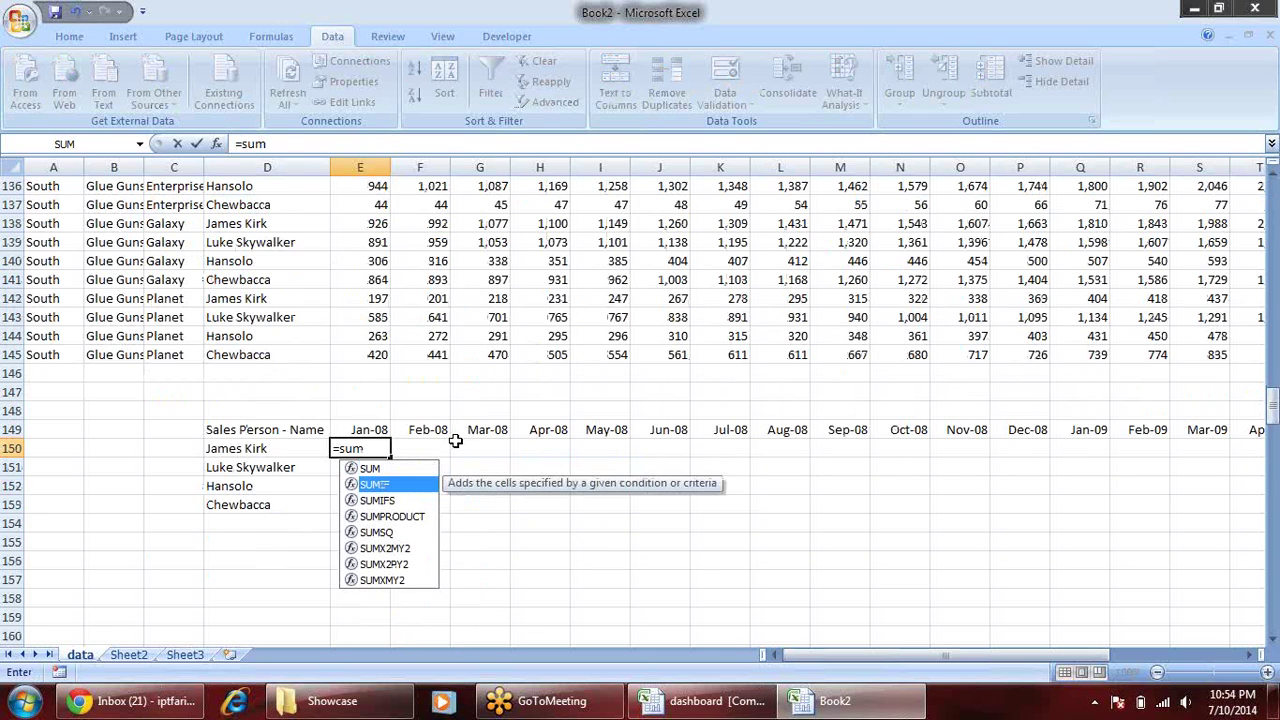
key("Down")
key("Tab")
left_click(381, 354)
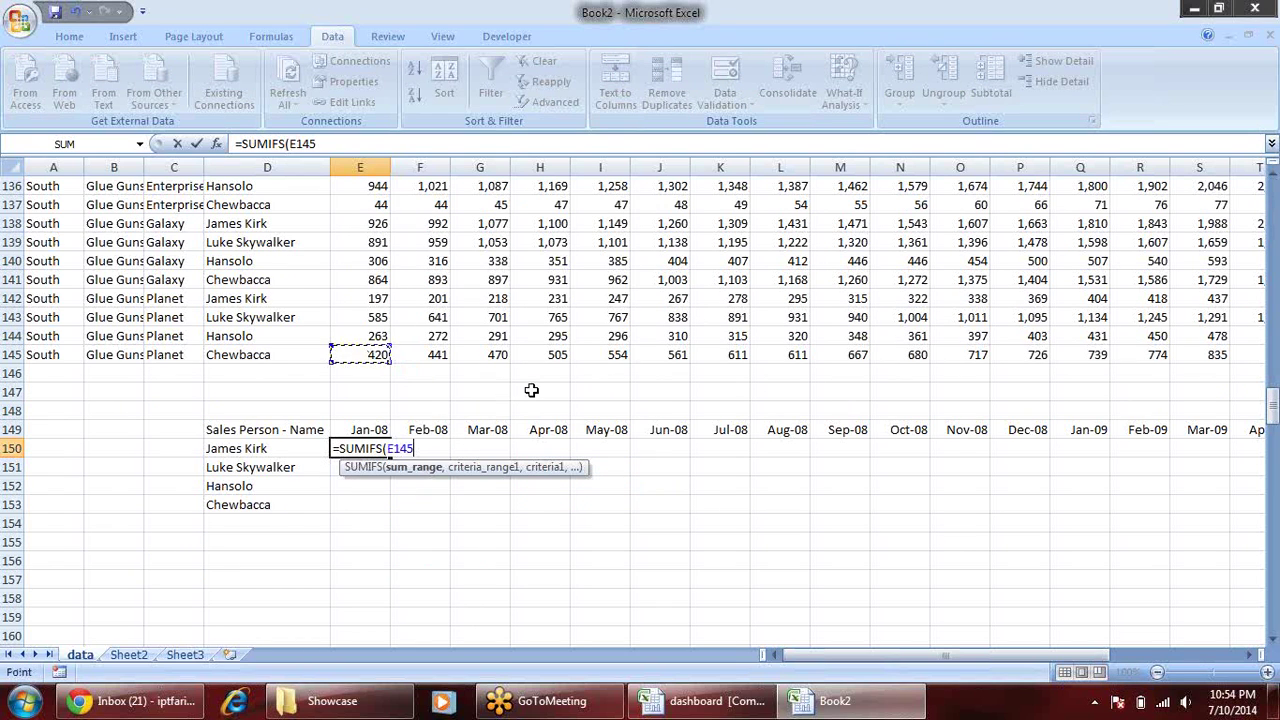
key("ctrl+shift+Up")
key("shift+Down")
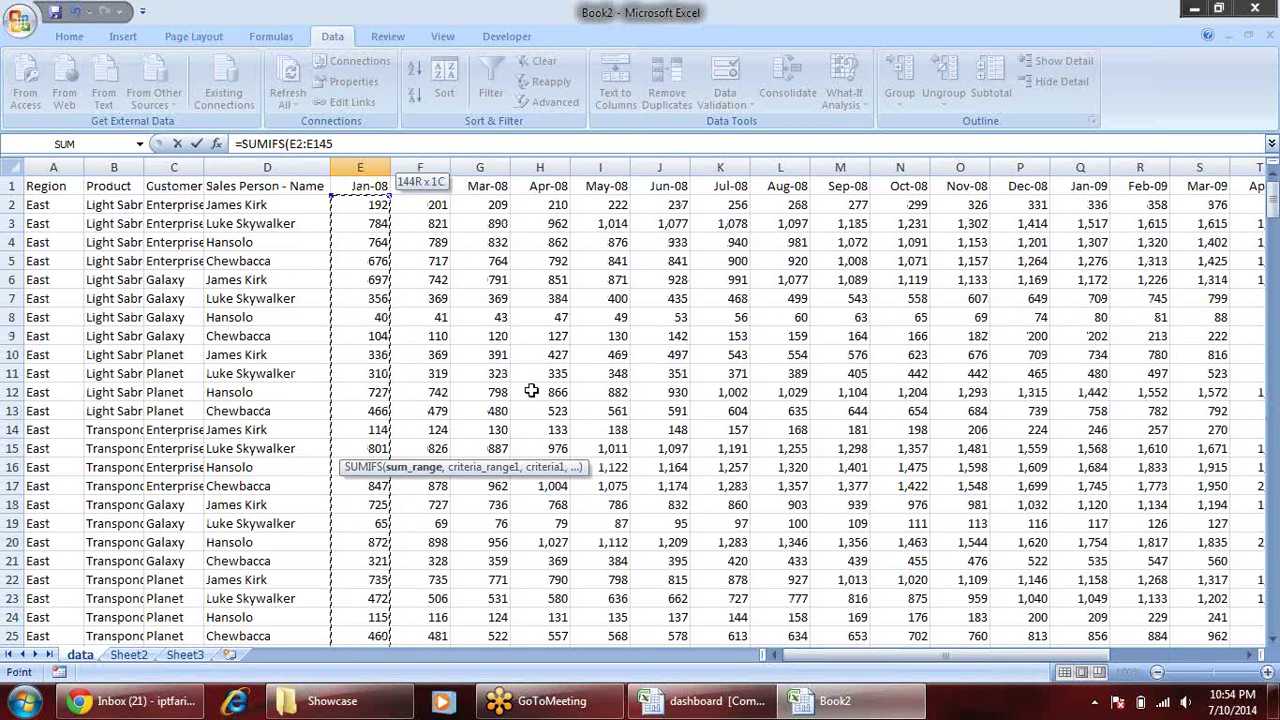
key("F4")
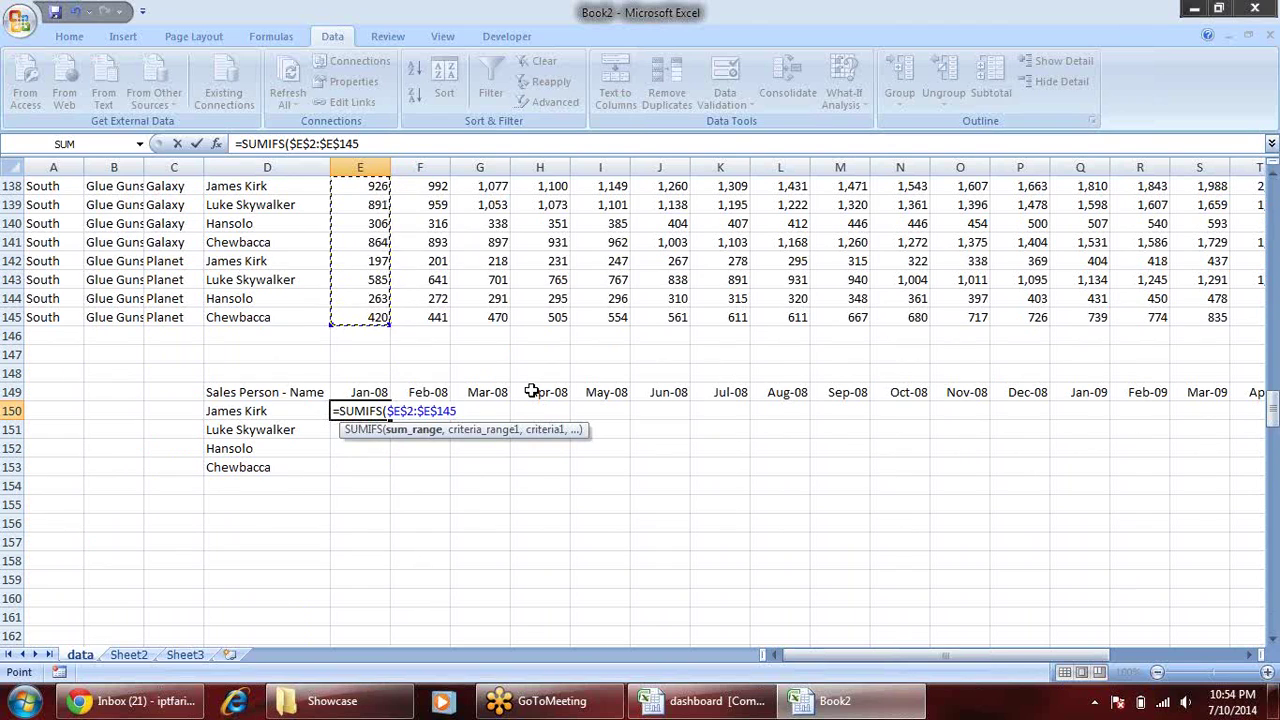
type(",")
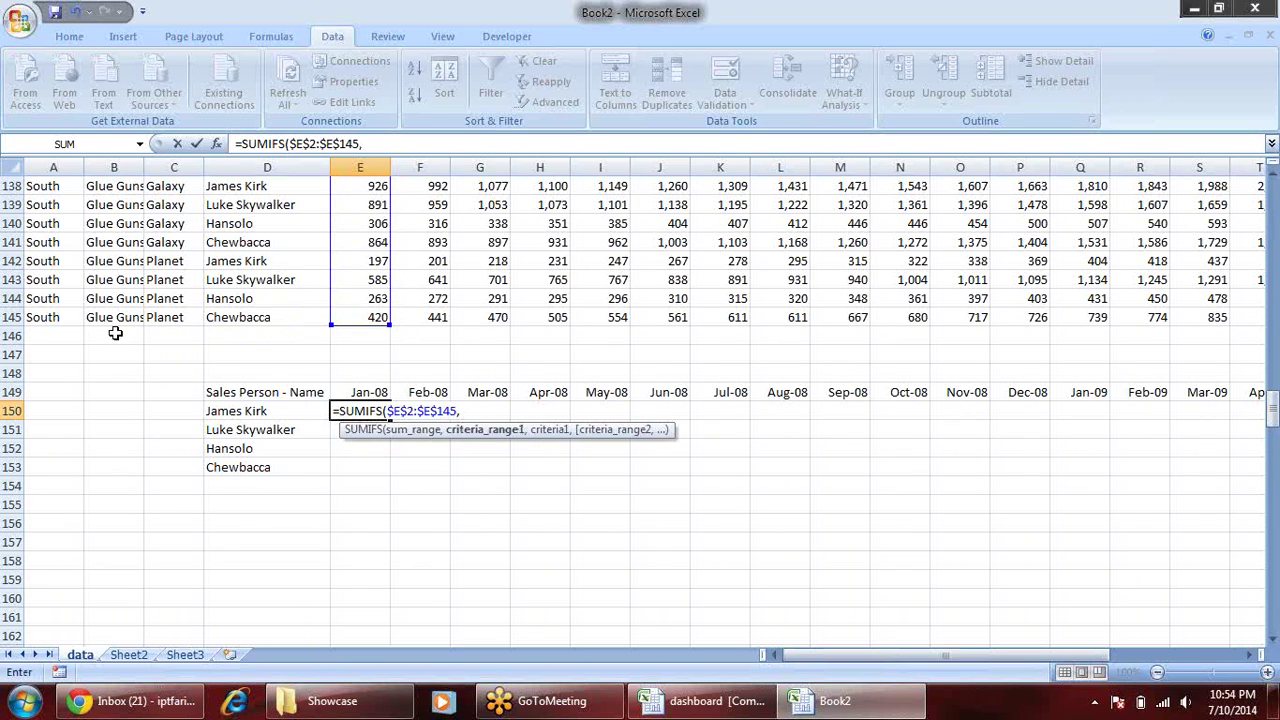
left_click(259, 318)
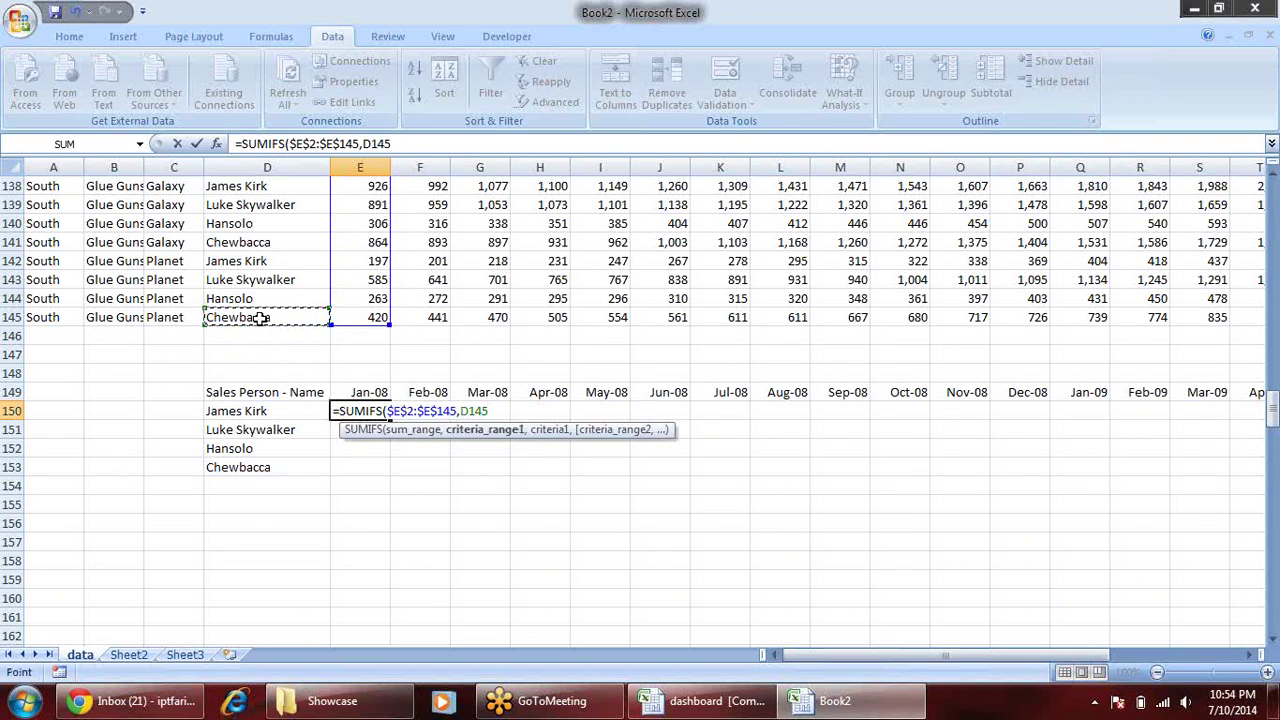
key("ctrl+shift+Up")
key("shift+Down")
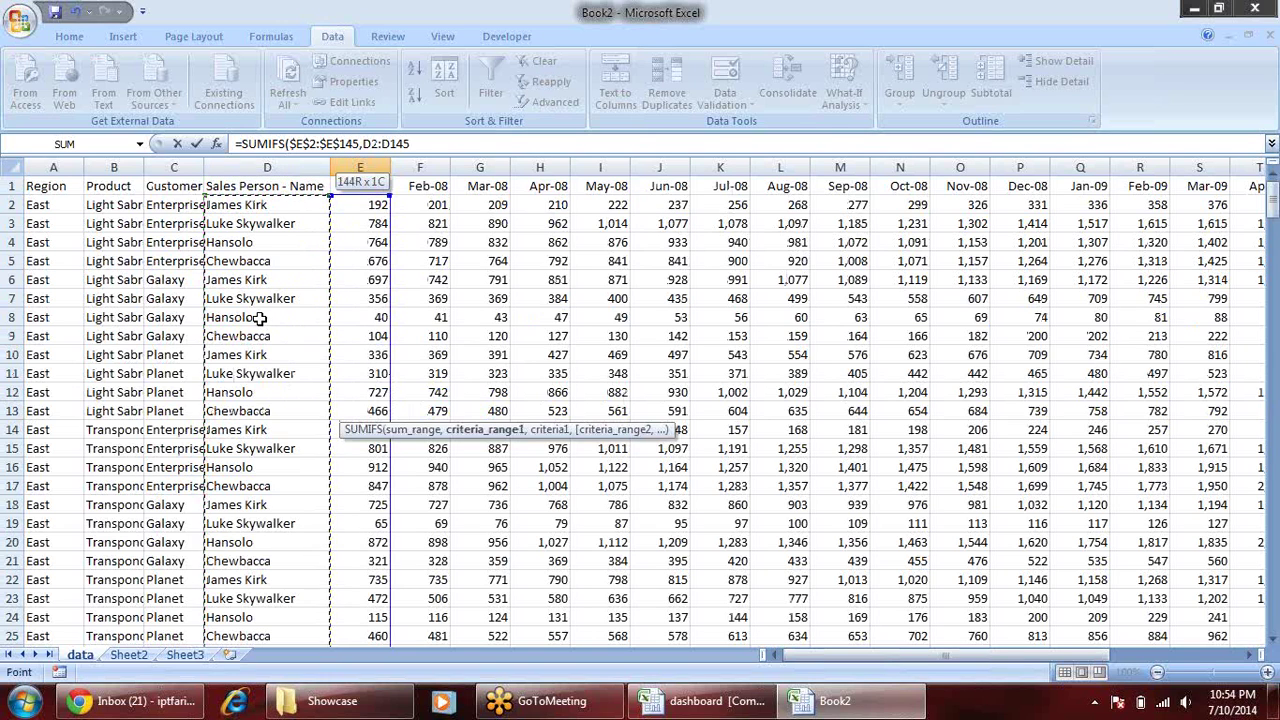
key("F4")
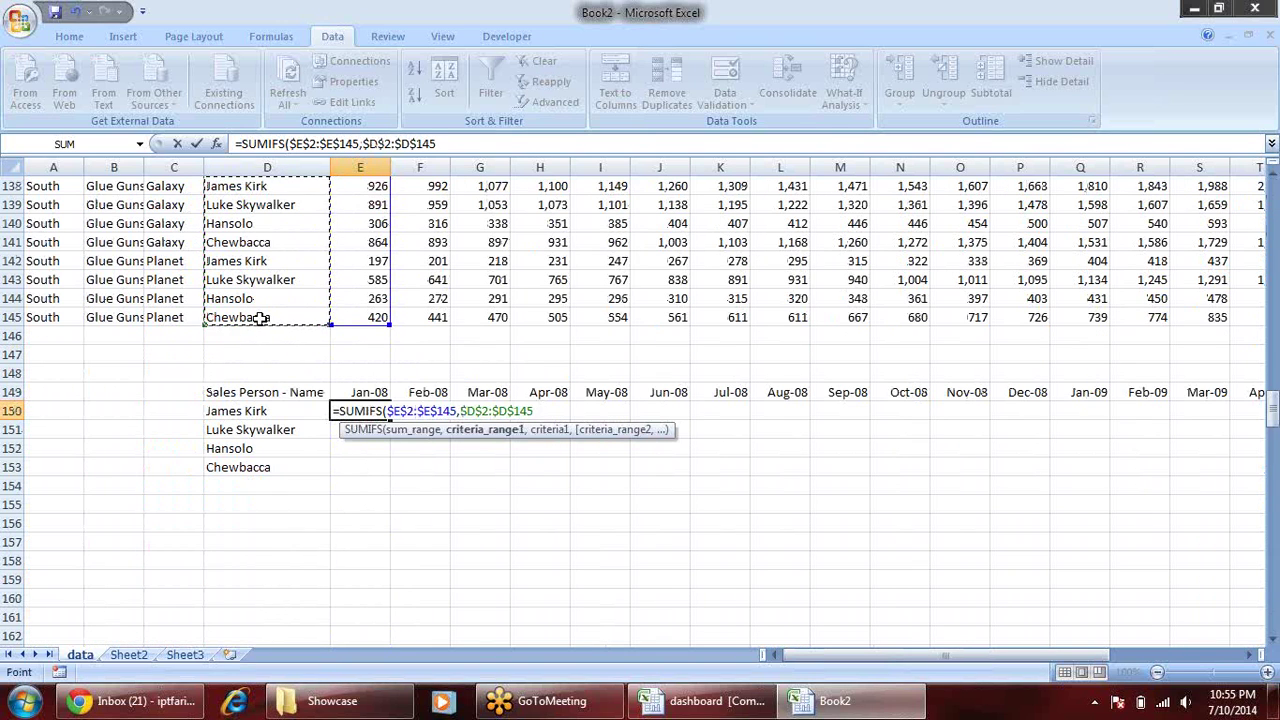
type(",")
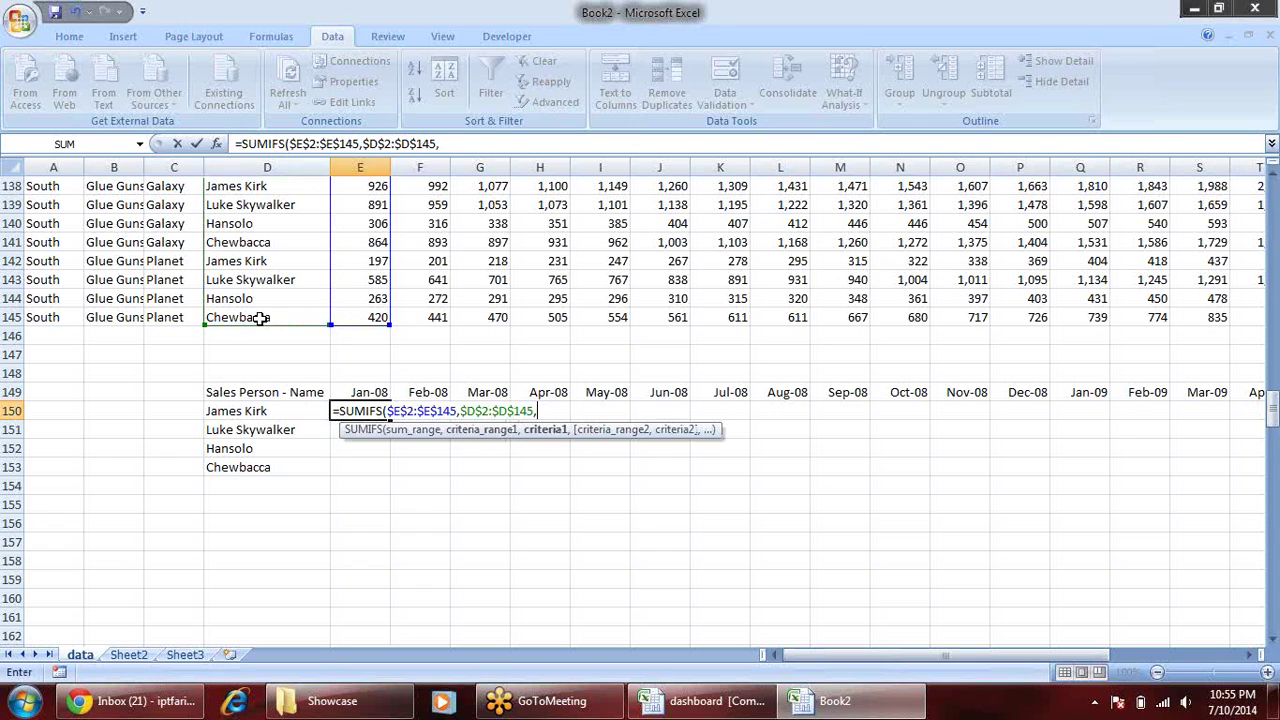
left_click(250, 411)
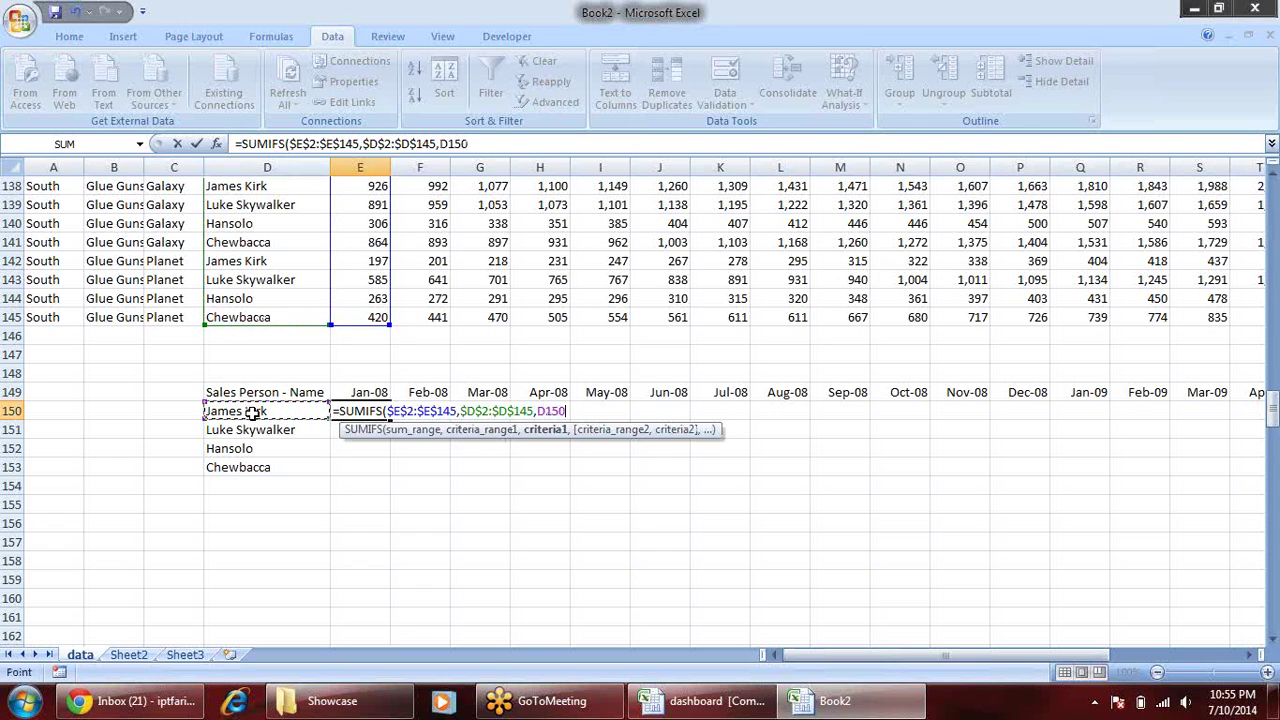
type(")")
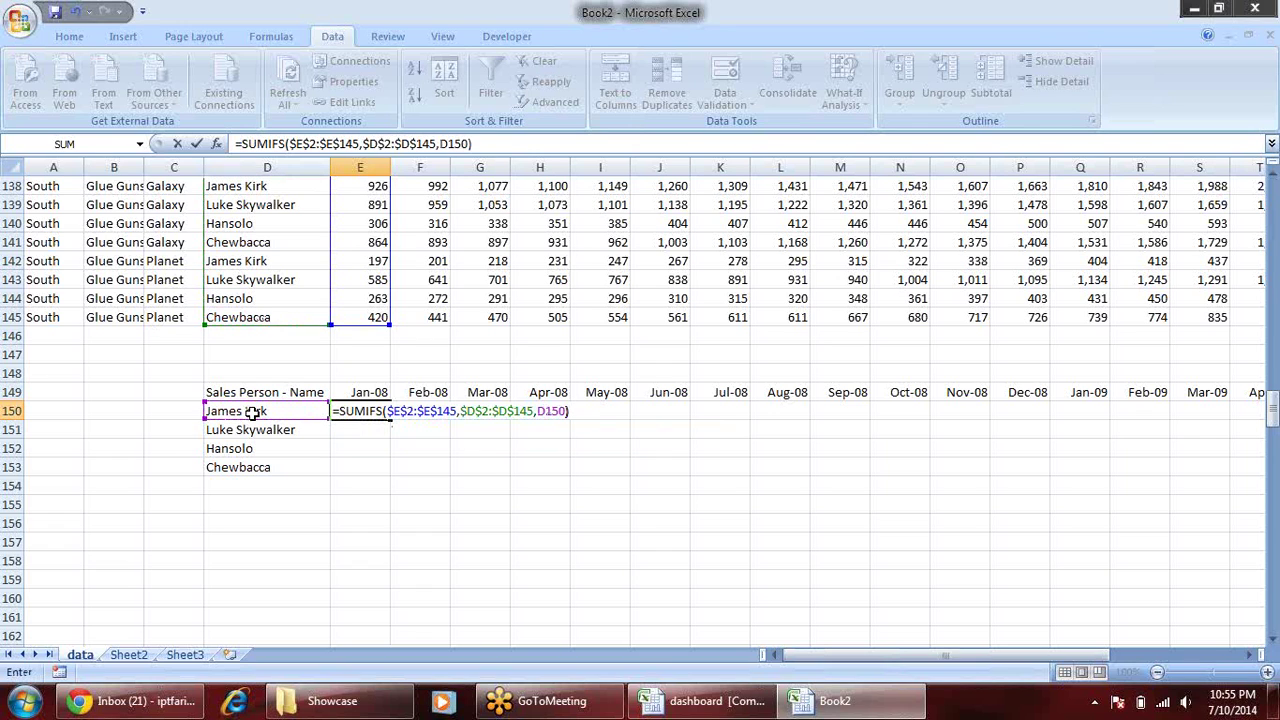
key("Return")
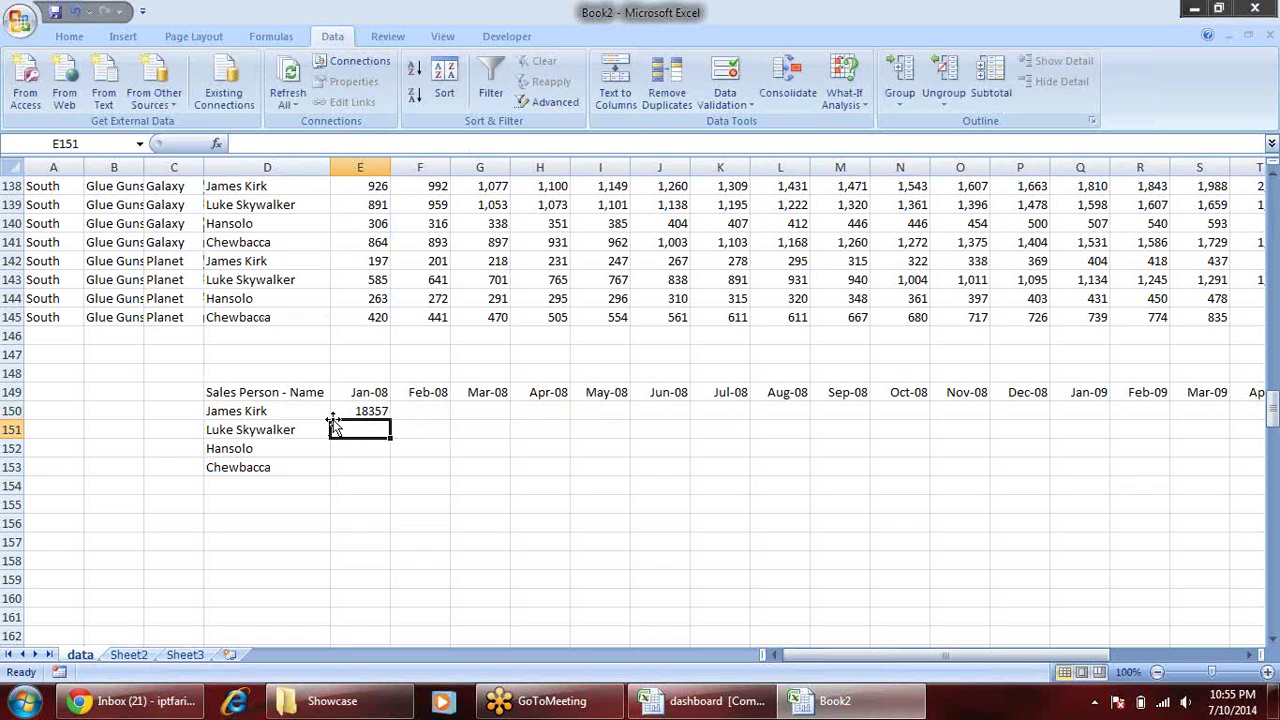
- Revise E150's references to =SUMIFS(E$2:E$145,$D$2:$D$145,$D150) so it copies correctly
left_click(355, 405)
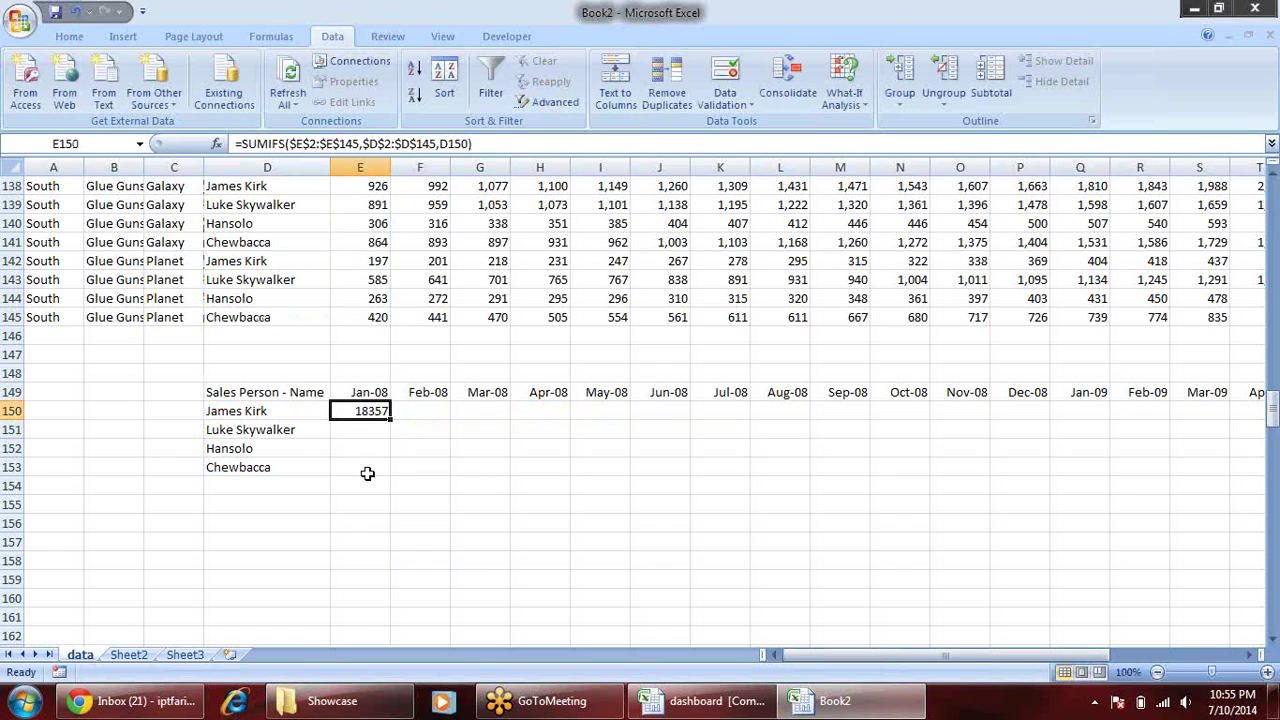
double_click(350, 408)
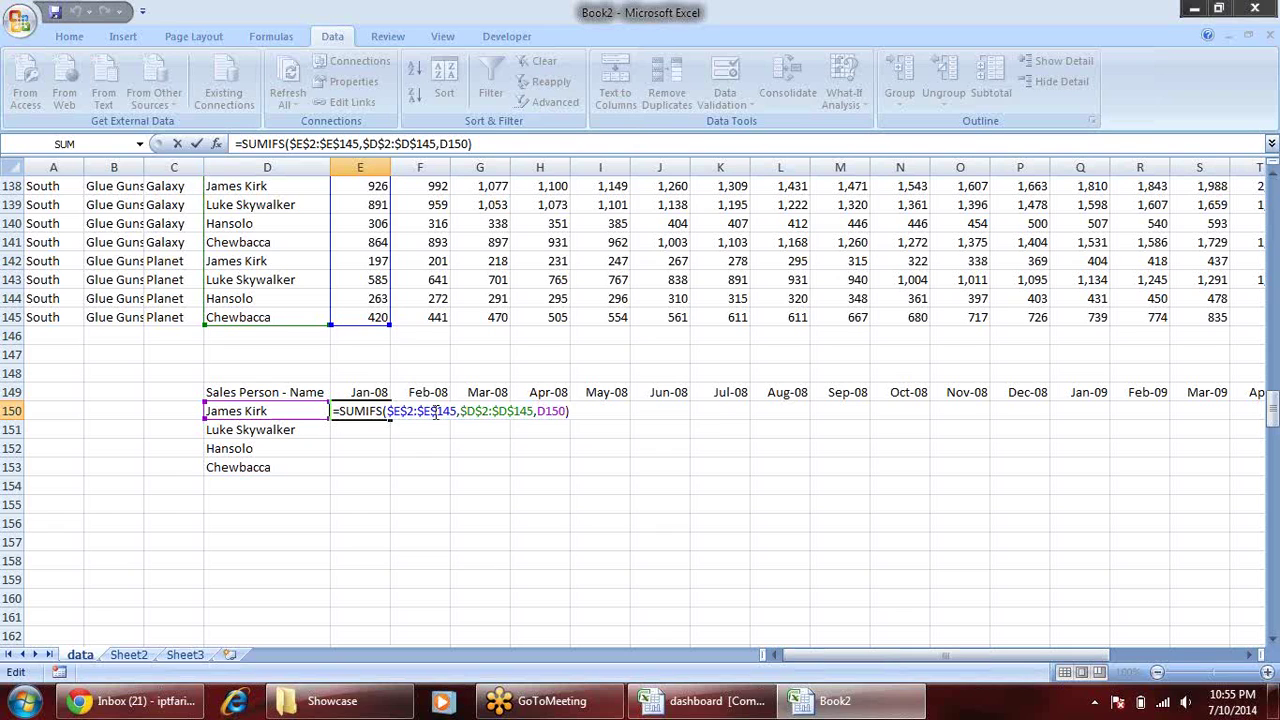
left_click(435, 413)
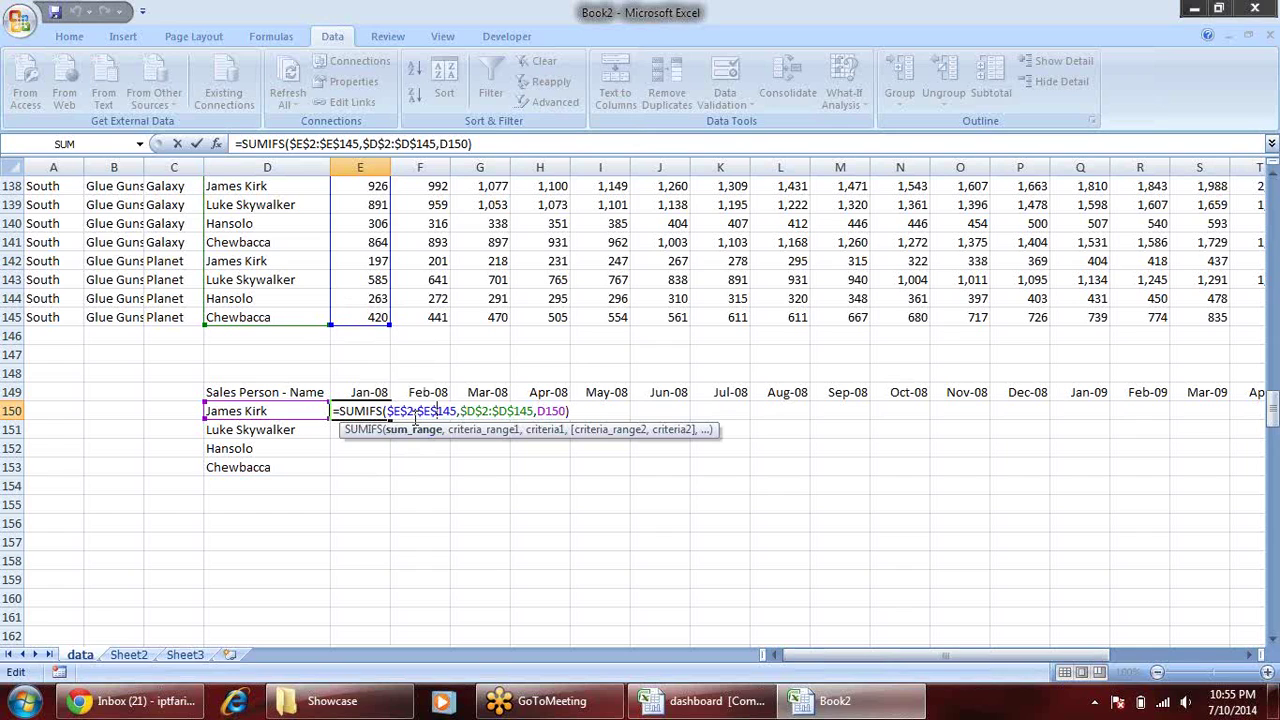
left_click_drag(451, 411, 384, 411)
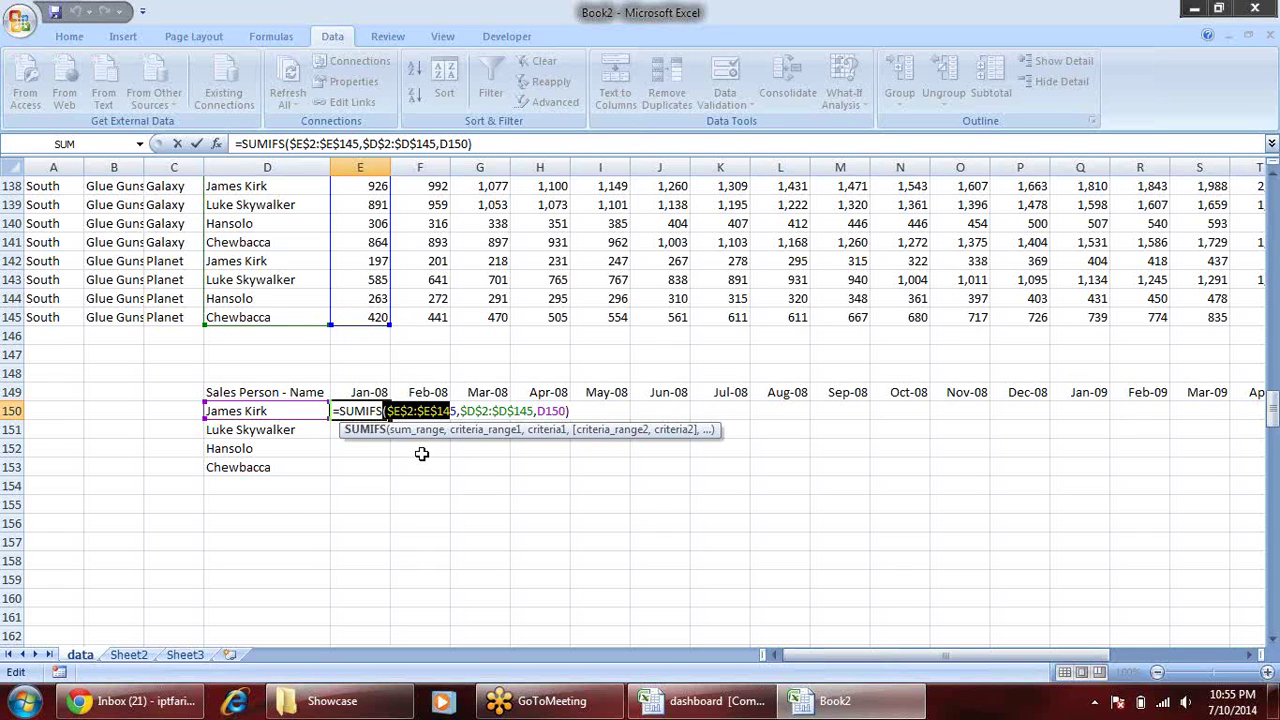
key("shift+Right")
key("F4")
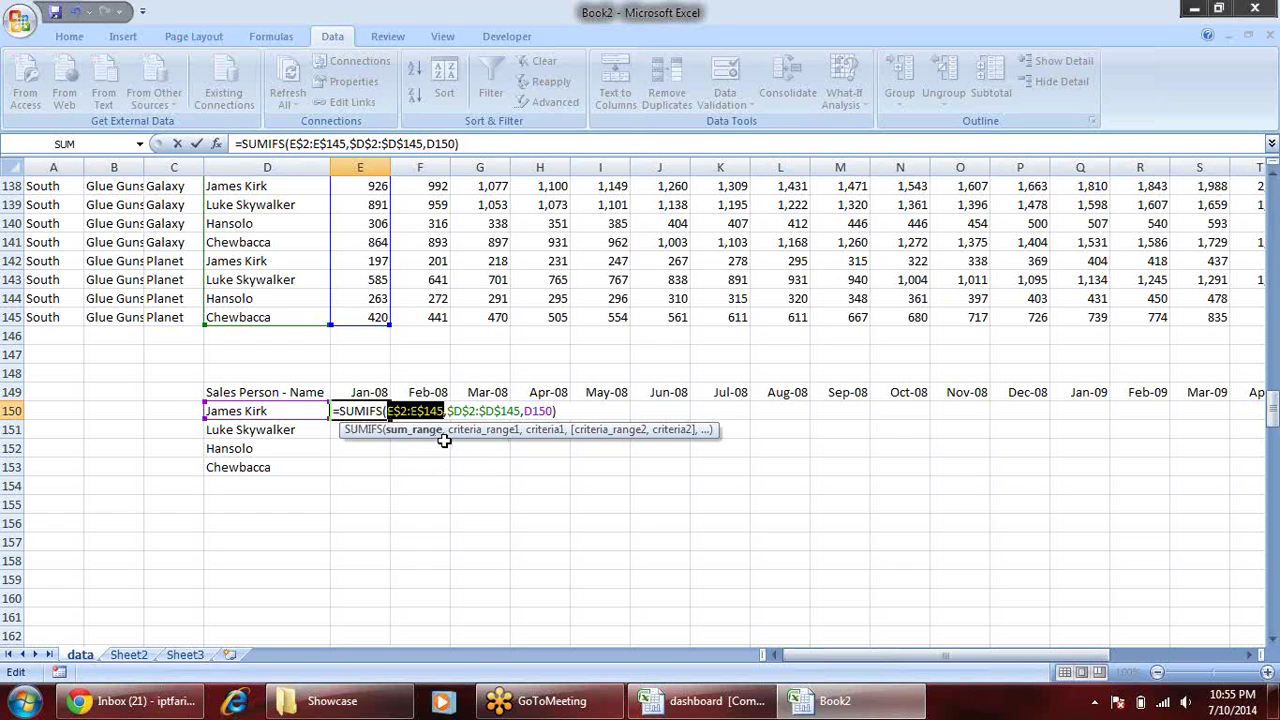
left_click(481, 411)
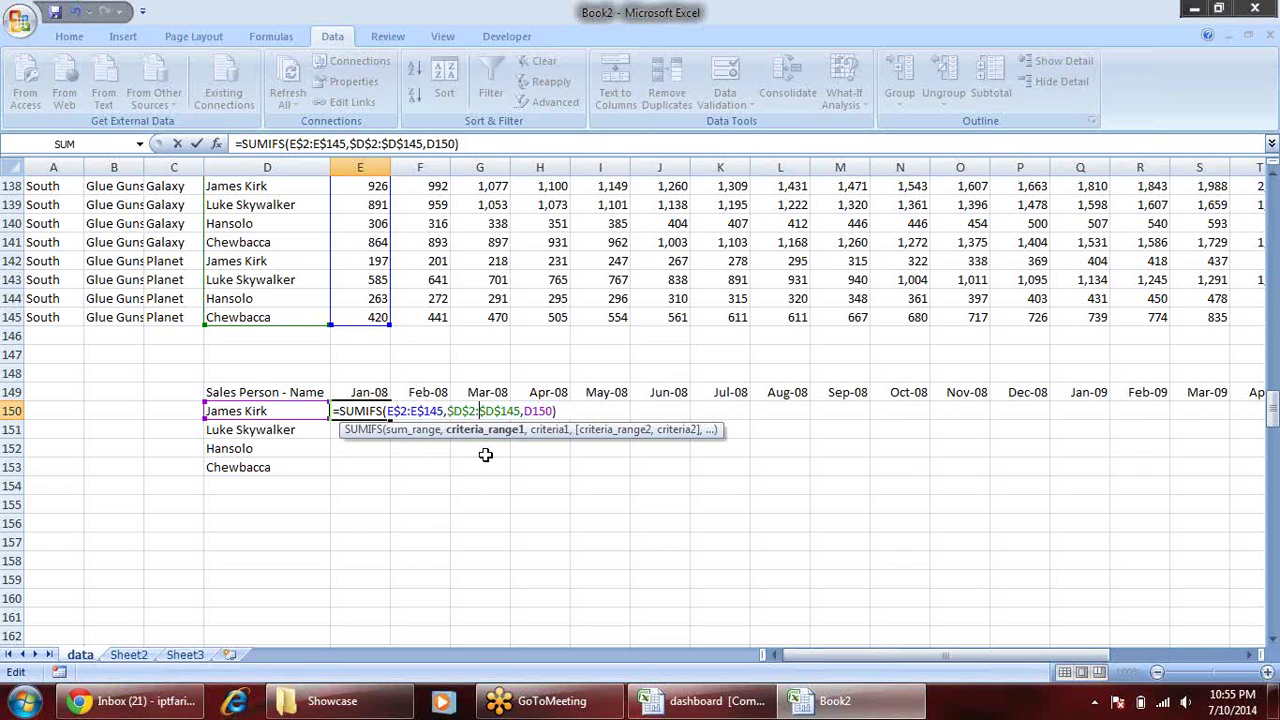
left_click(535, 411)
key("F4")
key("F4")
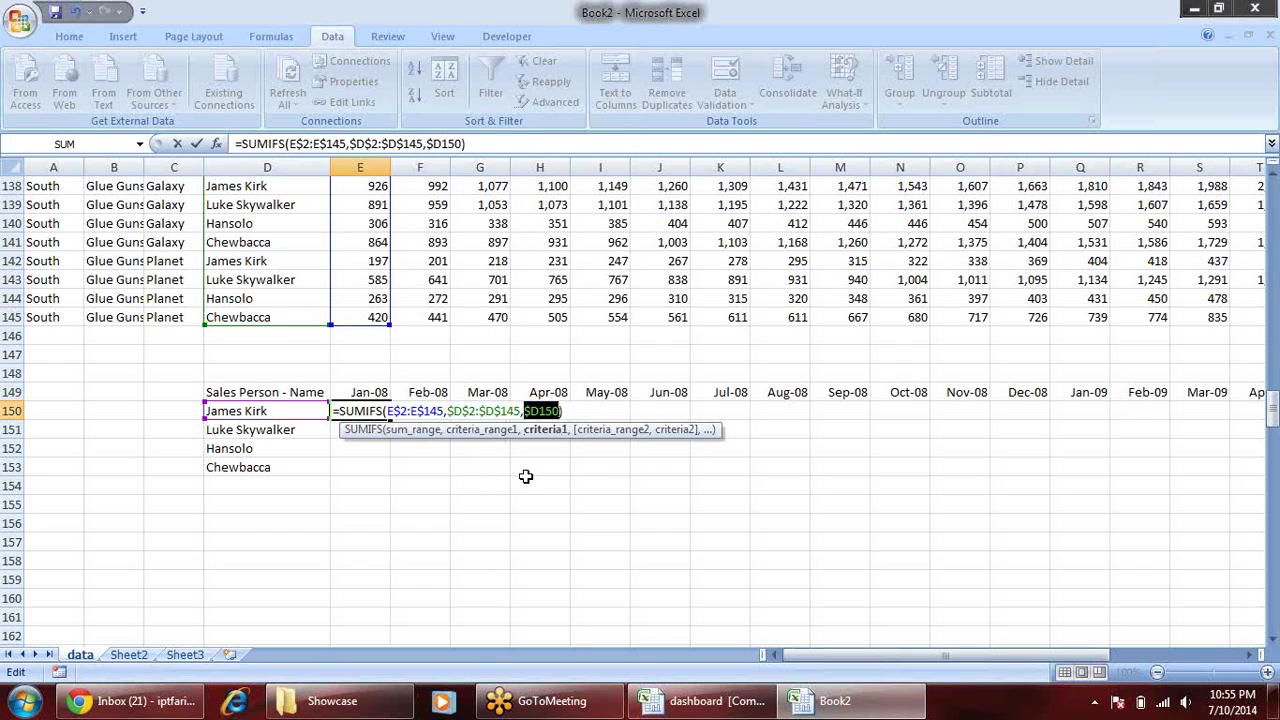
key("Return")
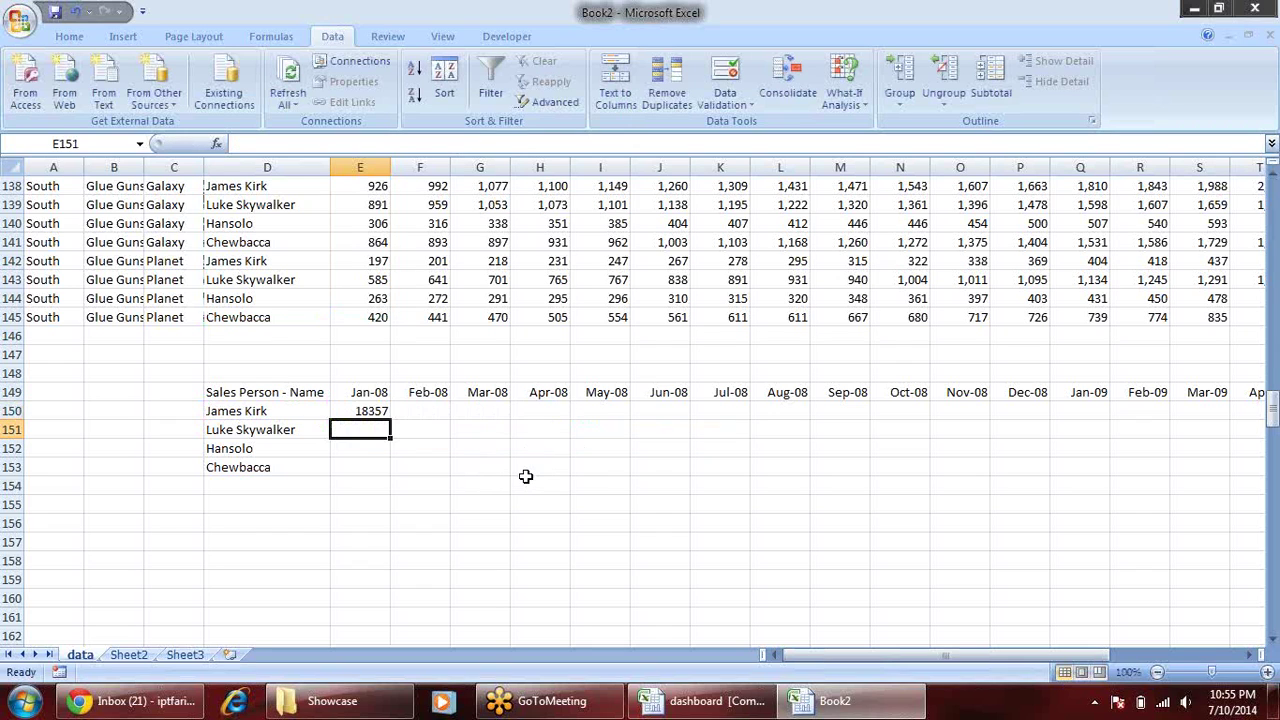
left_click(386, 411)
- Fill the E150 SUMIFS formula down to E153 and check it against the Jan-08 column sum
left_click_drag(391, 420, 388, 484)
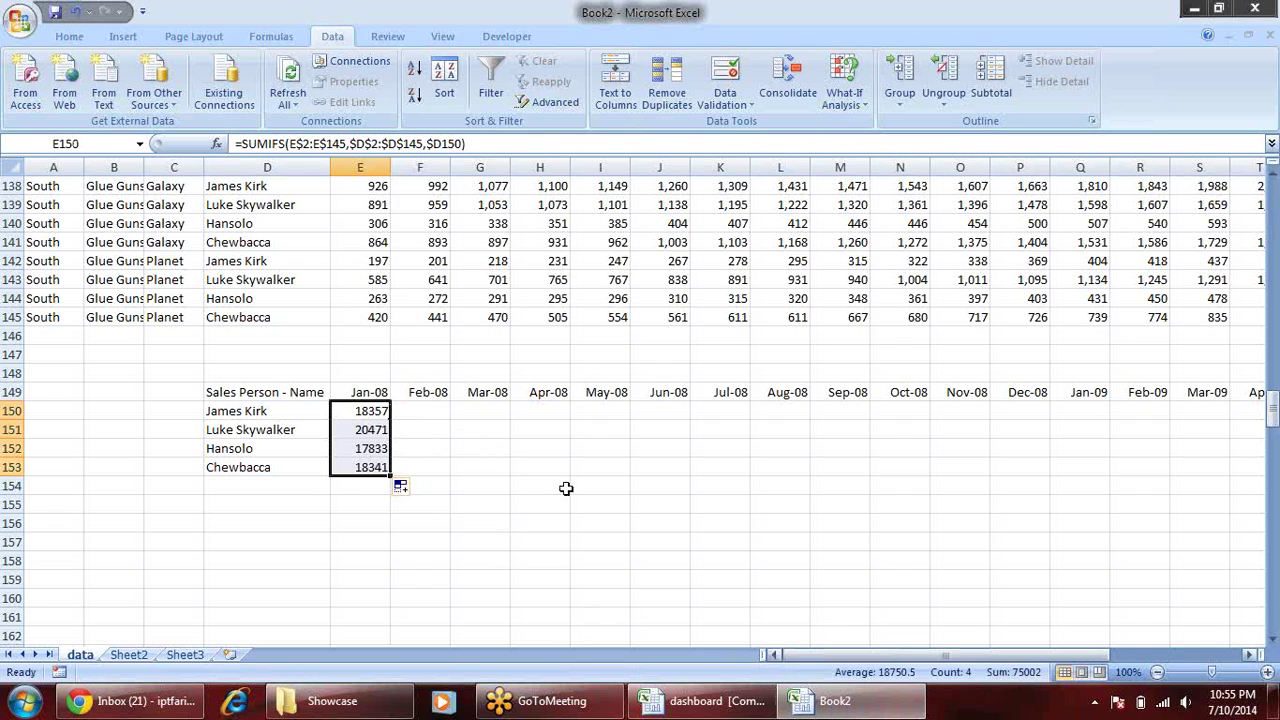
left_click(352, 318)
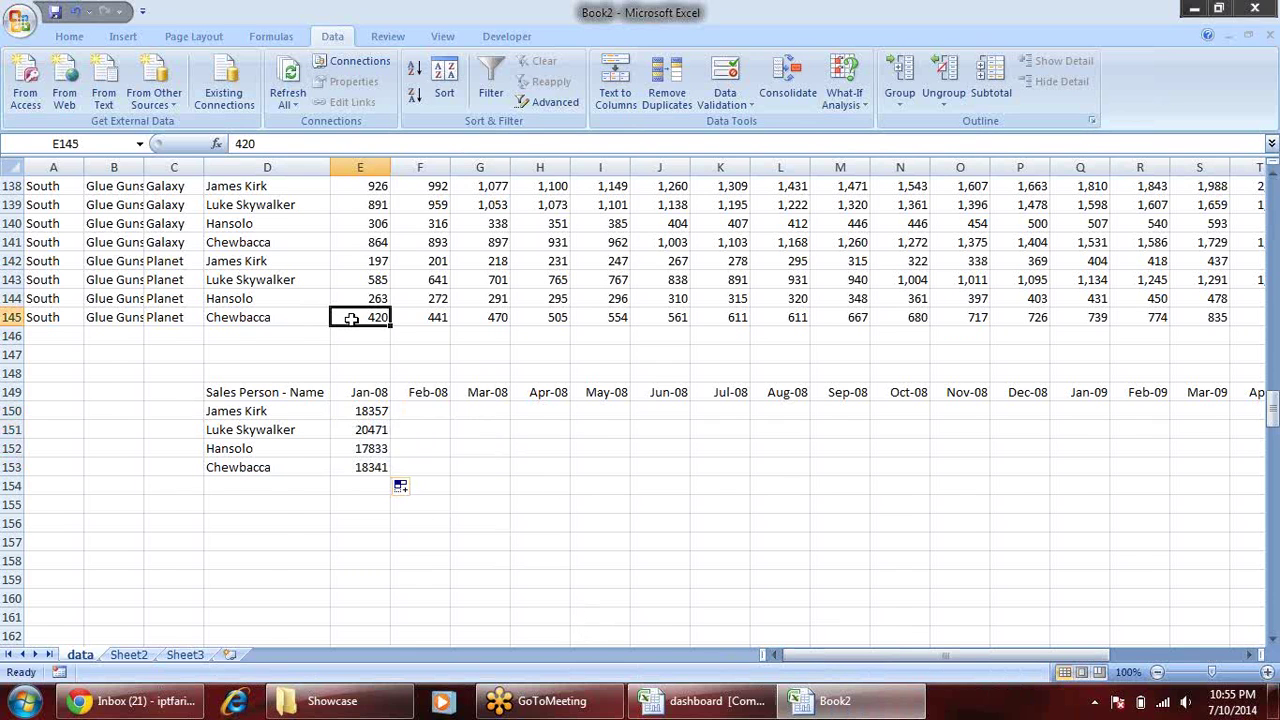
key("ctrl+shift+Up")
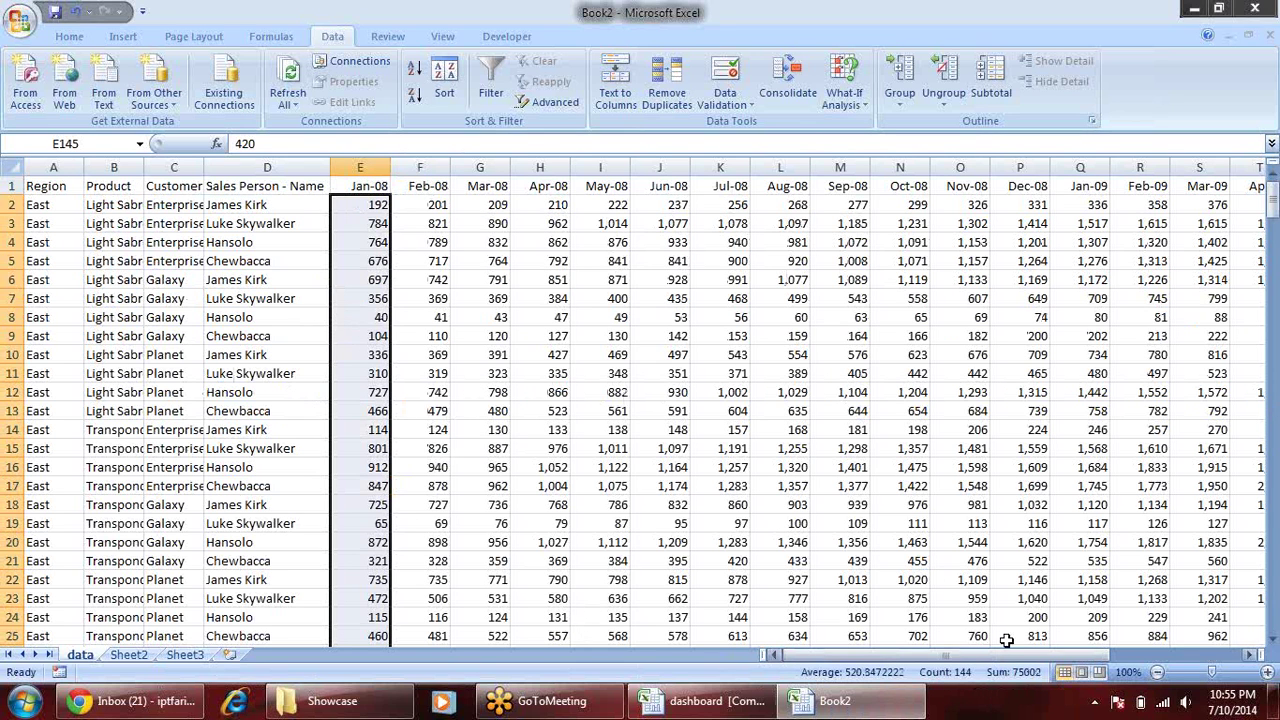
left_click(527, 373)
scroll(527, 381, "down", 7)
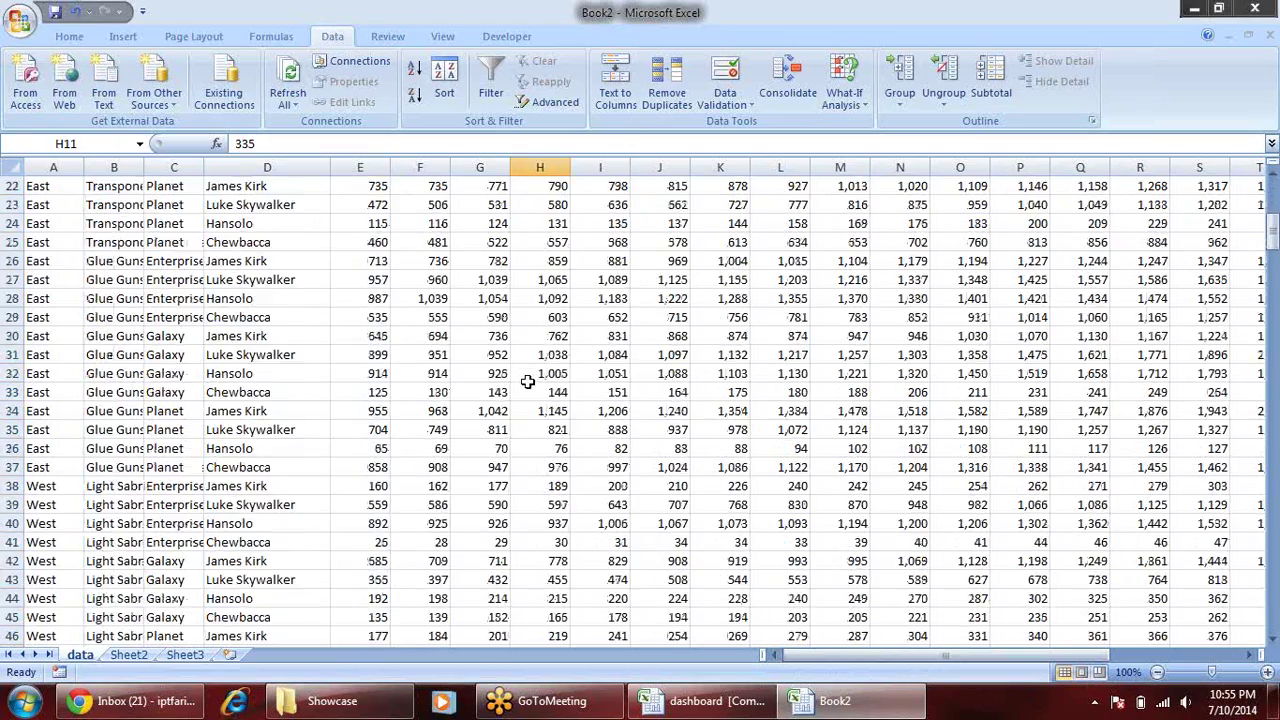
scroll(527, 381, "down", 6)
scroll(523, 371, "down", 5)
scroll(560, 390, "down", 7)
scroll(617, 414, "down", 2)
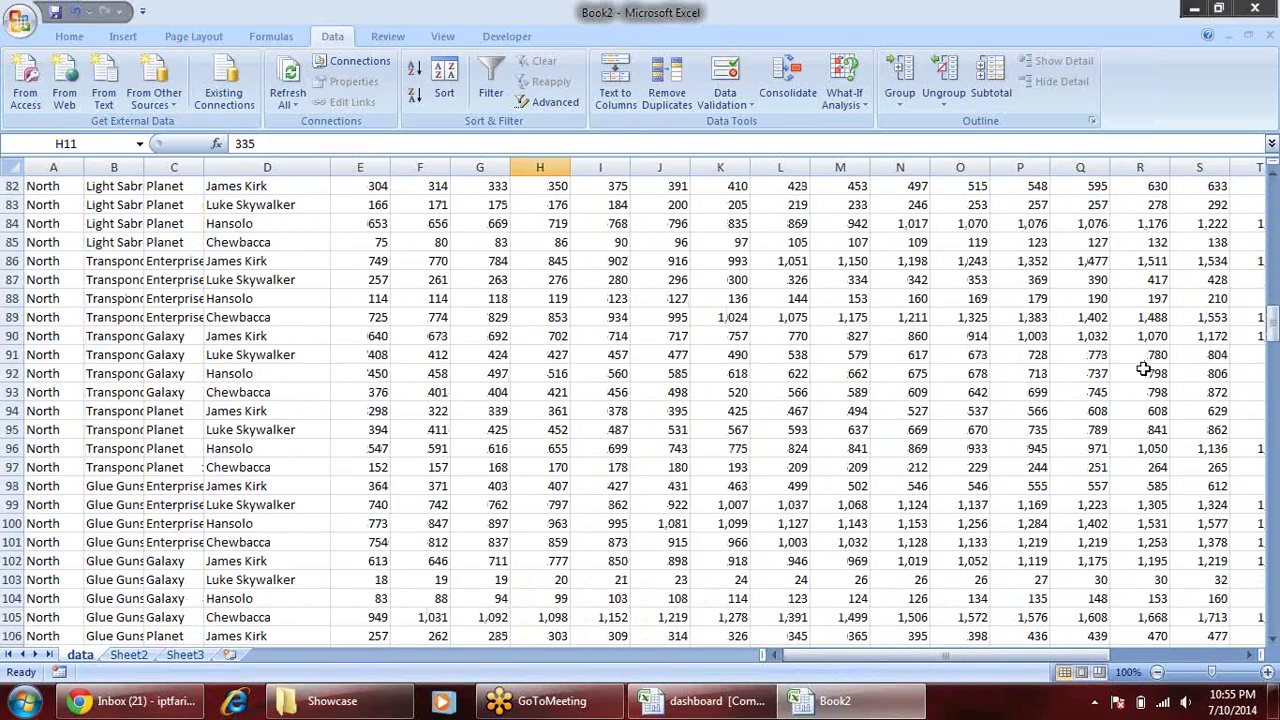
- Fill the four Jan-08 totals right through column AB (Dec-09), then verify the formulas
left_click_drag(1272, 325, 1272, 420)
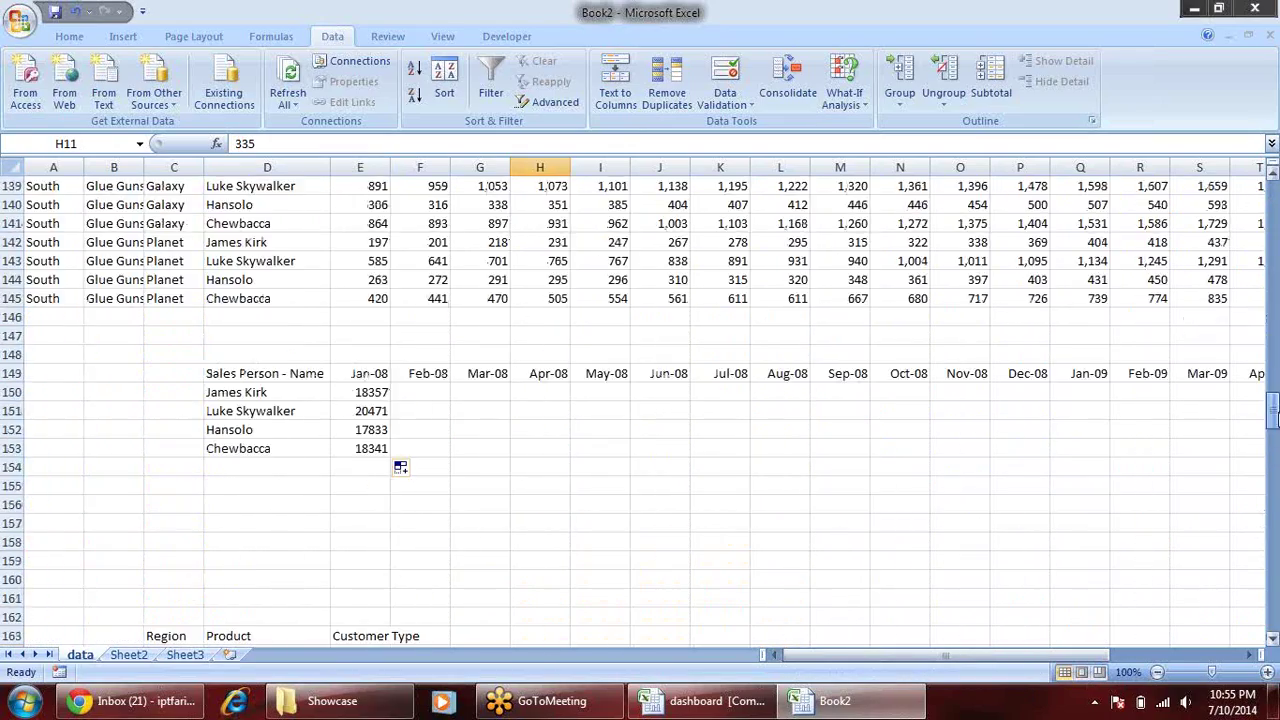
left_click_drag(362, 392, 368, 448)
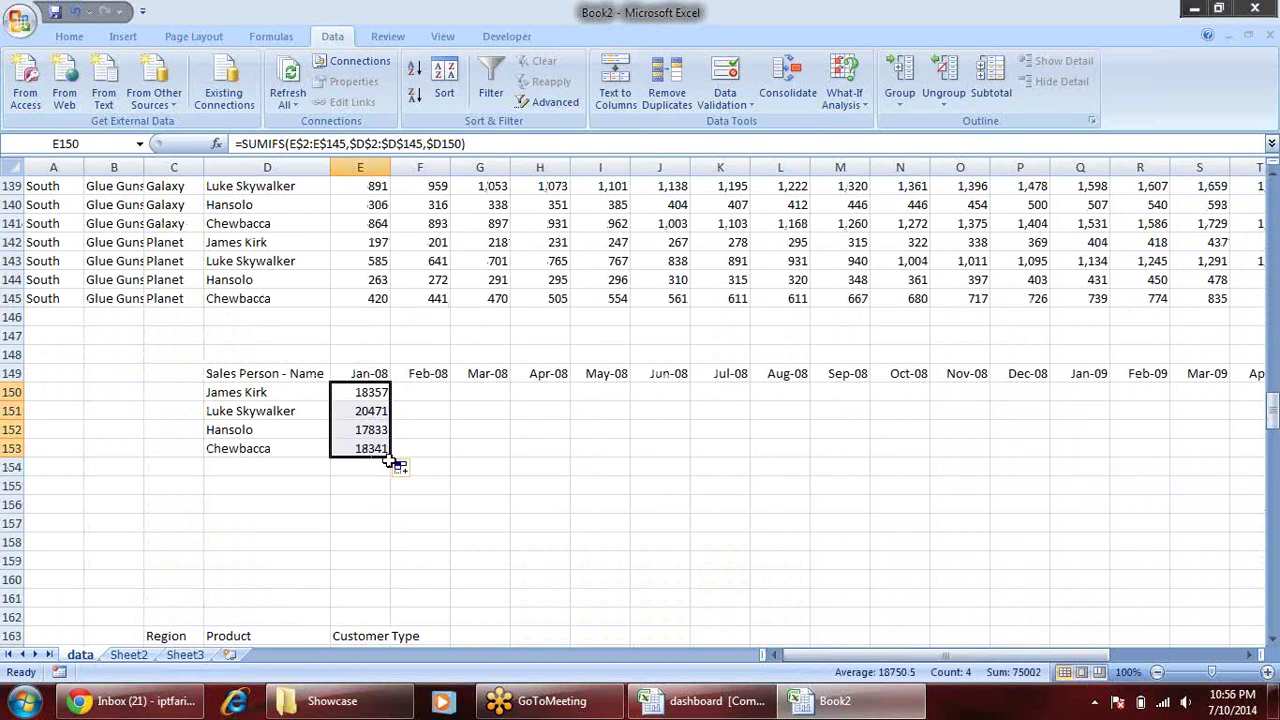
left_click_drag(392, 452, 1275, 440)
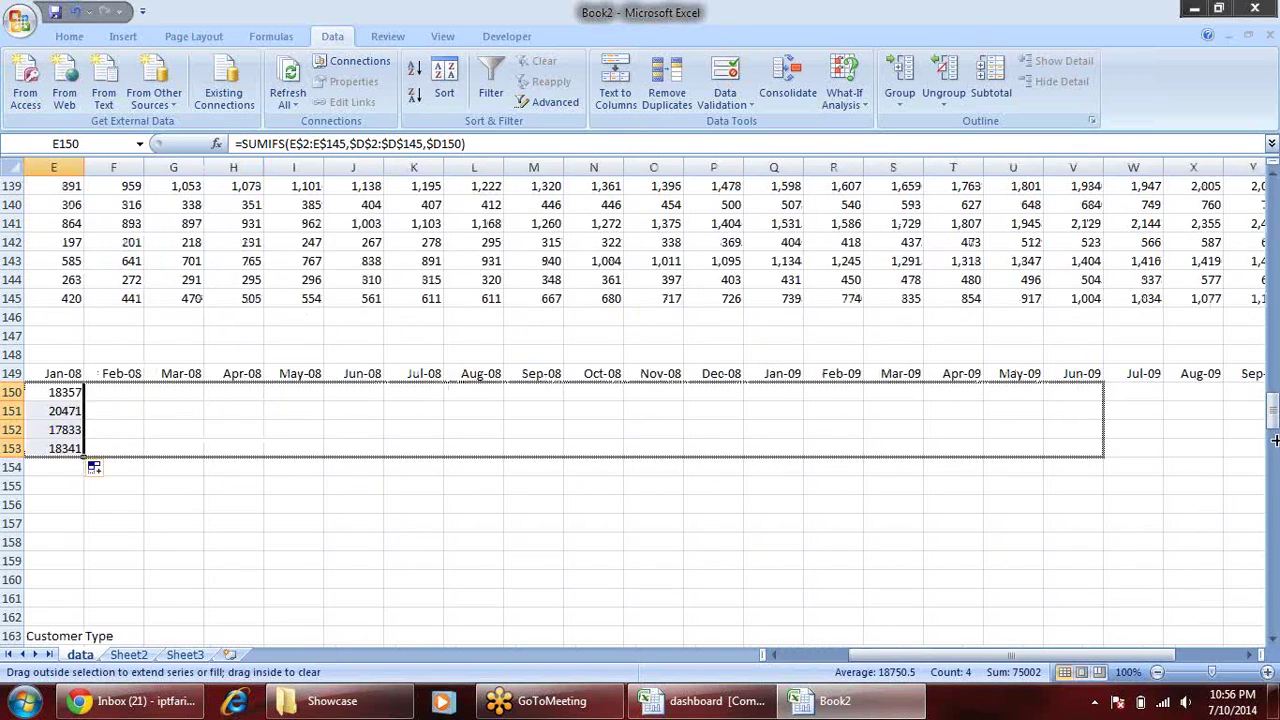
left_click_drag(1275, 440, 1168, 456)
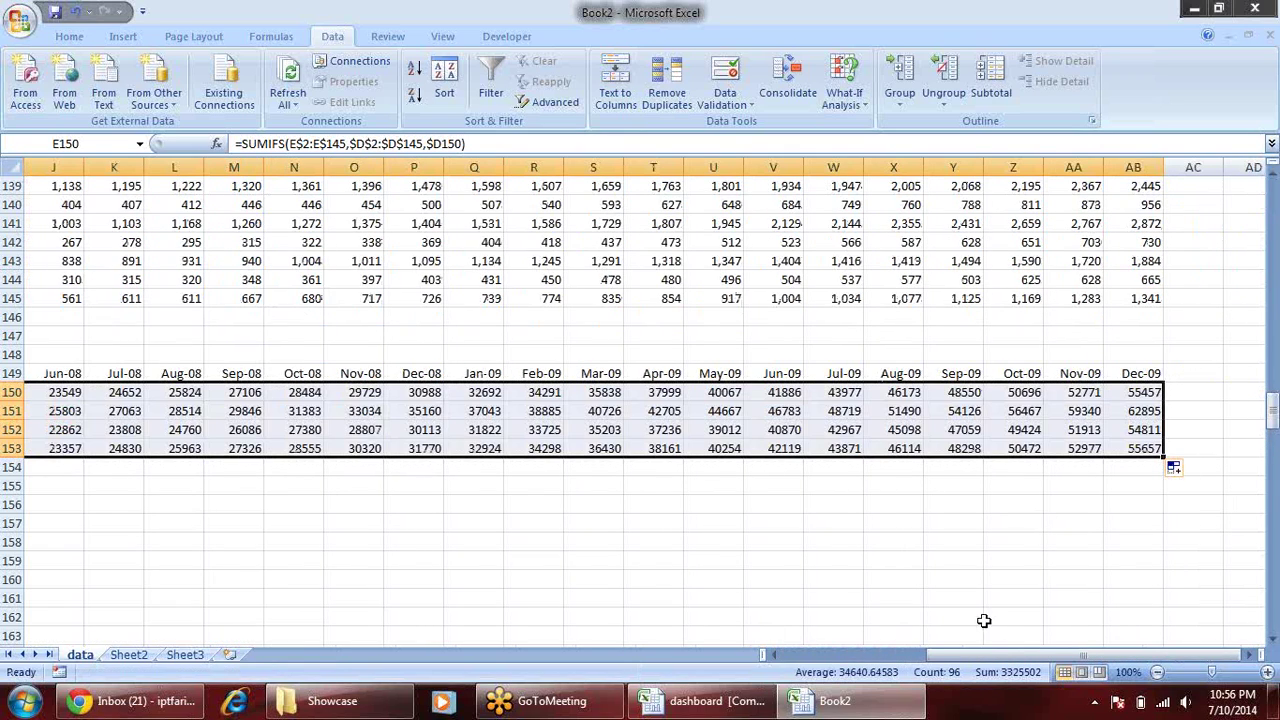
left_click_drag(990, 655, 770, 655)
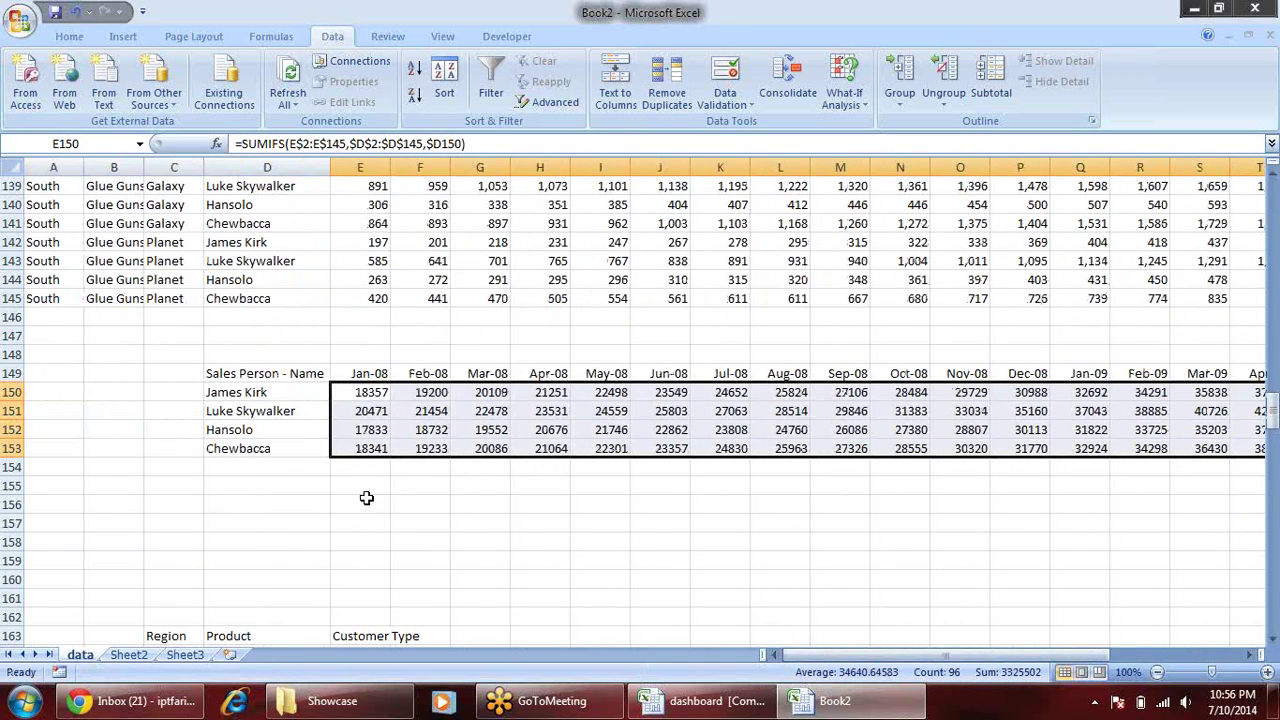
left_click(366, 497)
left_click(385, 396)
left_click(390, 448)
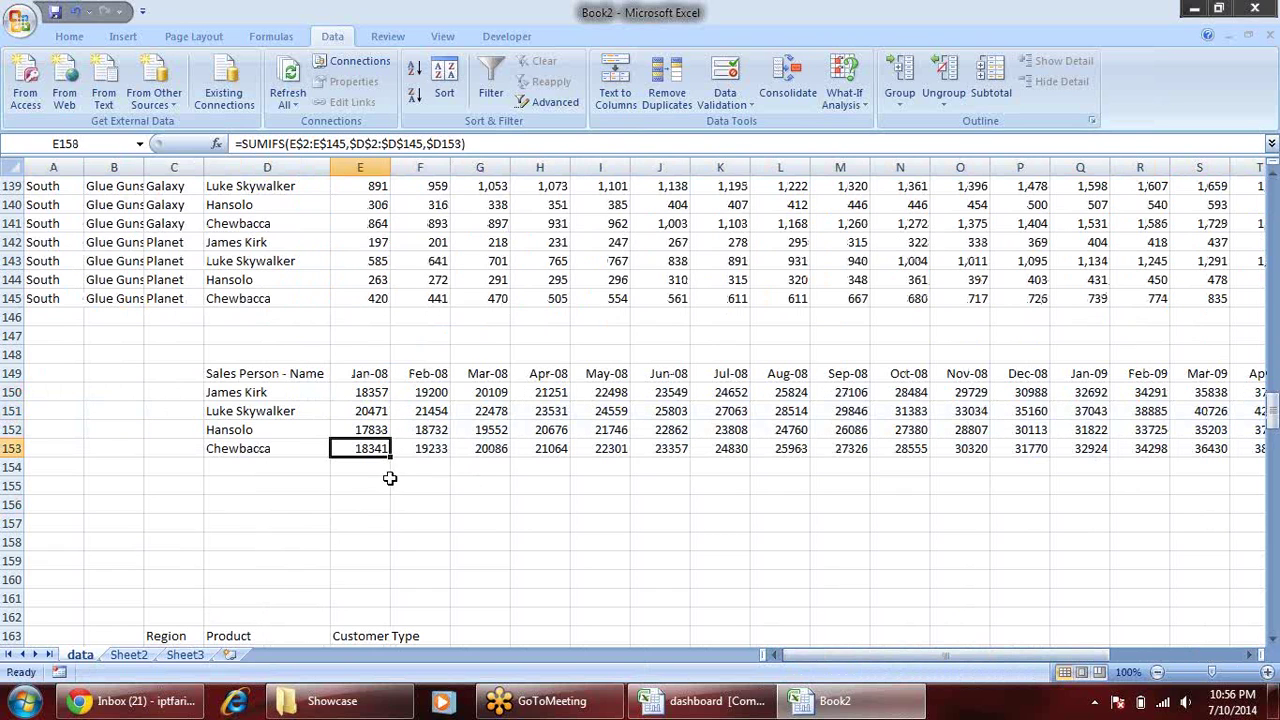
scroll(283, 463, "down", 1)
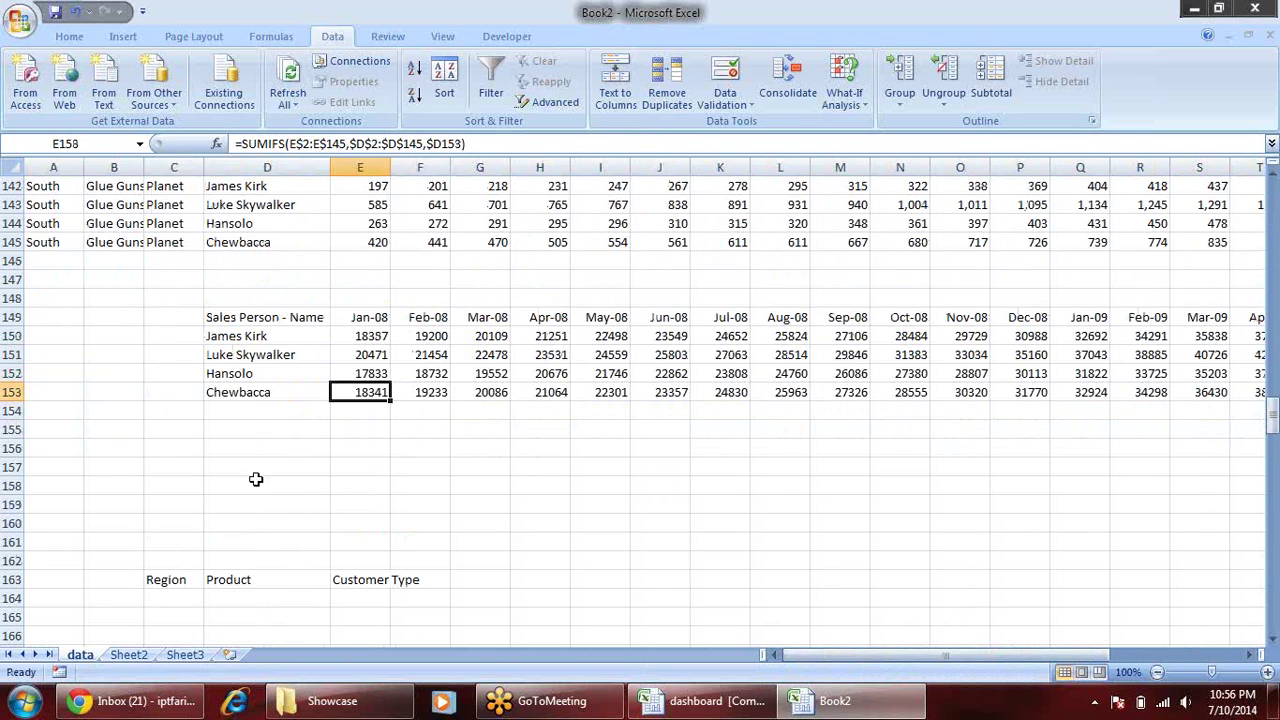
- Copy the Region, Product and Customer Type headings into row 156
left_click_drag(156, 579, 445, 580)
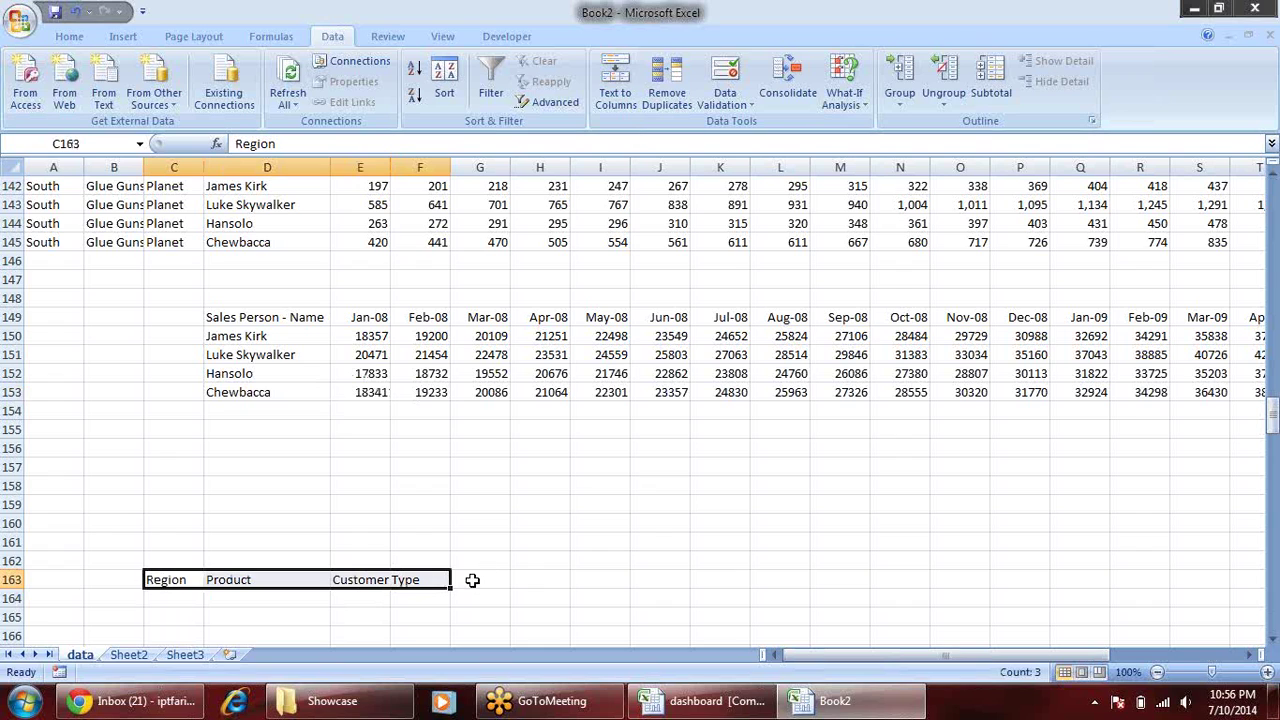
key("ctrl+c")
left_click(185, 454)
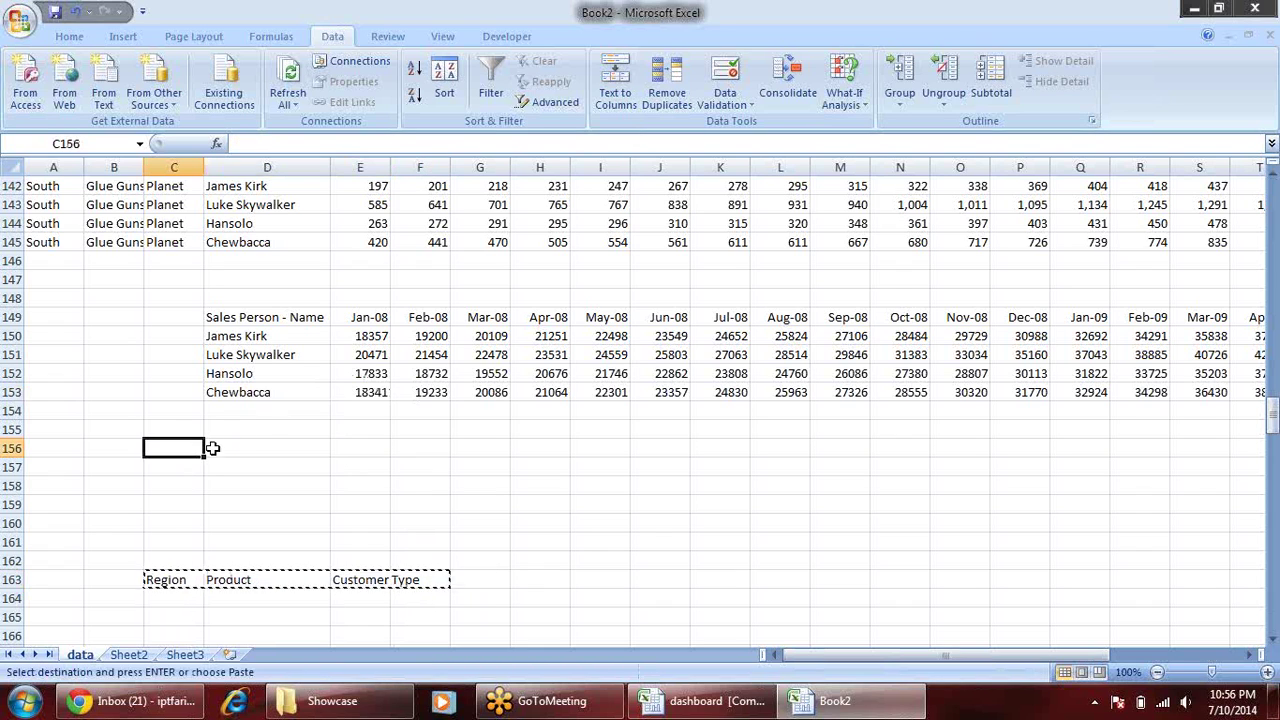
key("Return")
left_click(415, 489)
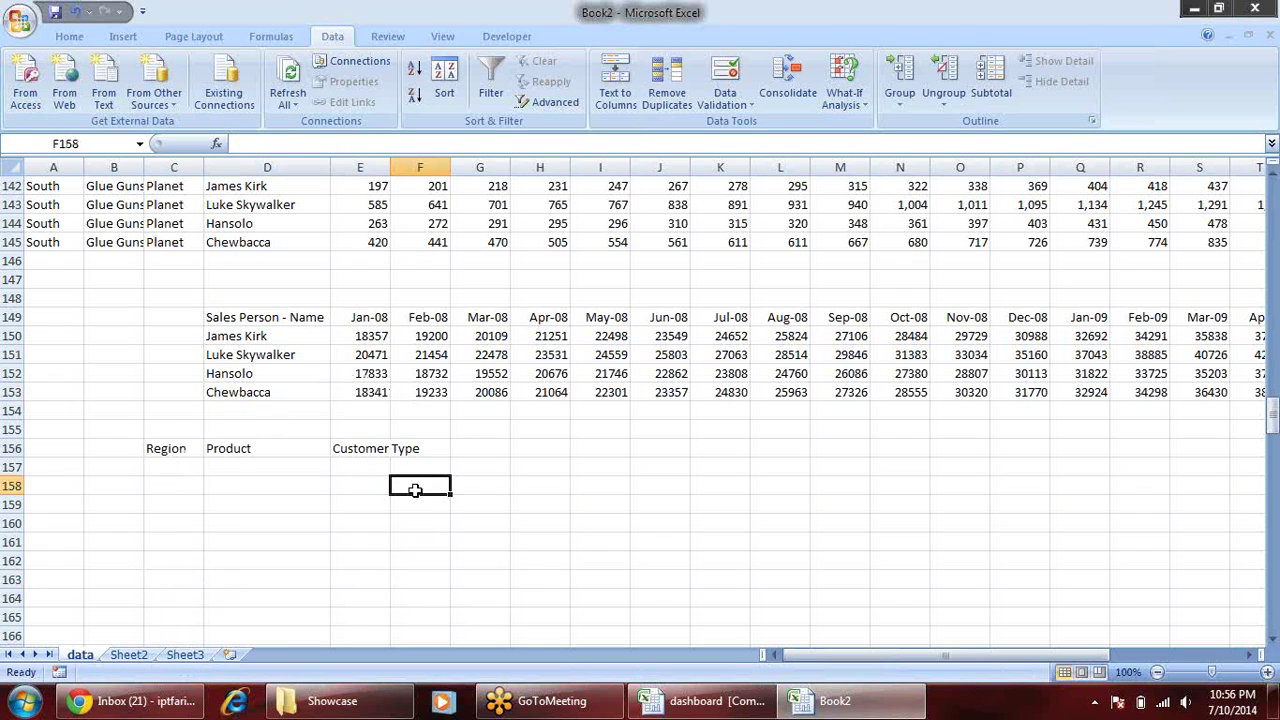
- Copy the Region, Product and Customer lists from the dashboard workbook, then cancel the paste
left_click_drag(195, 467, 425, 471)
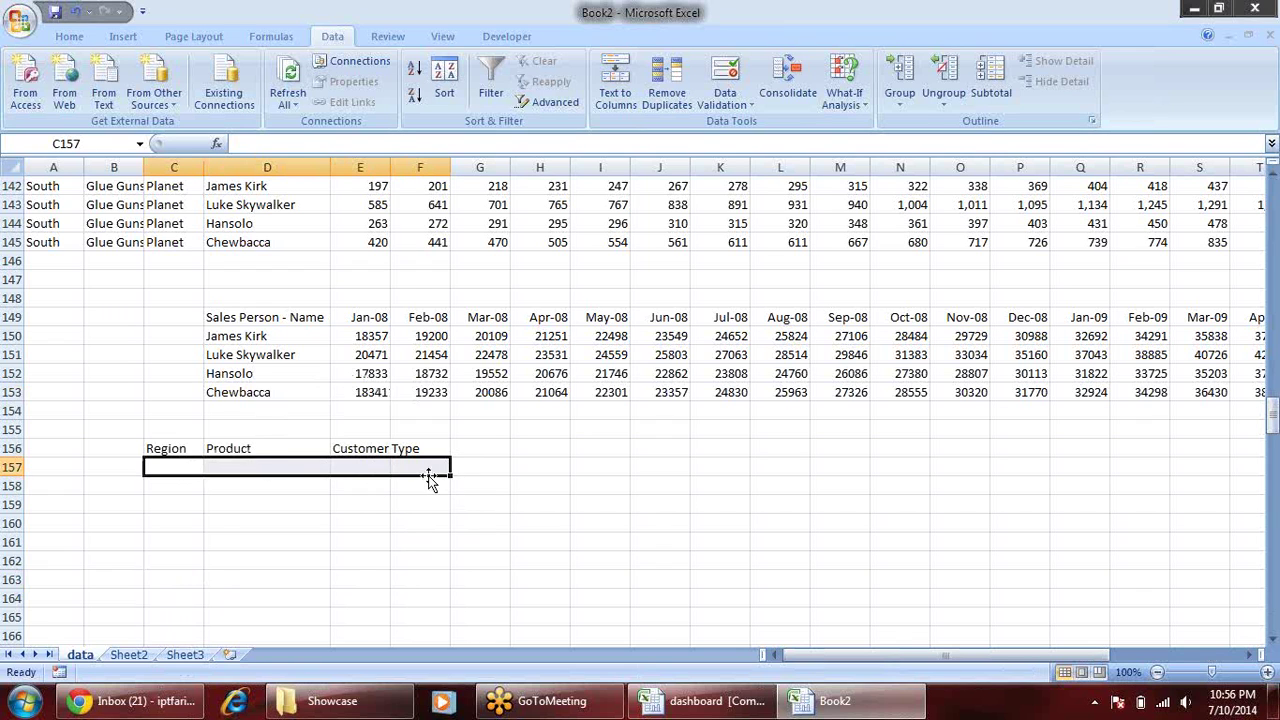
key("ctrl+Tab")
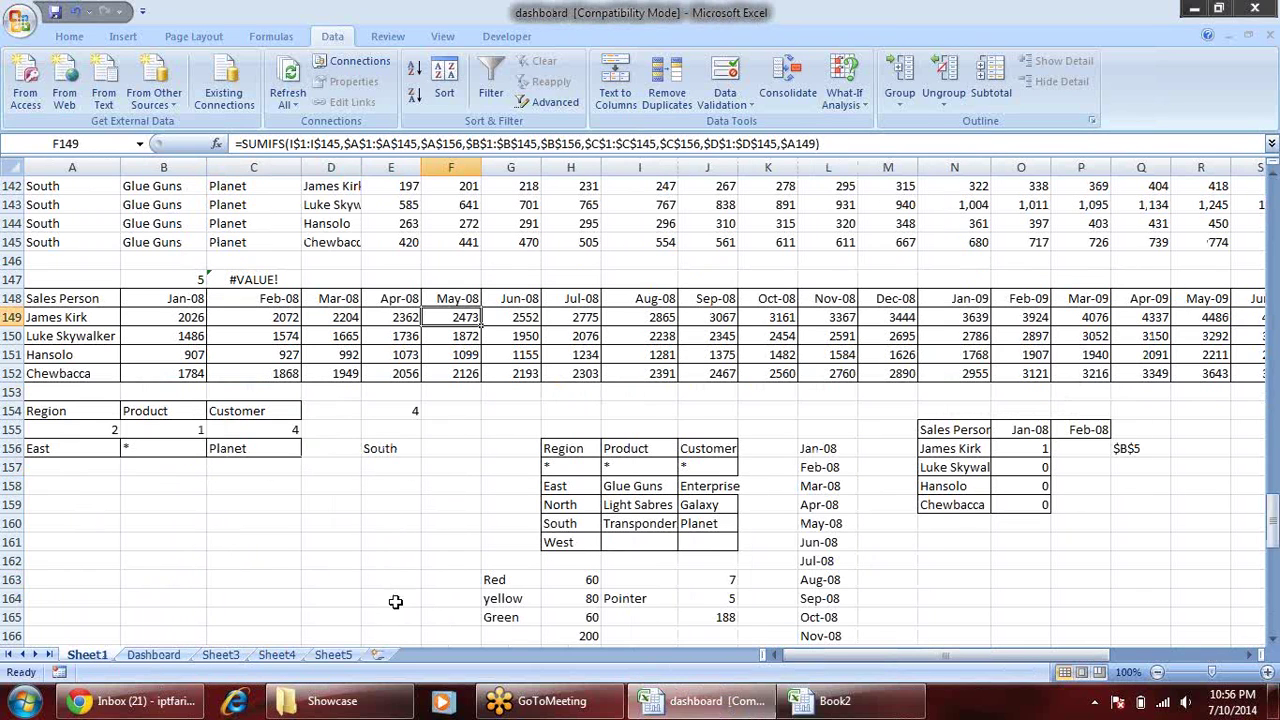
left_click_drag(578, 447, 740, 547)
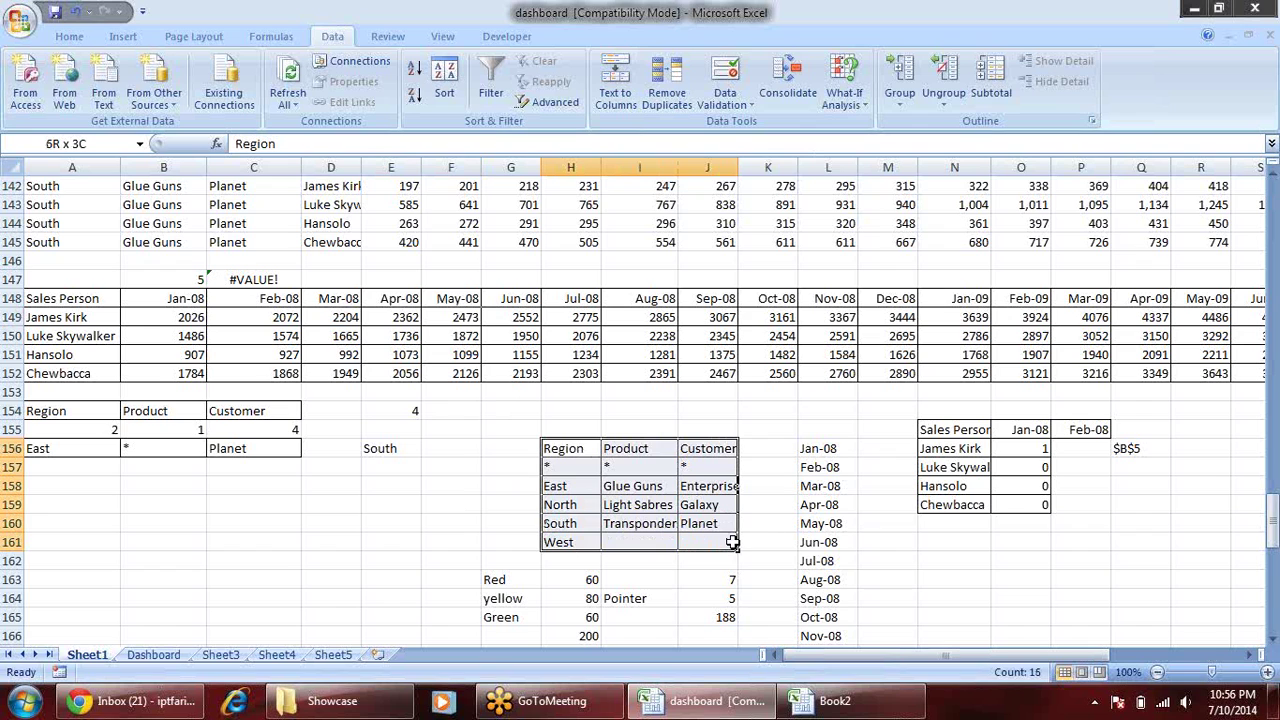
key("ctrl+c")
key("ctrl+Tab")
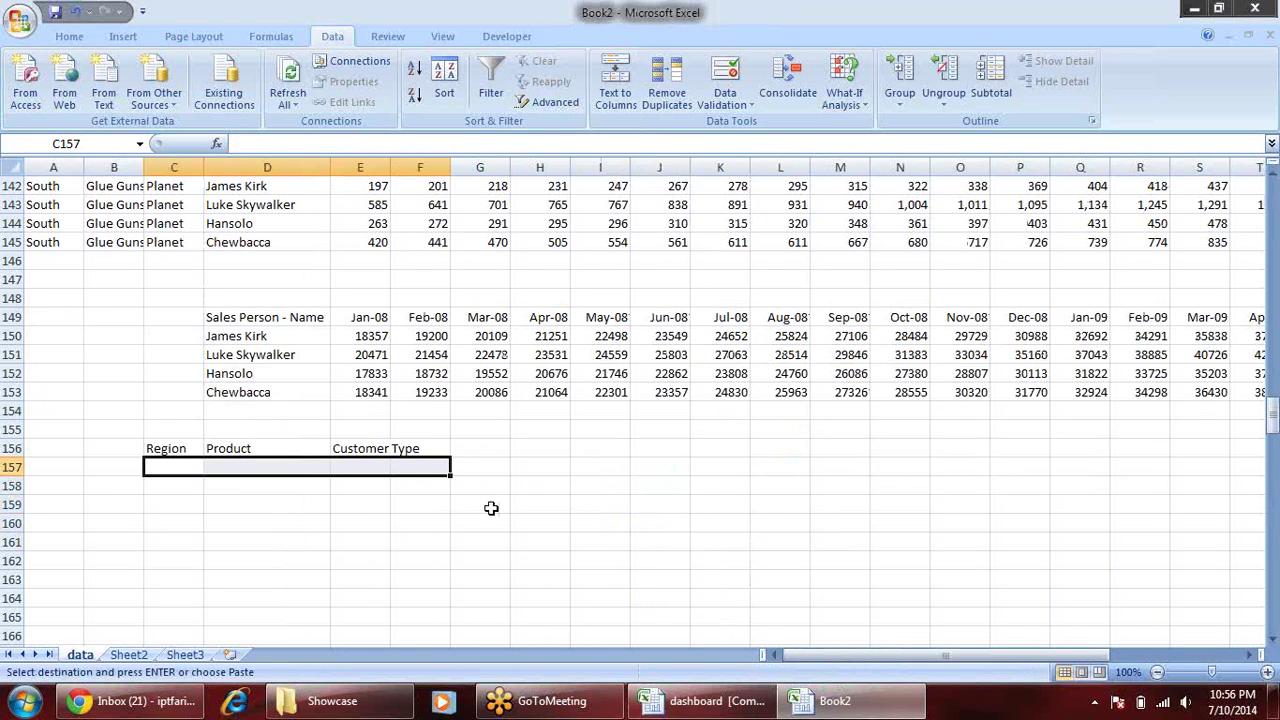
left_click(423, 443)
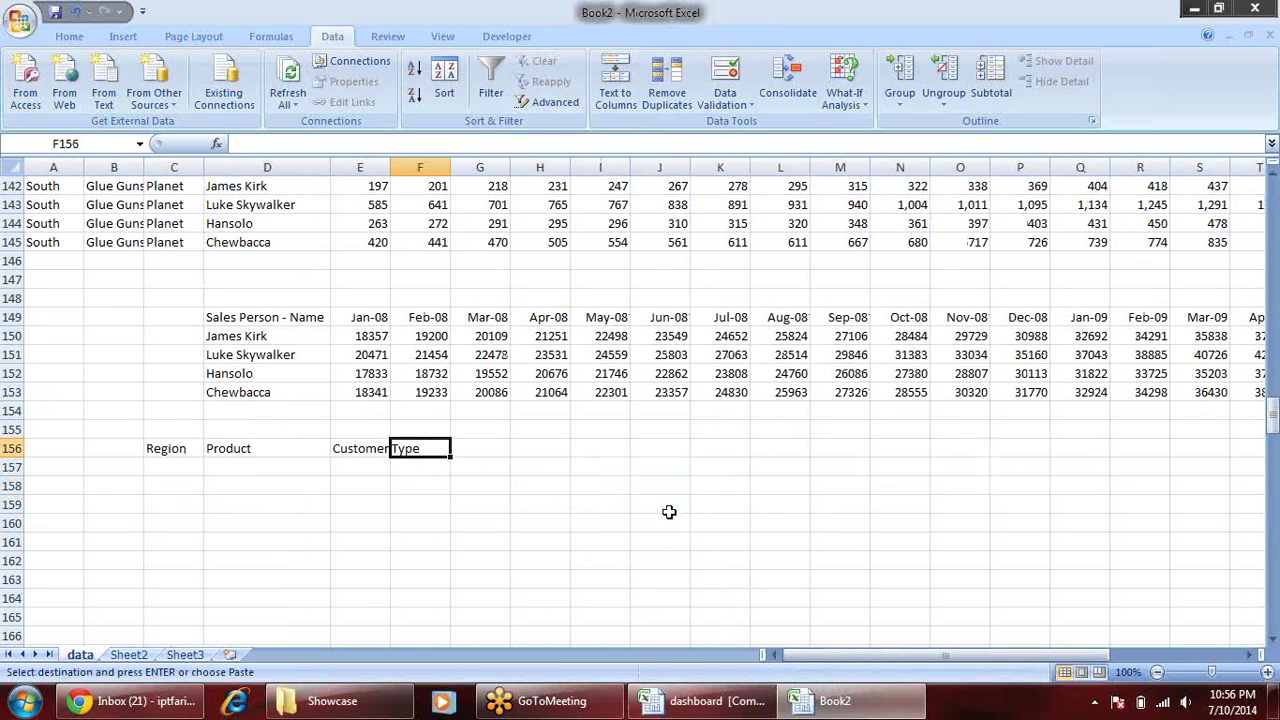
key("Escape")
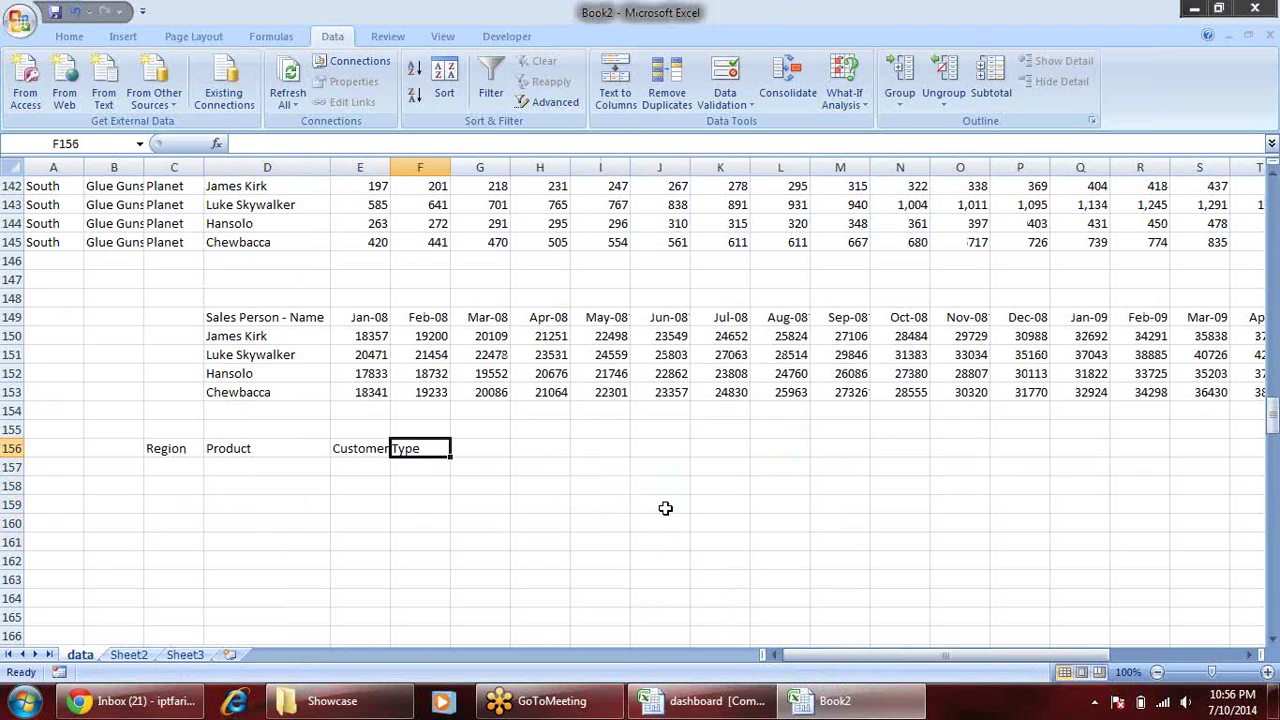
- Fix Customer Type into one cell and move the three headings to B156:D156
double_click(430, 450)
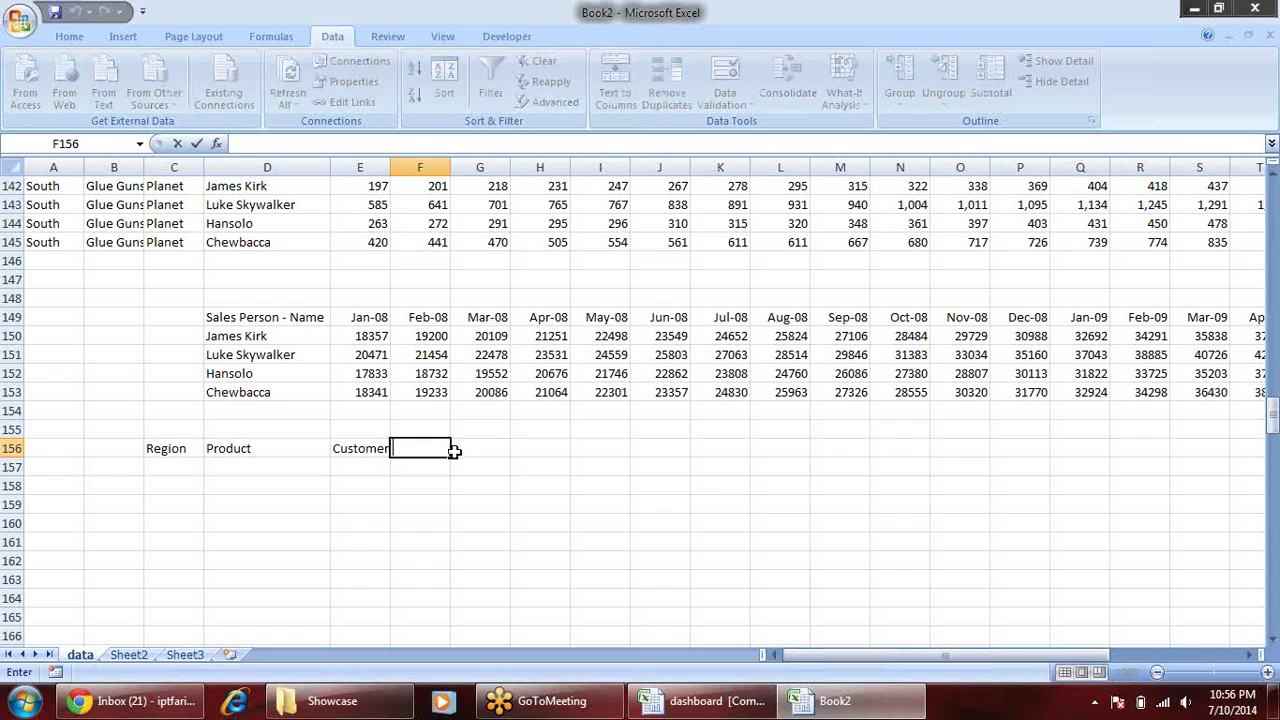
left_click(526, 527)
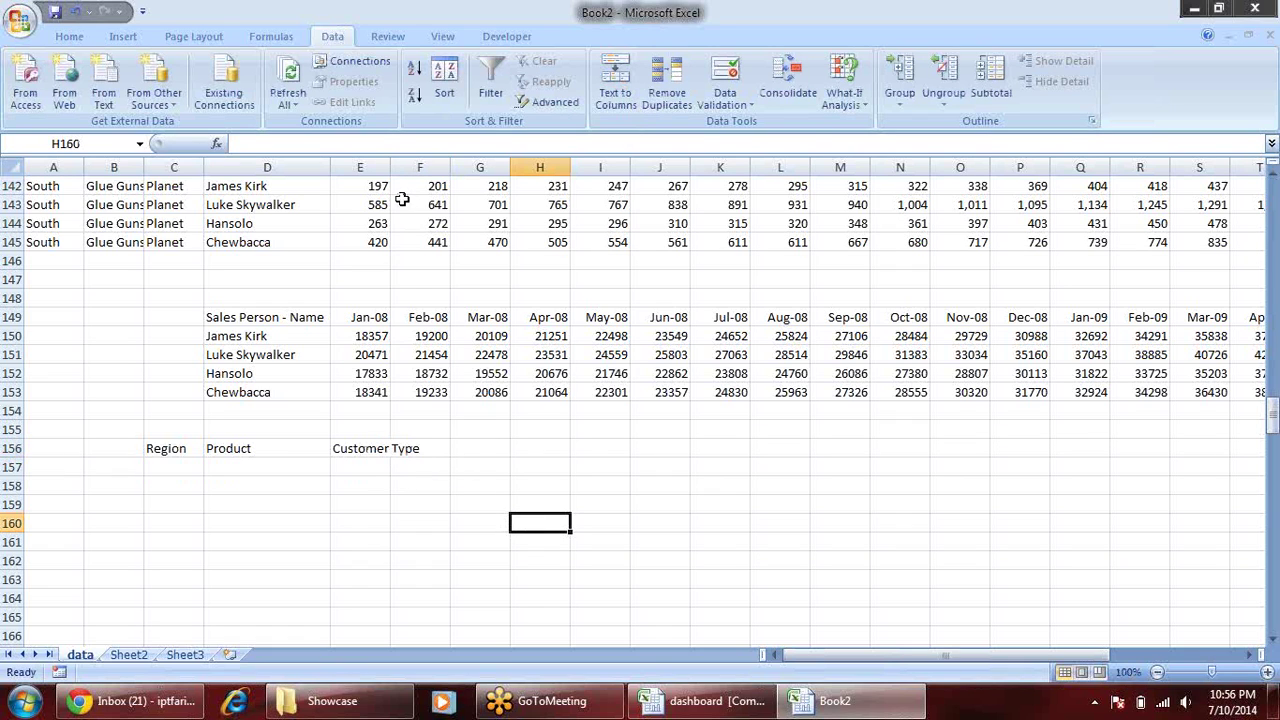
left_click_drag(357, 446, 183, 449)
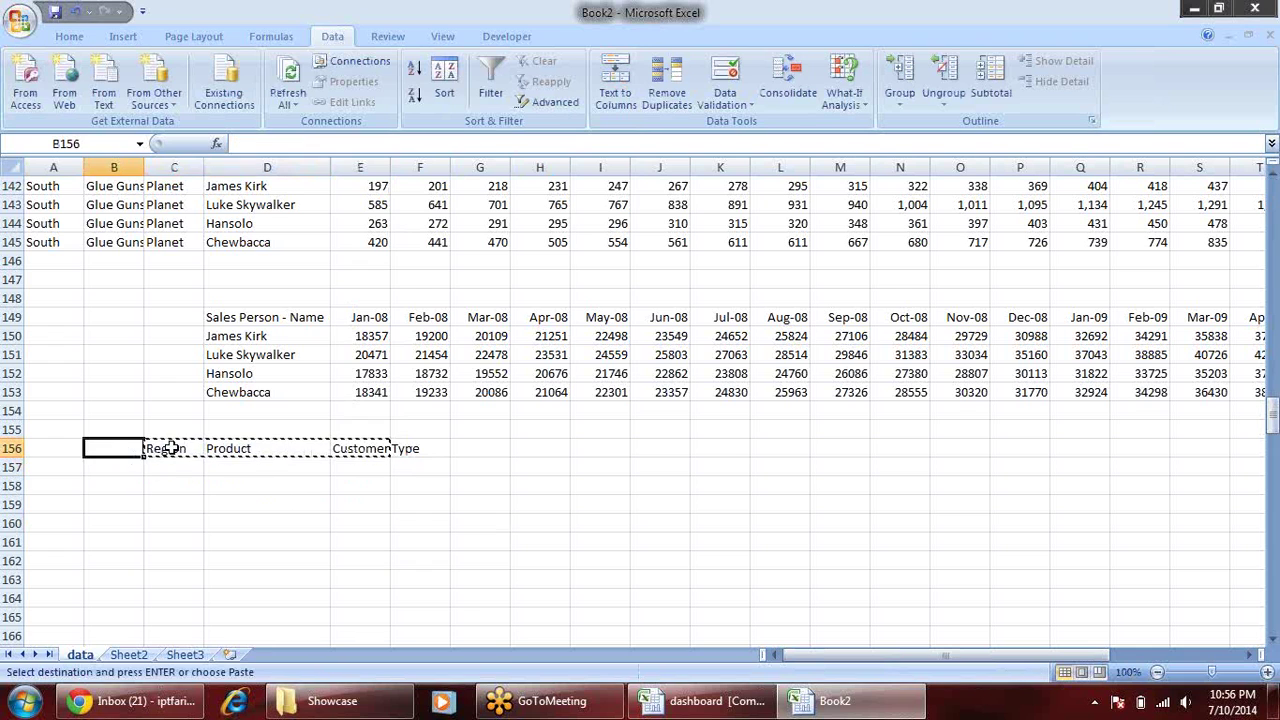
left_click_drag(143, 451, 197, 459)
- Copy the criteria table from the dashboard workbook and paste it into Book2 at G156
left_click(276, 466)
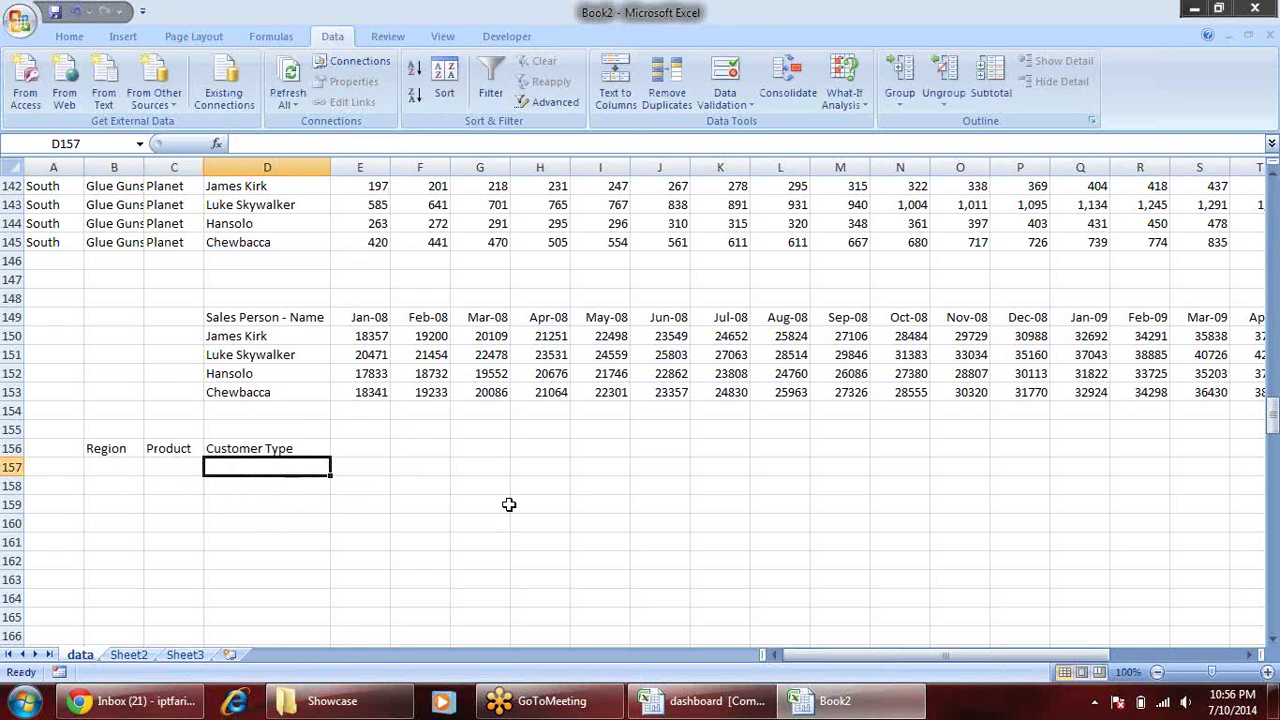
key("ctrl+Tab")
key("ctrl+c")
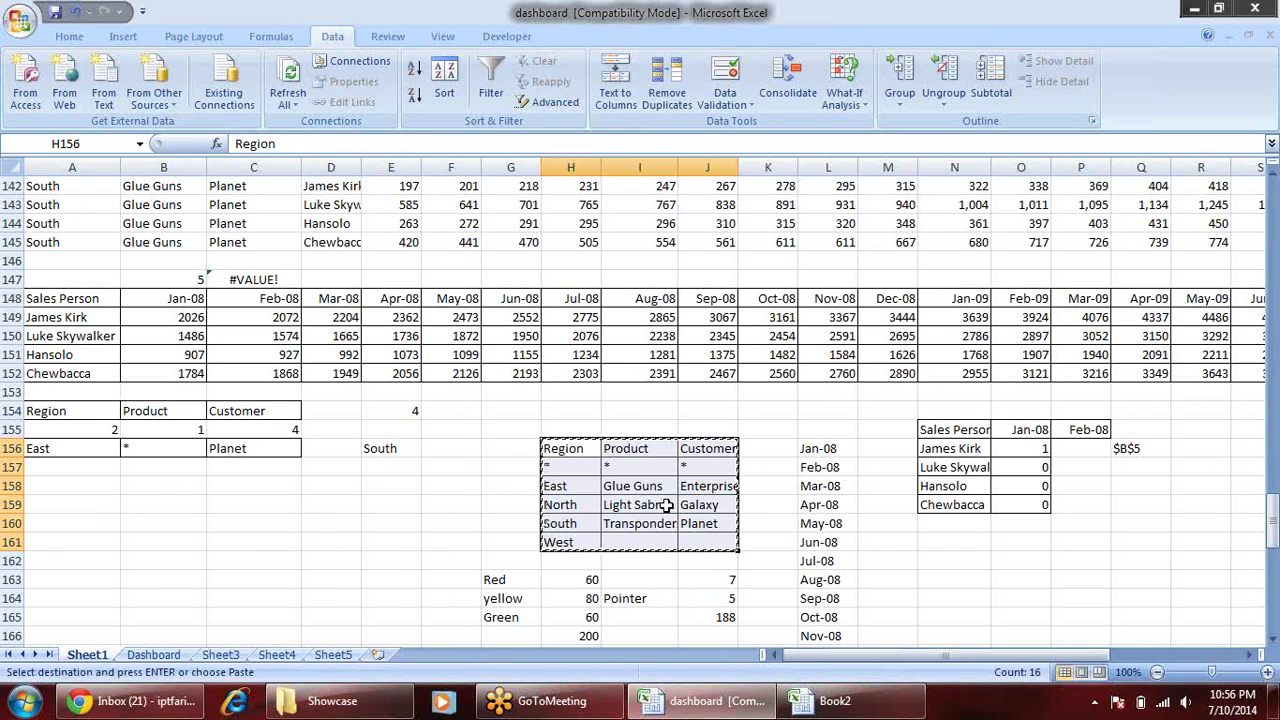
key("ctrl+Tab")
left_click(487, 449)
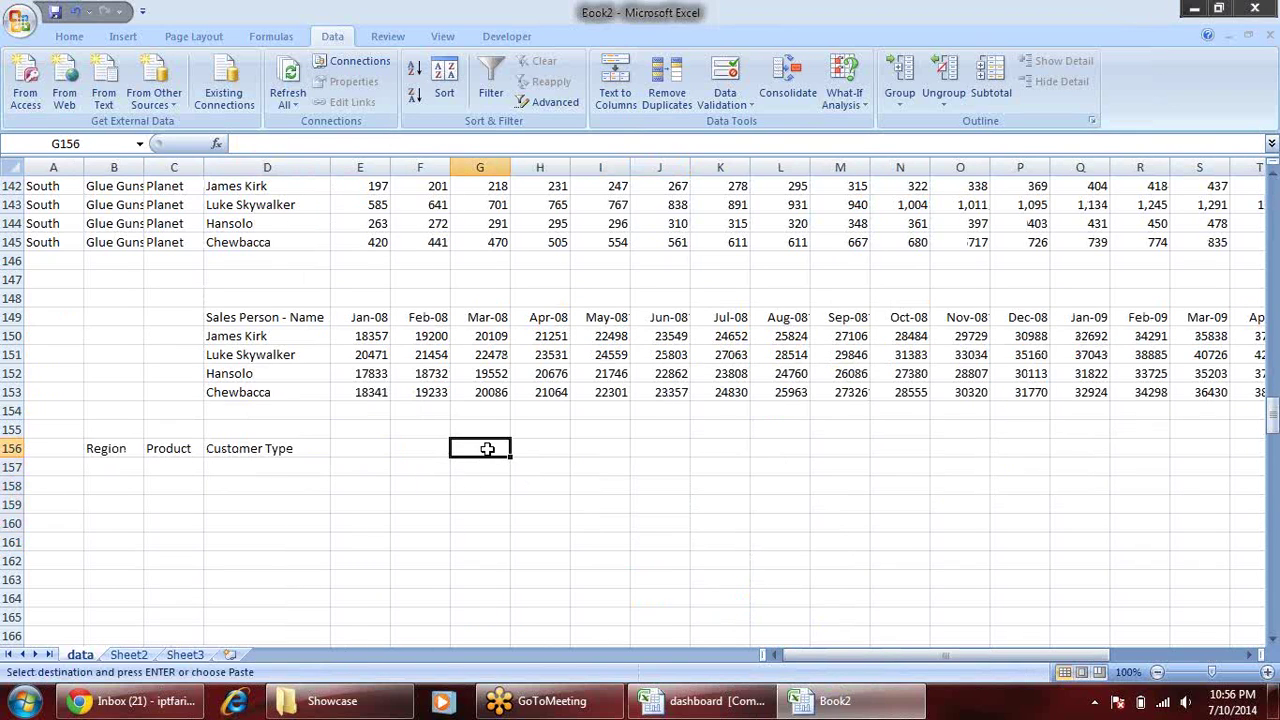
key("ctrl+v")
- Review the * wildcard entries in row 157 and widen column I to fit the customer types
left_click(734, 498)
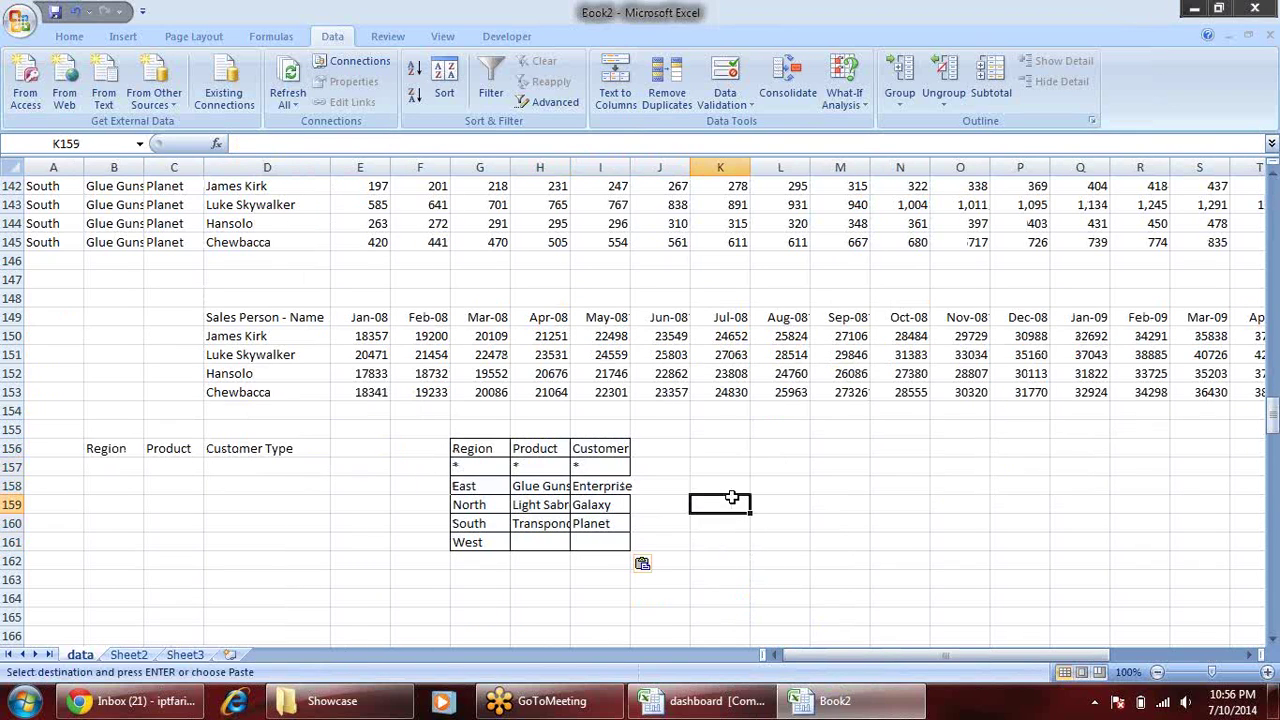
left_click_drag(468, 486, 478, 541)
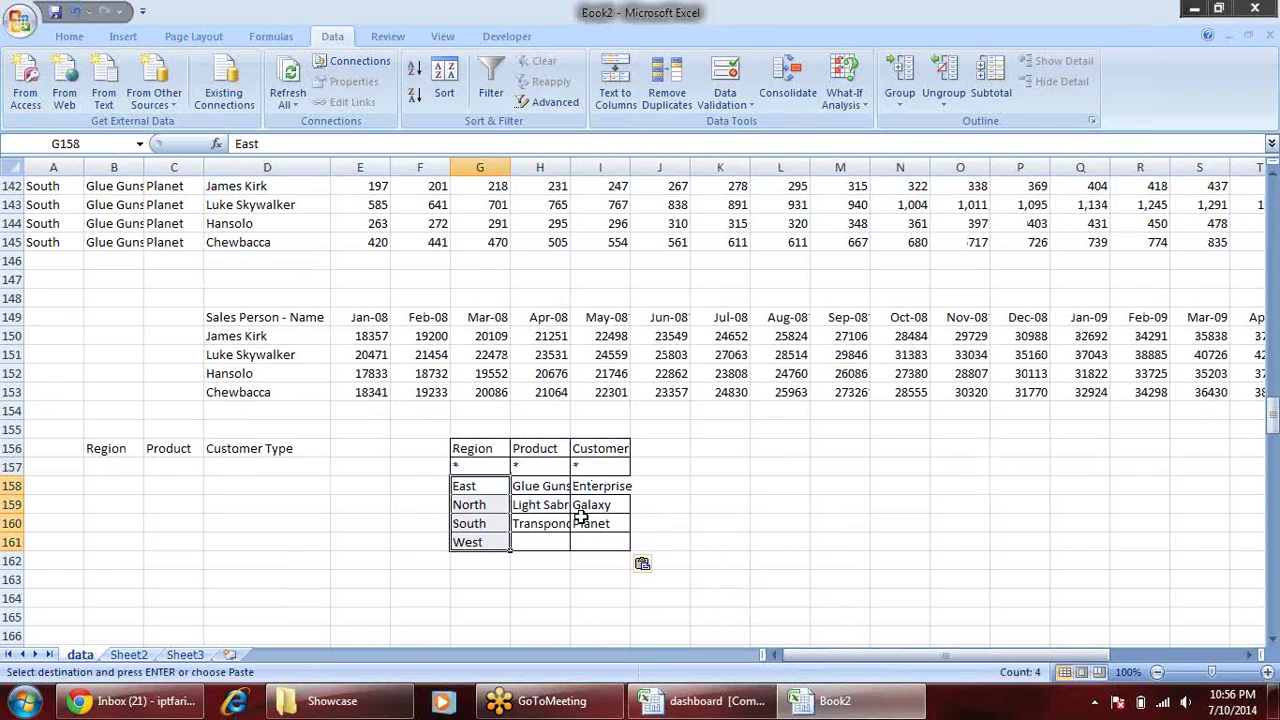
left_click(489, 468)
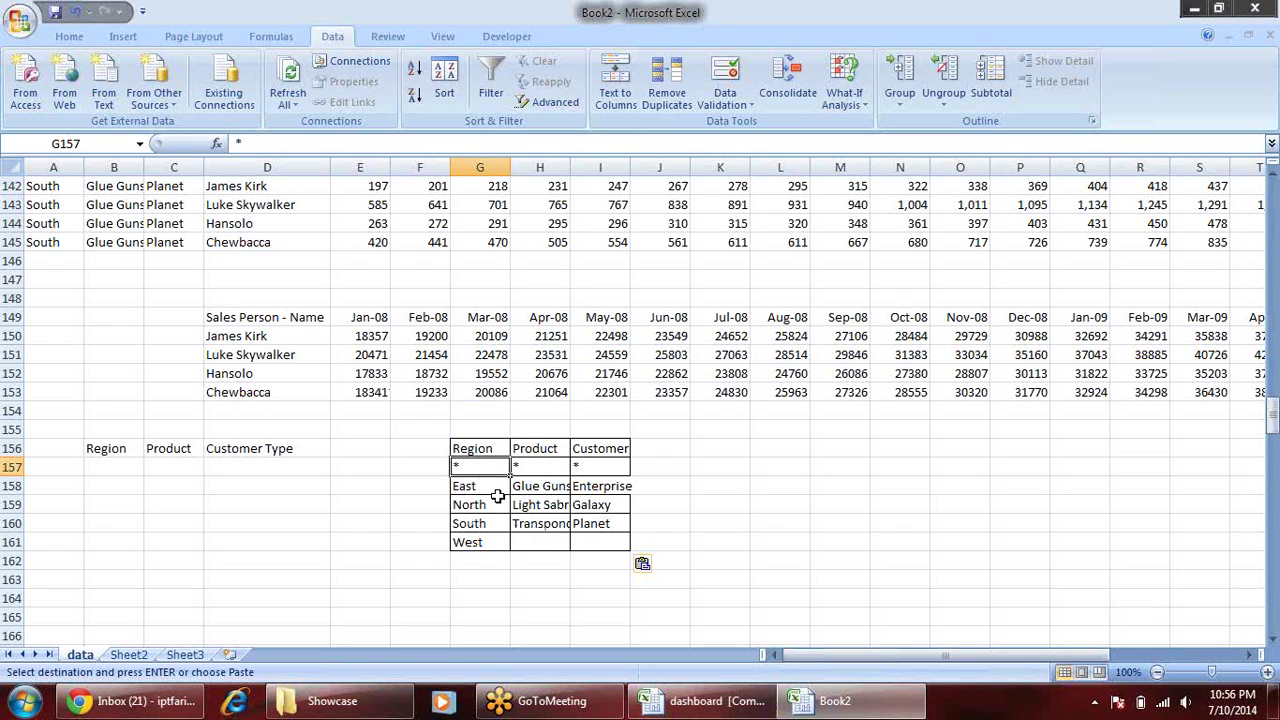
left_click(536, 468)
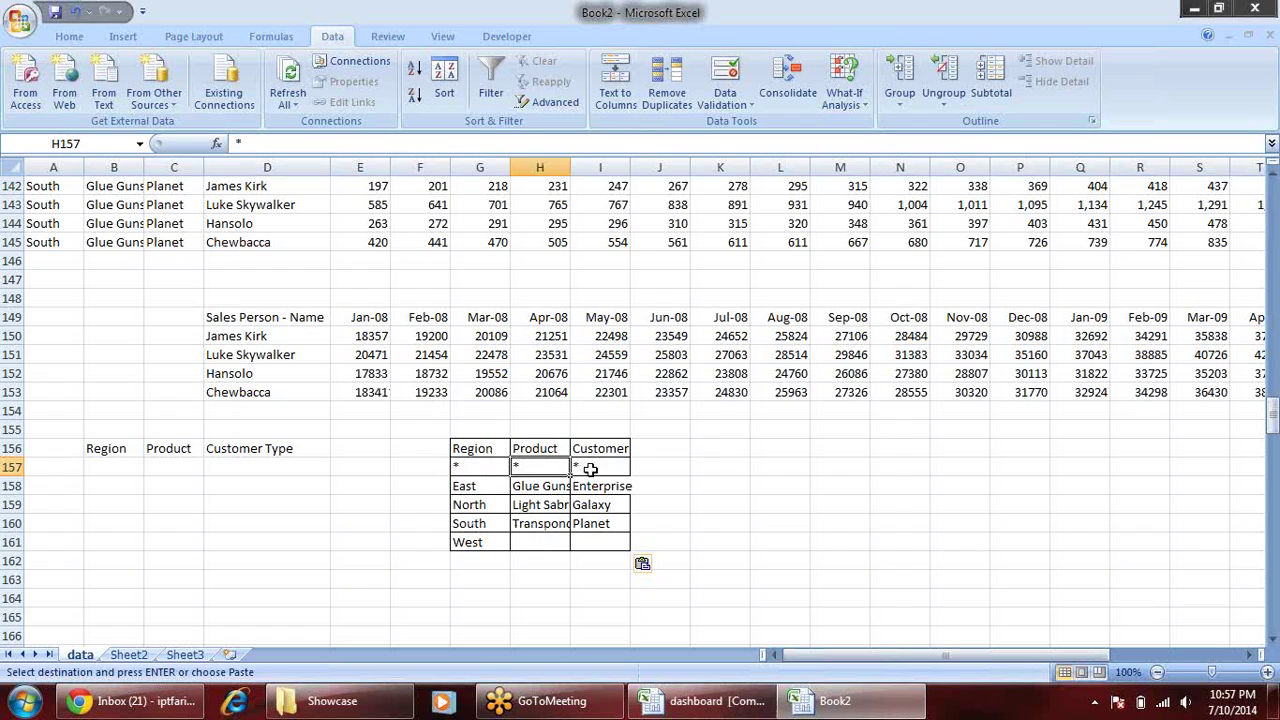
left_click(589, 469)
left_click_drag(630, 167, 637, 167)
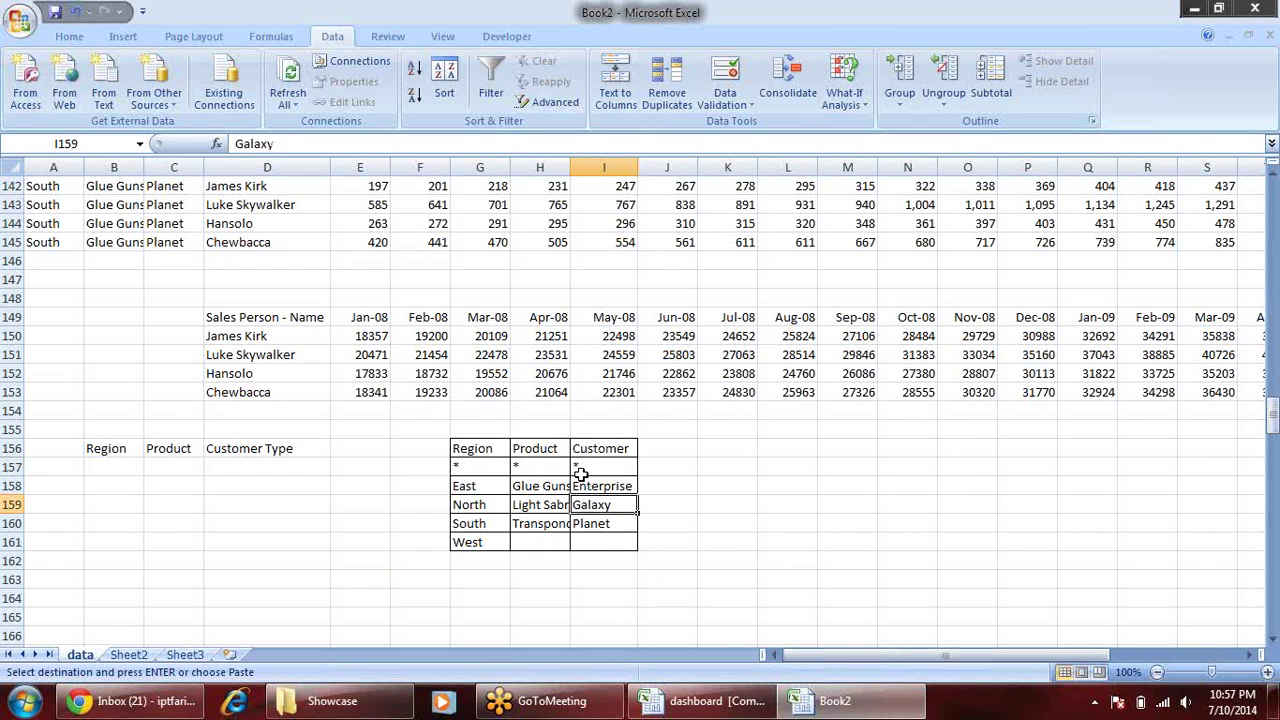
left_click_drag(594, 467, 488, 467)
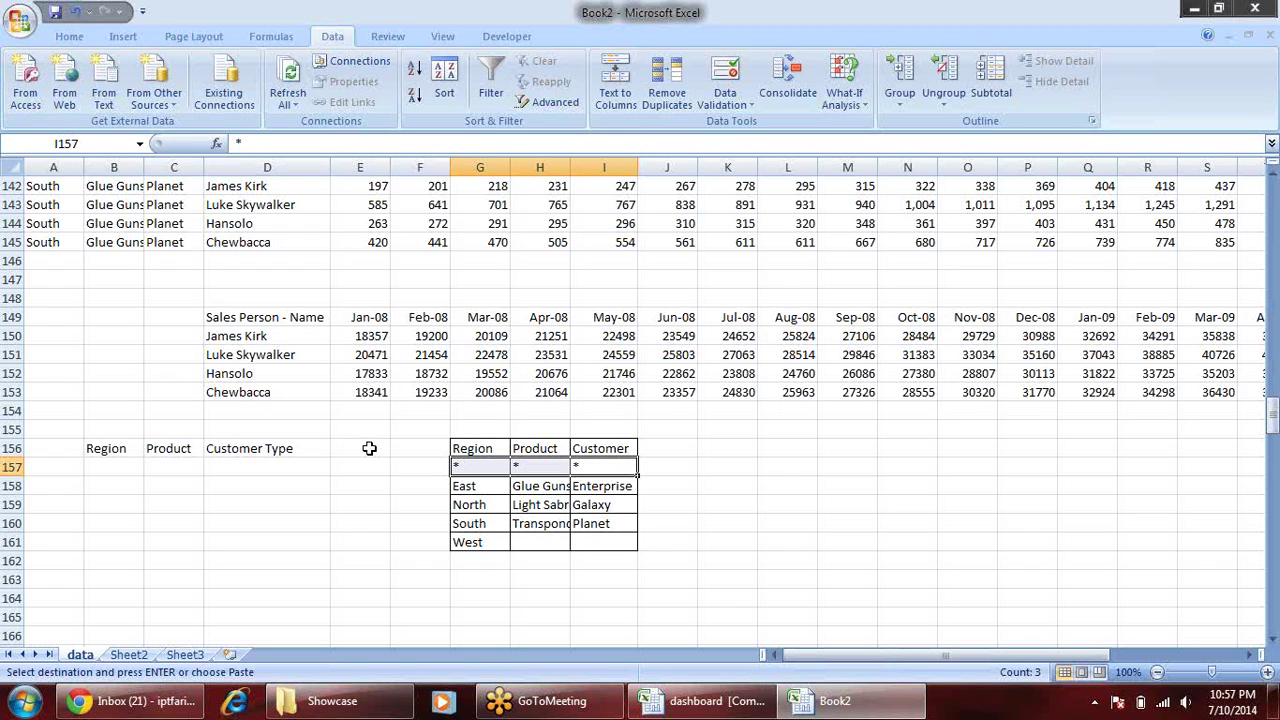
left_click(390, 340)
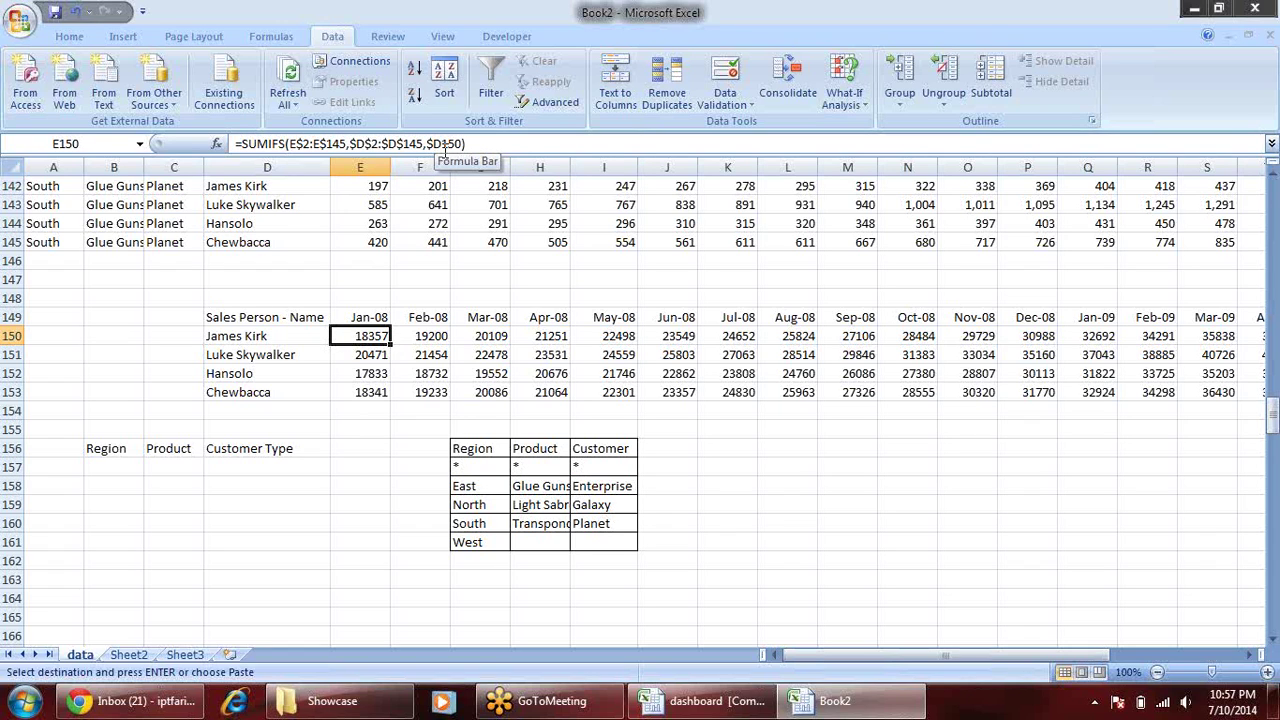
- Step through the Region criteria list G157:G161, from * down to West
left_click(129, 470)
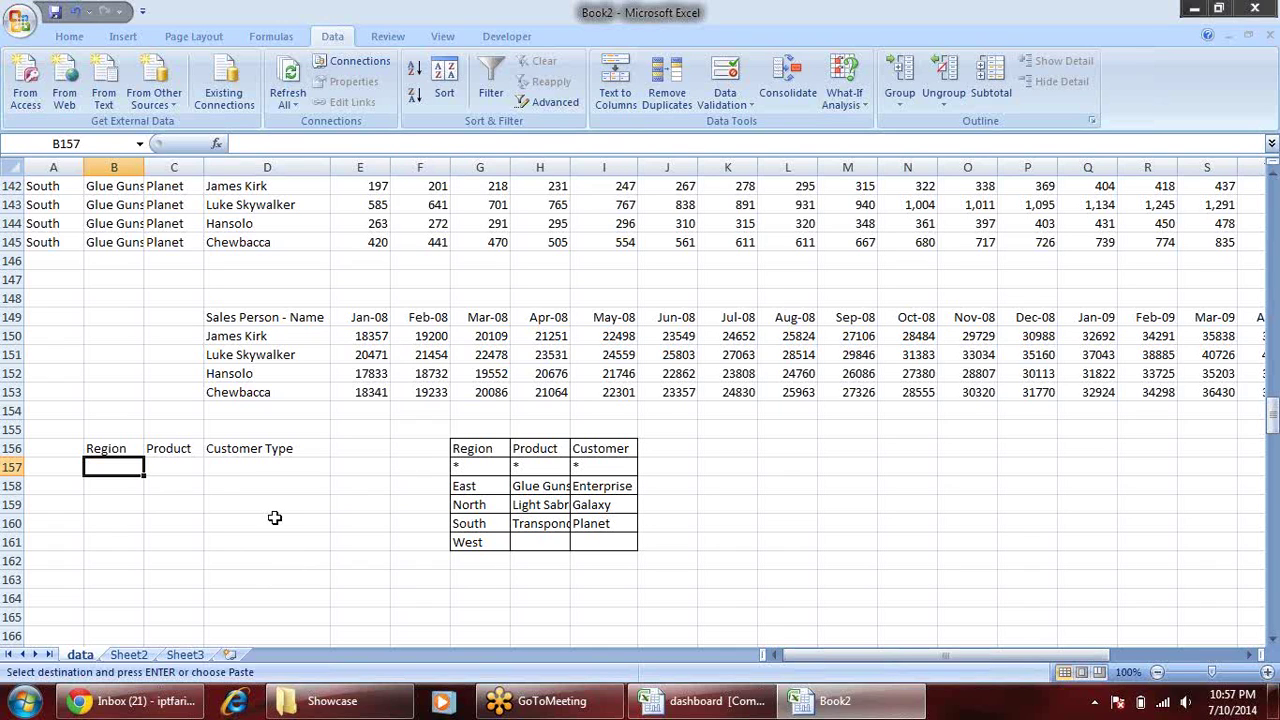
left_click_drag(456, 466, 476, 540)
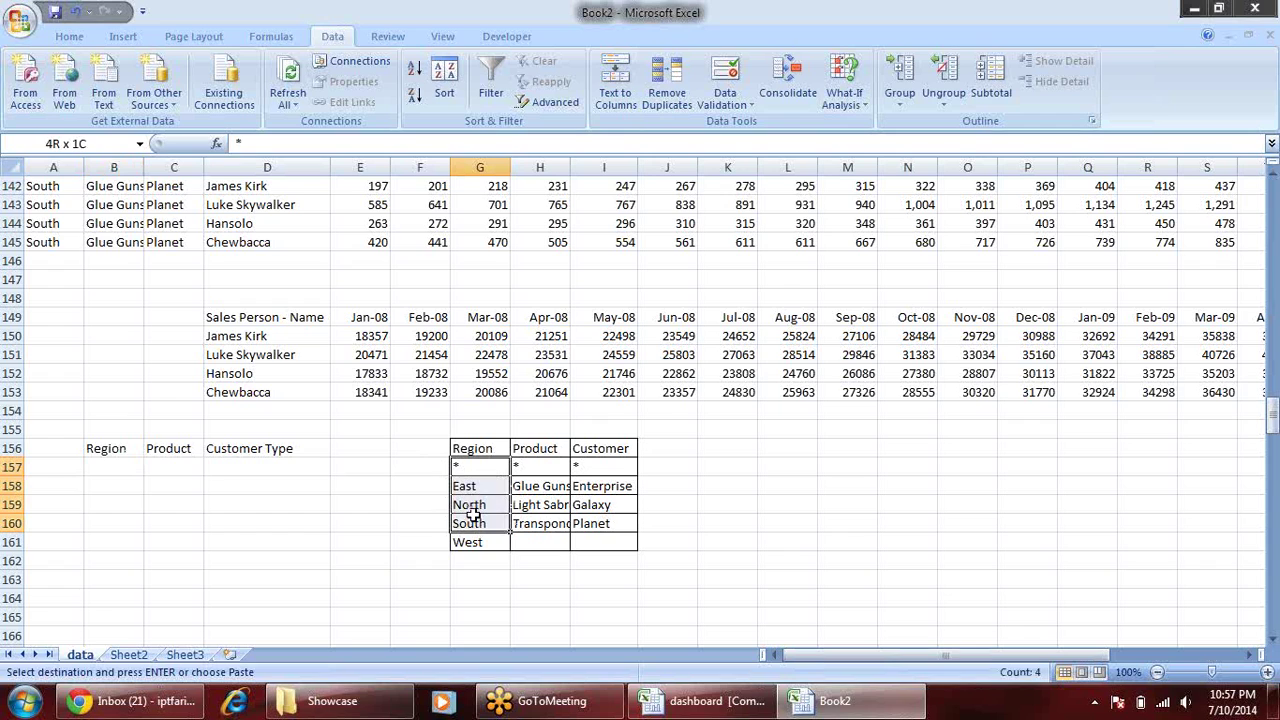
left_click(485, 468)
left_click(486, 486)
left_click(487, 504)
left_click(493, 524)
left_click(484, 540)
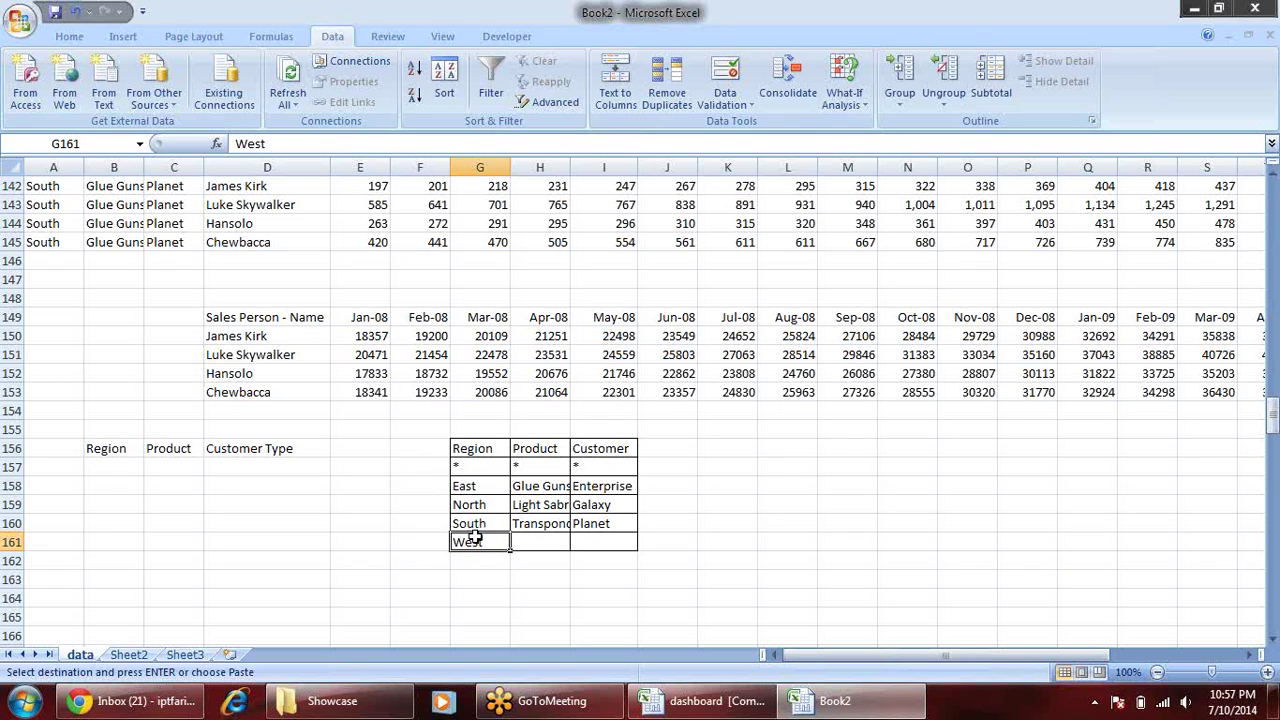
left_click(128, 468)
- Enter the index numbers 1, 2 and 3 in B157:D157
type("1")
key("Tab")
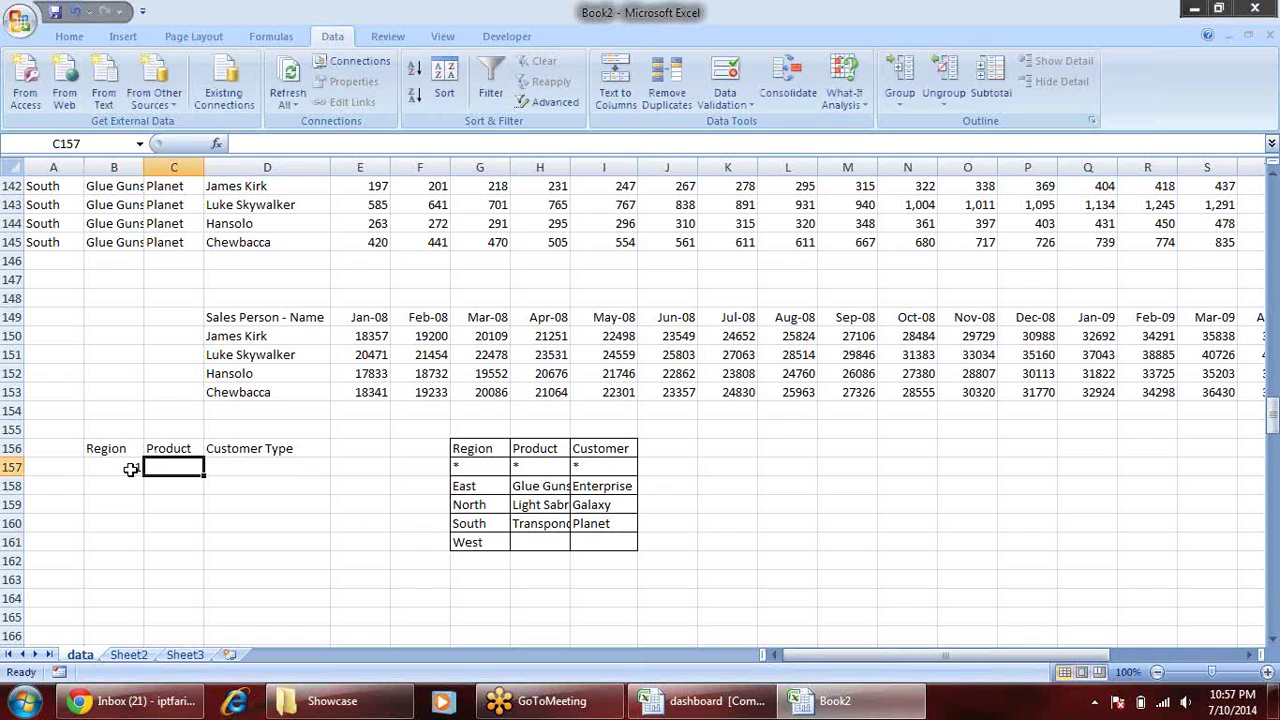
type("2")
key("Tab")
type("3")
key("Return")
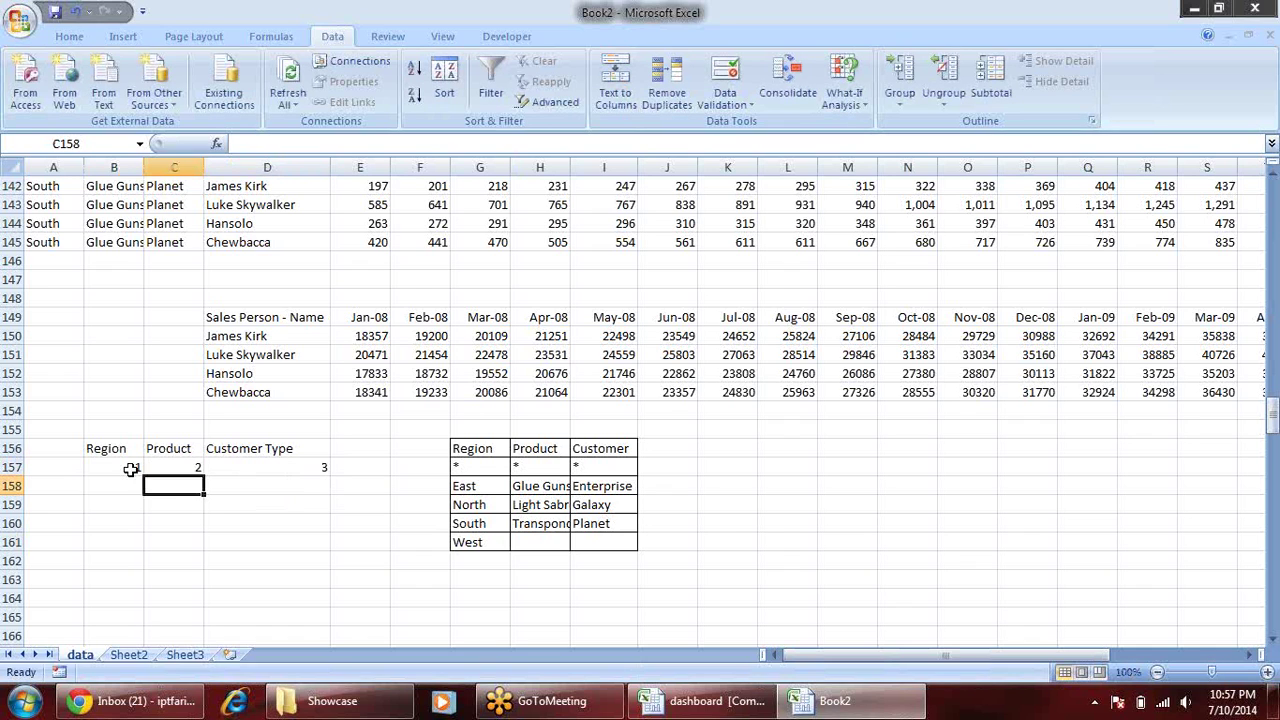
left_click_drag(488, 466, 480, 541)
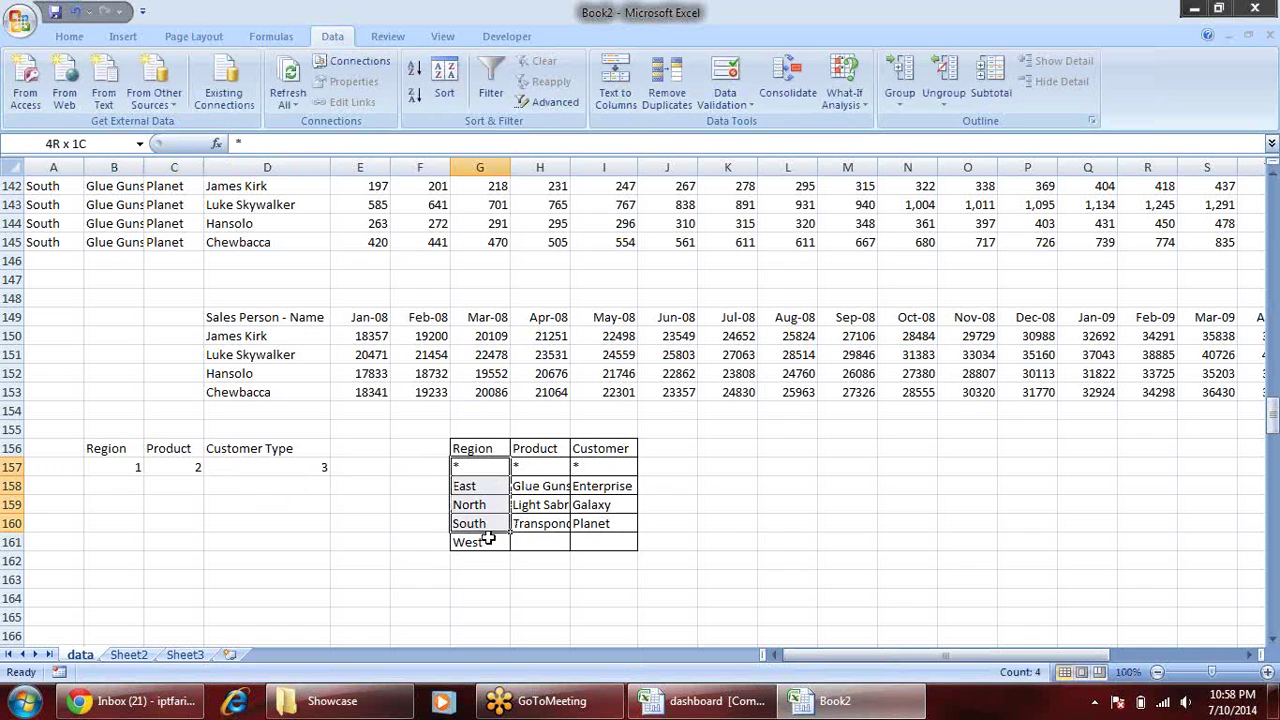
- Enter =INDEX(G157:G161,B157) in B158 to look up the Region
left_click(140, 484)
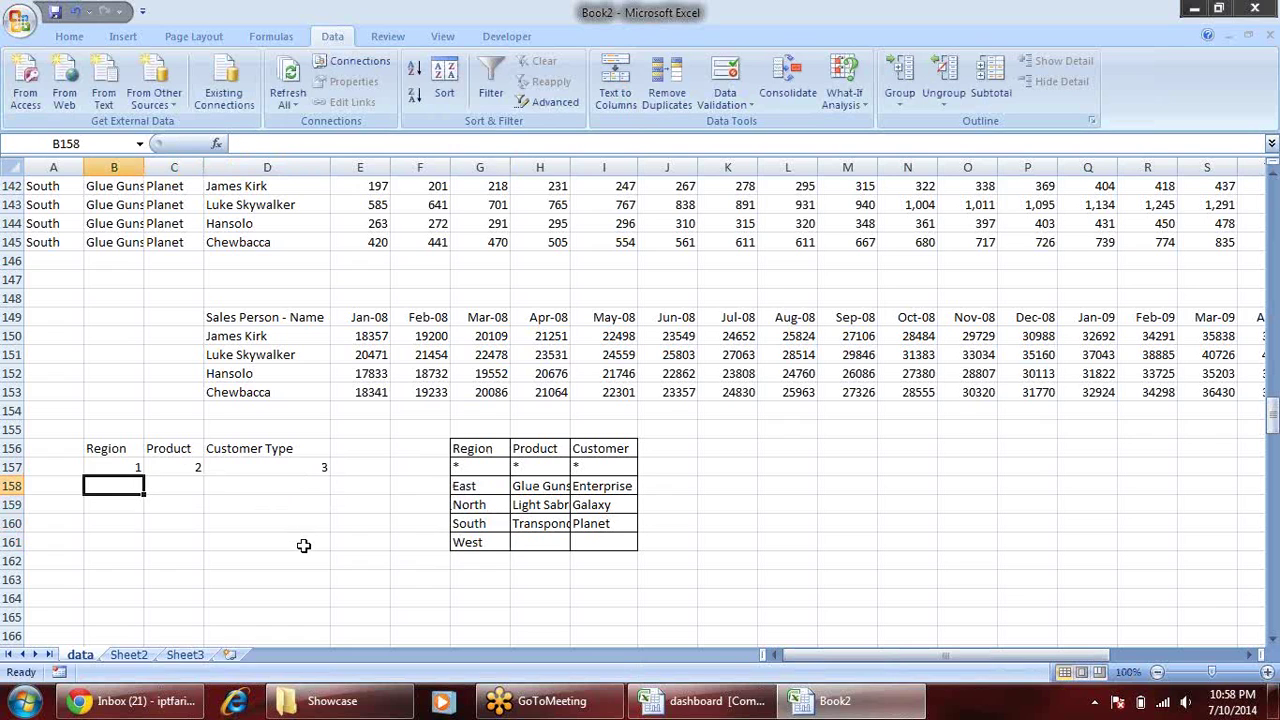
type("=ind")
key("Tab")
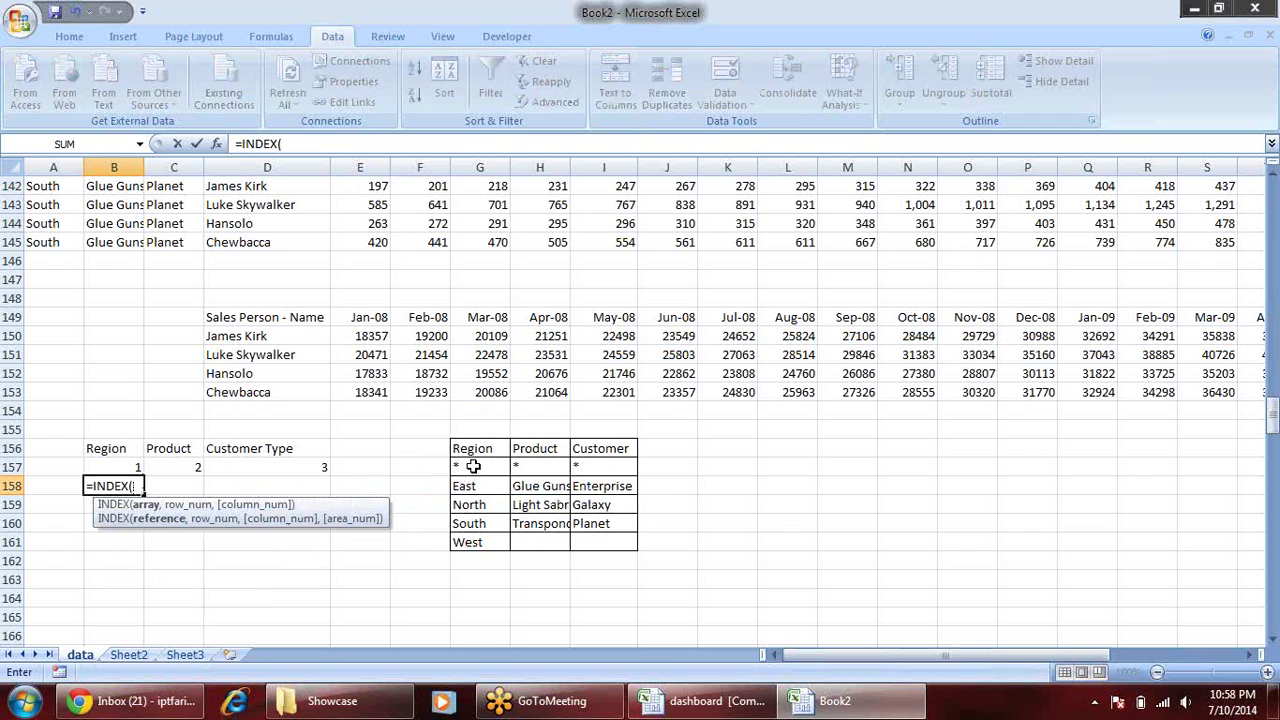
left_click_drag(473, 466, 482, 546)
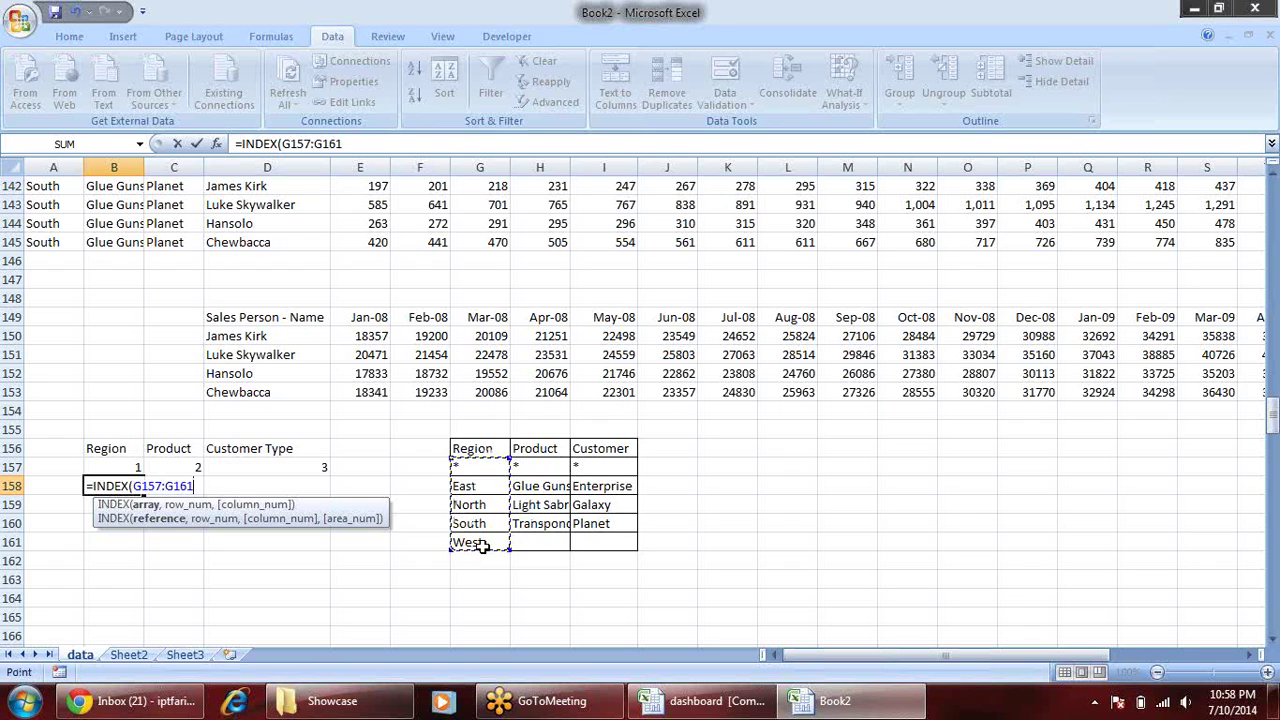
type(",")
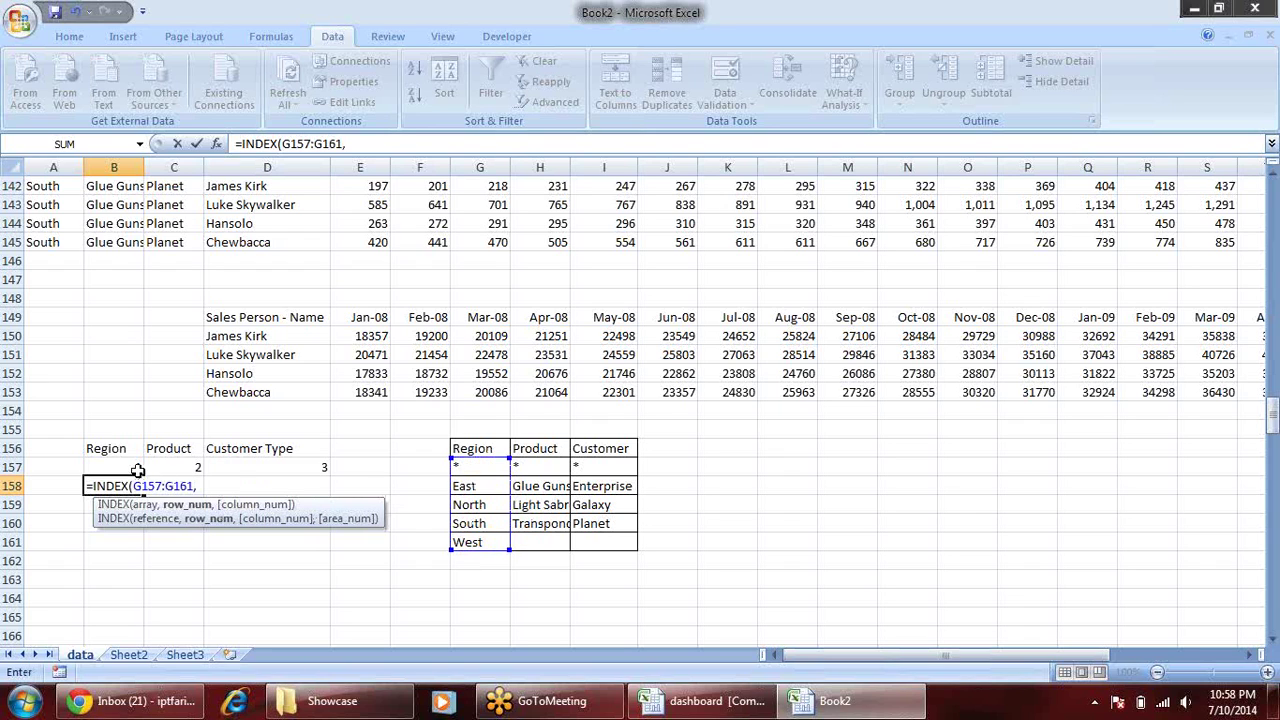
left_click(131, 467)
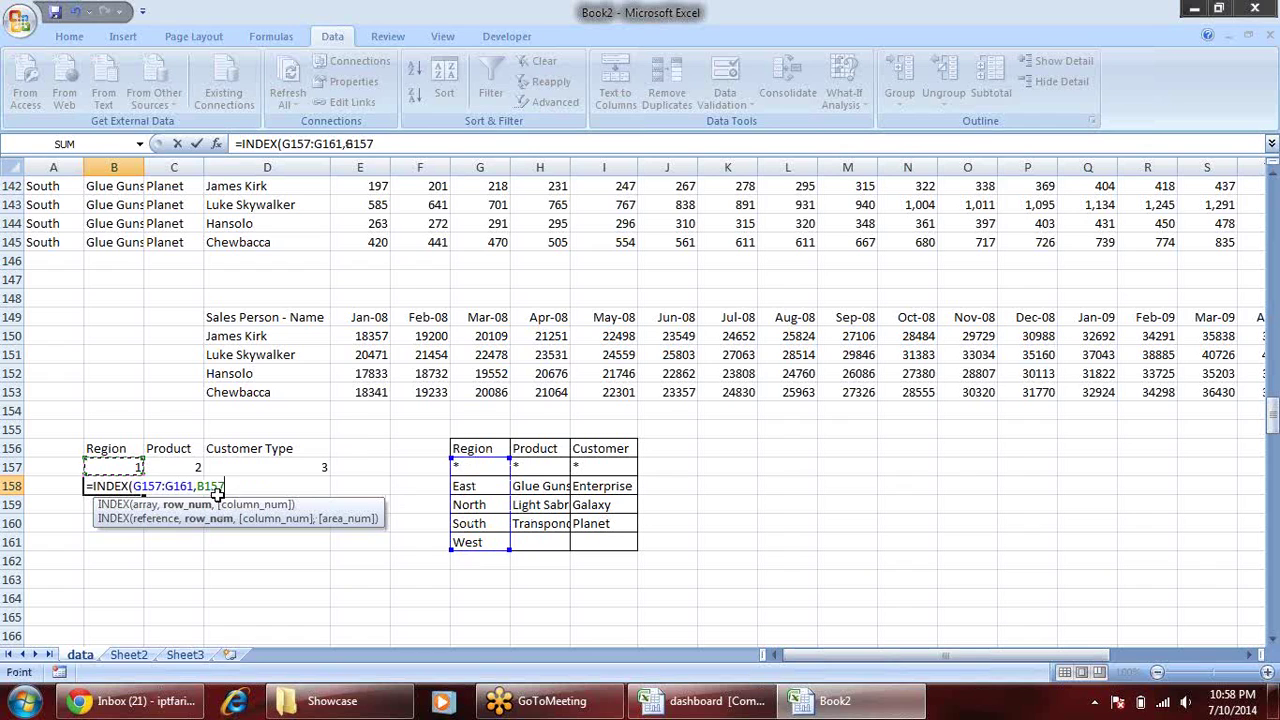
key("Return")
- Fill the lookup formula right to D158, returning *, Glue Guns and Galaxy
left_click(110, 487)
left_click_drag(146, 492, 331, 487)
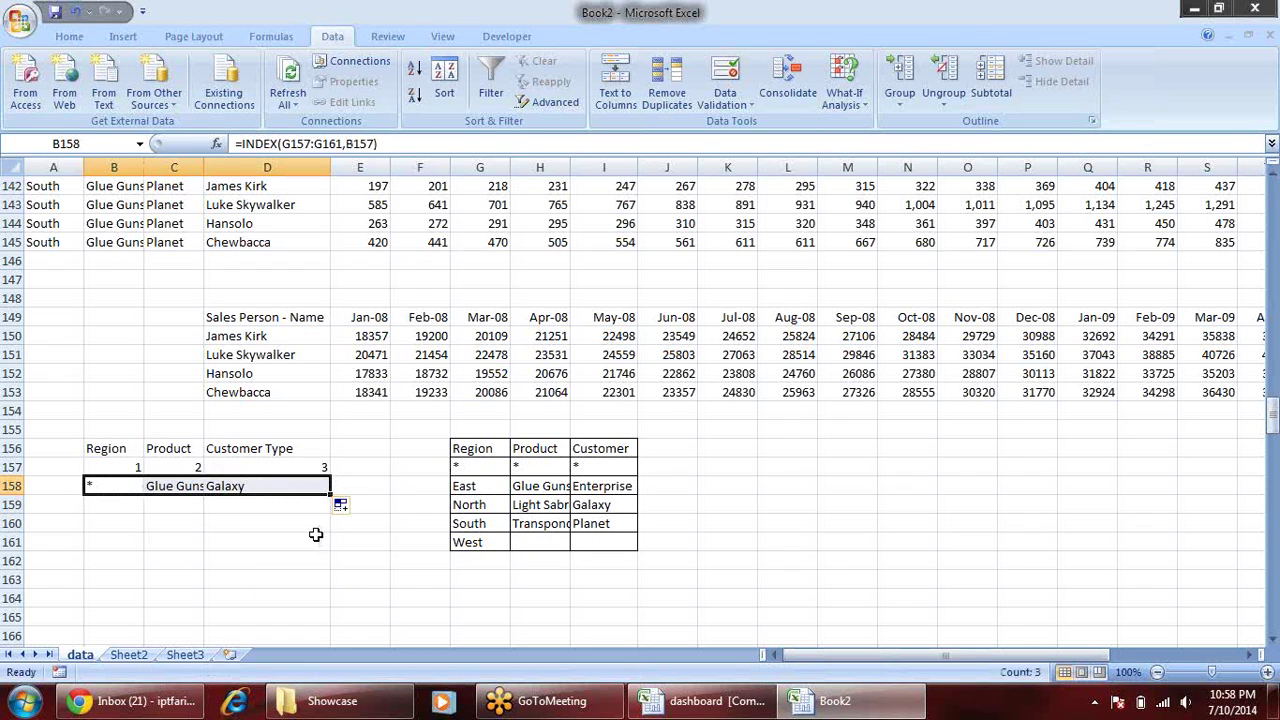
left_click(238, 488)
left_click(168, 492)
left_click(118, 478)
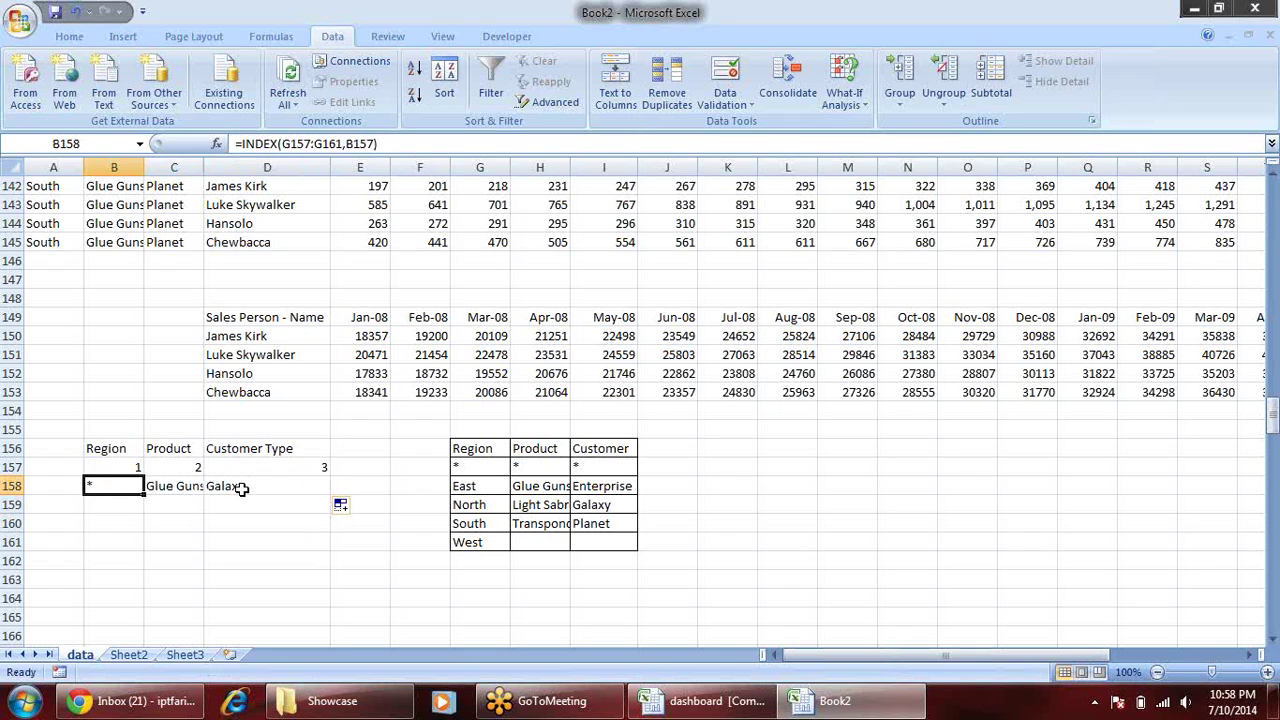
left_click(255, 487)
left_click(168, 486)
left_click(112, 485)
- Set the Product index in C157 to 3 and autofit column C to show Light Sabres
key("ctrl+Tab")
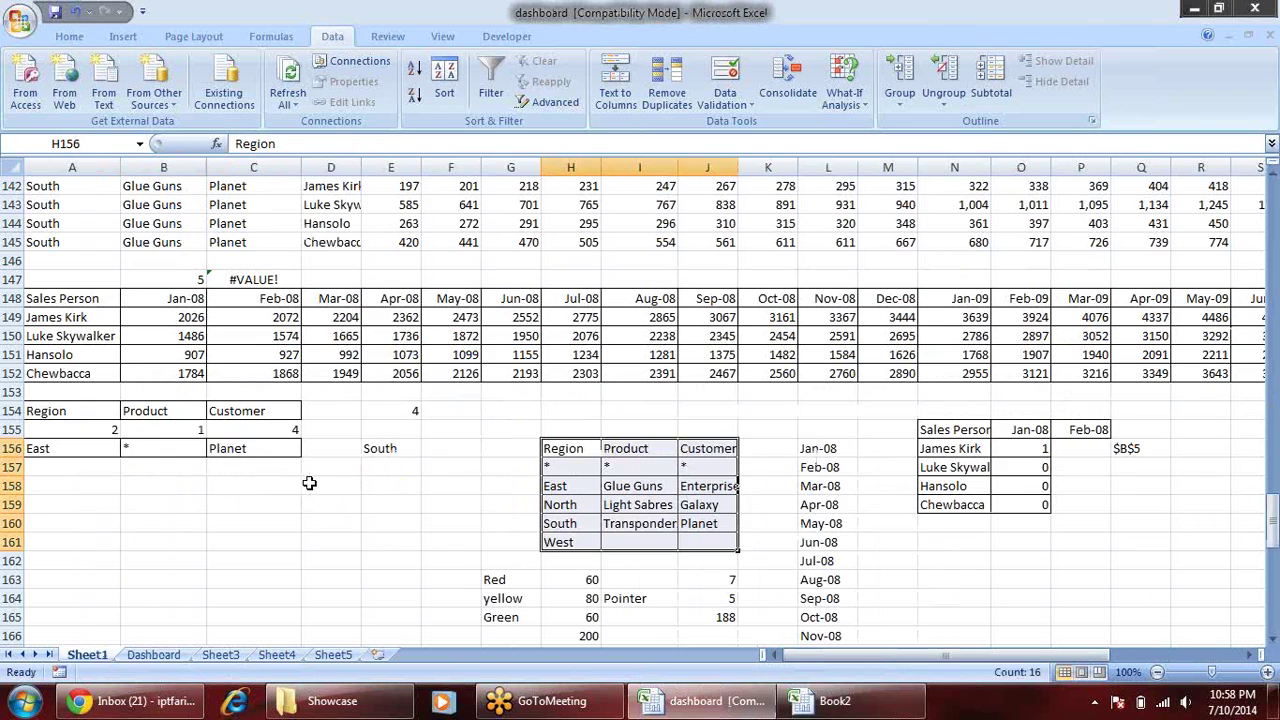
left_click(160, 428)
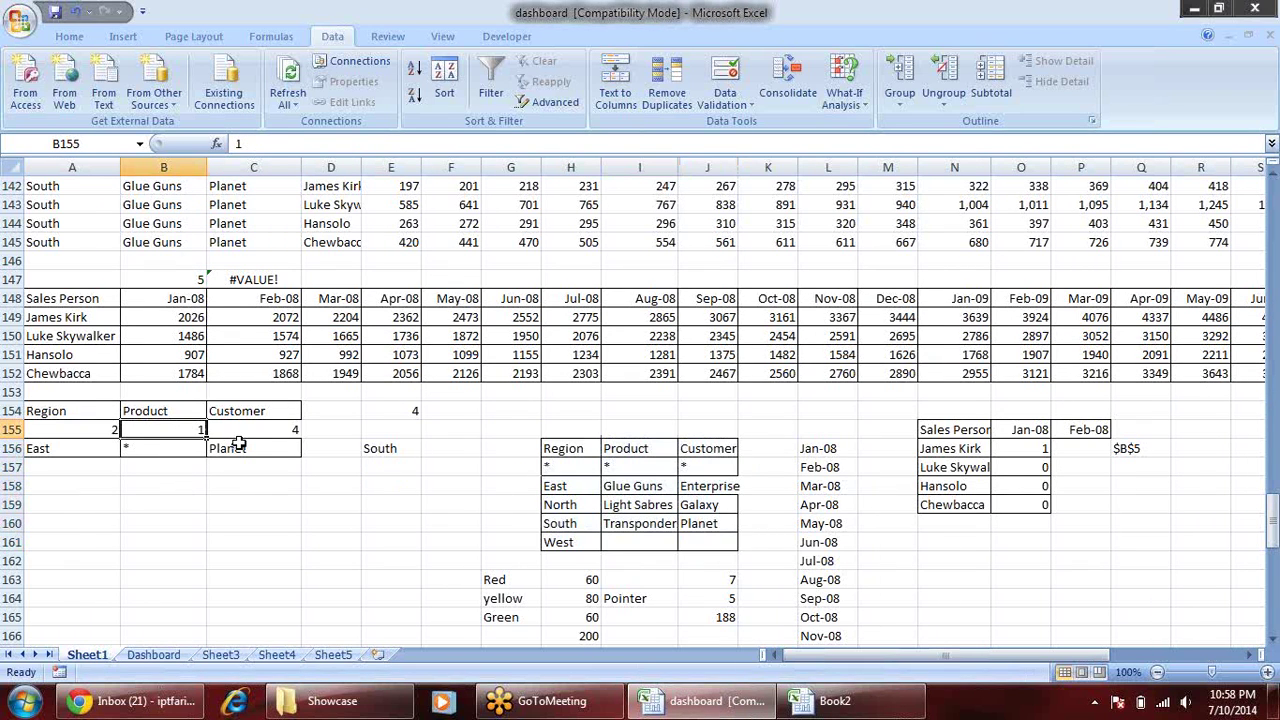
key("ctrl+Tab")
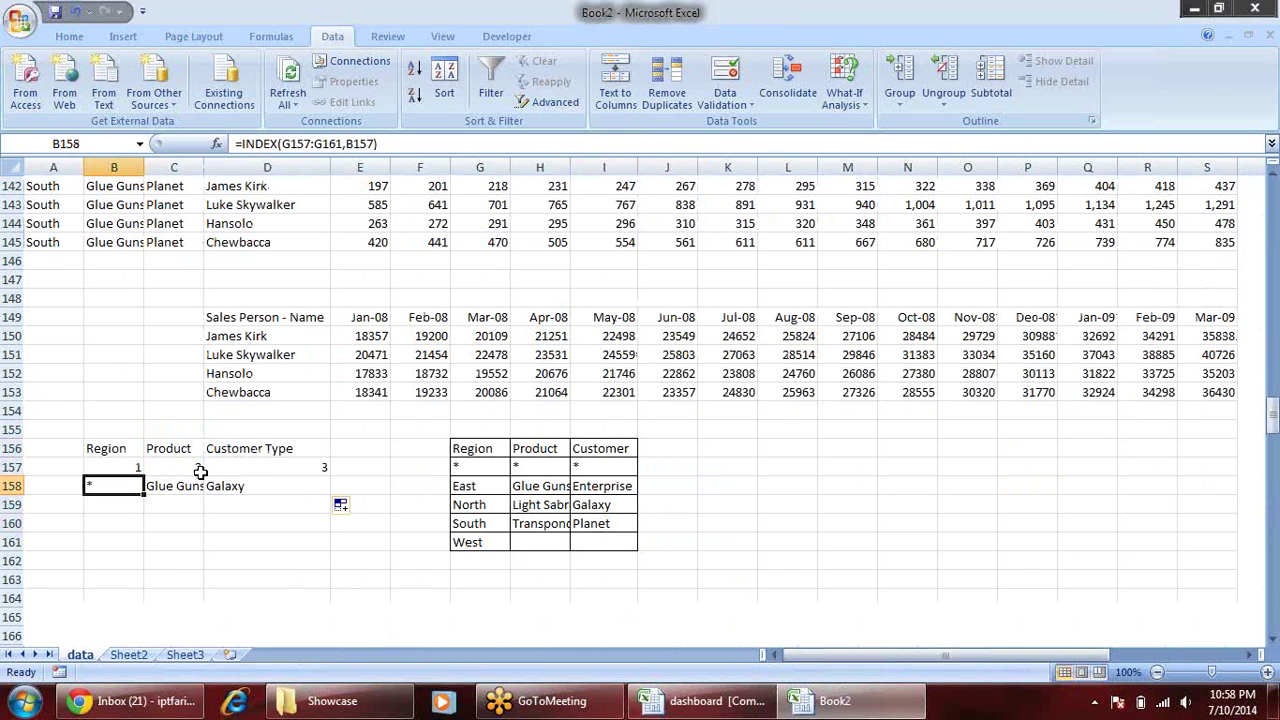
left_click(199, 470)
type("3")
key("Return")
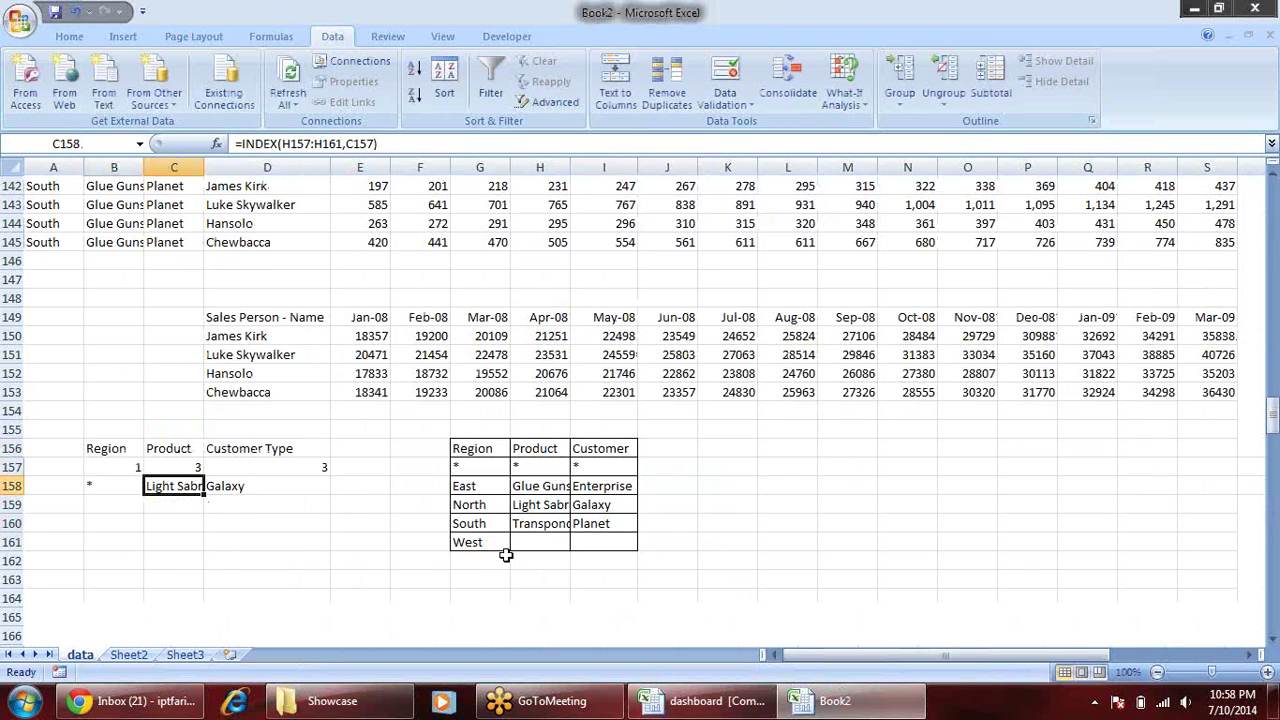
double_click(203, 166)
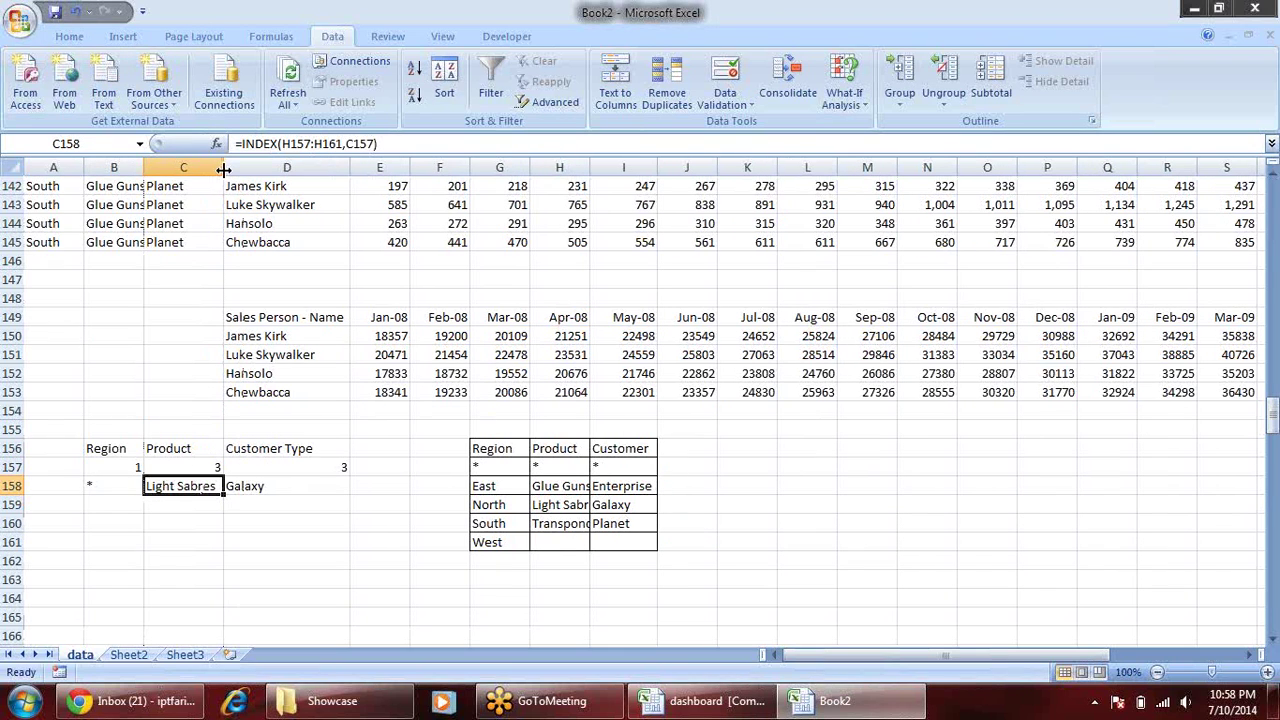
- Set the Customer index in D157 to 4 so D158 shows Planet
left_click(300, 465)
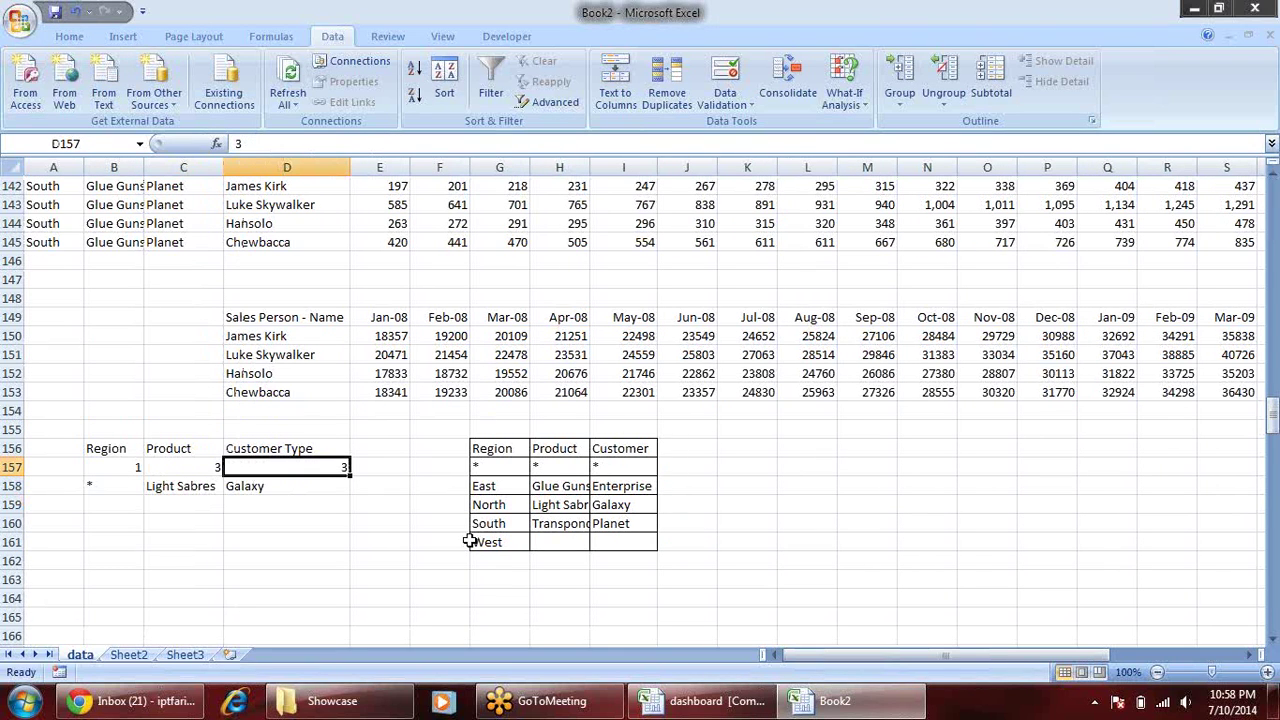
type("5")
key("Return")
key("Up")
type("4")
key("Return")
key("Up")
left_click_drag(516, 470, 508, 541)
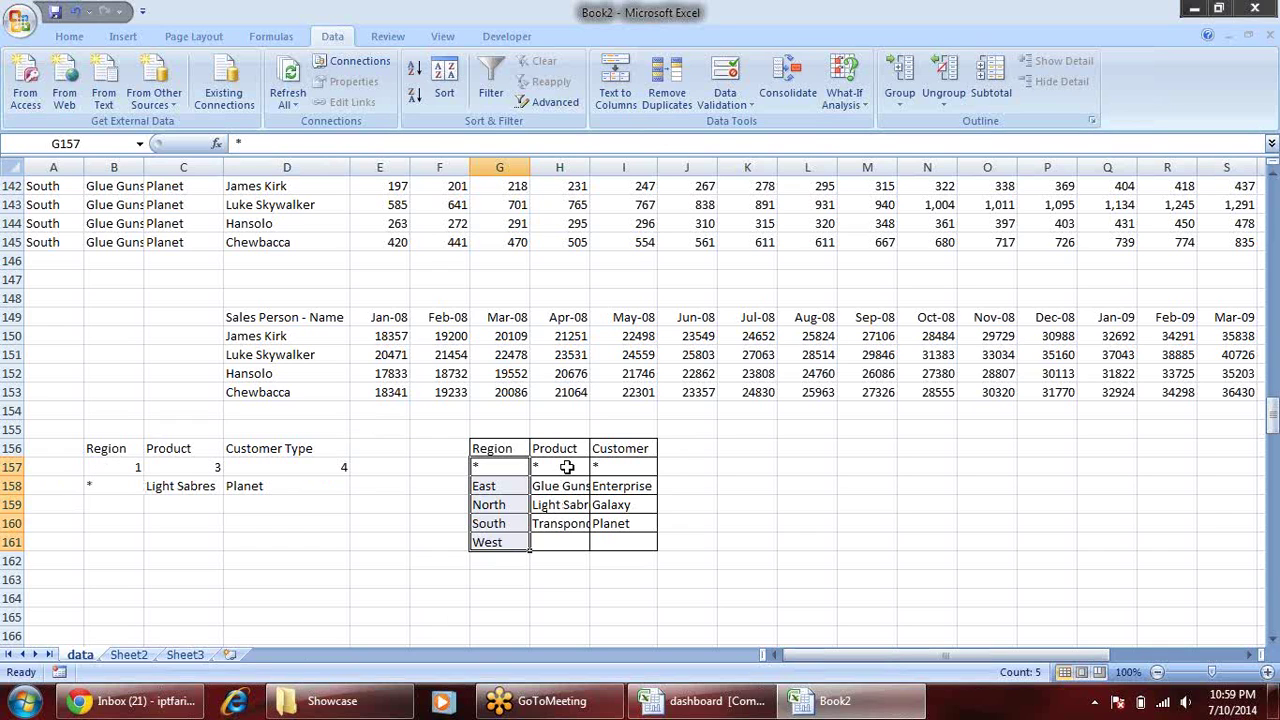
left_click_drag(566, 468, 578, 523)
left_click(205, 486)
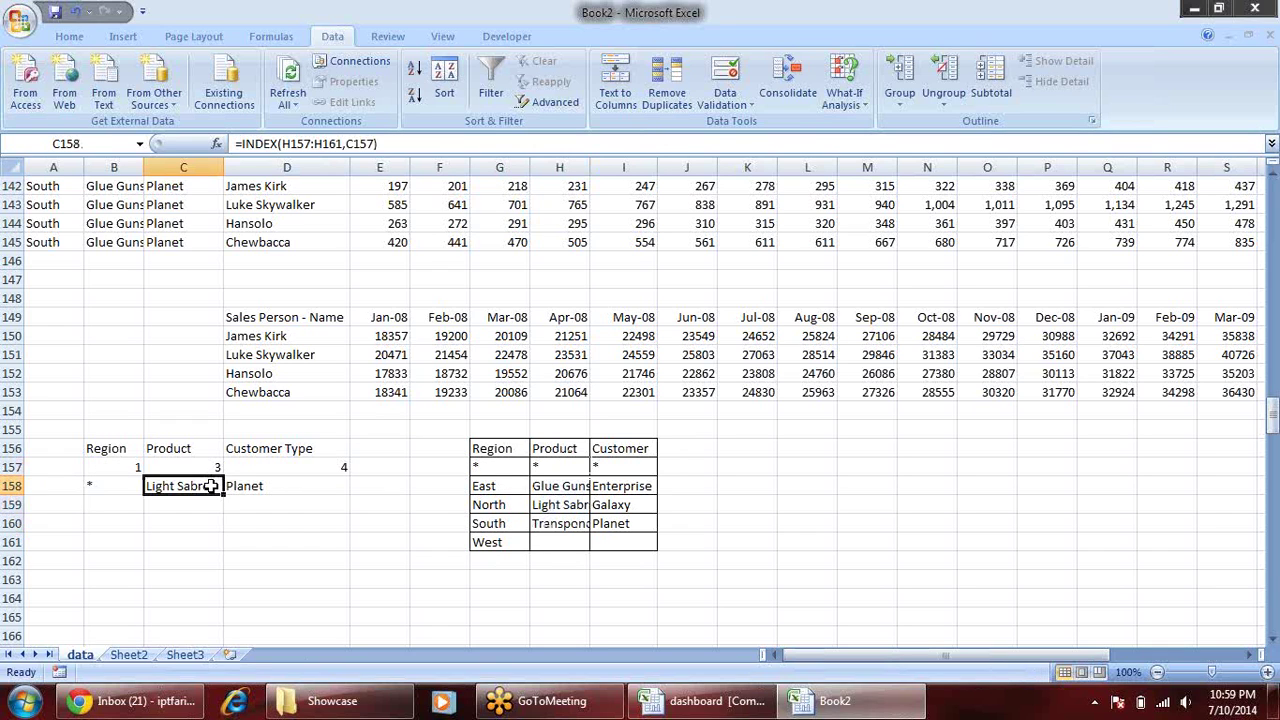
double_click(205, 486)
mouse_move(599, 476)
left_mouse_down()
mouse_move(214, 468)
mouse_move(570, 502)
left_mouse_up()
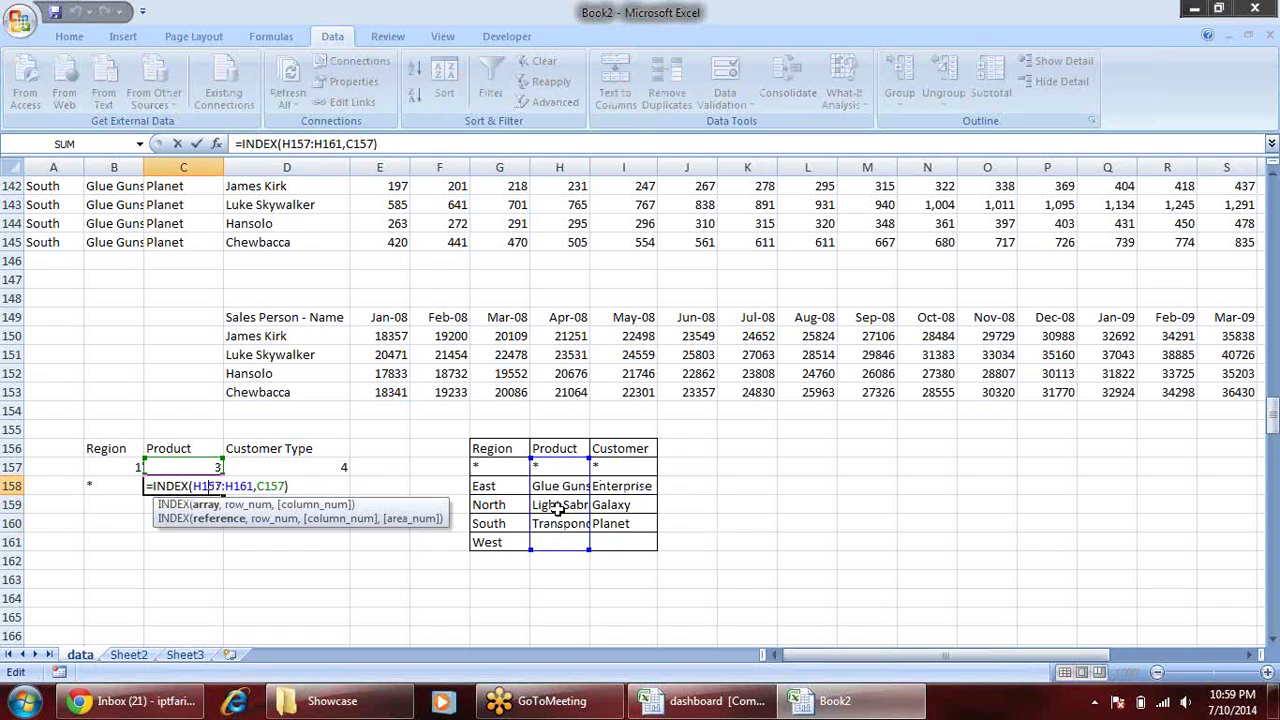
key("Return")
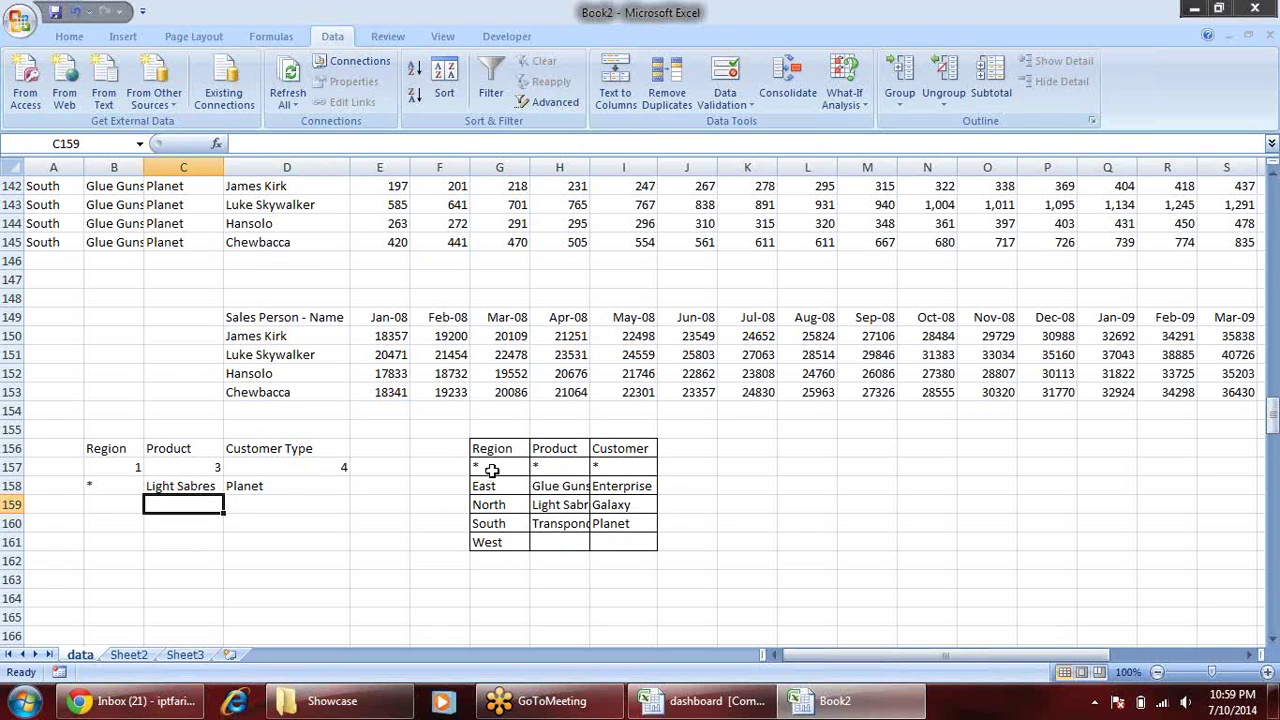
left_click_drag(484, 468, 505, 545)
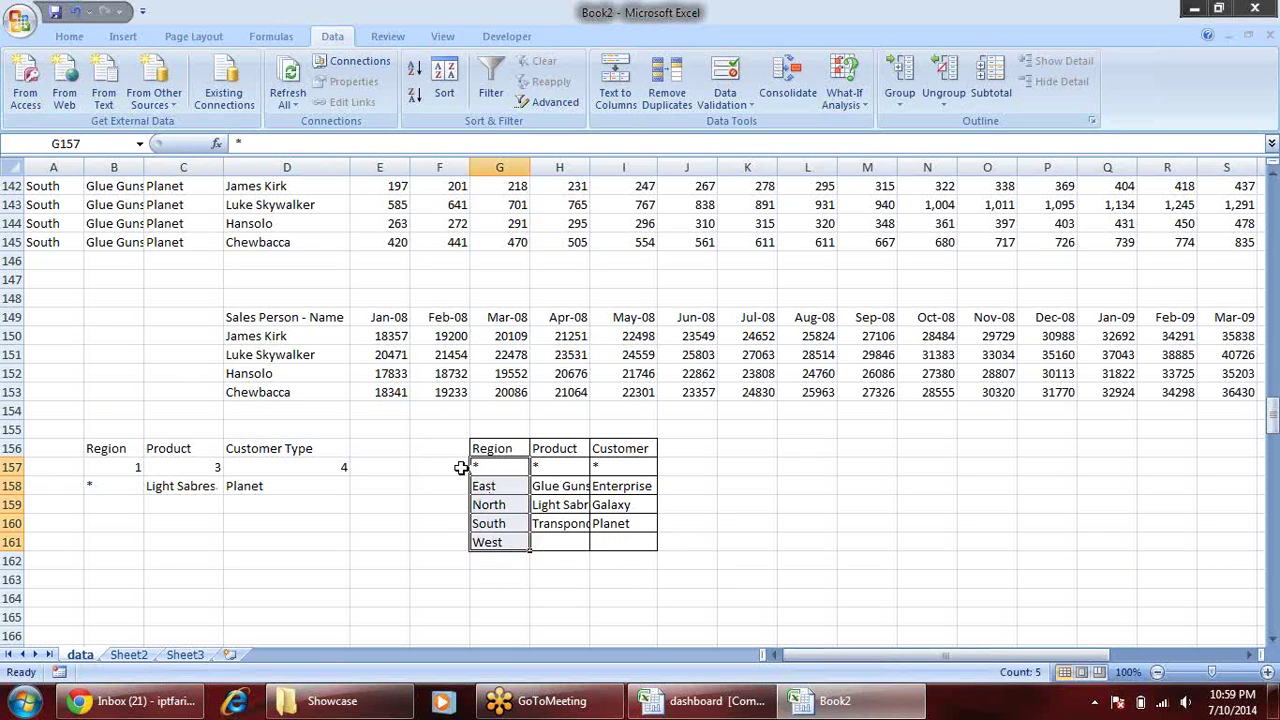
- Number the lookup list rows 1 to 5 in F157:F161
left_click(458, 468)
type("1 2 3 4 5")
key("Return")
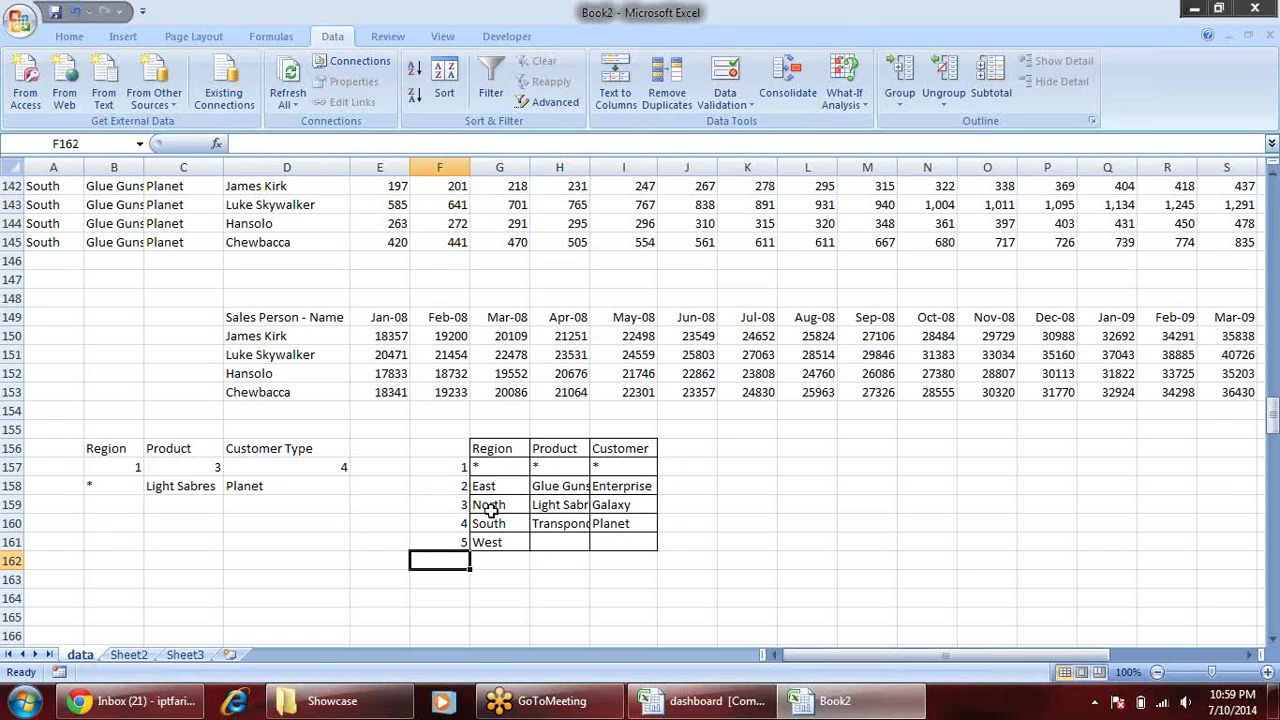
left_click(448, 470)
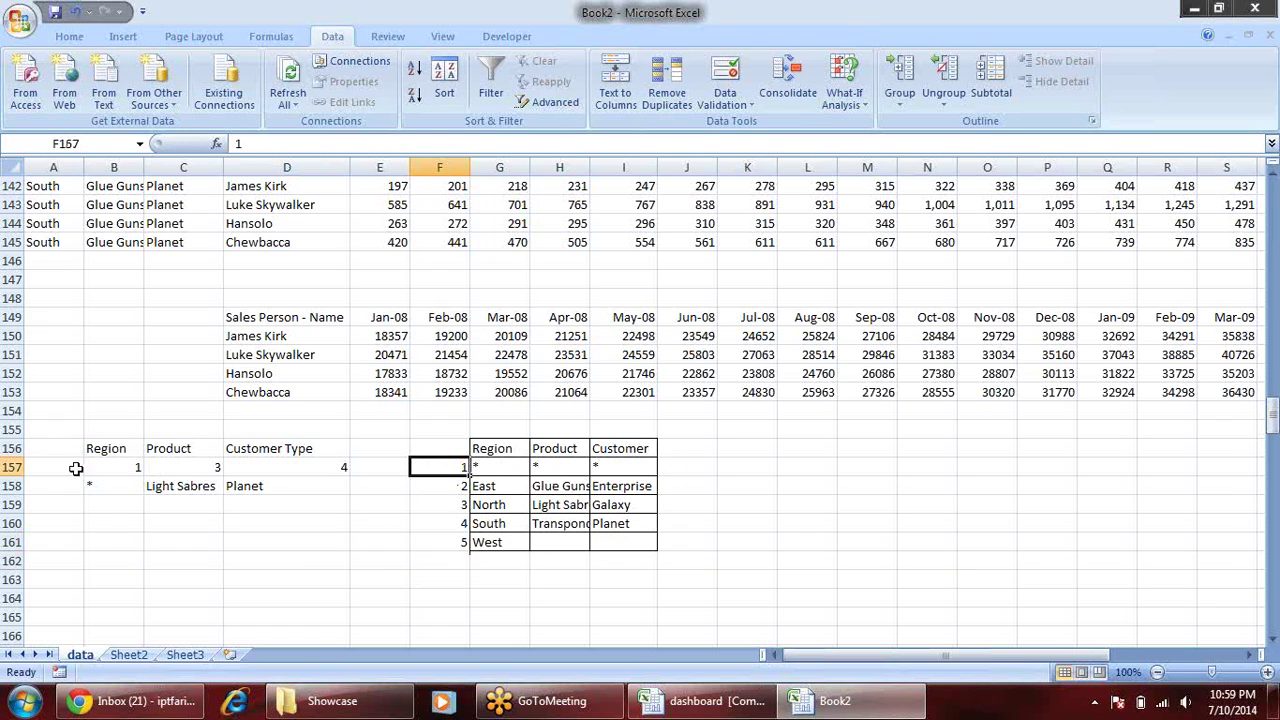
- Review the Region and Product INDEX formulas in B158 and C158, leaving them unchanged
left_click(114, 486)
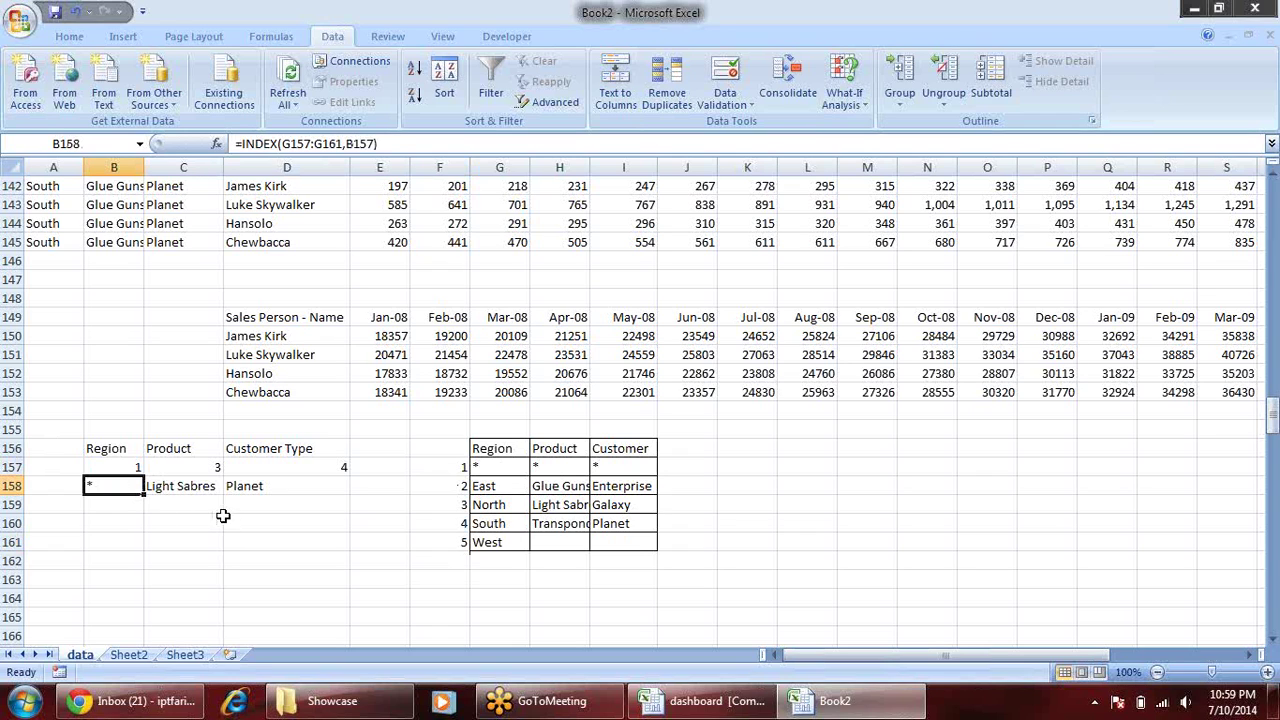
double_click(138, 486)
left_click(165, 486)
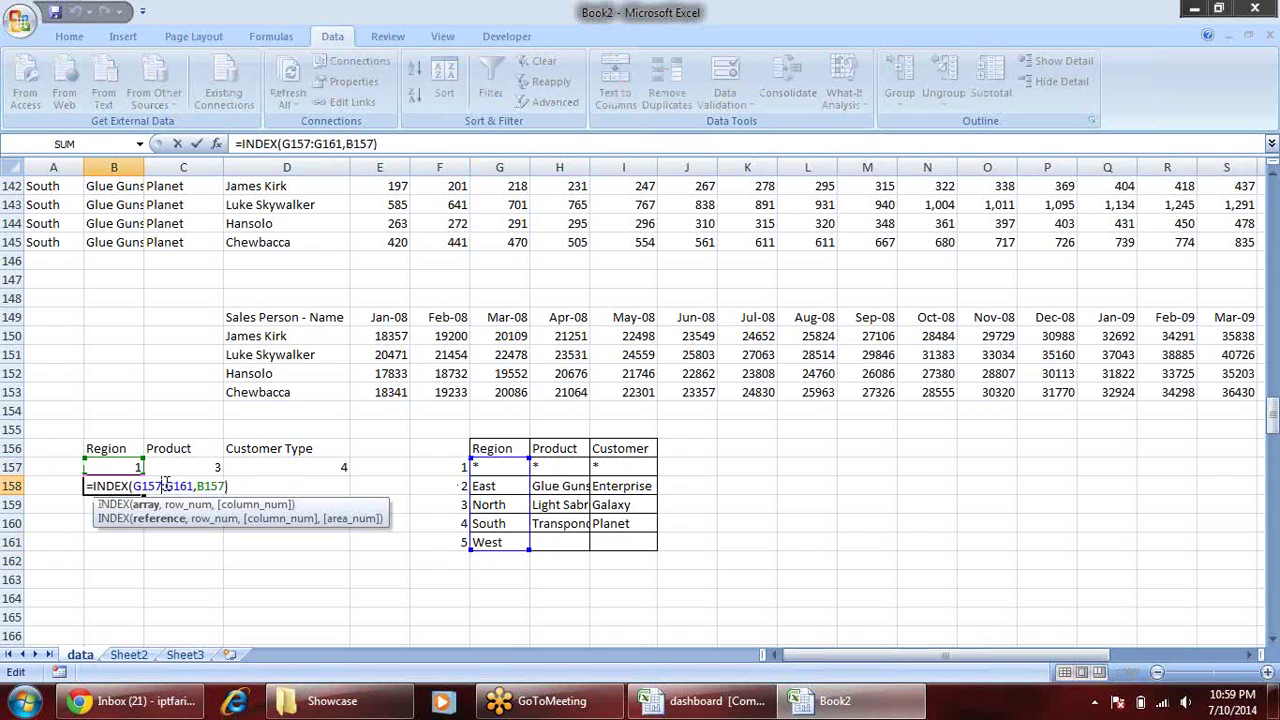
left_click(146, 505)
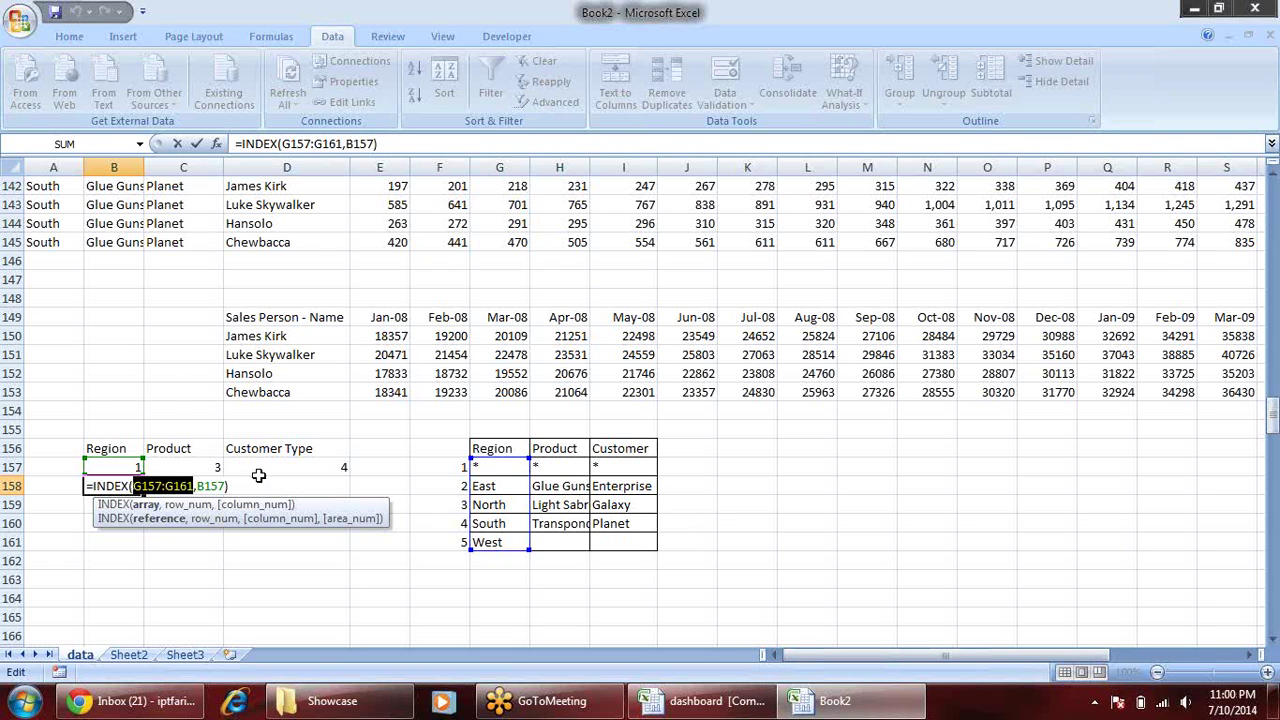
left_click(206, 505)
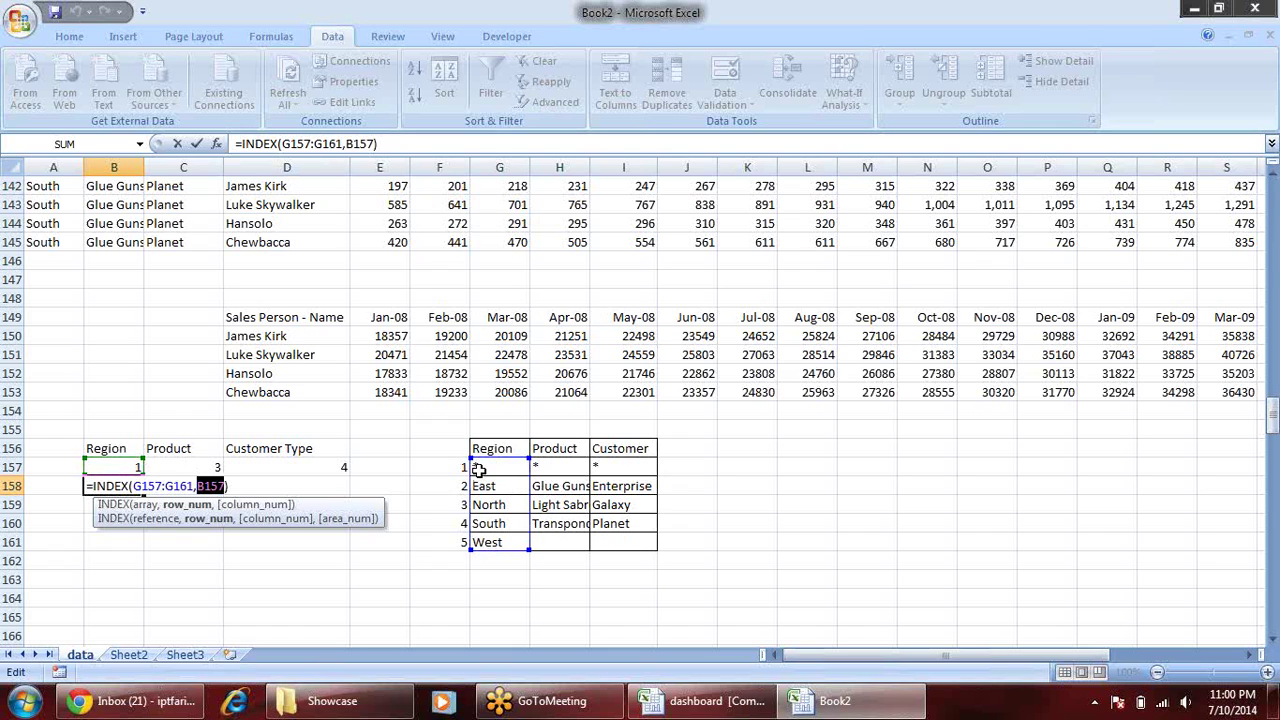
key("Return")
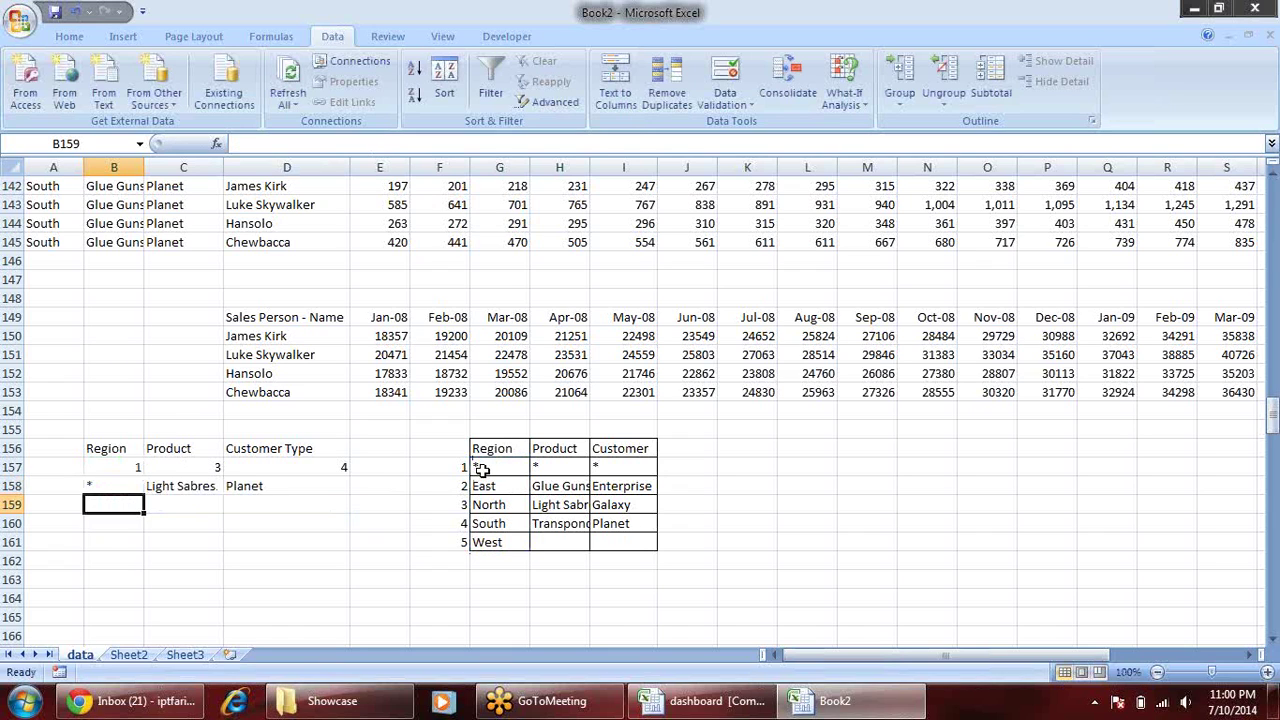
key("Up")
key("Right")
key("F2")
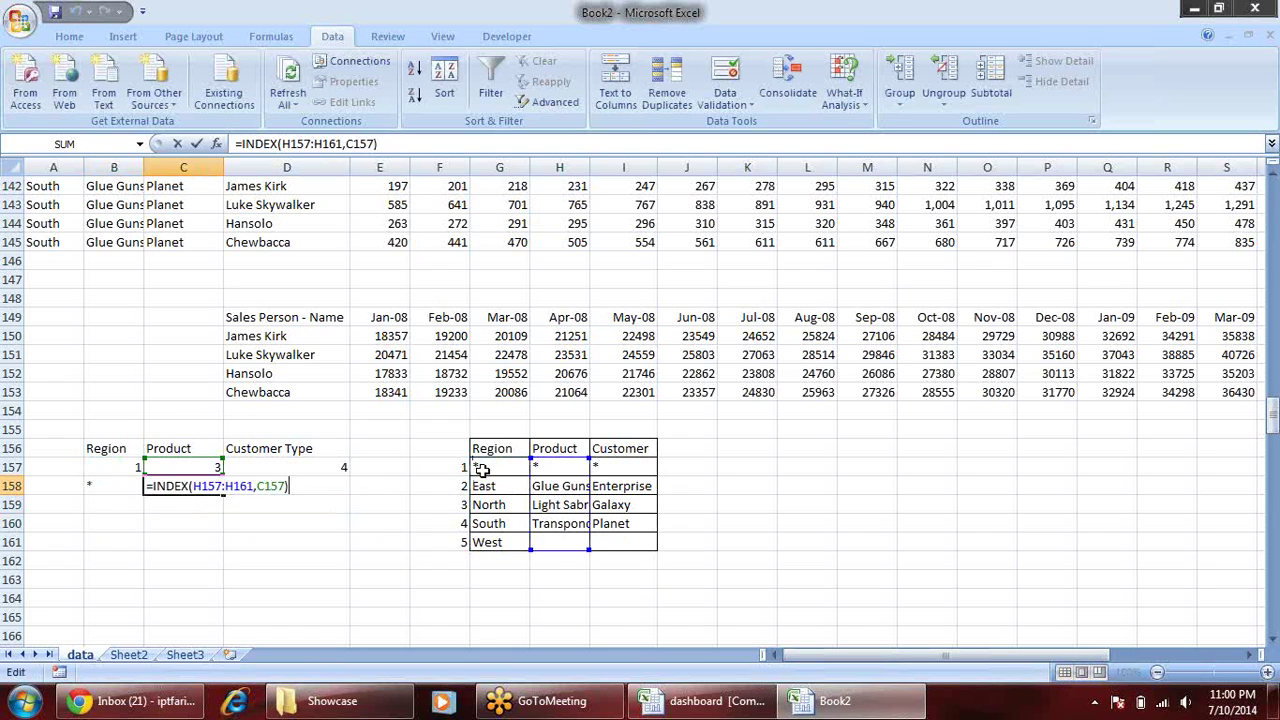
left_click(224, 486)
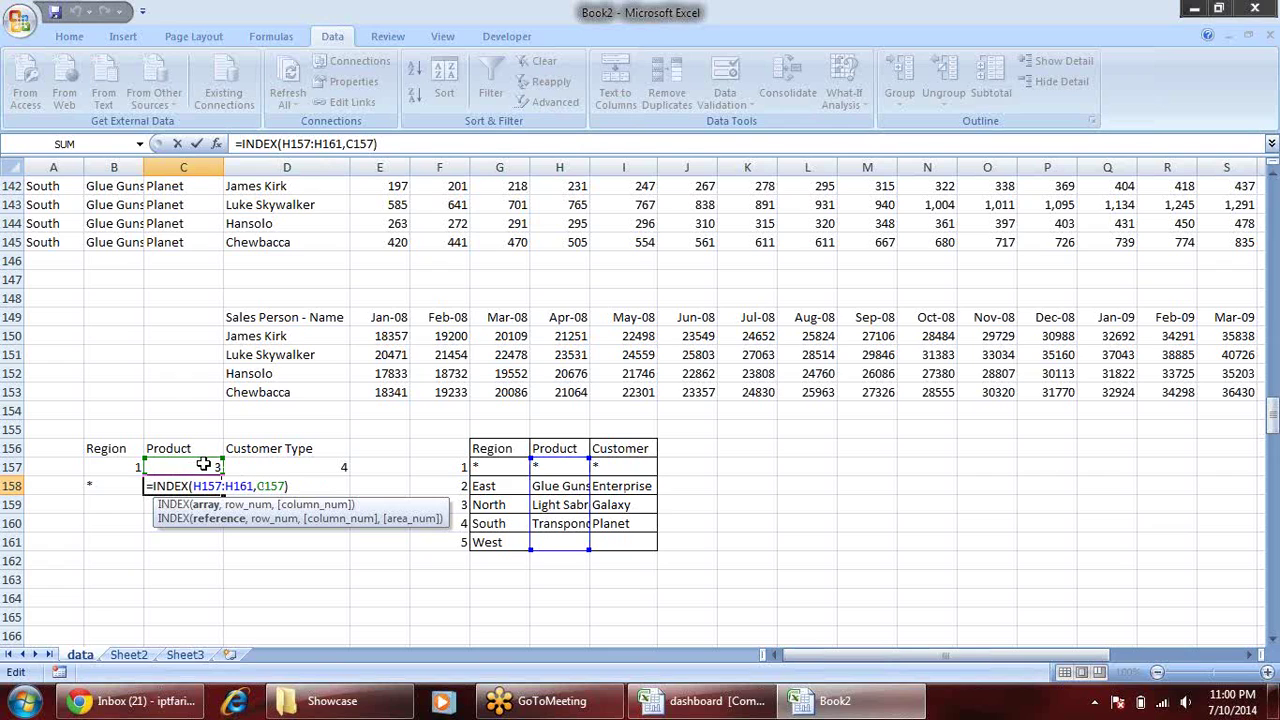
left_click(270, 486)
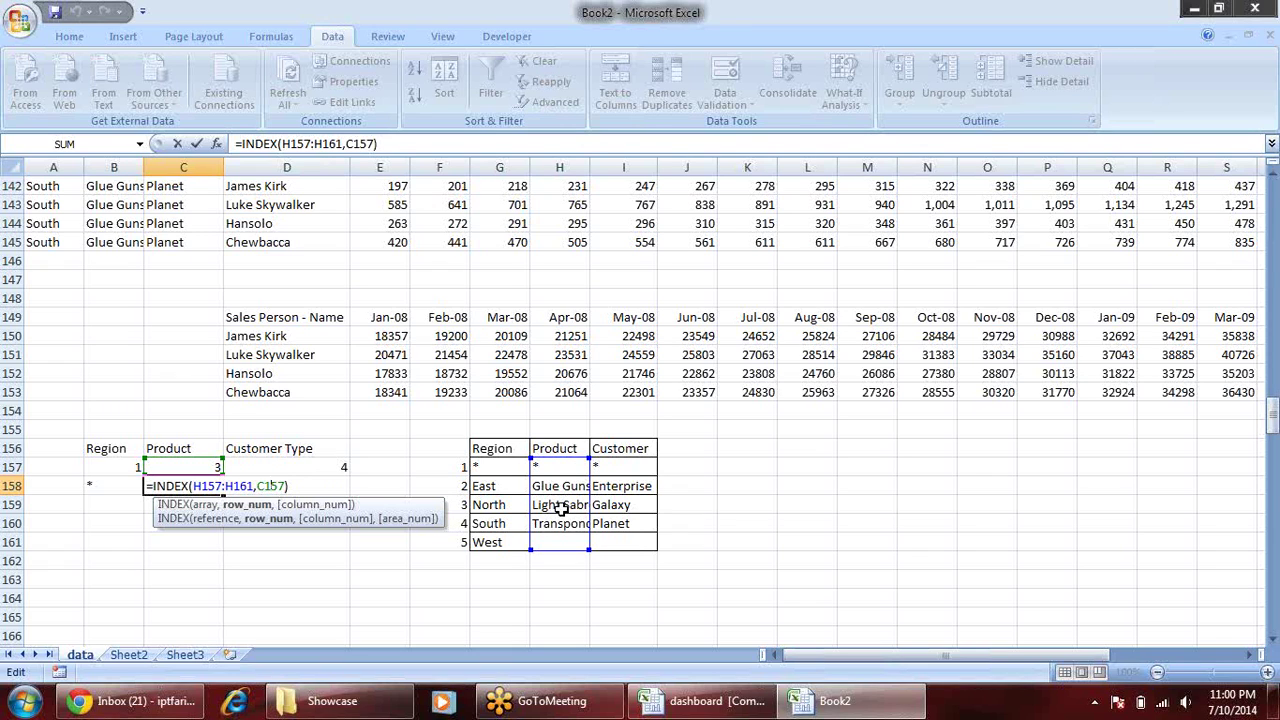
key("ctrl+Return")
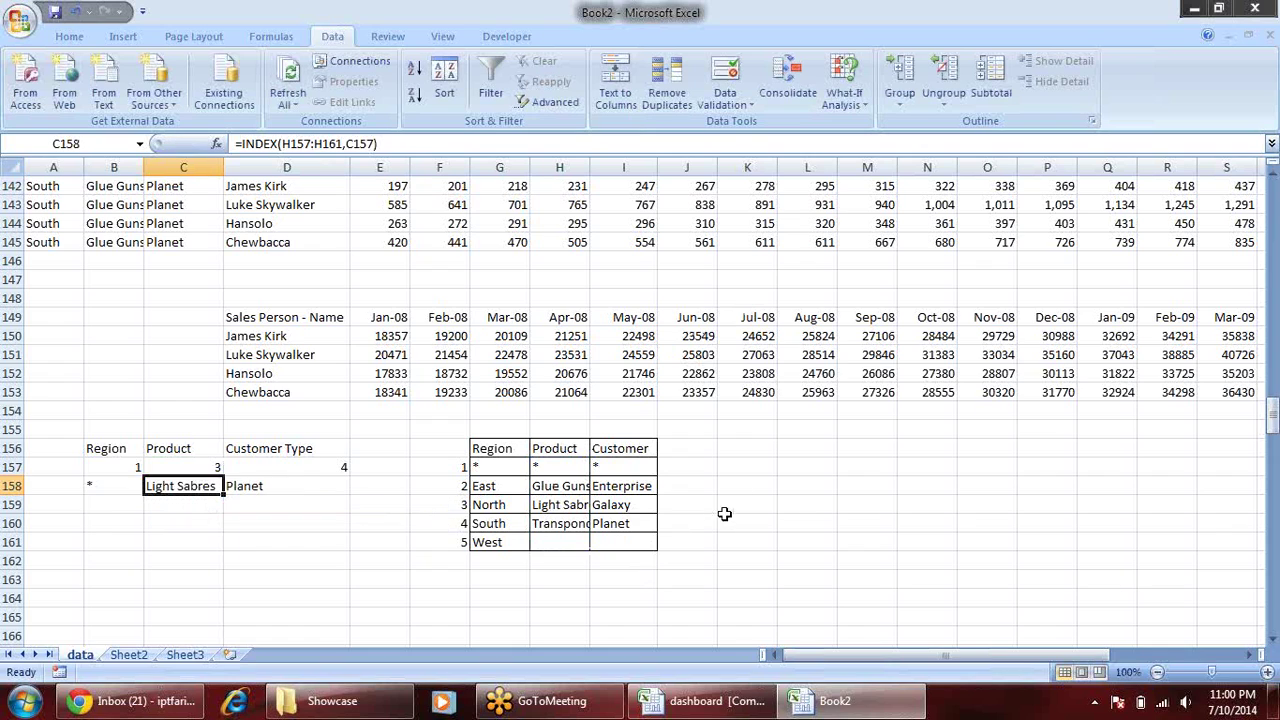
left_click_drag(648, 318, 645, 392)
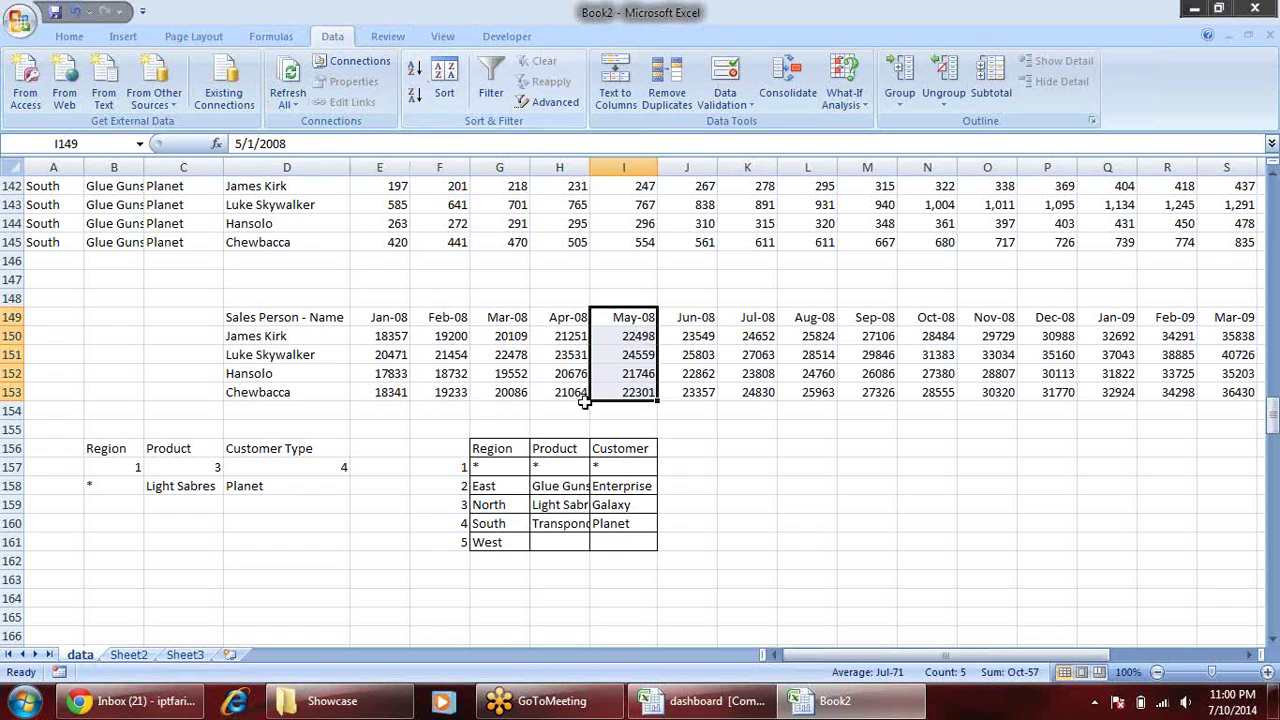
- Check the criteria choices in B156:D158, then open E150's Jan-08 SUMIFS formula for editing
left_click(768, 428)
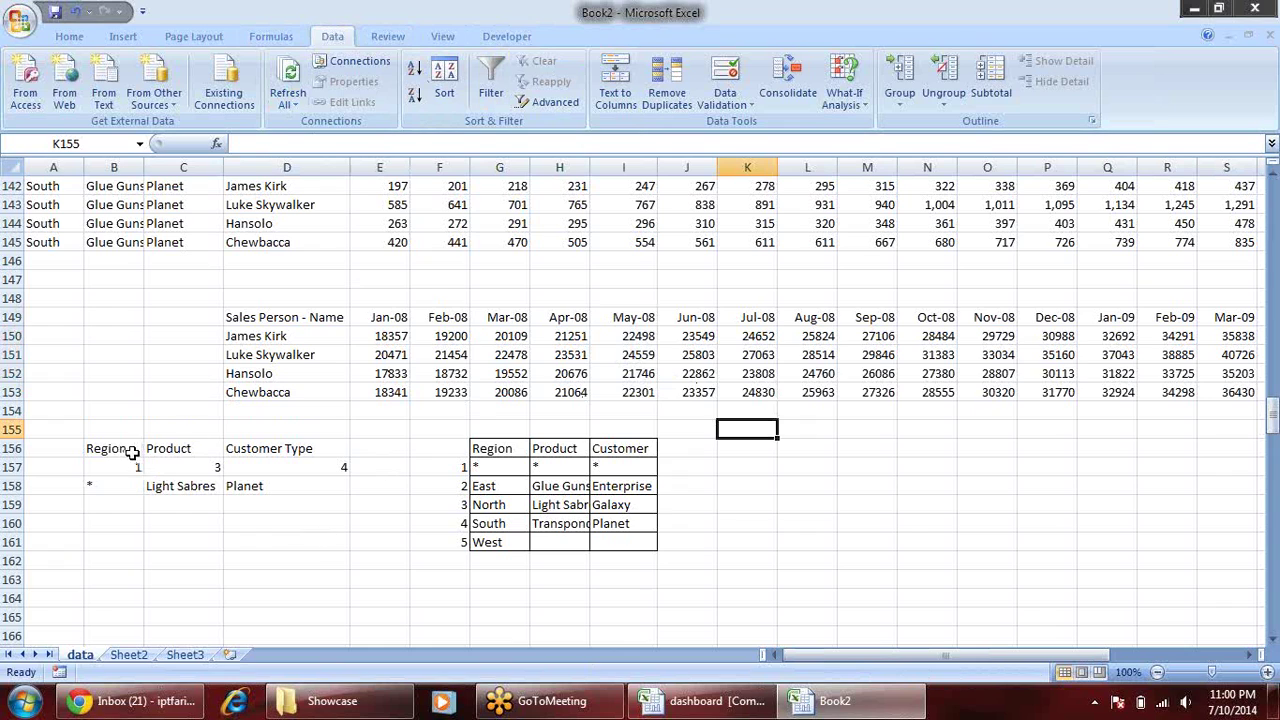
left_click_drag(128, 451, 315, 486)
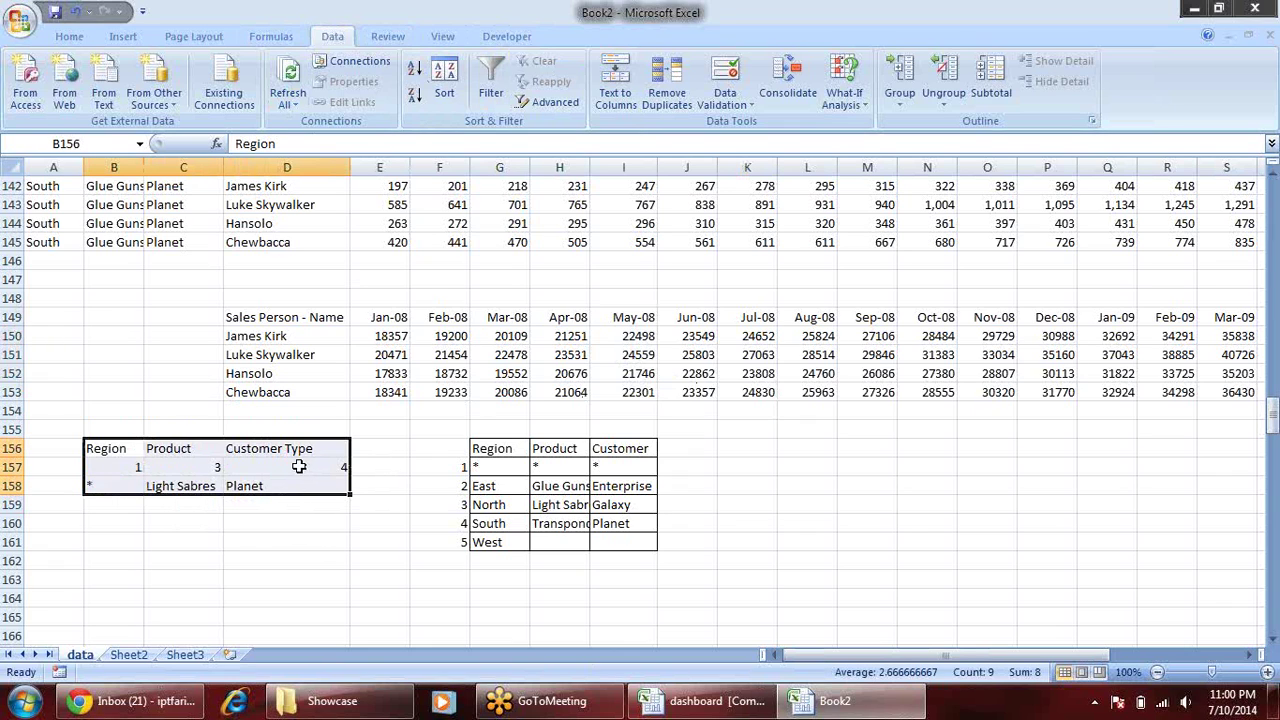
left_click(276, 336)
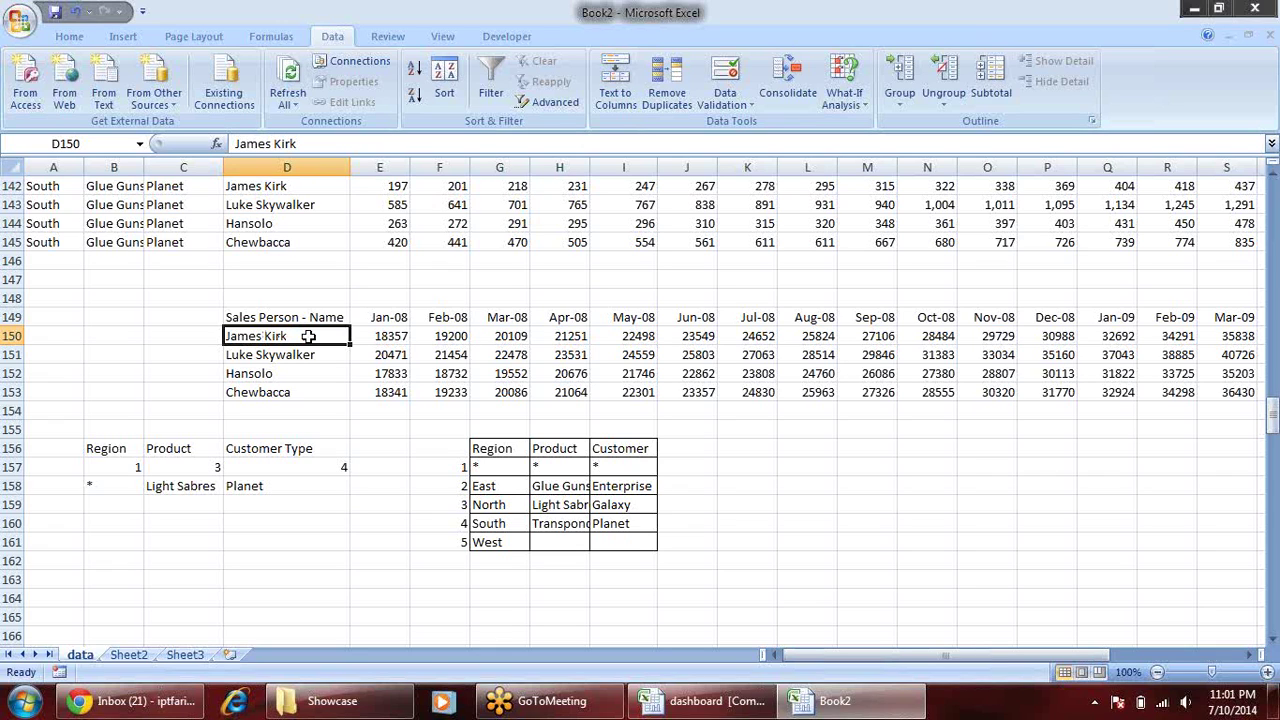
left_click(283, 486)
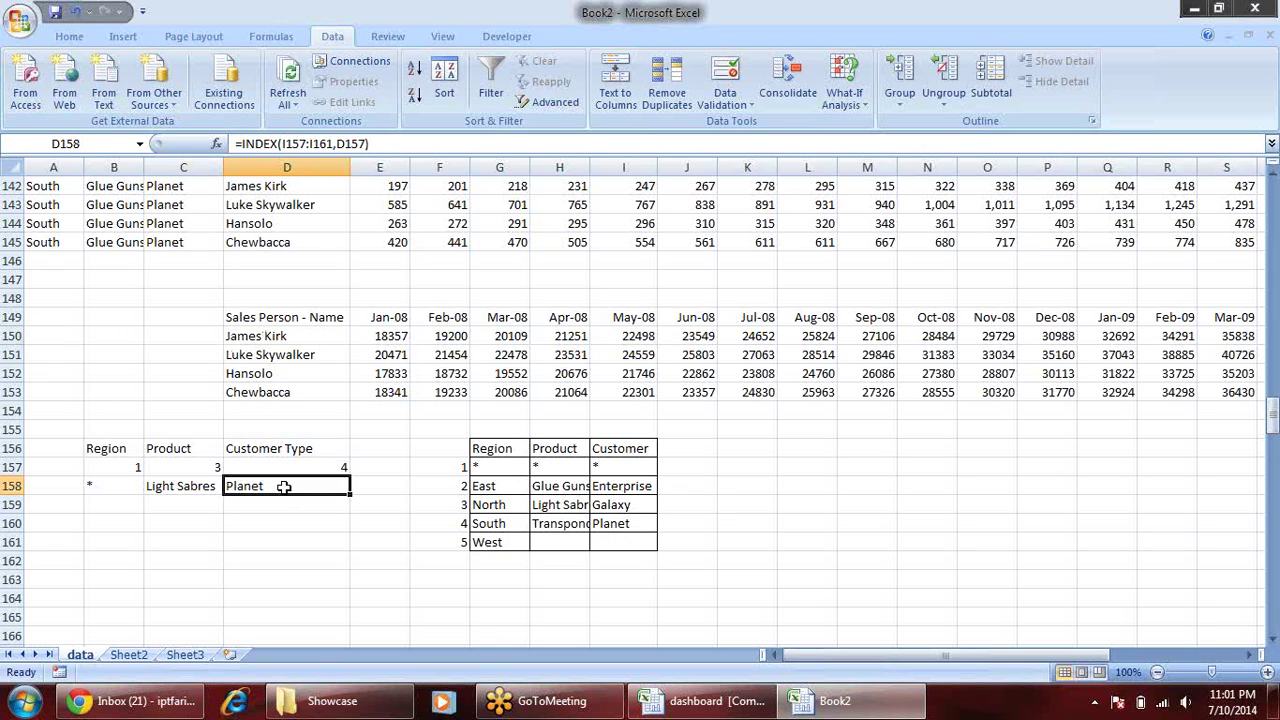
double_click(383, 341)
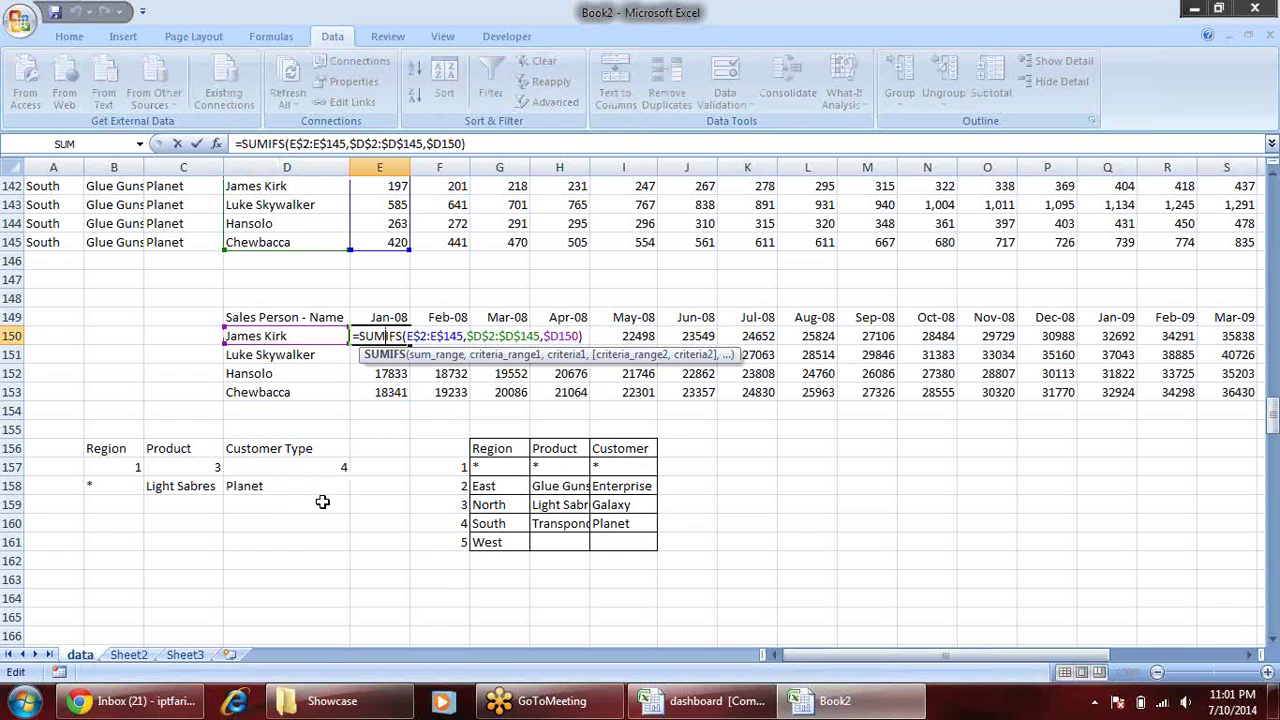
- Add $C$2:$C$145 with $D$158 as a Customer Type criterion to E150's SUMIFS
key("Escape")
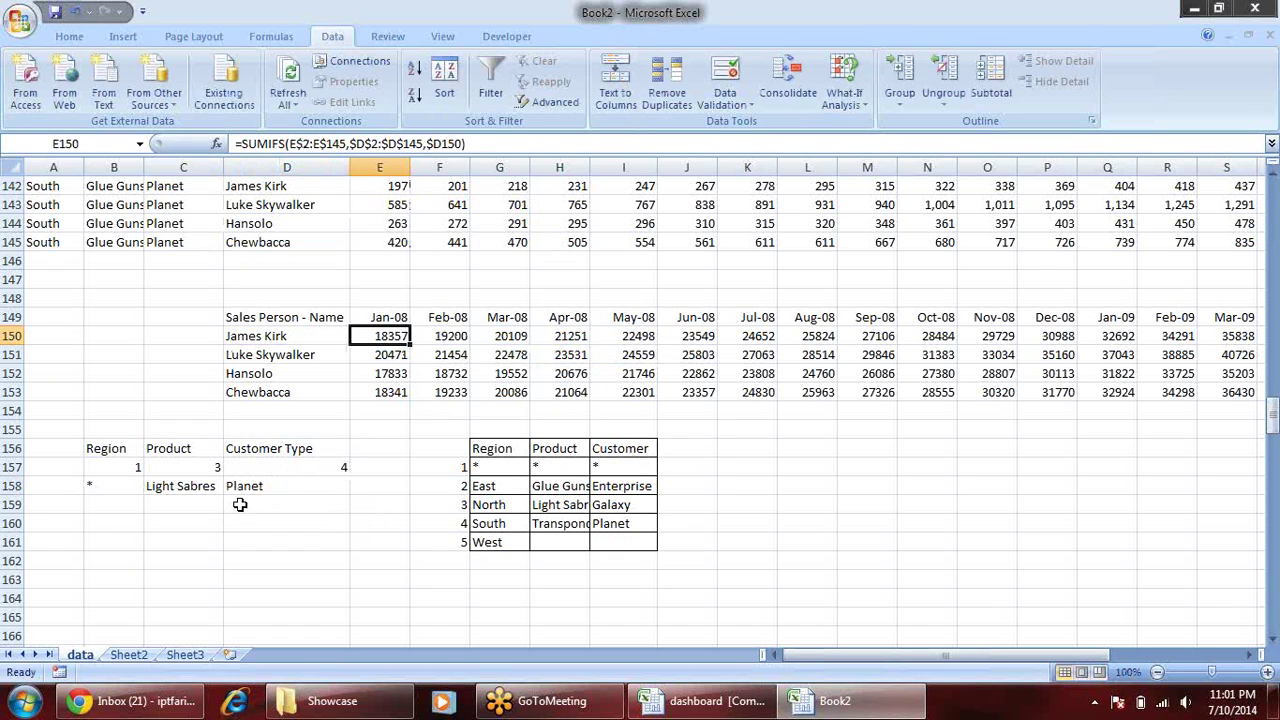
key("F2")
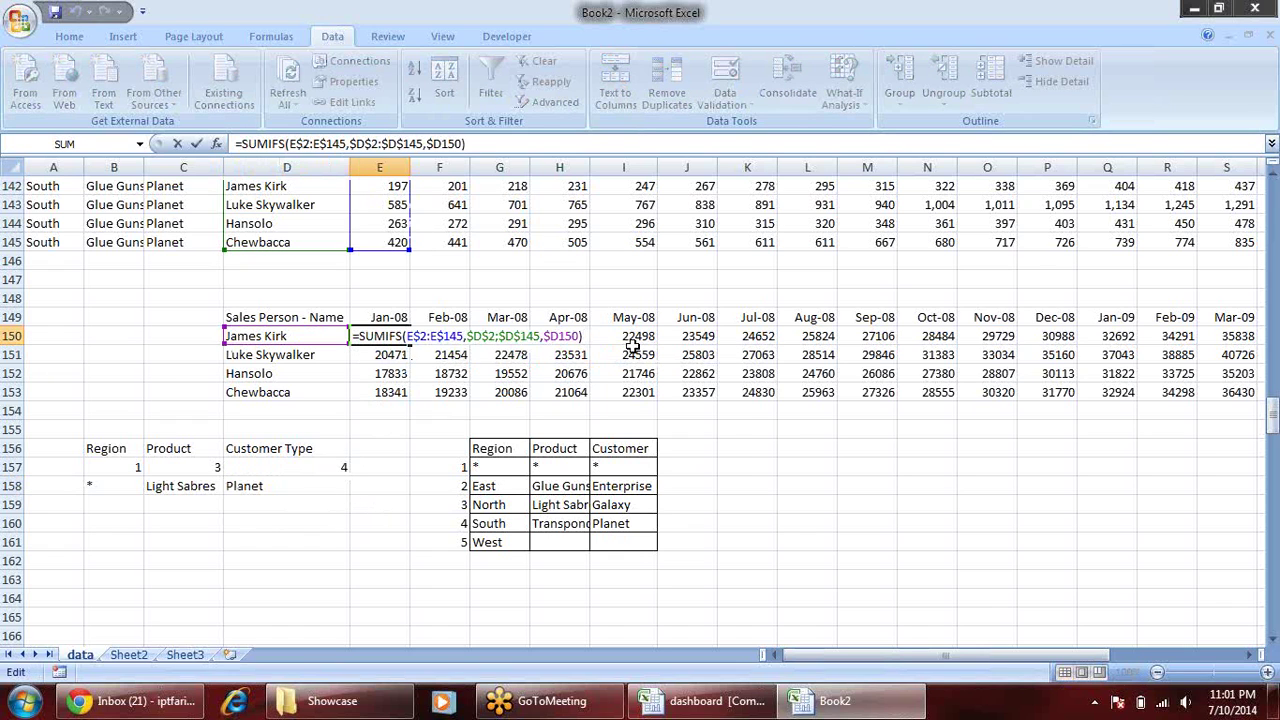
left_click(580, 336)
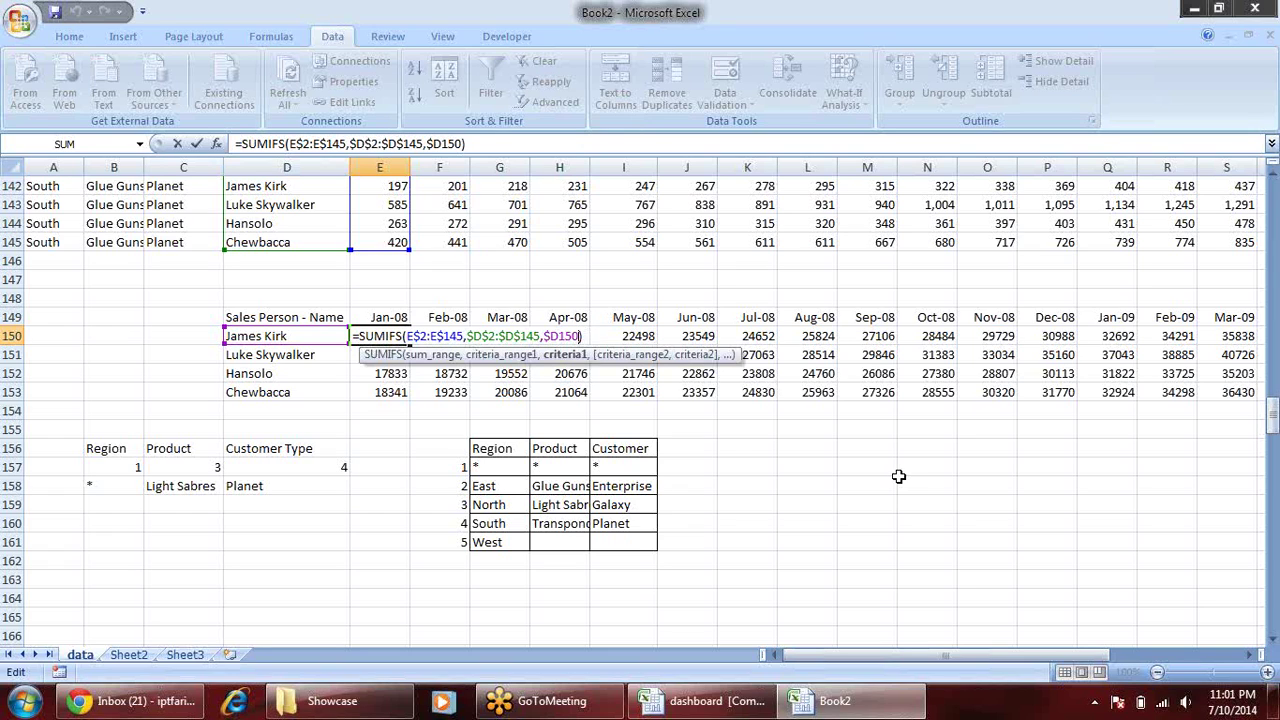
type(",")
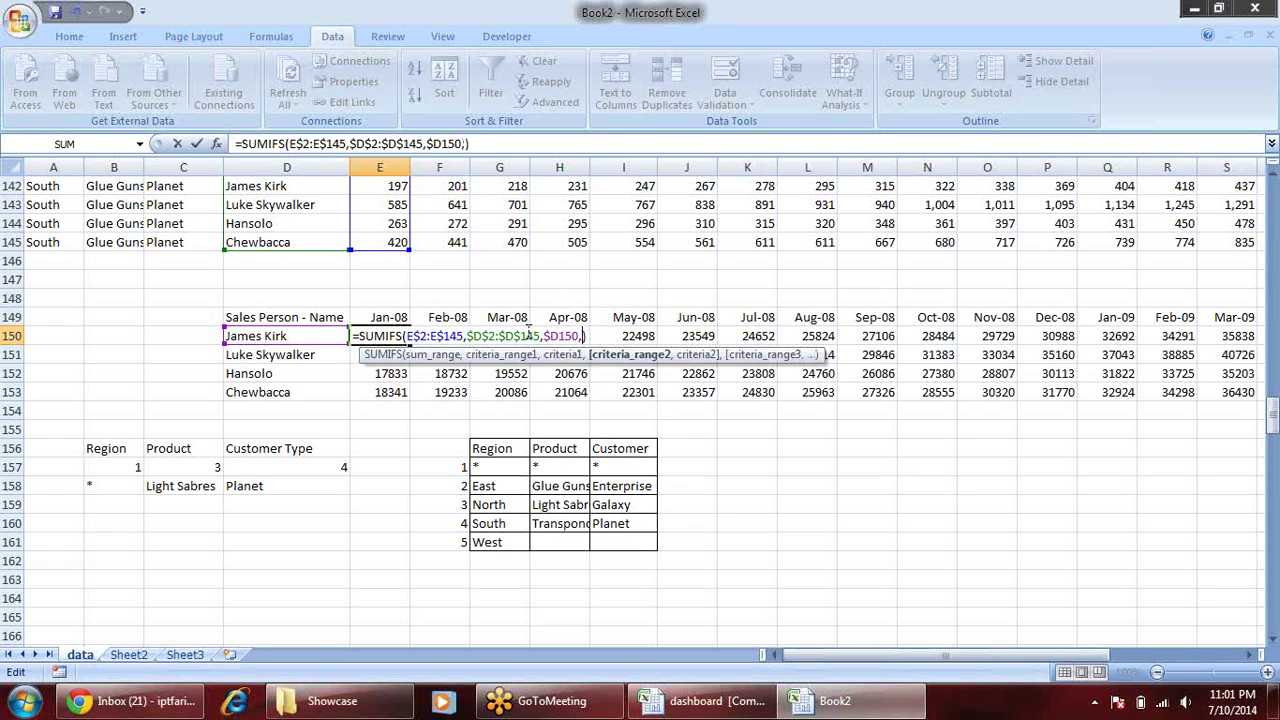
left_click(205, 242)
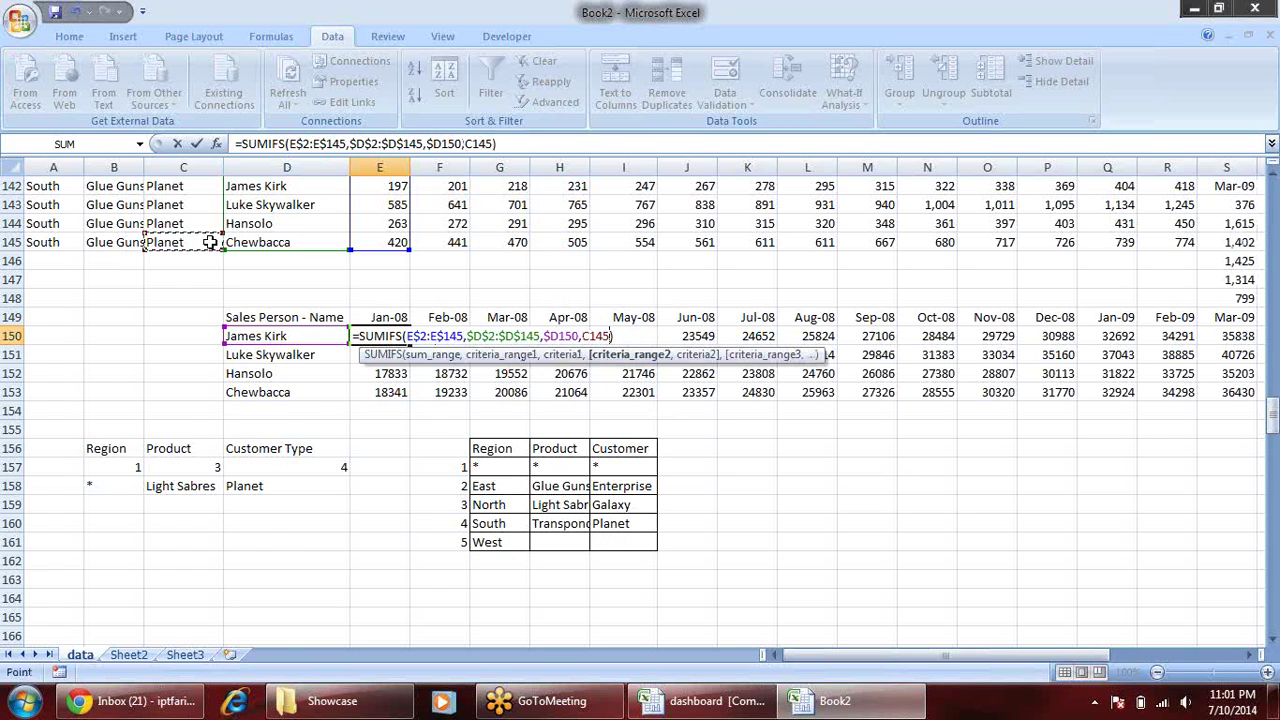
key("ctrl+shift+Up")
key("shift+Down")
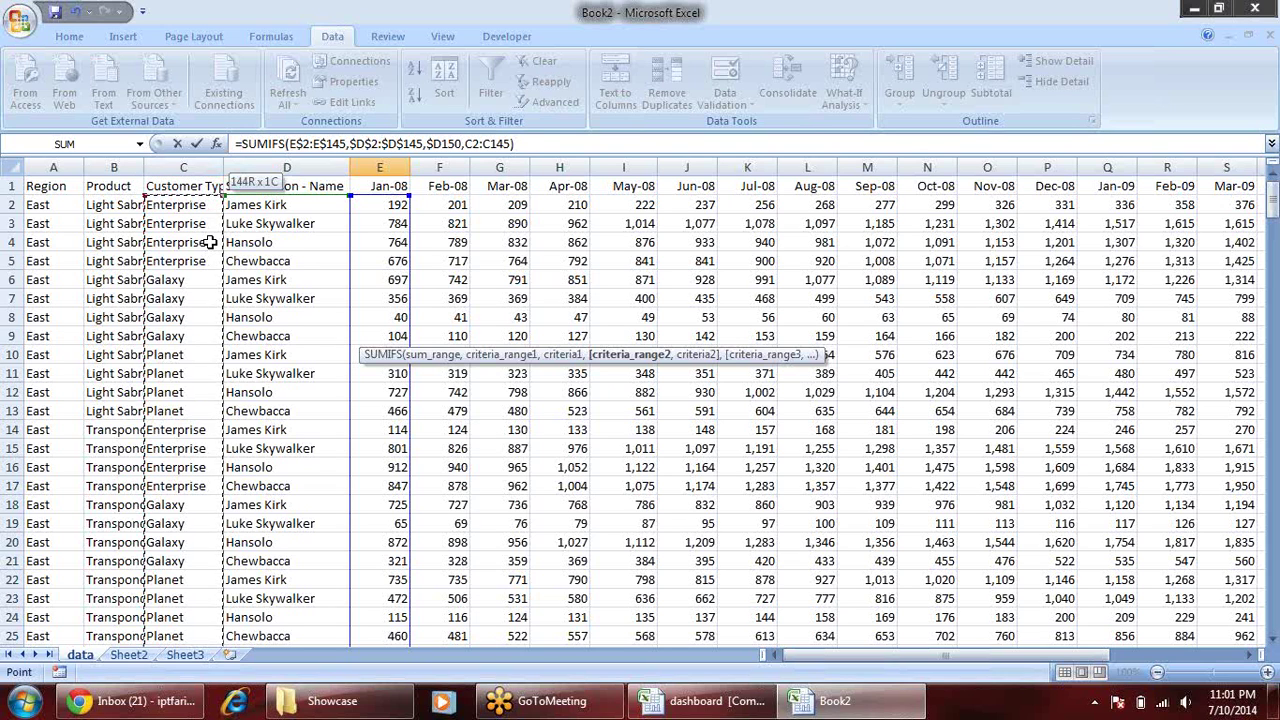
key("ctrl+BackSpace")
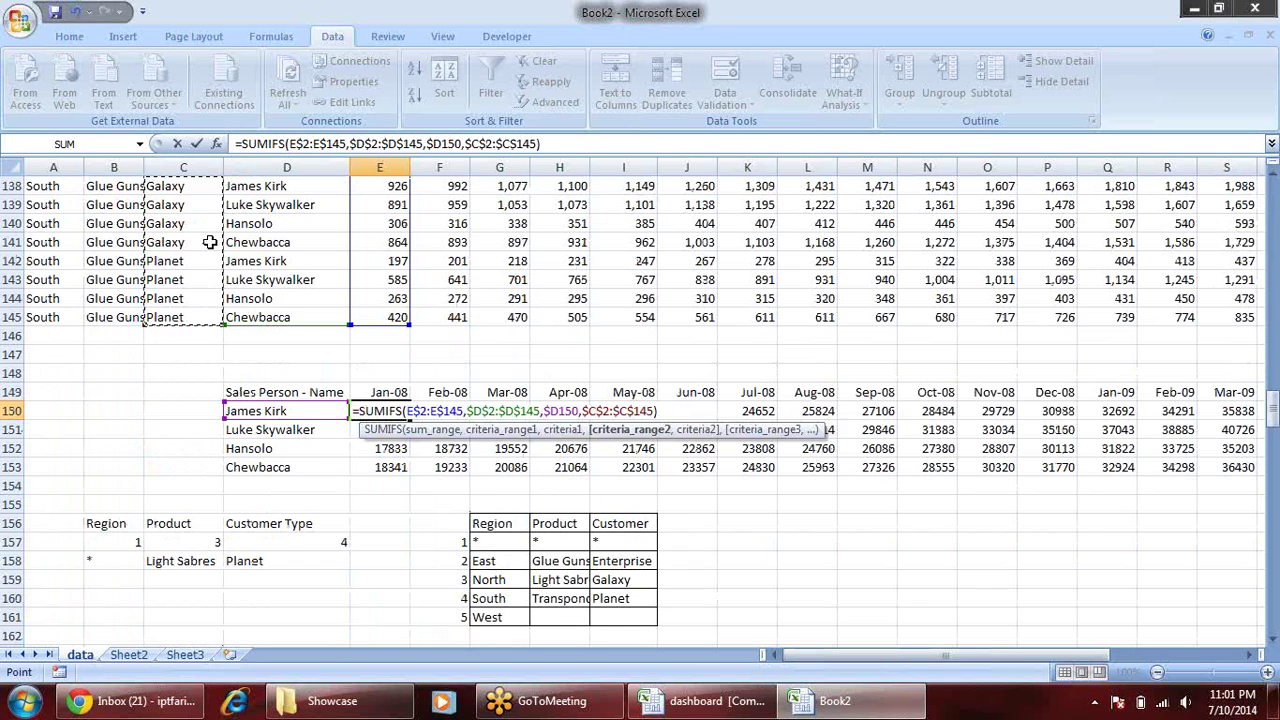
type(",")
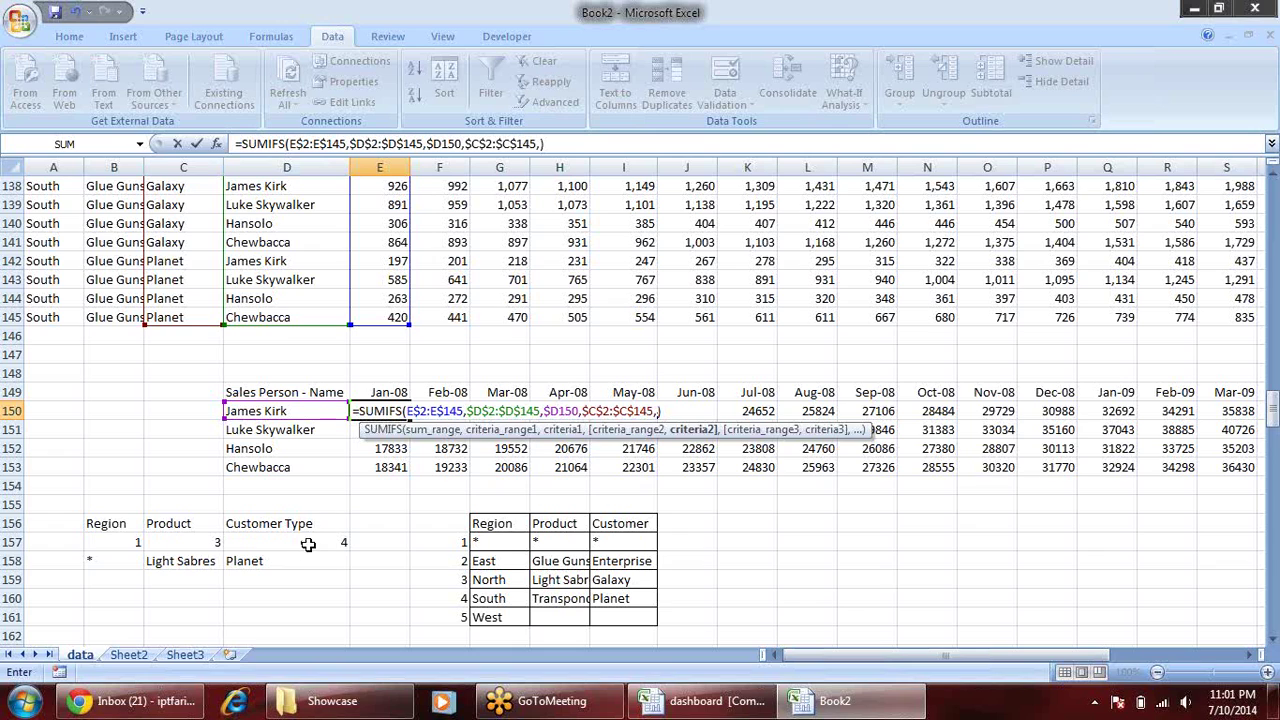
left_click(300, 563)
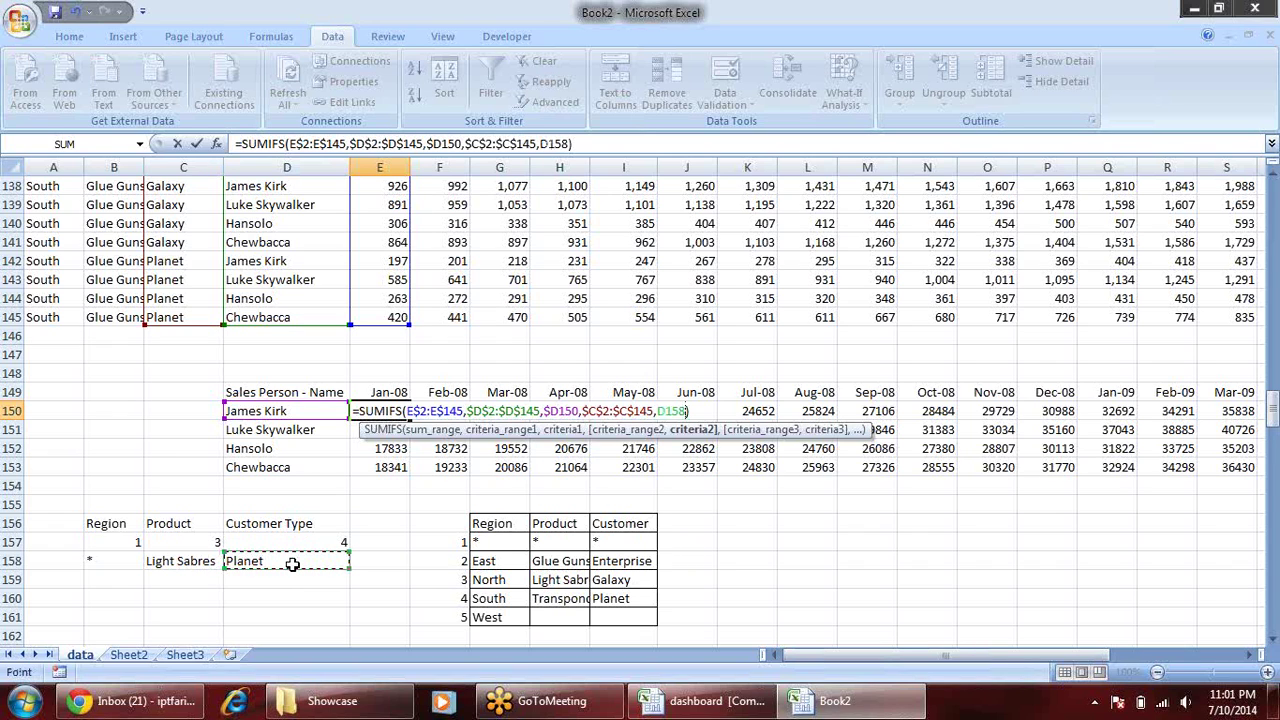
key("F4")
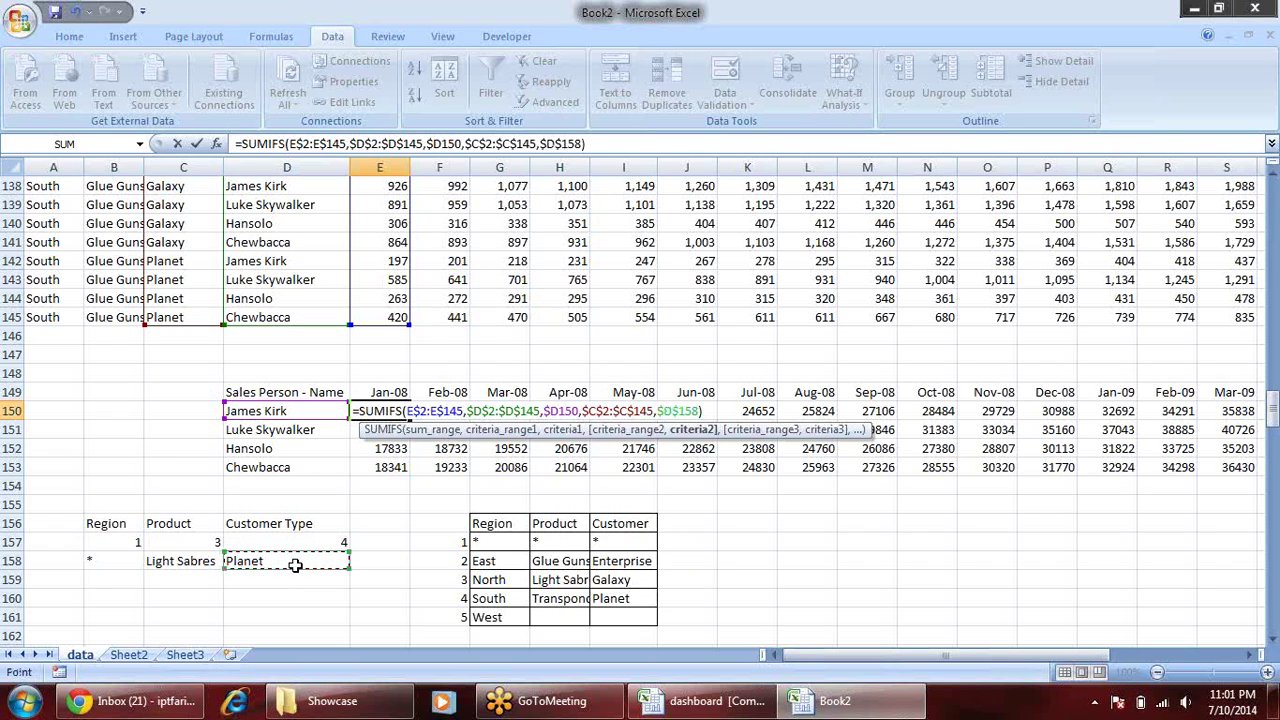
key("Return")
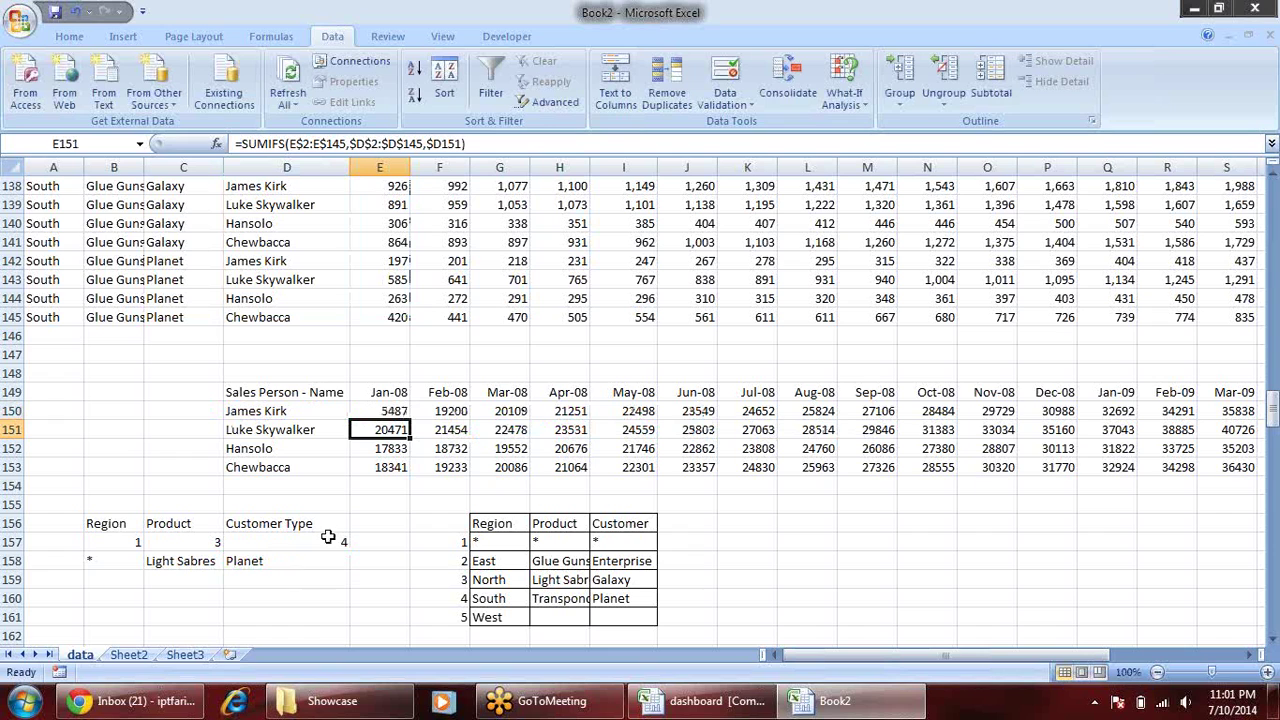
- Fill E150's formula right to Dec-09 and down through row 153
left_click(399, 411)
mouse_move(409, 420)
left_mouse_down()
mouse_move(1276, 448)
mouse_move(1170, 420)
mouse_move(1168, 472)
left_mouse_up()
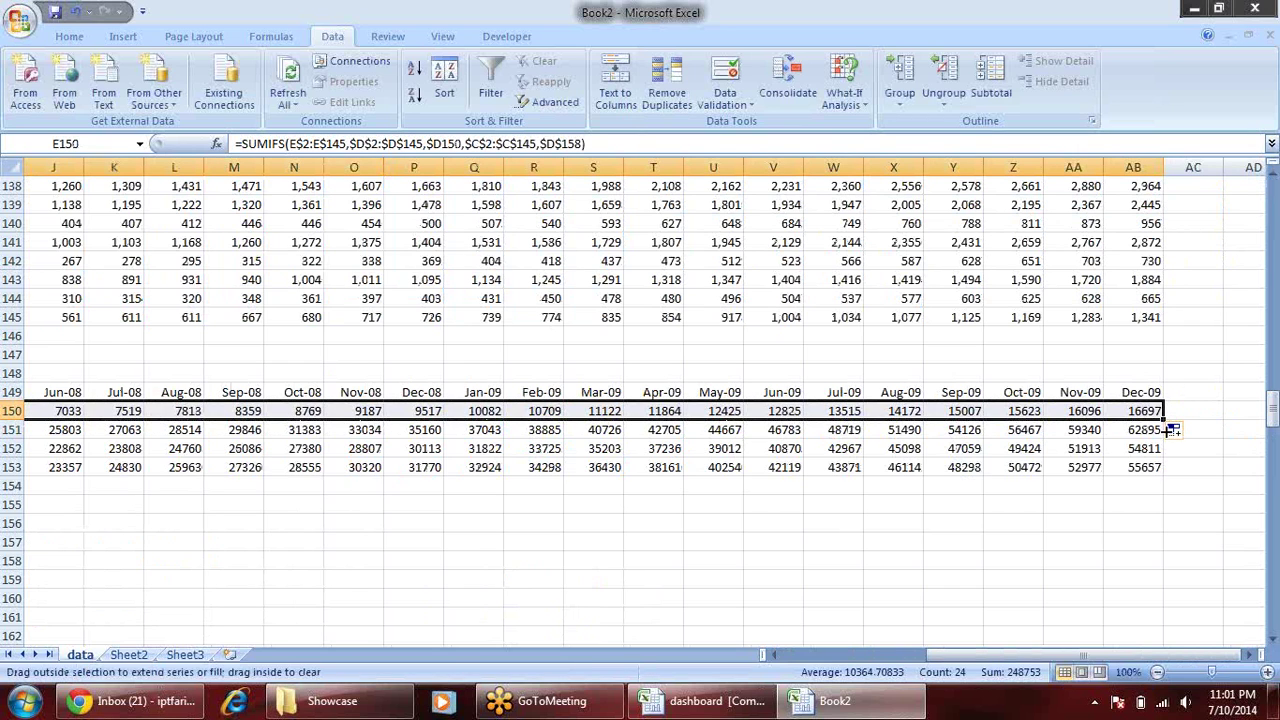
mouse_move(1040, 655)
left_mouse_down()
mouse_move(905, 675)
mouse_move(697, 672)
left_mouse_up()
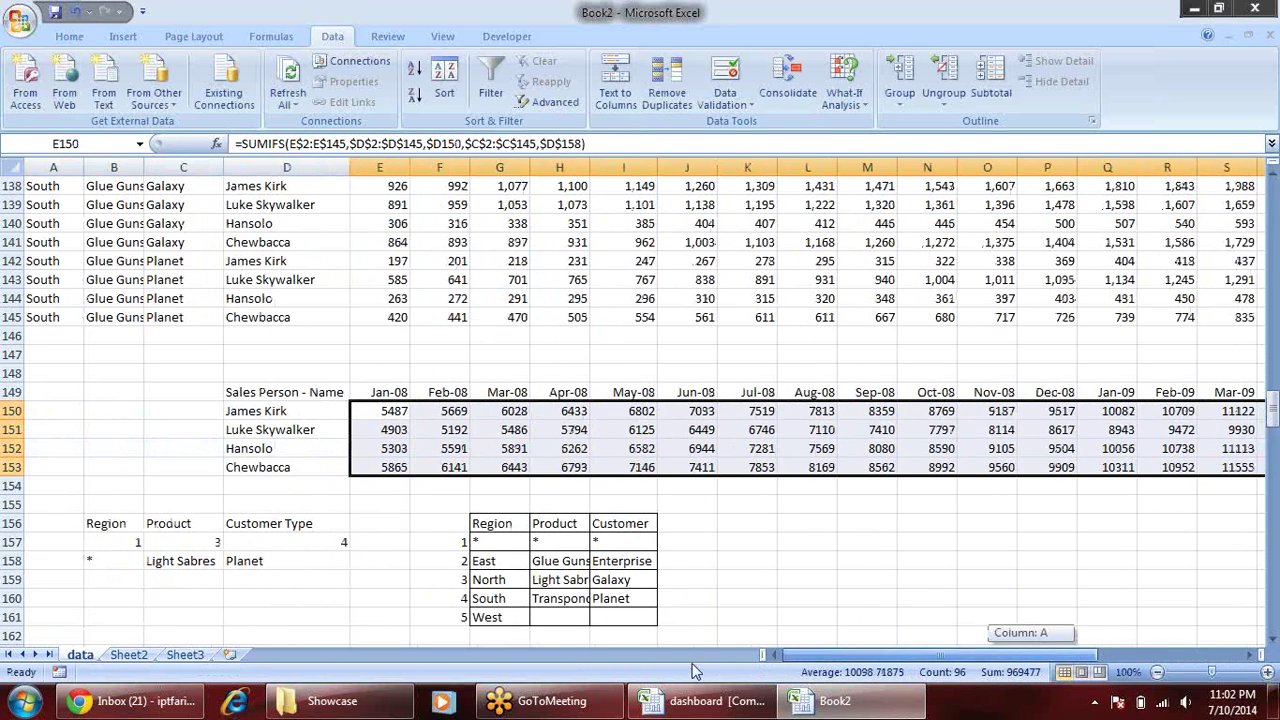
left_click(378, 503)
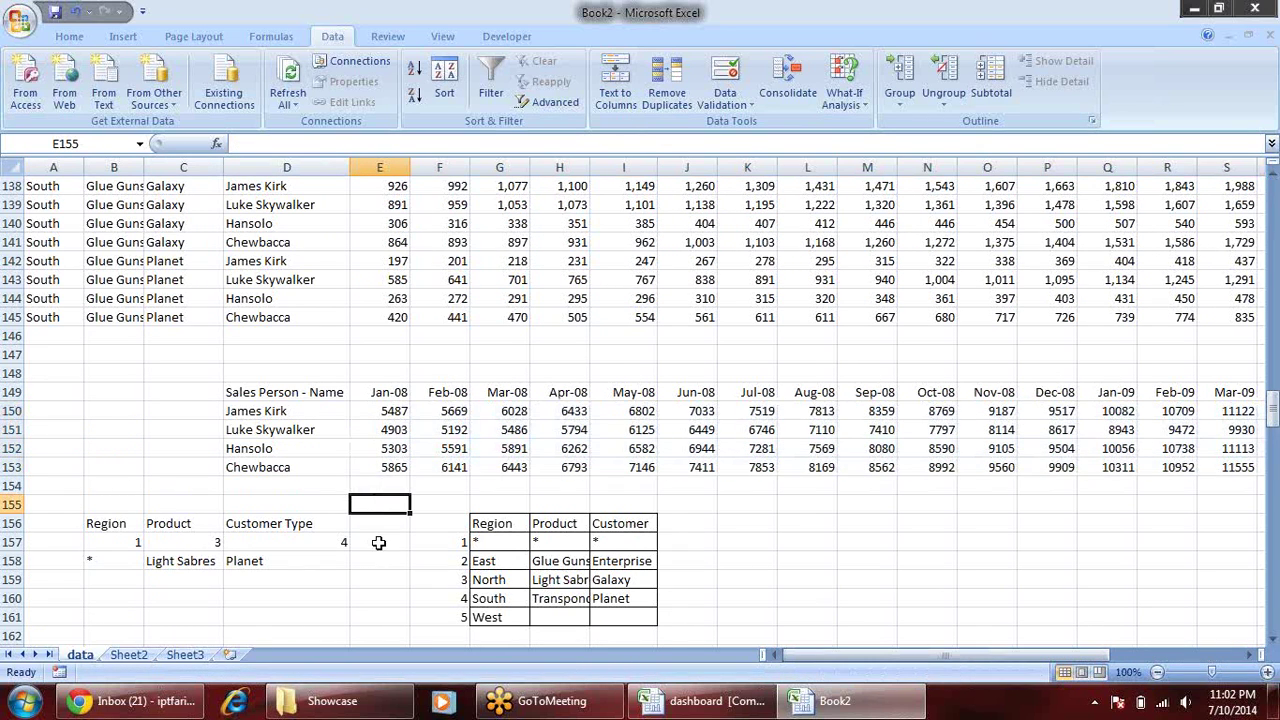
- Check the Customer Type criterion in E150's SUMIFS formula
left_click(394, 412)
double_click(394, 410)
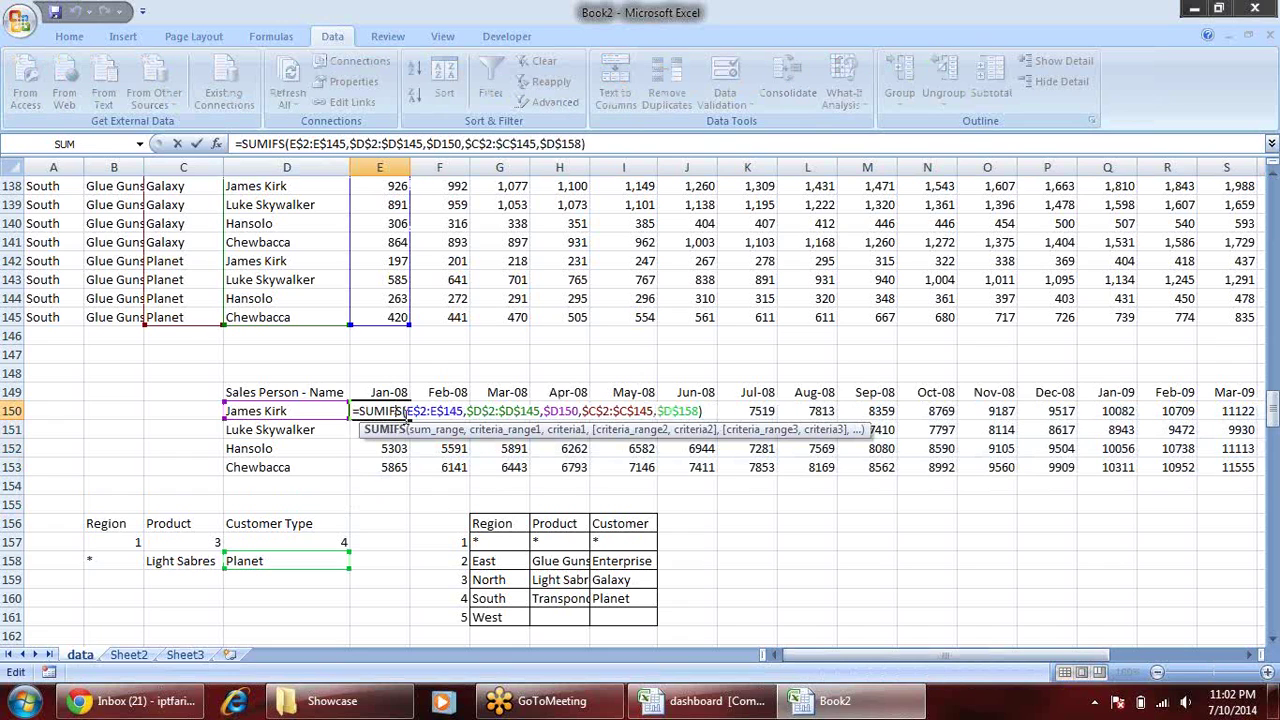
left_click(628, 429)
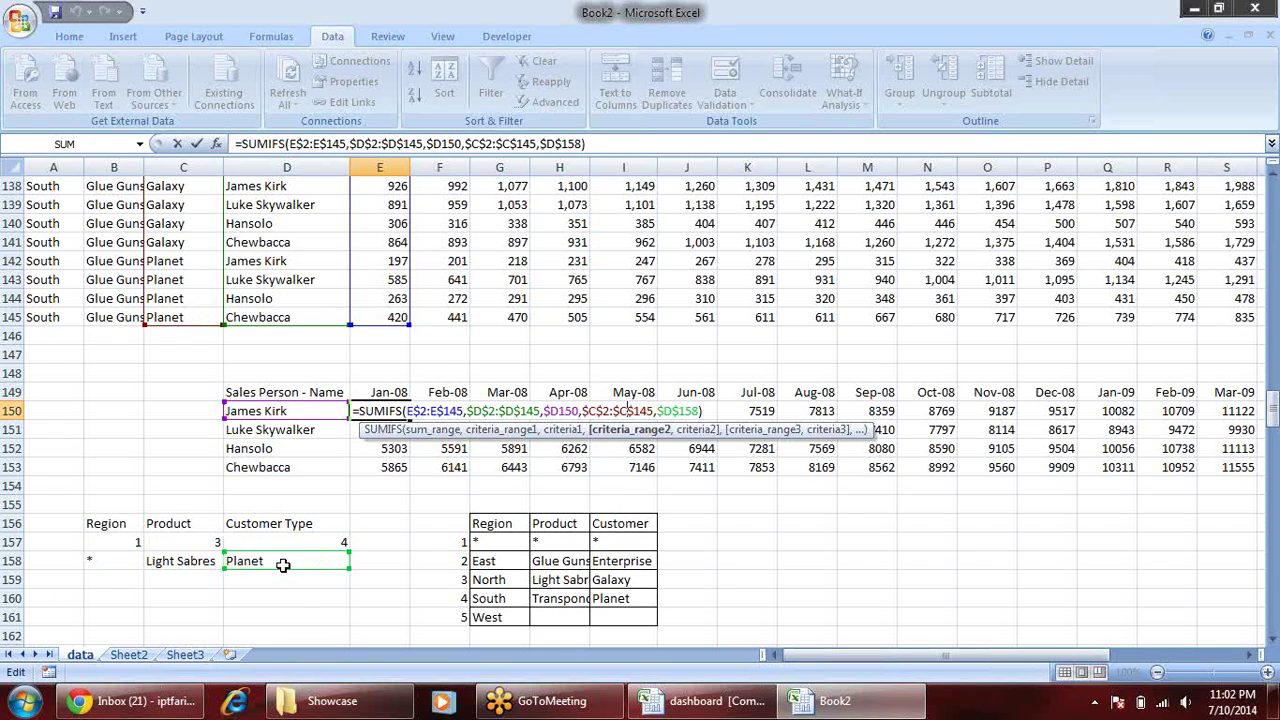
key("Return")
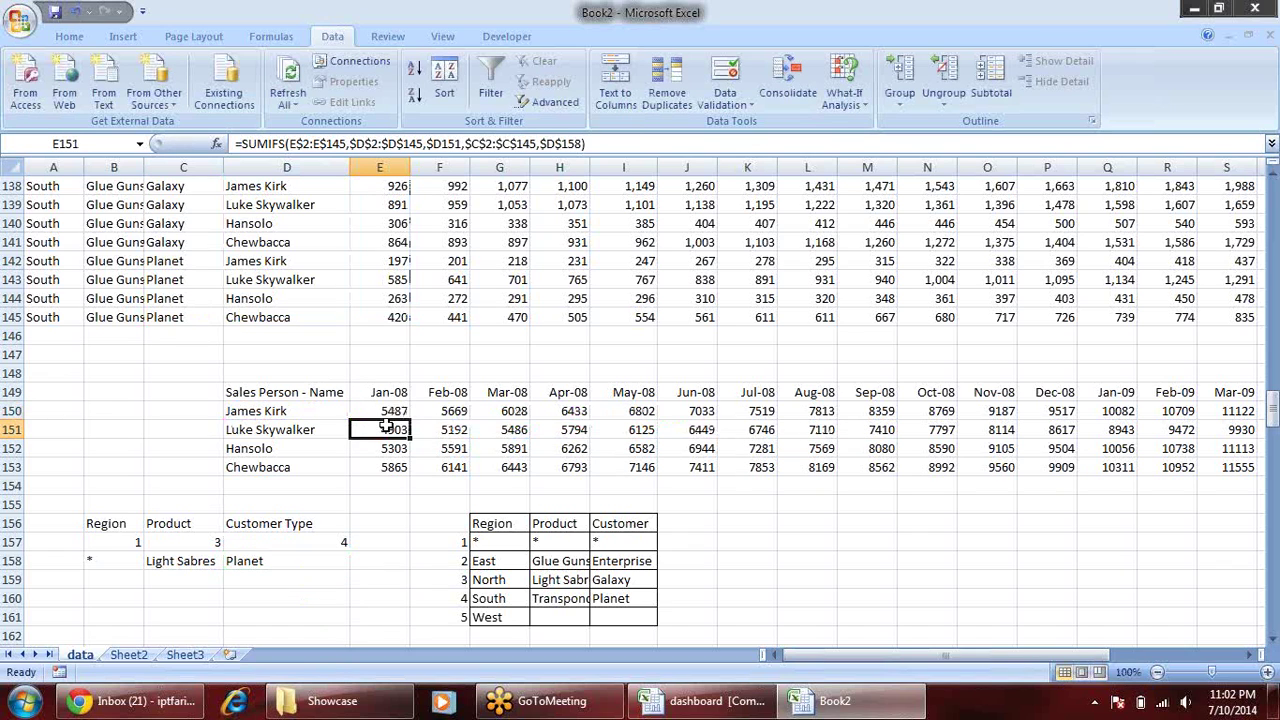
- Set the customer type index in D157 to 1, then to 2 for Enterprise
left_click(300, 540)
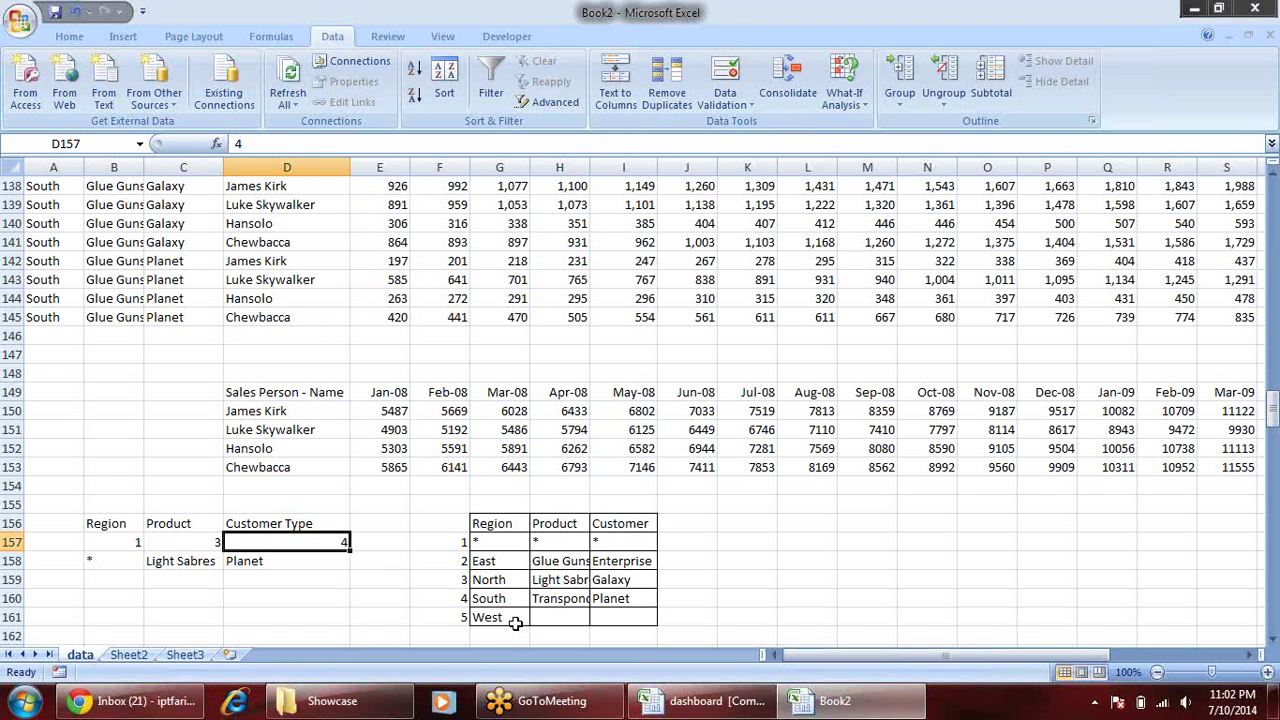
type("1")
key("Return")
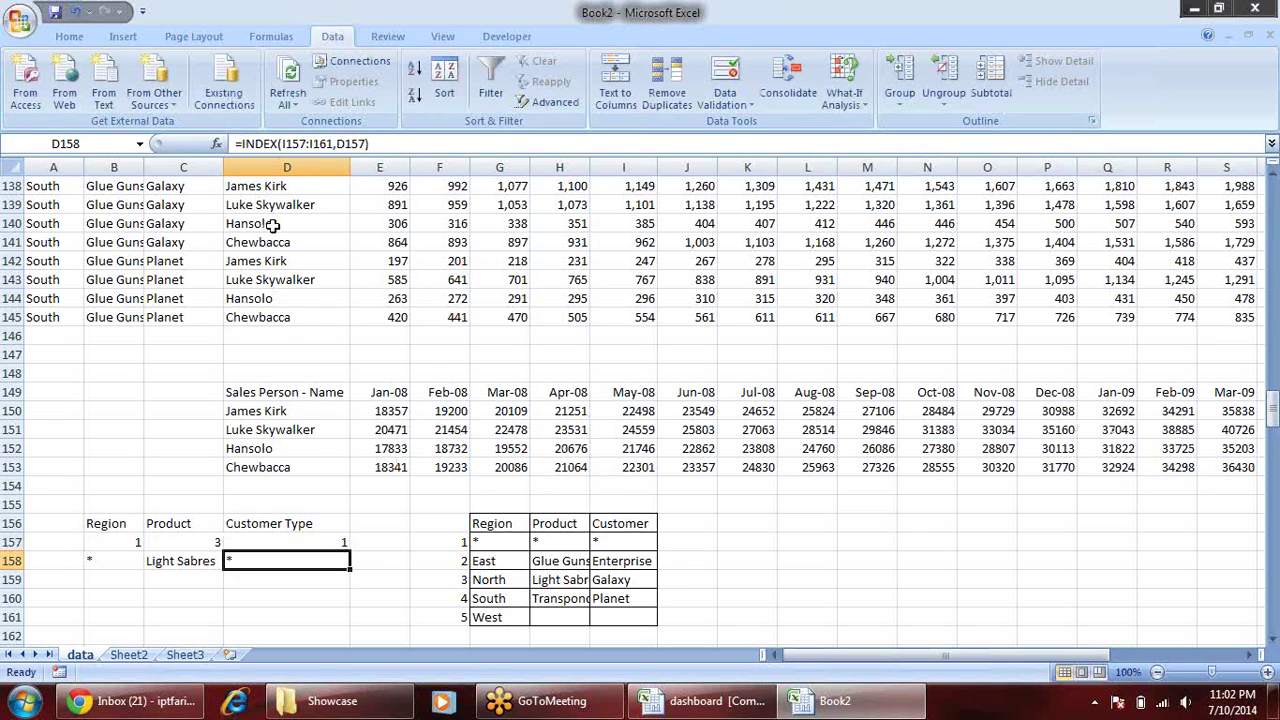
left_click_drag(400, 411, 398, 465)
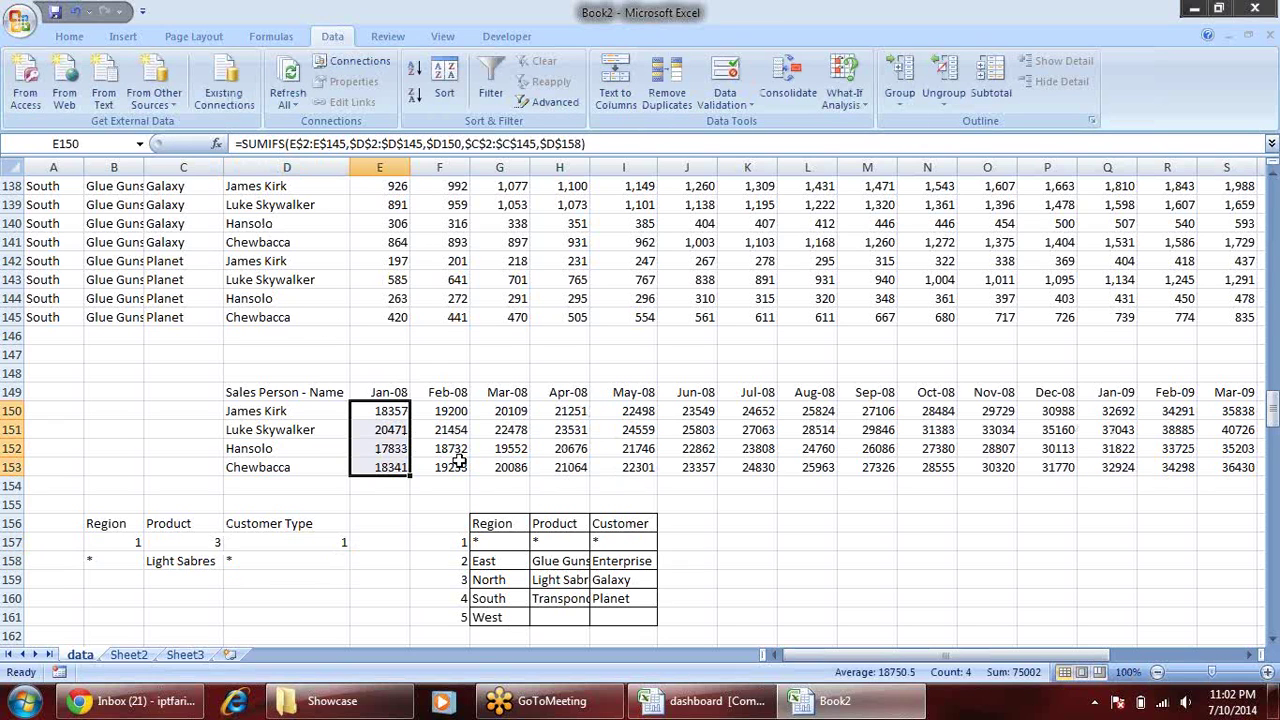
left_click(340, 538)
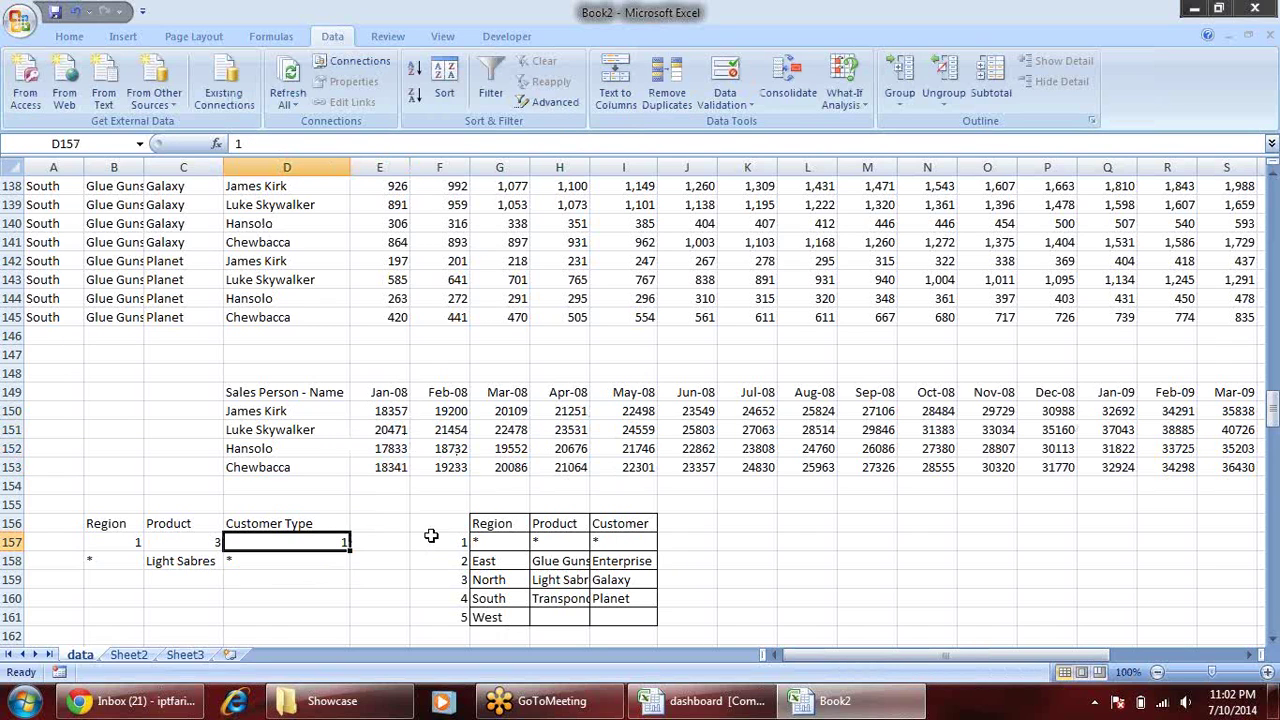
type("2")
key("Return")
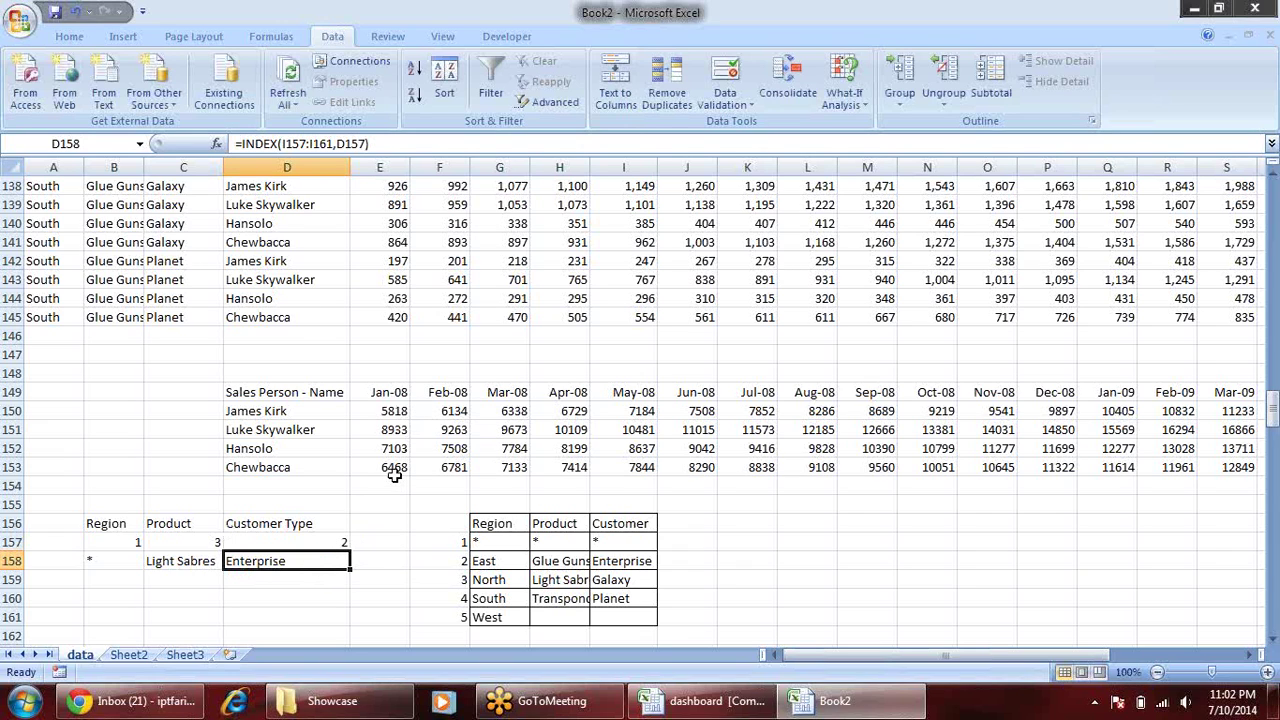
left_click(212, 561)
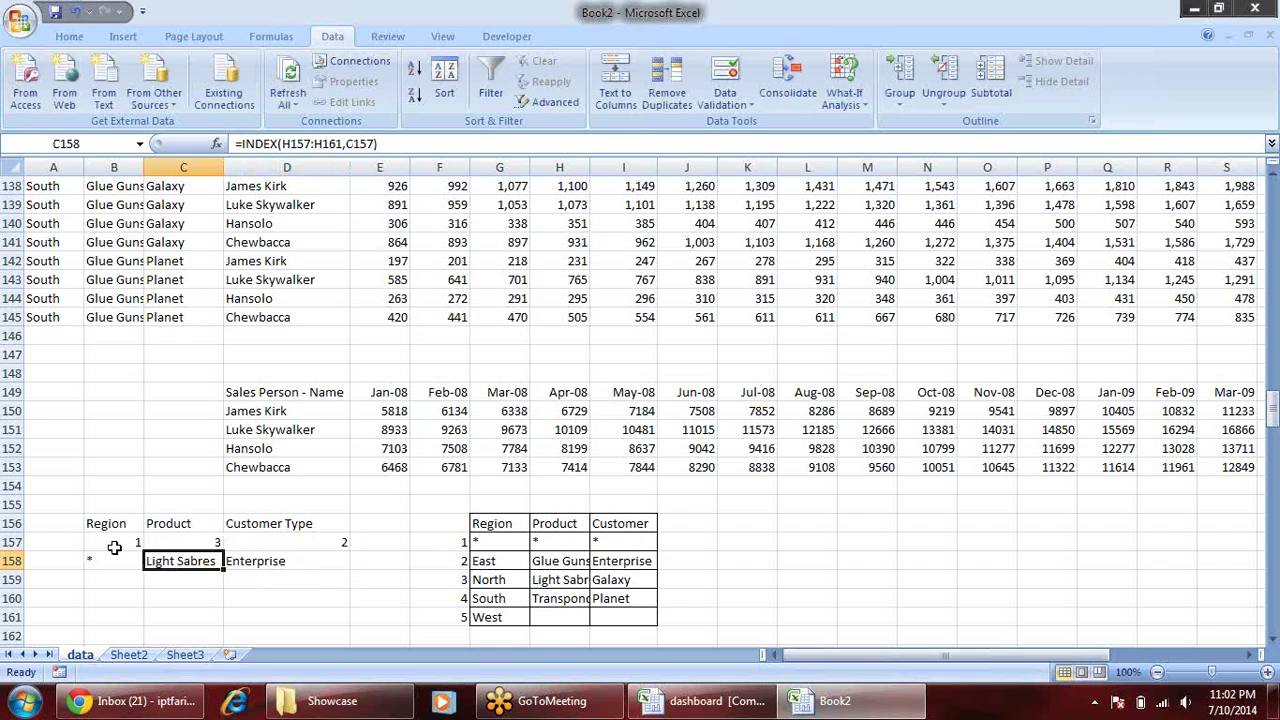
left_click(115, 563)
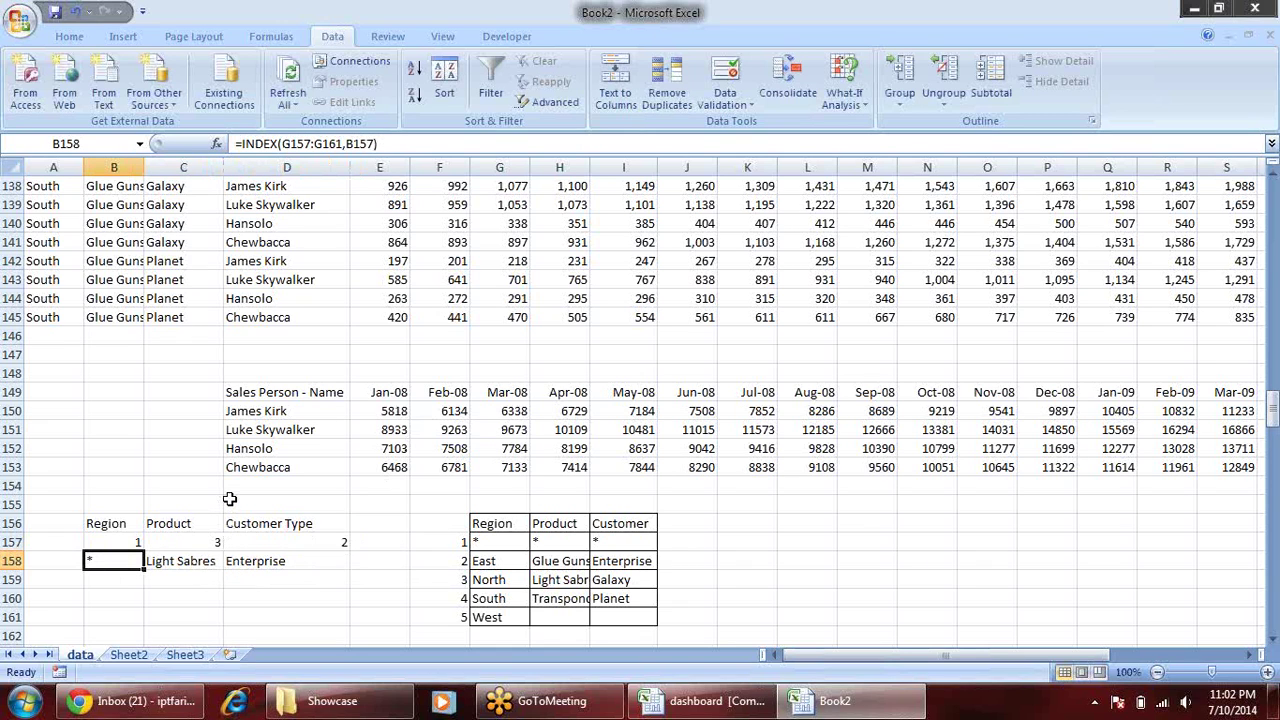
- Draw a Combo Box form control beside the lookup table
left_click(488, 38)
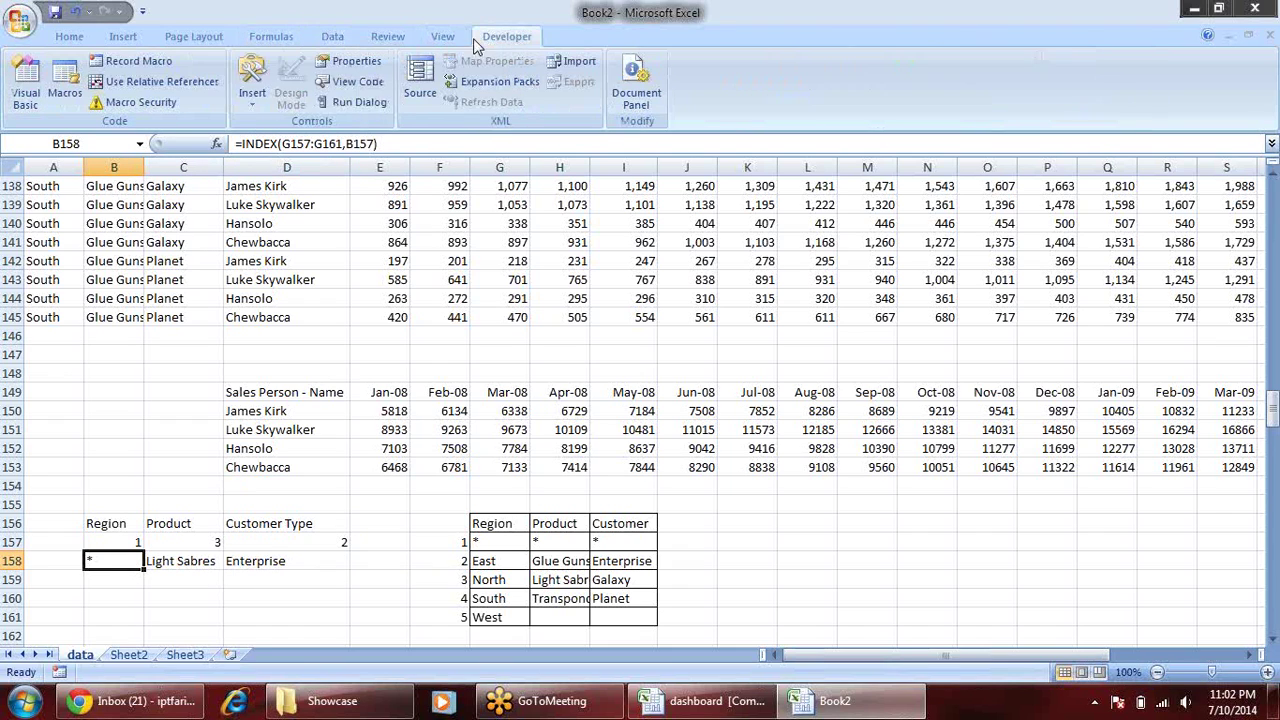
left_click(262, 95)
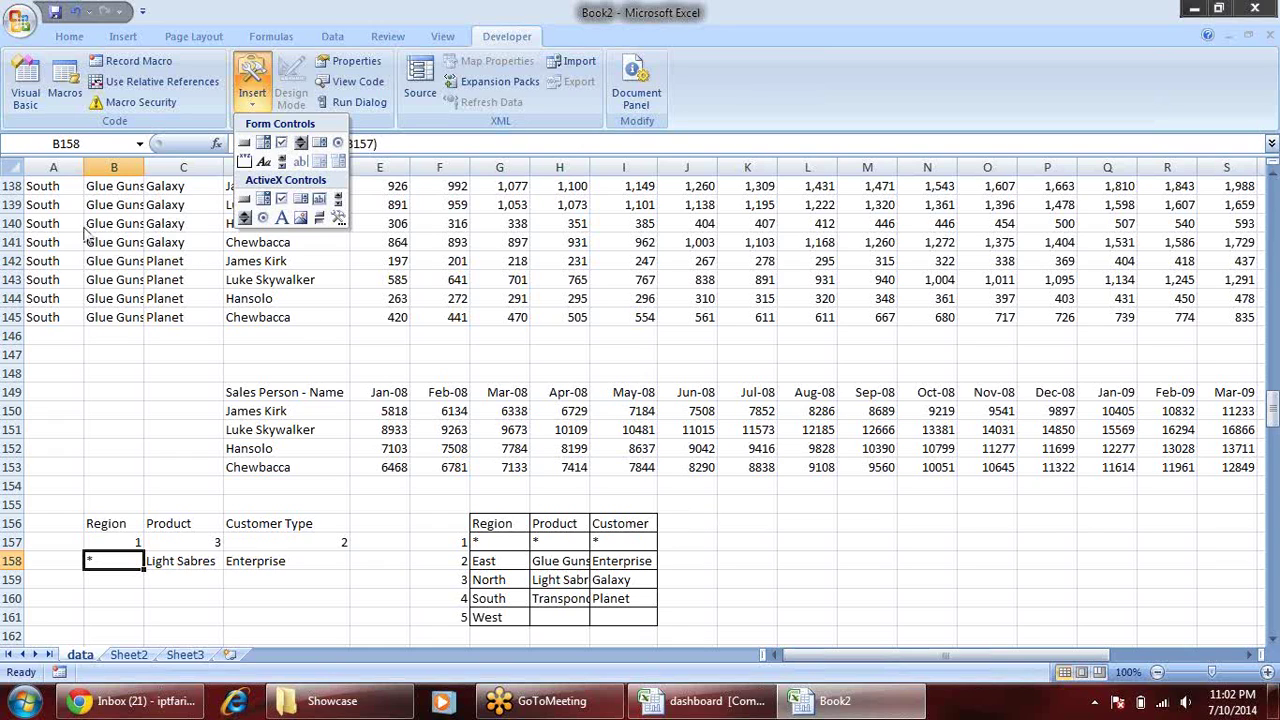
left_click(263, 142)
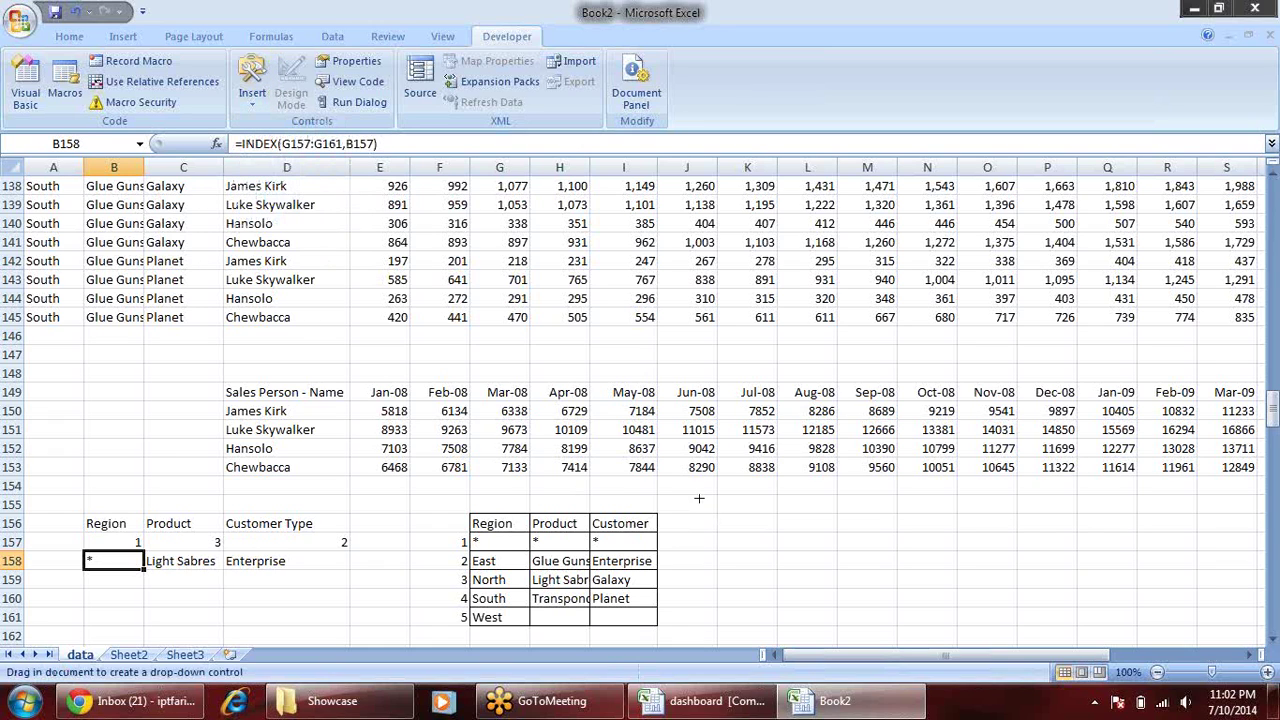
left_click_drag(699, 498, 875, 590)
left_click_drag(853, 547, 857, 542)
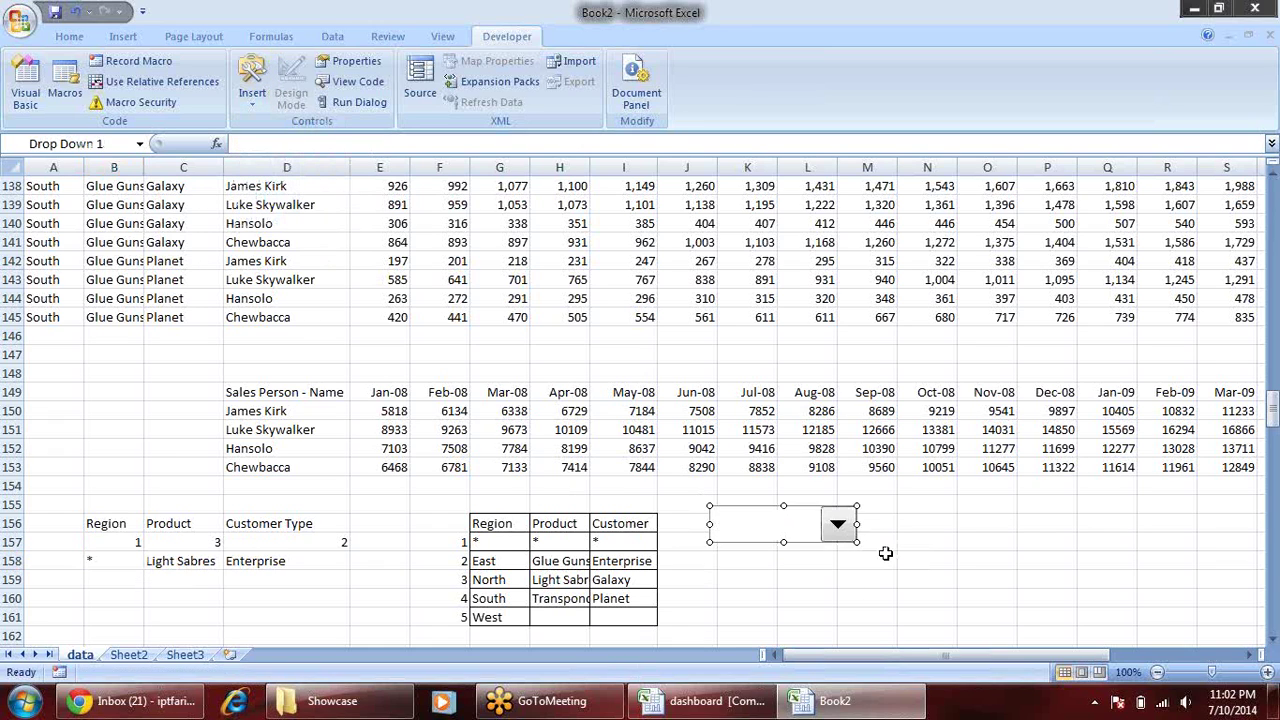
- Set the combo box input range to $H$157:$H$160 and its cell link to $D$157
right_click(815, 545)
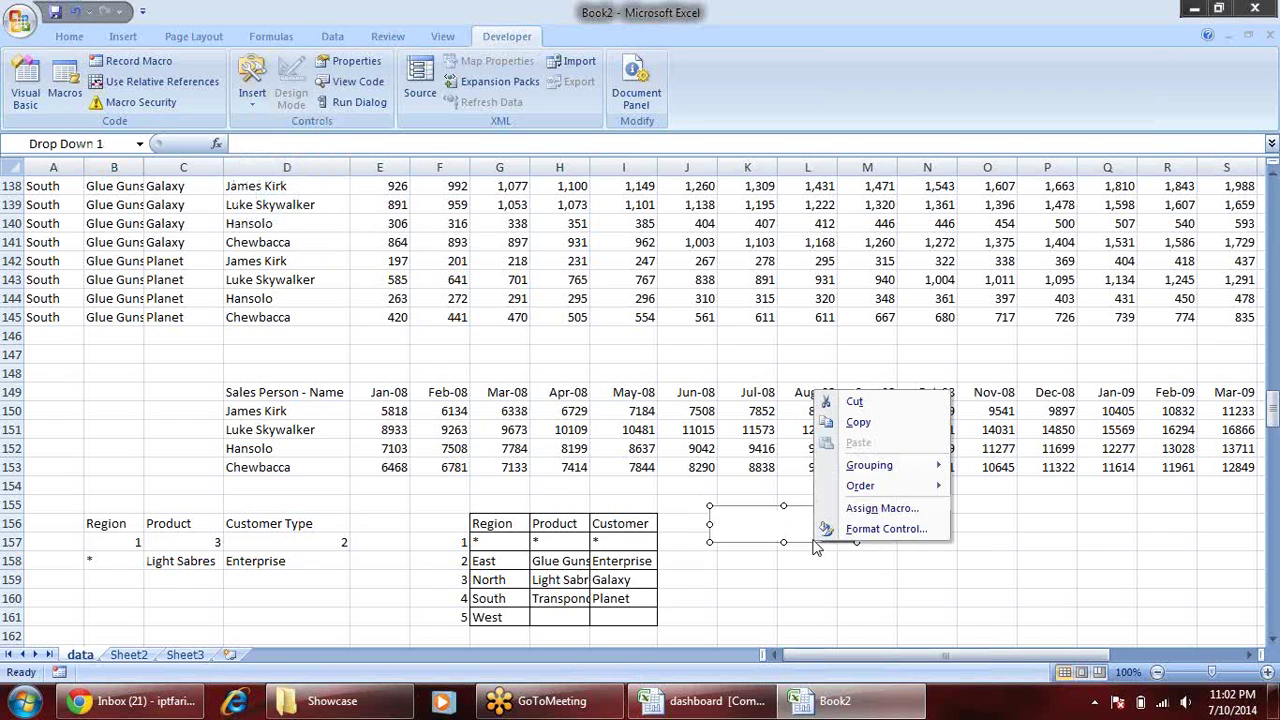
left_click(873, 530)
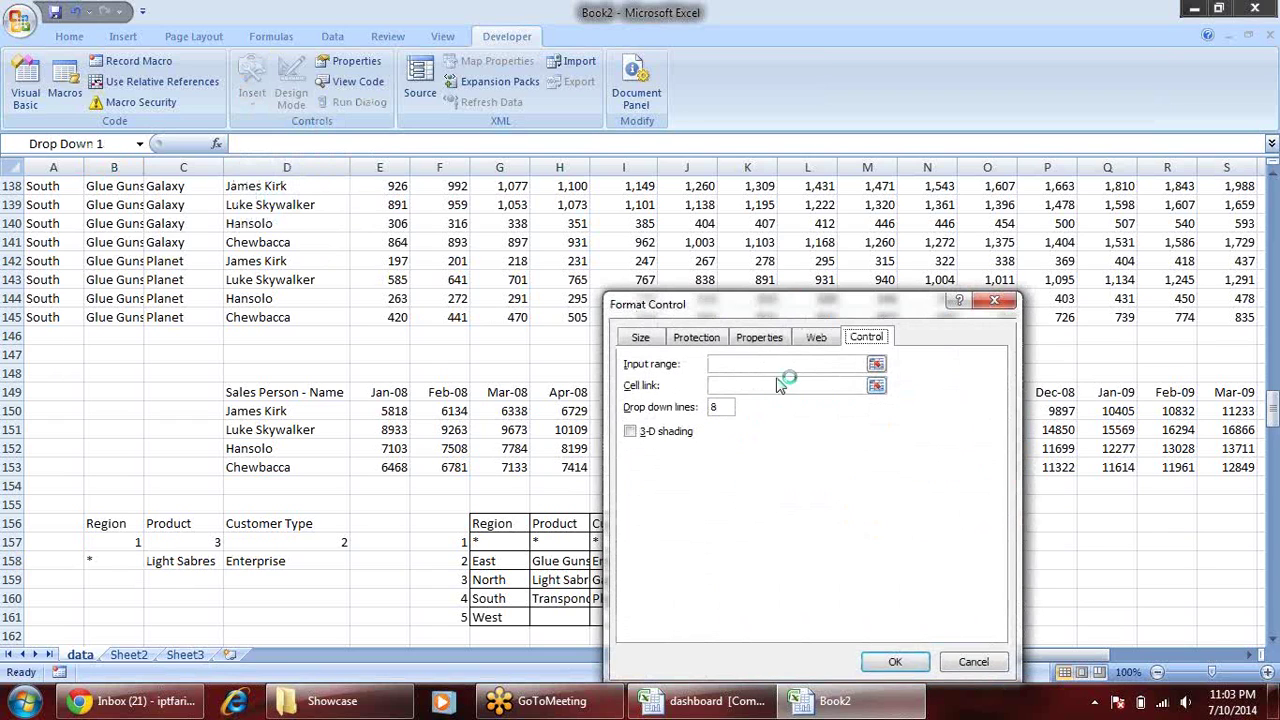
left_click(873, 364)
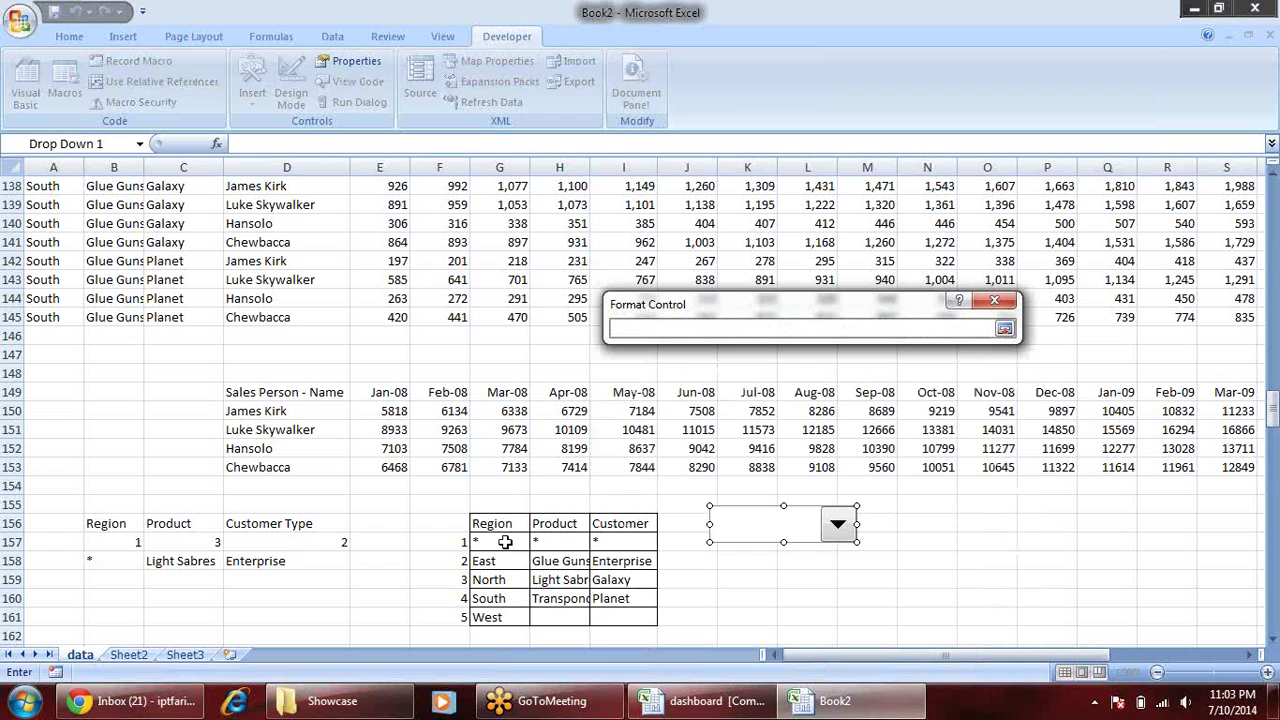
left_click_drag(575, 541, 568, 598)
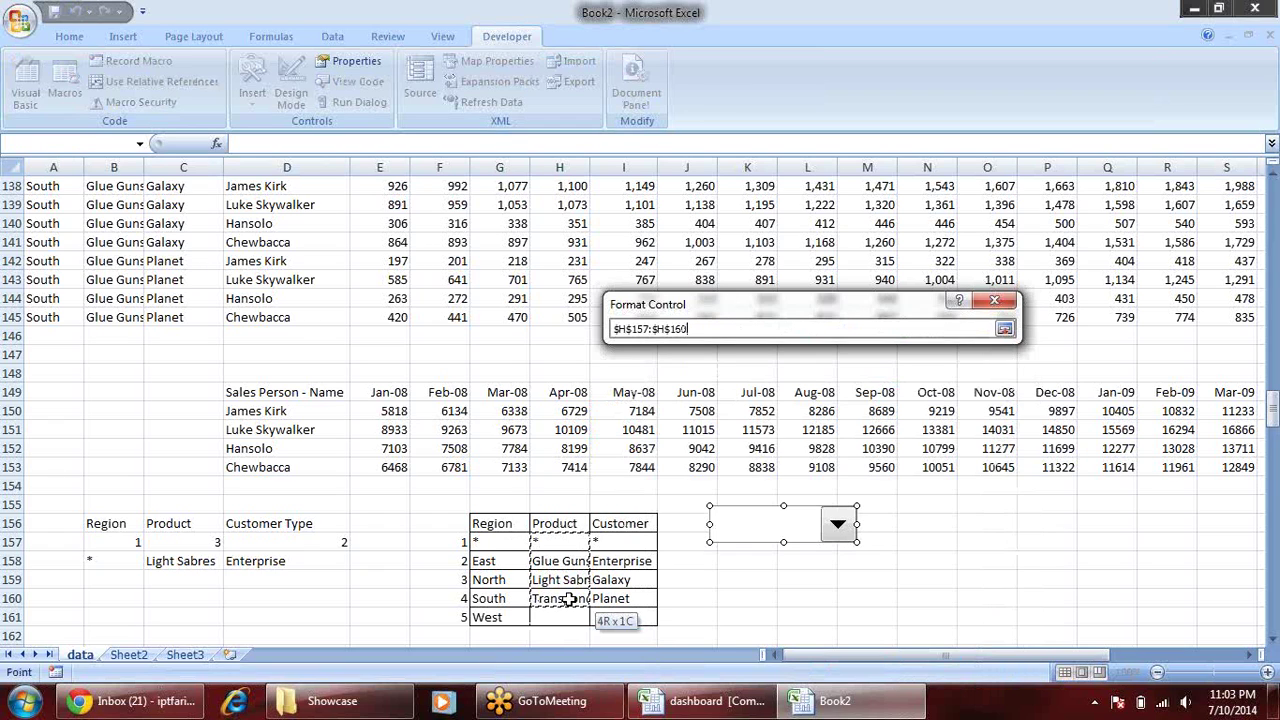
key("Return")
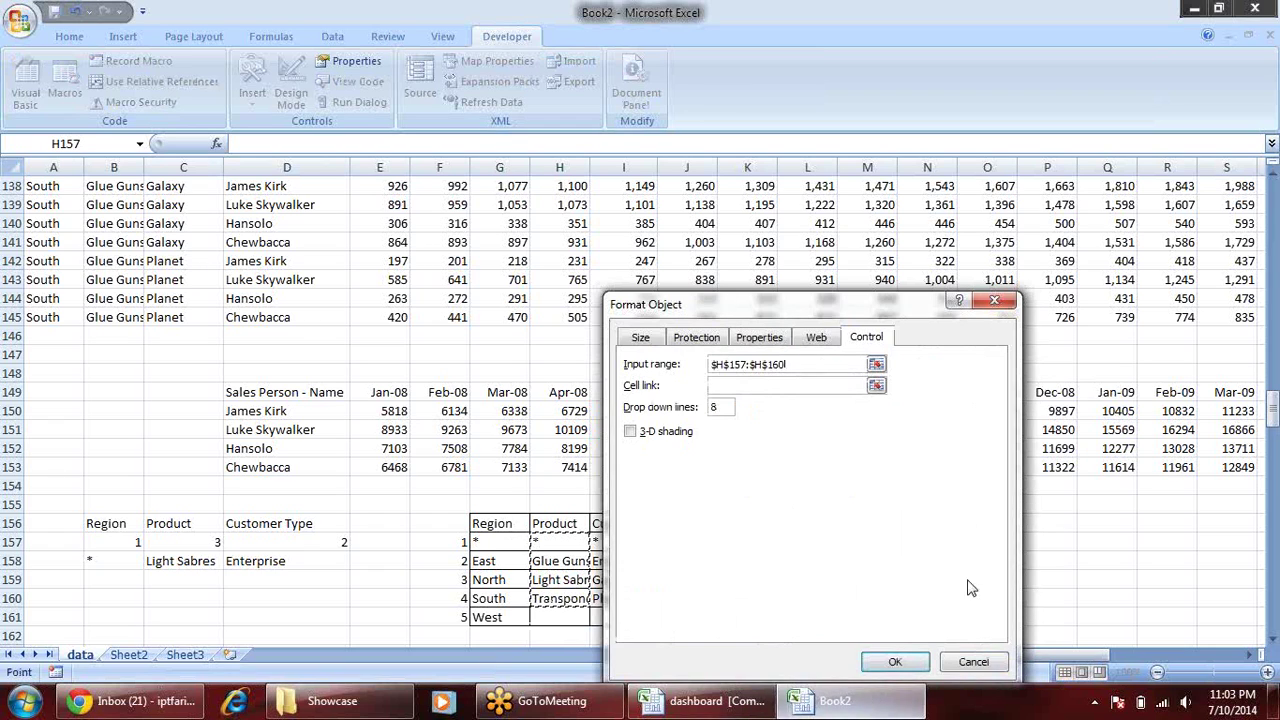
left_click(876, 385)
left_click(321, 540)
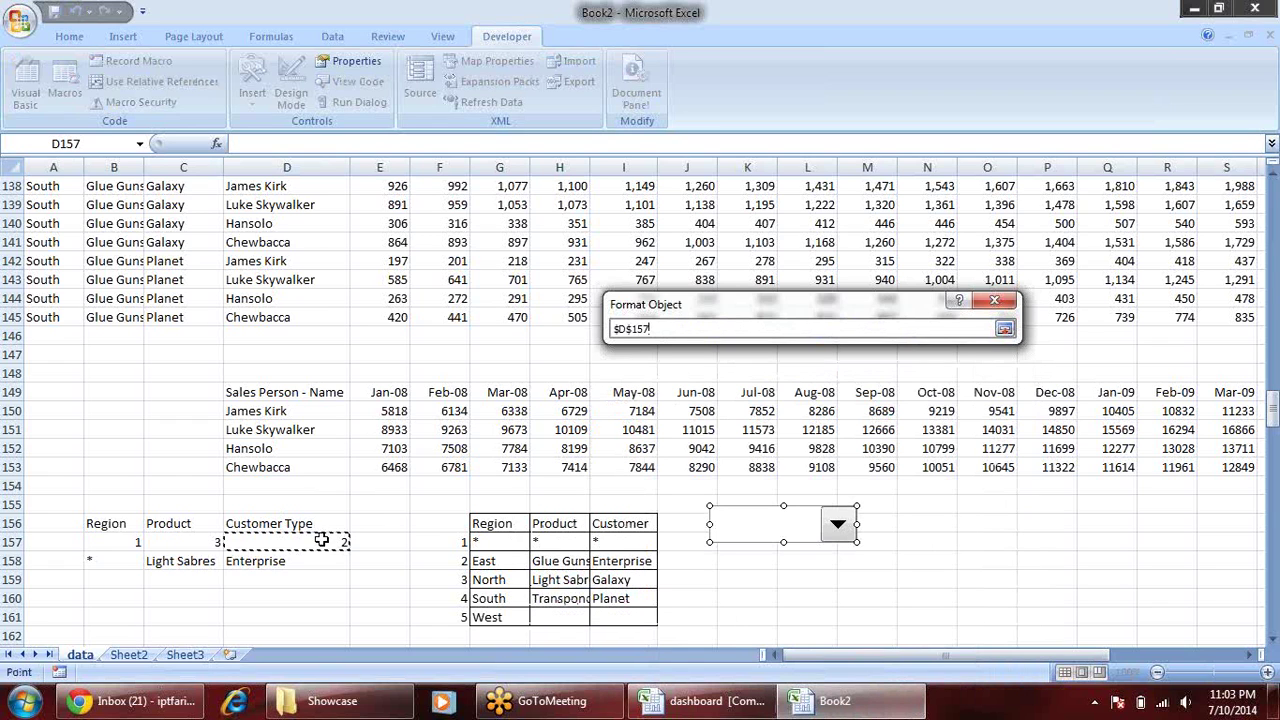
key("Return")
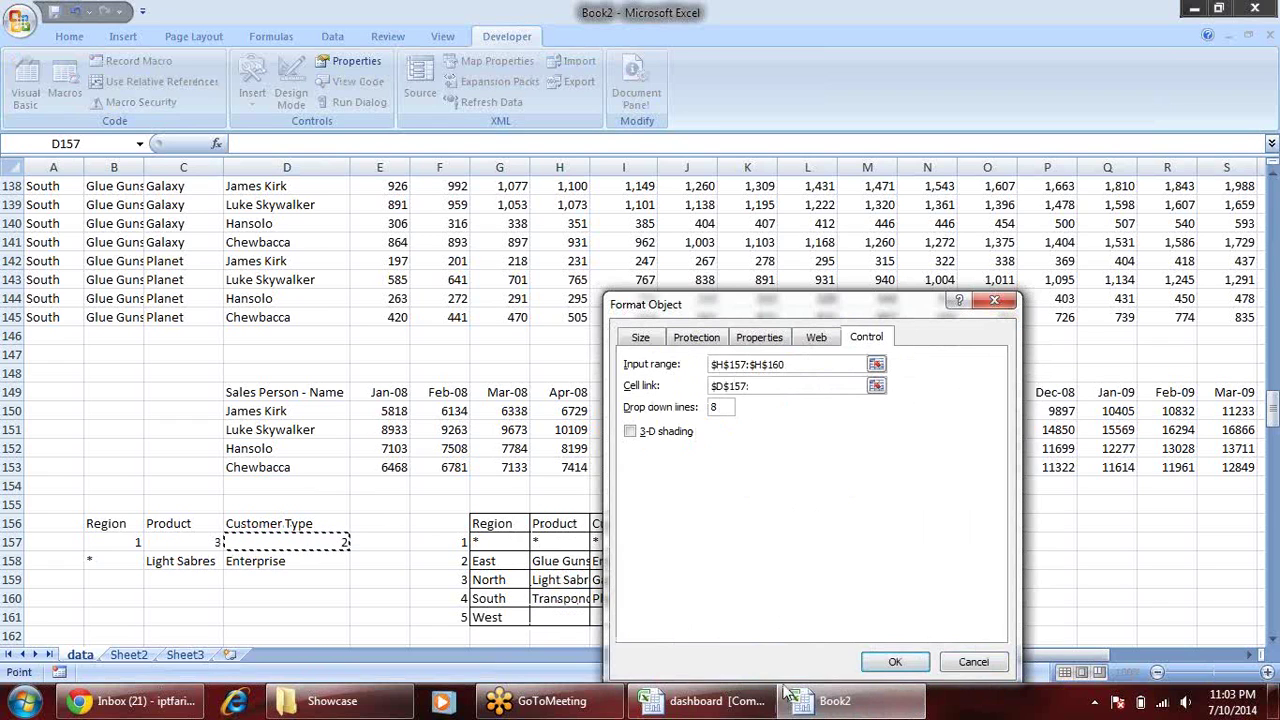
- Test the drop-down by choosing Glue Guns, Light Sabres, Transponders, then *
left_click(895, 661)
left_click(944, 521)
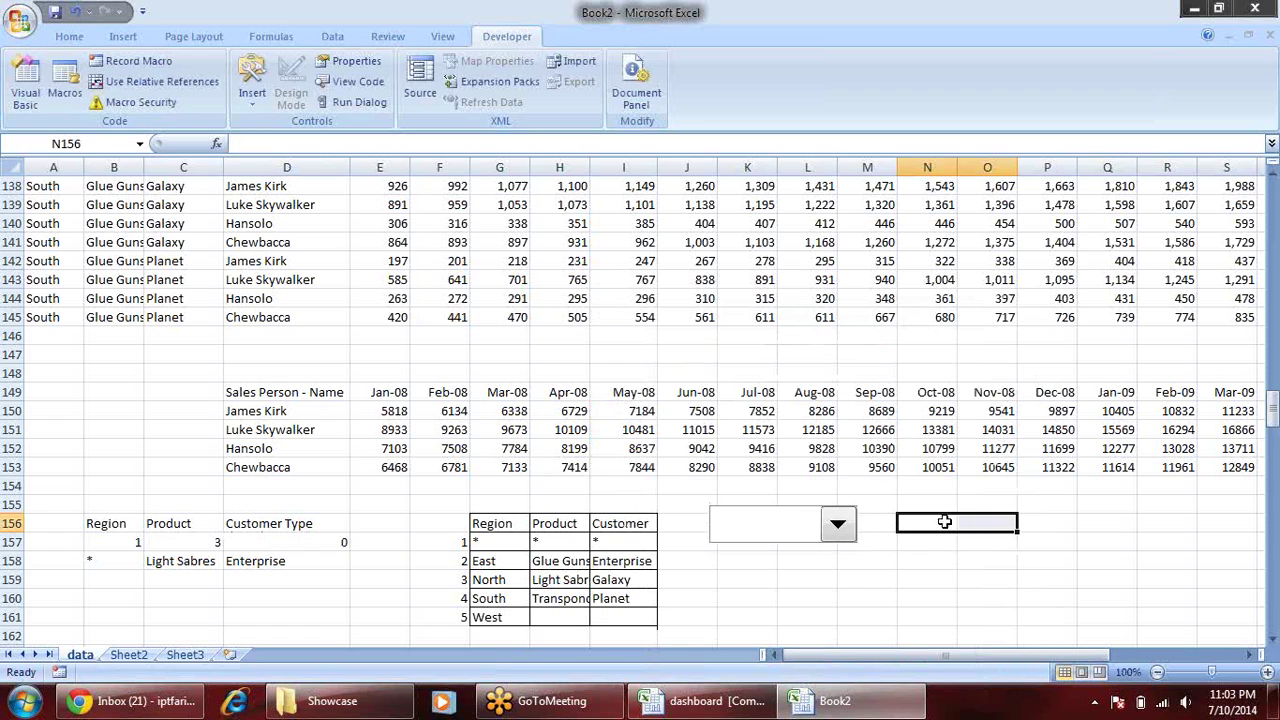
left_click(836, 523)
left_click(777, 562)
left_click(836, 523)
left_click(808, 567)
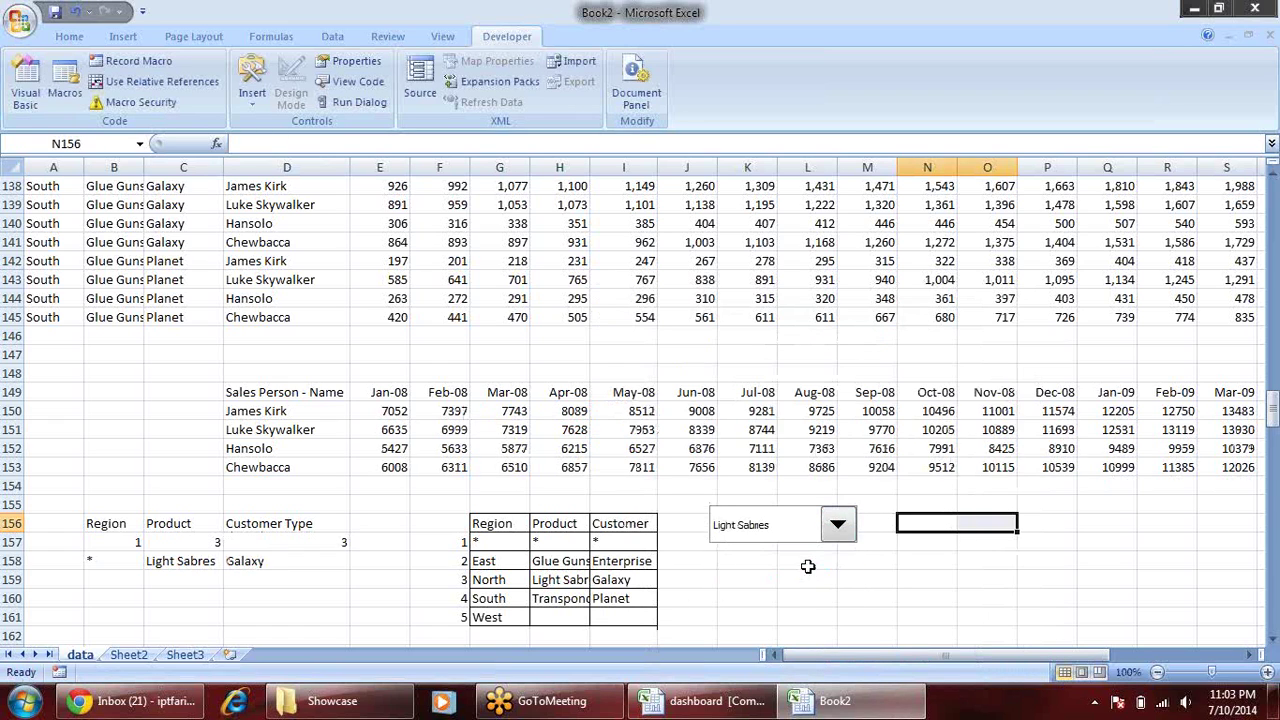
left_click(836, 523)
left_click(801, 580)
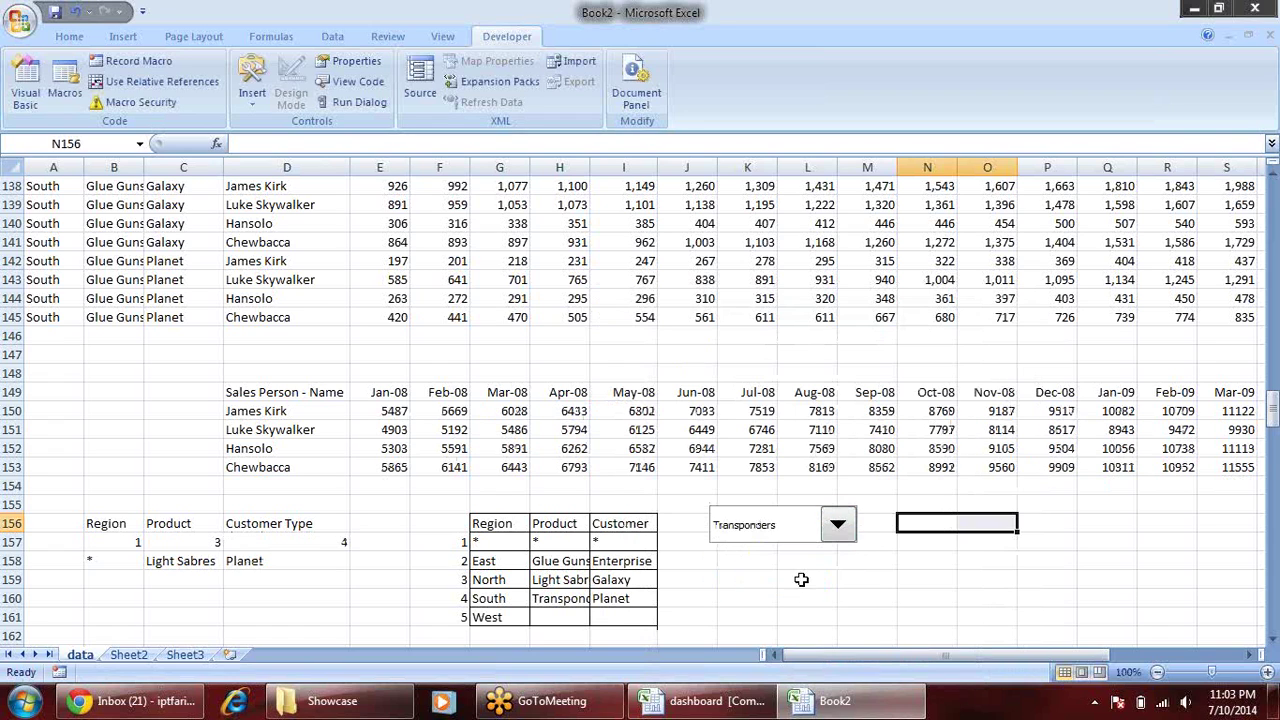
left_click(838, 524)
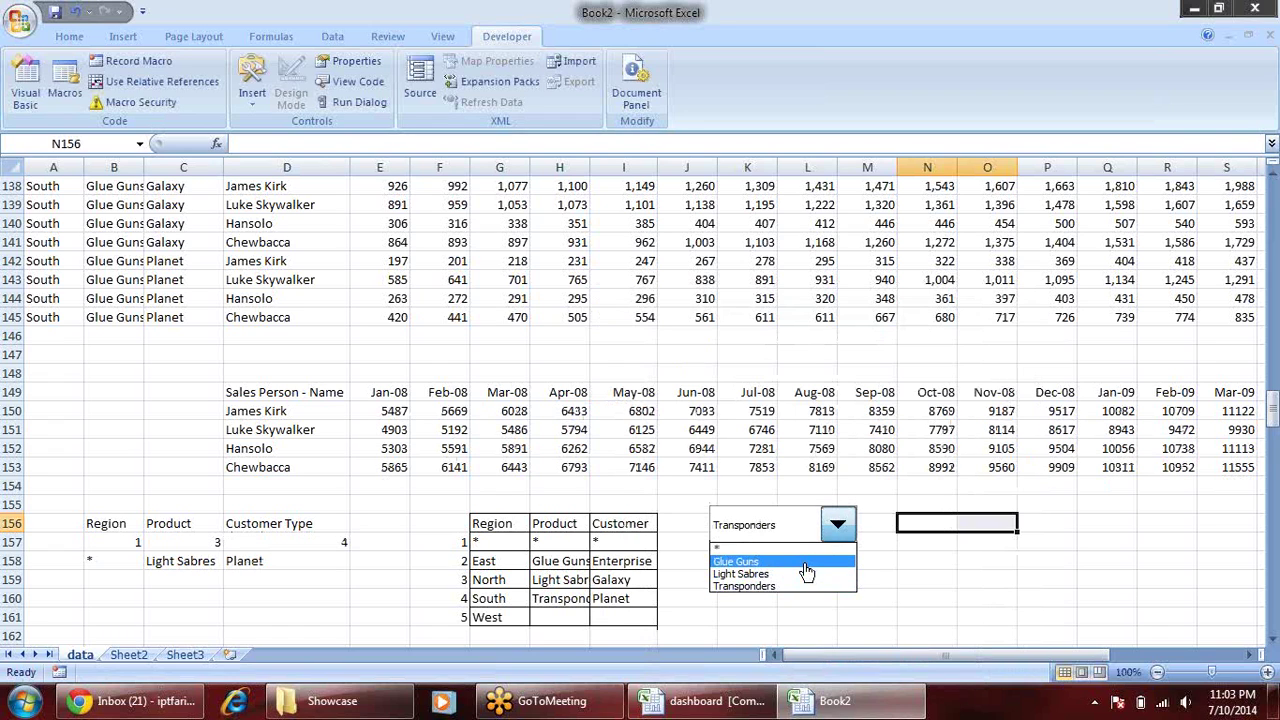
left_click(806, 562)
left_click(836, 524)
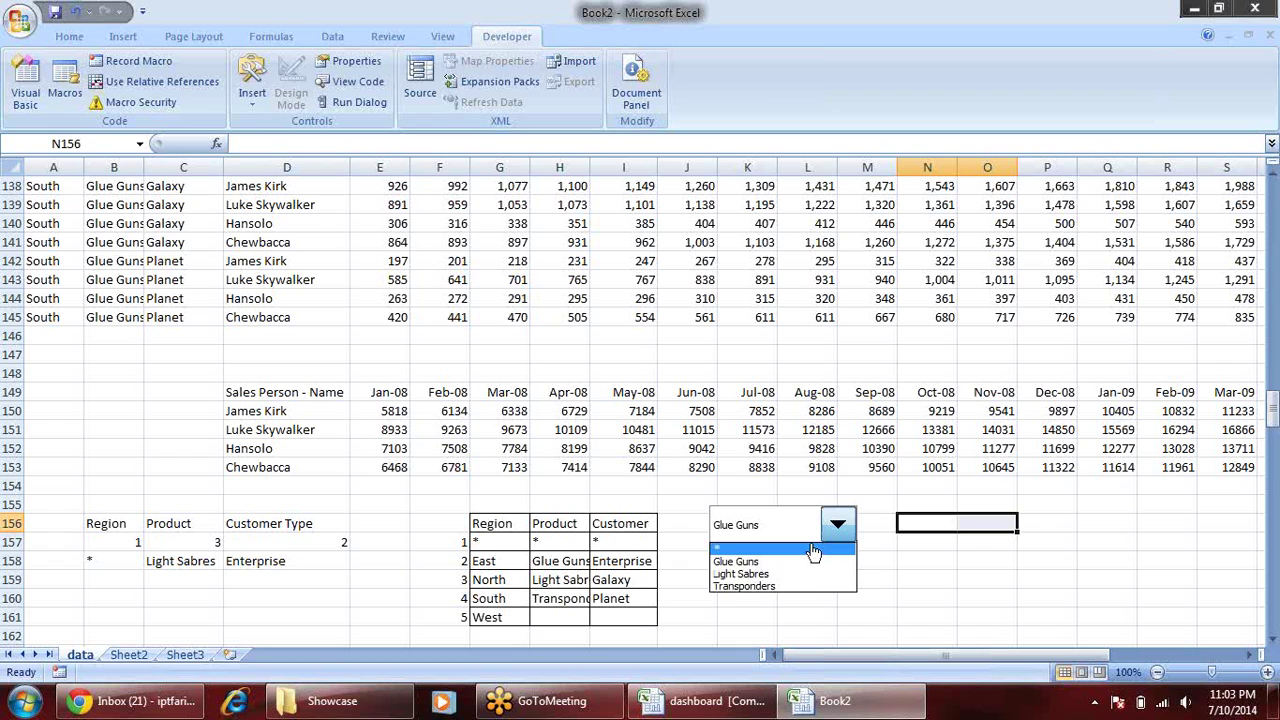
left_click(812, 548)
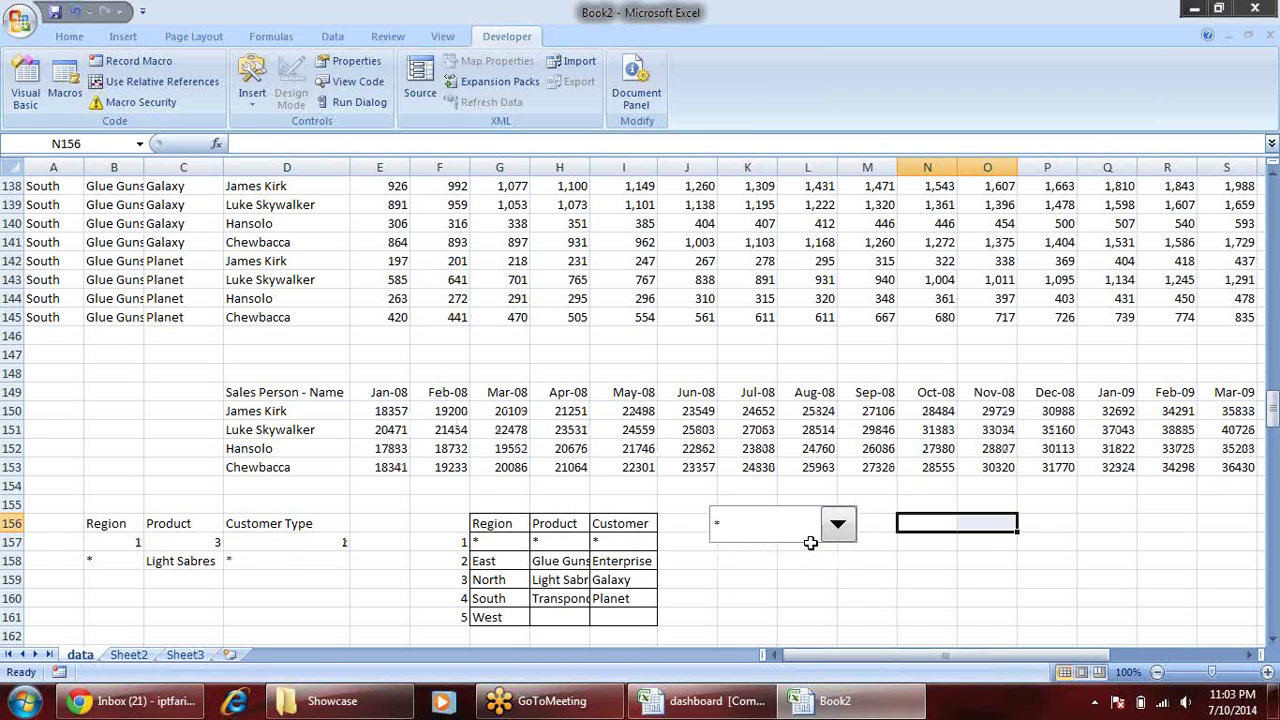
- Try Light Sabres and Transponders again, settle on *, and inspect the control's settings
left_click(836, 524)
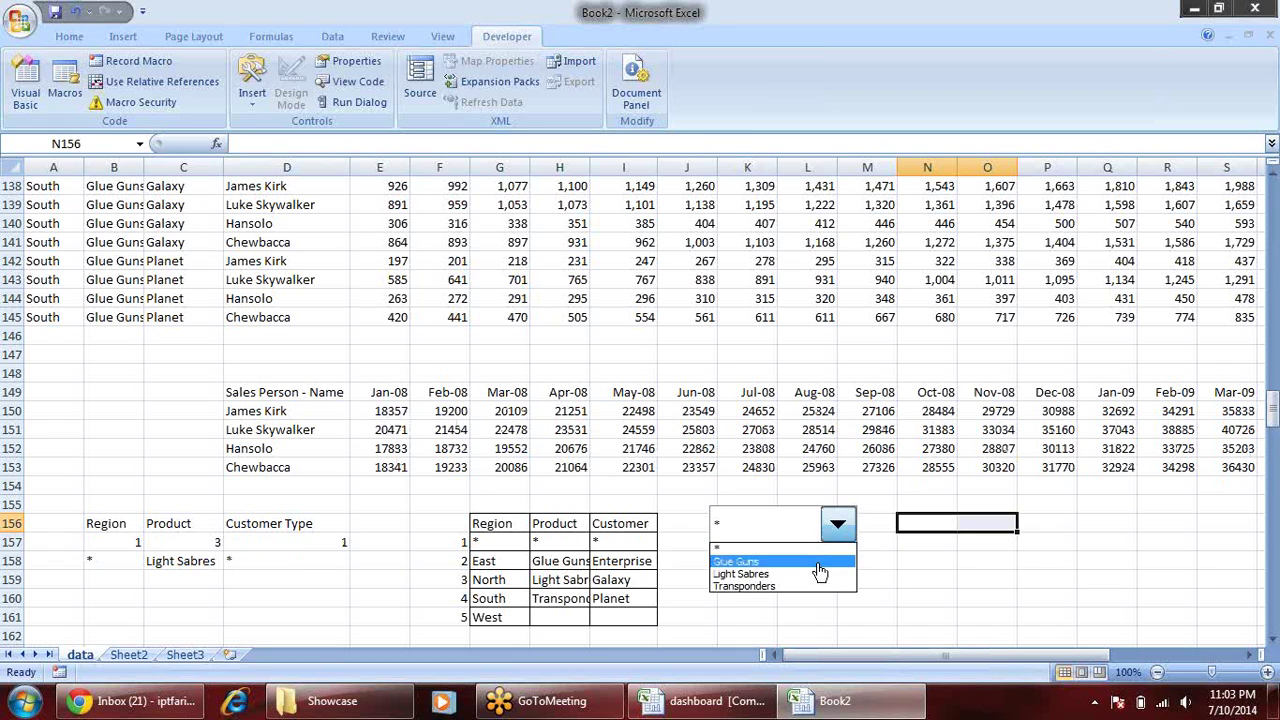
left_click(816, 573)
left_click(836, 528)
left_click(816, 573)
left_click(836, 528)
left_click(816, 586)
left_click(836, 526)
left_click(811, 574)
left_click(836, 524)
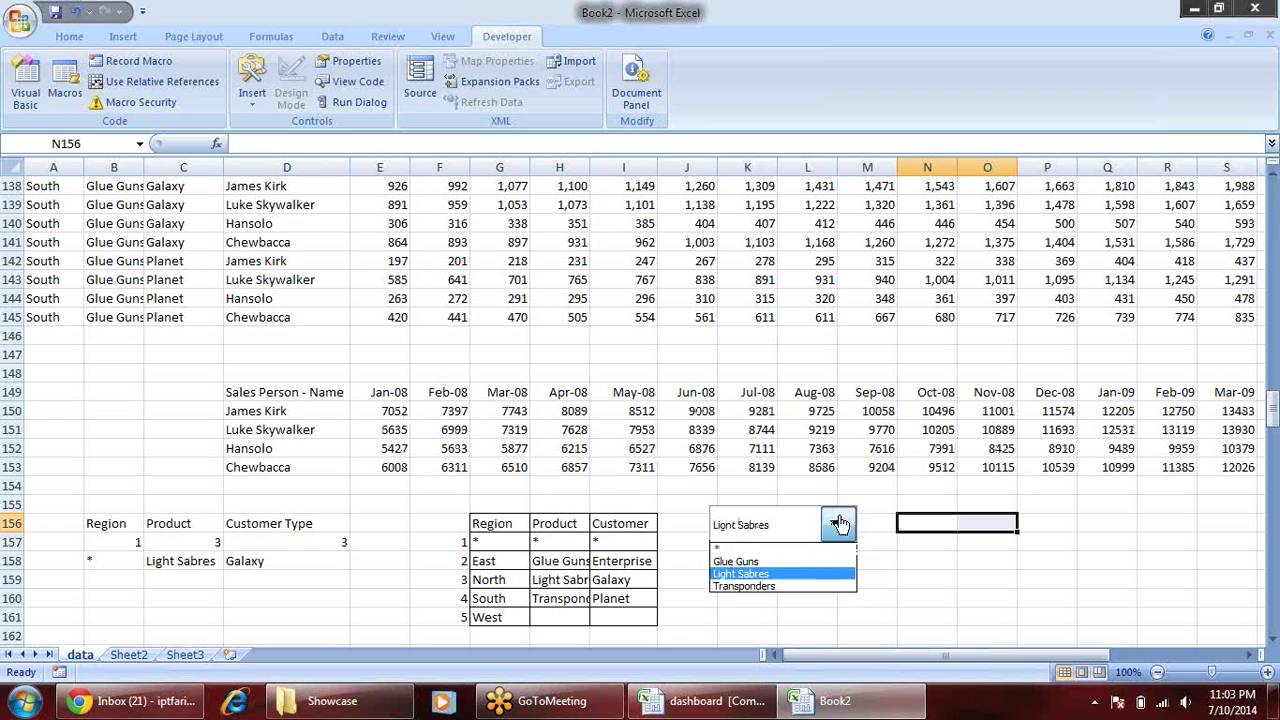
left_click(811, 548)
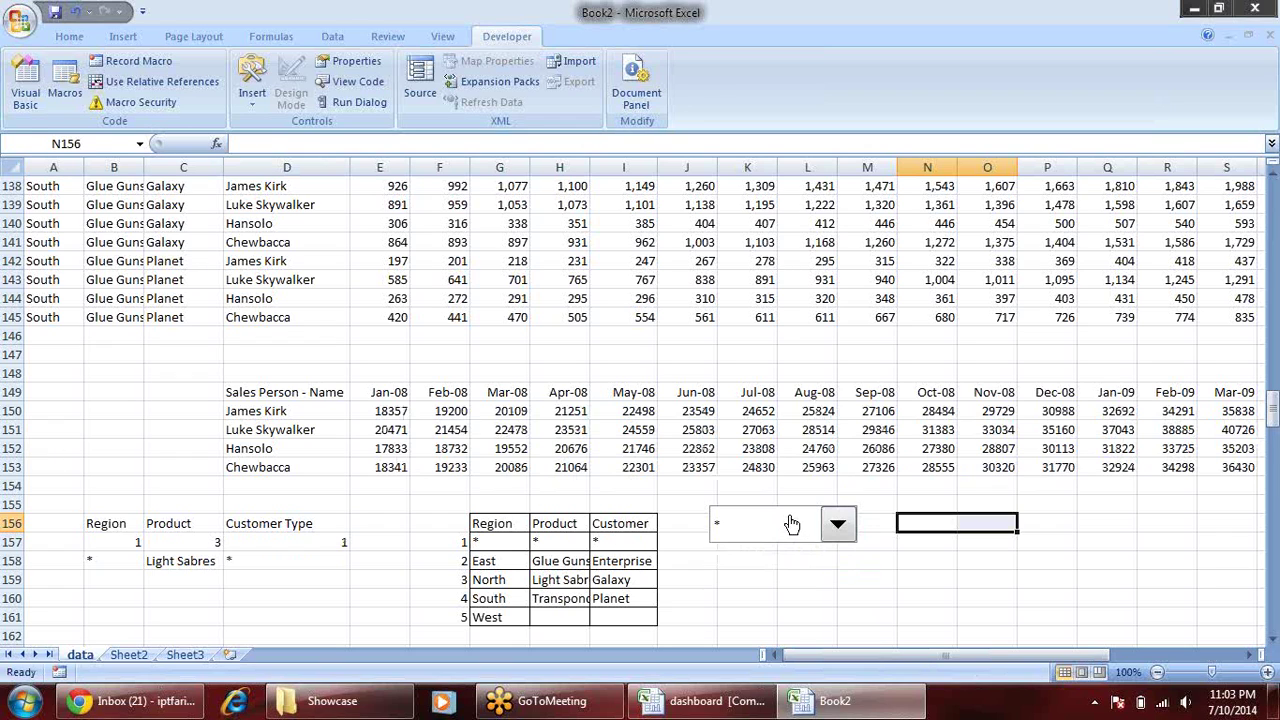
right_click(791, 524)
key("Escape")
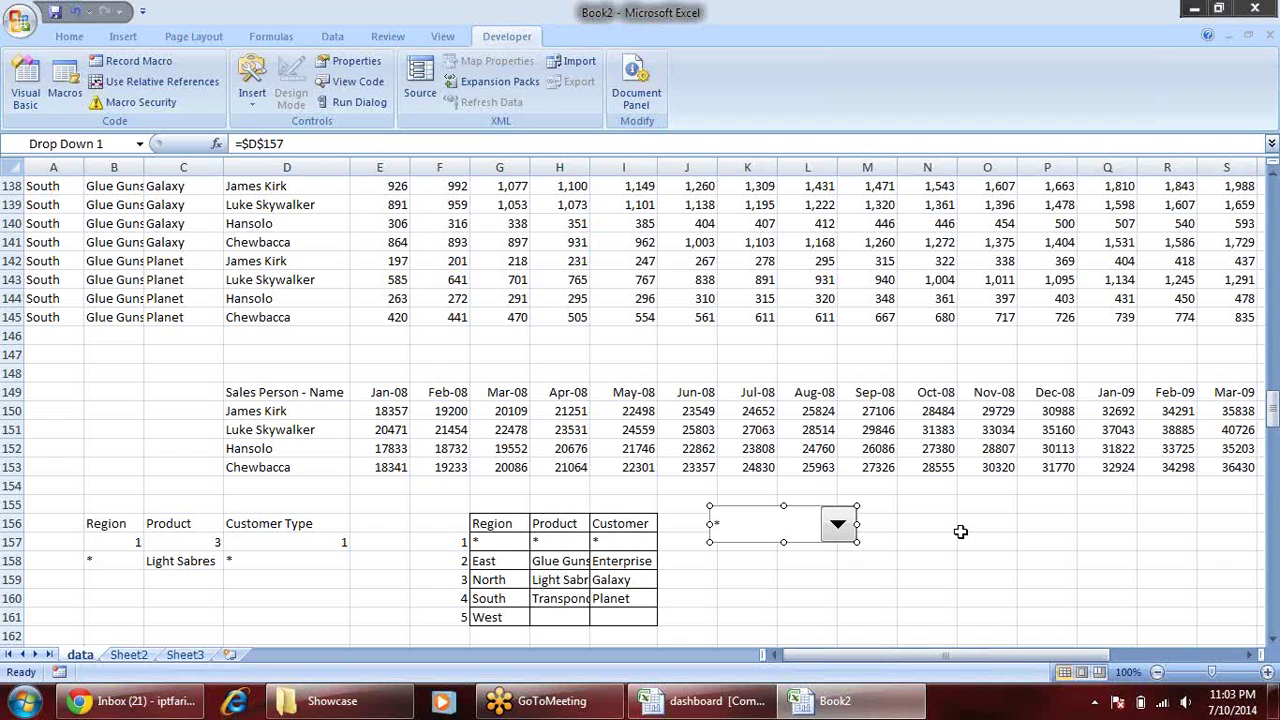
- Review the salesperson SUMIFS block and the Region, Product and Customer Type lookups
left_click(960, 531)
mouse_move(265, 392)
left_mouse_down()
mouse_move(465, 452)
mouse_move(810, 467)
left_mouse_up()
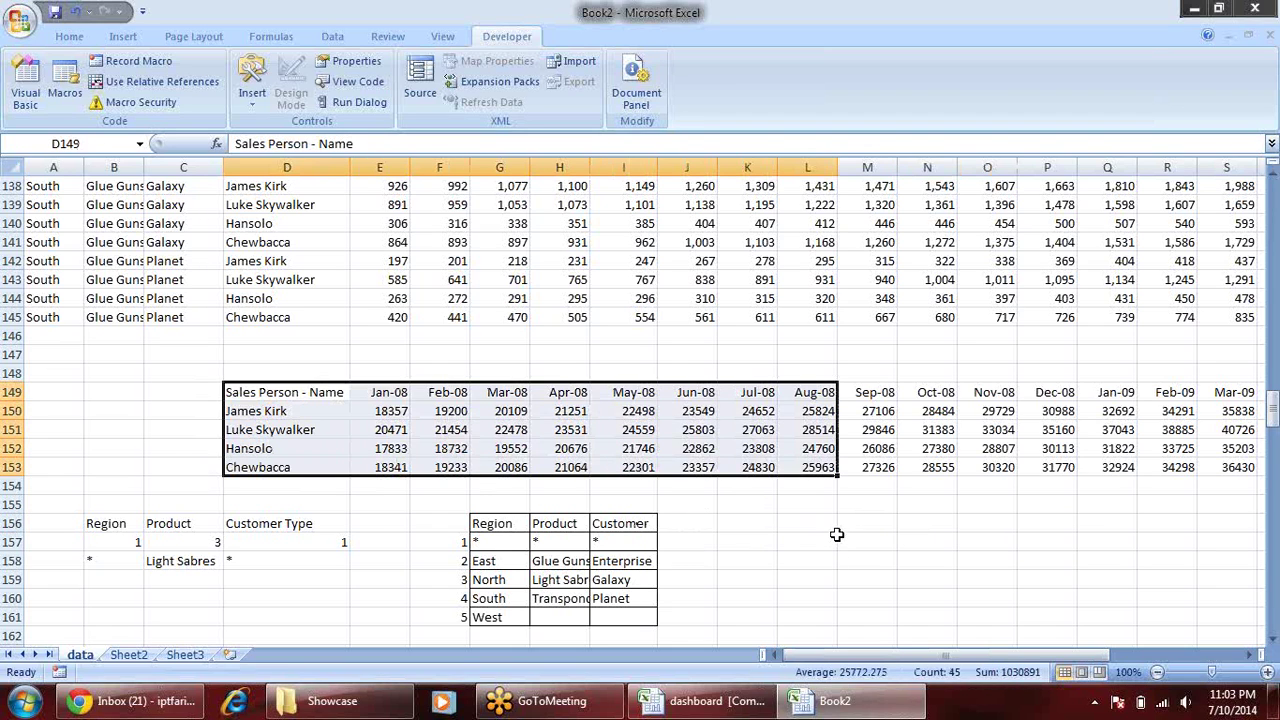
left_click(450, 430)
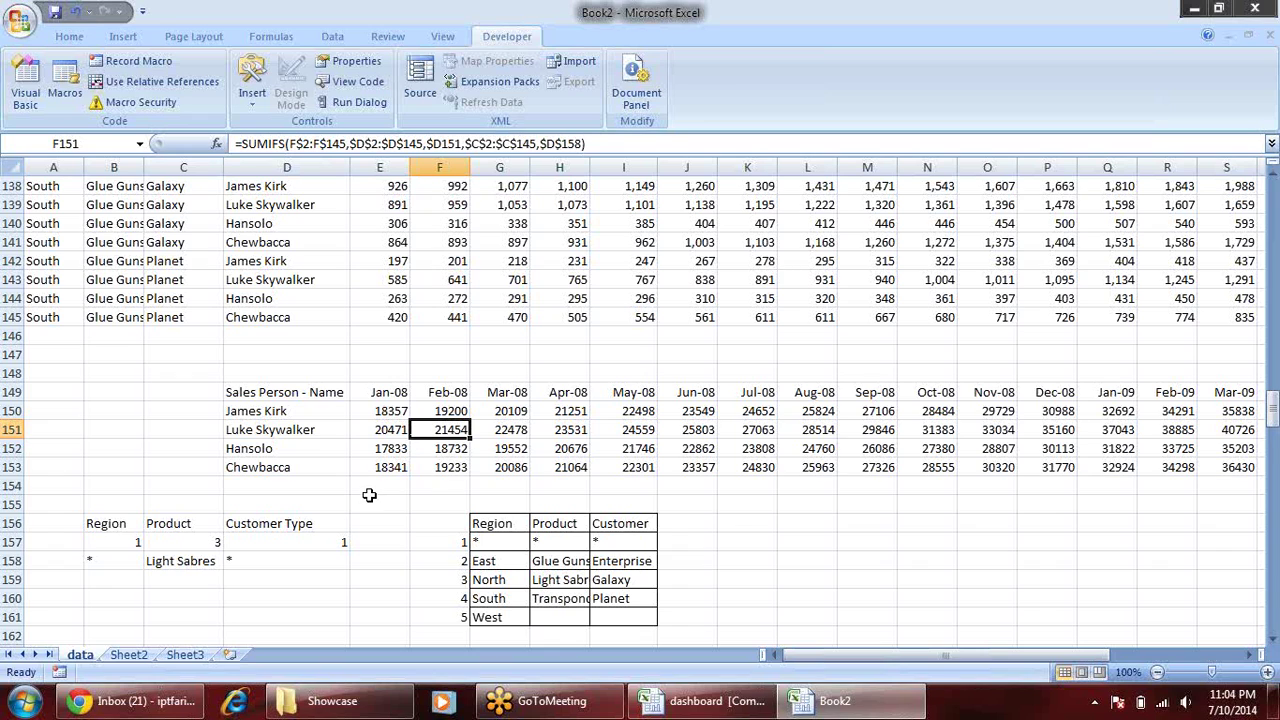
left_click(302, 558)
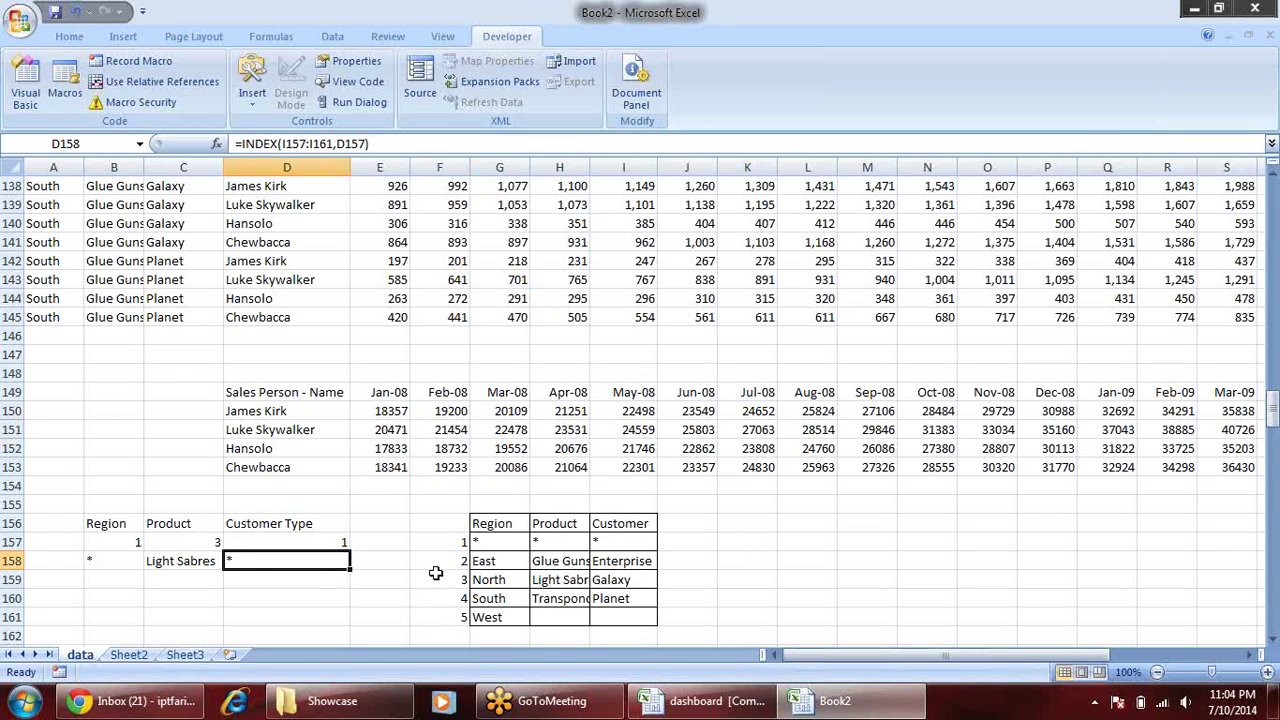
left_click(189, 527)
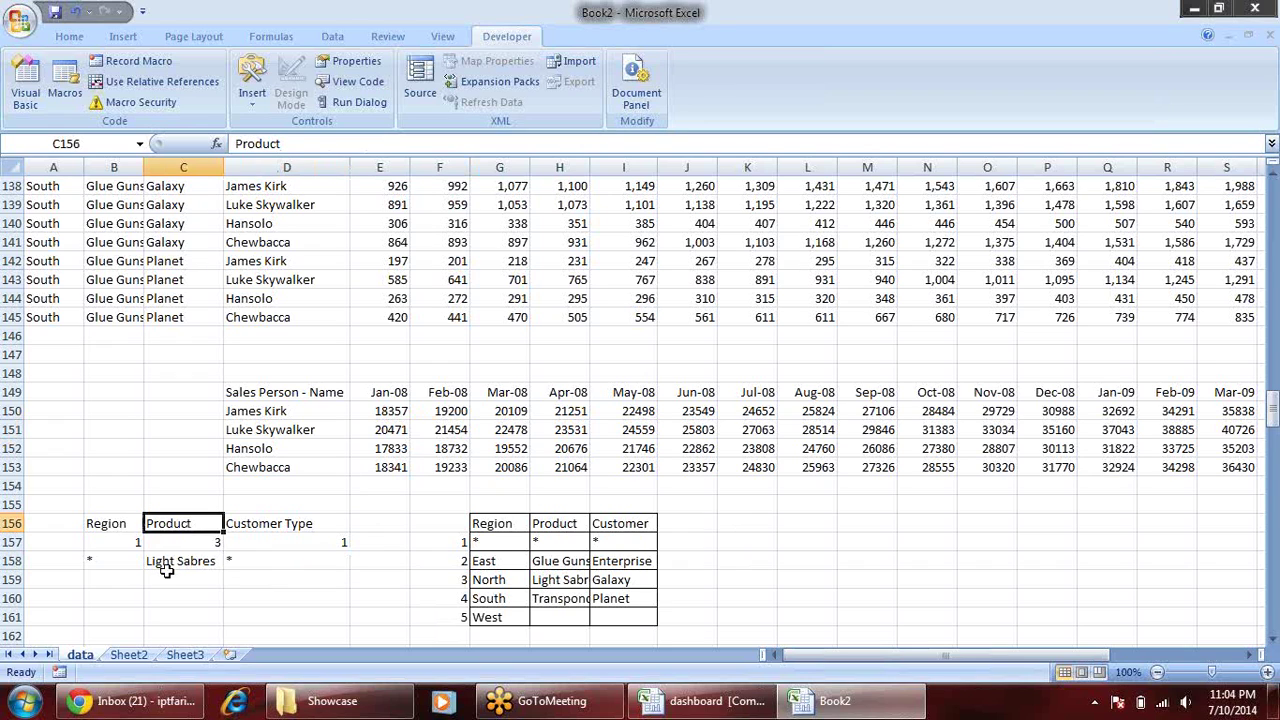
left_click(123, 527)
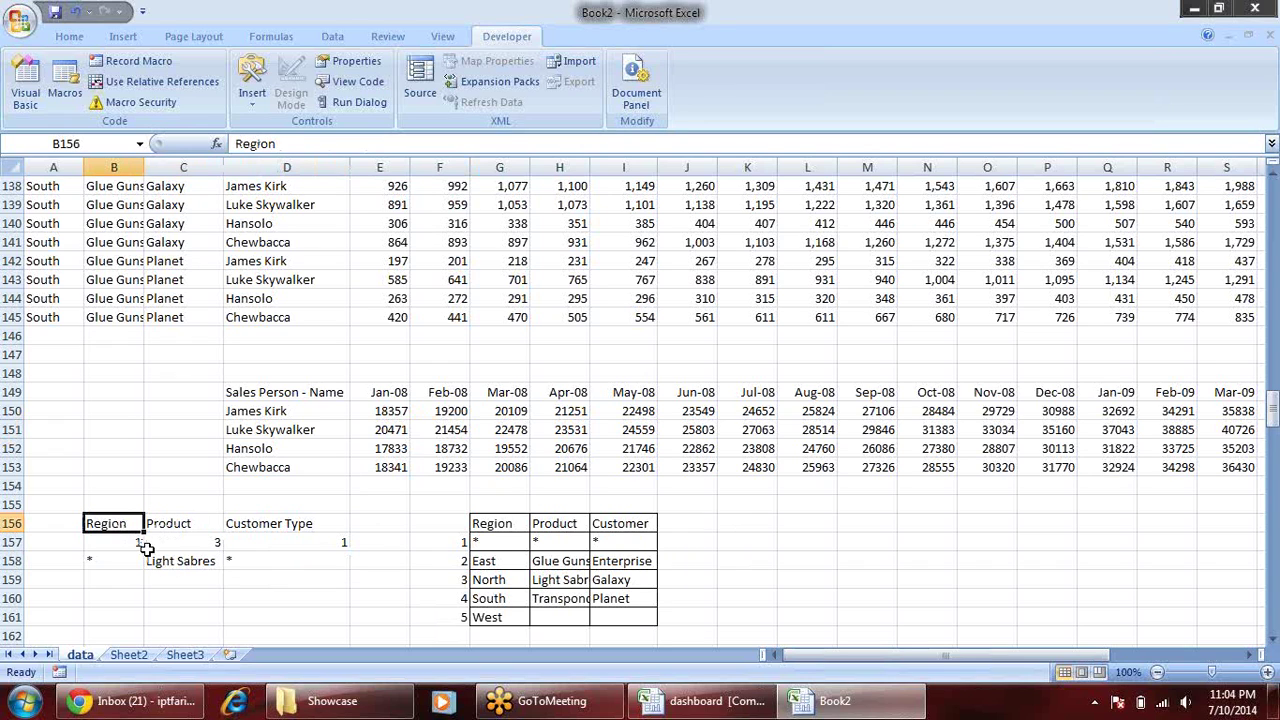
left_click(400, 396)
left_click(398, 411)
- Append $B$2:$B$145 with $C$158 as a Product criterion to E150's SUMIFS
key("F2")
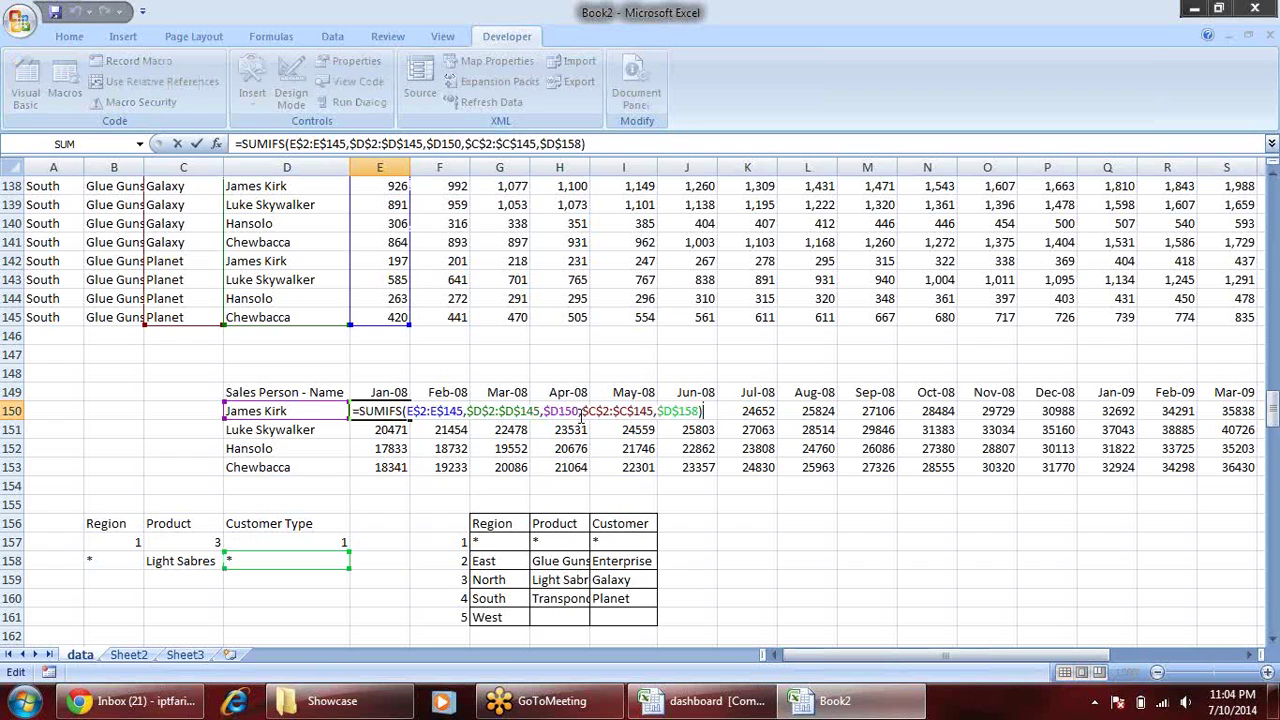
left_click(701, 411)
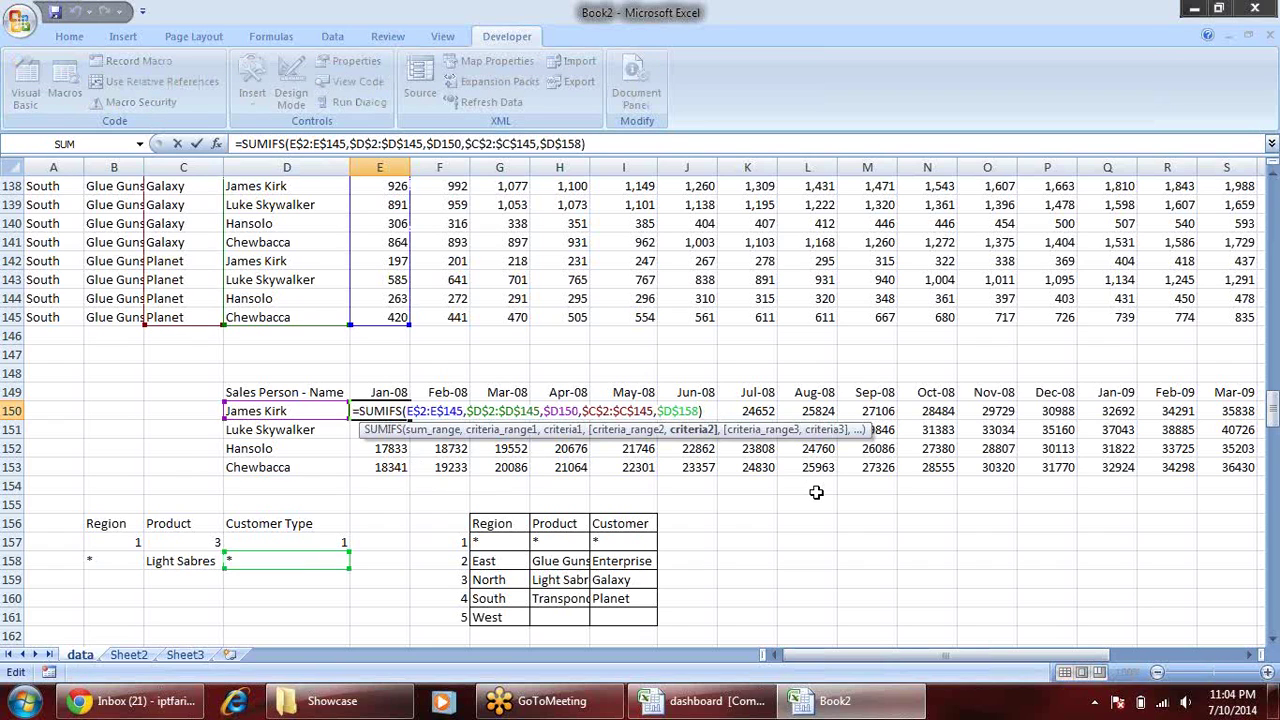
type(",")
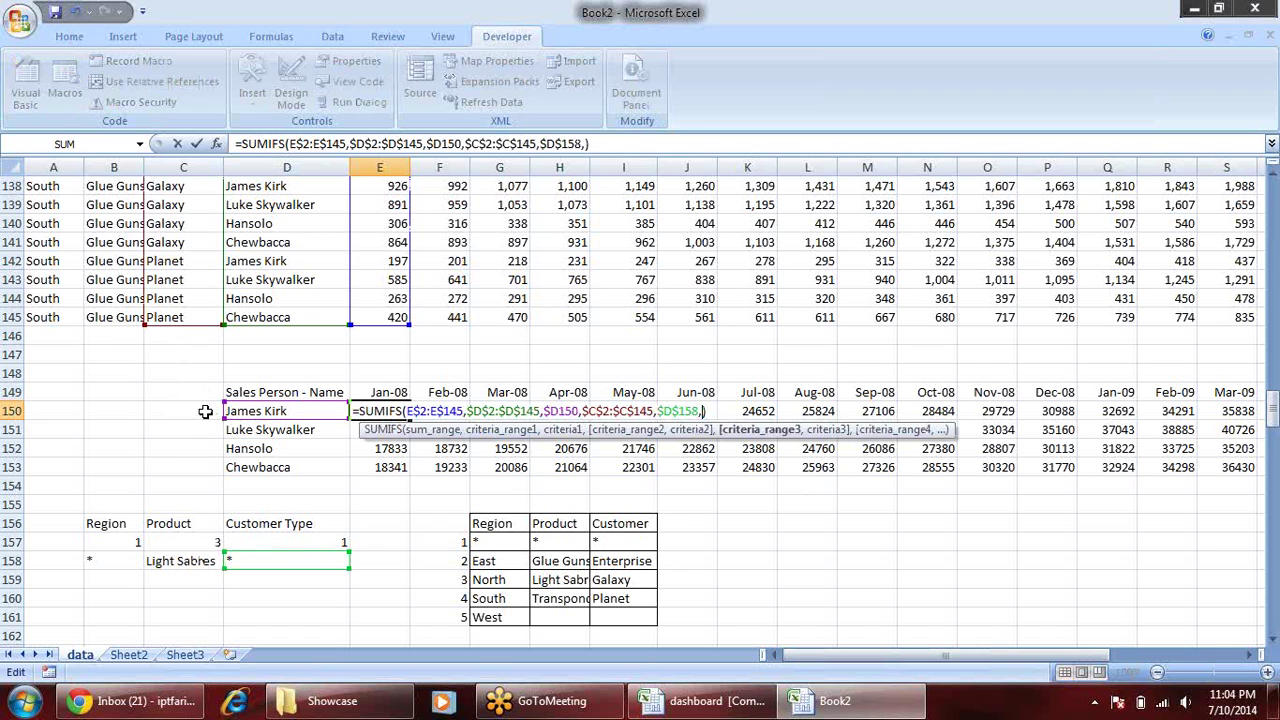
left_click(132, 318)
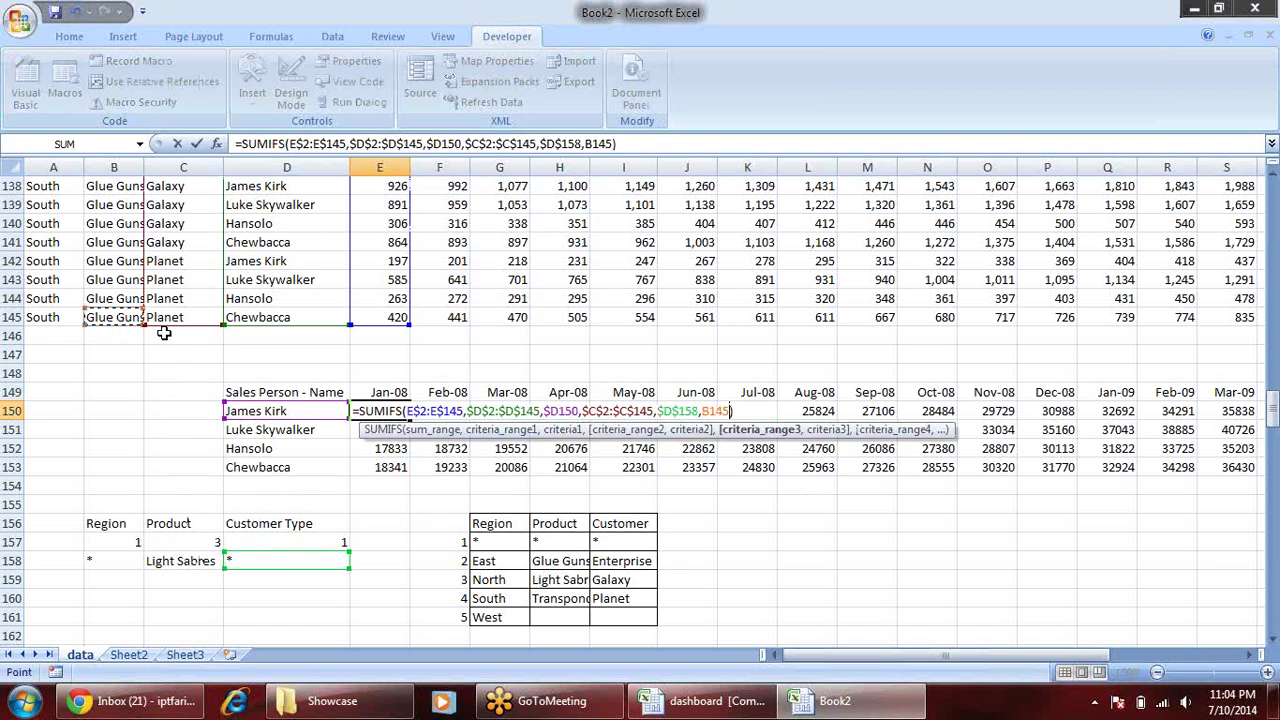
key("ctrl+shift+Up")
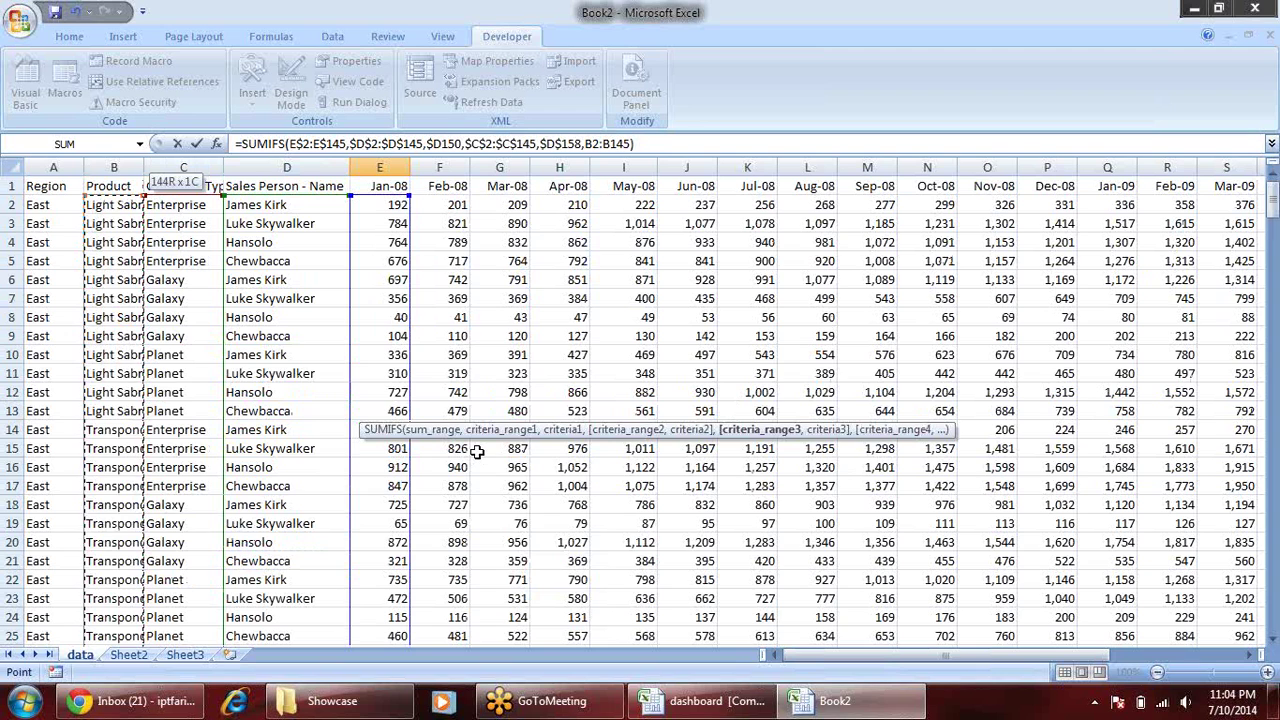
key("F4")
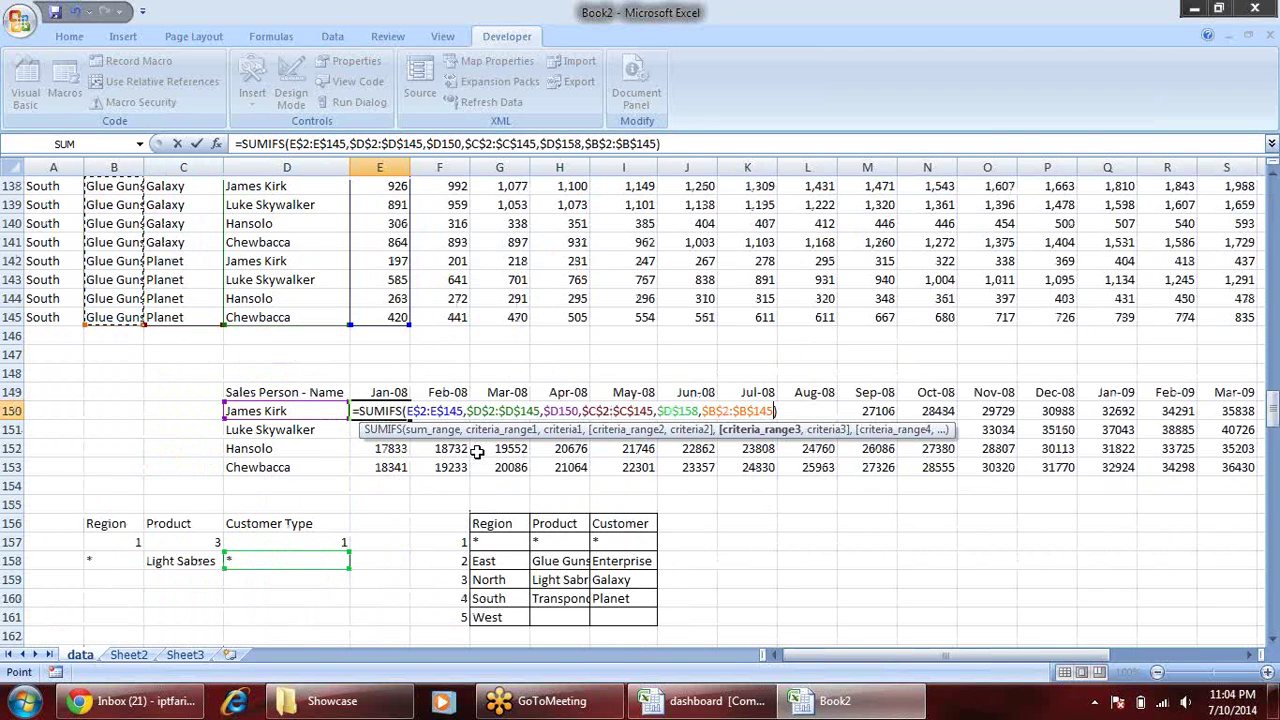
type(",")
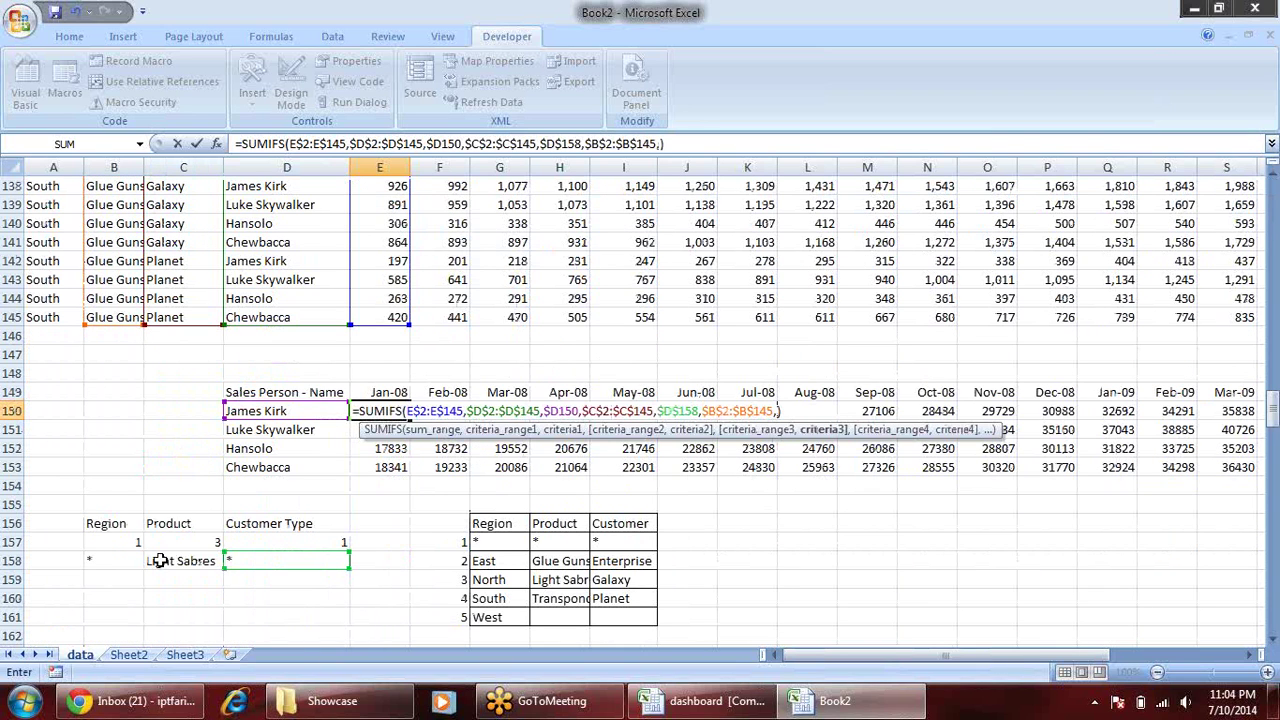
left_click(191, 561)
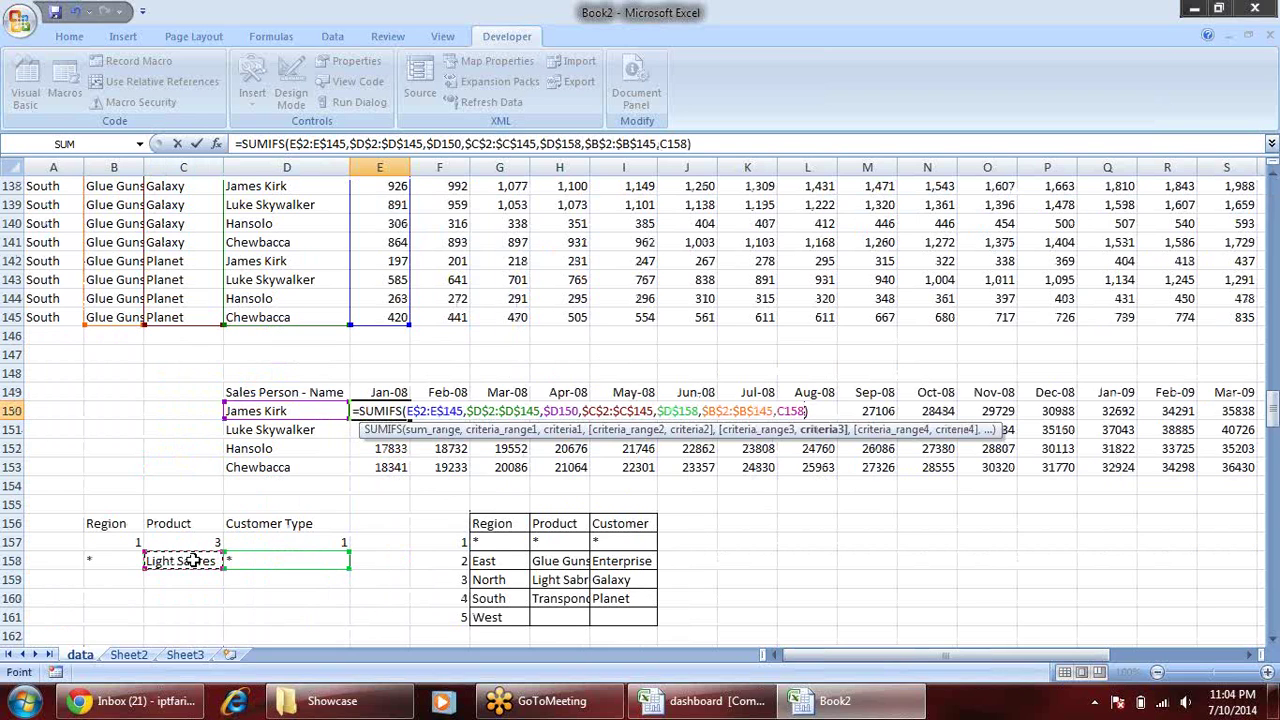
key("F4")
key("F4")
key("F4")
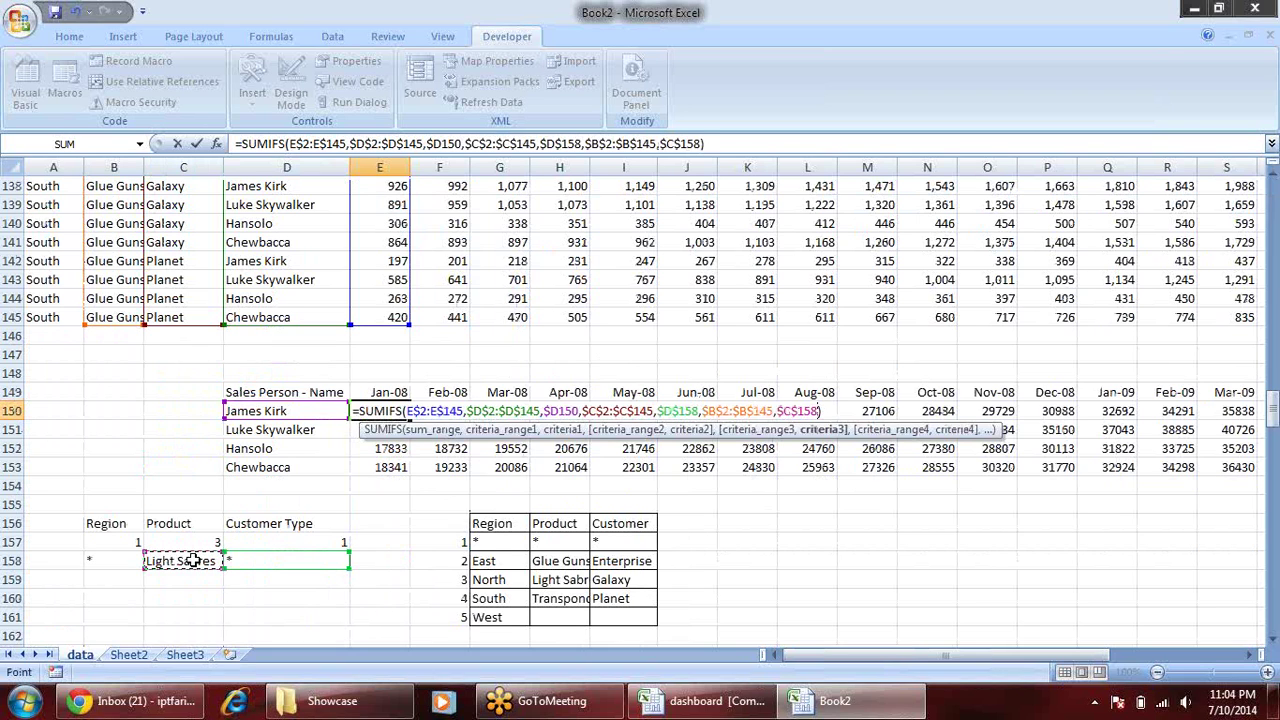
- Add $A$2:$A$145 with $B$158 as a Region criterion and commit the formula
type(",")
left_click(61, 318)
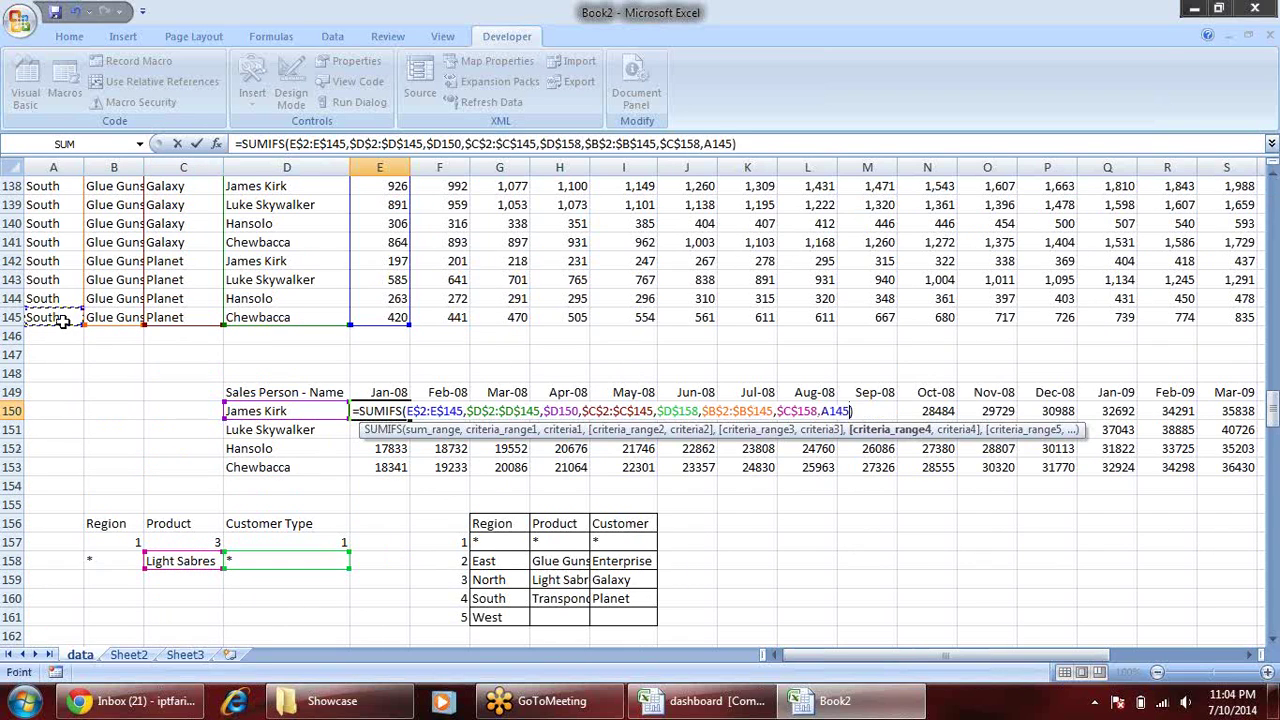
key("ctrl+shift+Up")
key("shift+Down")
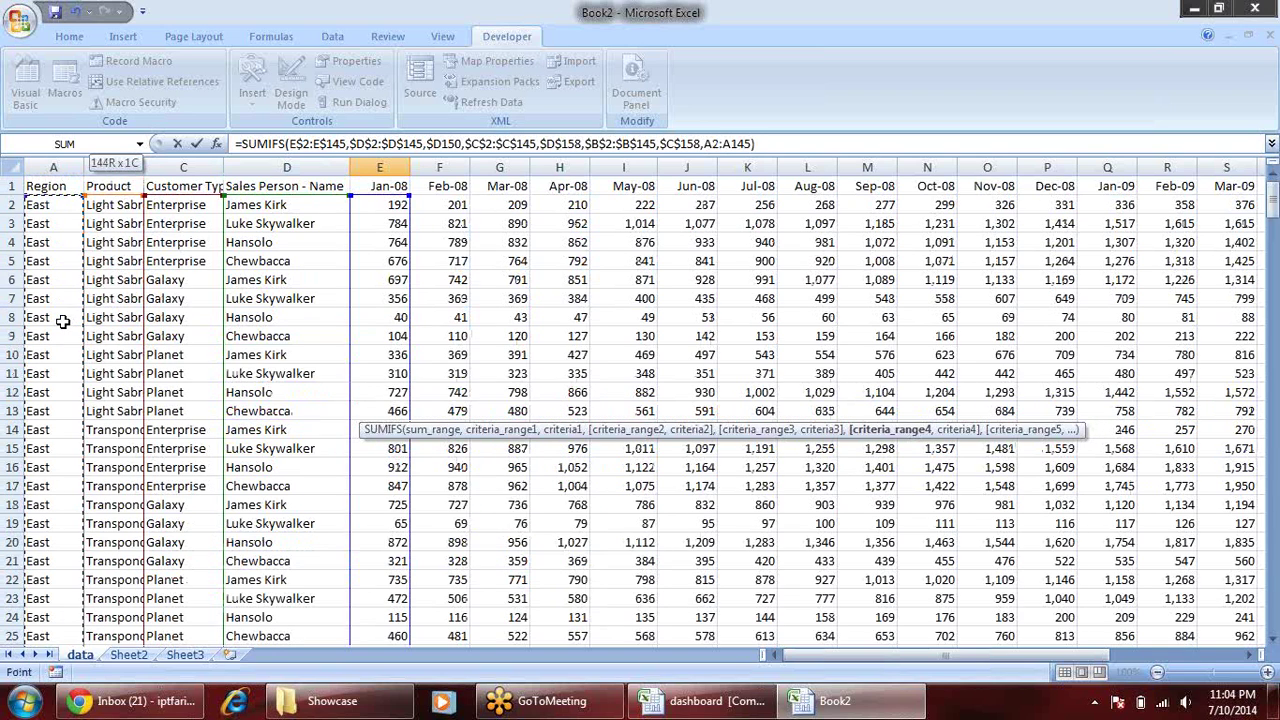
key("F4")
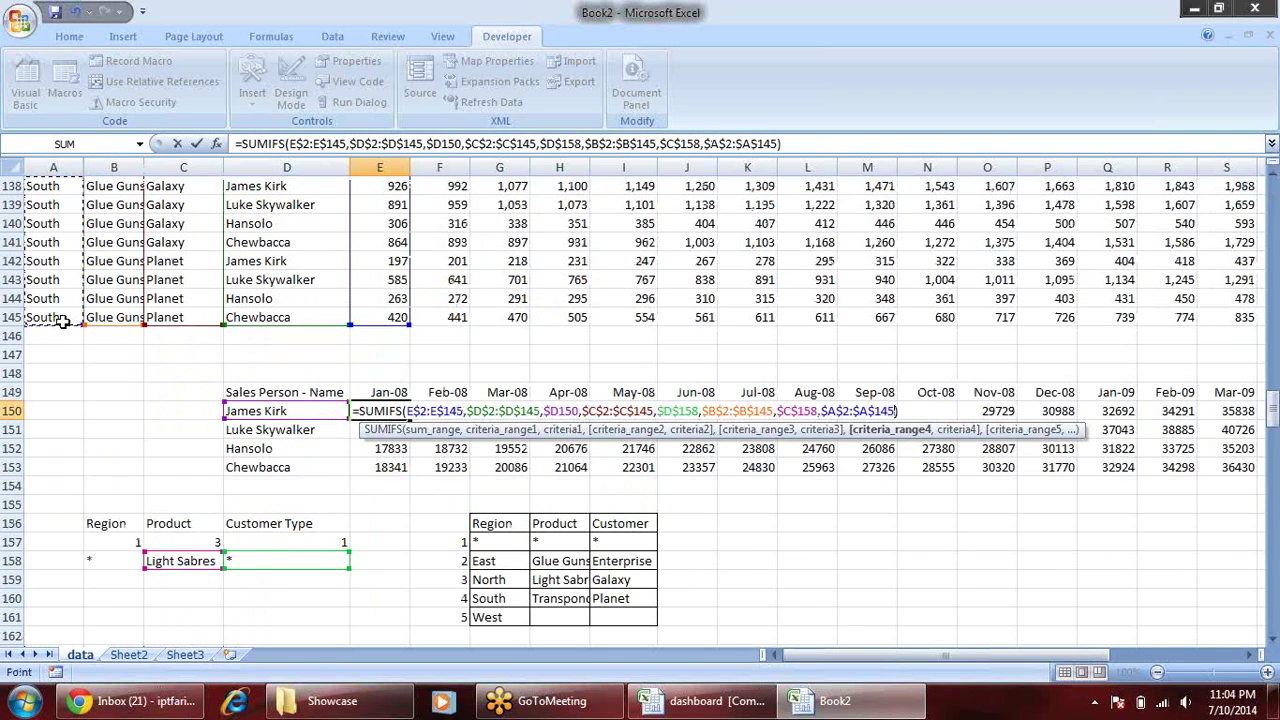
type(",")
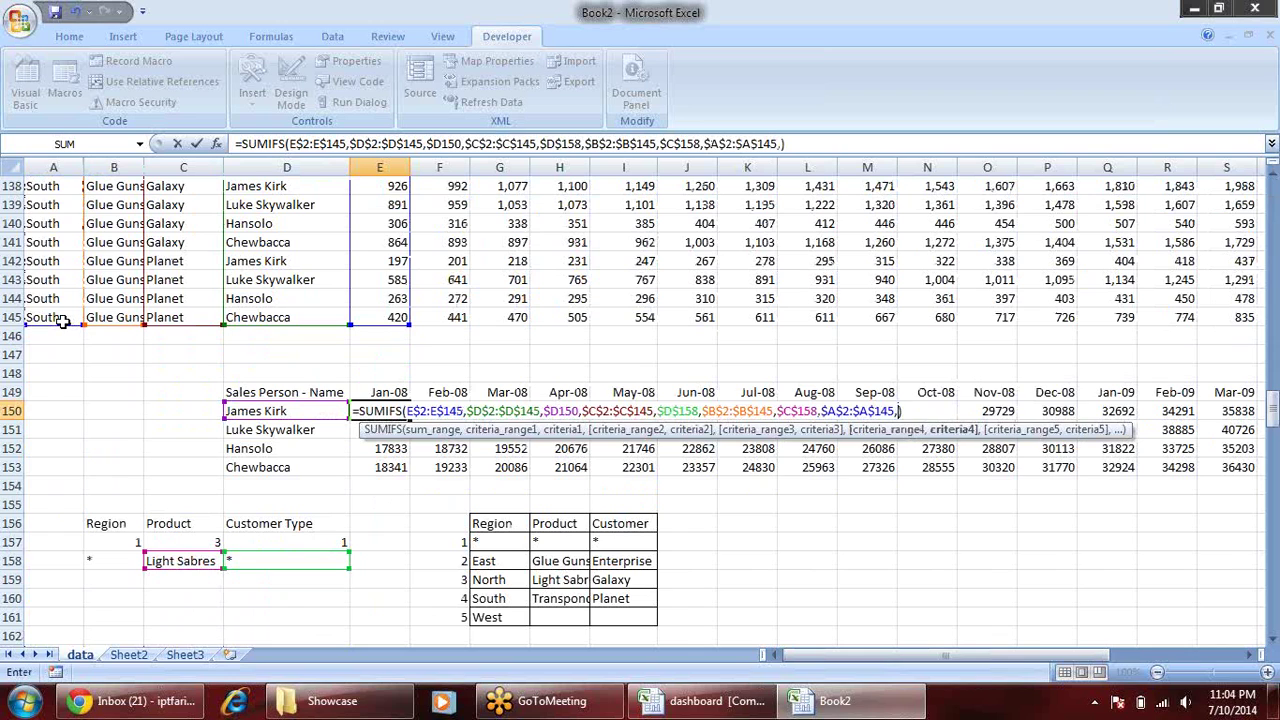
left_click(105, 566)
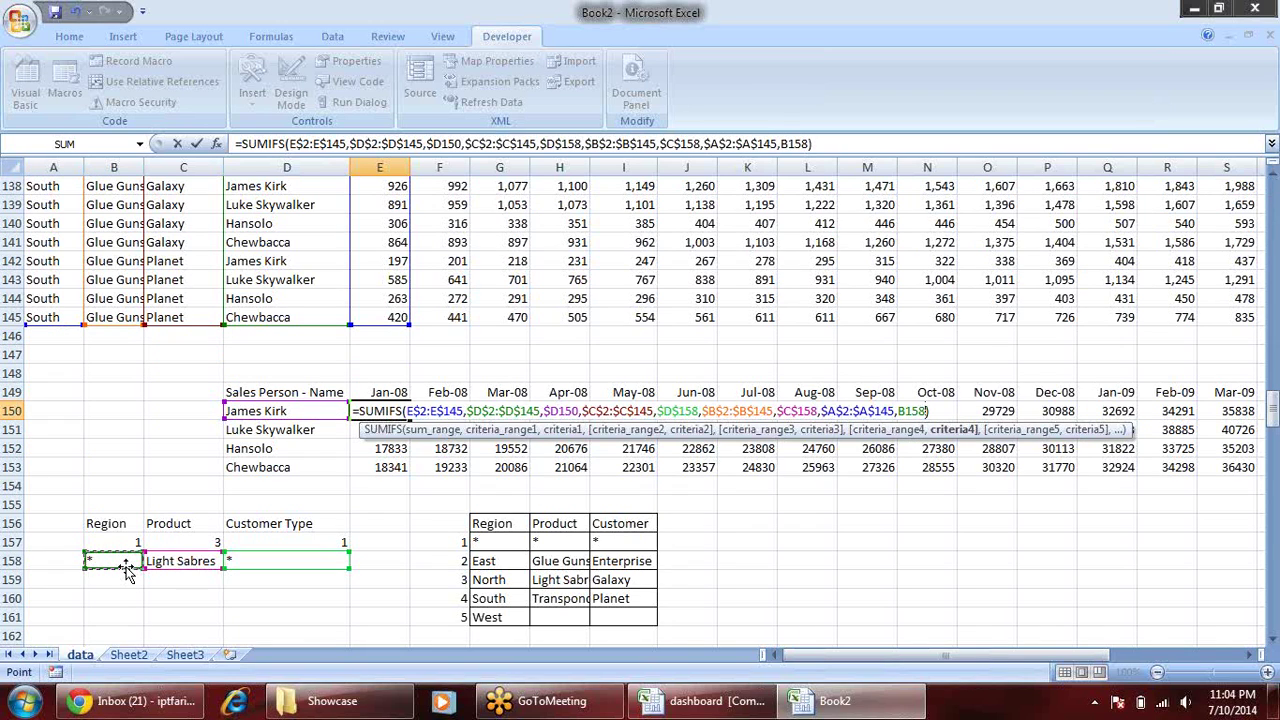
key("Return")
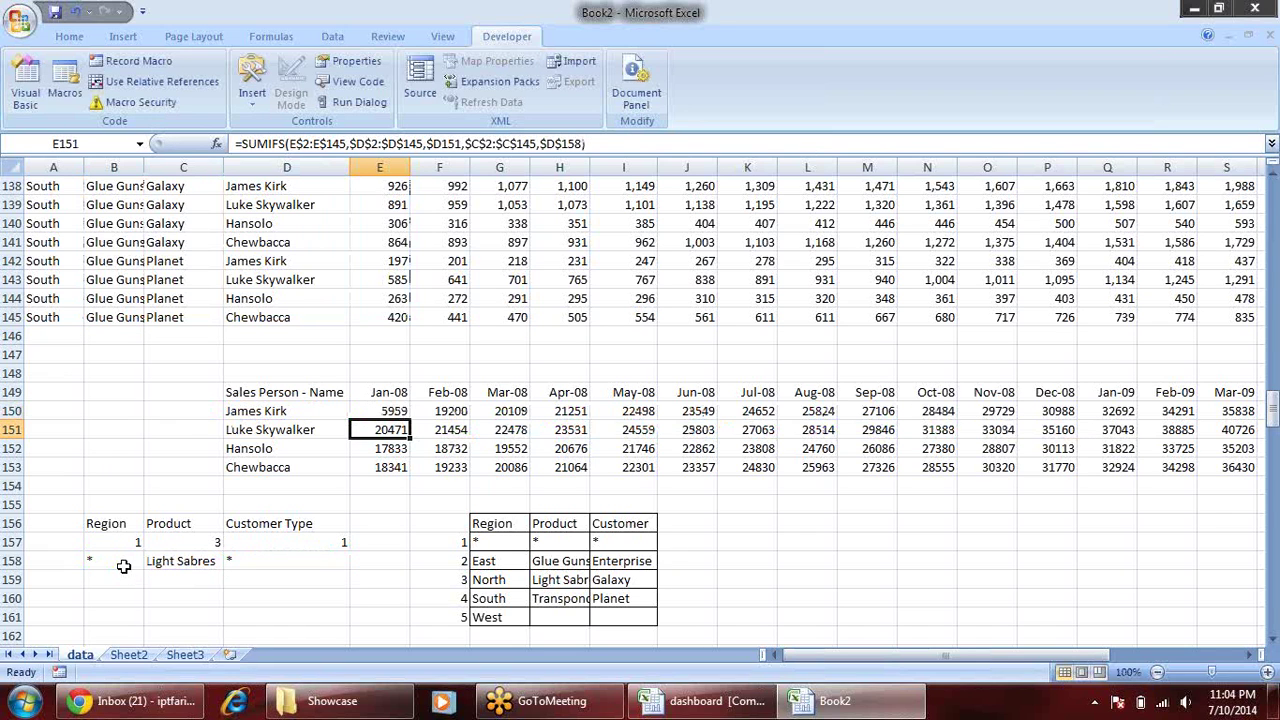
- Fill E150's updated SUMIFS right to Dec-09 and down to row 153
left_click(390, 410)
left_click_drag(418, 418, 1172, 415)
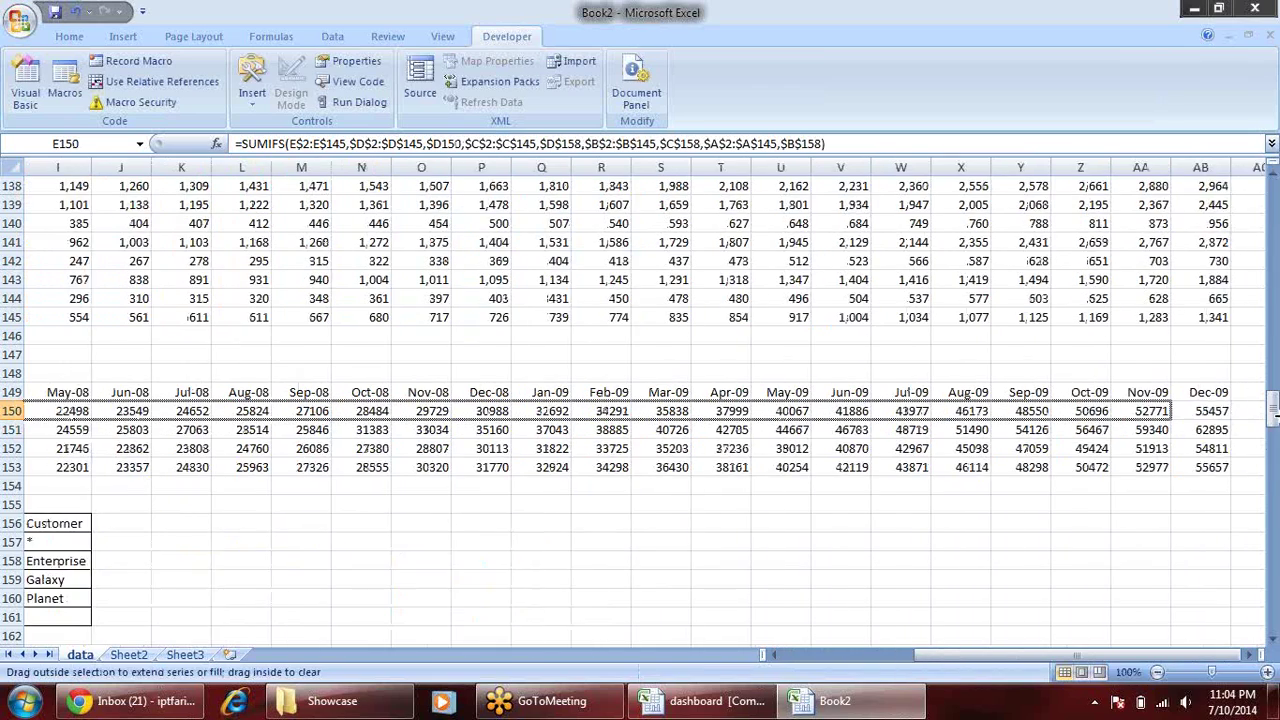
left_click_drag(1172, 415, 1165, 472)
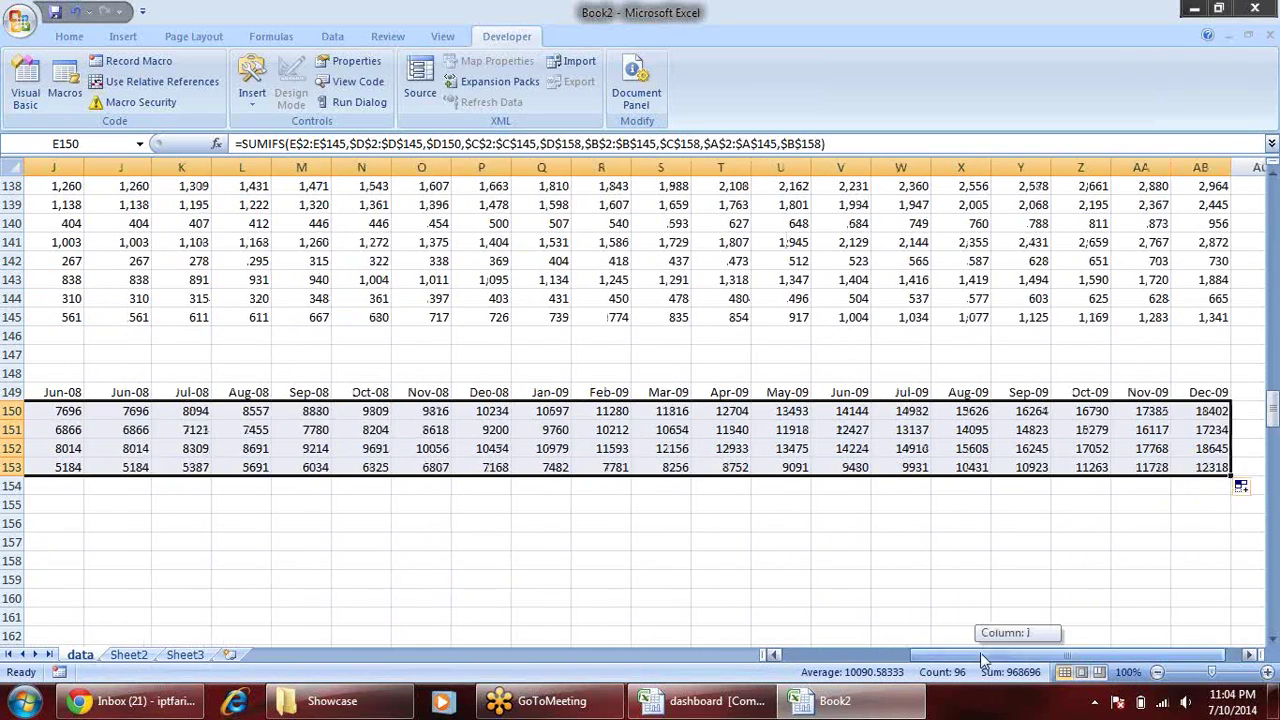
left_click_drag(1022, 655, 870, 655)
left_click(290, 542)
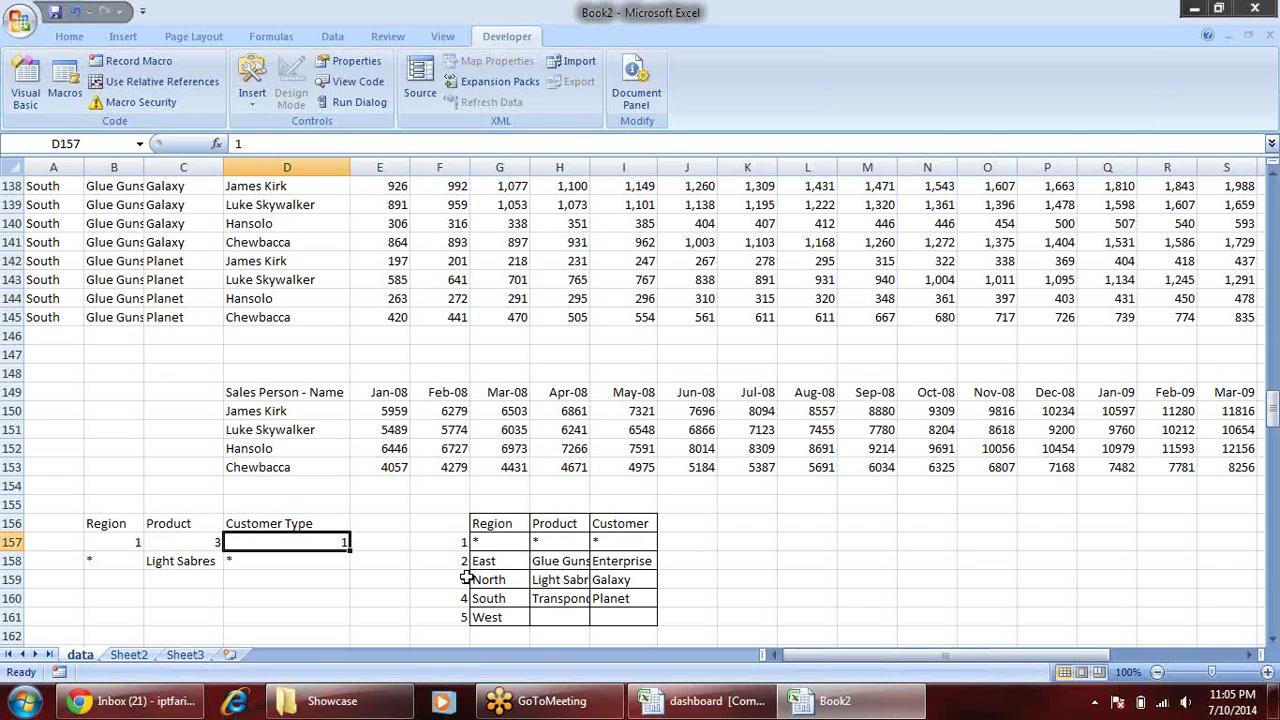
- Review the copied totals, the Region list and the B158 region lookup
left_click(402, 430)
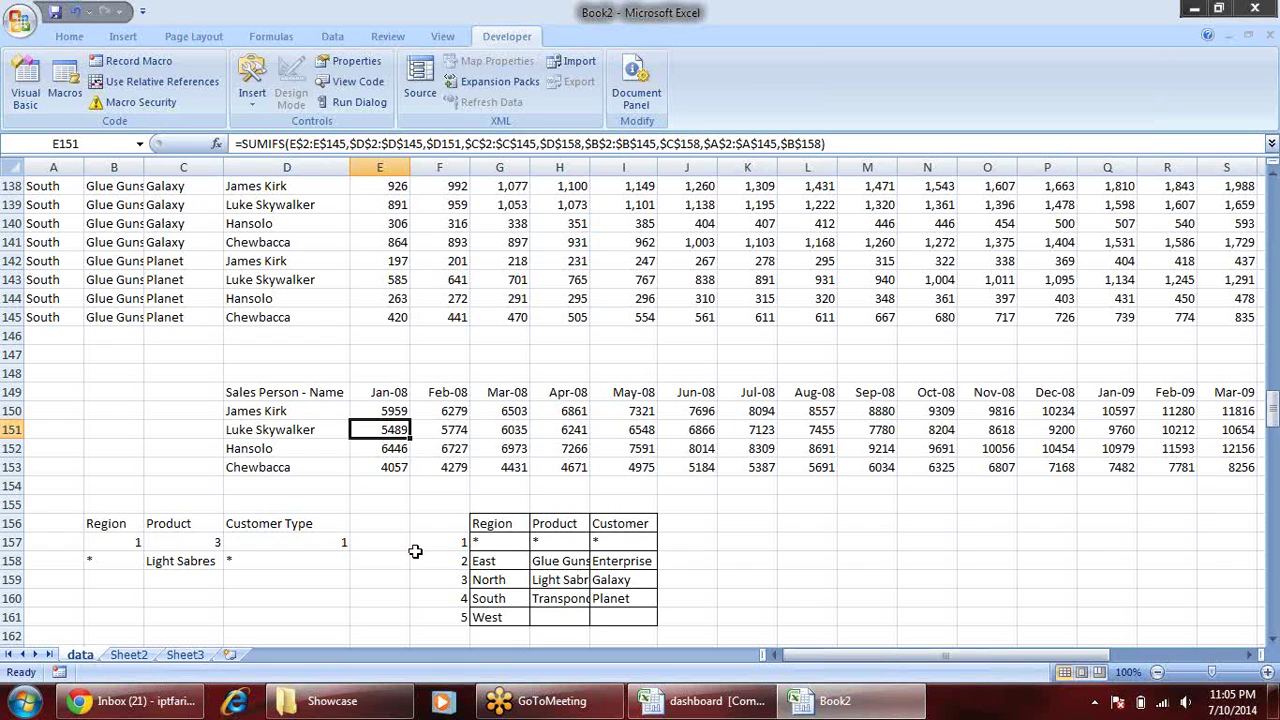
mouse_move(388, 412)
left_mouse_down()
mouse_move(409, 446)
mouse_move(405, 475)
left_mouse_up()
left_click(403, 540)
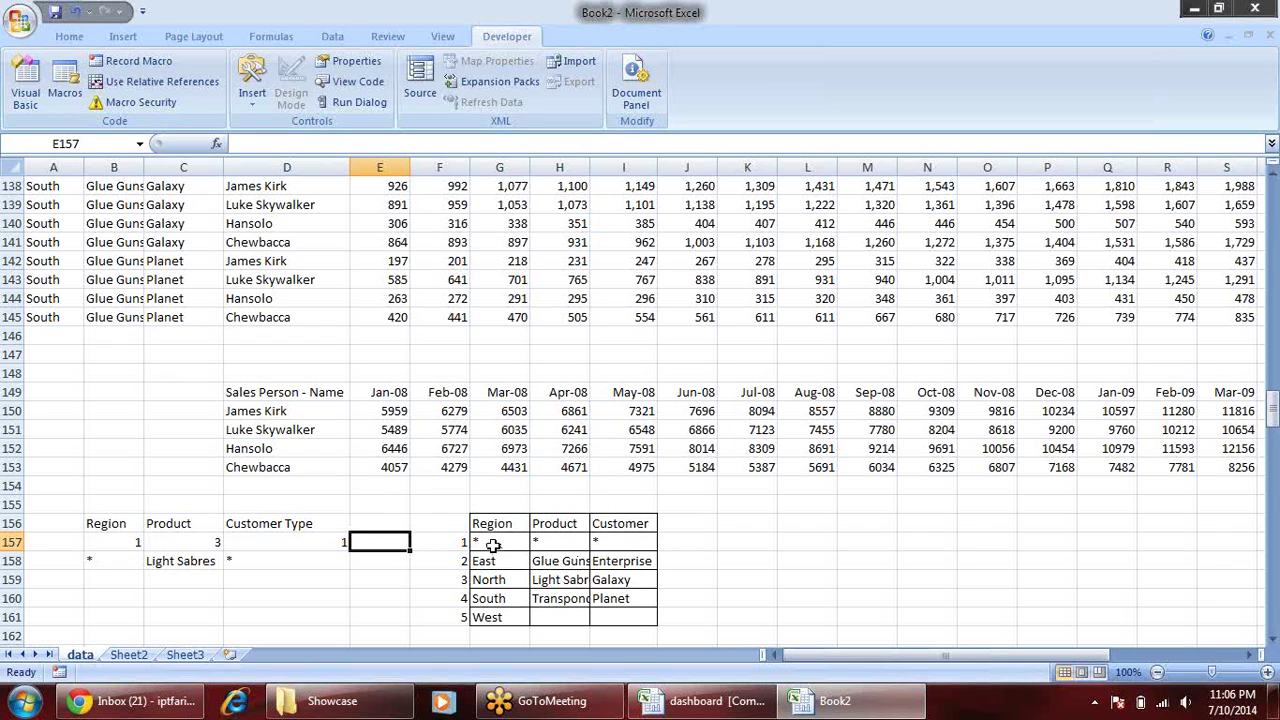
left_click_drag(492, 543, 492, 598)
left_click(488, 617)
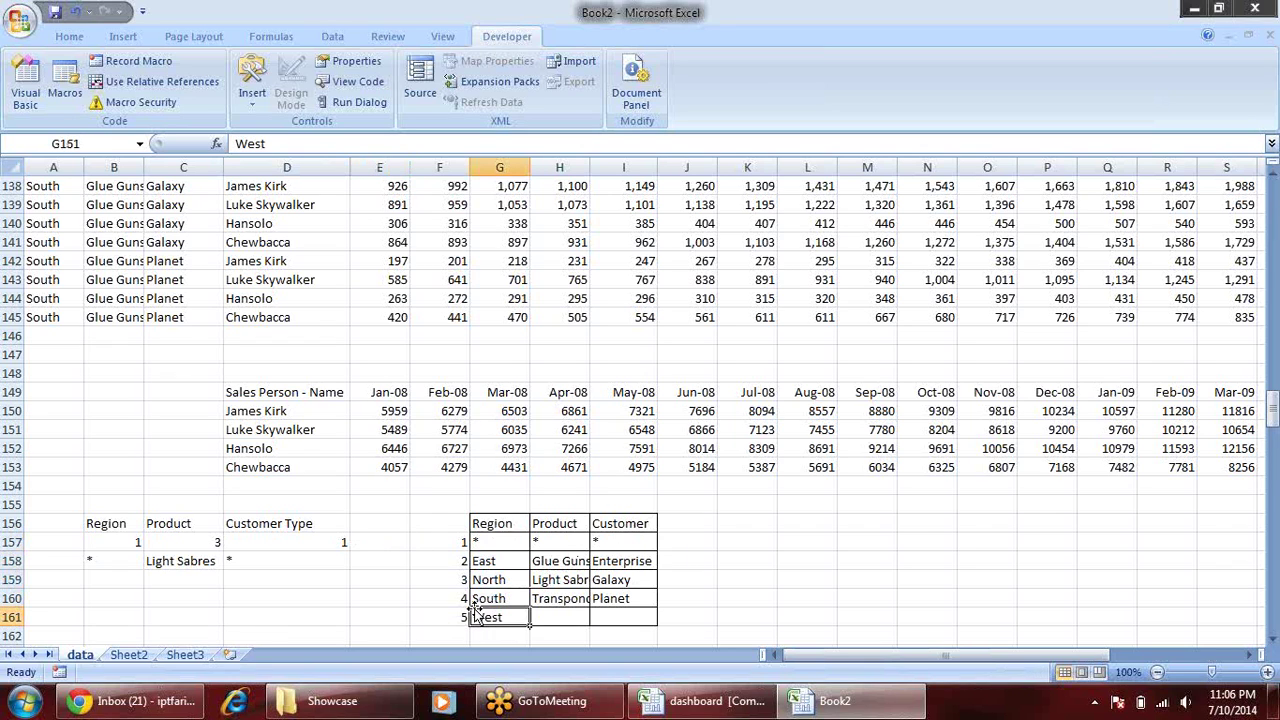
left_click(130, 561)
double_click(130, 561)
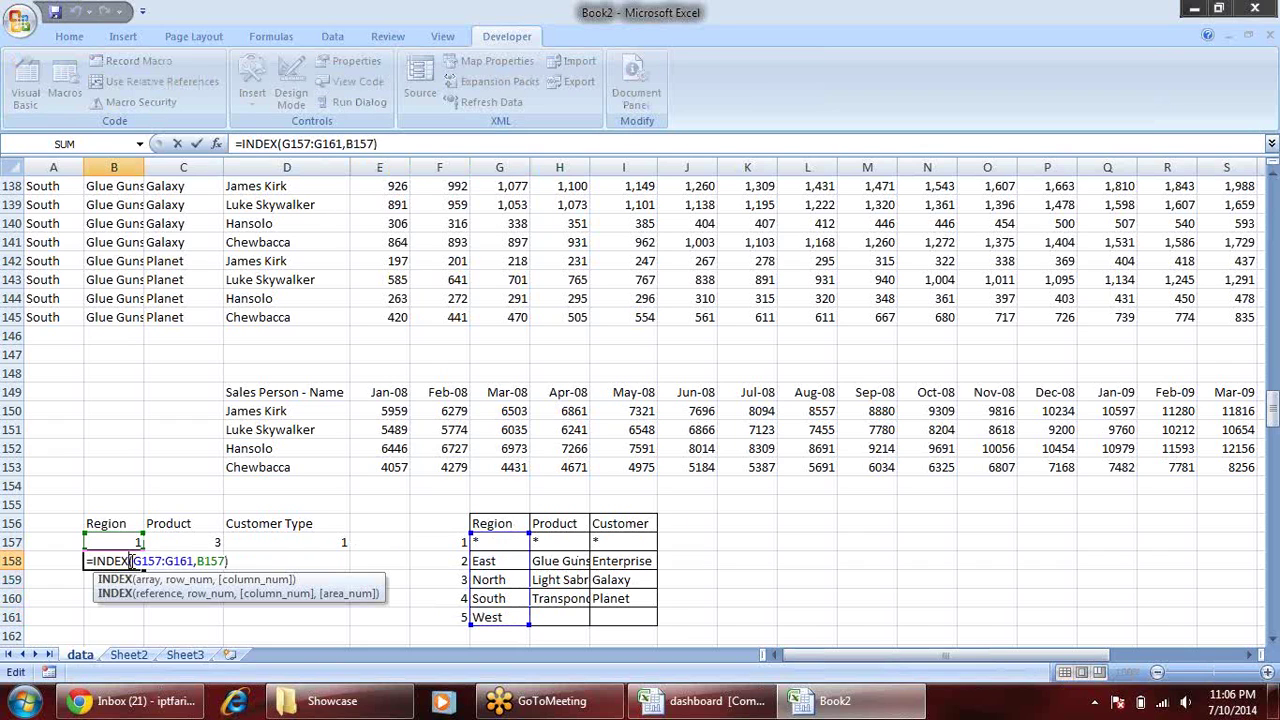
key("Return")
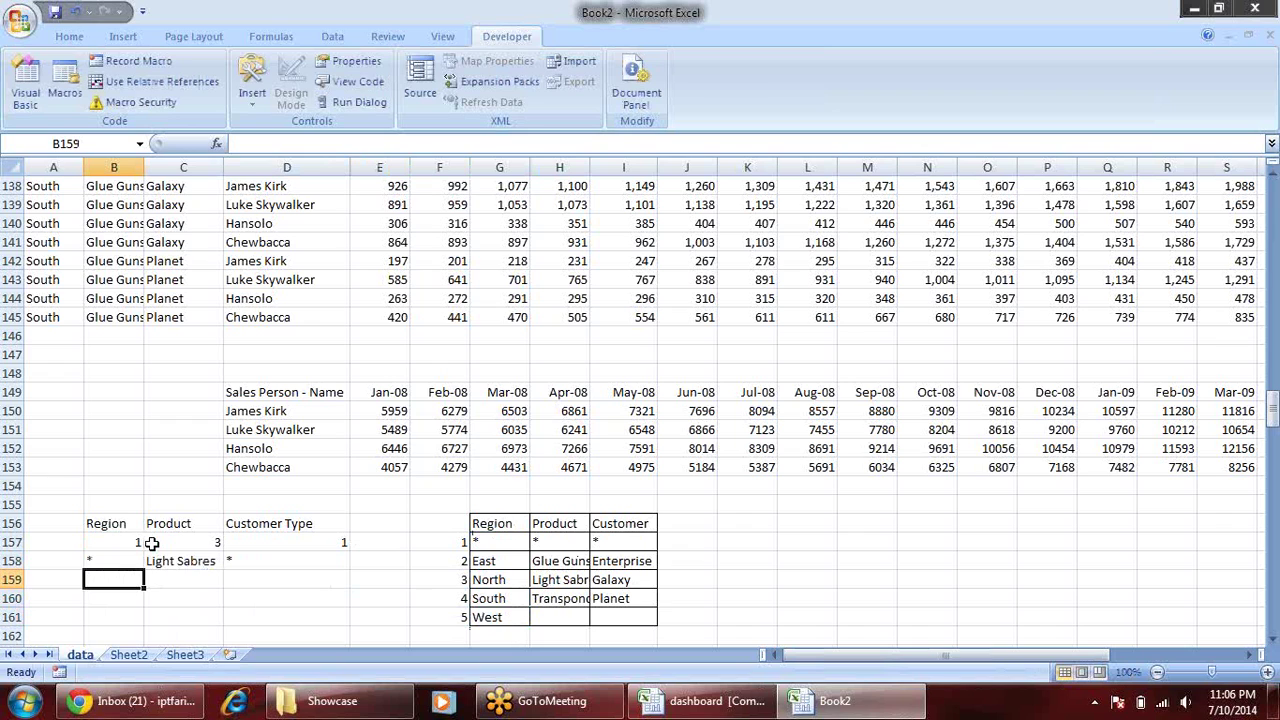
left_click(127, 540)
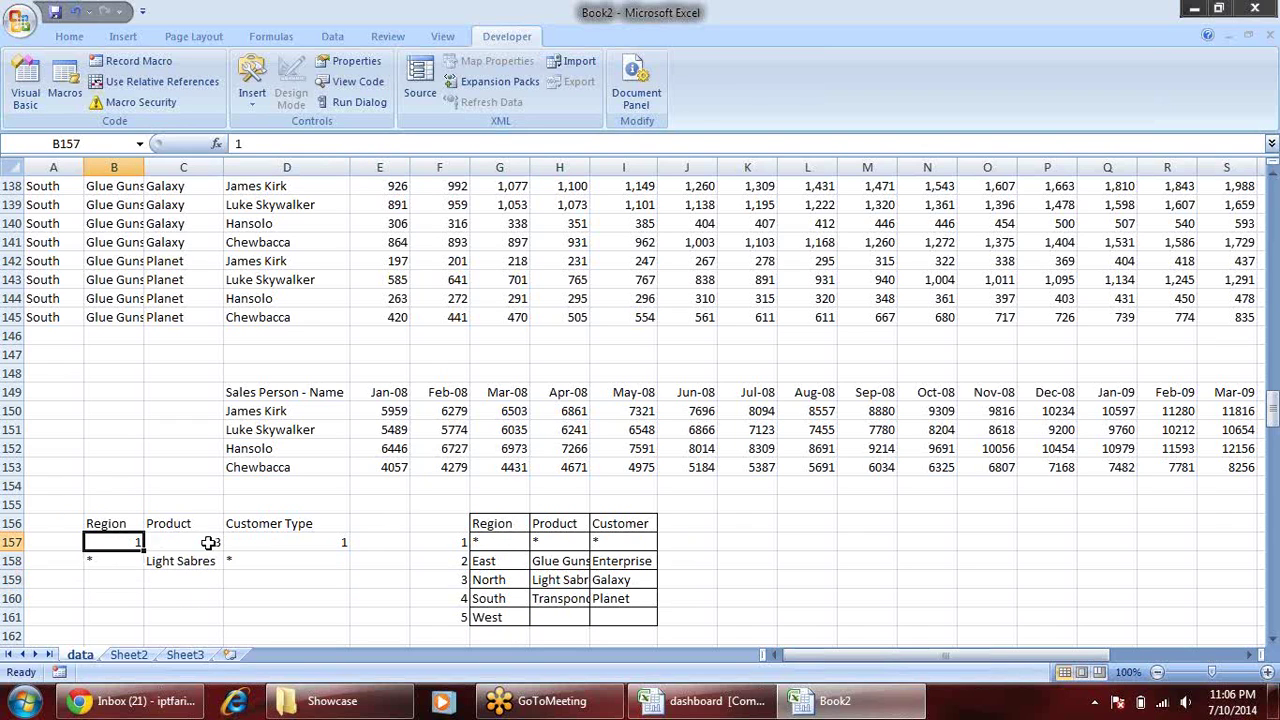
left_click(208, 542)
left_click(278, 543)
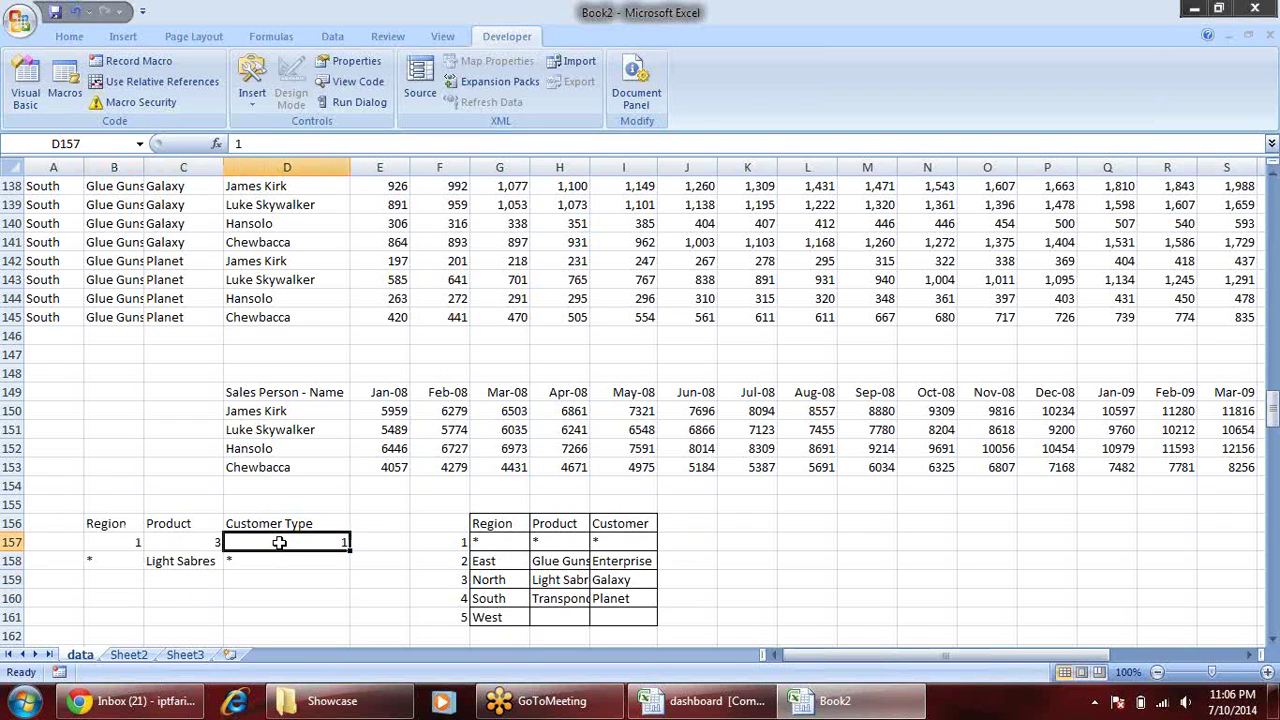
- Switch from Book2 to the dashboard workbook
right_click(133, 543)
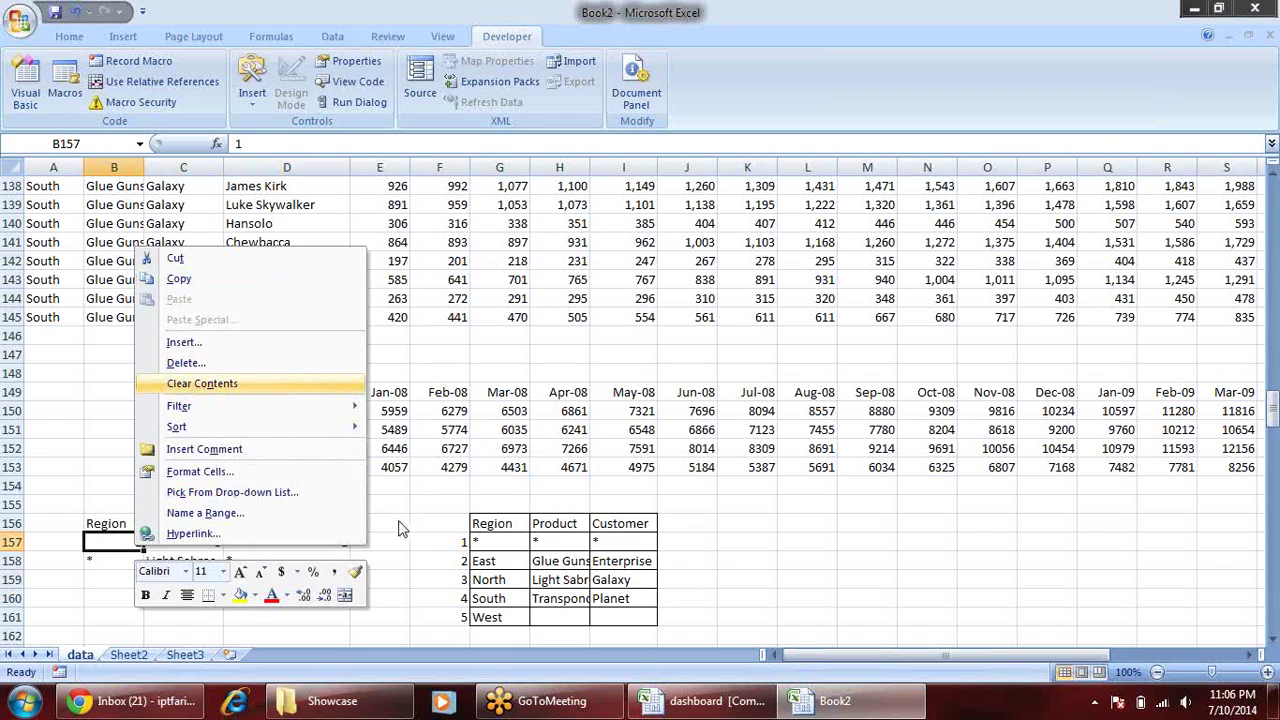
key("Escape")
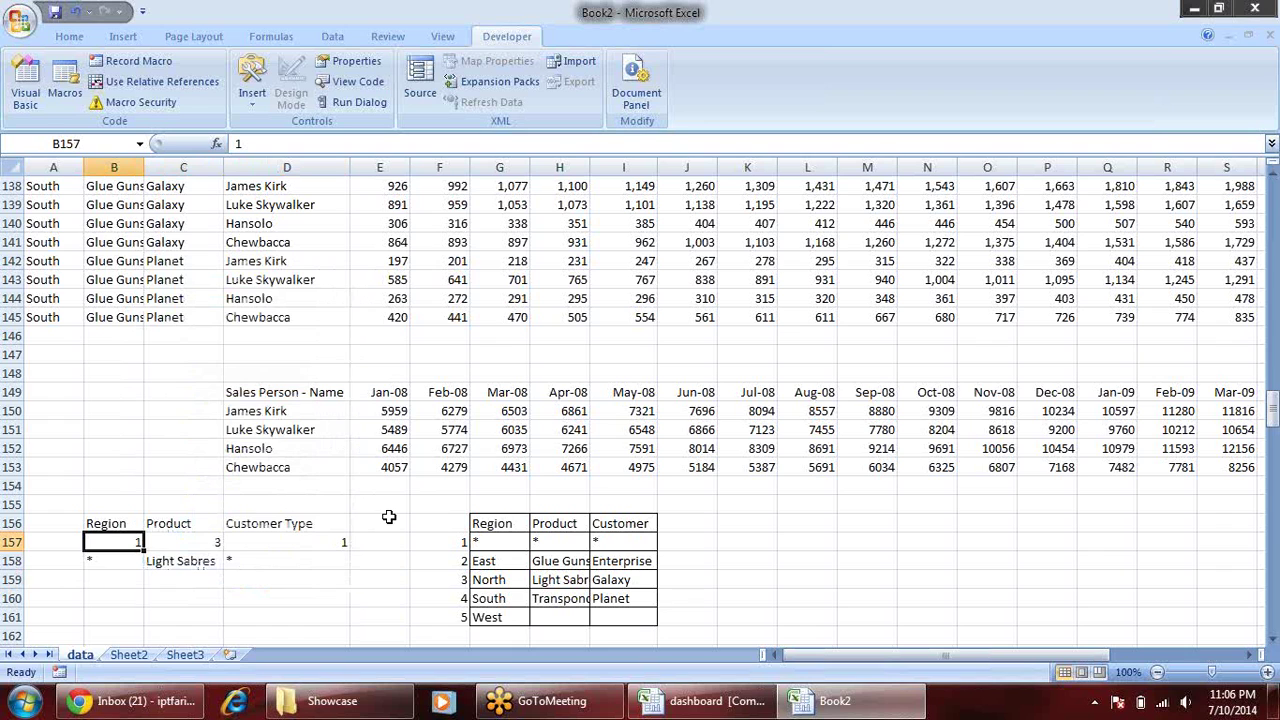
scroll(384, 516, "down", 1)
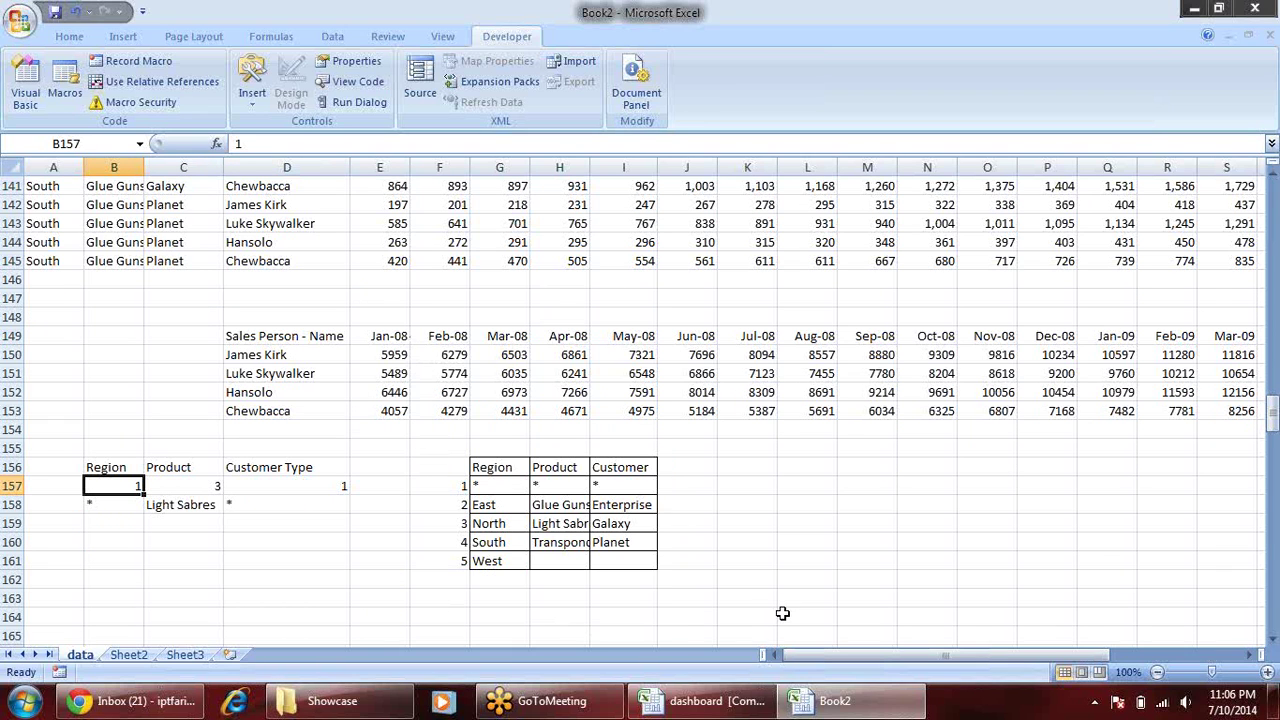
key("ctrl+Tab")
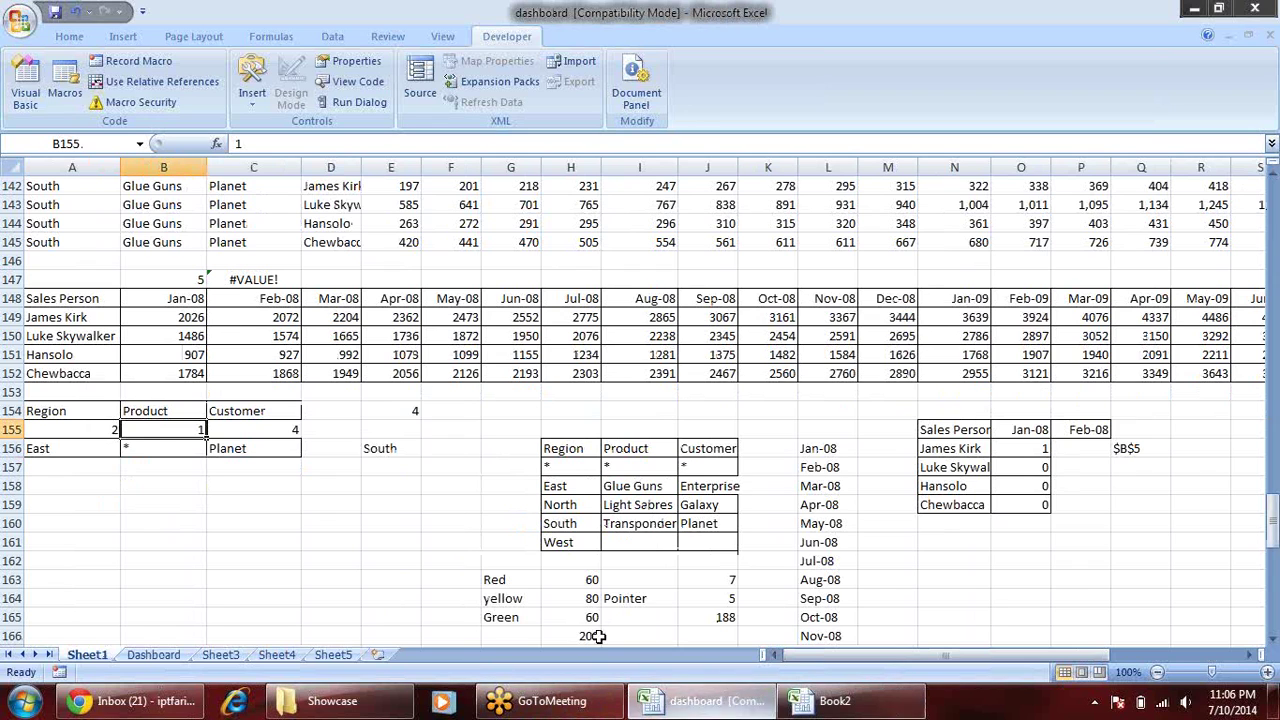
- On the Dashboard sheet, filter Product to a single item and Transponders, then back to All
left_click(134, 655)
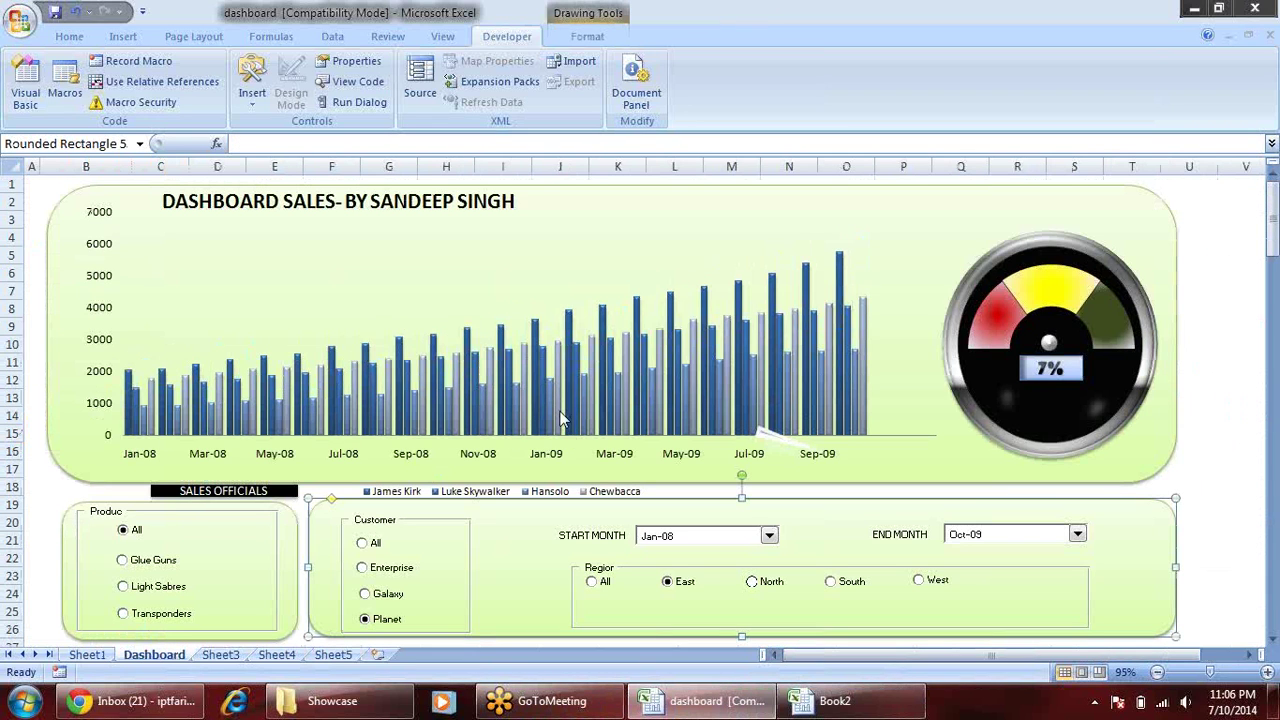
left_click(48, 488)
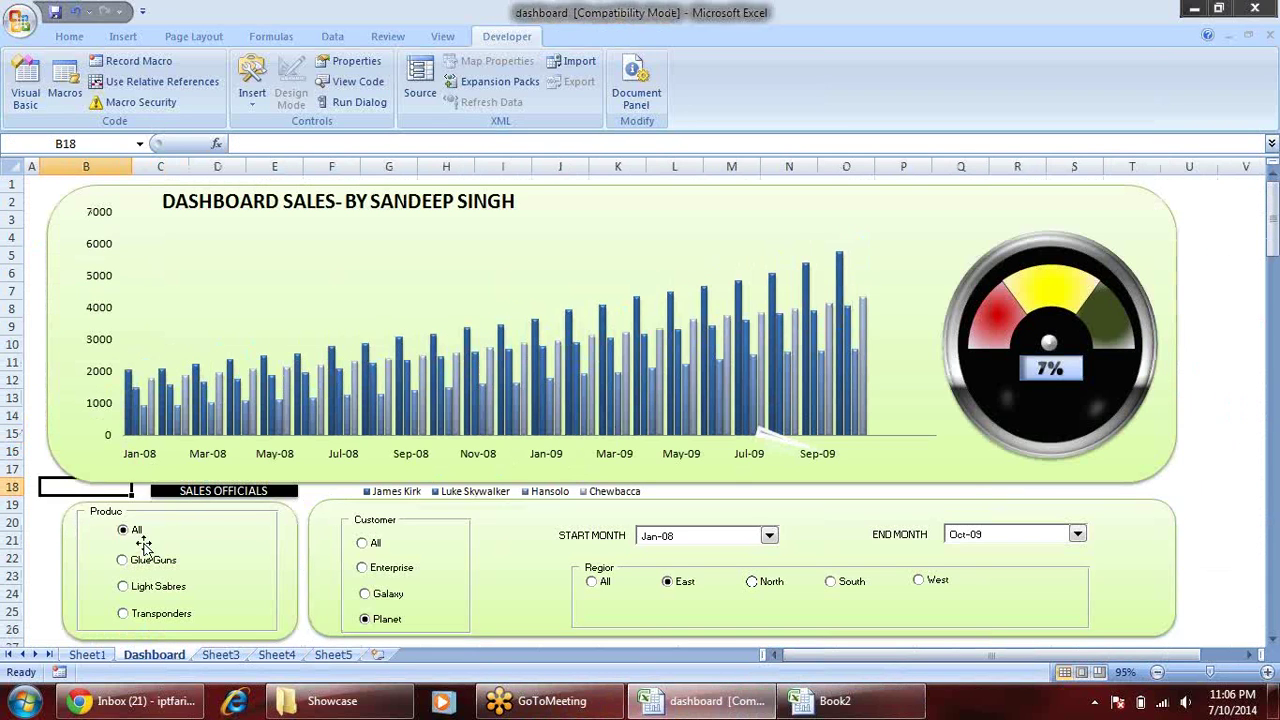
left_click(190, 516)
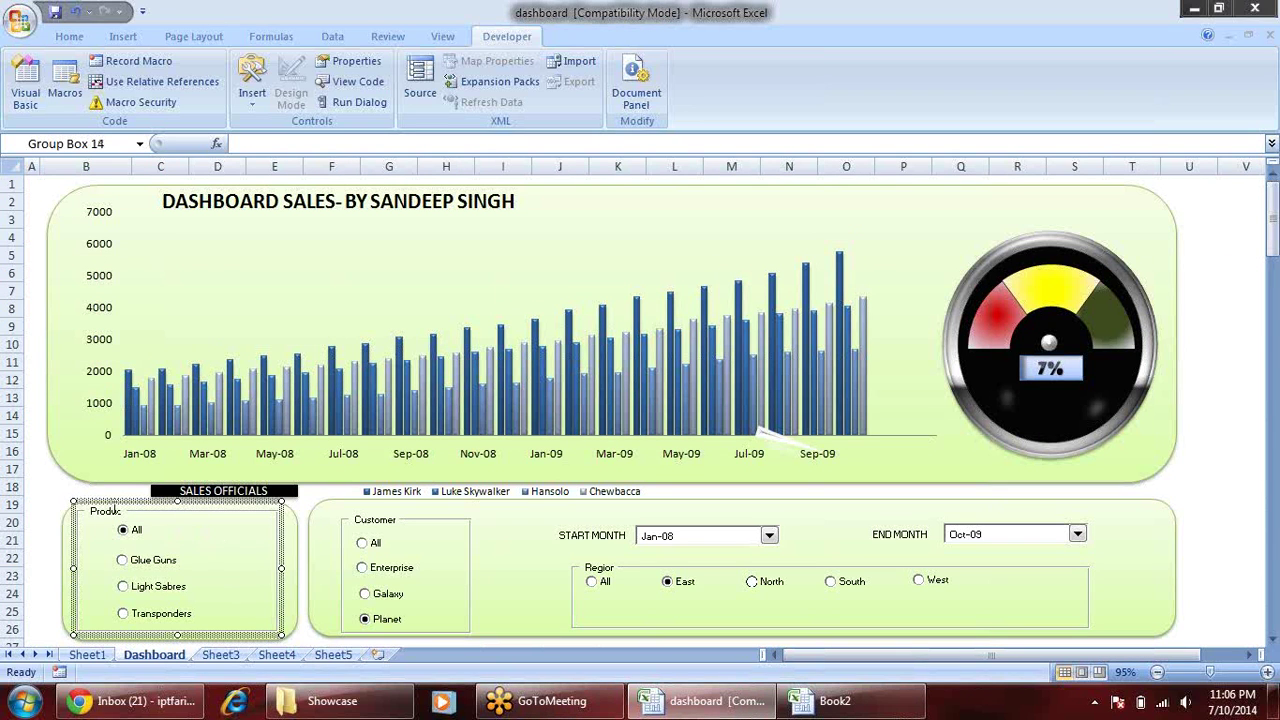
left_click(155, 588)
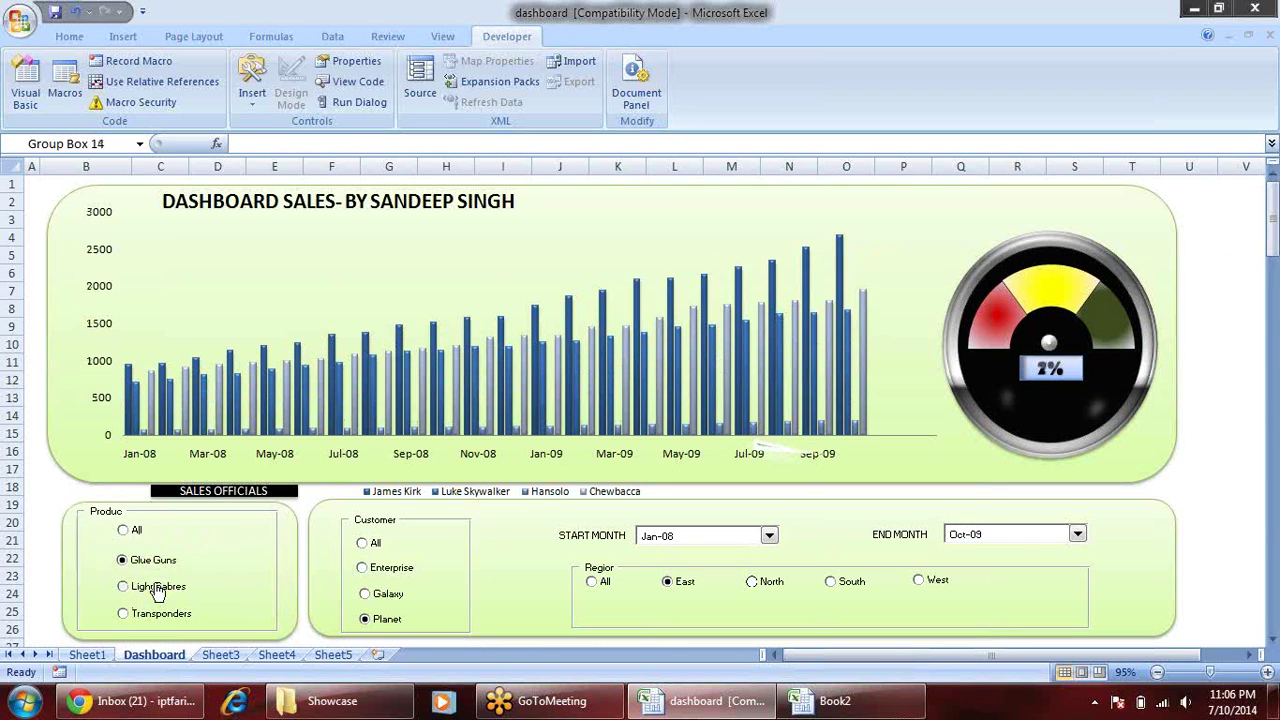
left_click(152, 614)
left_click(124, 531)
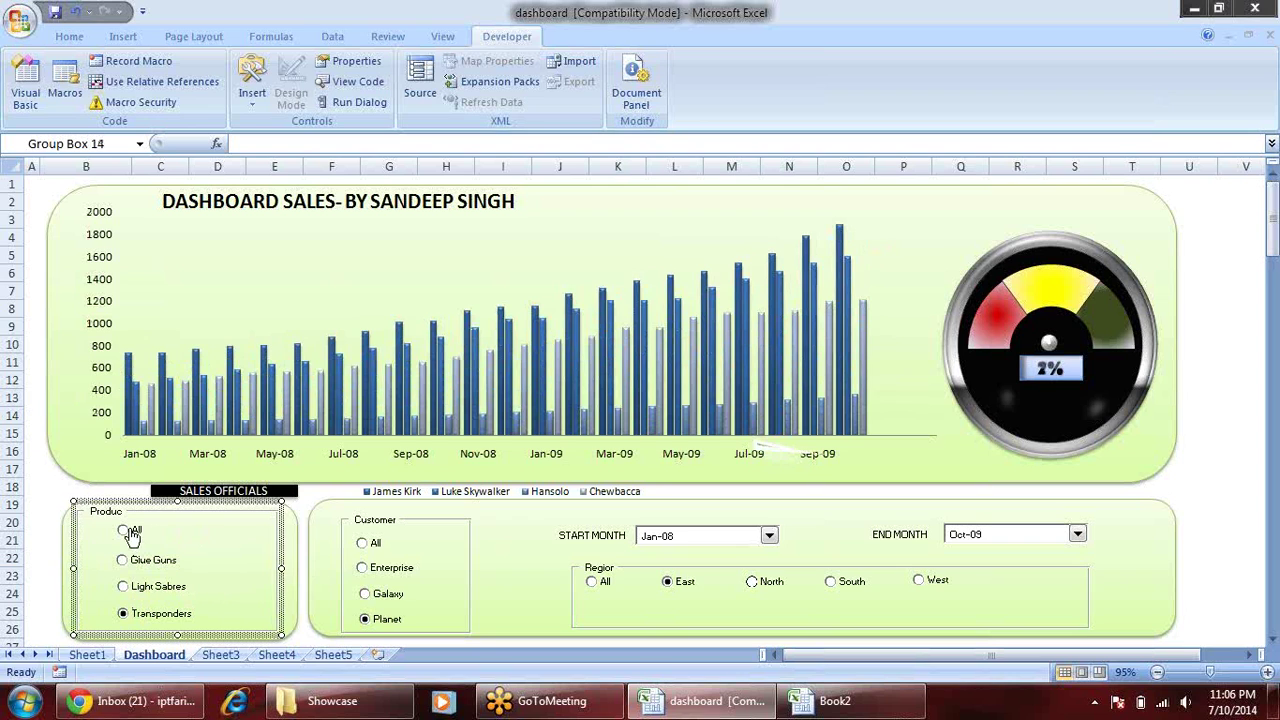
- Cycle the customer filter through All, Enterprise, Galaxy and Planet
left_click(364, 545)
left_click(370, 568)
left_click(380, 593)
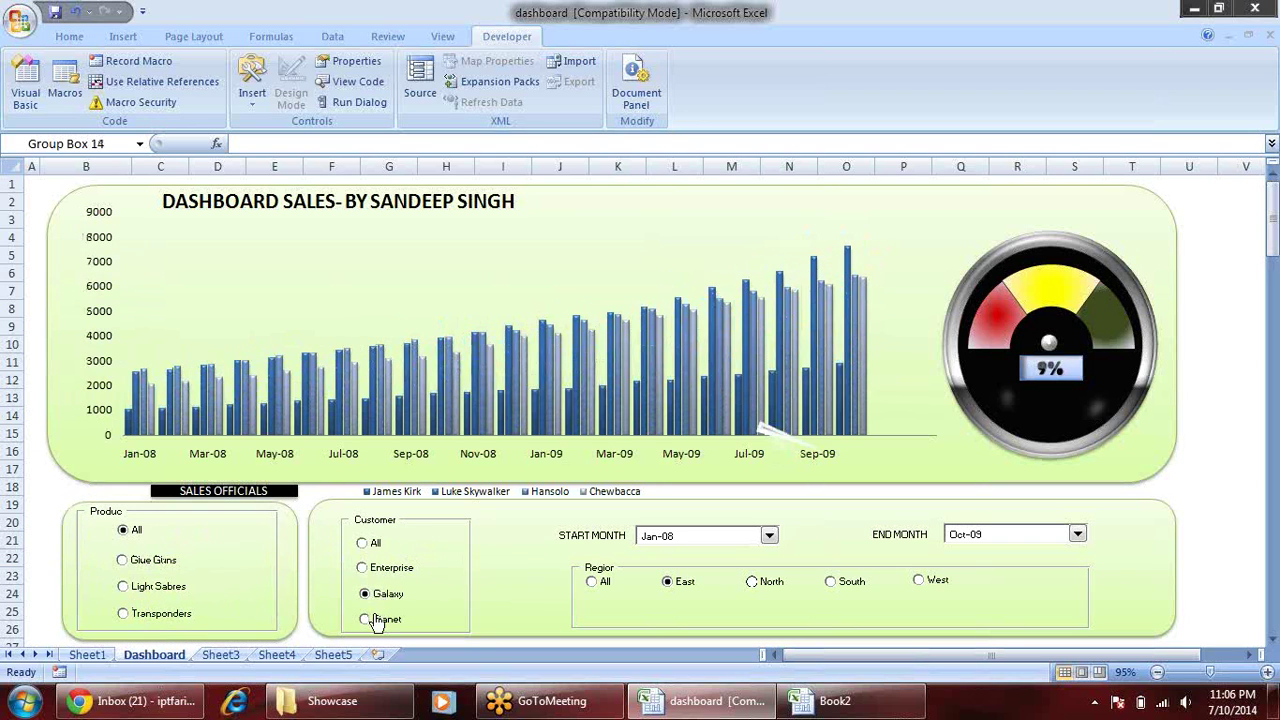
left_click(380, 619)
- Cycle the region filter through All, East, North and West, finishing with All regions
left_click(596, 582)
left_click(672, 582)
left_click(756, 582)
left_click(918, 581)
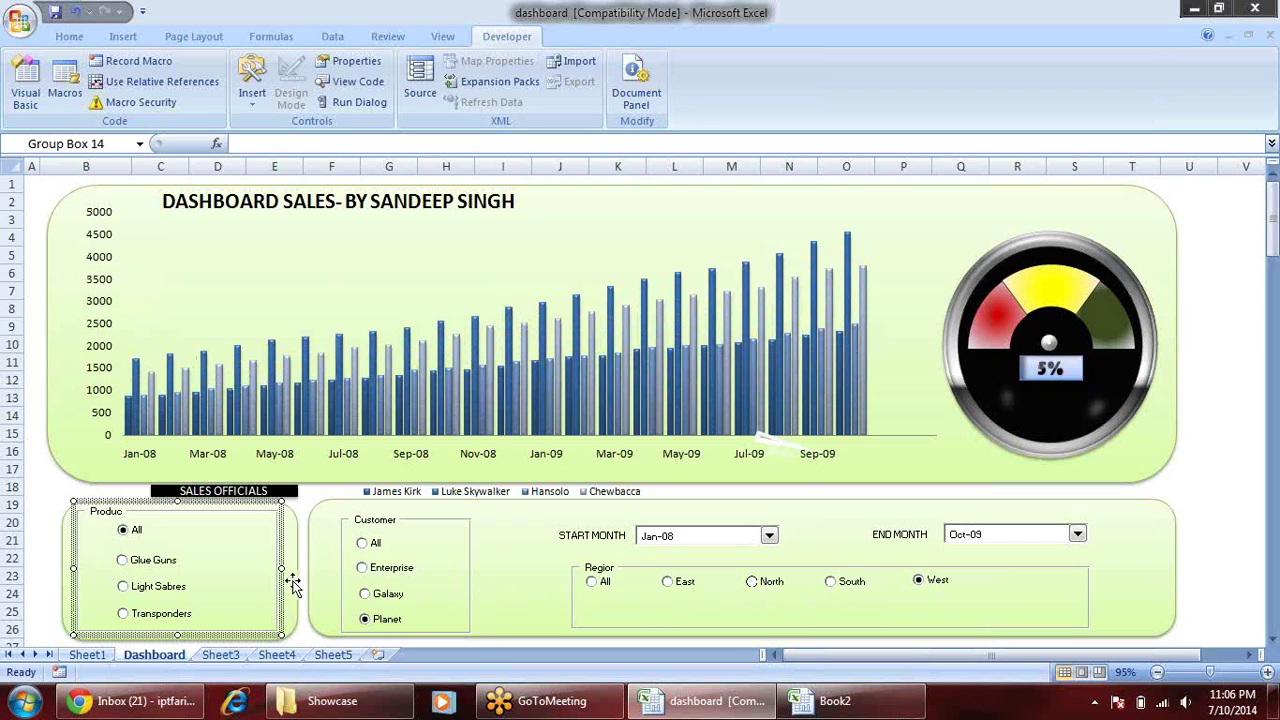
left_click(591, 581)
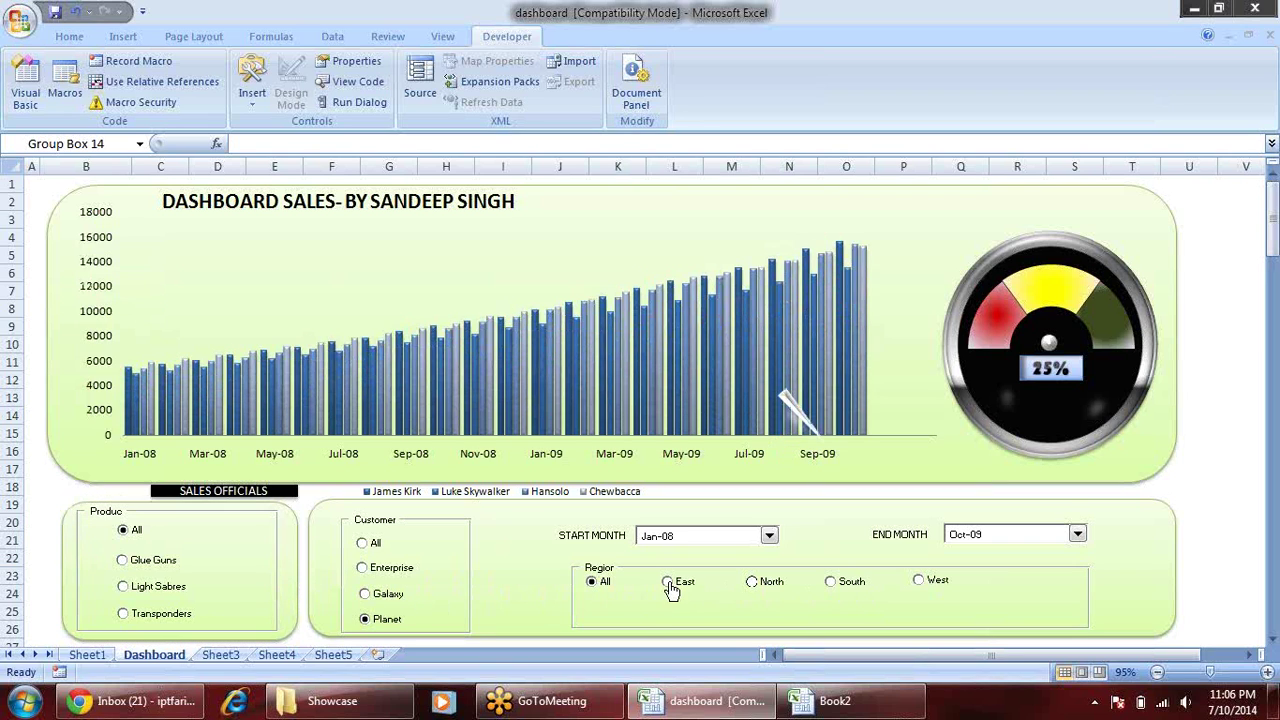
left_click(667, 581)
left_click(590, 583)
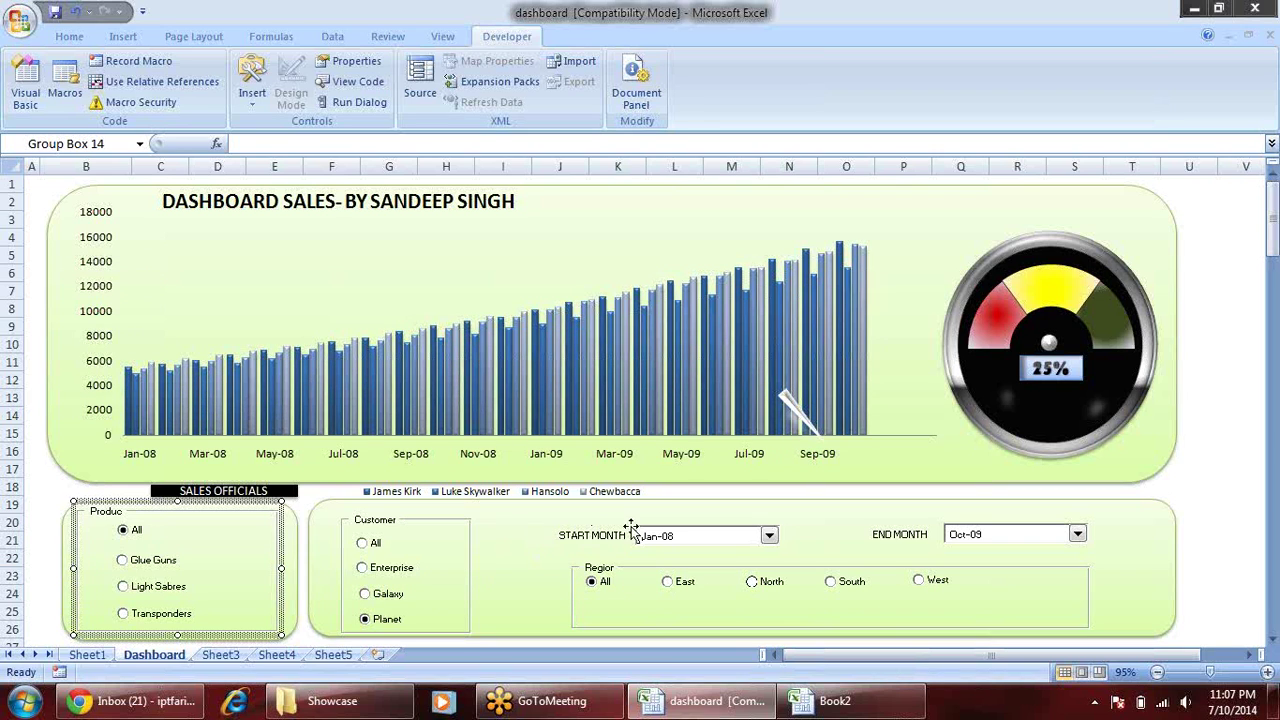
- Check the START MONTH and END MONTH controls, leaving the Jan-08 to Oct-09 range unchanged
left_click(617, 537)
left_click(906, 536)
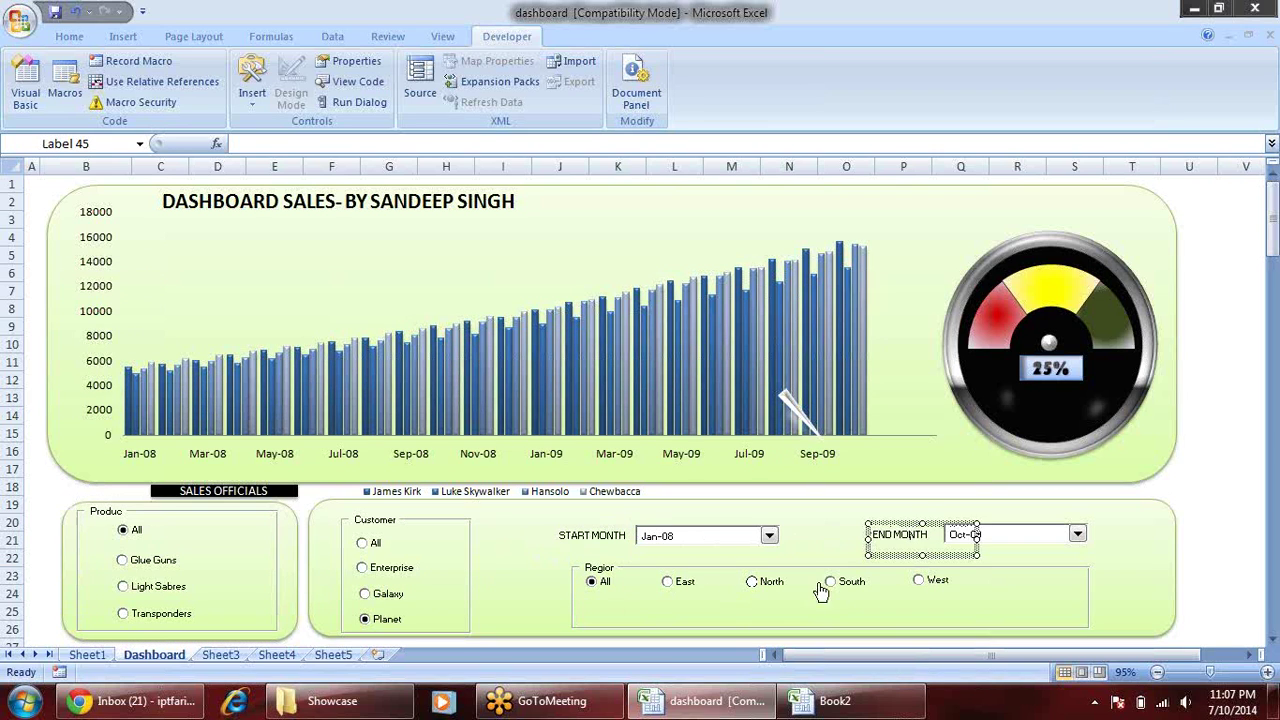
left_click(768, 536)
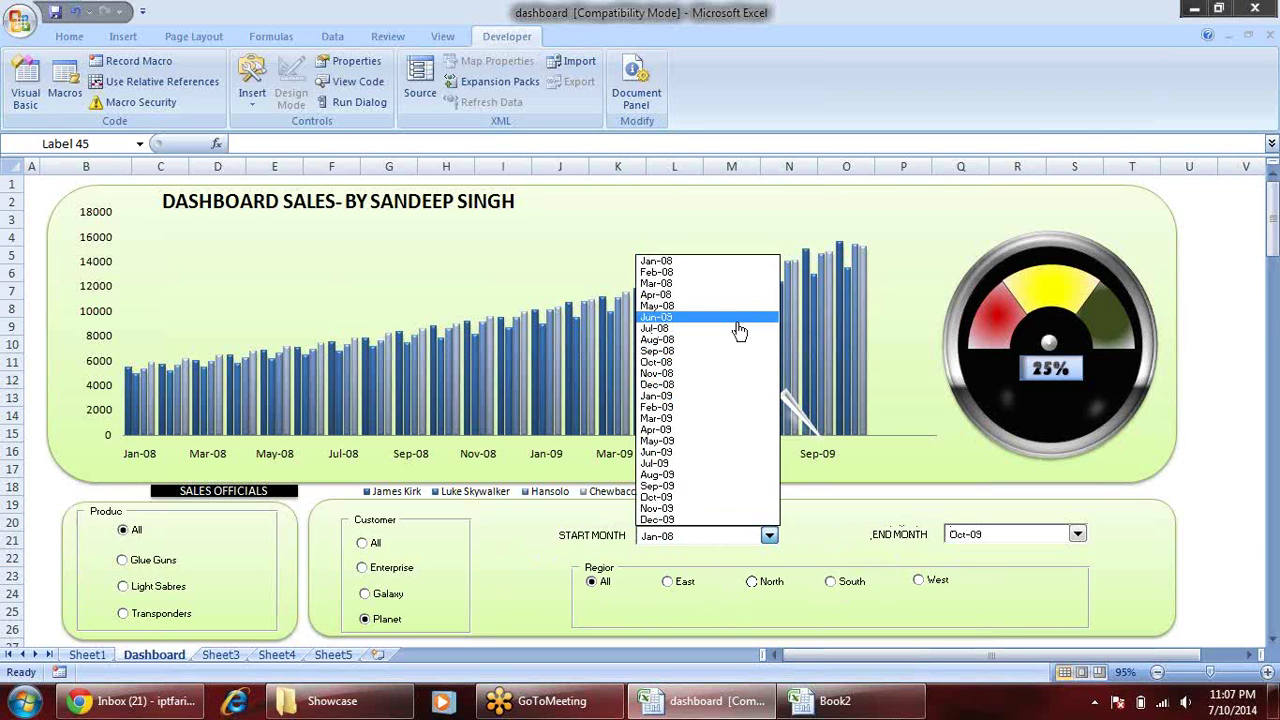
left_click(1218, 488)
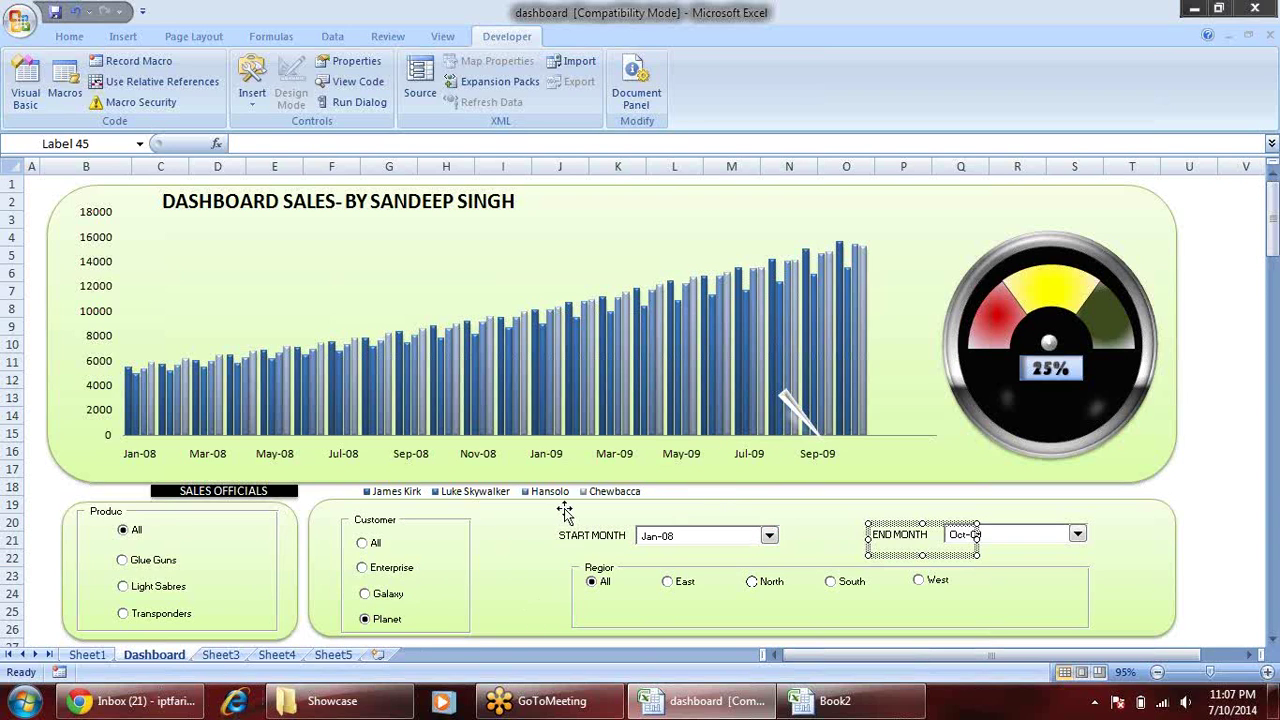
- Move the needle chart inside the gauge group back onto the dial
mouse_move(705, 712)
left_click(793, 418)
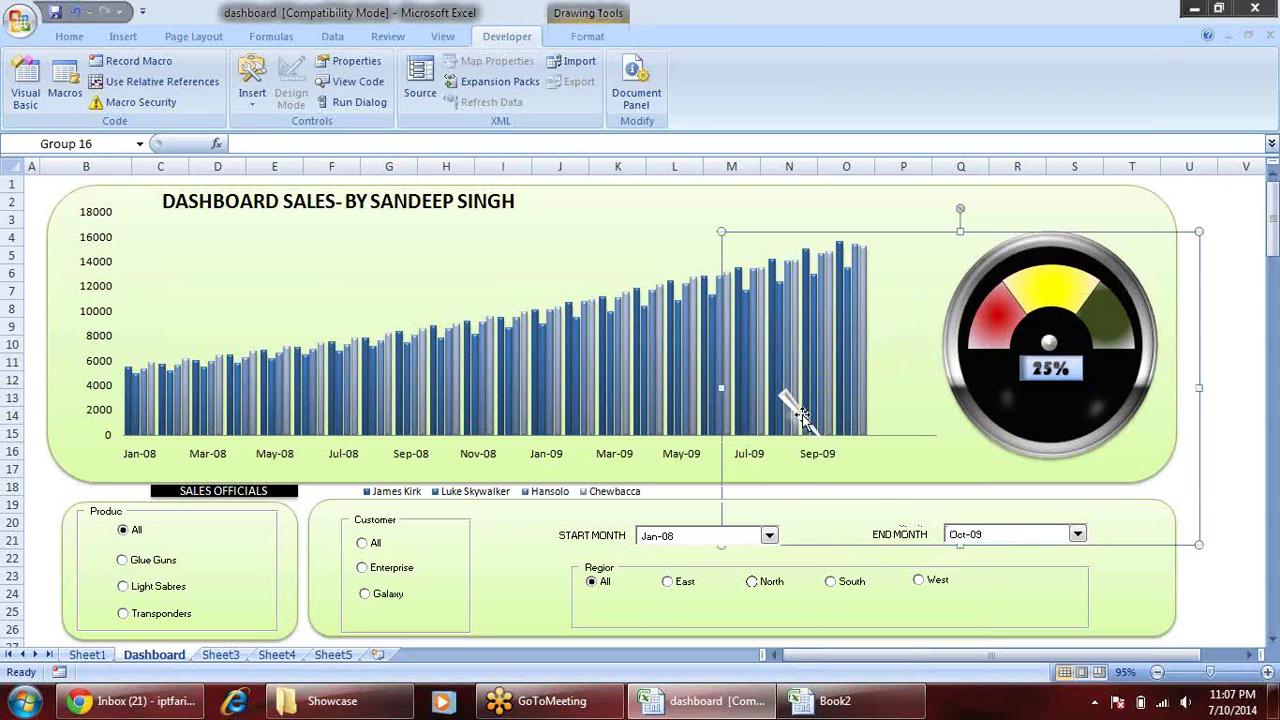
left_click(802, 414)
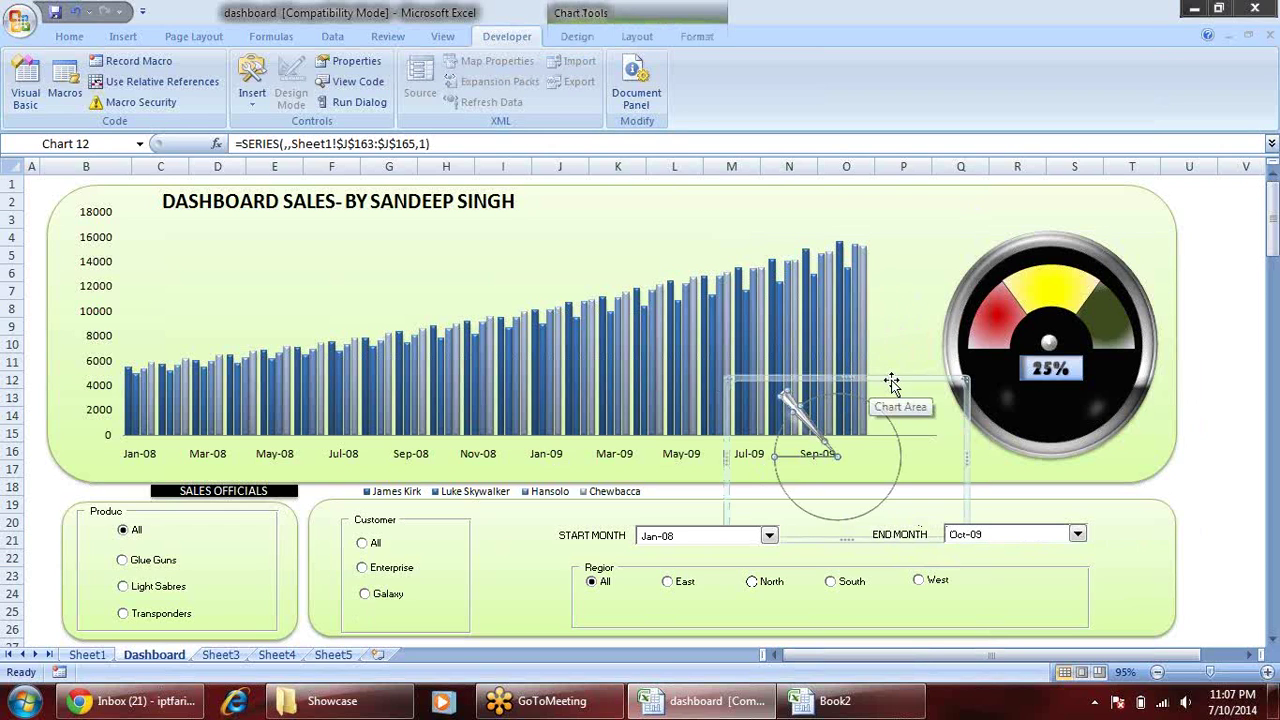
left_click_drag(848, 383, 1095, 312)
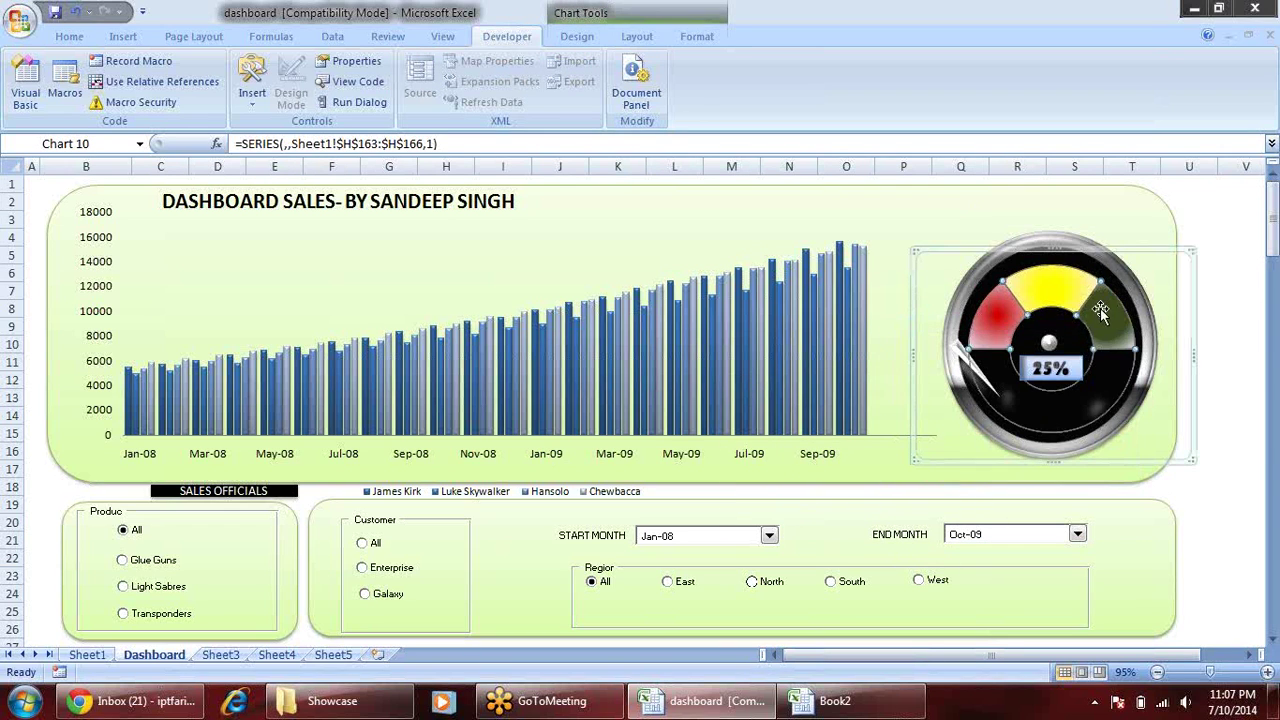
left_click(1088, 248)
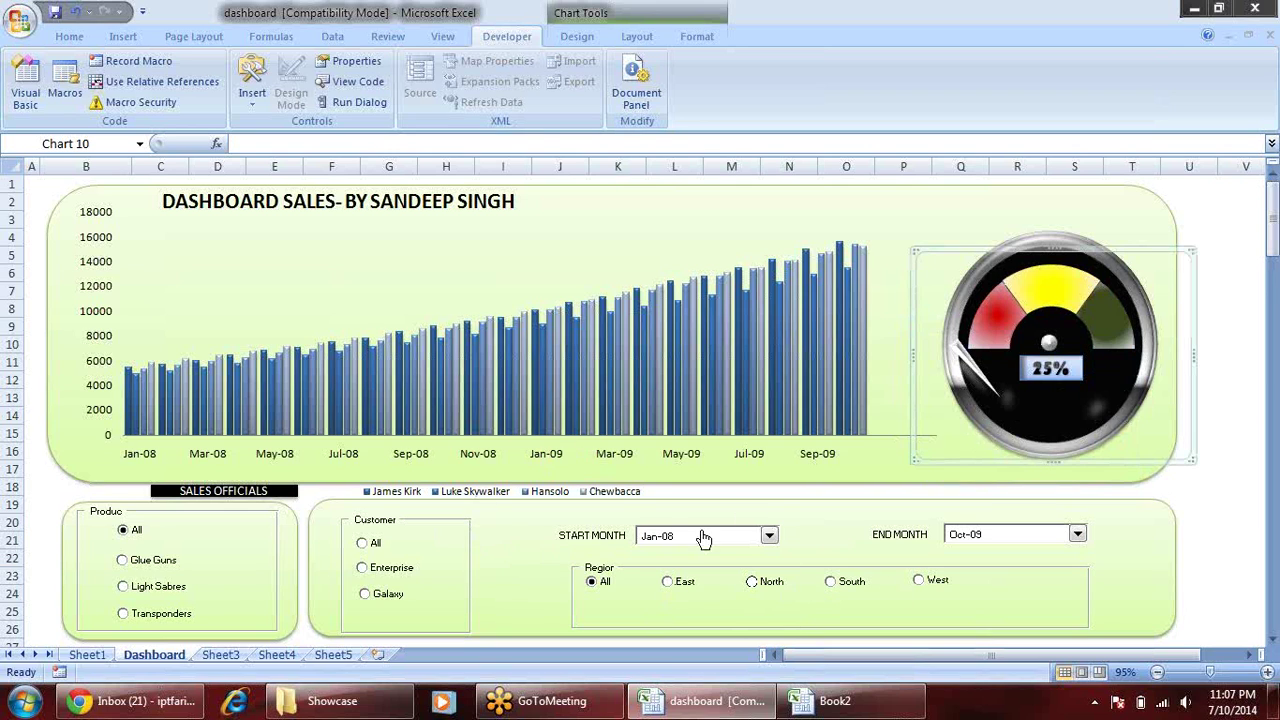
- Test the START MONTH drop-down with May-09, then reset it to Jan-08
left_click(766, 537)
left_click(745, 440)
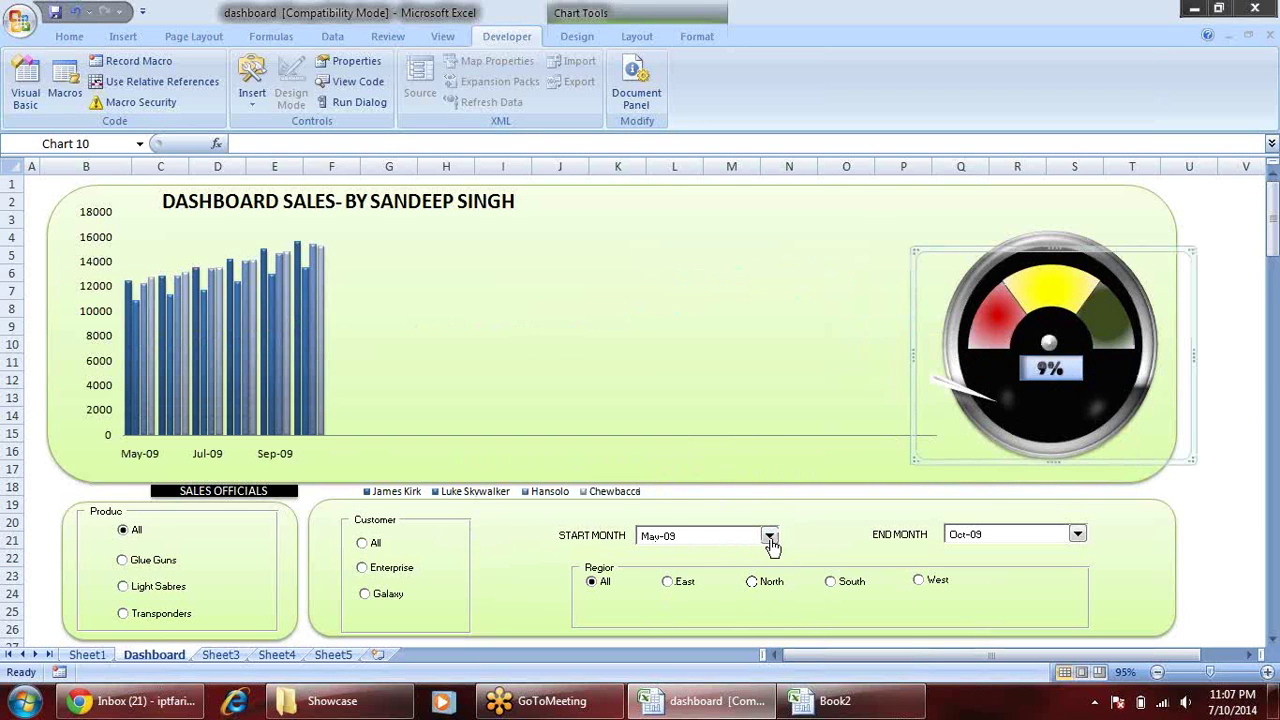
left_click(770, 537)
left_click(743, 262)
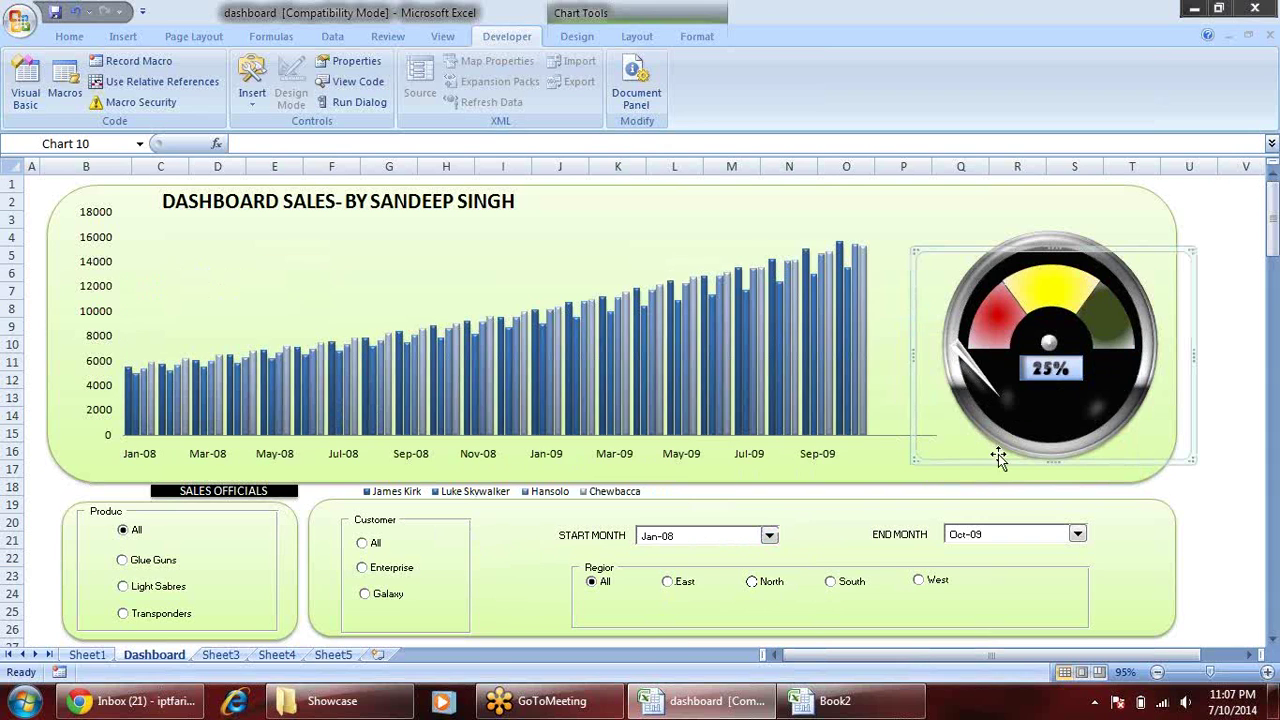
- On Sheet1, inspect the SUMIFS formula behind Hansolo's Jun-08 salesperson total
left_click(87, 654)
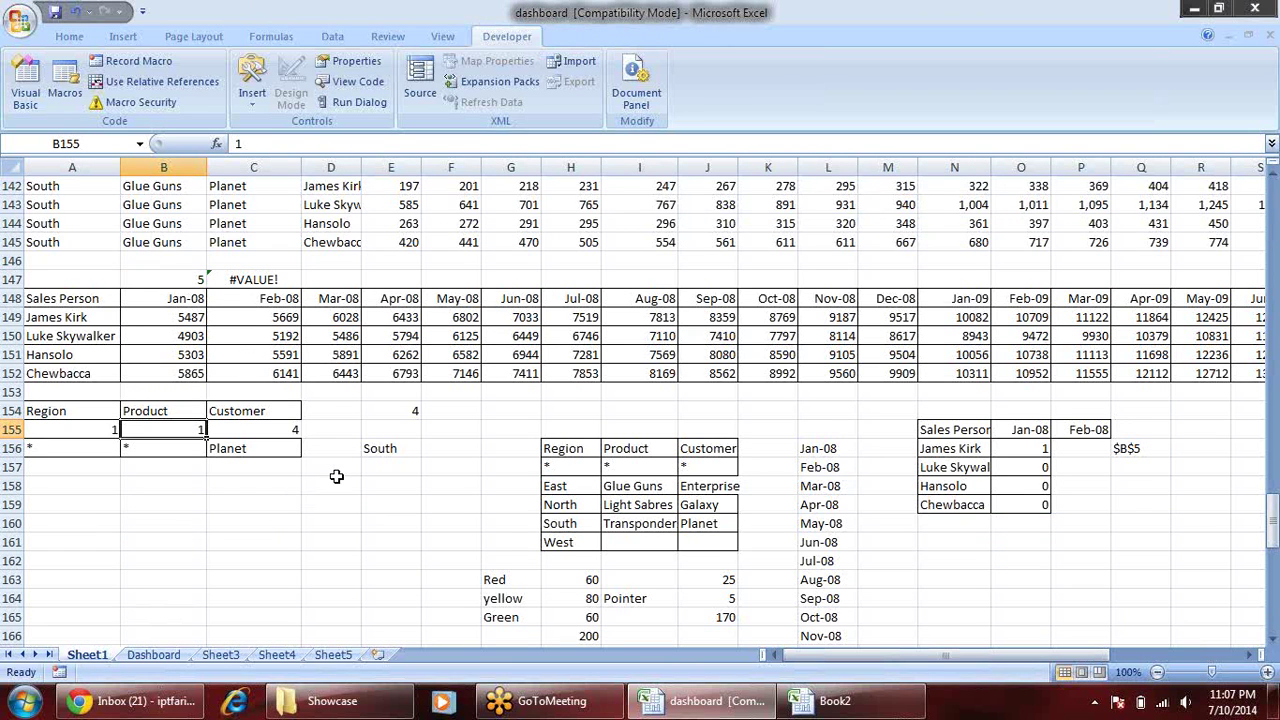
scroll(336, 480, "down", 7)
scroll(336, 480, "up", 6)
scroll(336, 480, "up", 3)
mouse_move(172, 428)
left_mouse_down()
mouse_move(290, 466)
mouse_move(638, 488)
left_mouse_up()
left_click(492, 460)
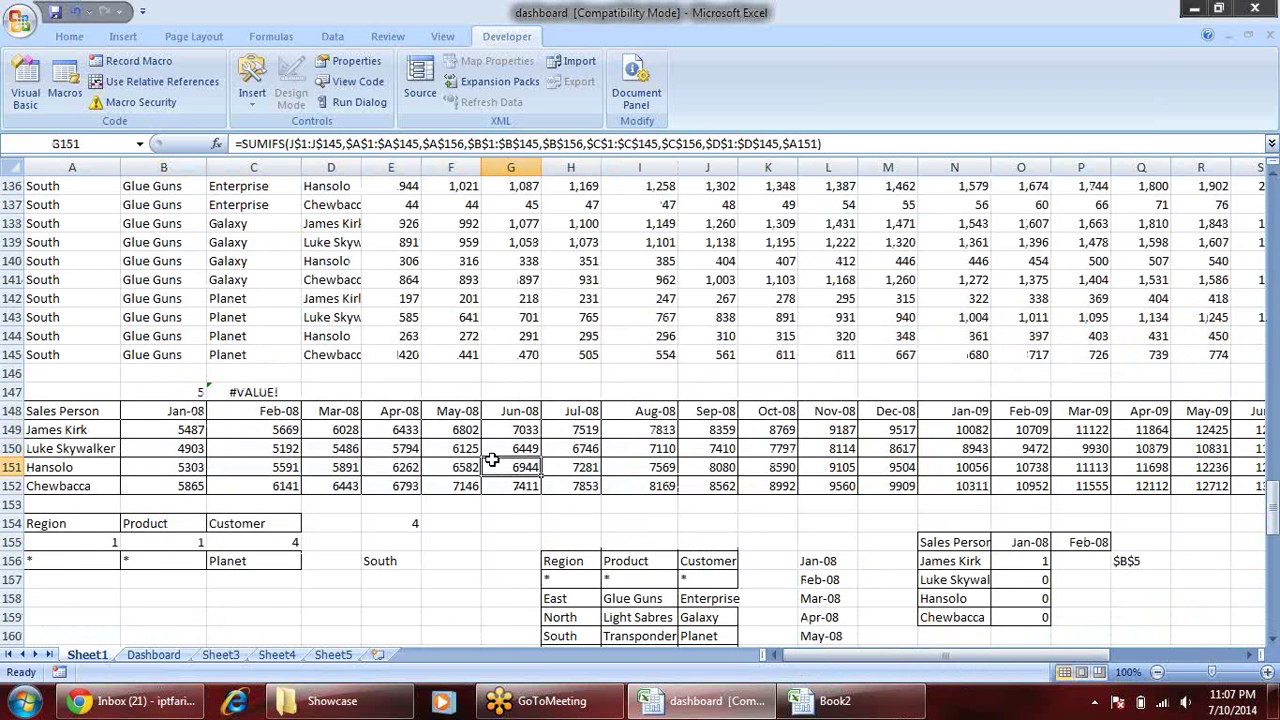
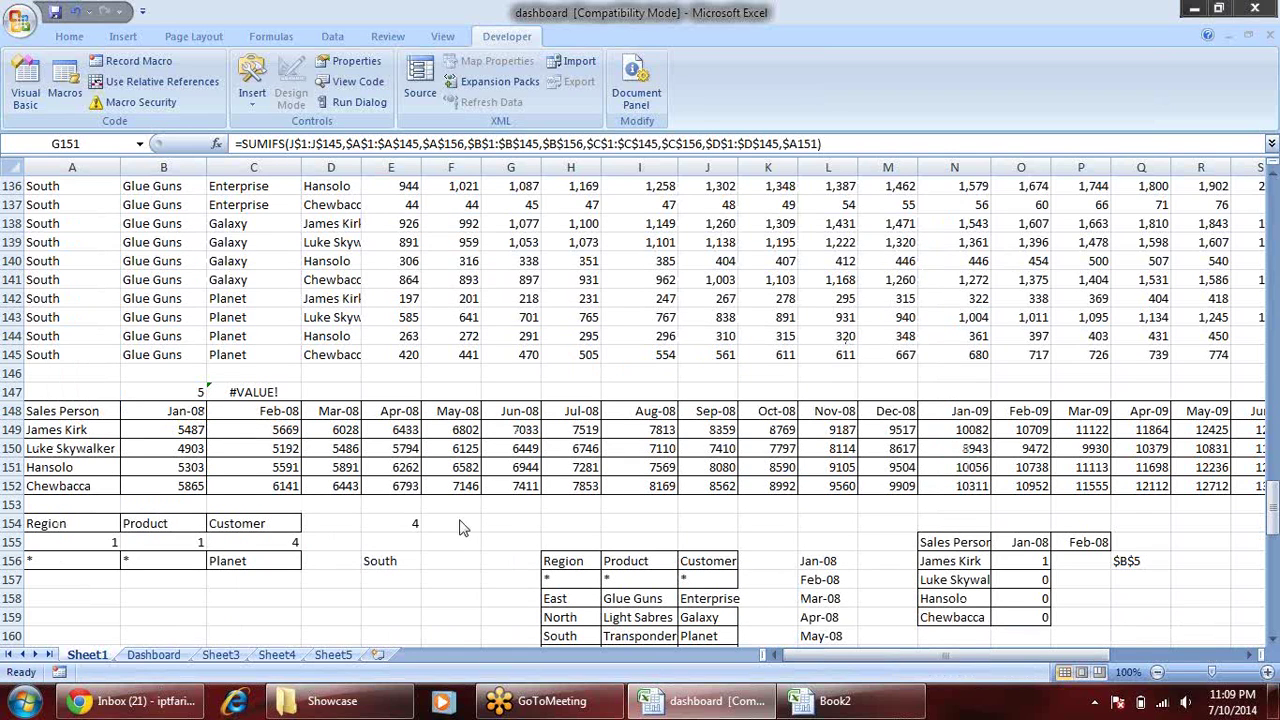
- Inspect the salespeople's monthly SUMIFS formulas and the month header row of the summary
left_click(525, 467)
left_click_drag(186, 410, 1150, 410)
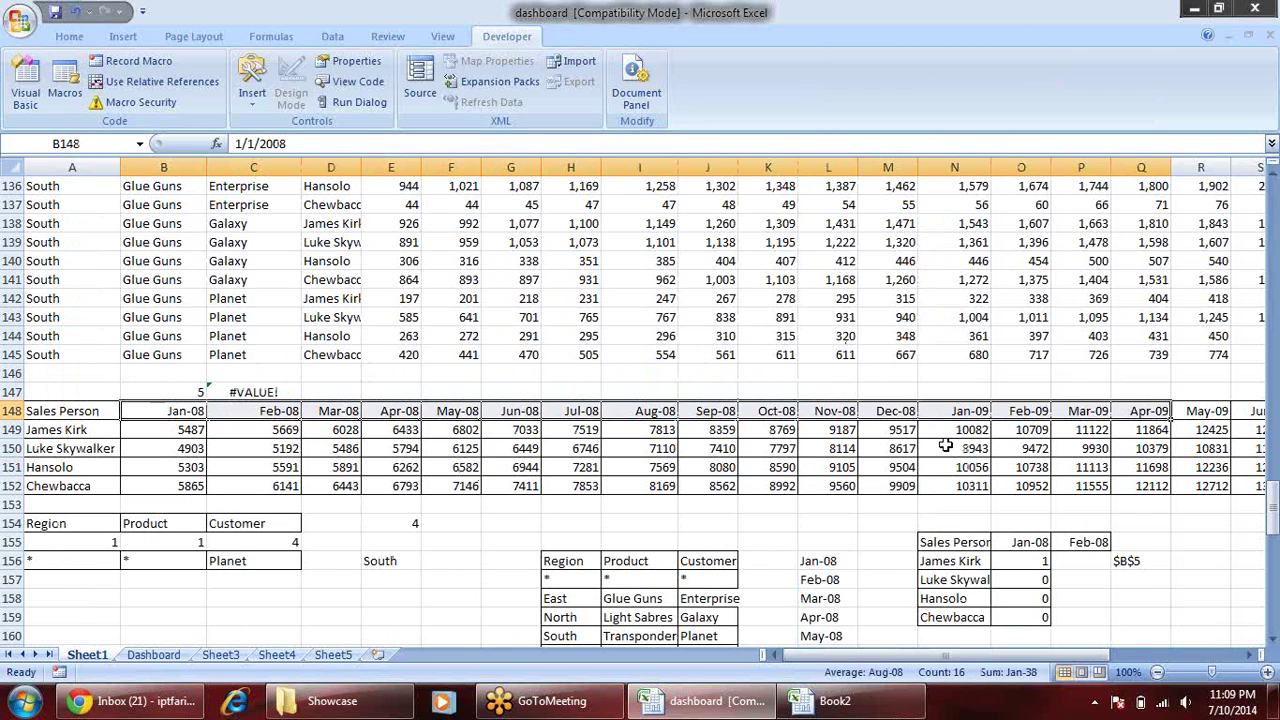
left_click(254, 449)
left_click(114, 544)
left_click(230, 534)
left_click(246, 428)
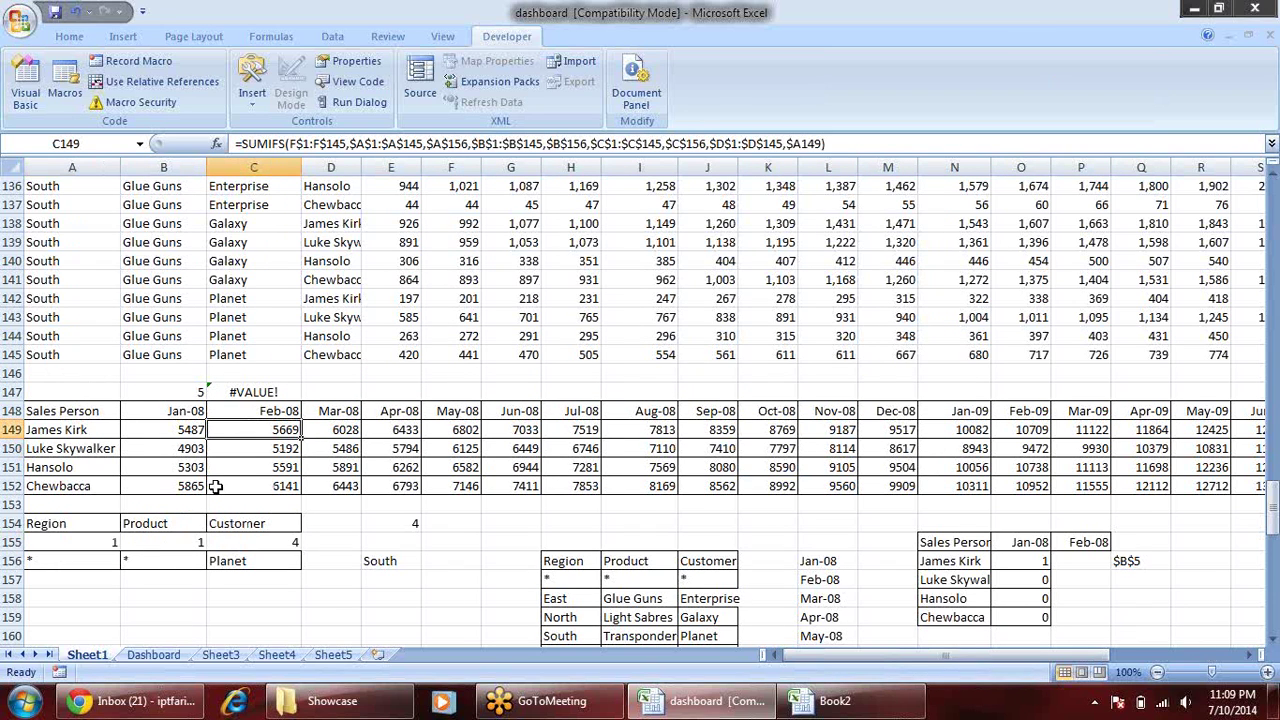
- Review the dynamic month header formula and the start date's INDEX formula
scroll(298, 456, "down", 1)
scroll(365, 432, "down", 2)
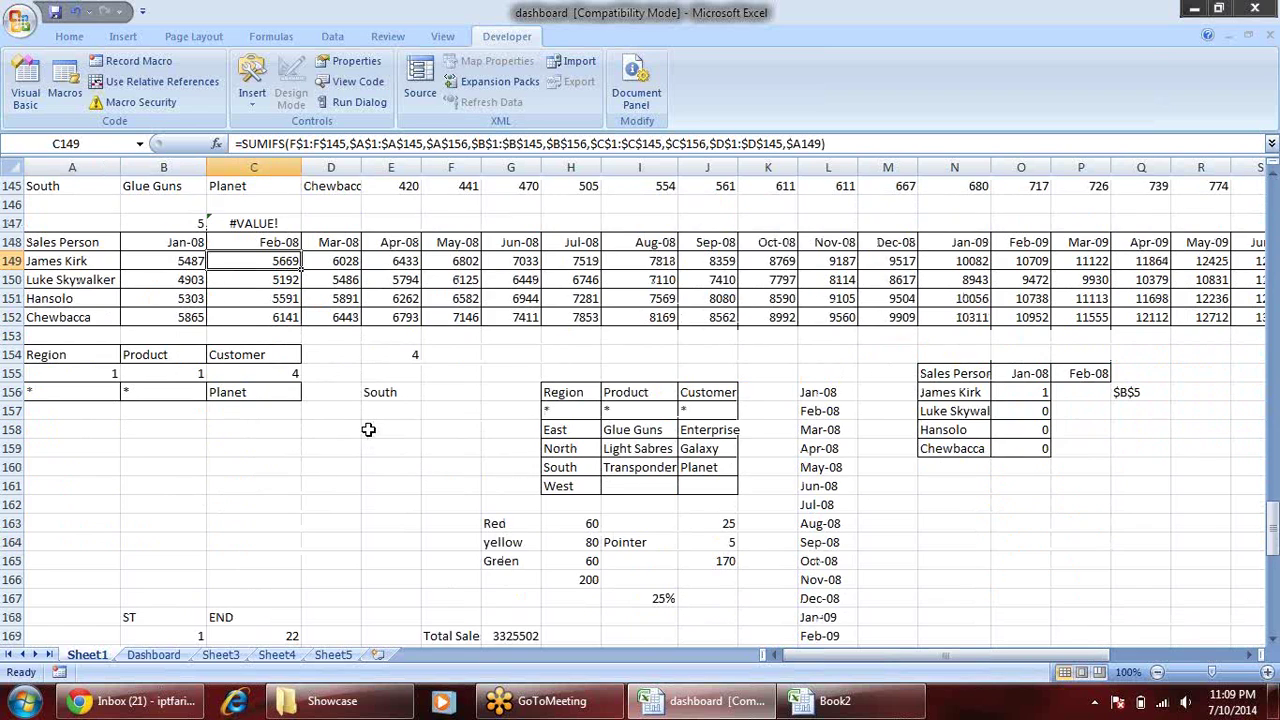
scroll(368, 430, "down", 4)
scroll(366, 428, "down", 4)
left_click(214, 433)
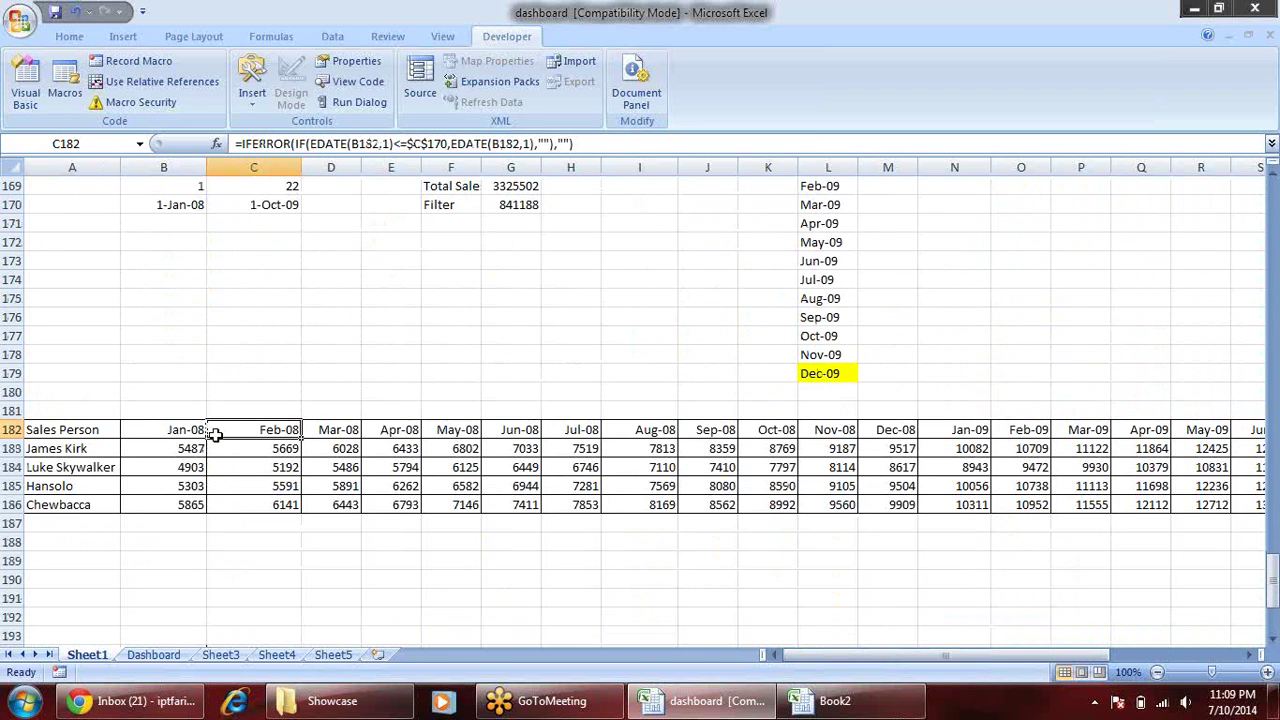
scroll(250, 416, "up", 2)
left_click(184, 316)
- Change the start month index in B169 to 5
left_click(198, 297)
type("5")
key("Return")
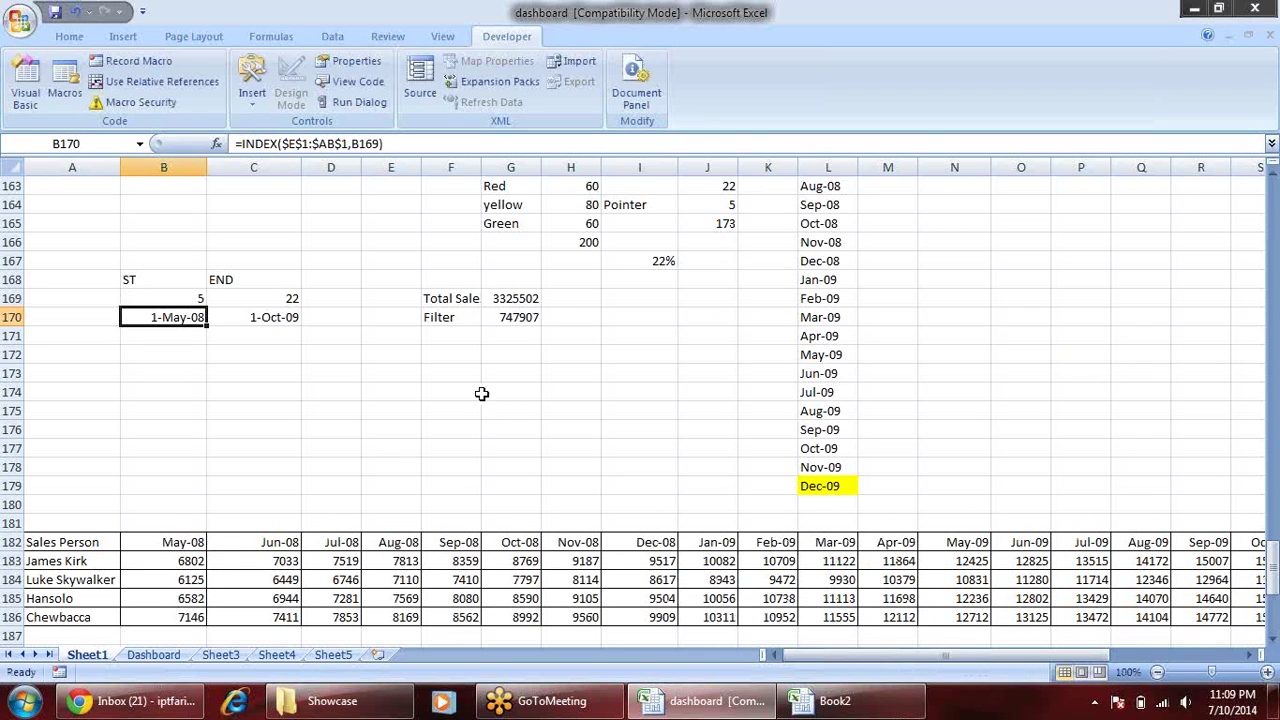
- Review the shifted month headers, now starting at May-08, and the end date's INDEX formula
left_click_drag(182, 545, 555, 550)
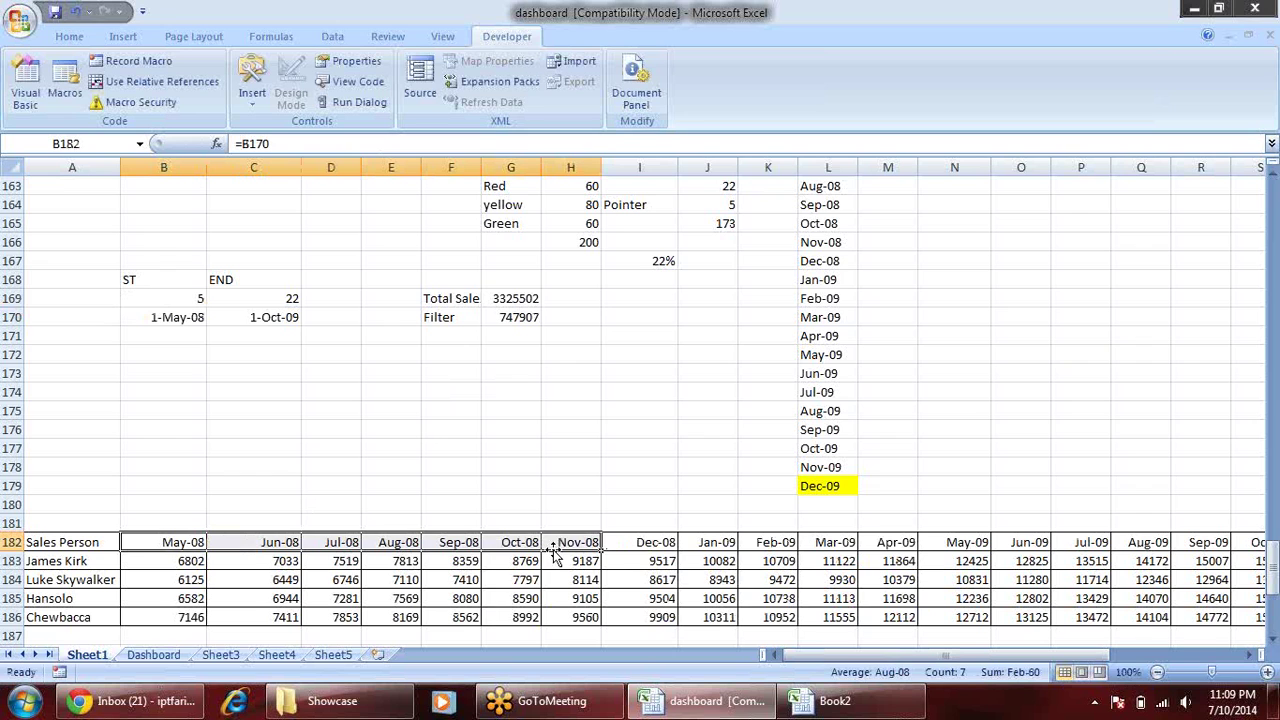
key("Right")
key("Right")
key("Right")
key("Right")
key("Right")
key("Right")
key("Right")
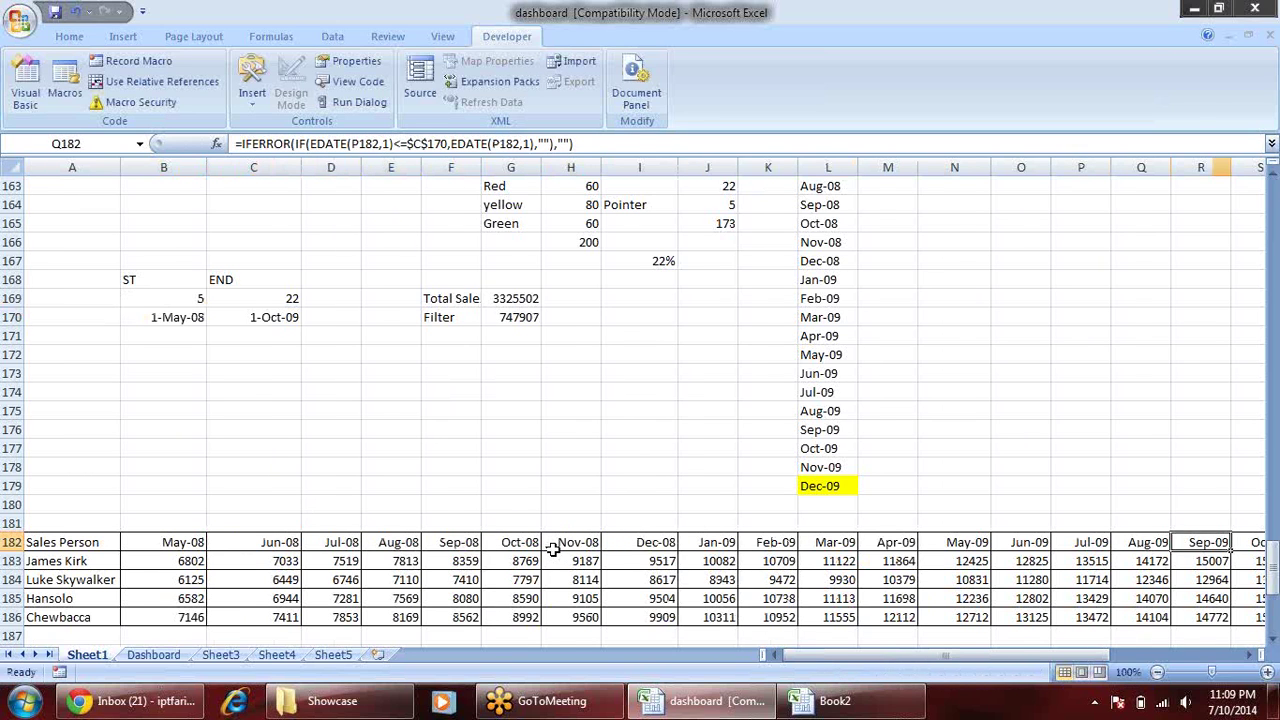
key("Right")
key("Right")
key("Right")
key("Left")
key("Left")
key("Left")
key("Left")
key("Left")
key("Left")
key("Left")
key("Left")
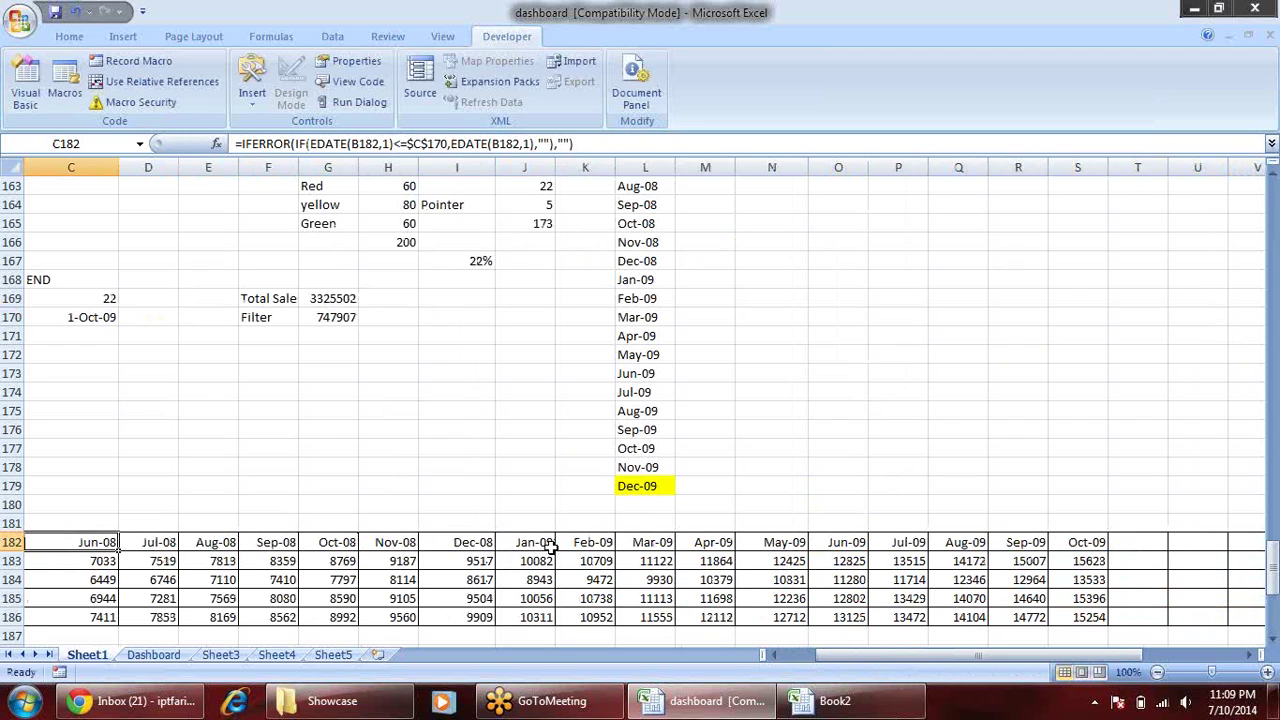
left_click(59, 318)
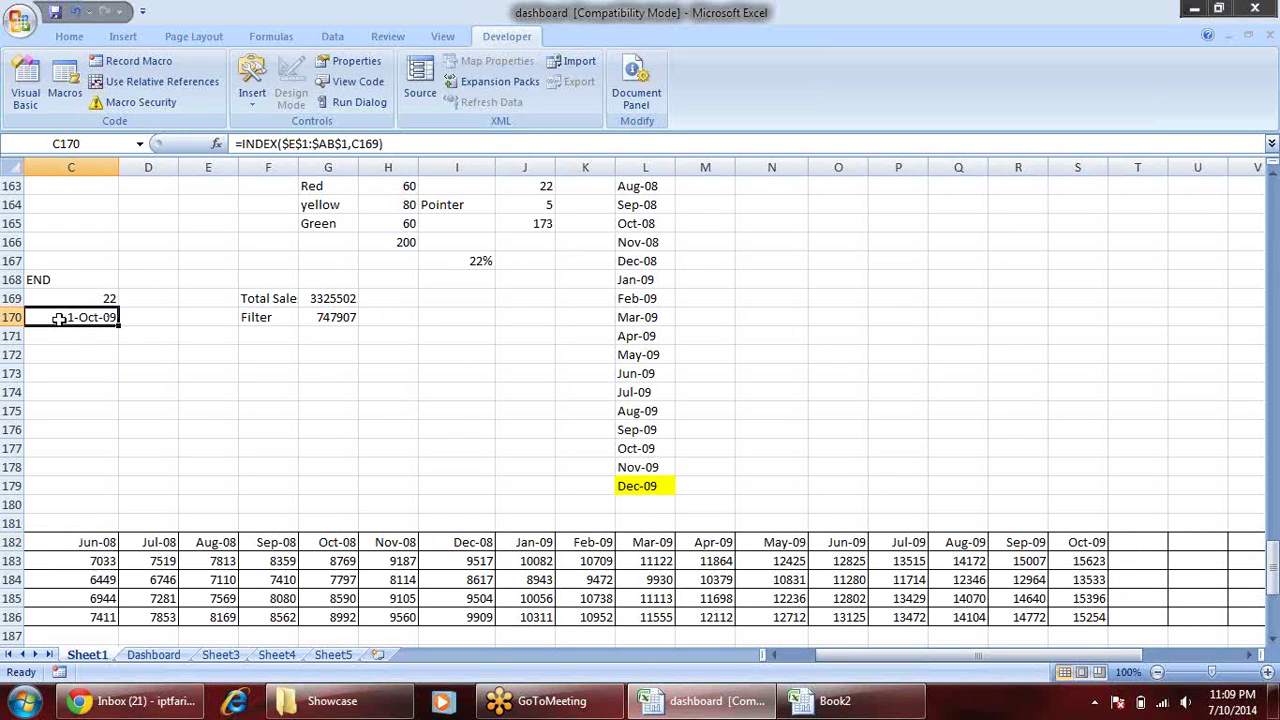
key("Left")
key("Left")
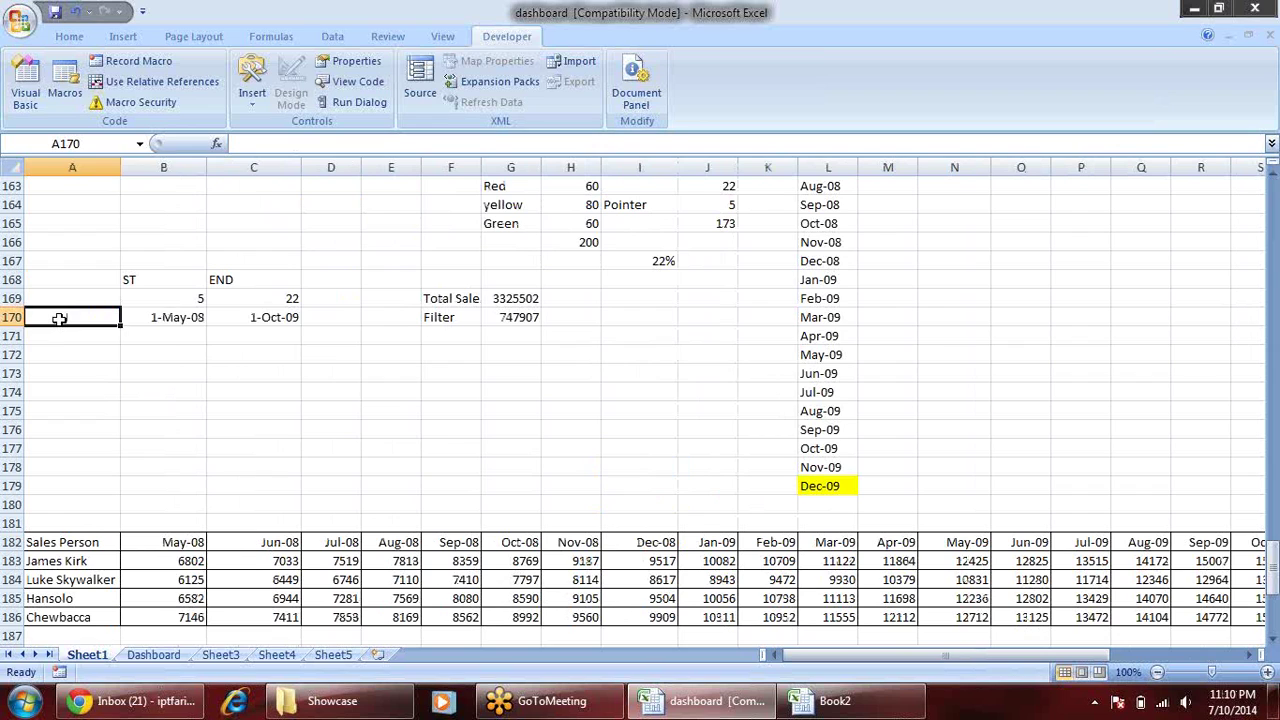
- Change the start month index in B169 to 10 so the table begins at Oct-08
key("Right")
key("Right")
key("Left")
key("Up")
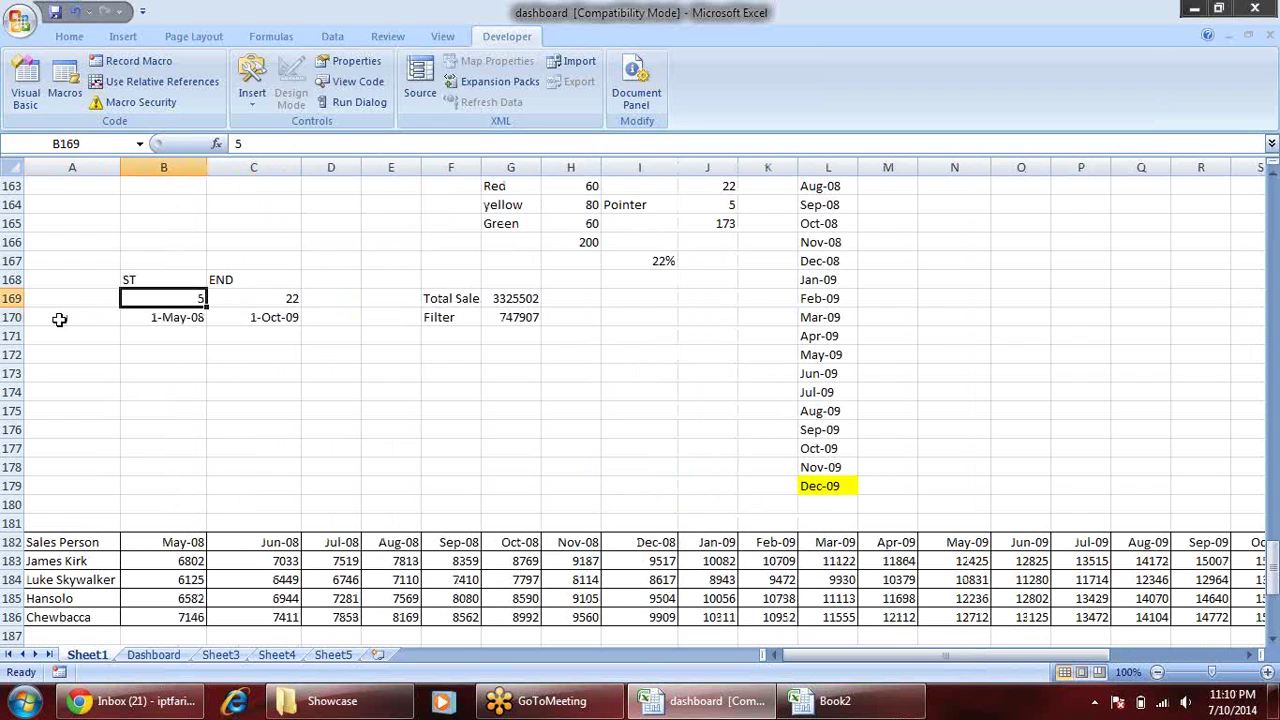
type("1")
key("Return")
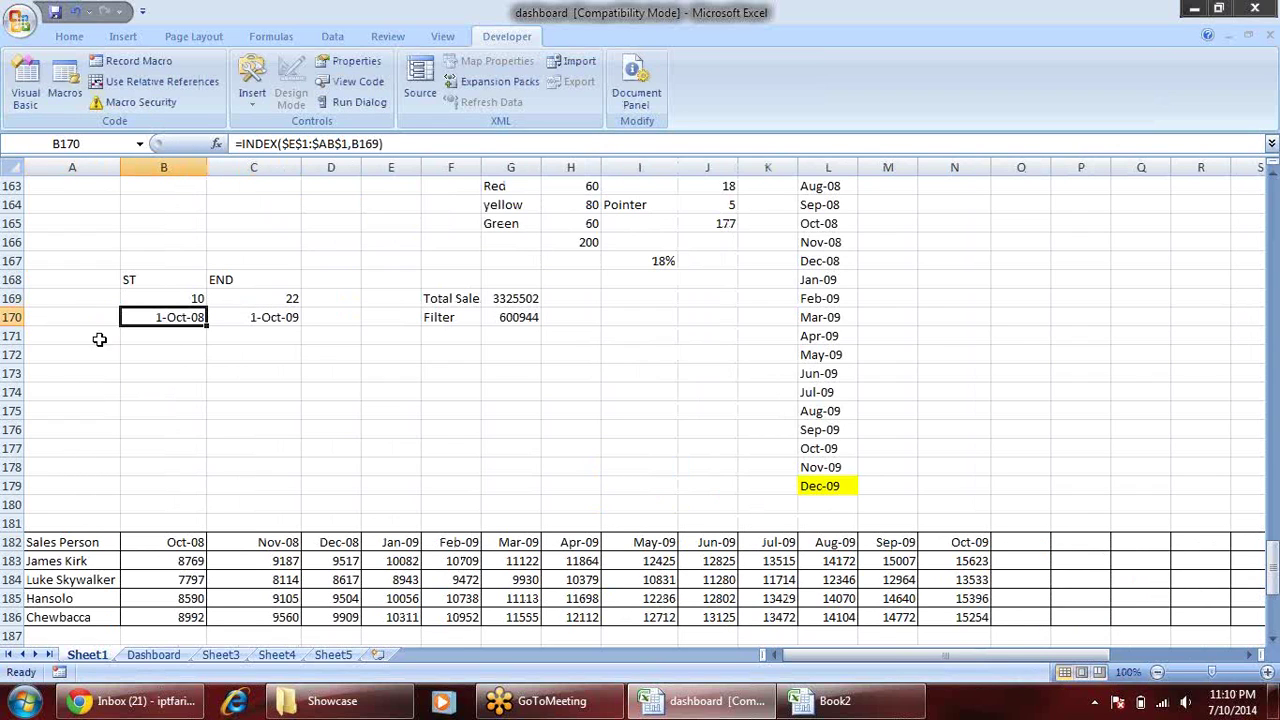
- Review the end date, the month headers from Oct-08, and the salespeople's HLOOKUP value formulas
left_click(262, 316)
left_click_drag(186, 544, 1008, 548)
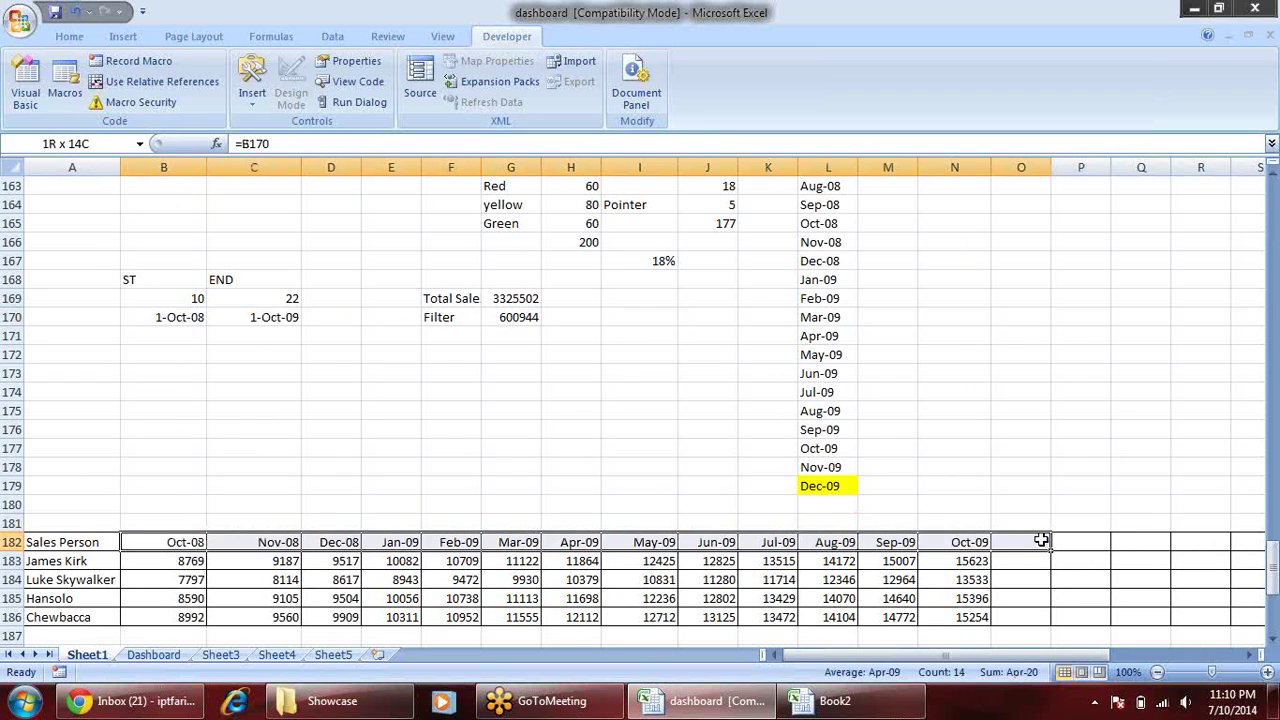
left_click(1018, 570)
left_click(846, 577)
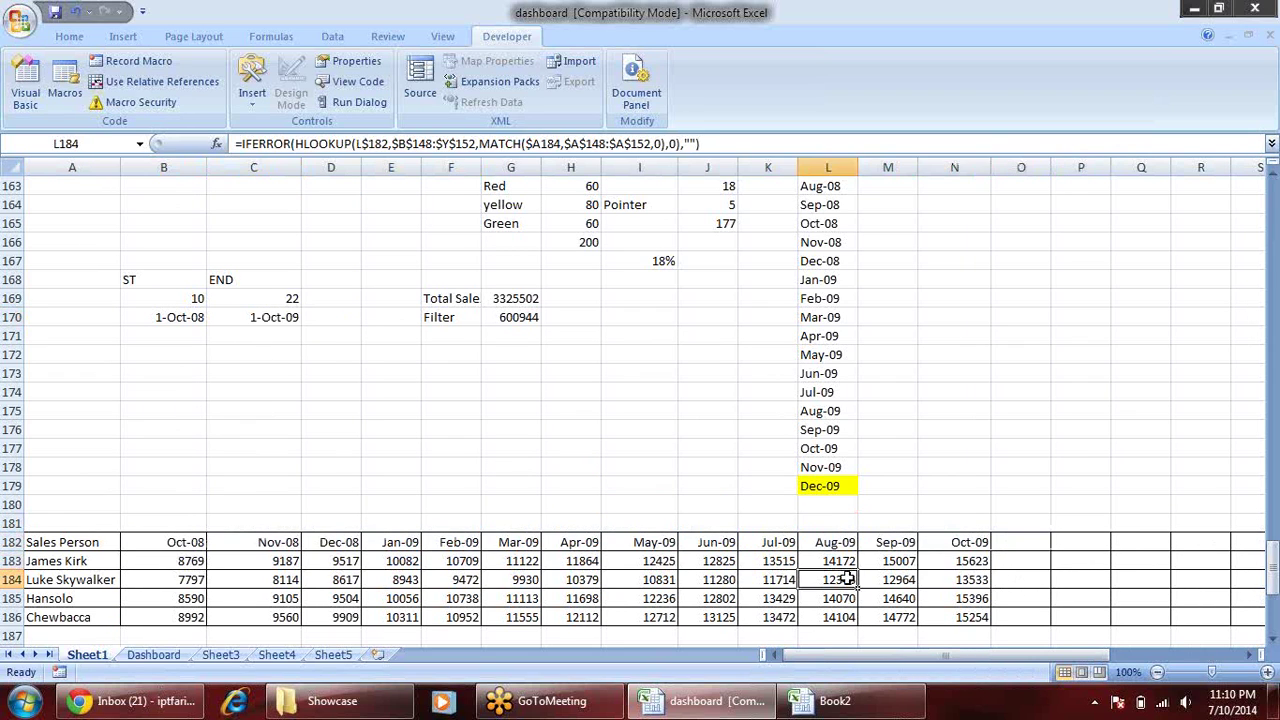
left_click(650, 582)
left_click(285, 592)
left_click(180, 564)
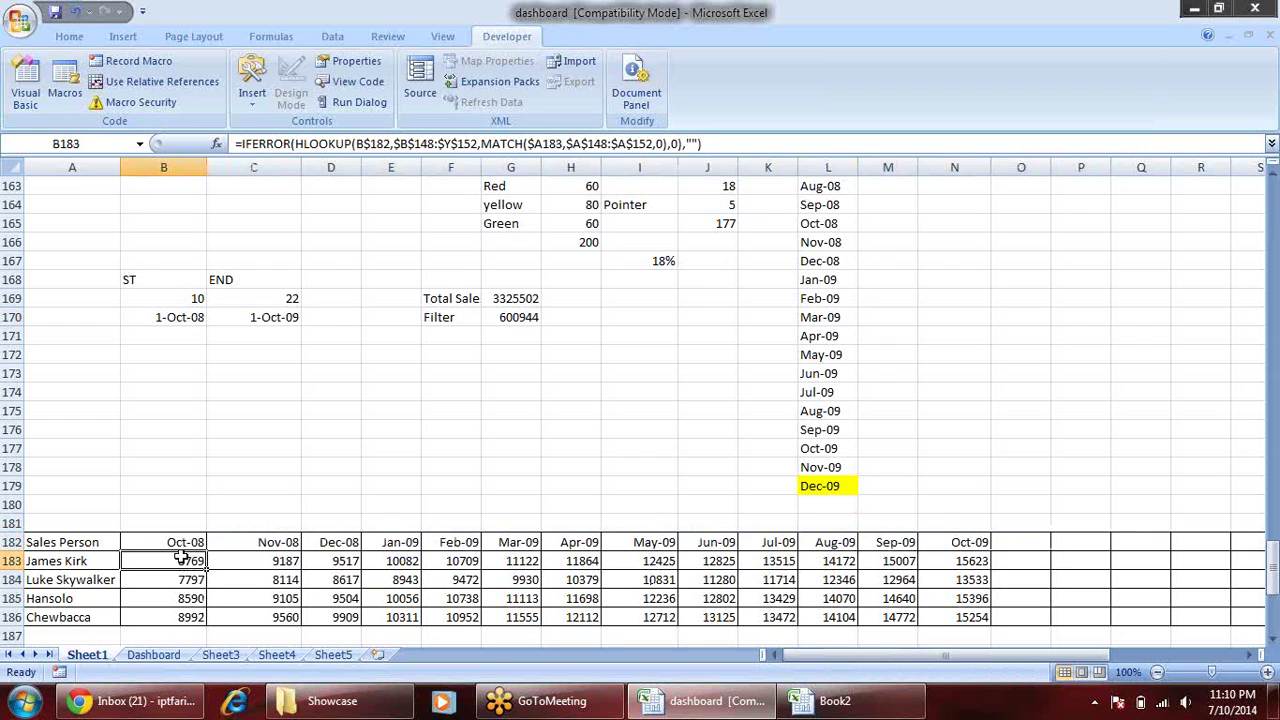
left_click(176, 540)
left_click(336, 545)
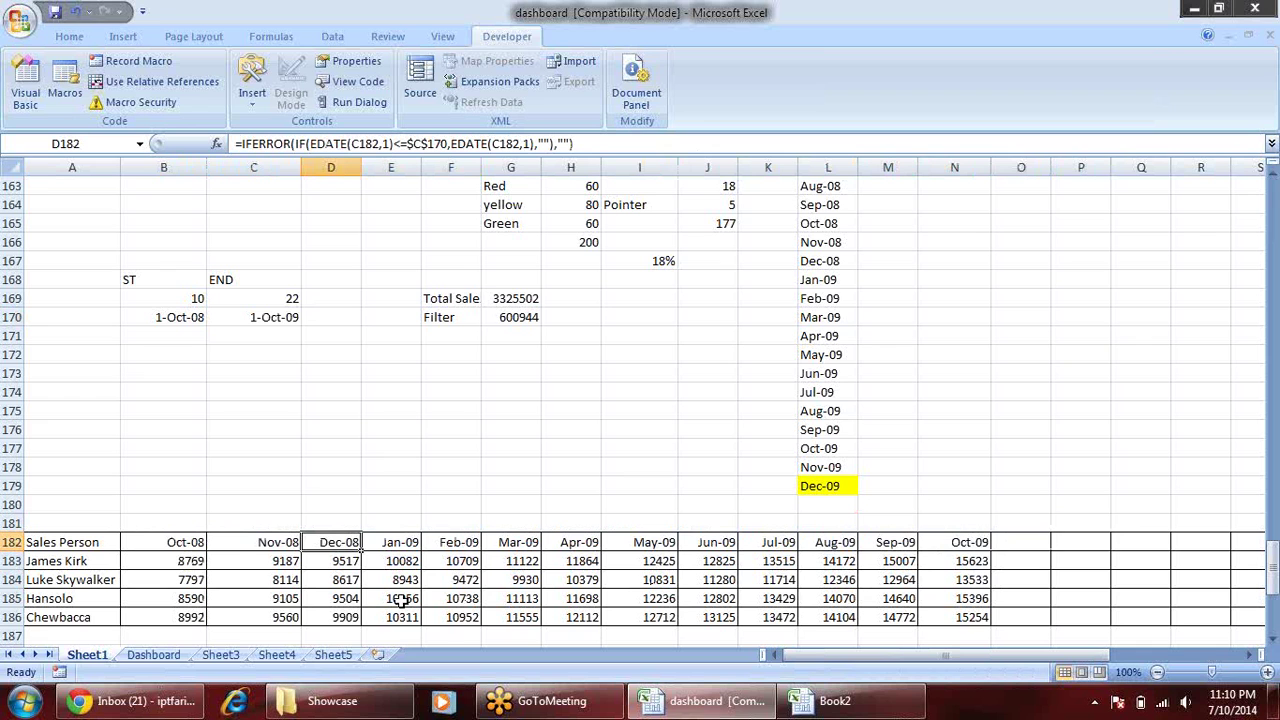
- Switch between the Book2 and dashboard workbooks, ending on Book2's data sheet
key("ctrl+Tab")
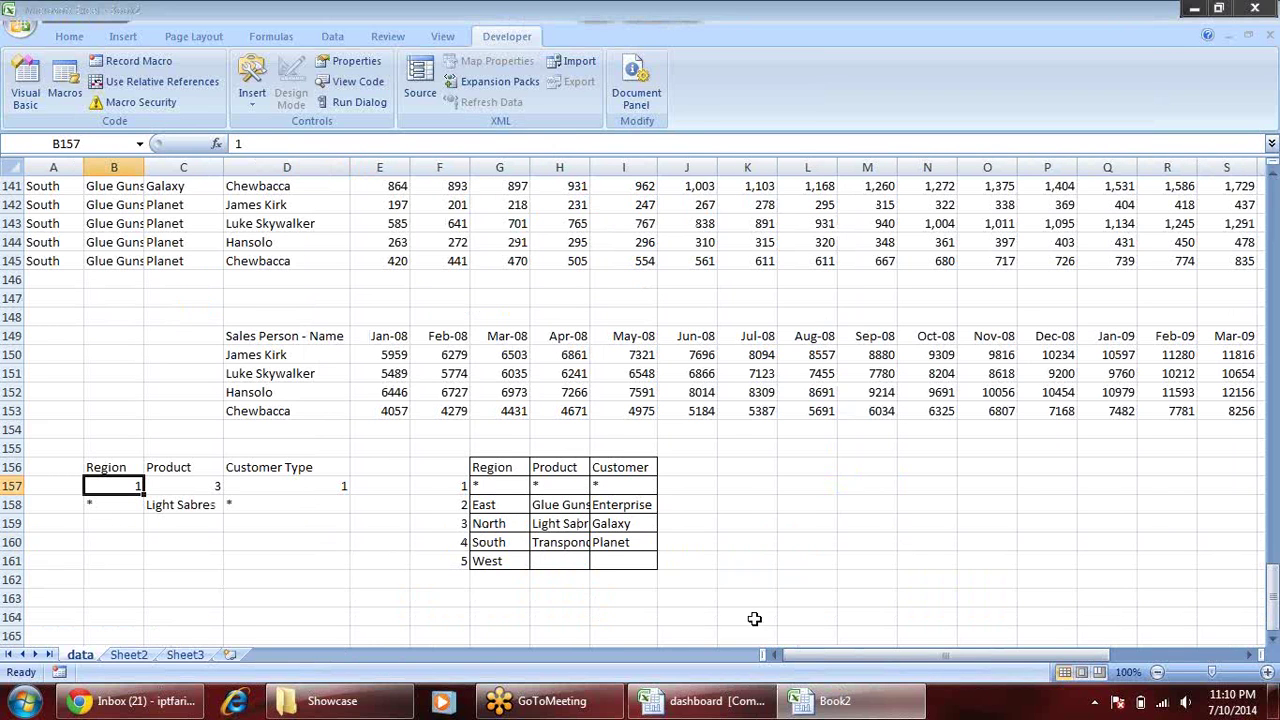
key("Right")
key("alt")
key("ctrl+Tab")
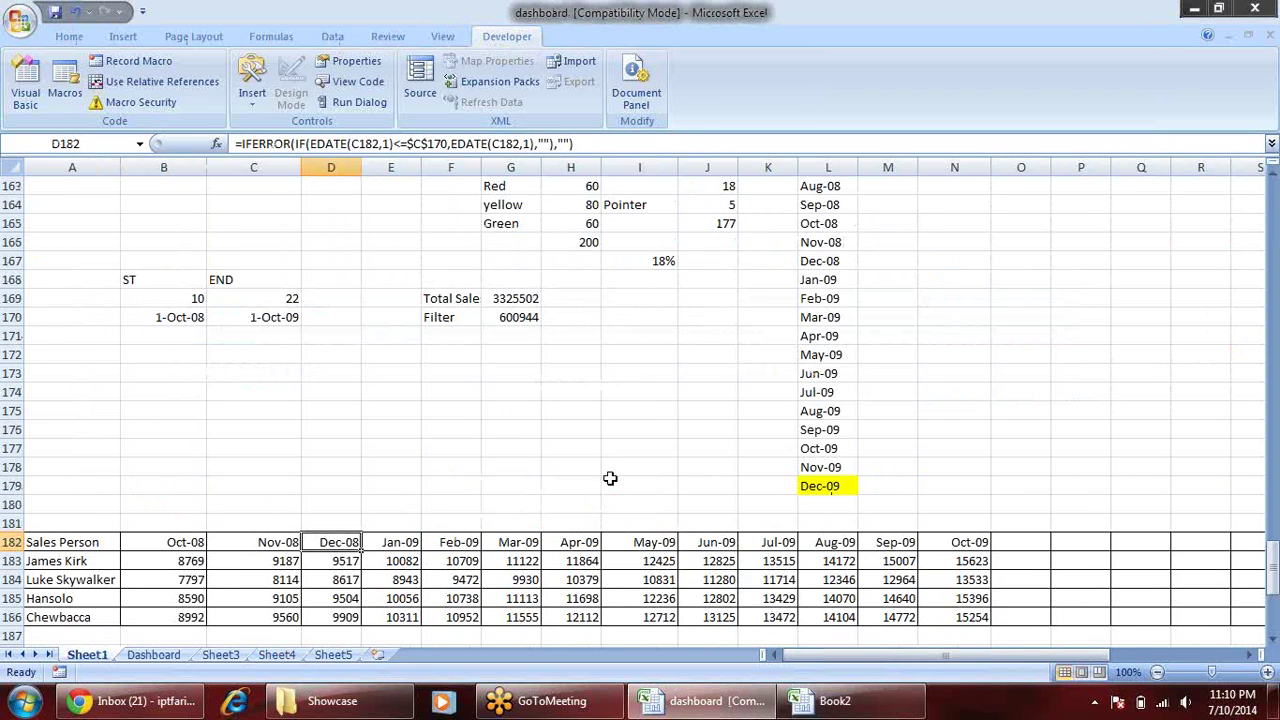
scroll(517, 477, "up", 5)
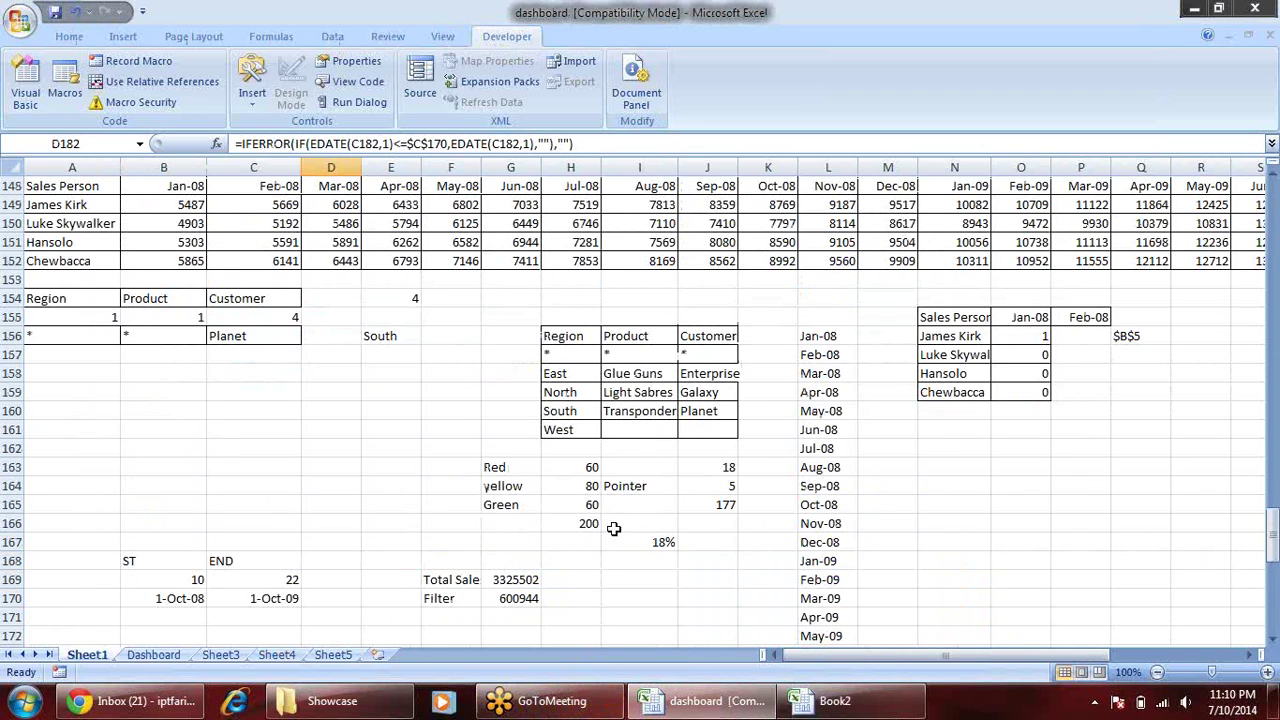
scroll(624, 500, "down", 6)
scroll(622, 508, "down", 1)
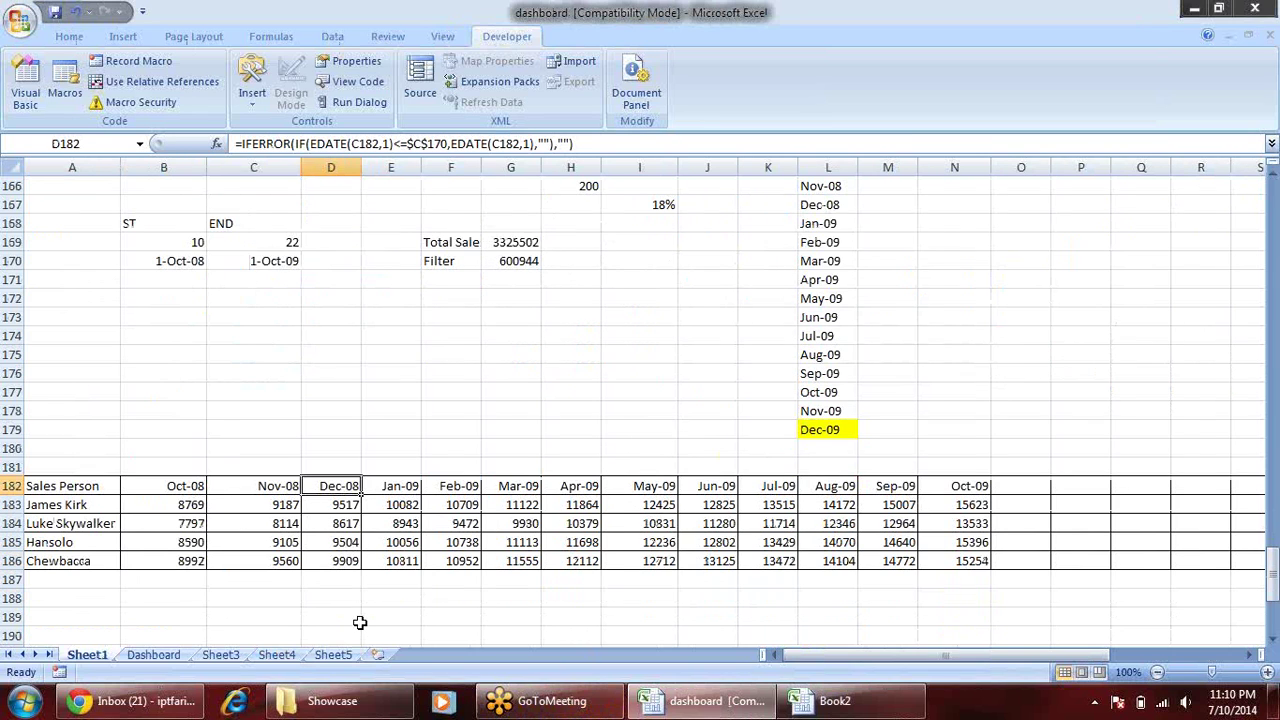
key("ctrl+Tab")
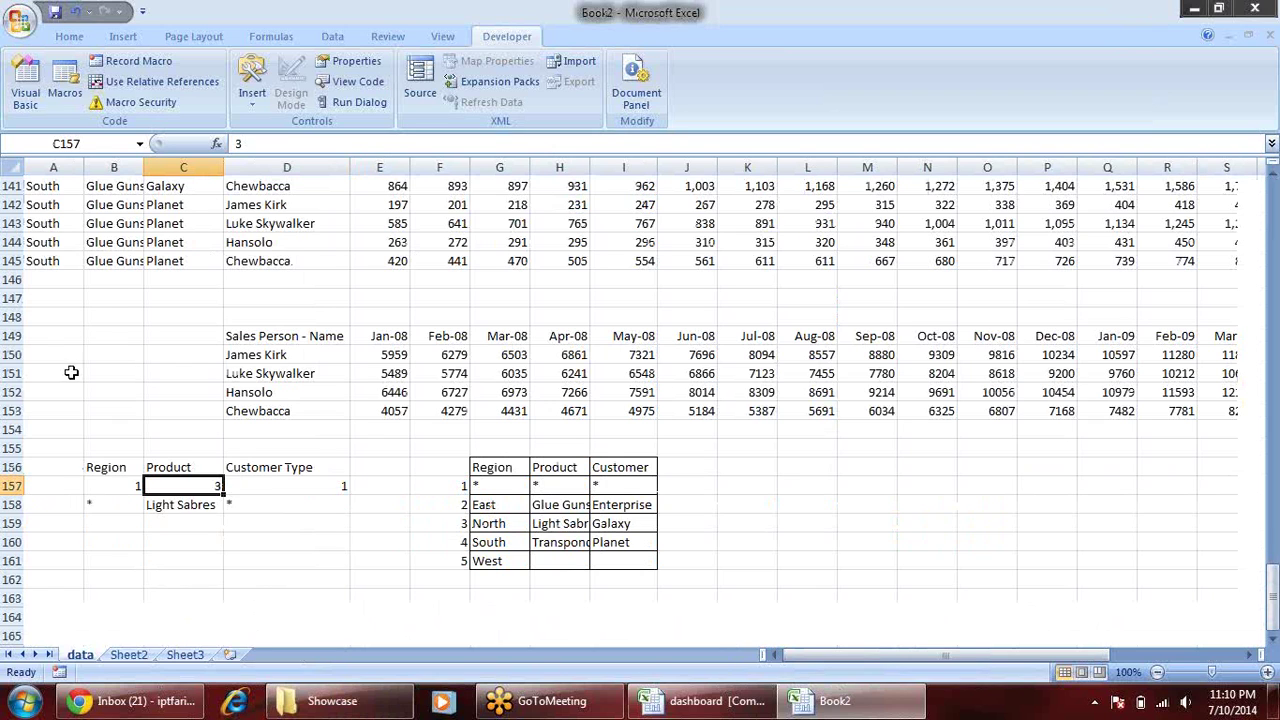
- Copy the Sales Person table with all month headers and paste it at D163
scroll(138, 400, "down", 2)
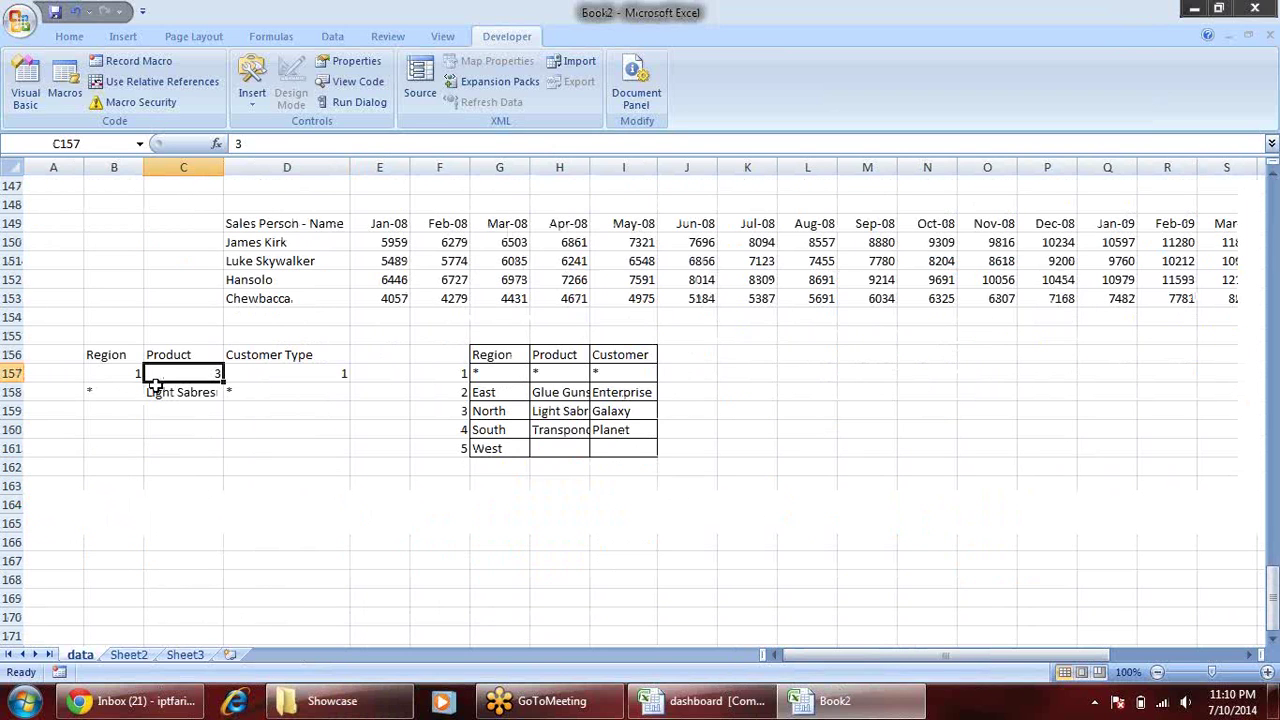
left_click(333, 223)
key("ctrl+shift+Right")
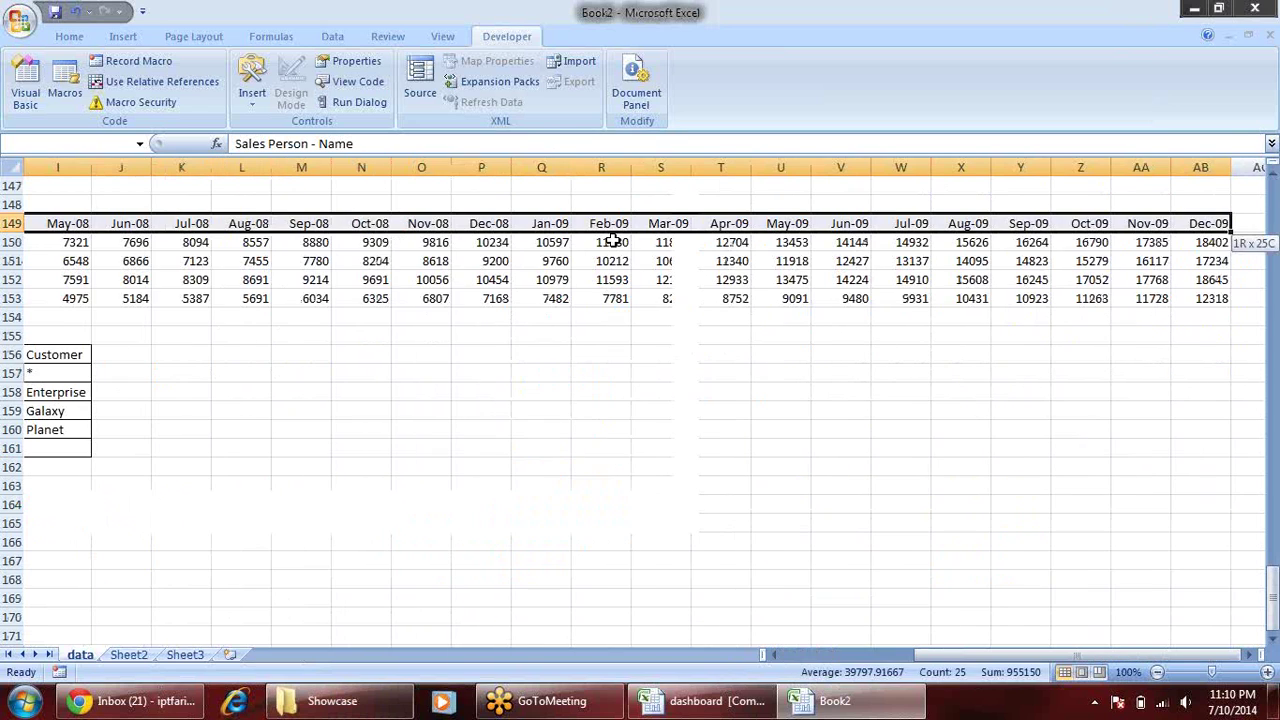
key("ctrl+shift+Down")
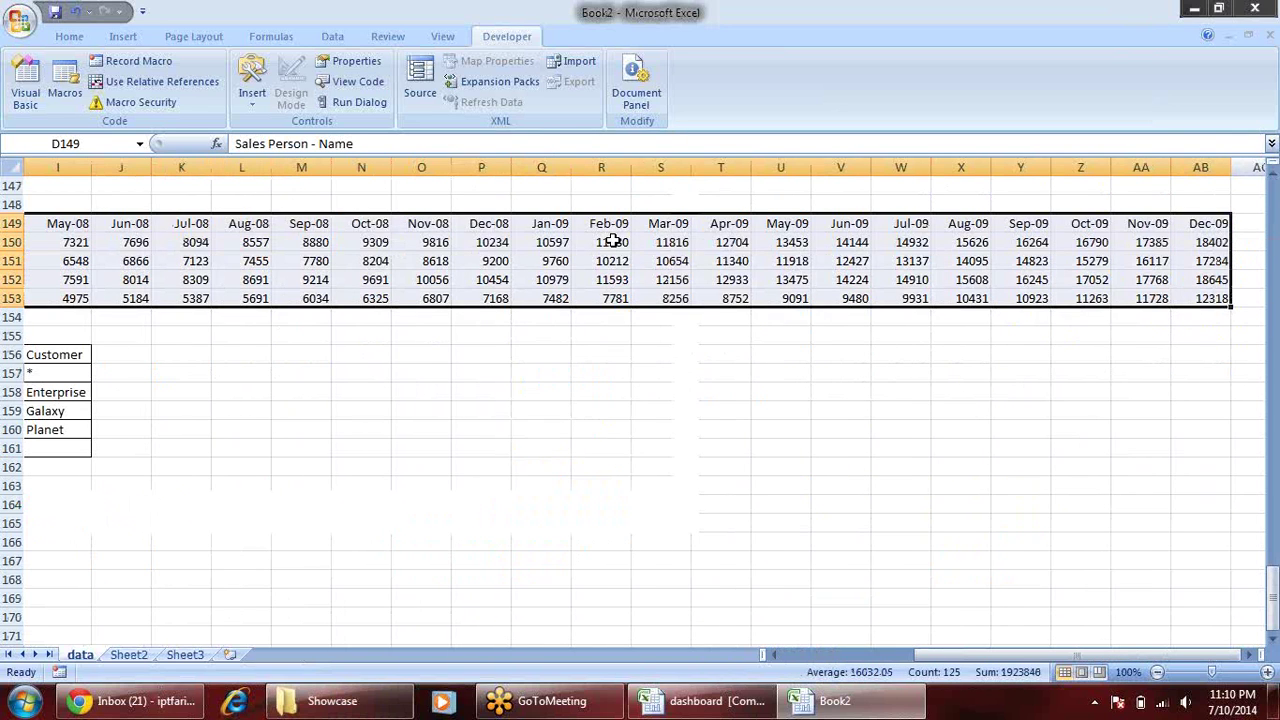
key("ctrl+c")
key("Down")
key("Down")
key("Down")
key("Down")
key("Down")
key("Down")
key("Down")
key("Left")
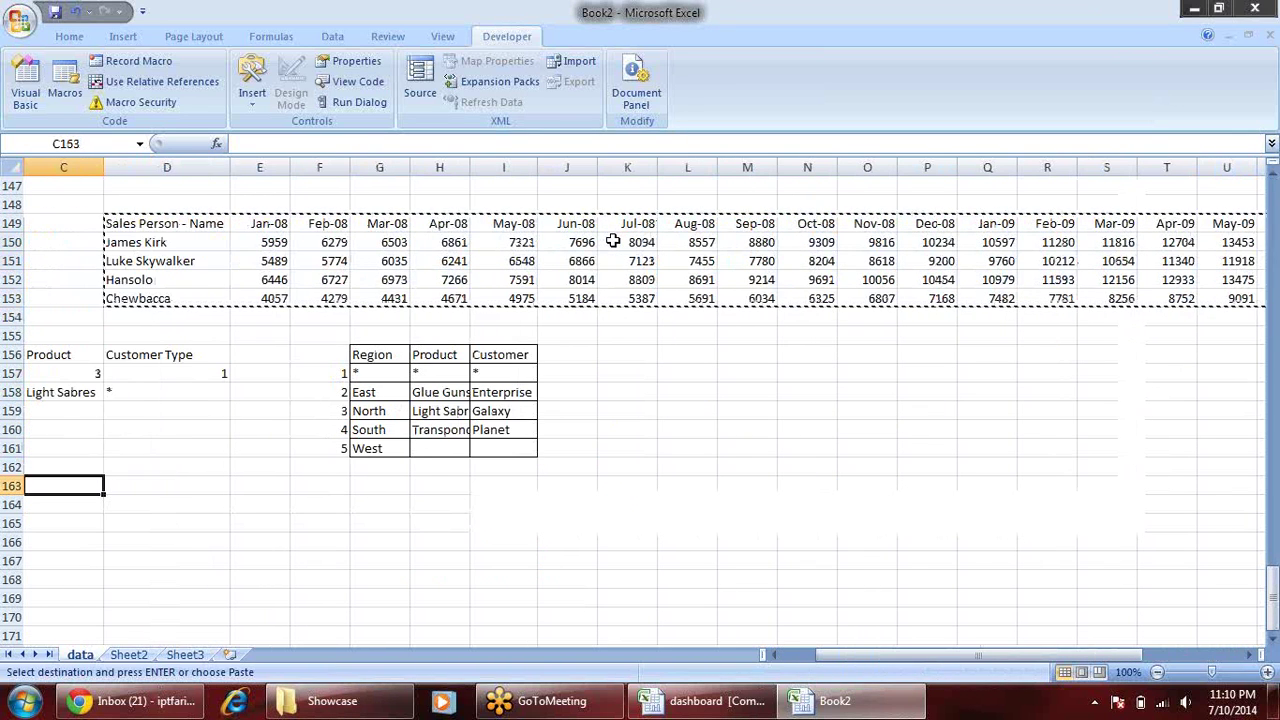
key("Right")
key("Return")
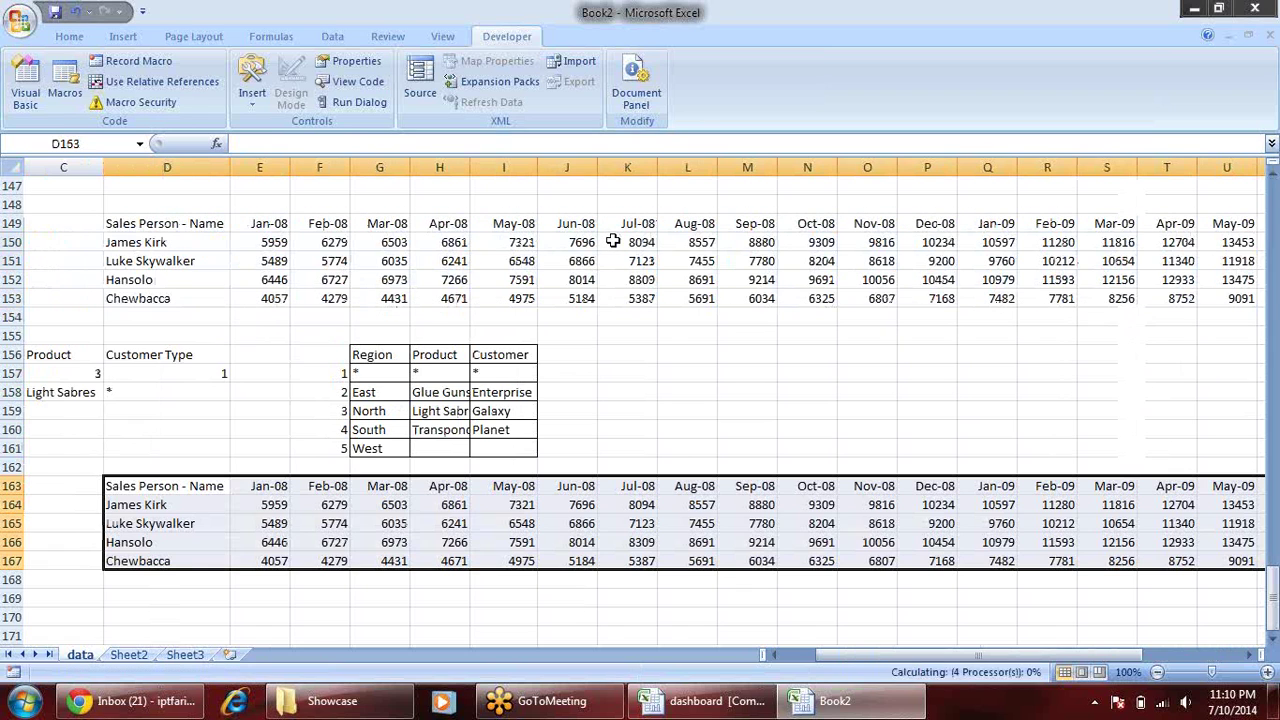
- Clear the pasted values, keeping the salesperson names and month headers
left_click(432, 594)
left_click(269, 502)
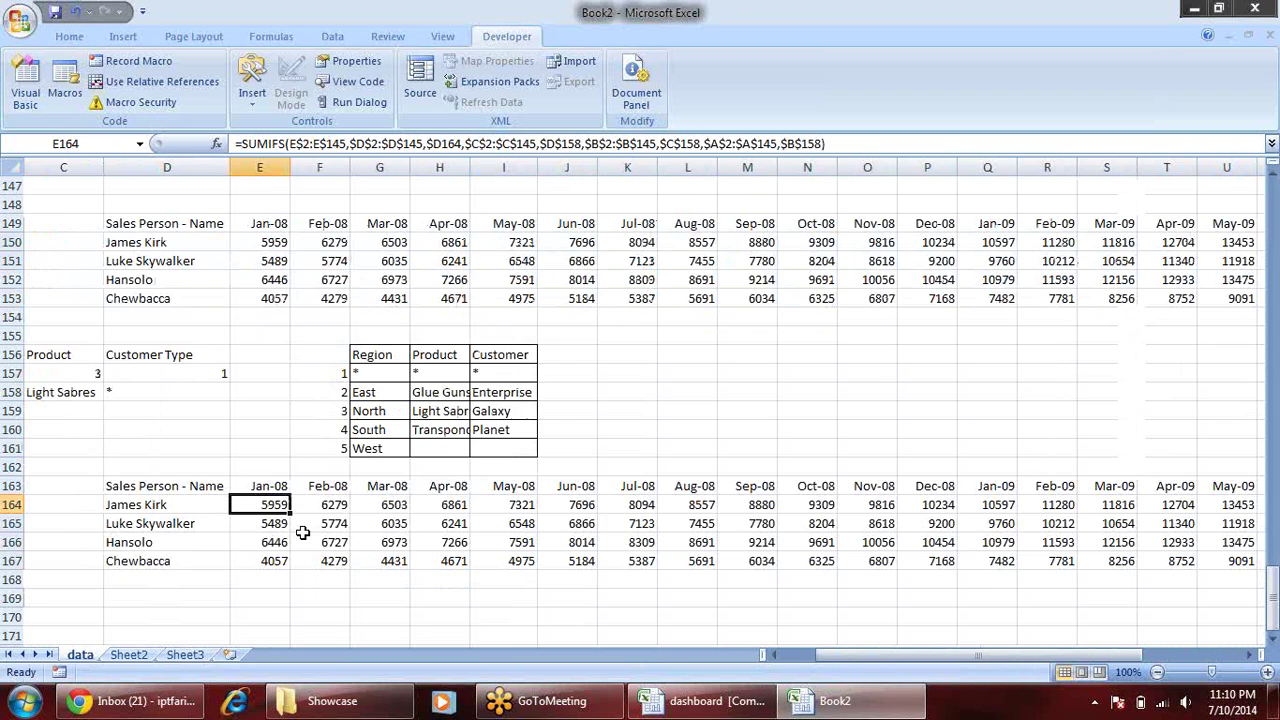
key("ctrl+shift+Right")
key("ctrl+shift+Down")
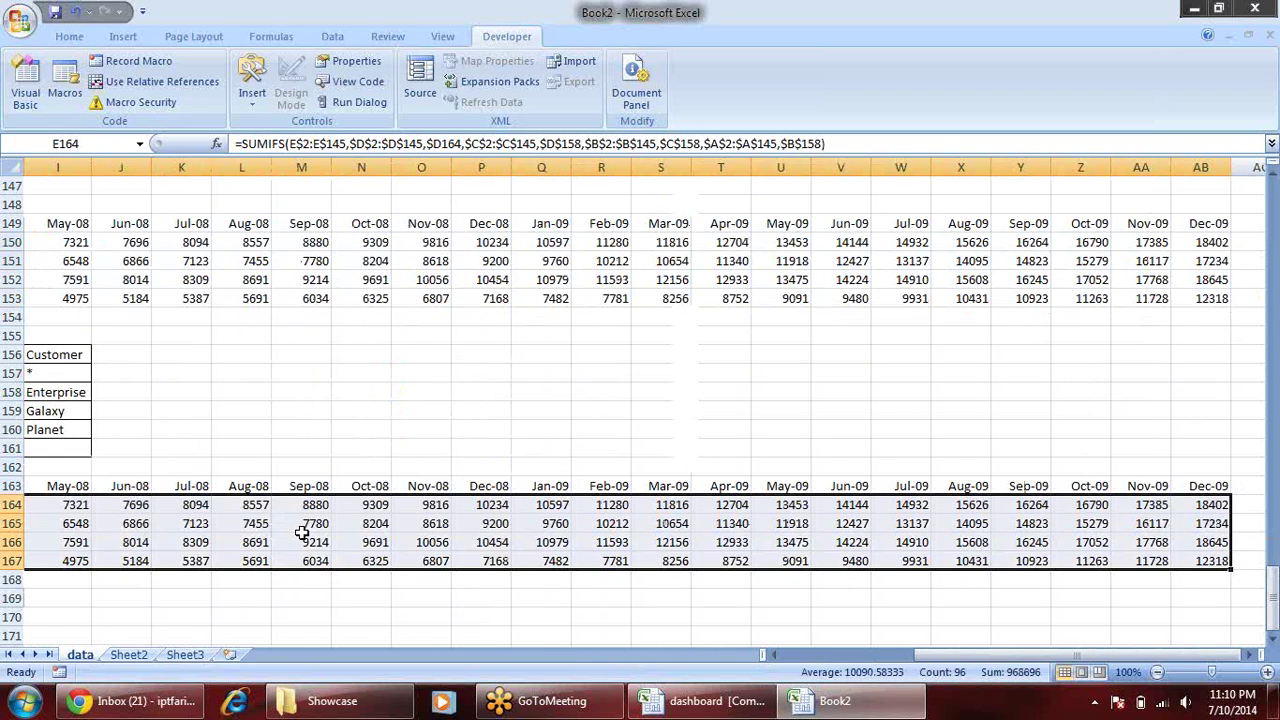
key("Delete")
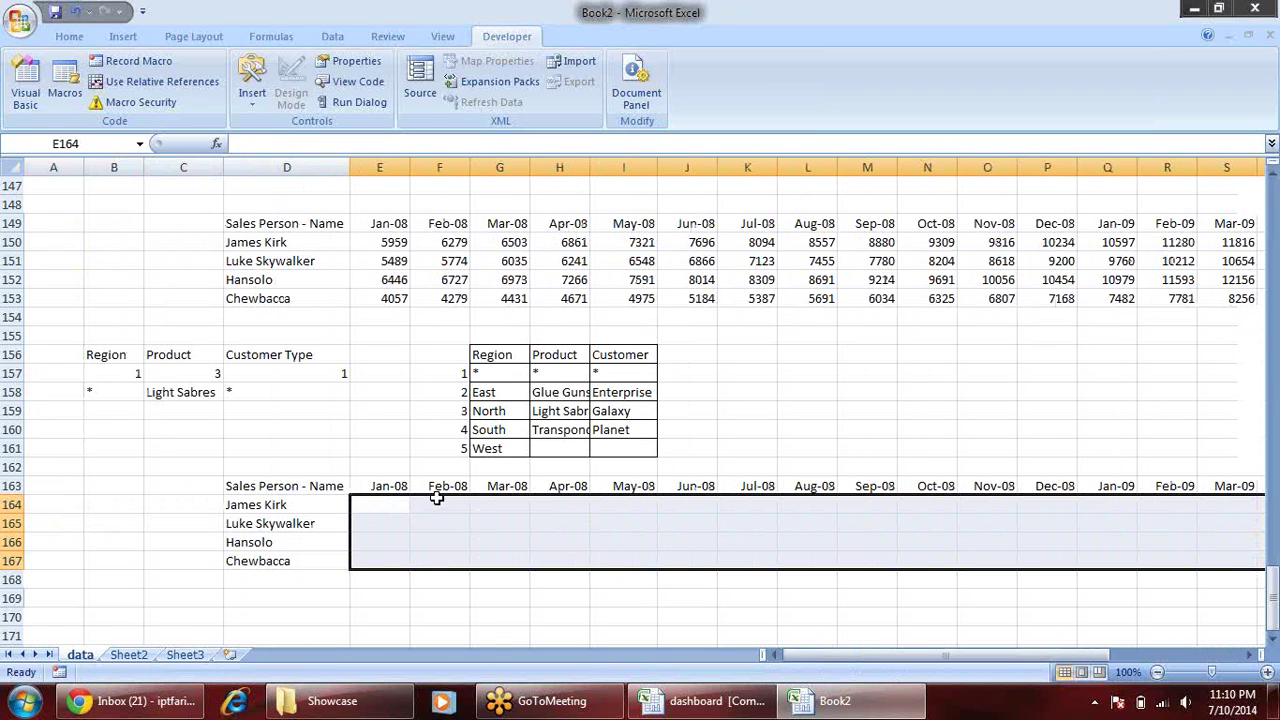
left_click(386, 485)
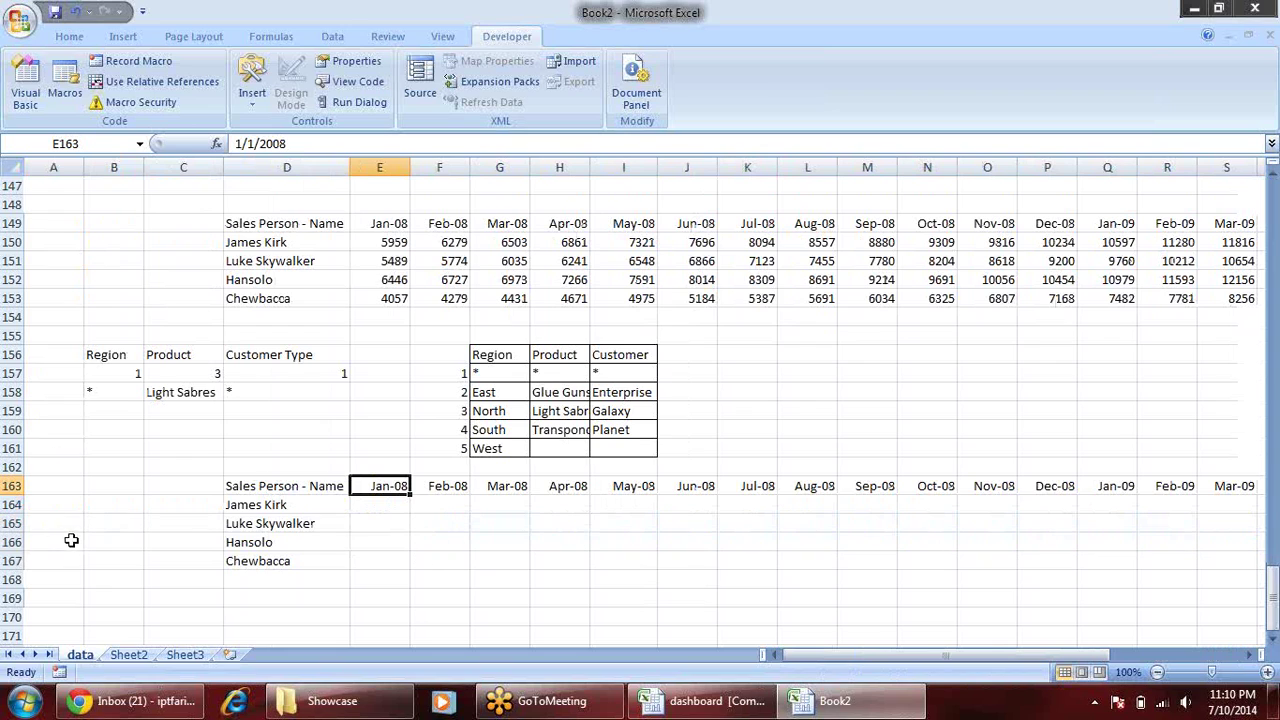
- Label A163 'Start Dt' and B163 'End Dt'
left_click(52, 487)
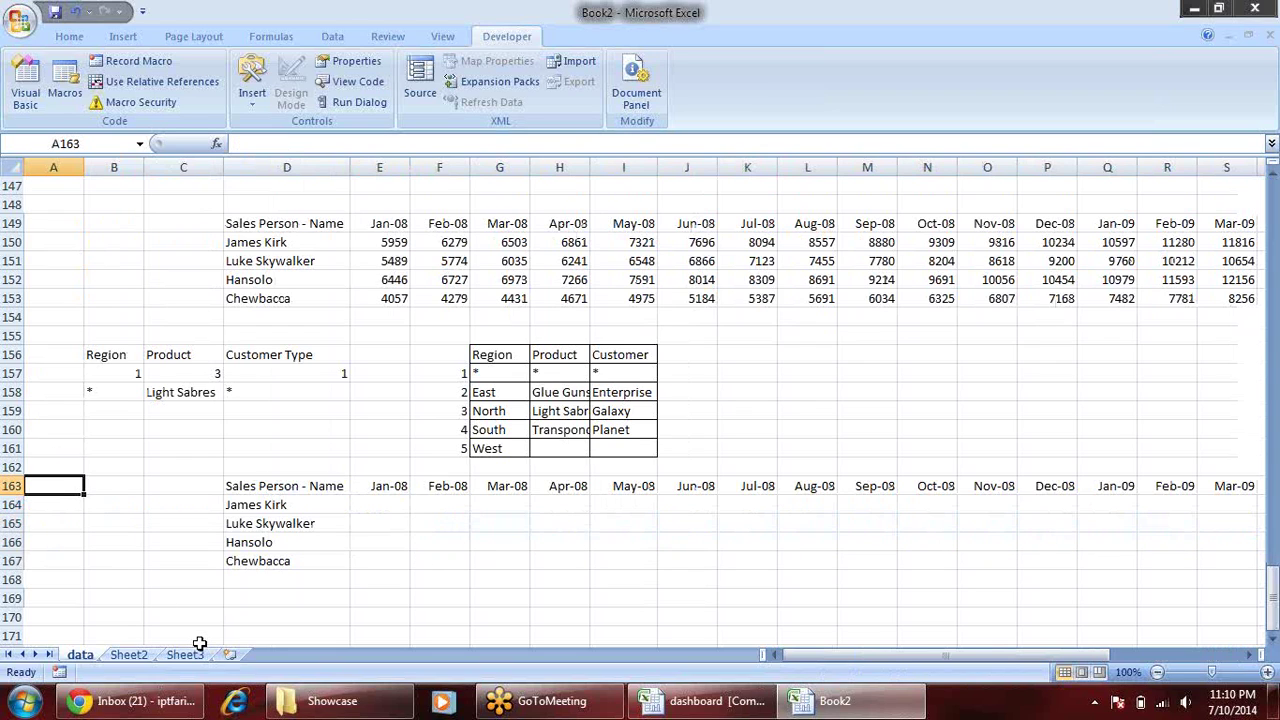
type("Start Dt")
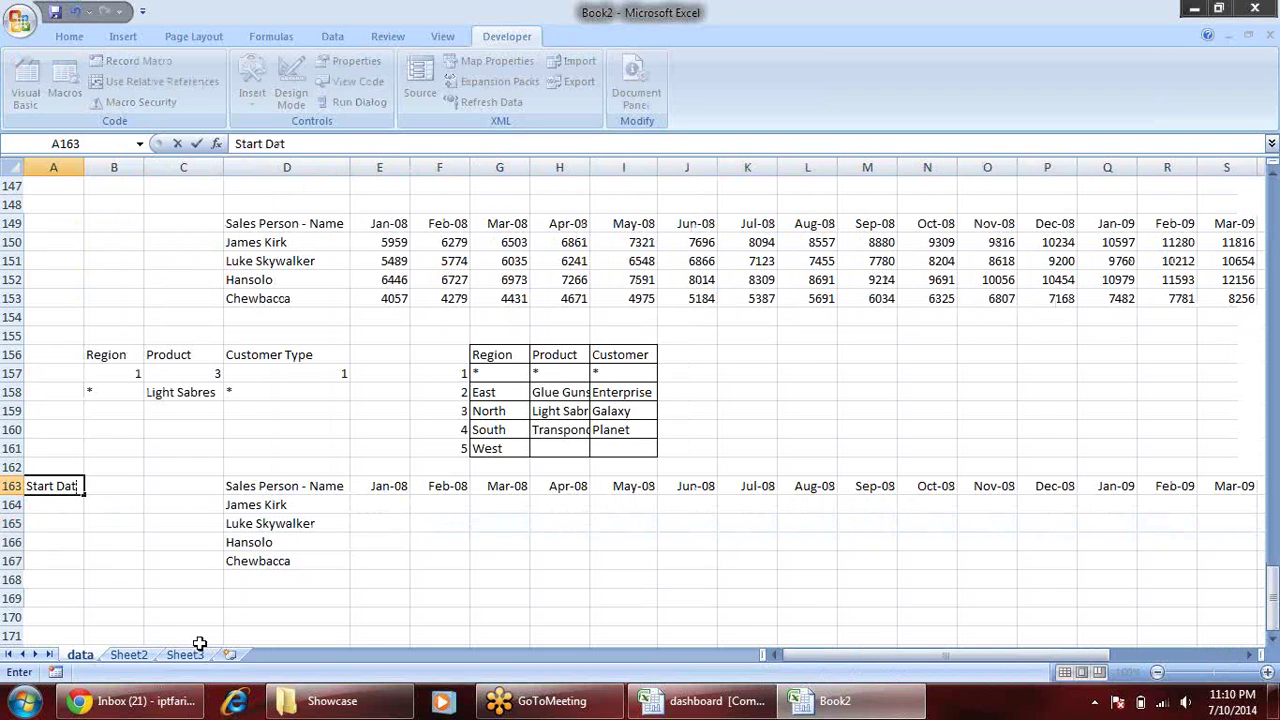
key("Tab")
type("E")
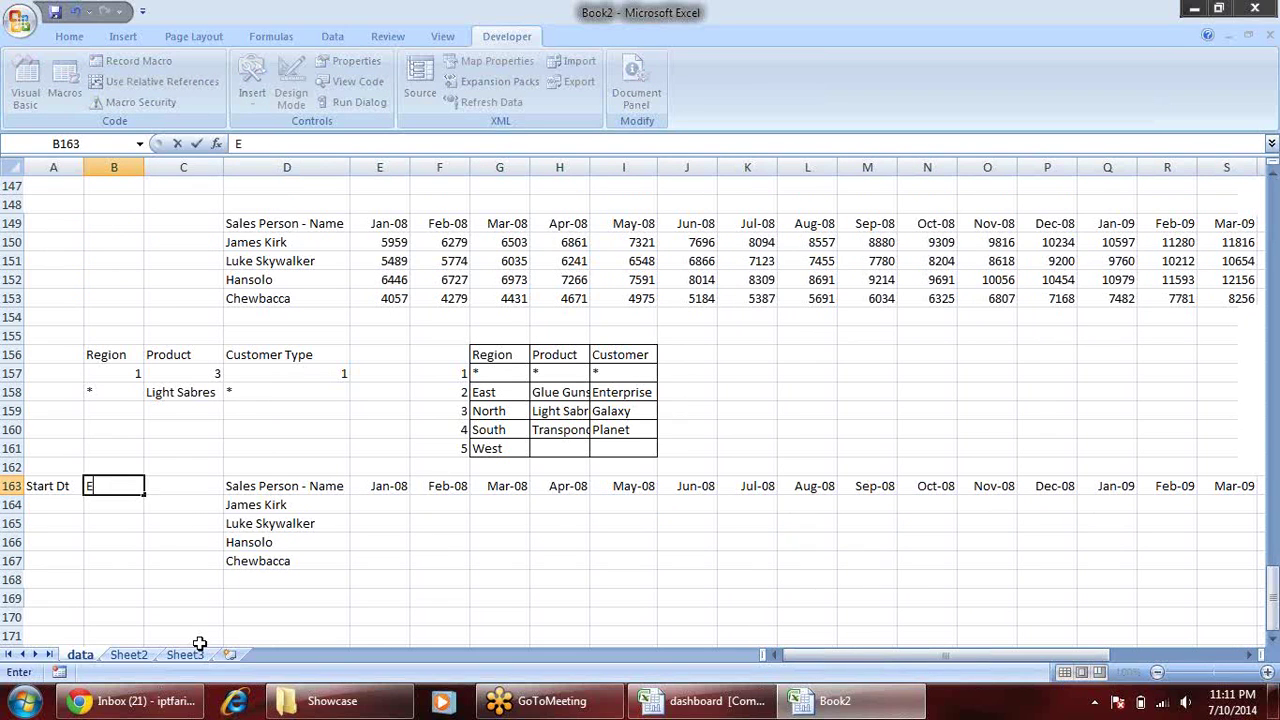
type("nd Dat")
key("BackSpace")
type("t")
key("Return")
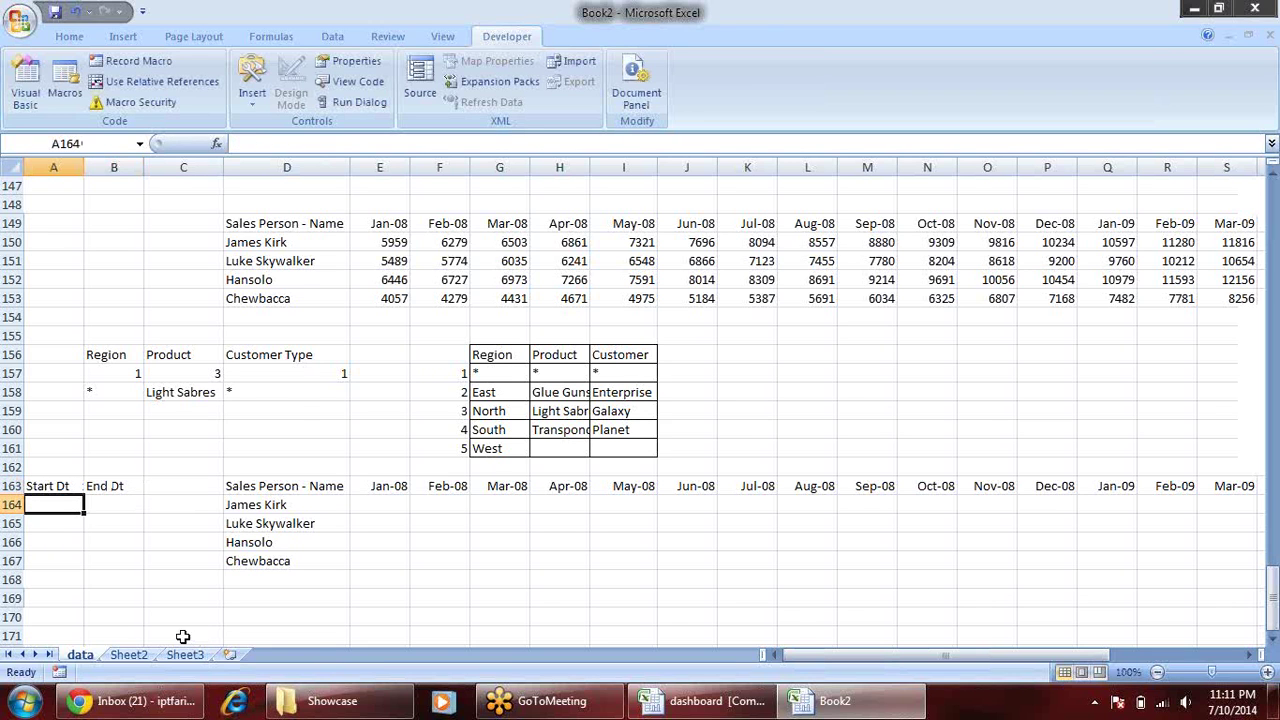
key("ctrl+Tab")
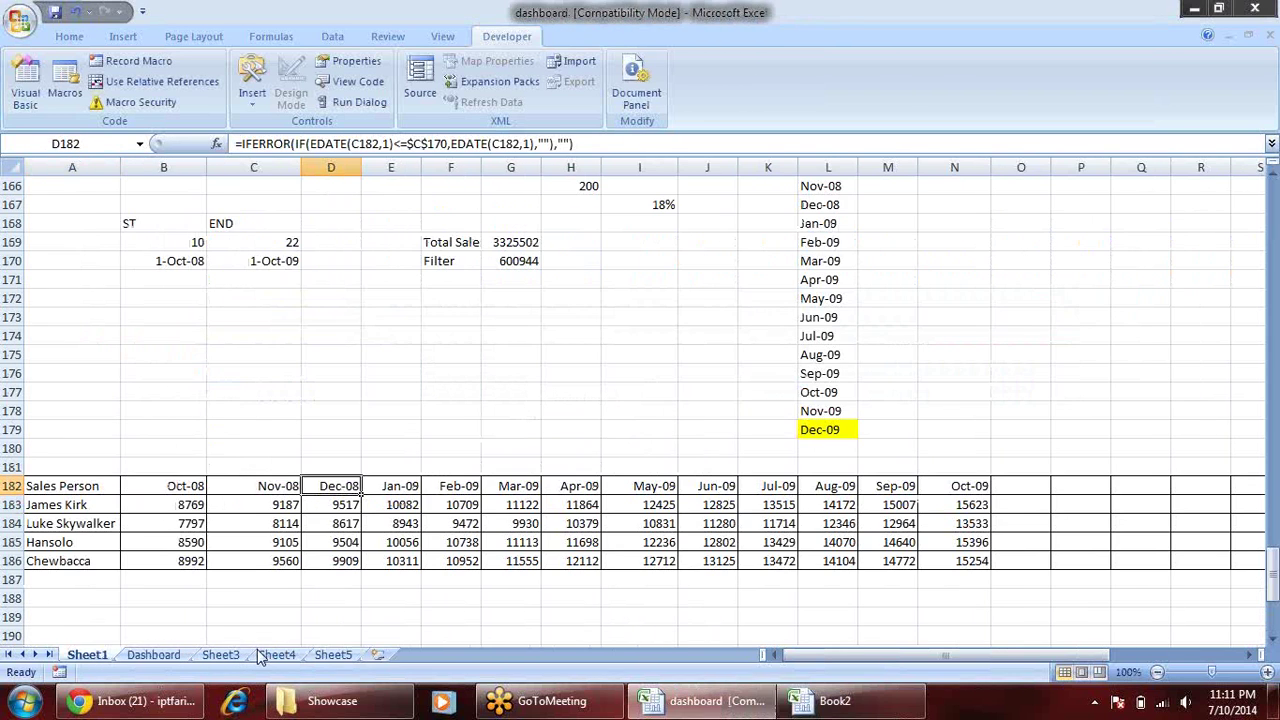
- On the Dashboard sheet, try start month Dec-09 and end month Aug-09, then reset start to Jan-08
left_click(153, 654)
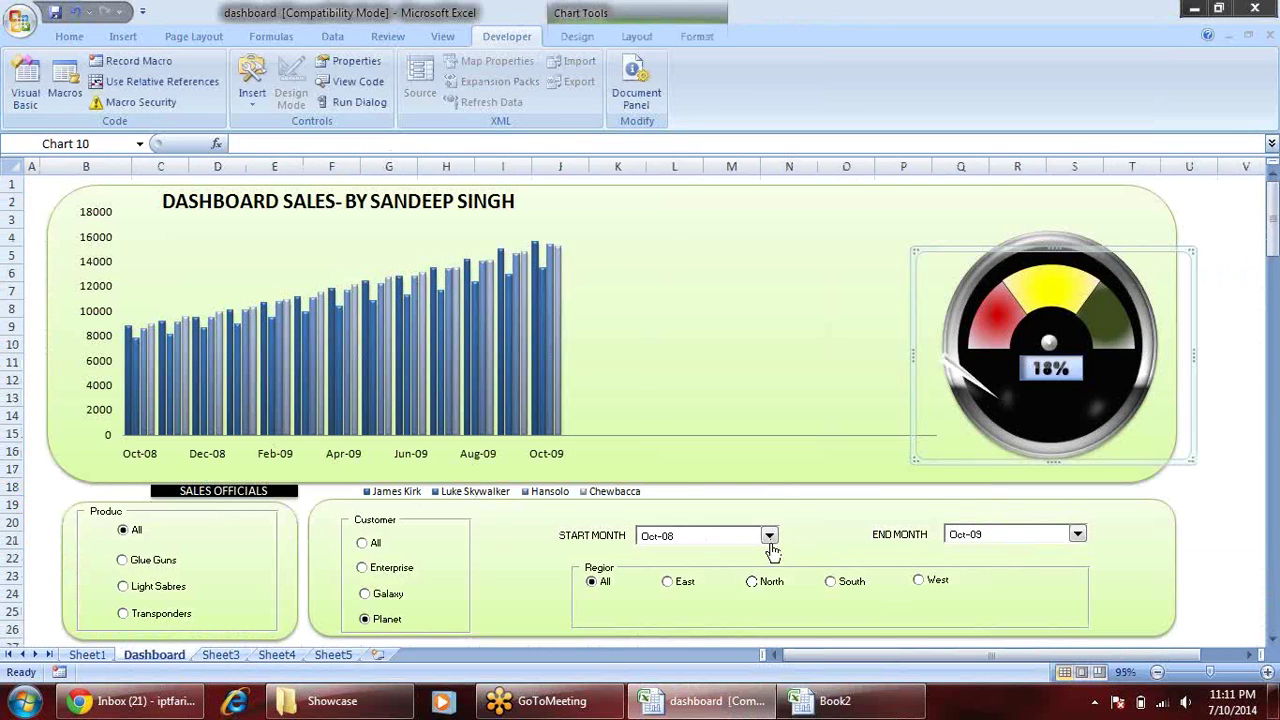
left_click(769, 535)
left_click(720, 520)
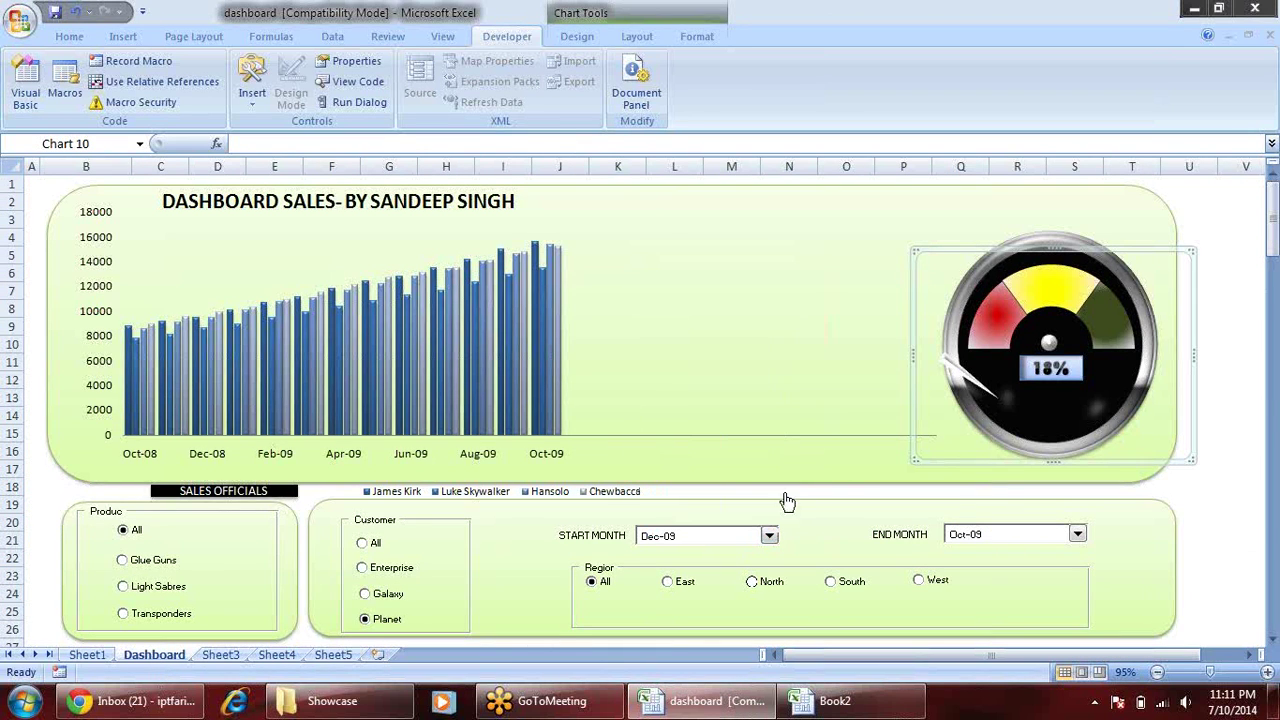
left_click(1077, 534)
left_click(1044, 476)
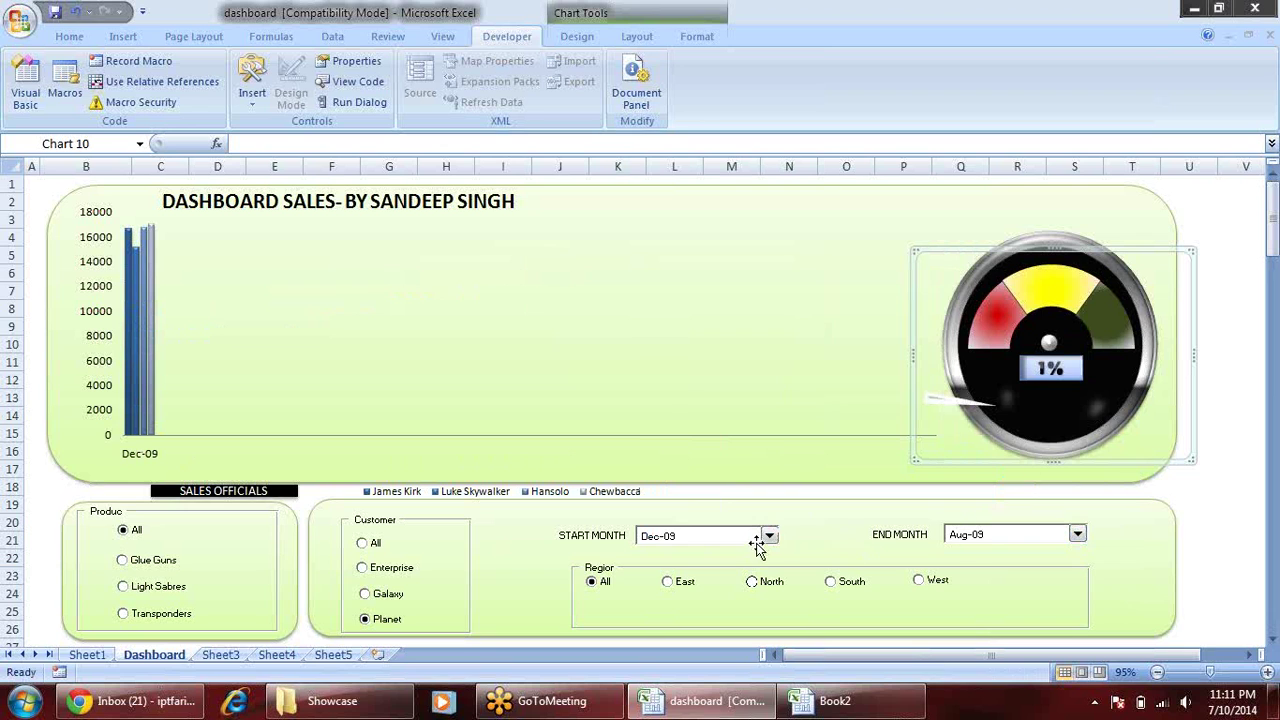
left_click(769, 535)
left_click(688, 264)
key("alt+Tab")
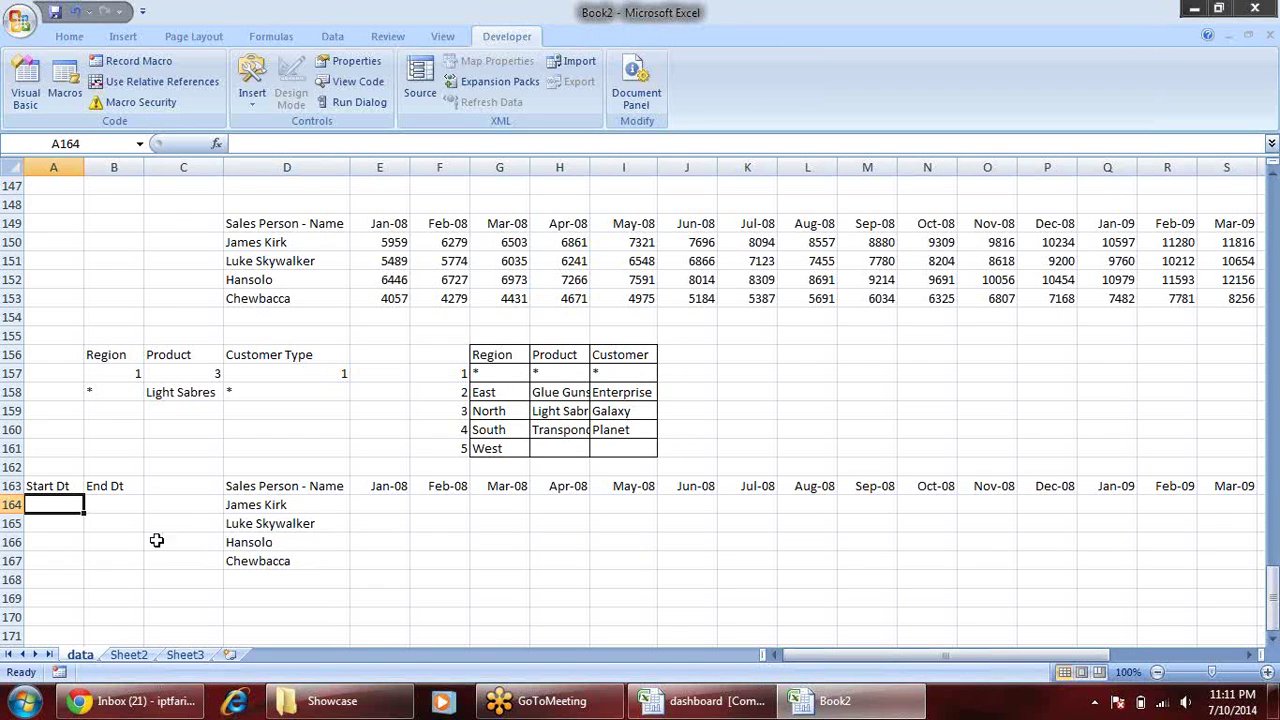
- Copy the month headers from E163 and paste them transposed down column C from C163
left_click(390, 487)
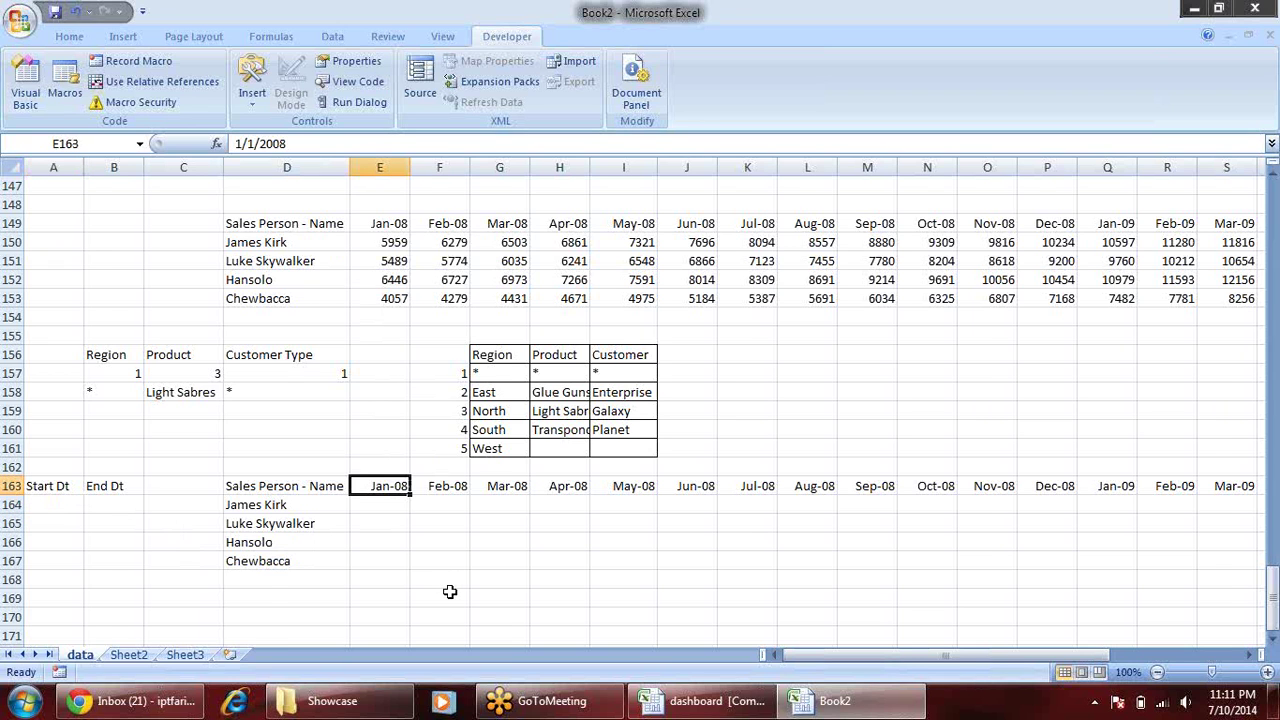
key("ctrl+shift+Right")
key("ctrl+c")
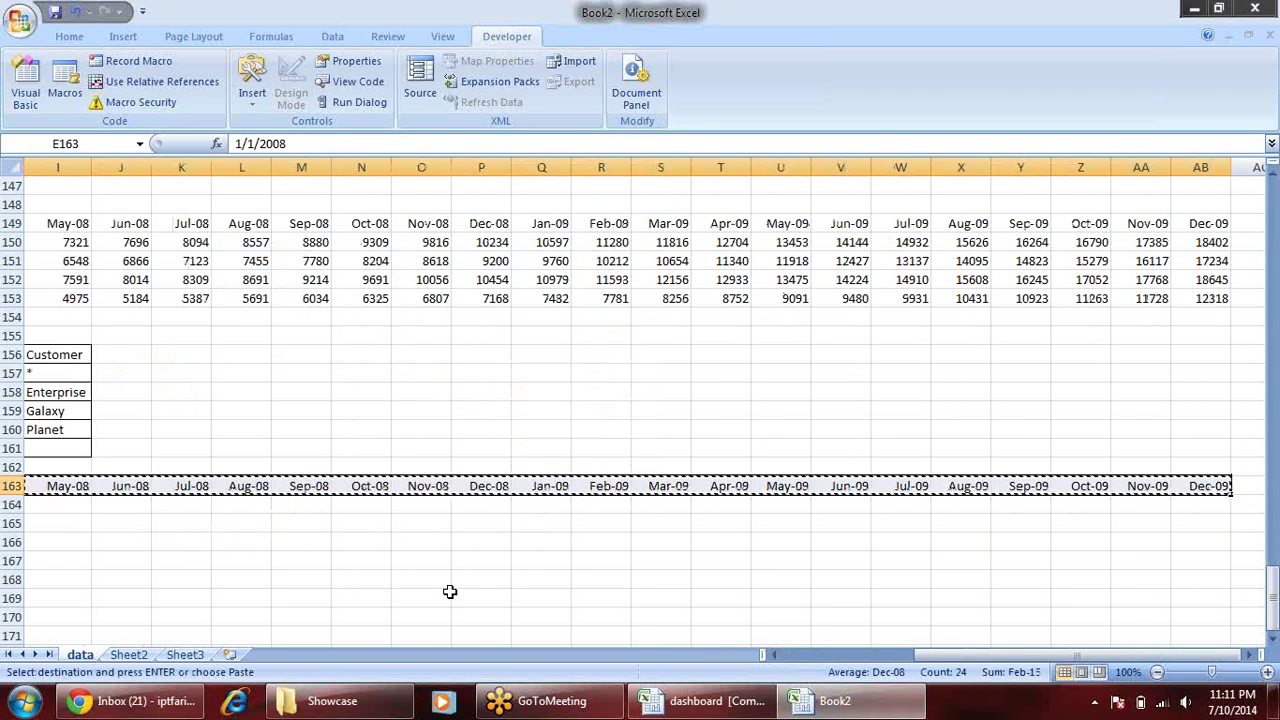
key("Left")
key("Left")
key("Left")
key("Left")
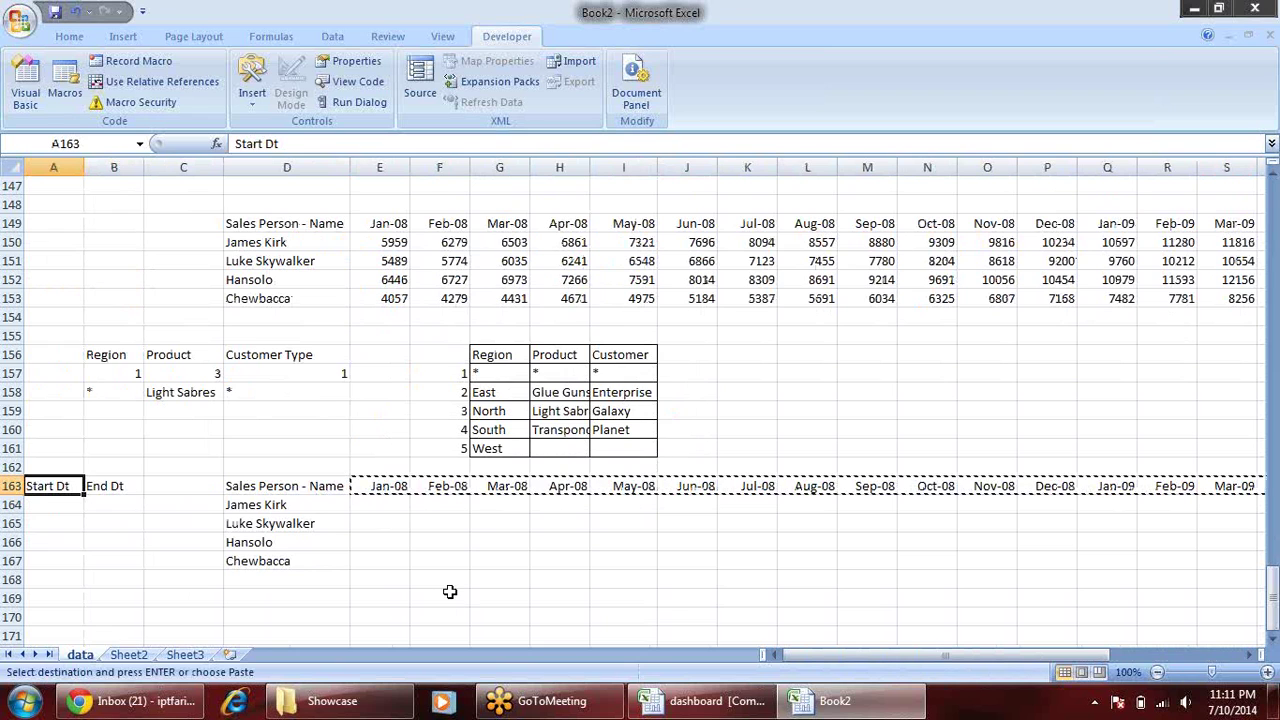
key("Right")
key("Right")
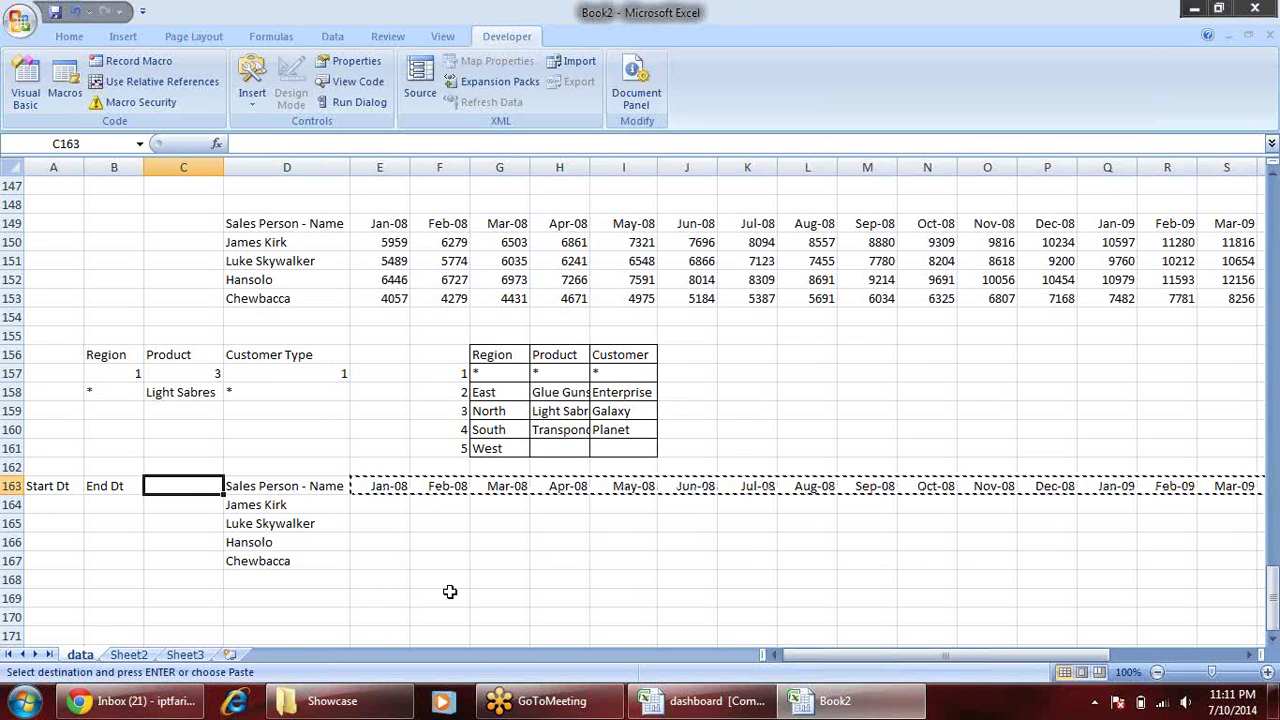
key("alt+e")
key("s")
key("e")
key("Return")
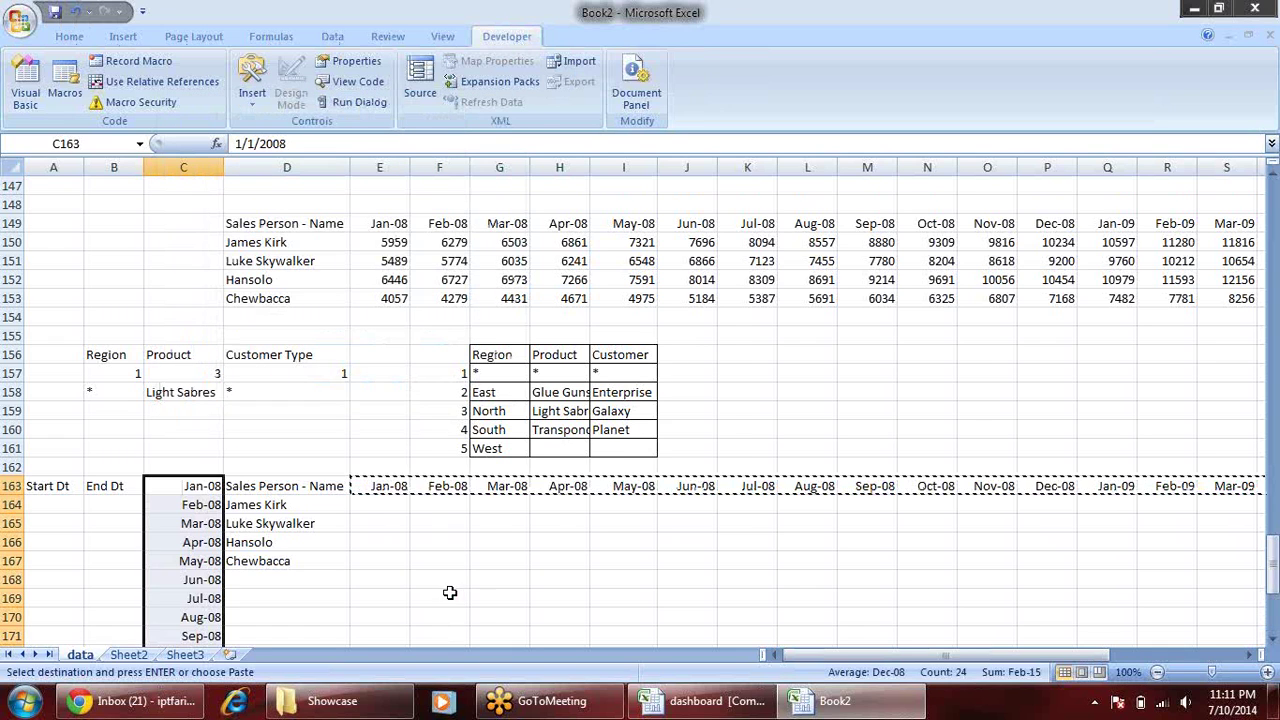
key("Escape")
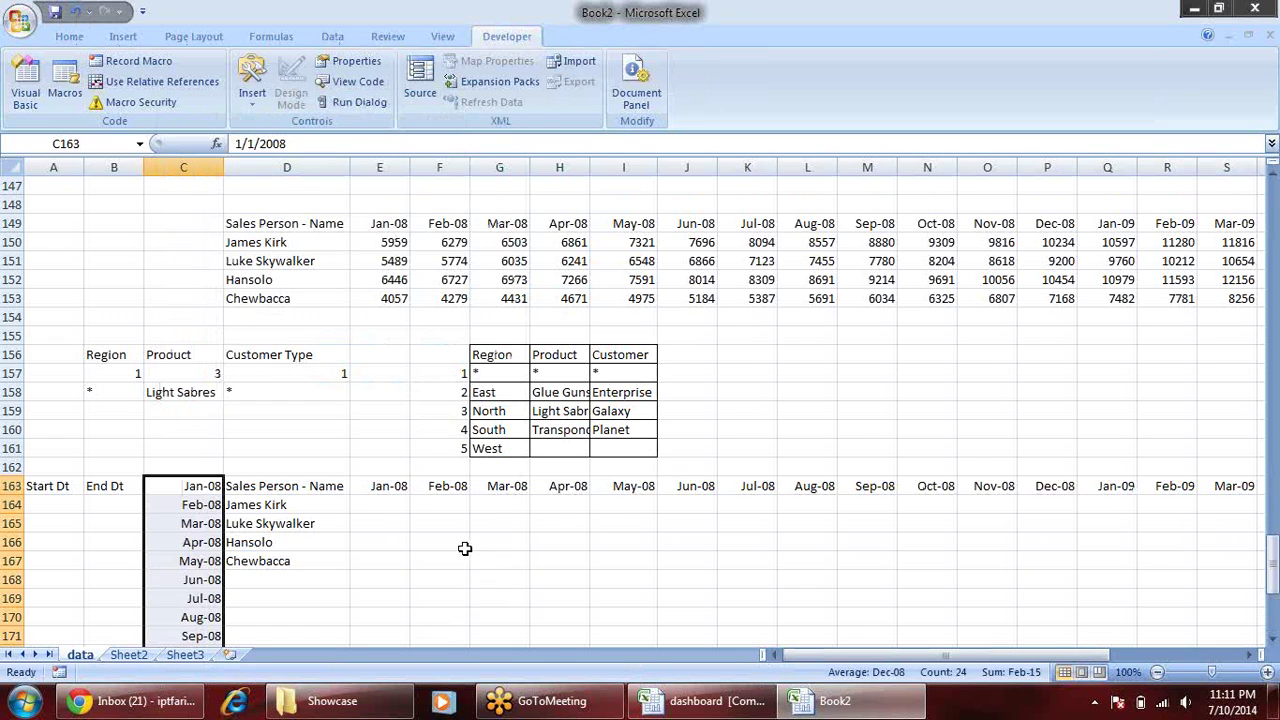
- Check the transposed month dates down column C, through Jan-09 in C175
scroll(414, 472, "down", 5)
scroll(416, 491, "up", 2)
scroll(416, 491, "down", 1)
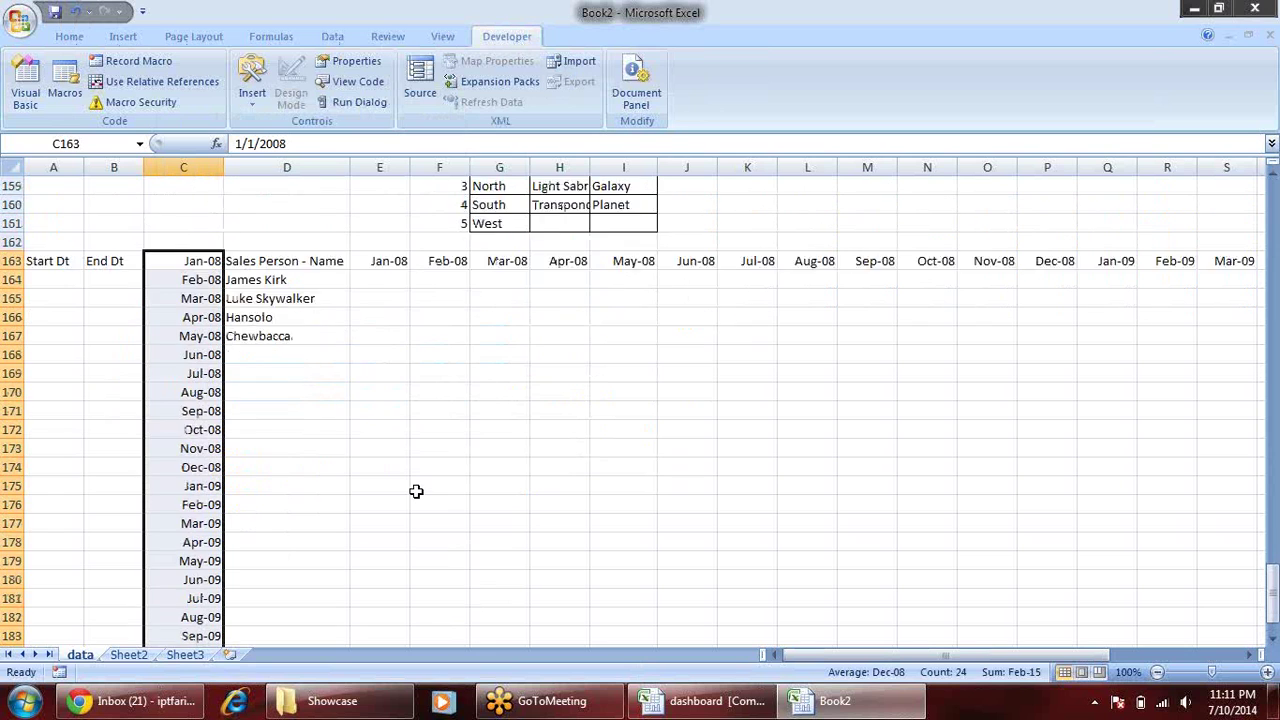
scroll(416, 491, "down", 1)
scroll(416, 491, "up", 2)
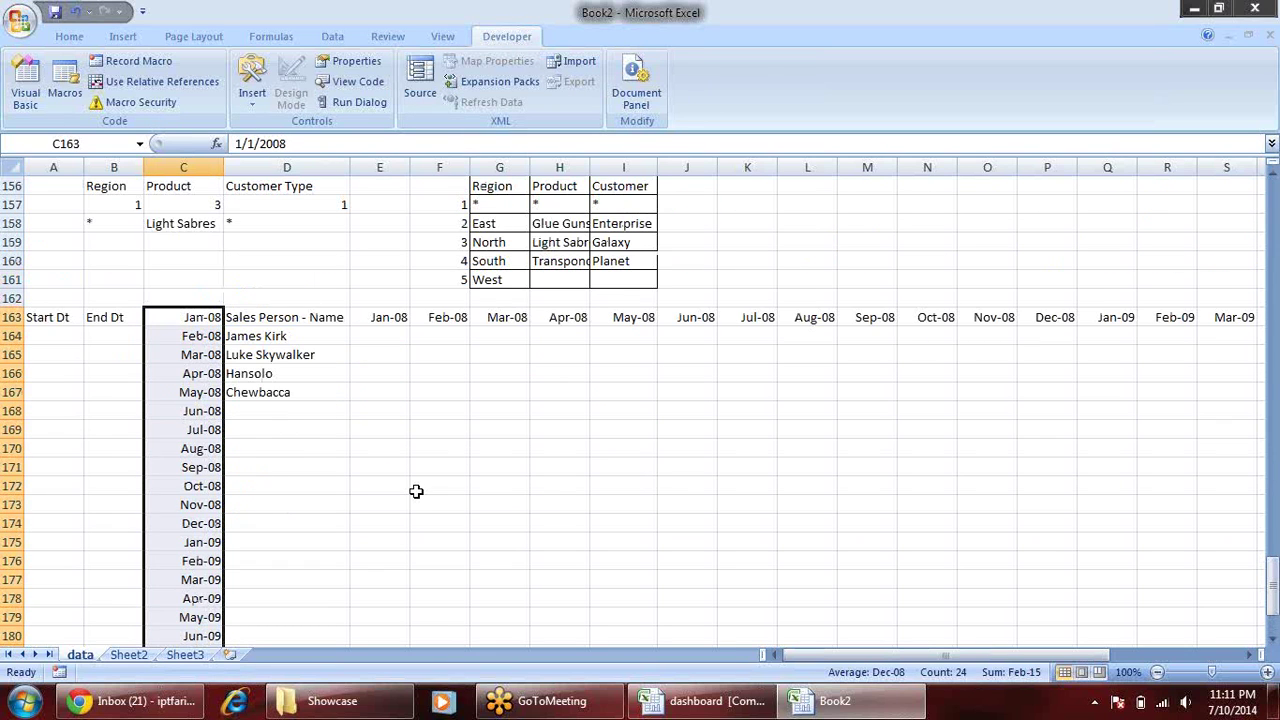
scroll(416, 491, "up", 1)
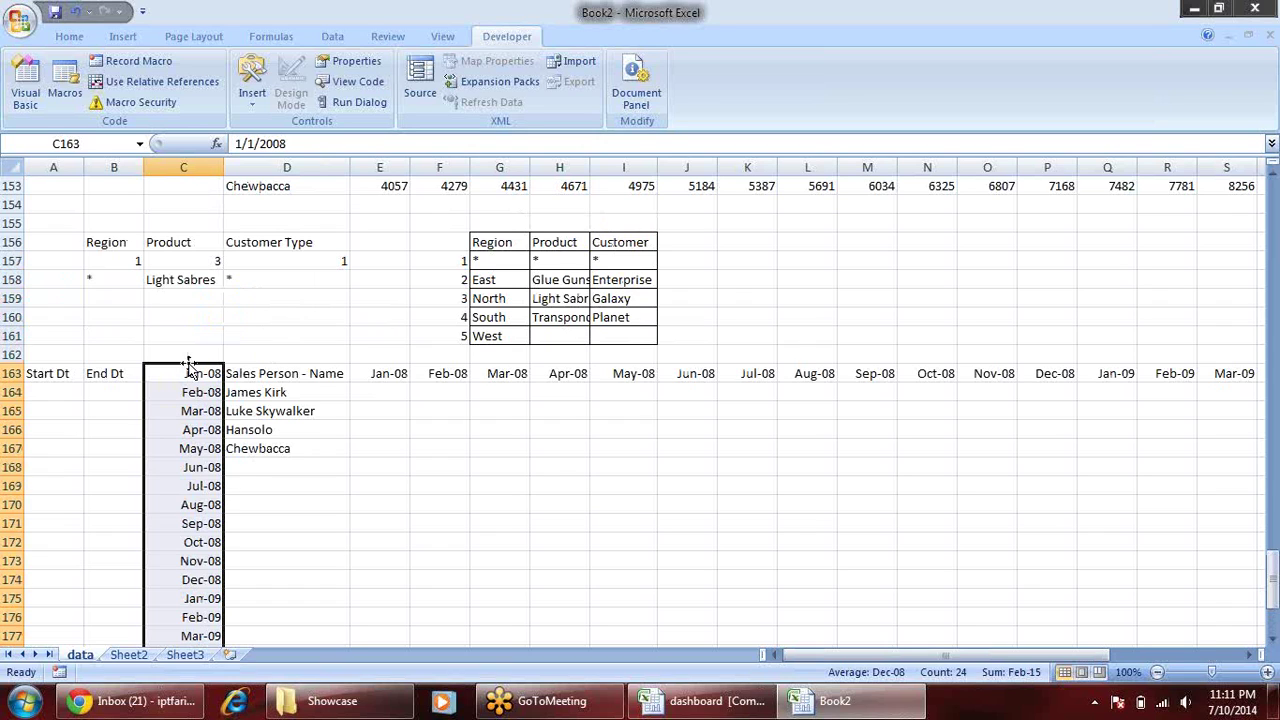
left_click(193, 374)
left_click(200, 392)
left_click(200, 411)
left_click(200, 448)
left_click(202, 505)
left_click(216, 546)
left_click(188, 465)
left_click(205, 505)
left_click(203, 561)
left_click(202, 603)
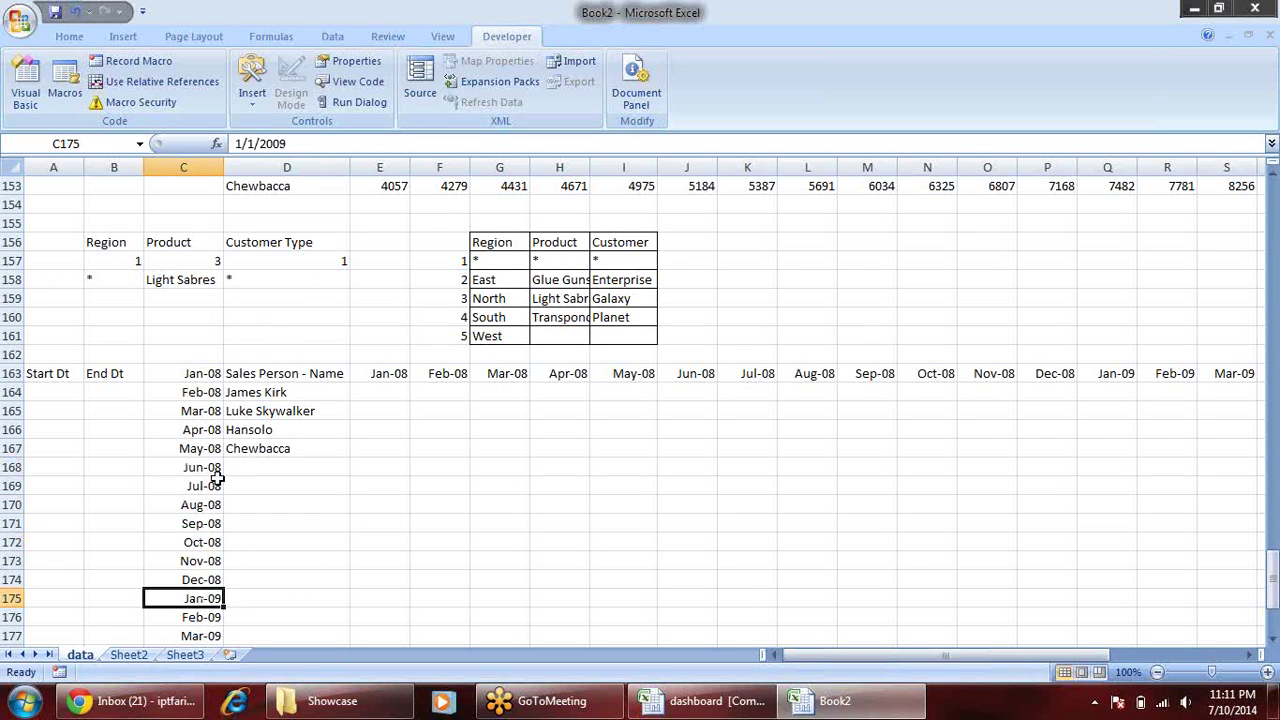
- Review the Jan-08 to Jun-08 header cells, then go to A164
left_click_drag(367, 375, 698, 374)
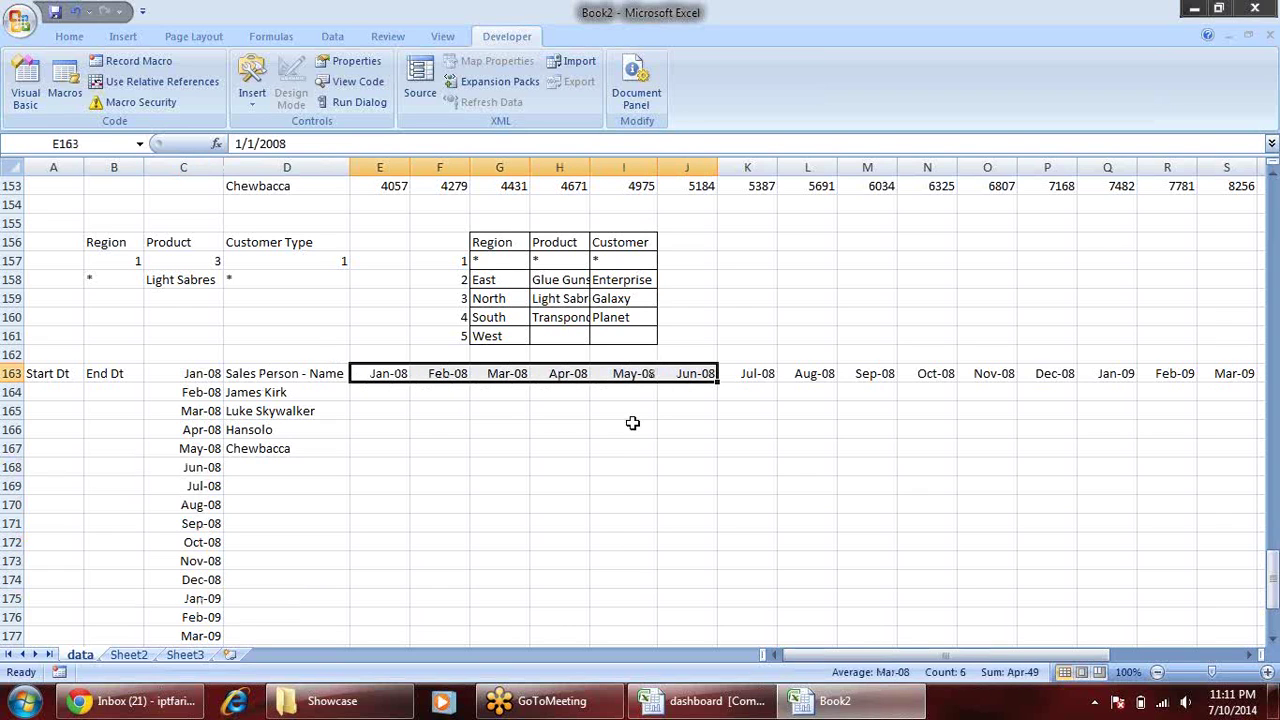
left_click(413, 452)
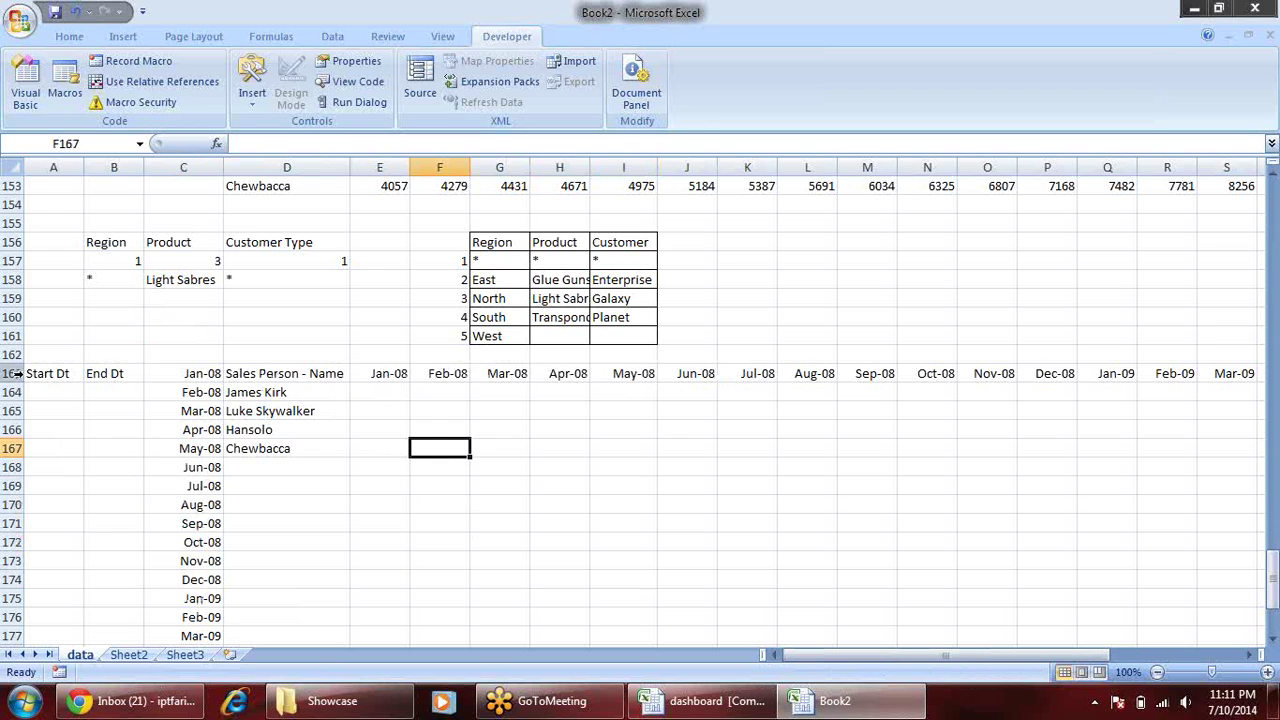
left_click(50, 396)
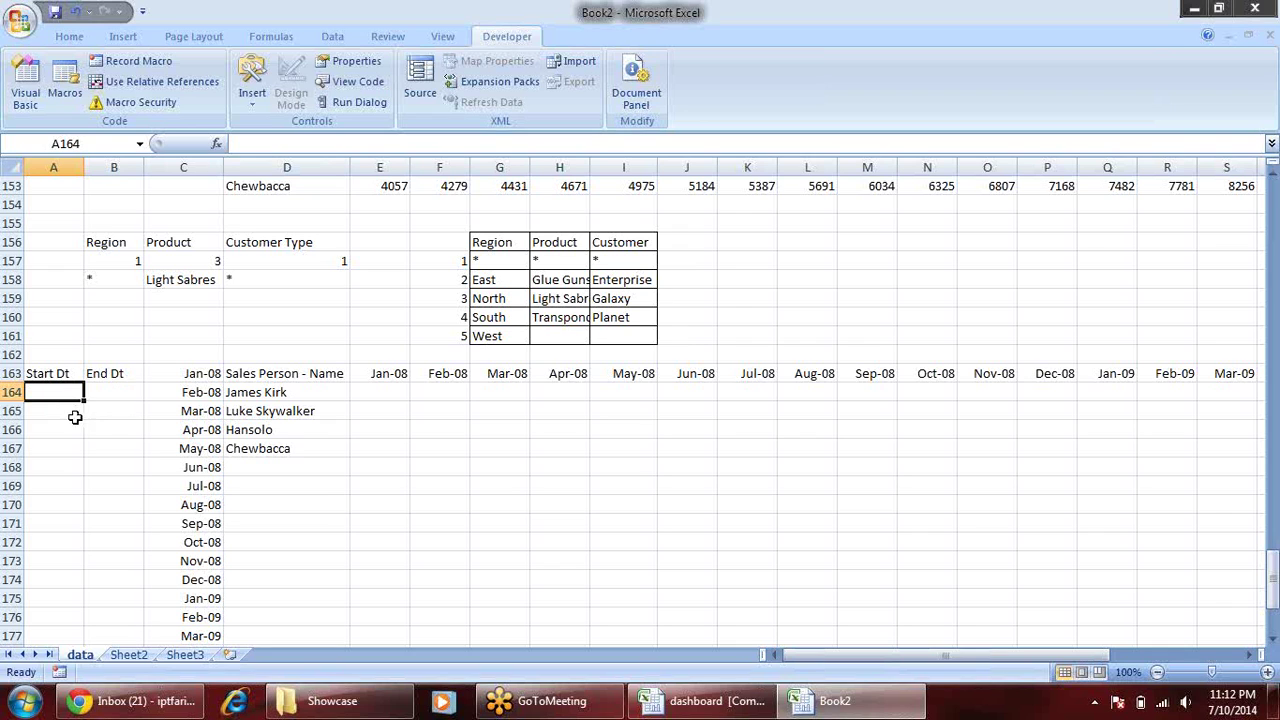
- Enter start index 1 in A164 and end index 2 in B164
type("1")
left_click(100, 392)
type("2")
- Enter =INDEX($C$163:$C$186,A164) in A165
left_click(60, 415)
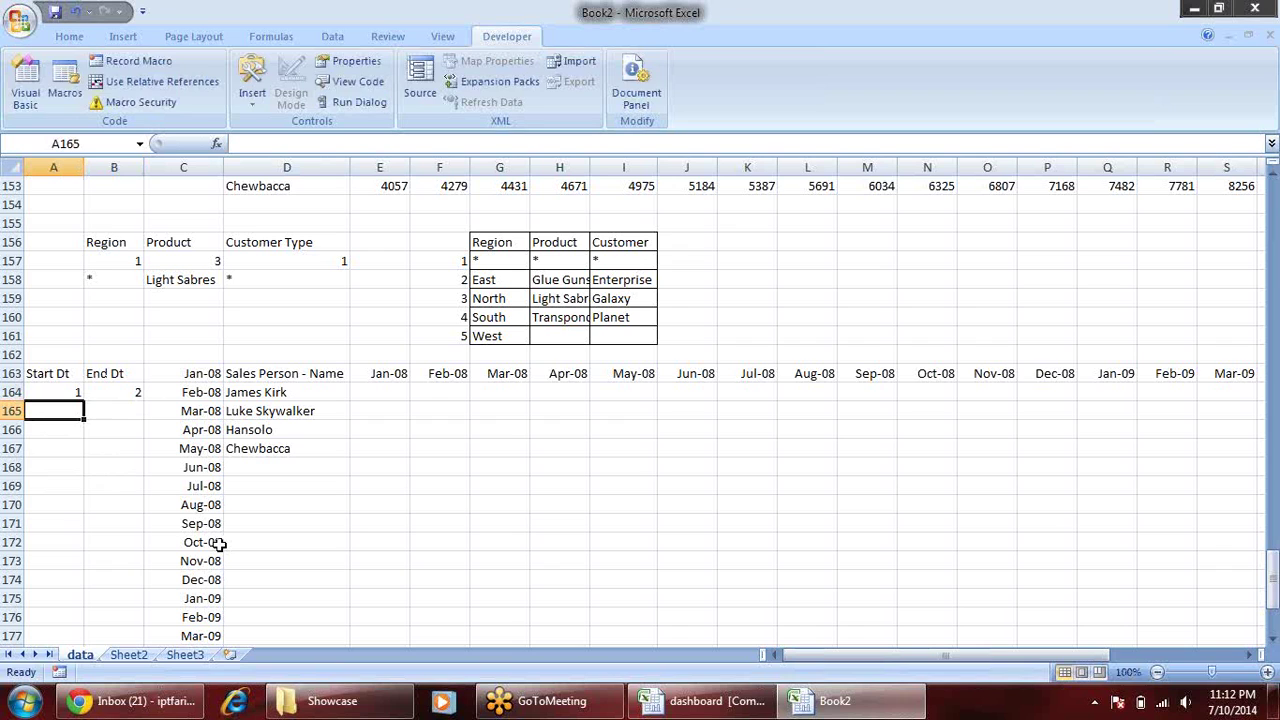
type("=ind")
key("Tab")
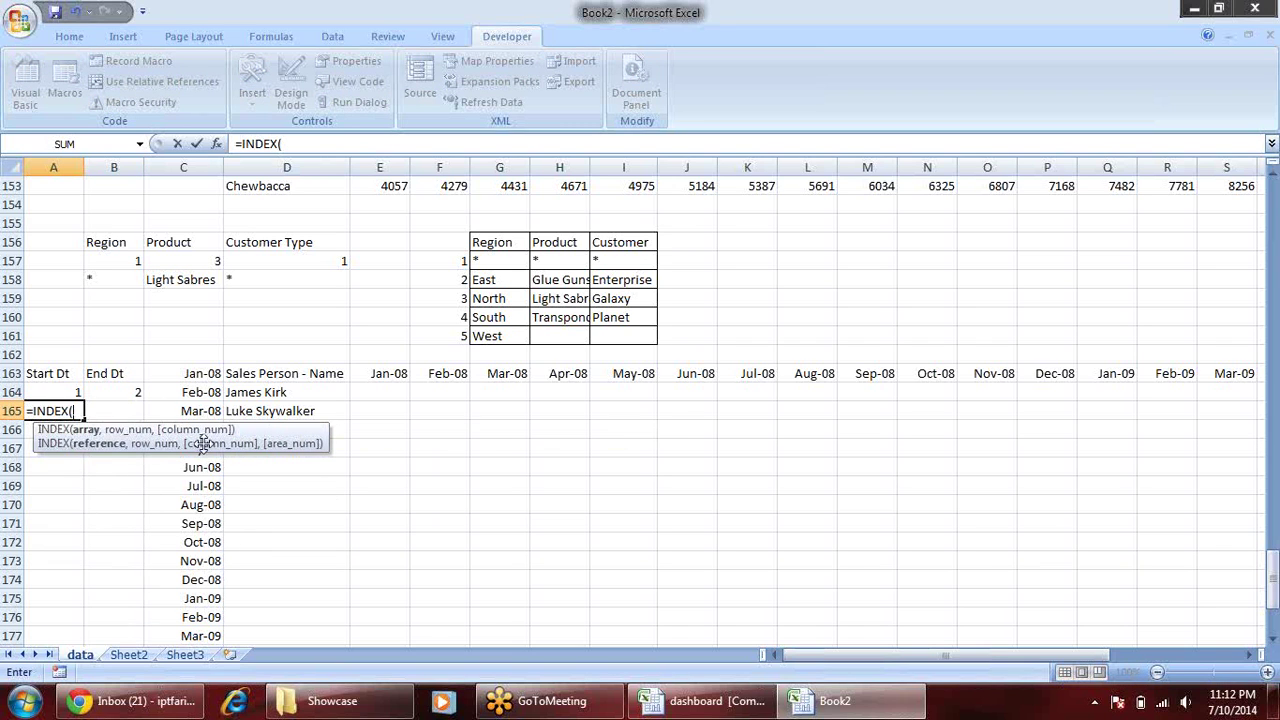
left_click(208, 374)
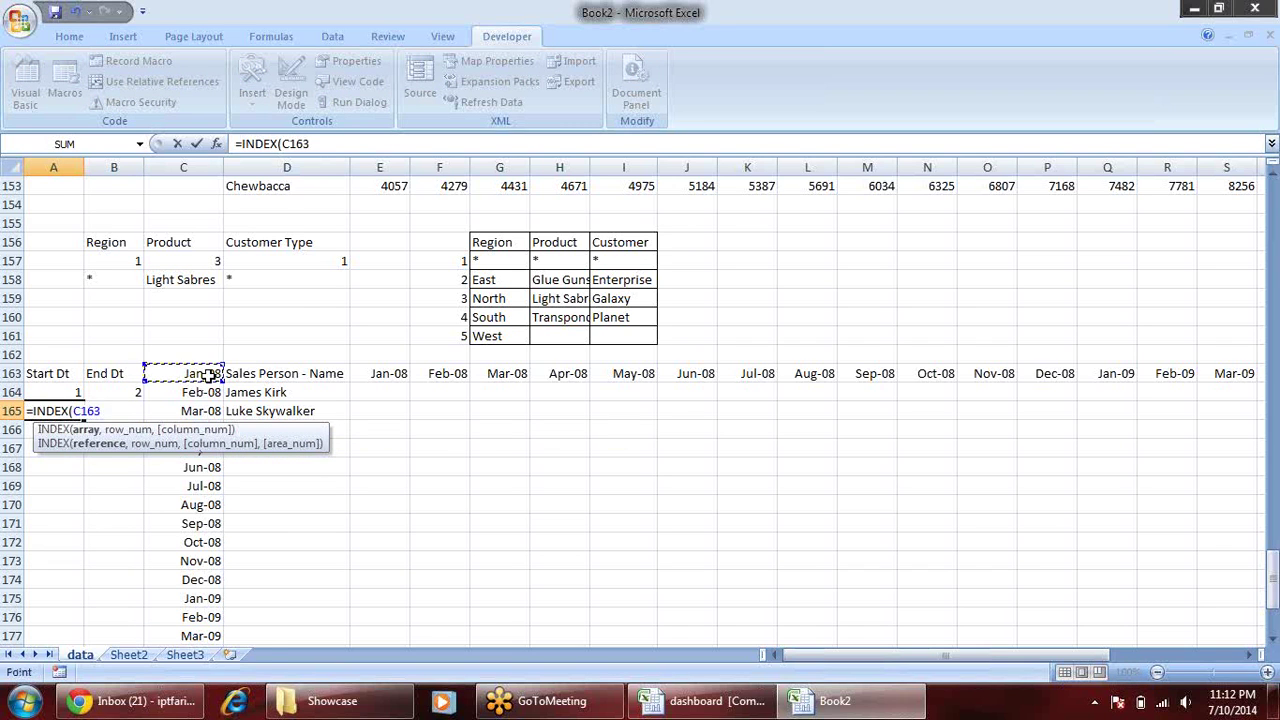
key("ctrl+shift+Down")
key("F4")
type(":$C$186,")
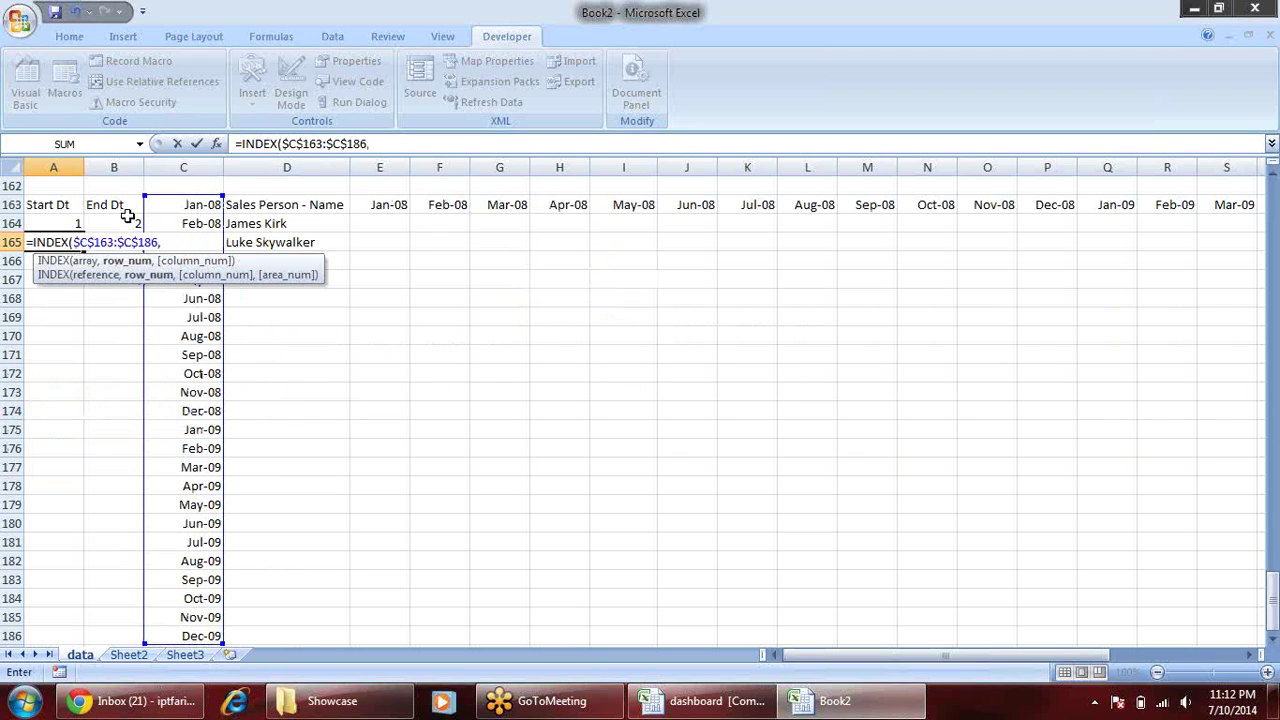
left_click(54, 224)
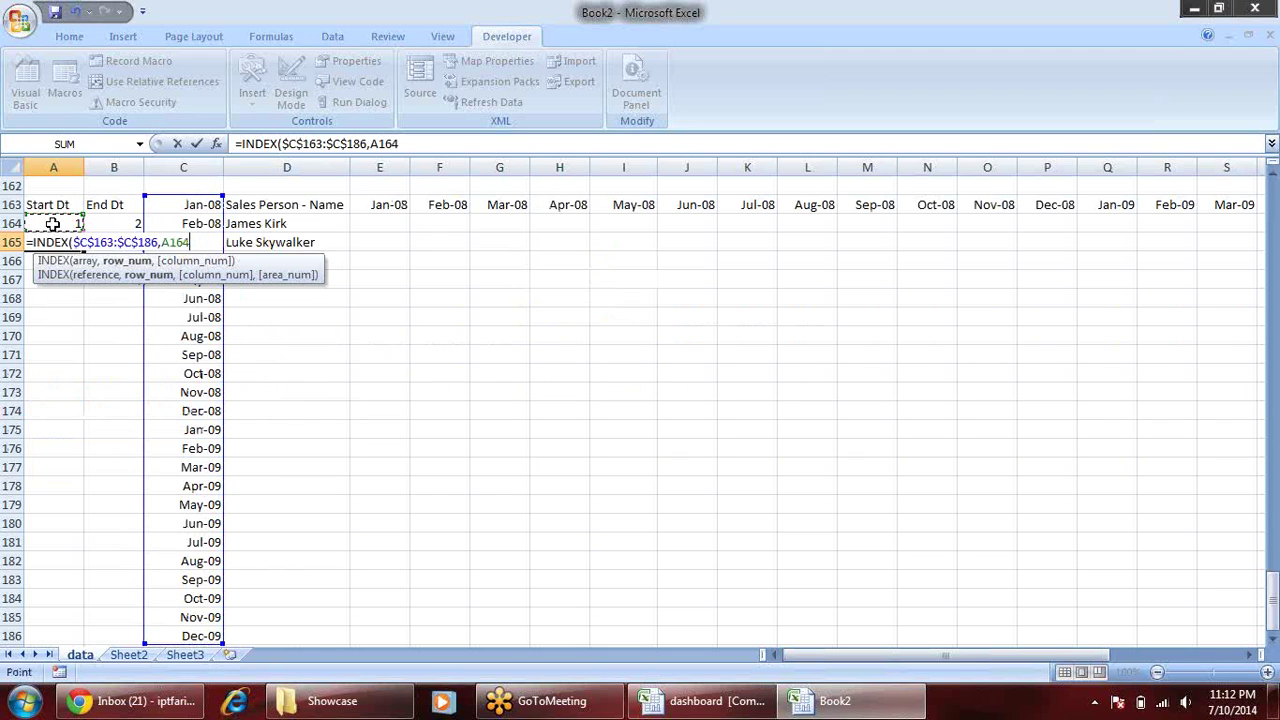
key("Return")
- Fill the INDEX formula into B165 and format both results as dates
scroll(168, 255, "up", 2)
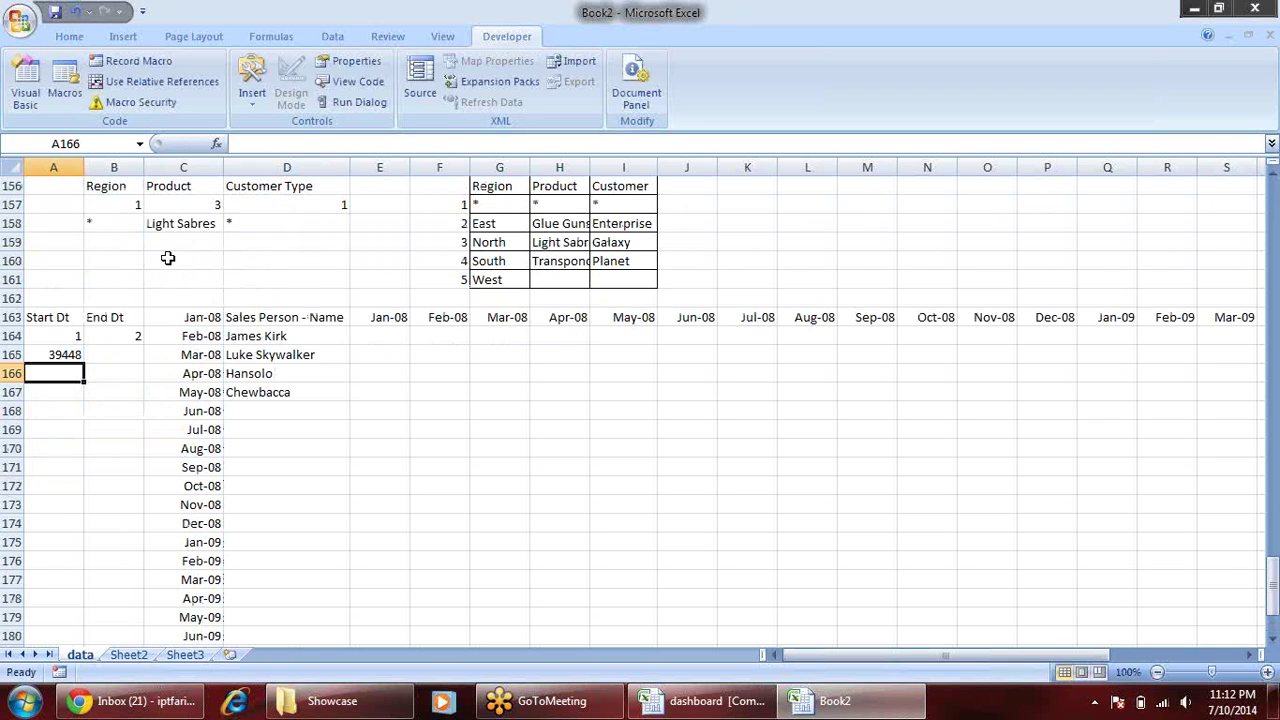
left_click(66, 355)
left_click_drag(86, 362, 140, 362)
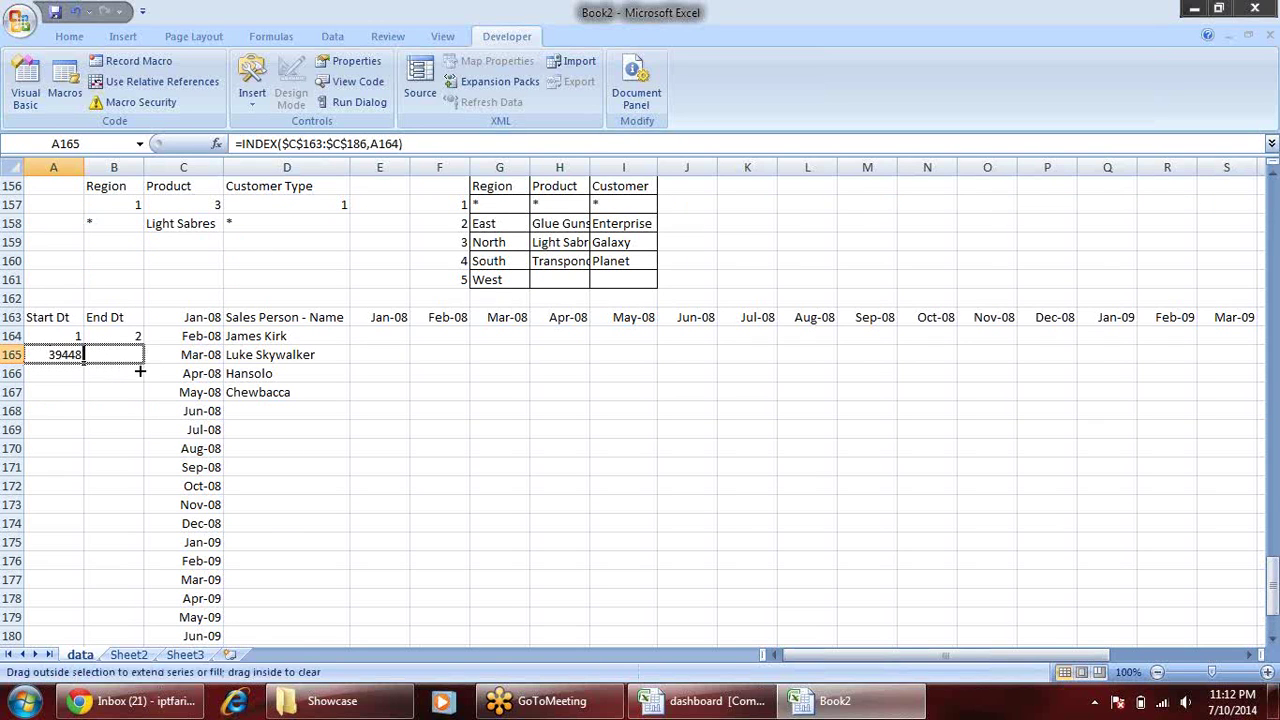
key("ctrl+shift+3")
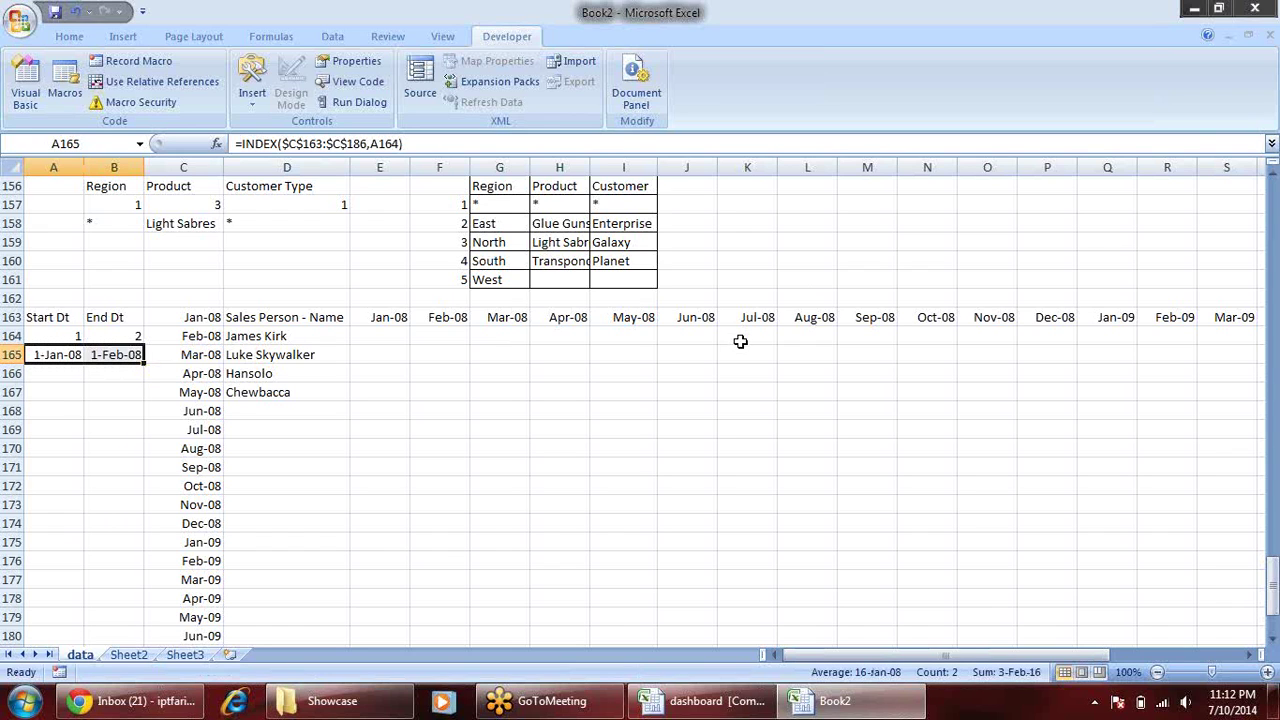
key("ctrl+1")
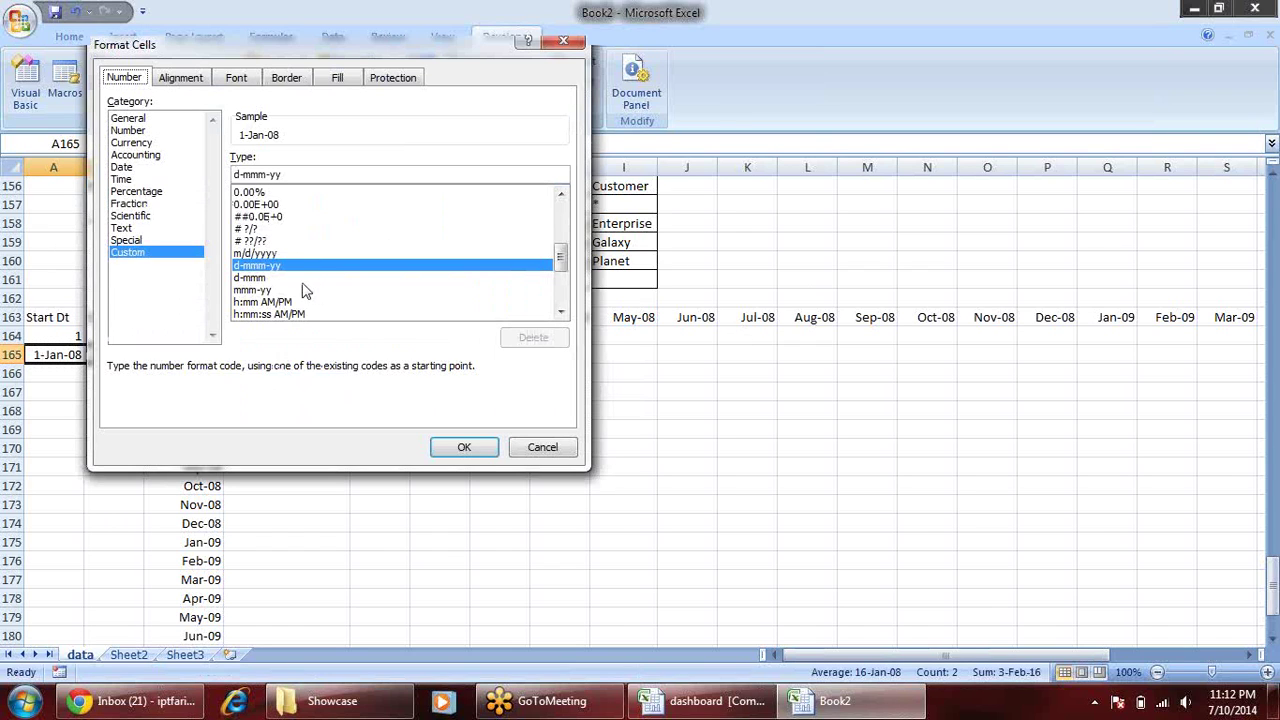
- Apply the month-year format to A165:B165 and check both lookup formulas
left_click(266, 290)
left_click(461, 449)
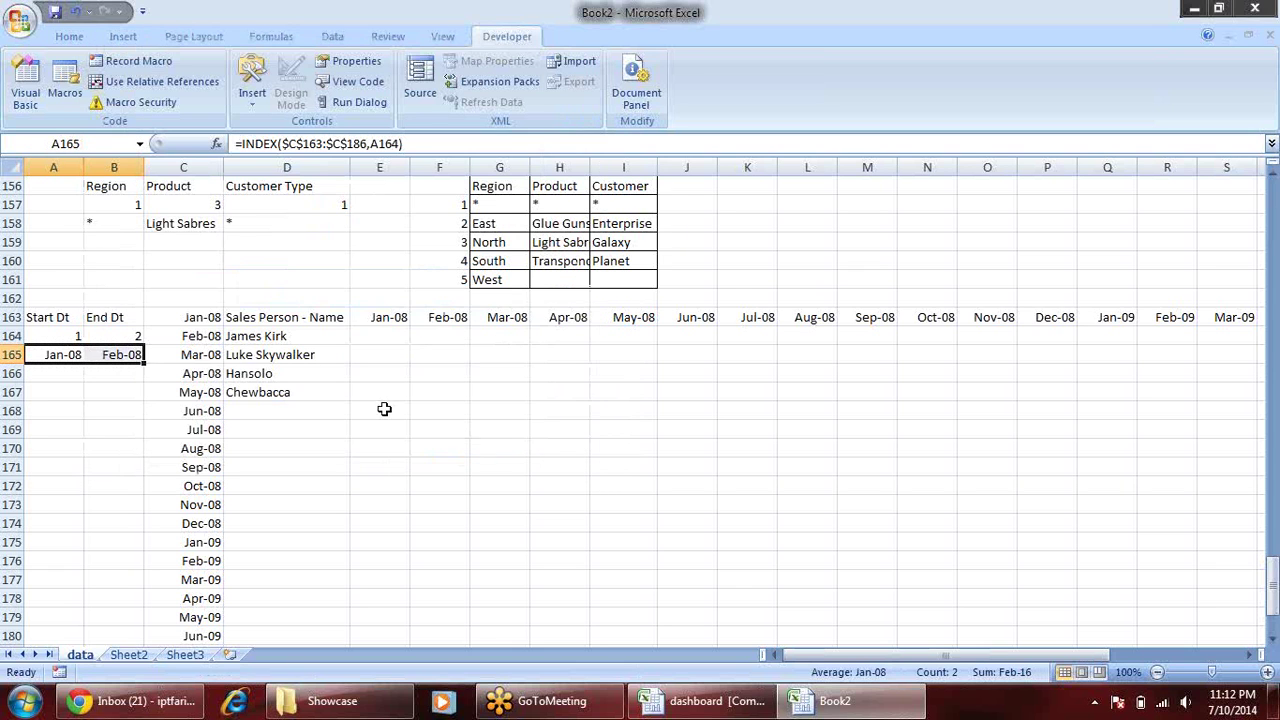
left_click(345, 395)
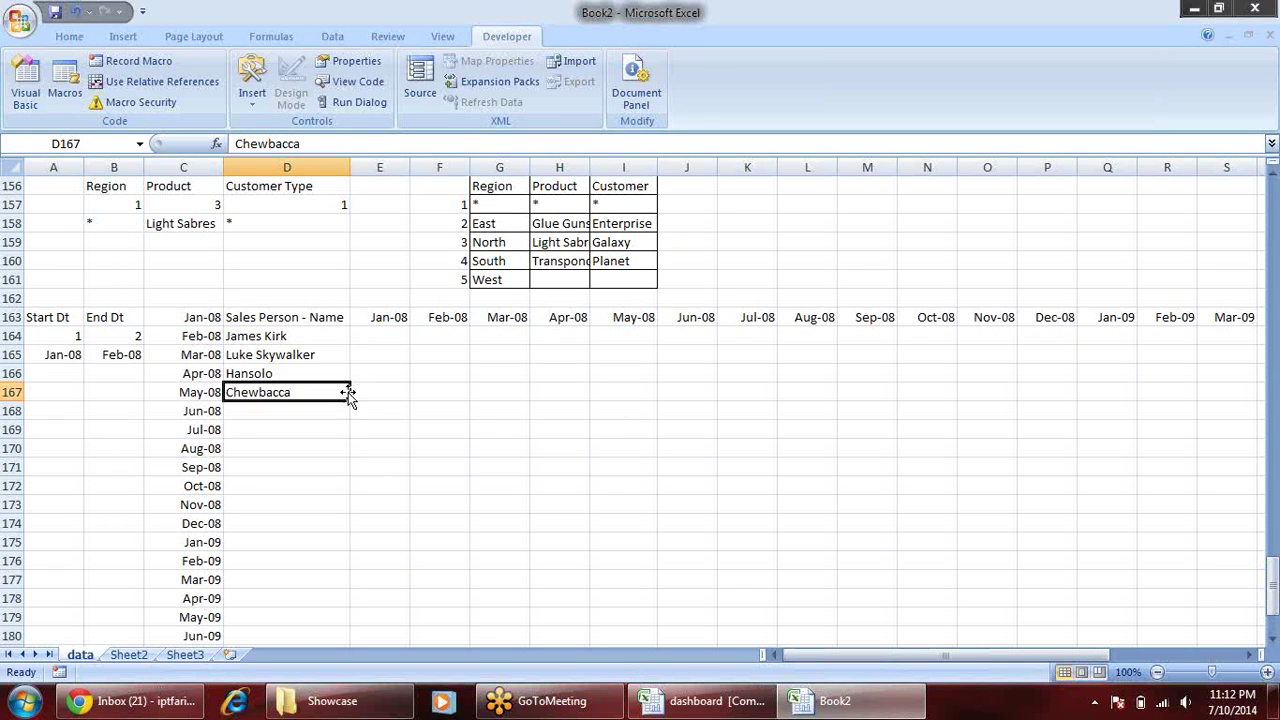
left_click(70, 356)
left_click(126, 355)
- Test start indexes 4 and 6 in A164, then restore it to 1
left_click(57, 336)
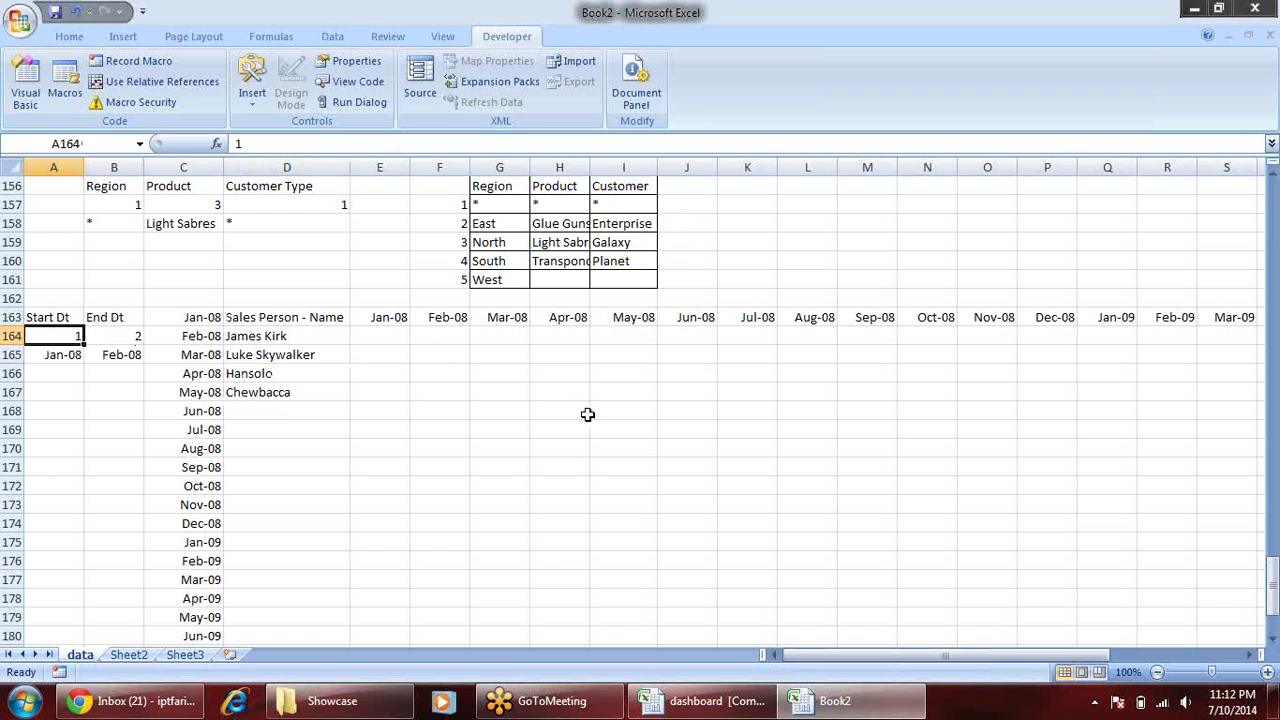
type("4")
key("Return")
key("Up")
type("6")
key("Return")
key("Up")
type("1")
key("Return")
- Set the end date index in B164 to 22, making B165 show Oct-09
key("Up")
key("Right")
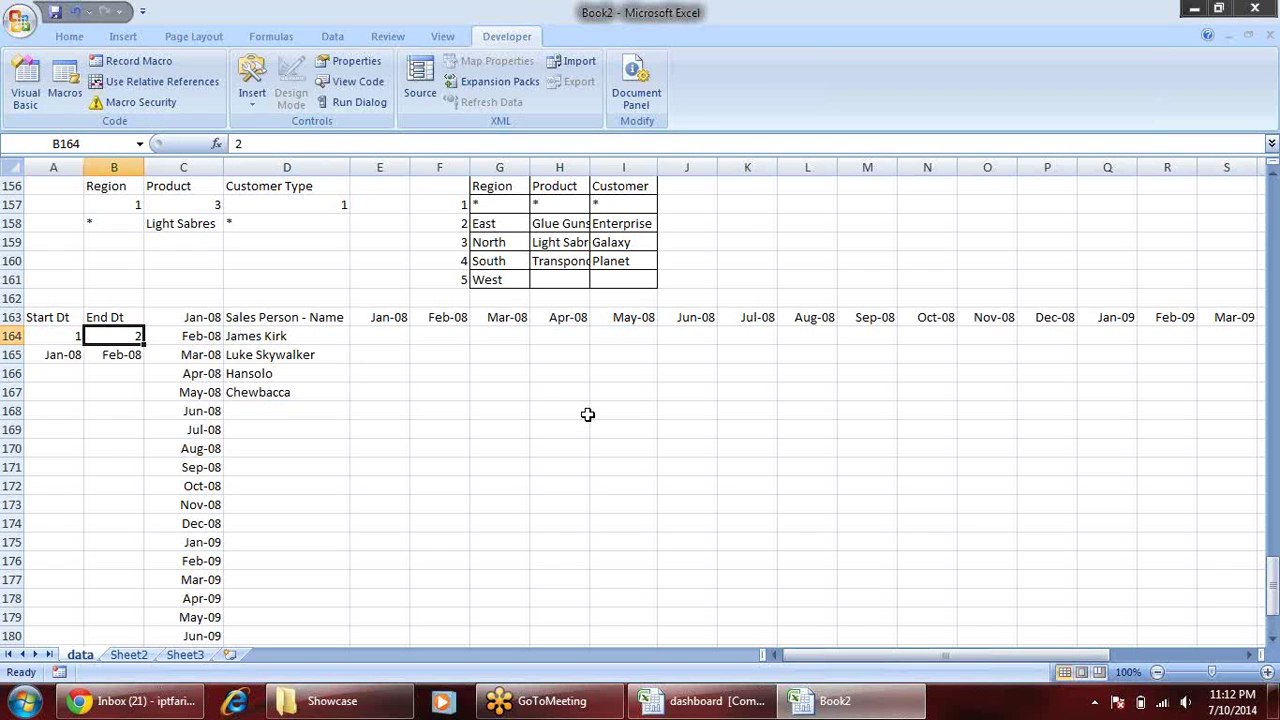
type("22")
key("Return")
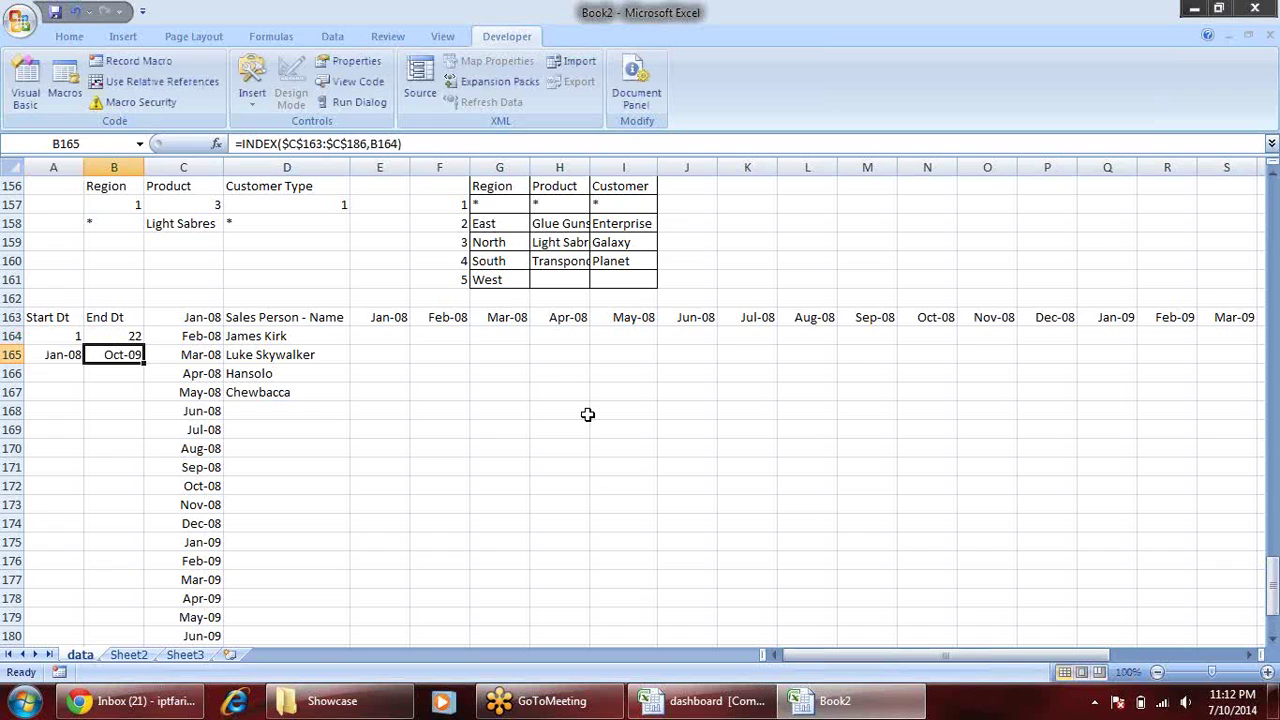
key("Up")
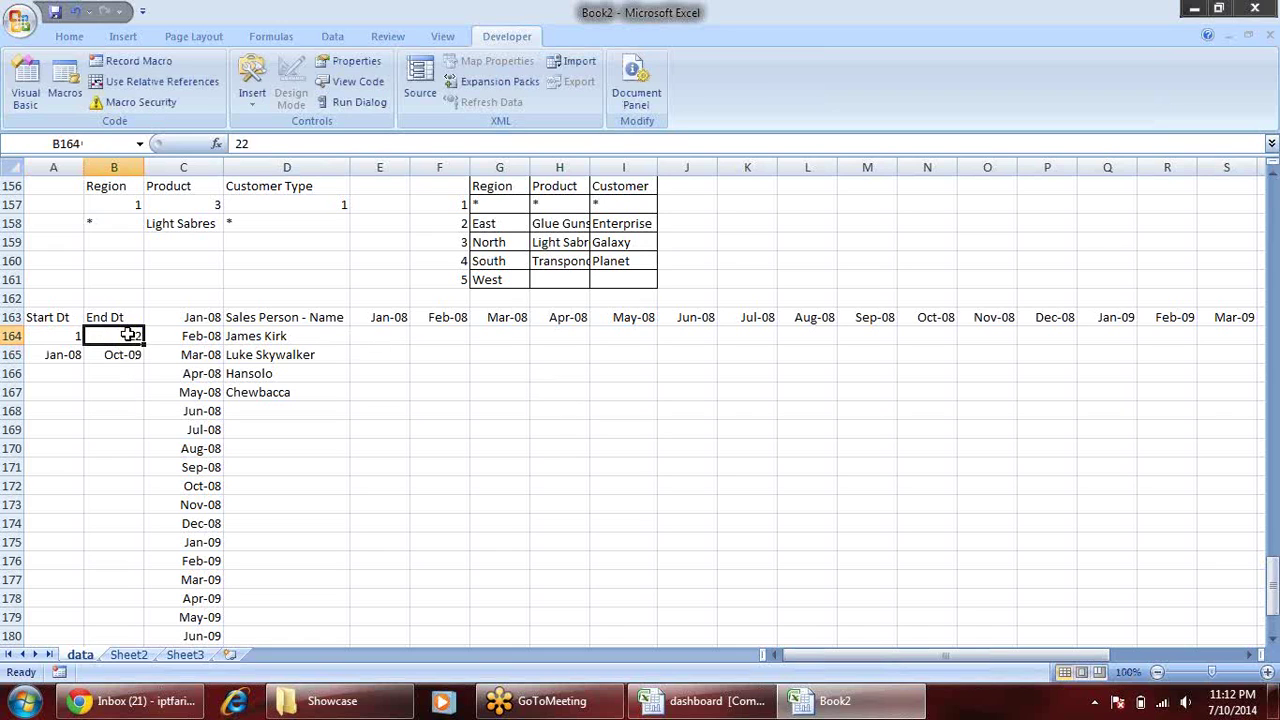
- Link the first month header E163 to the start date with =A165
left_click(85, 355)
left_click(108, 355)
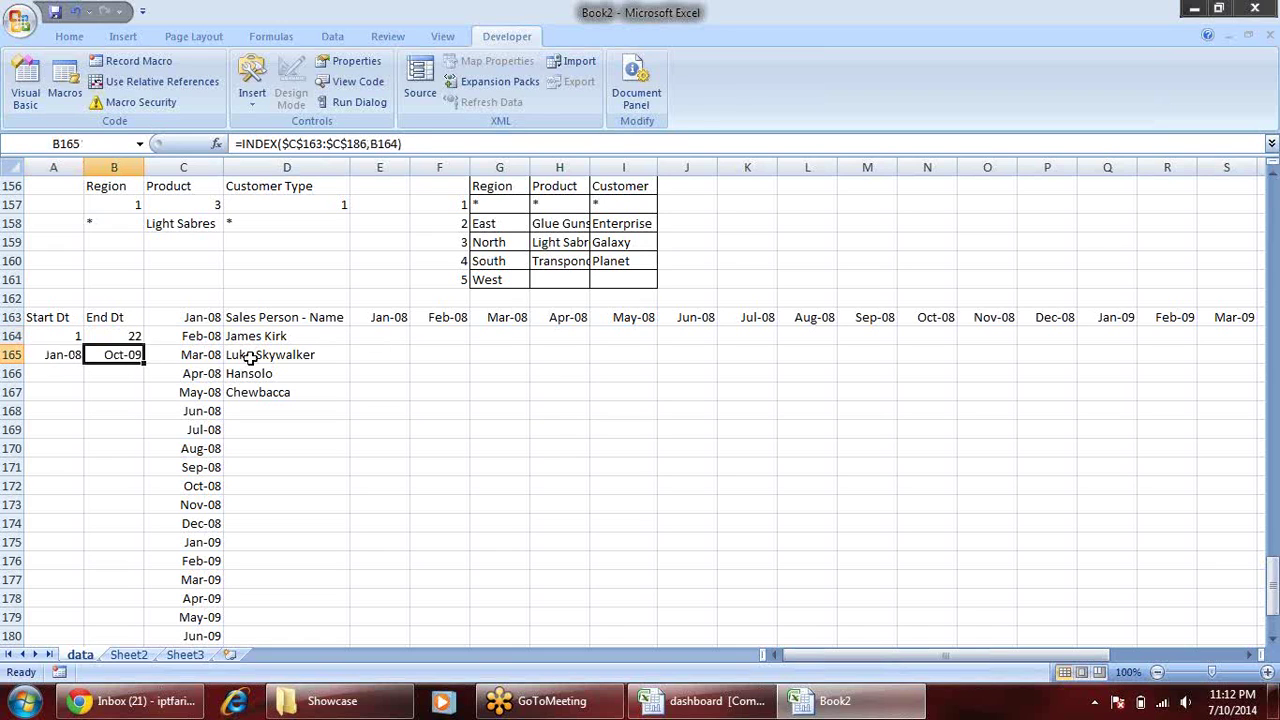
left_click(472, 322)
left_click(393, 317)
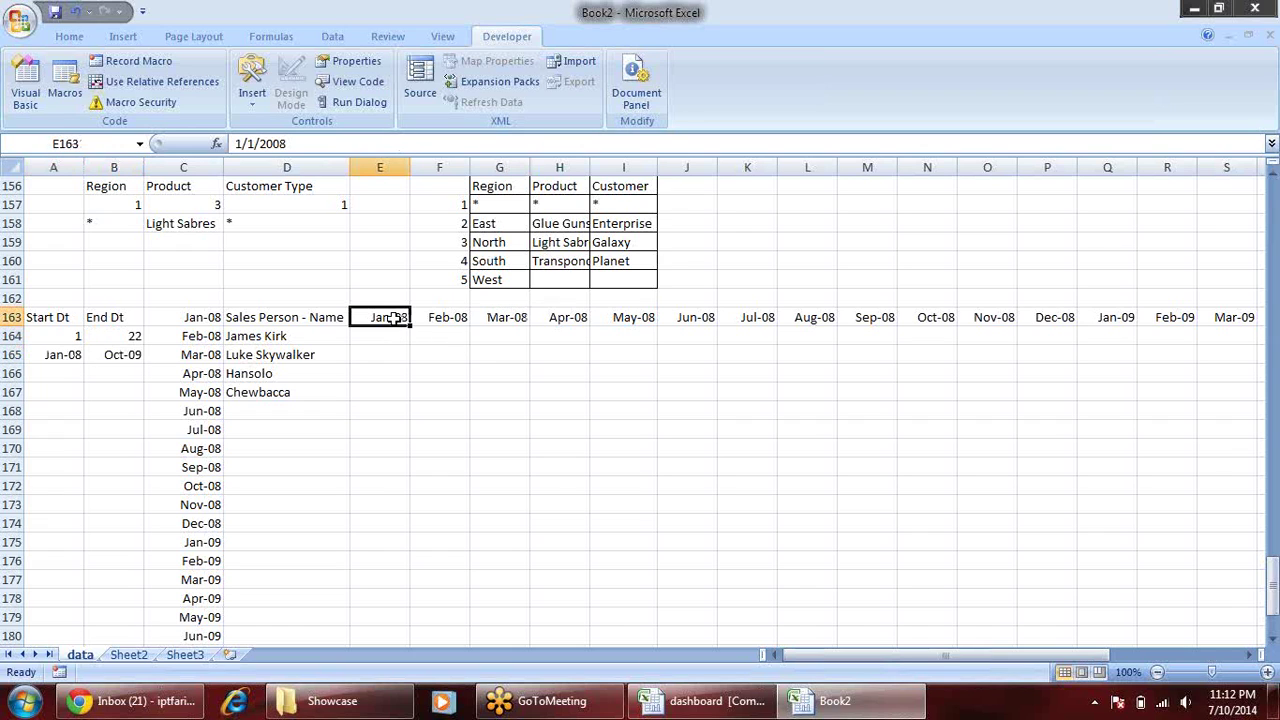
type("=")
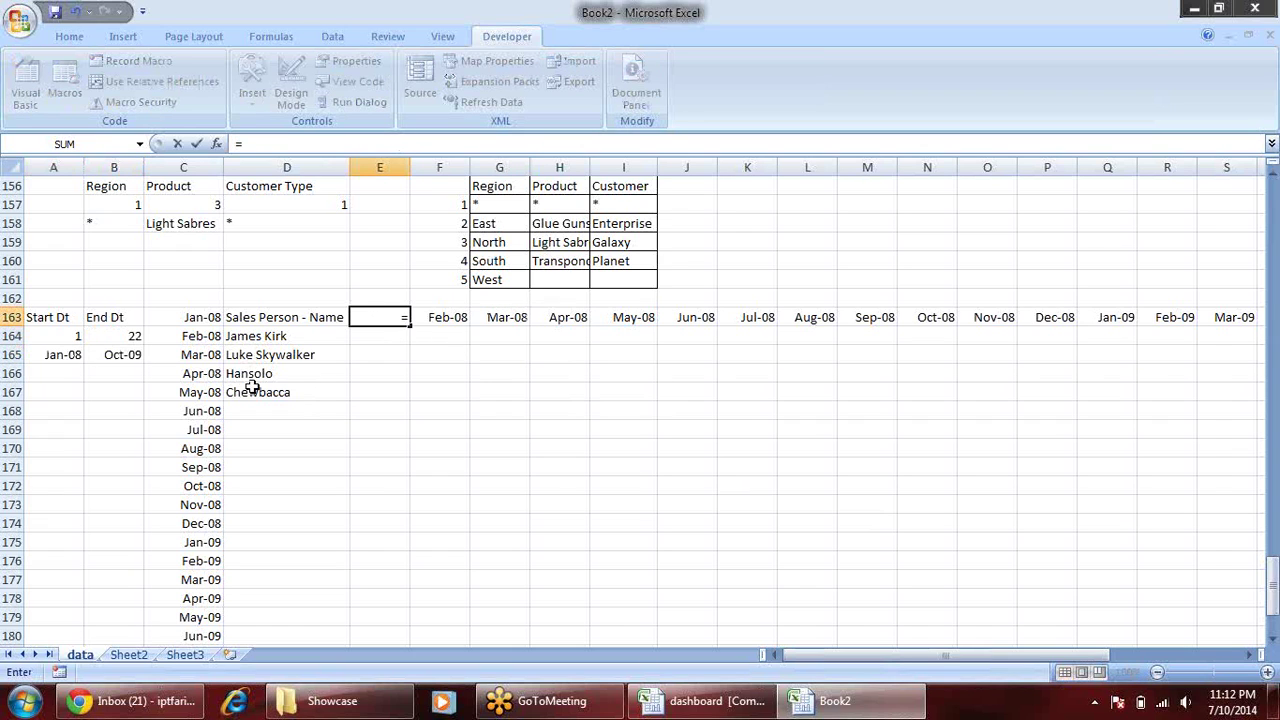
left_click(53, 355)
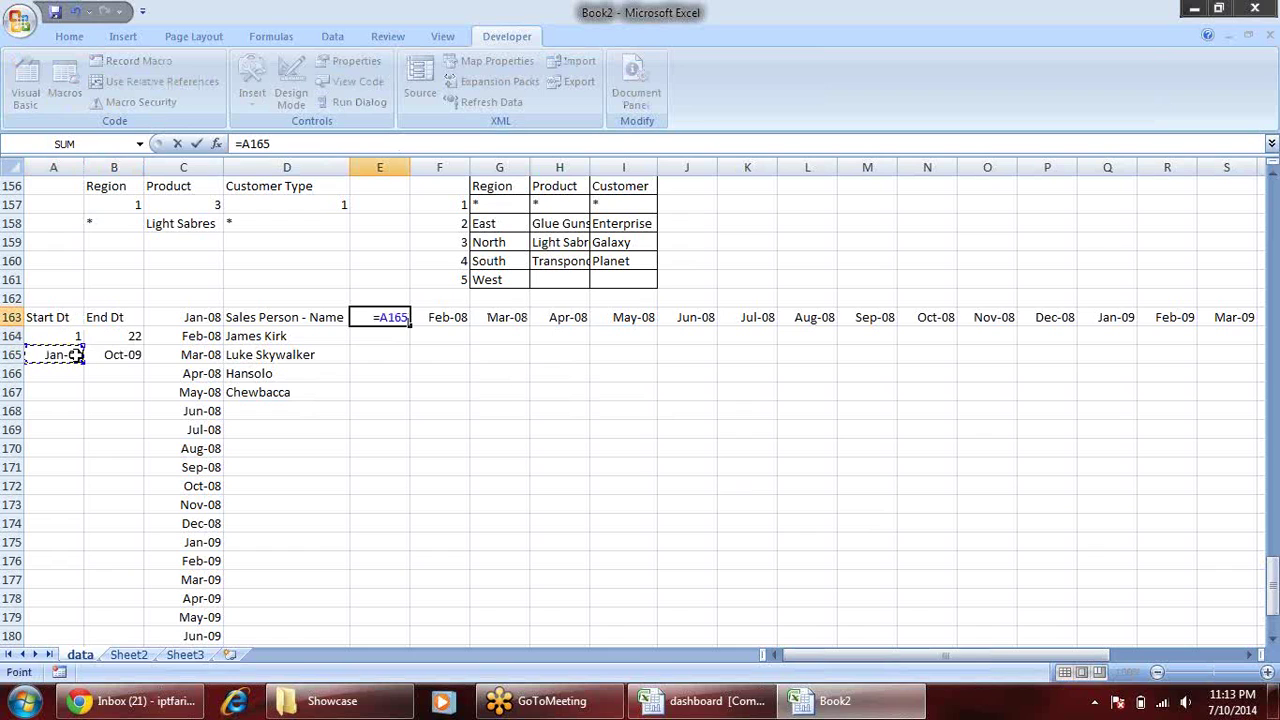
key("Return")
left_click(402, 316)
- Test the header by setting start index A164 to 5, then 6, then back to 1
left_click(70, 336)
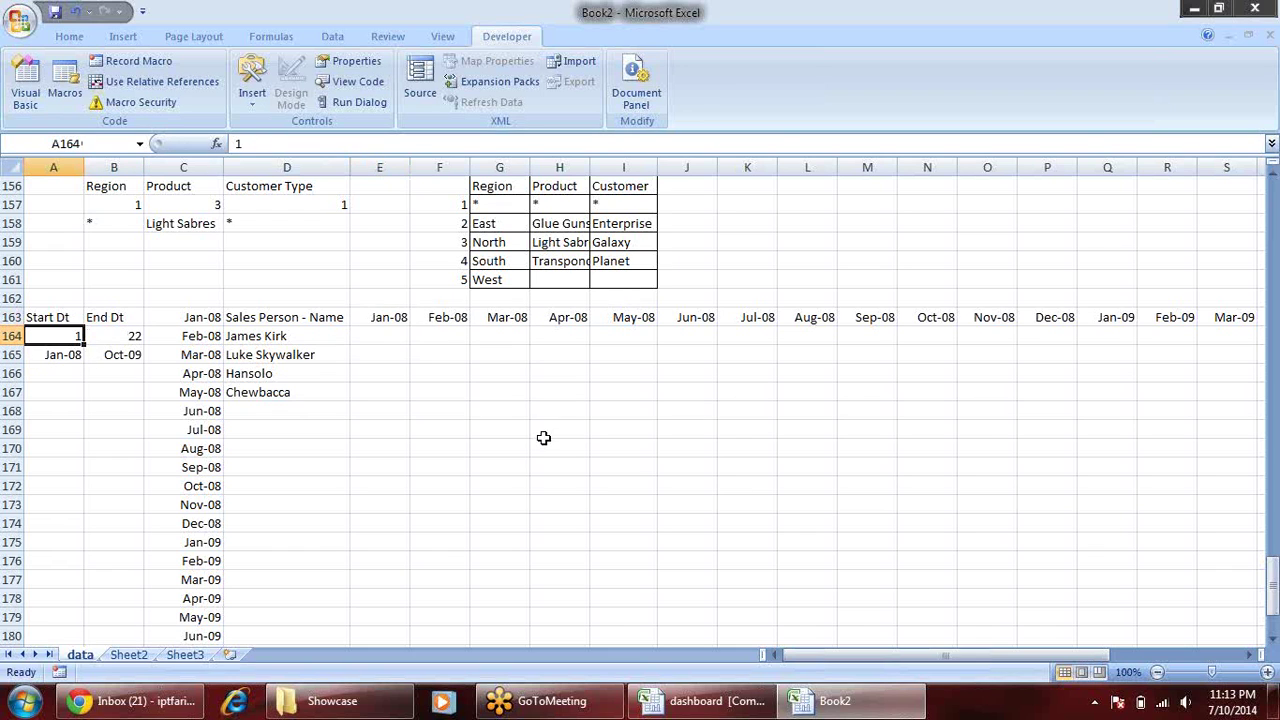
type("5")
key("Return")
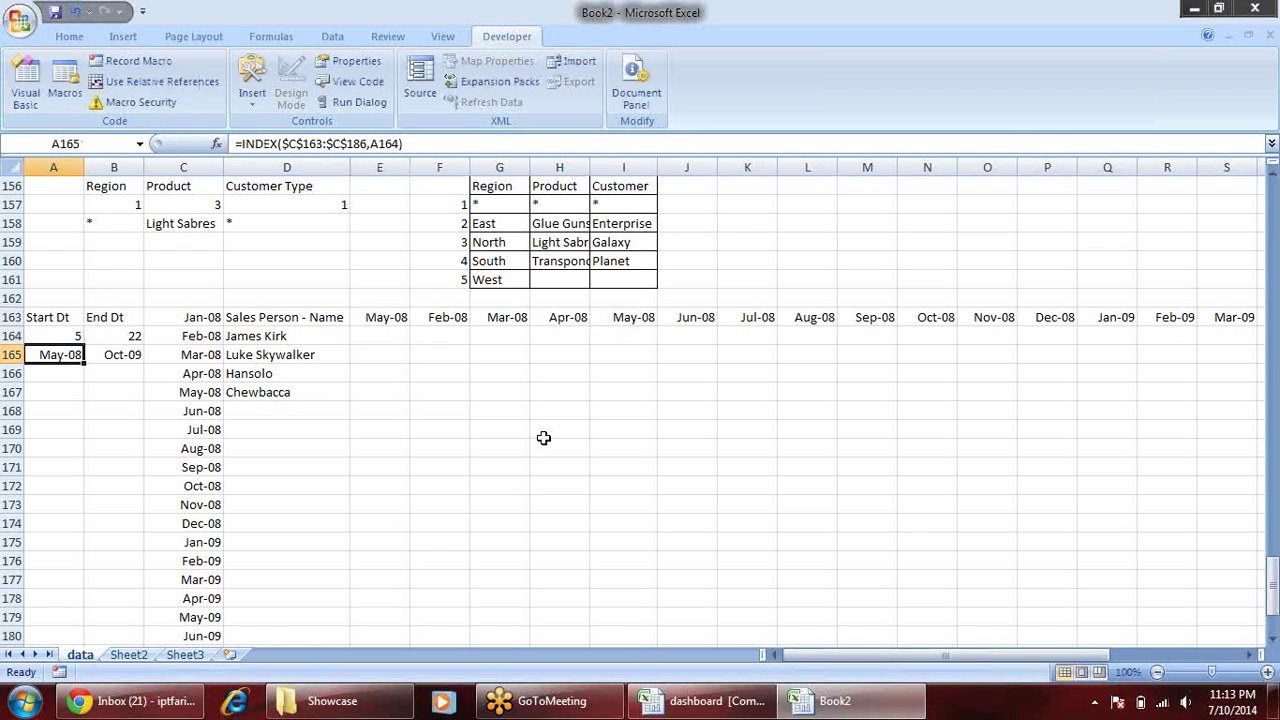
key("Up")
type("6")
key("Return")
key("Up")
type("1")
key("Return")
key("Up")
key("Right")
key("Right")
key("Right")
key("Right")
key("Right")
key("Up")
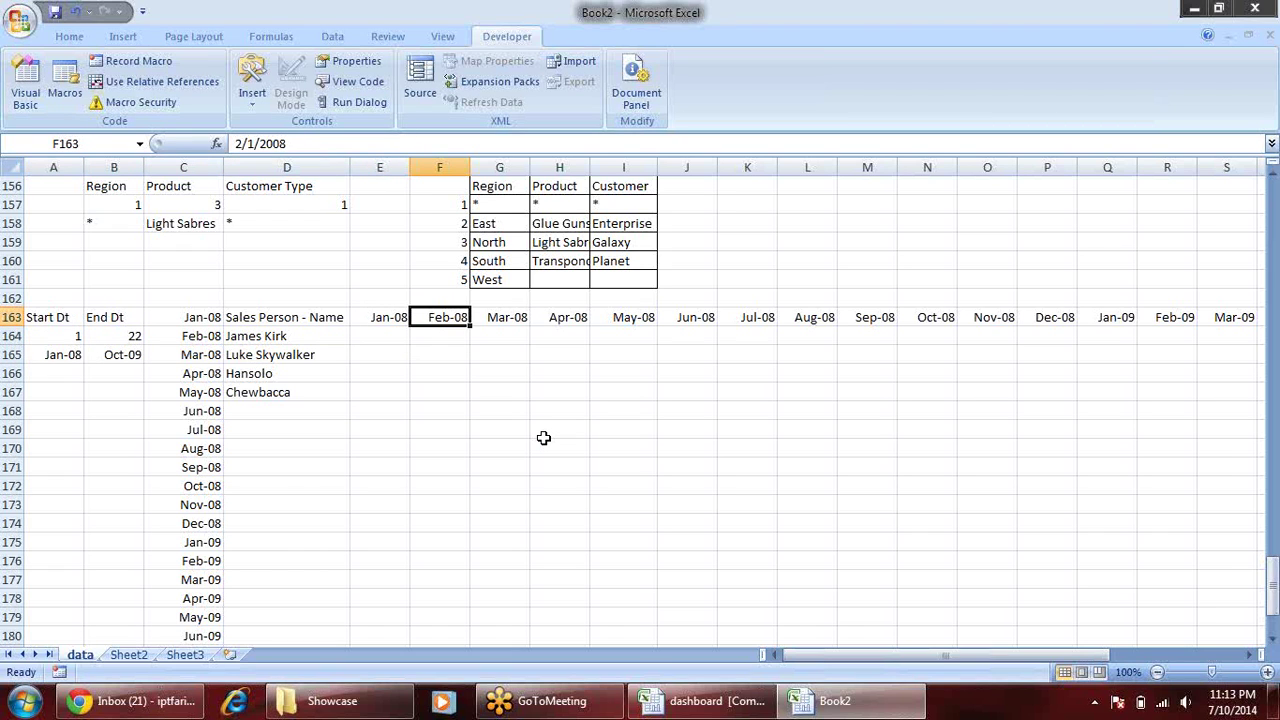
- Enter =EDATE(E163,1) in F163 to show the following month
type("=ed")
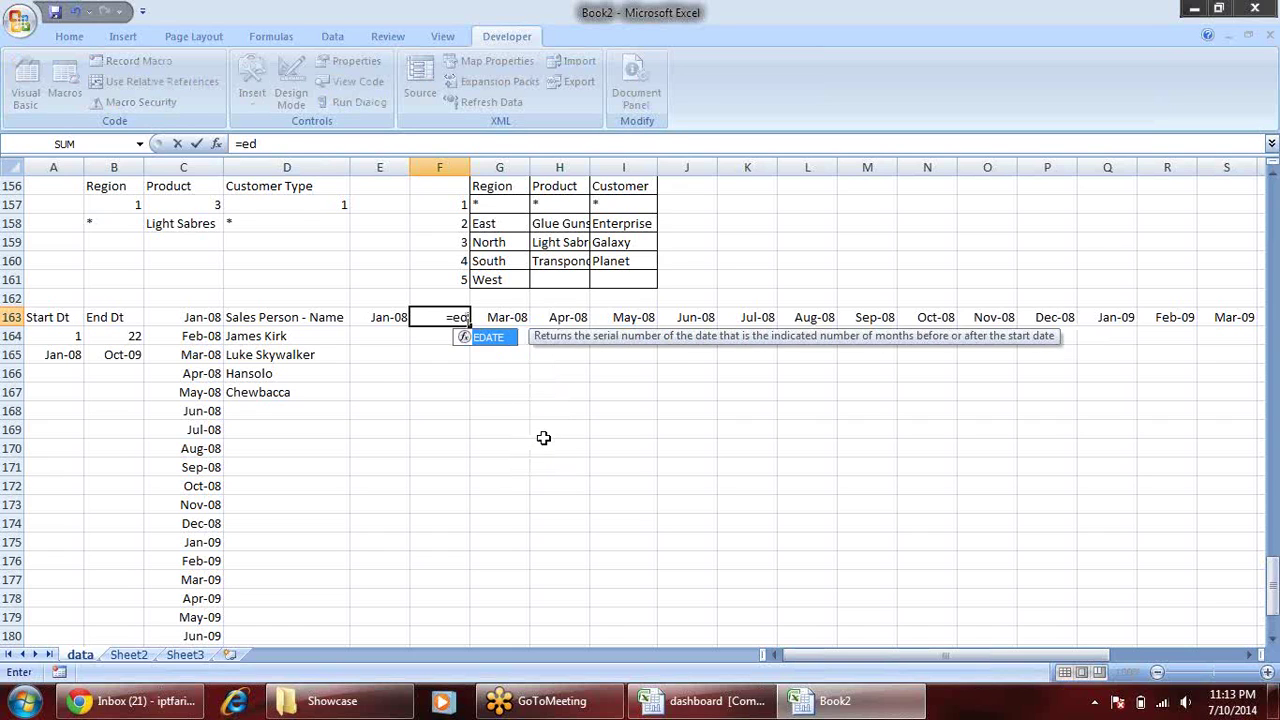
key("Tab")
key("Left")
type(",1")
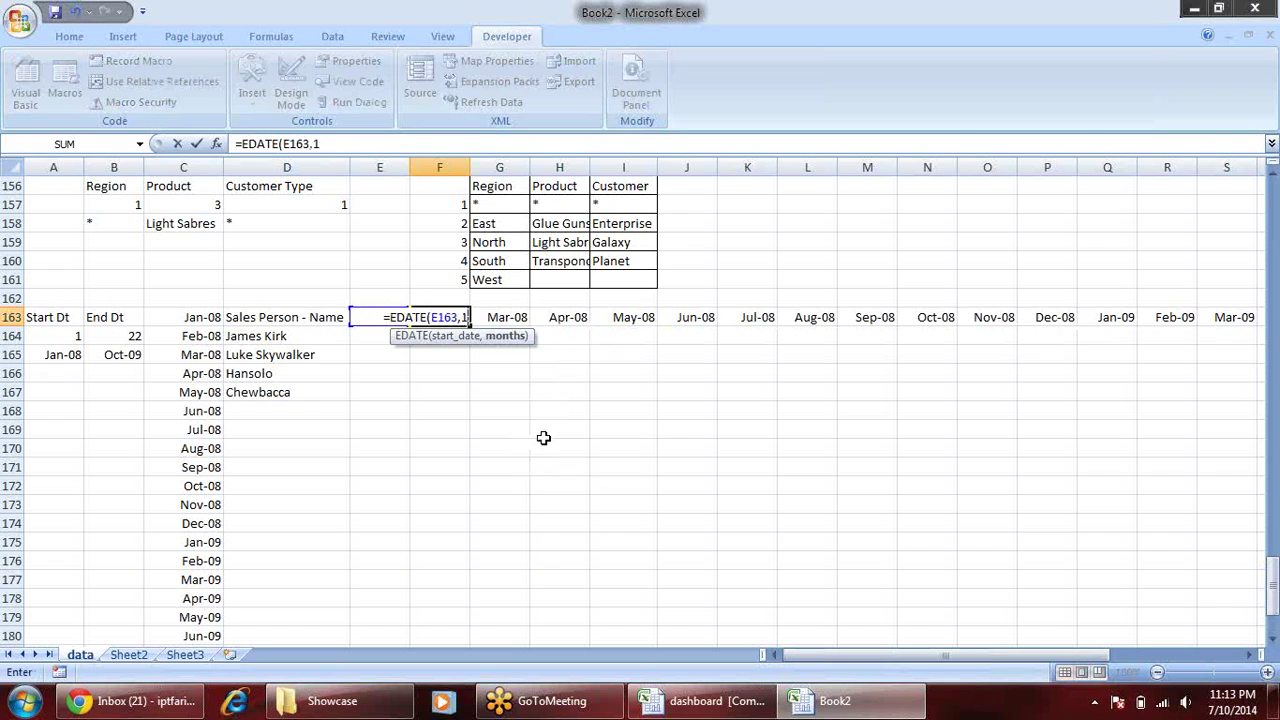
key("Return")
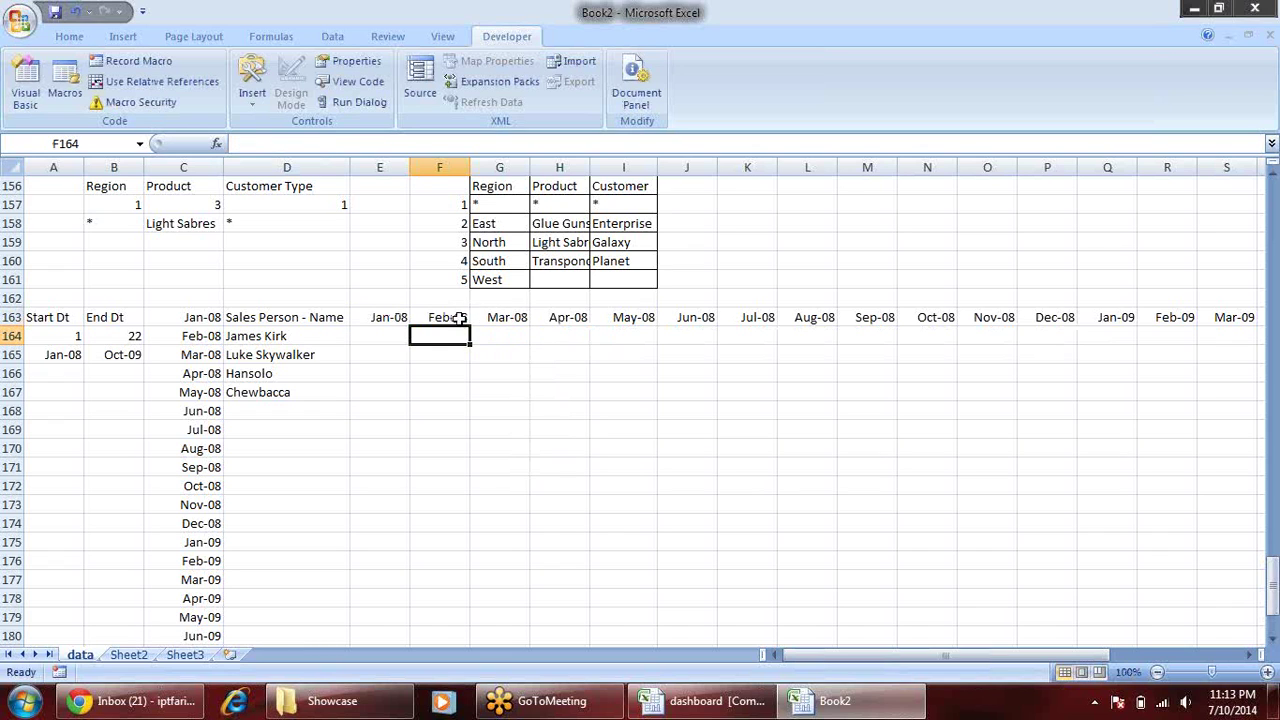
- Fill F163's EDATE formula right across to P163
left_click(455, 318)
left_click_drag(473, 323, 1076, 322)
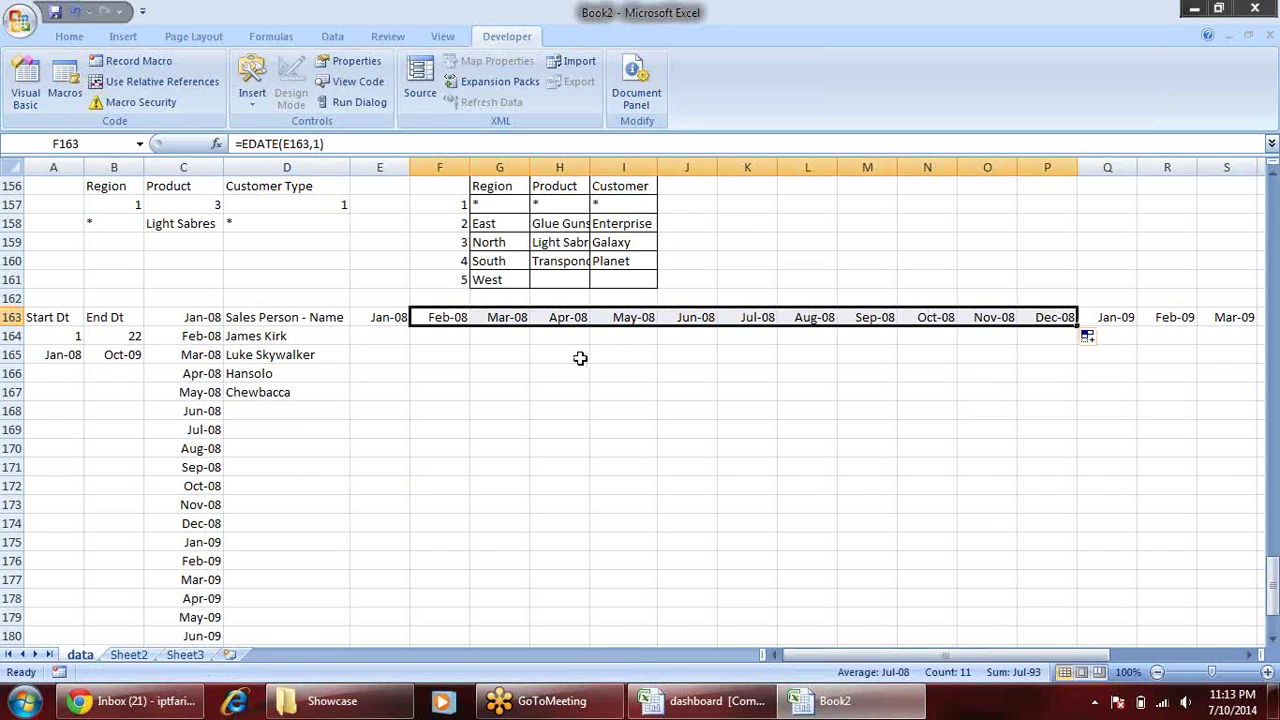
left_click(533, 372)
left_click(457, 320)
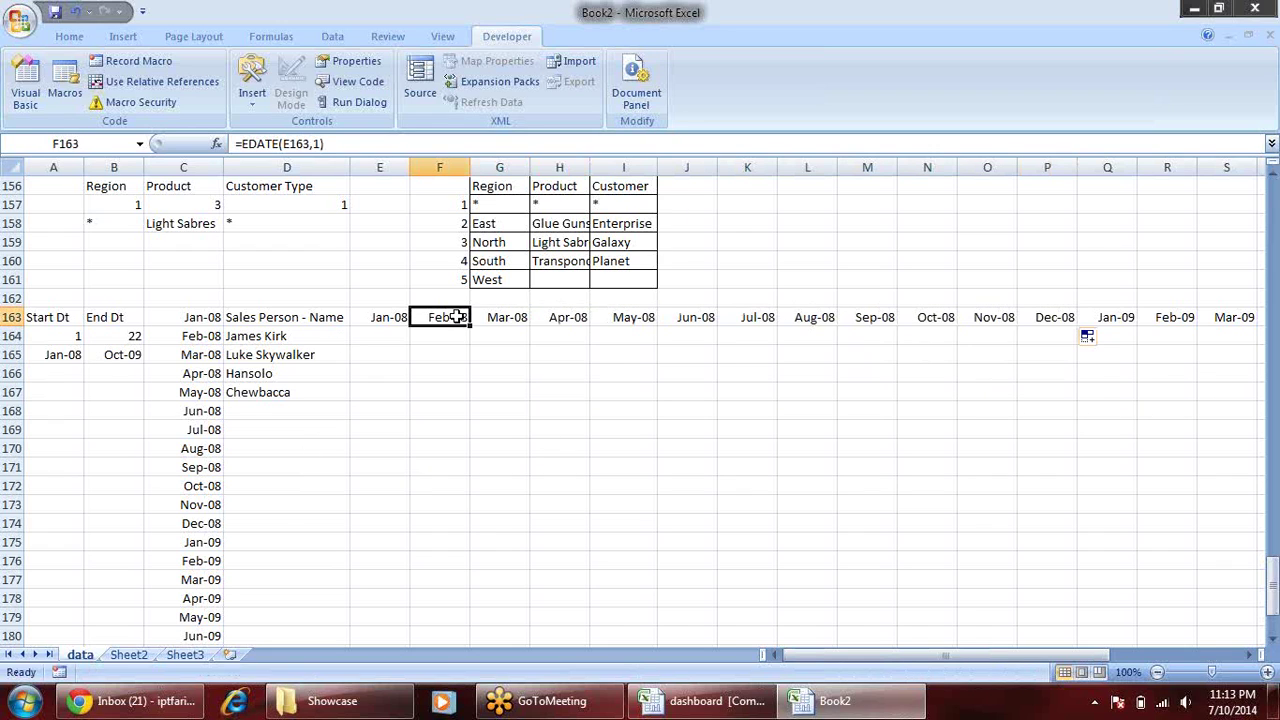
- Set start index A164 to 3 so the headers begin at Mar-08
left_click(82, 334)
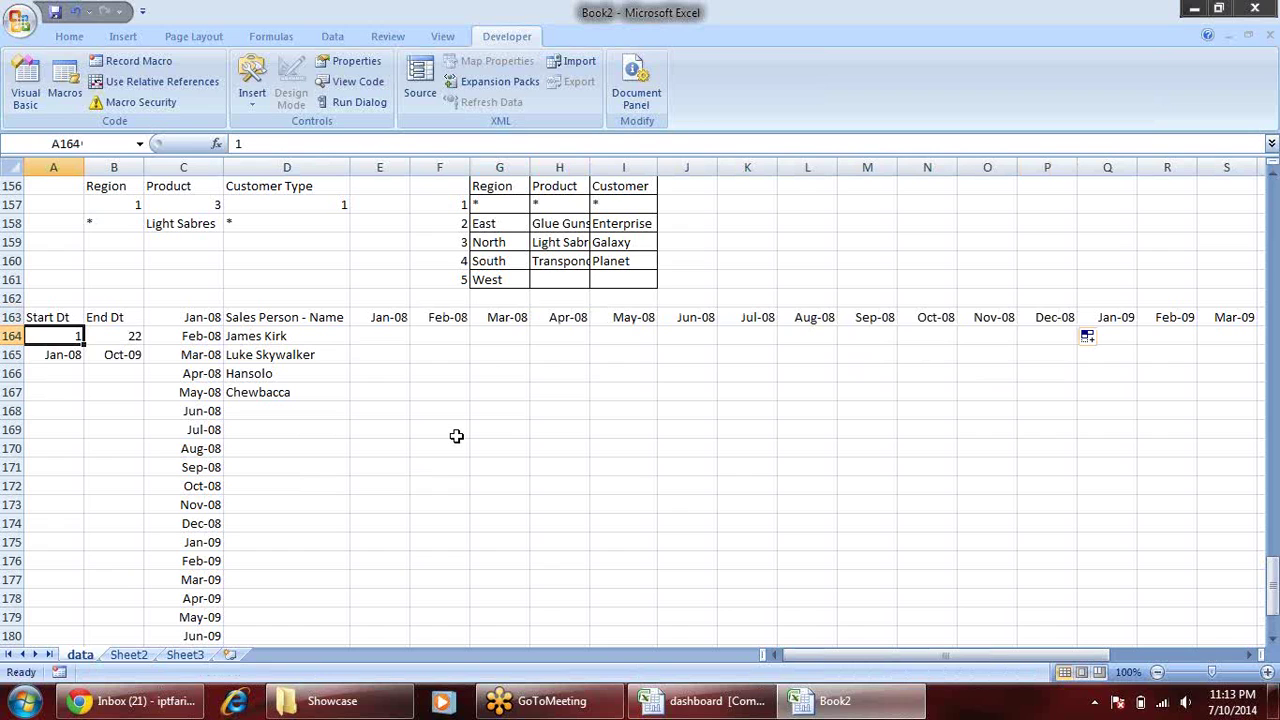
type("3")
key("Return")
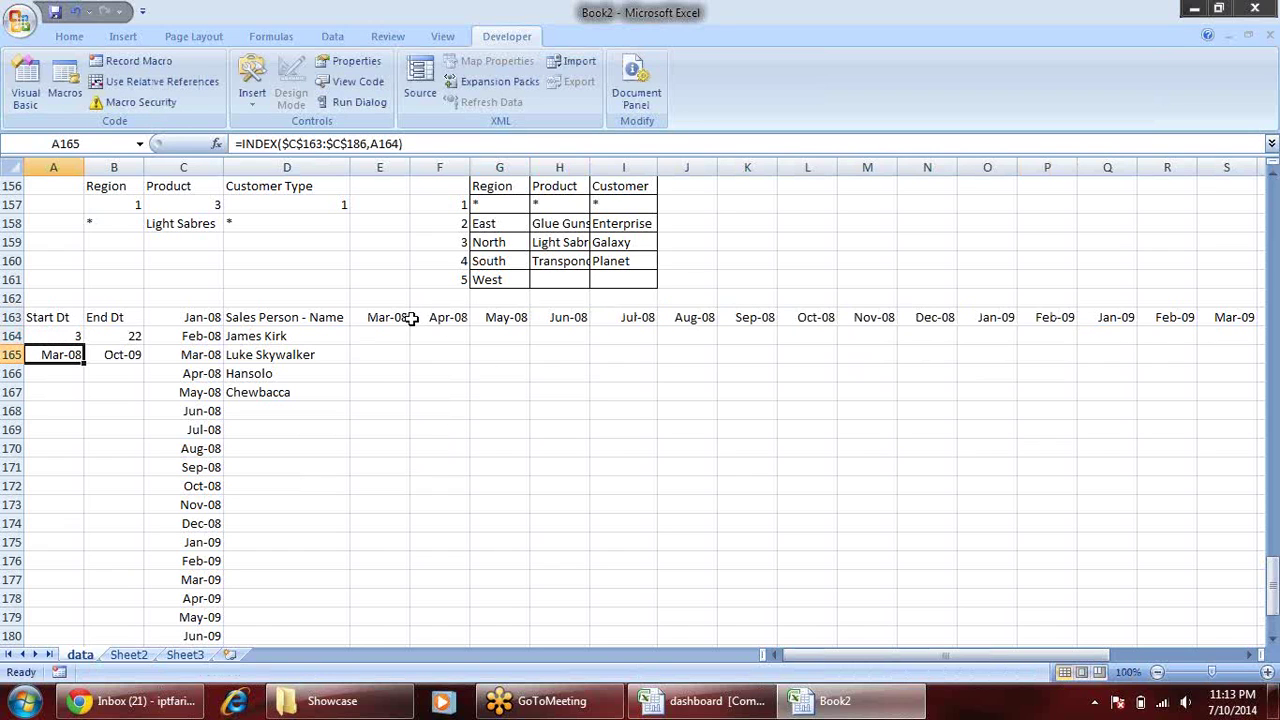
left_click_drag(420, 317, 680, 316)
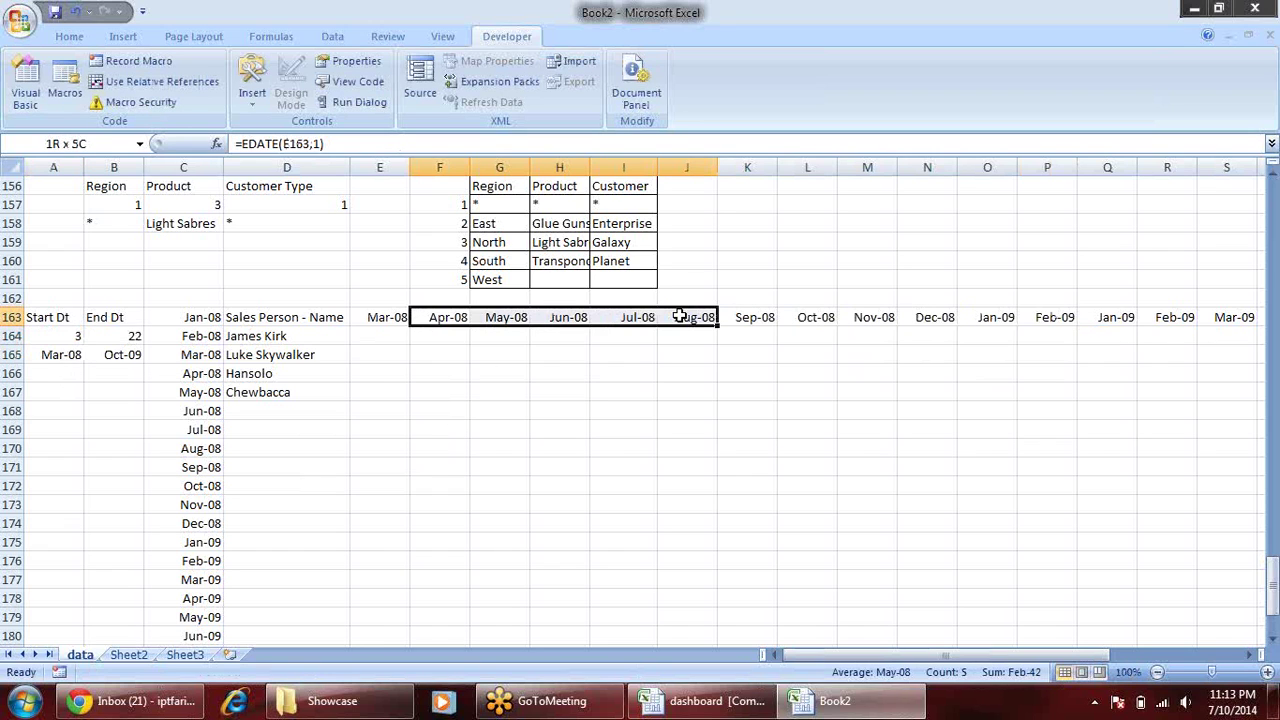
left_click(386, 317)
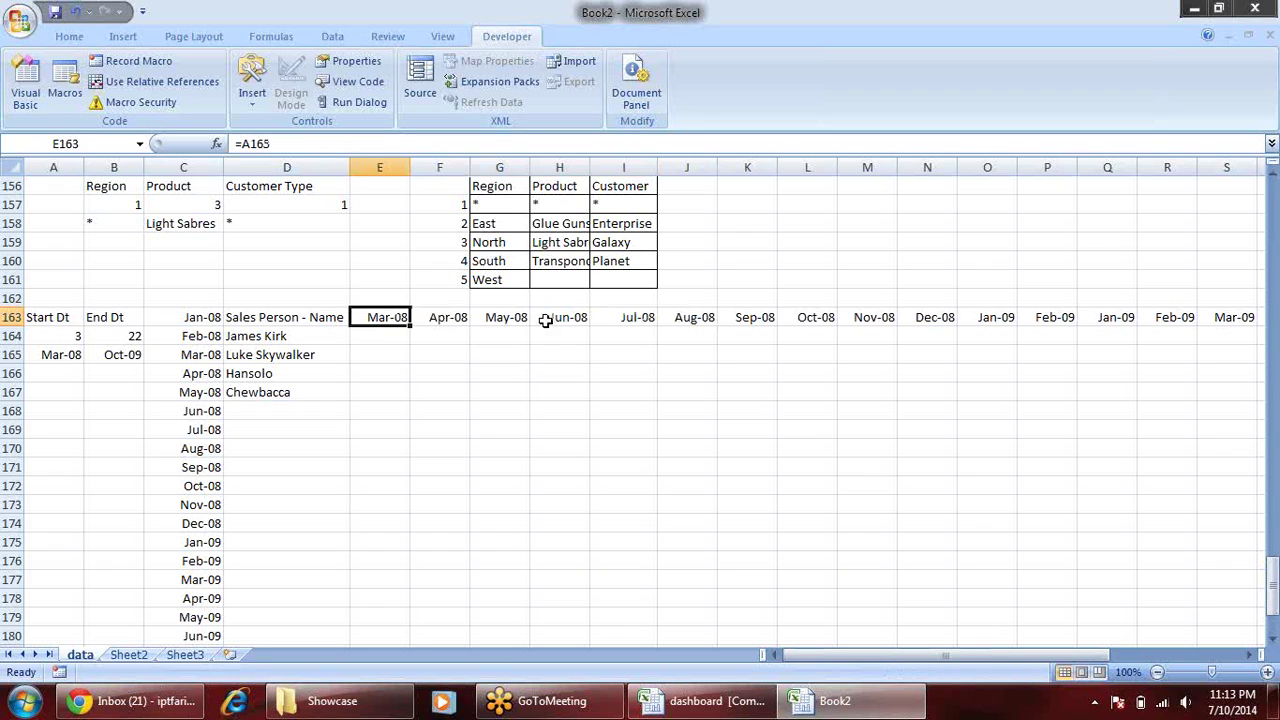
left_click(104, 356)
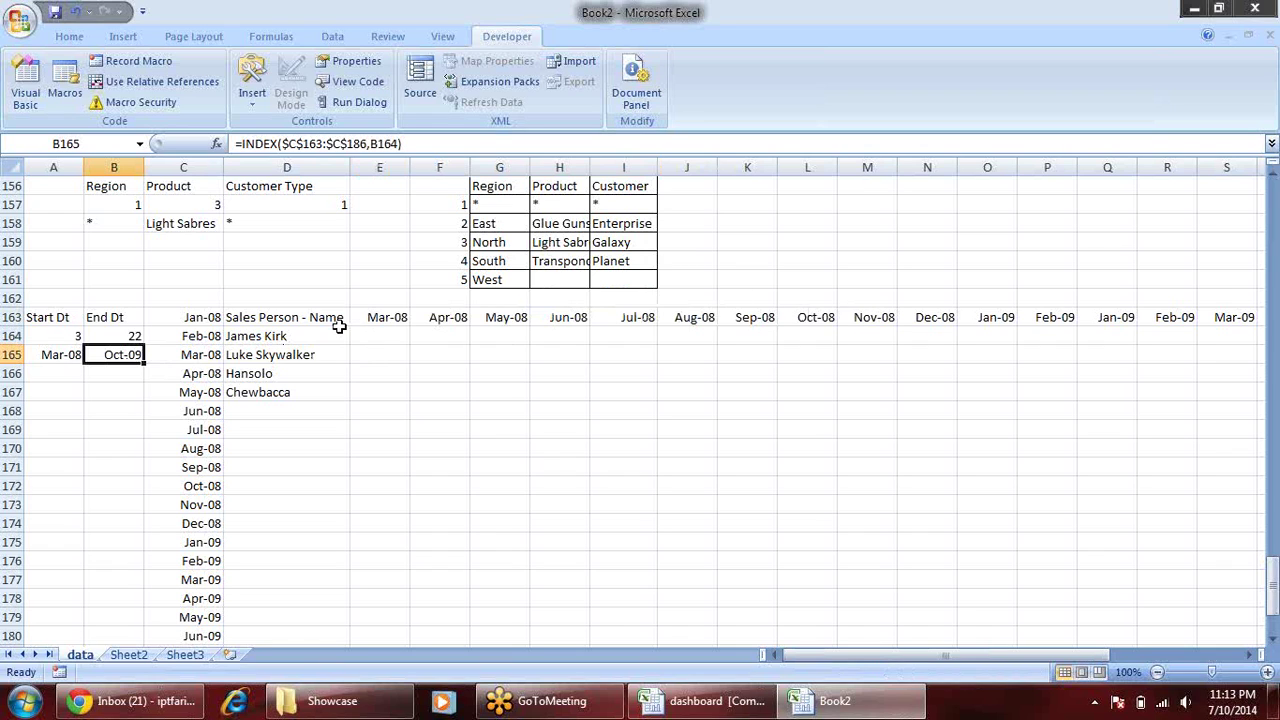
left_click(377, 314)
- Begin rewriting F163 as =IF(EDATE(E163,1)<= comparing against end date B165
left_click(440, 317)
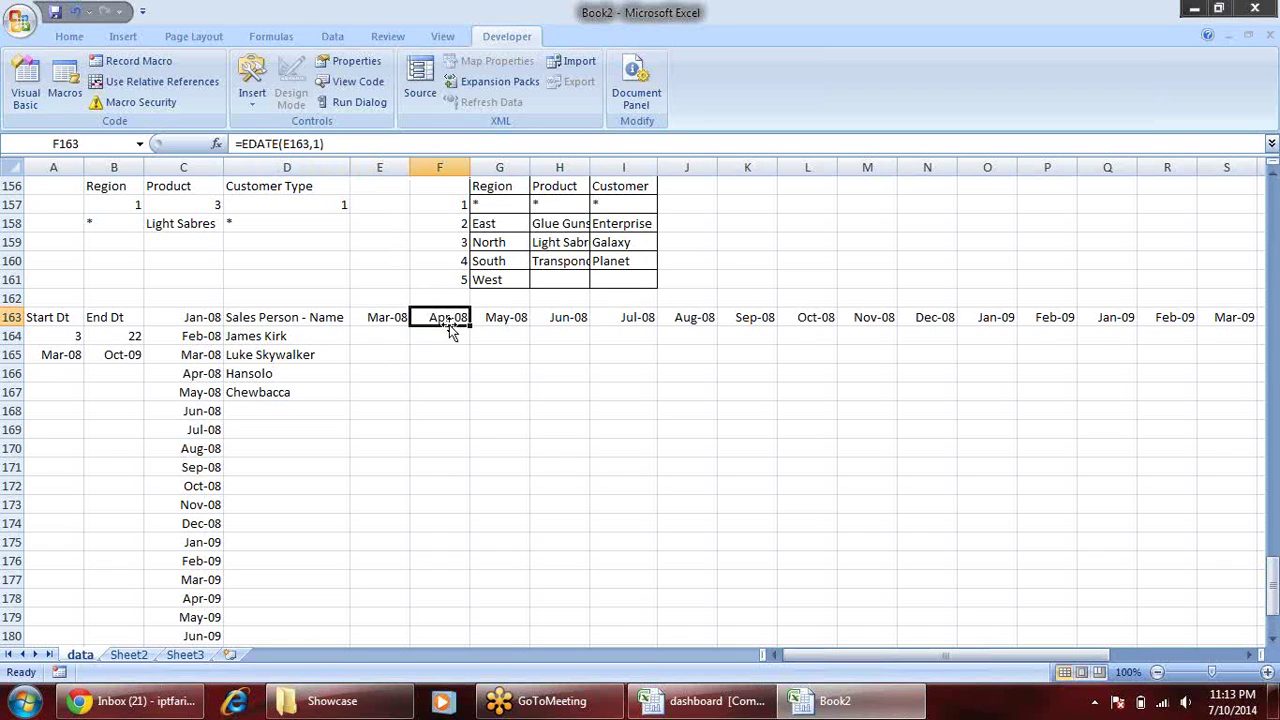
left_click(240, 143)
type("IF(")
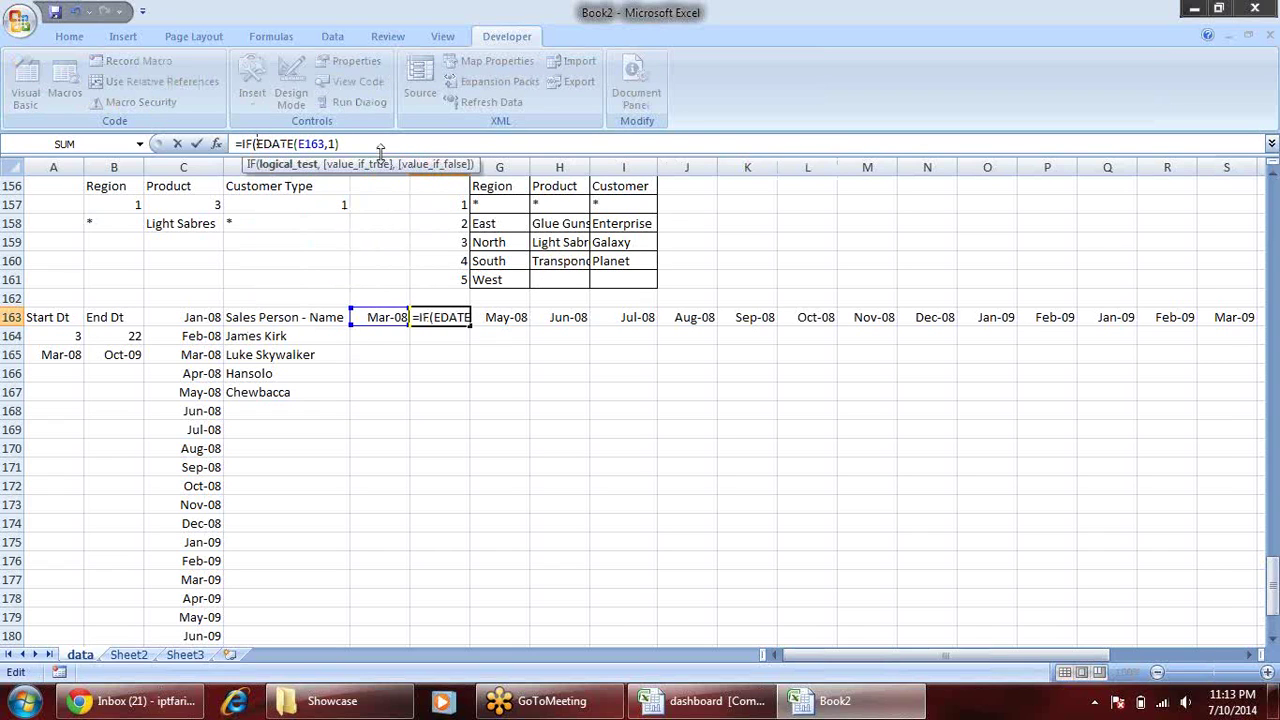
left_click_drag(339, 143, 250, 146)
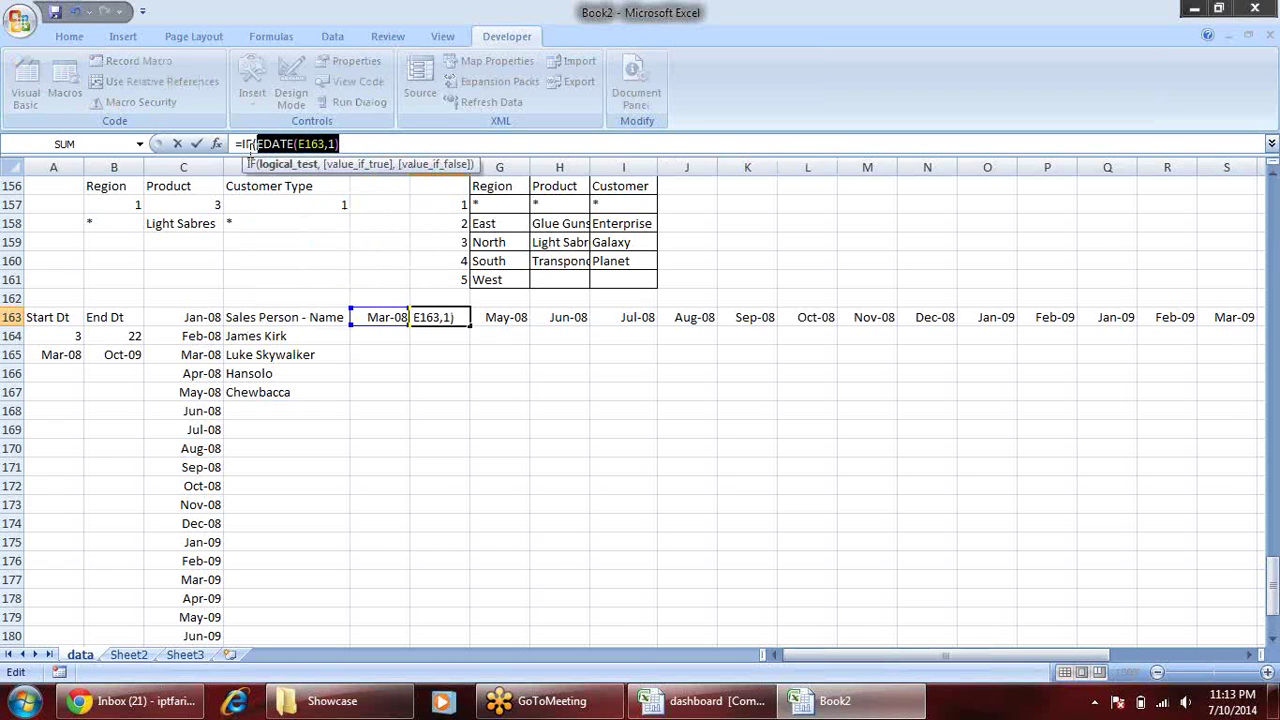
left_click(358, 143)
type("<=")
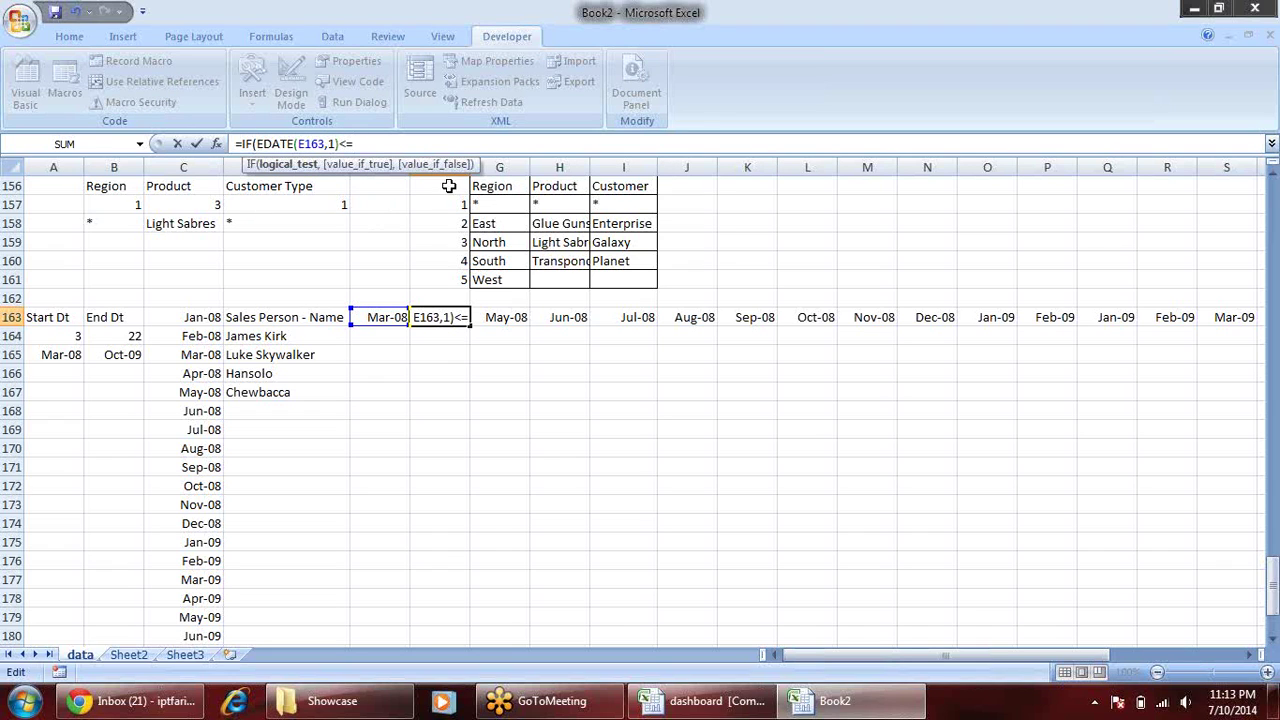
left_click(122, 354)
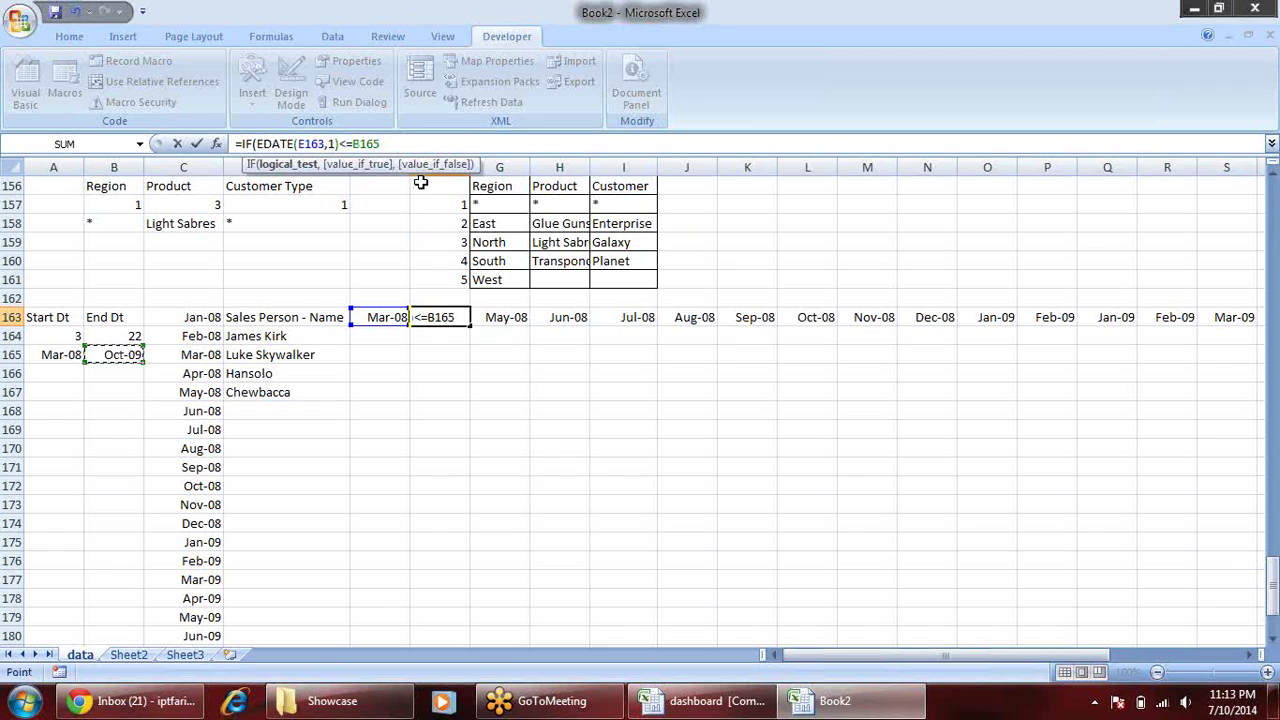
- Finish F163's formula as =IF(EDATE(E163,1)<=B165,EDATE(E163,1),"")
type(",")
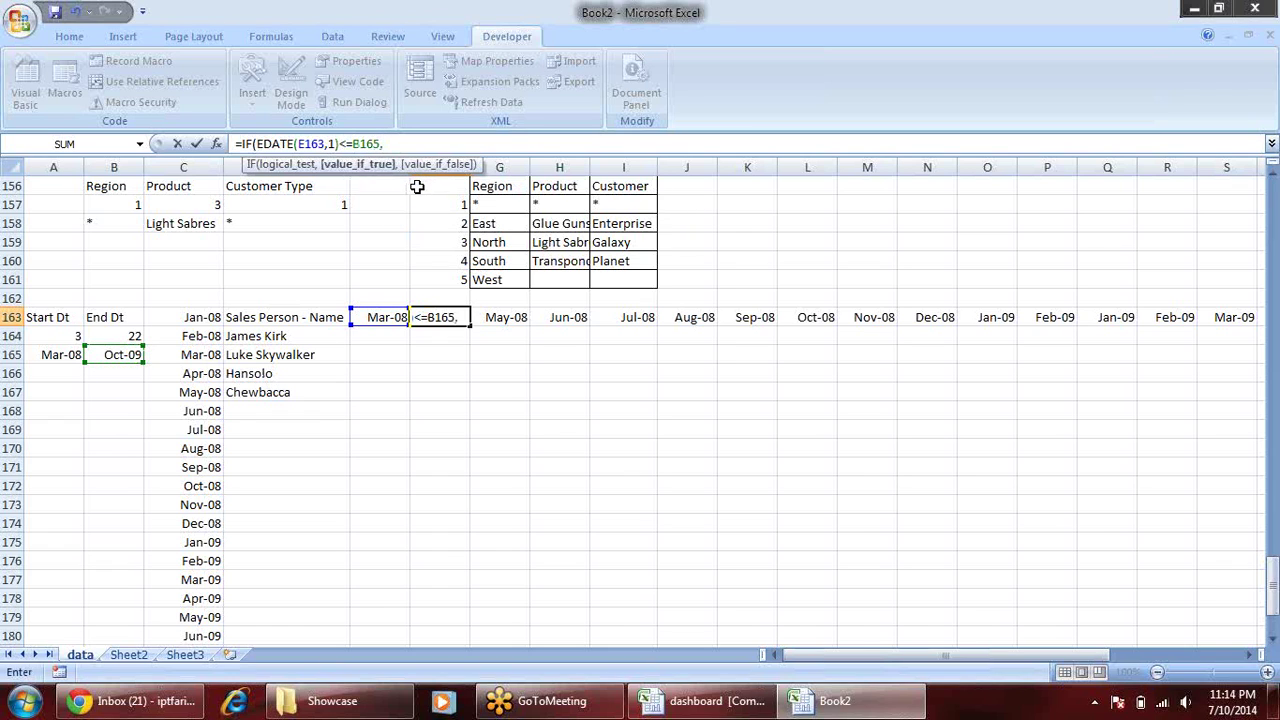
type("EDATE(E163,1)")
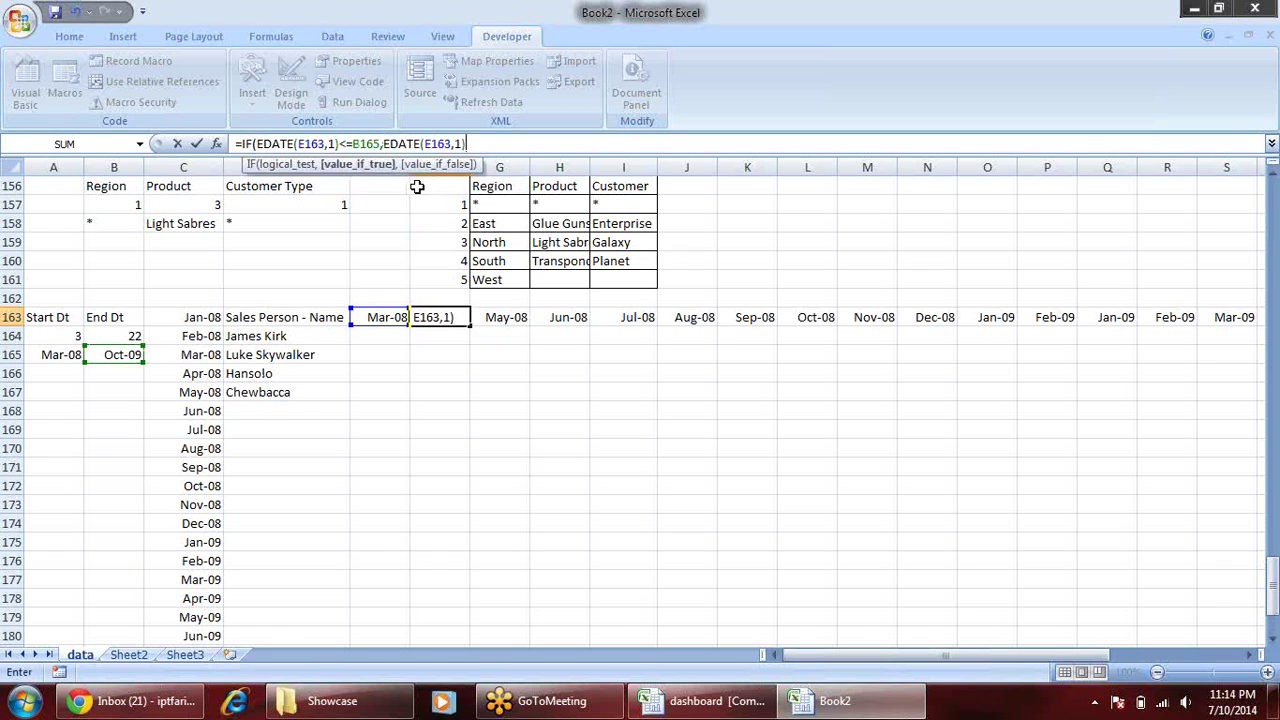
type(",)")
key("Return")
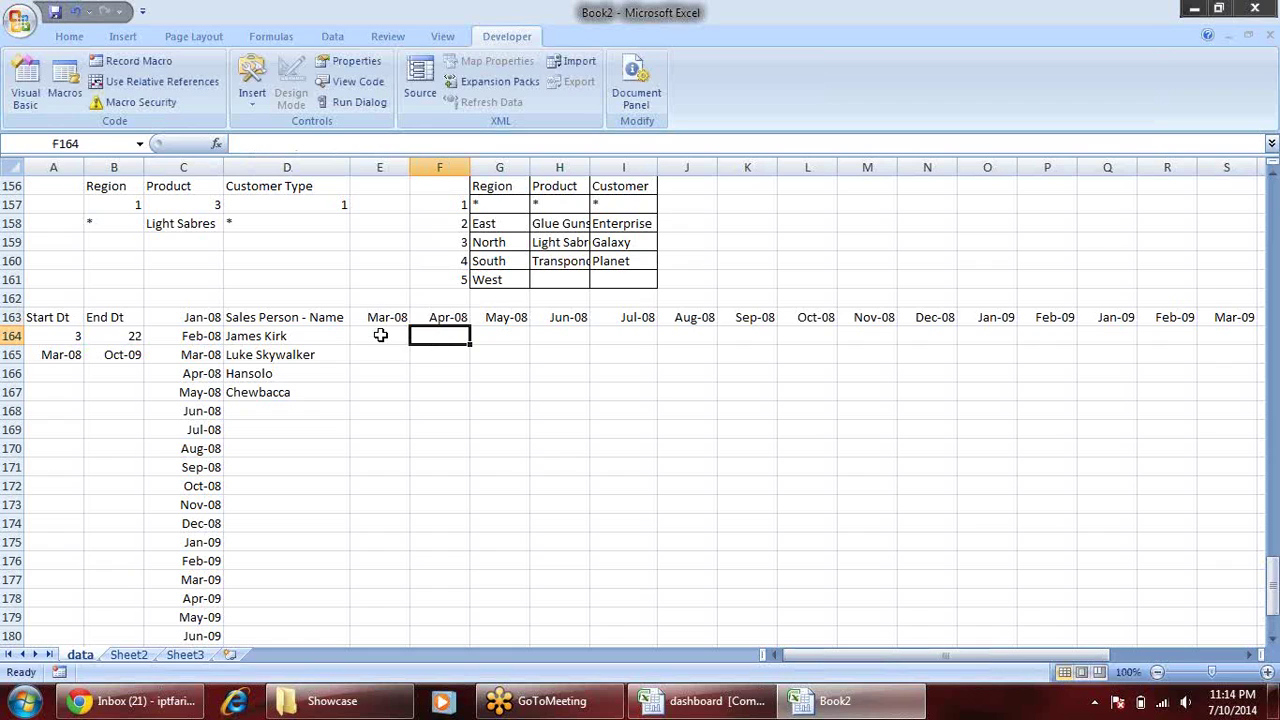
left_click(380, 318)
left_click(440, 317)
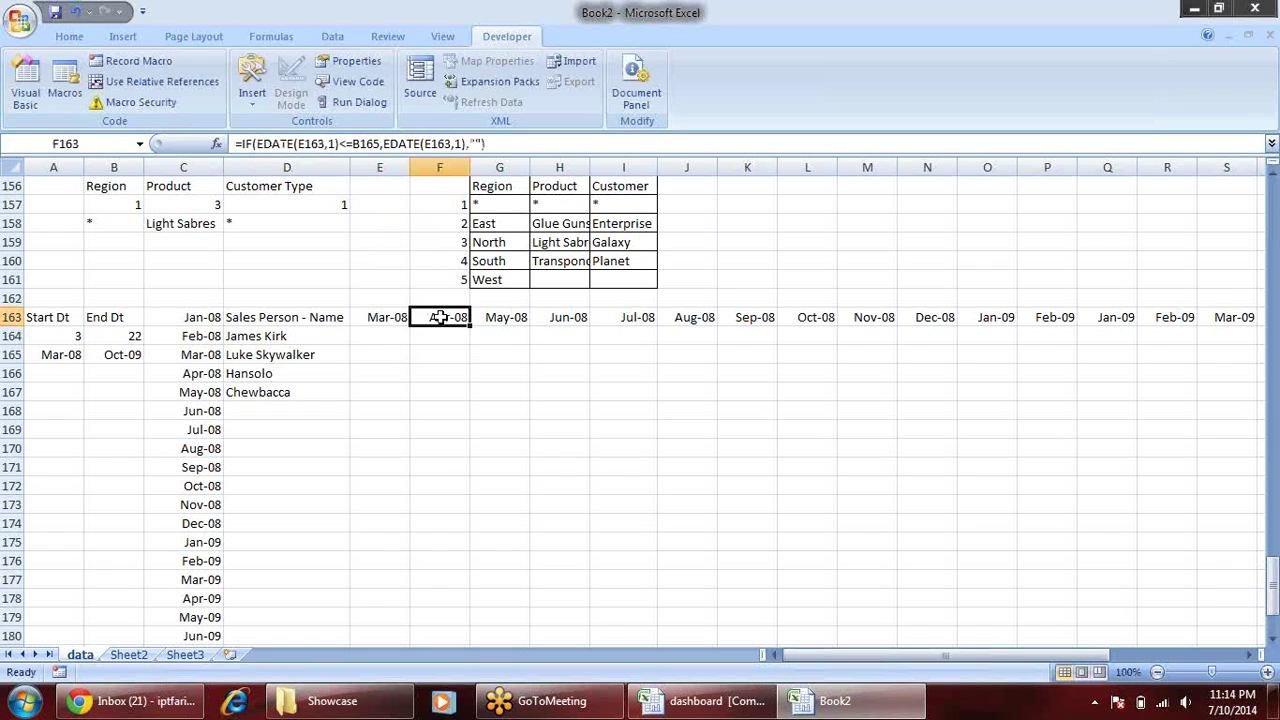
- Make both E163 references and the B165 reference absolute in F163's formula
left_click(440, 144)
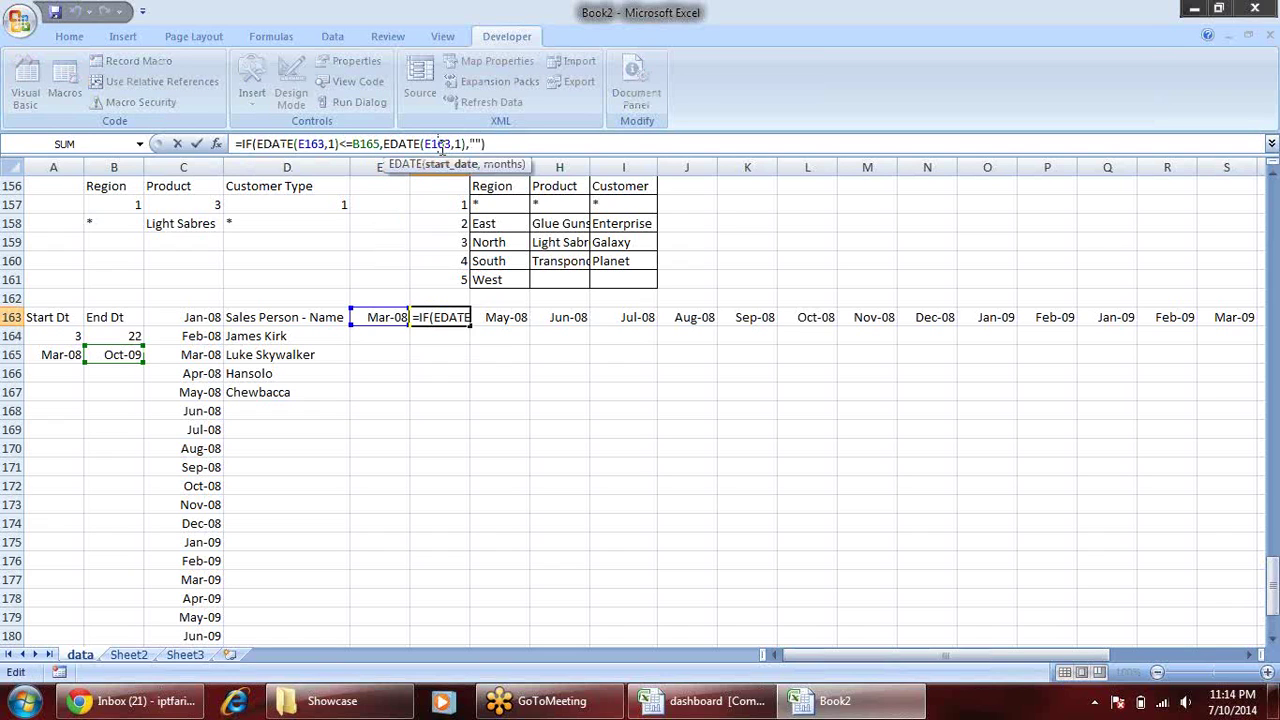
double_click(440, 144)
key("F4")
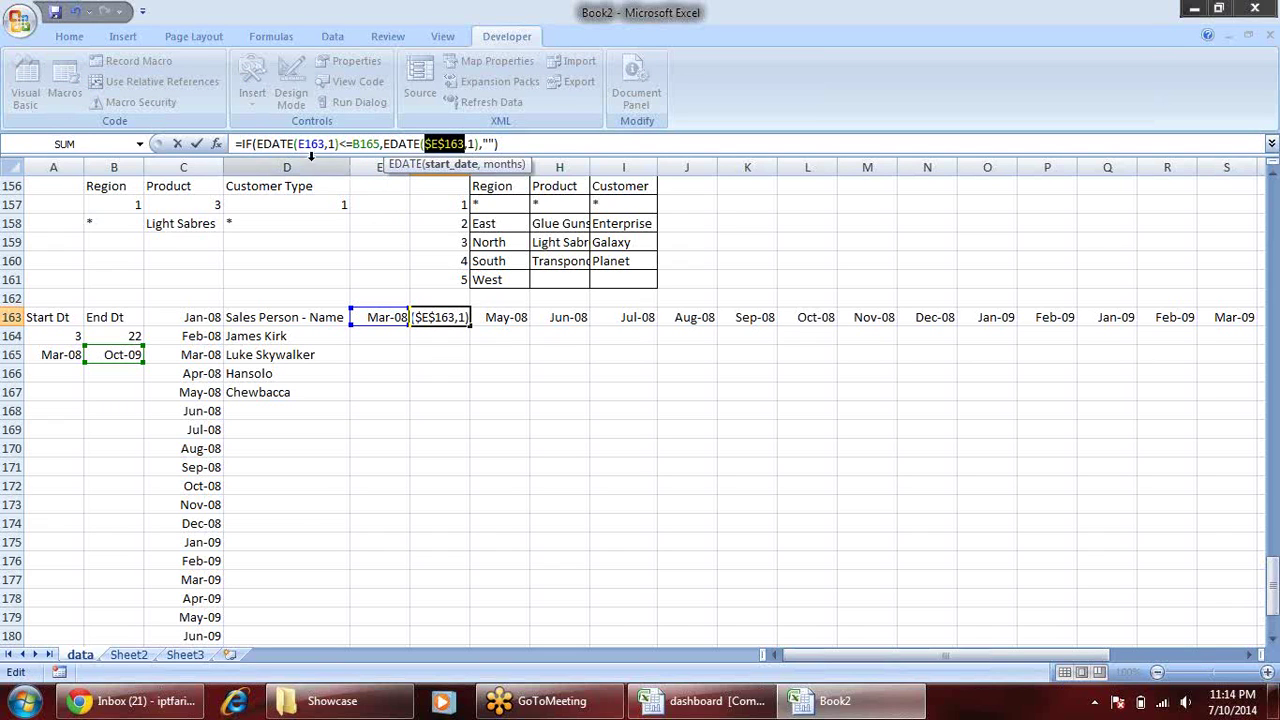
double_click(318, 144)
key("F4")
double_click(378, 144)
key("F4")
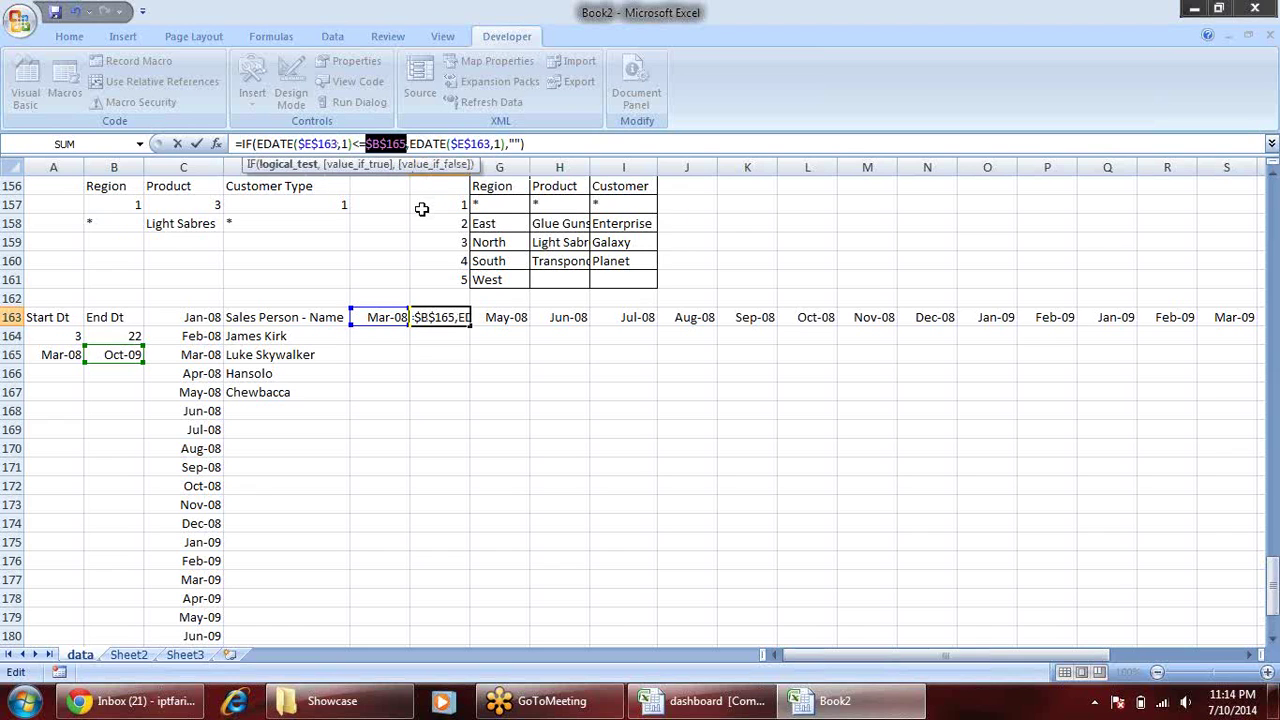
key("Return")
left_click(376, 318)
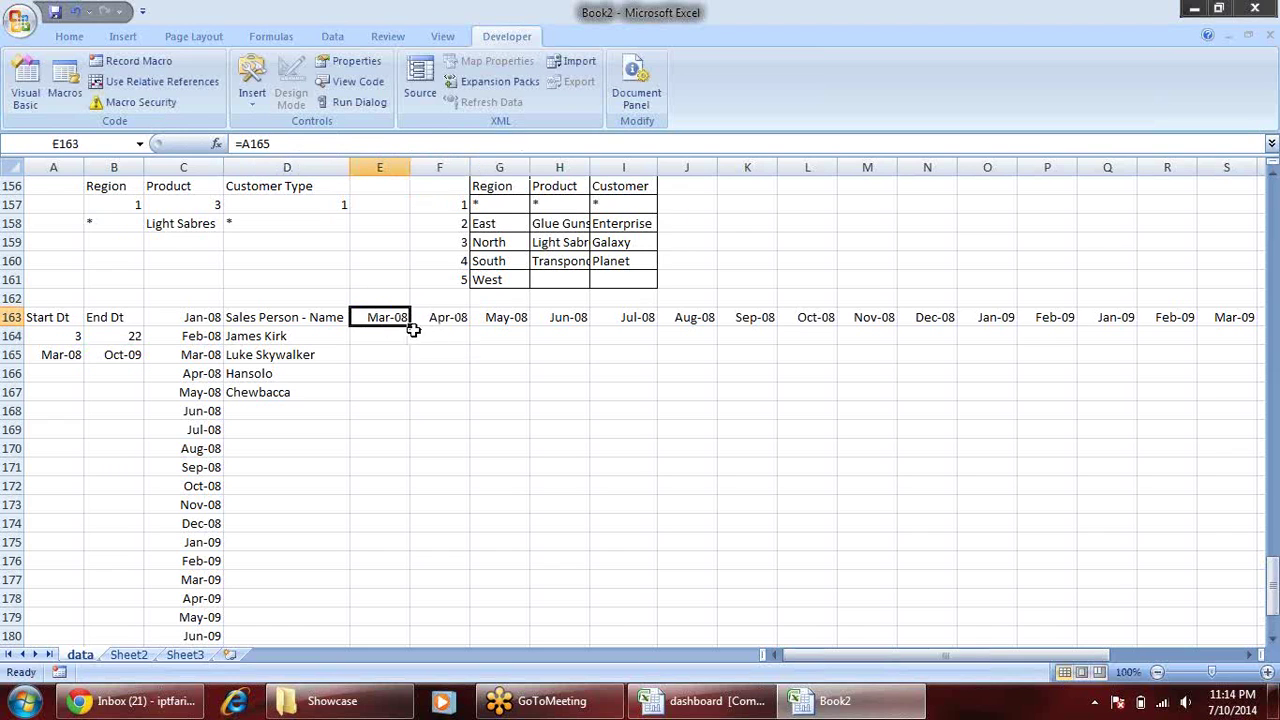
- Try filling E163 along row 163, then inspect the copied header formulas in F163 to H163
left_click_drag(409, 329, 1140, 316)
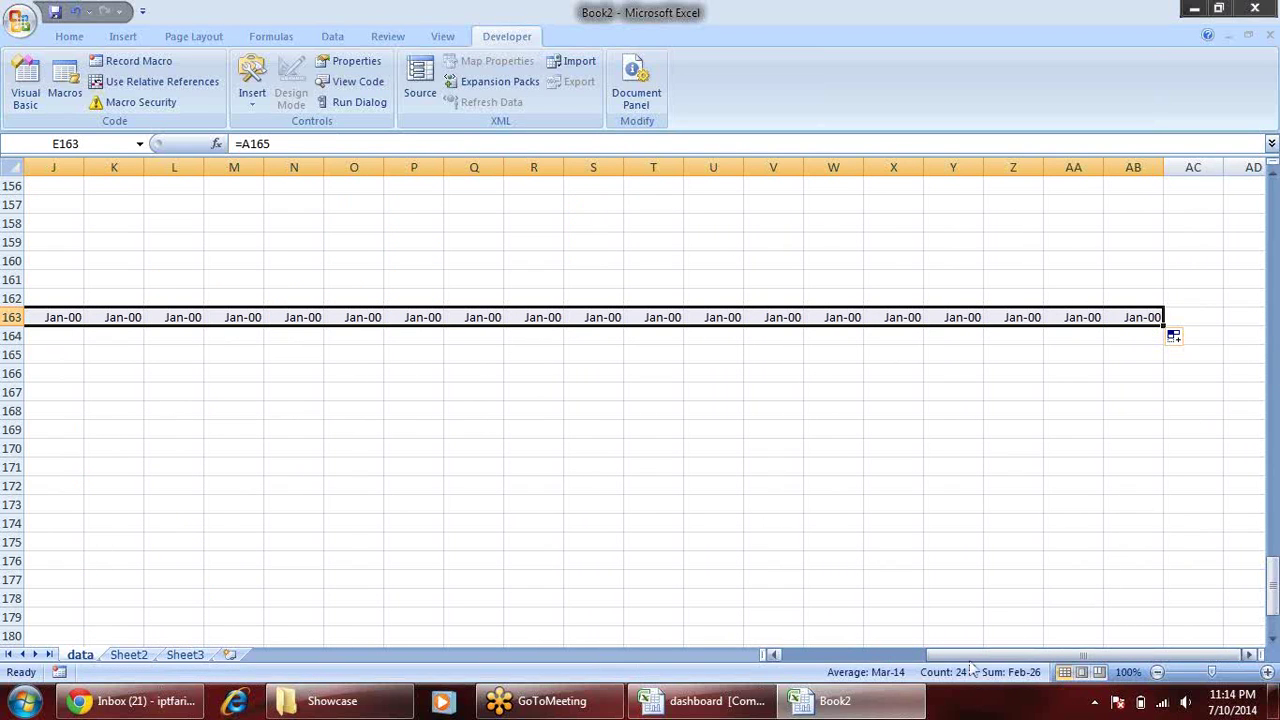
left_click_drag(980, 651, 825, 665)
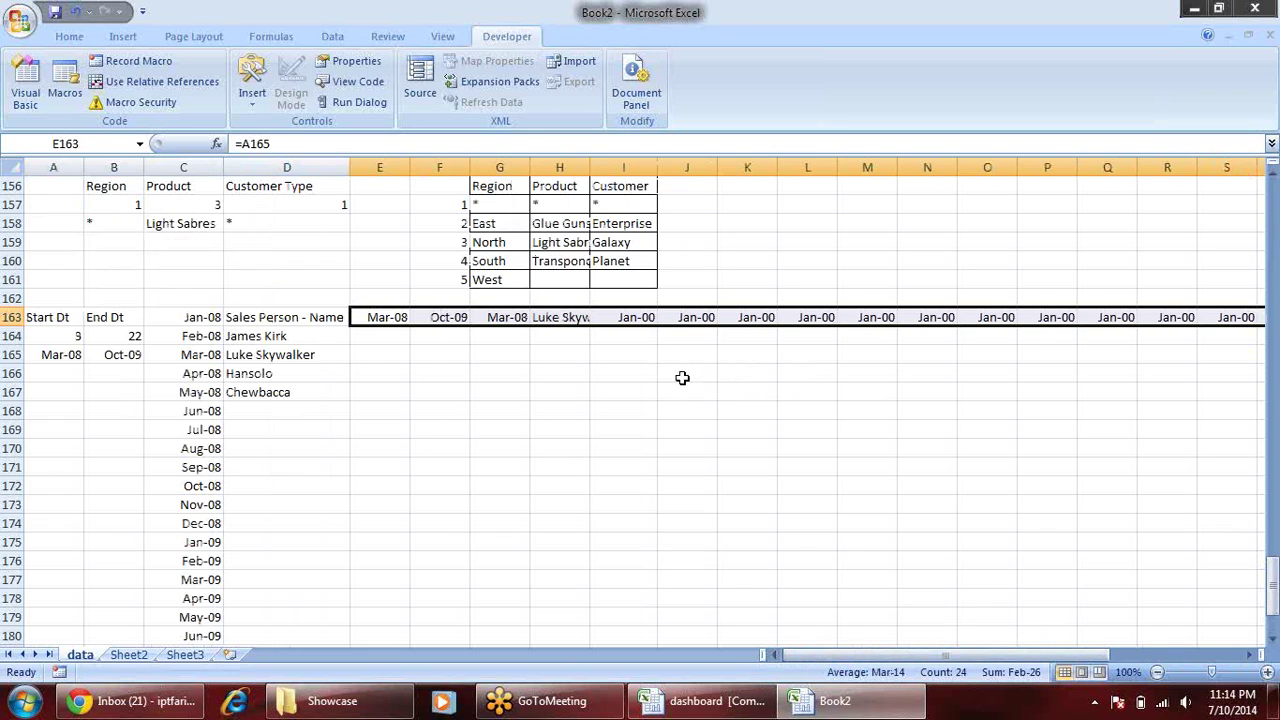
left_click(570, 320)
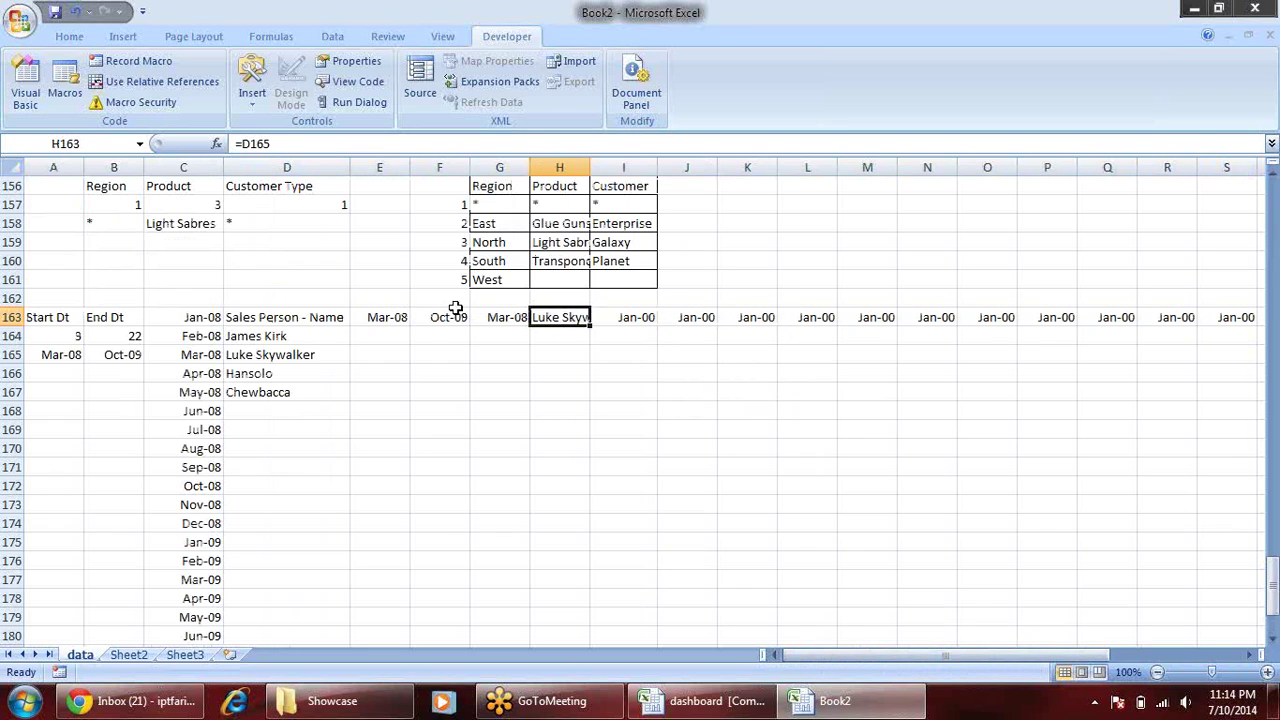
left_click(386, 318)
left_click(452, 320)
left_click(512, 318)
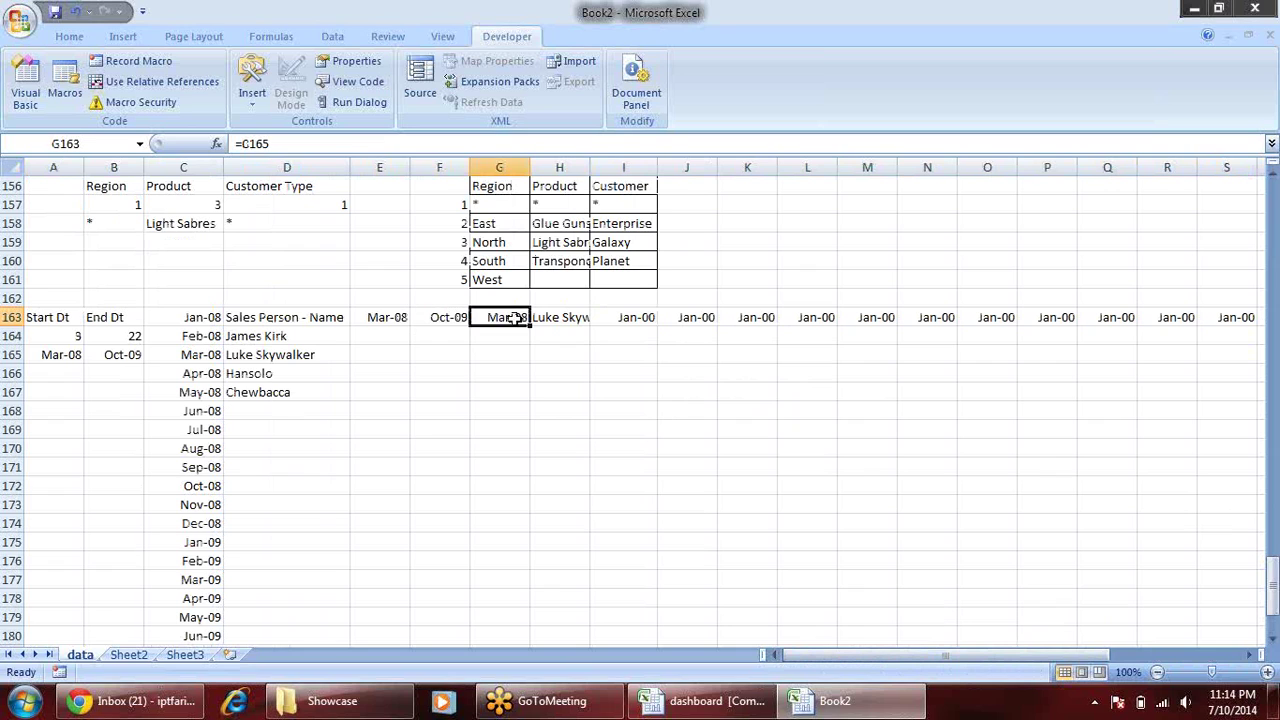
left_click(556, 317)
left_click(436, 317)
left_click(389, 317)
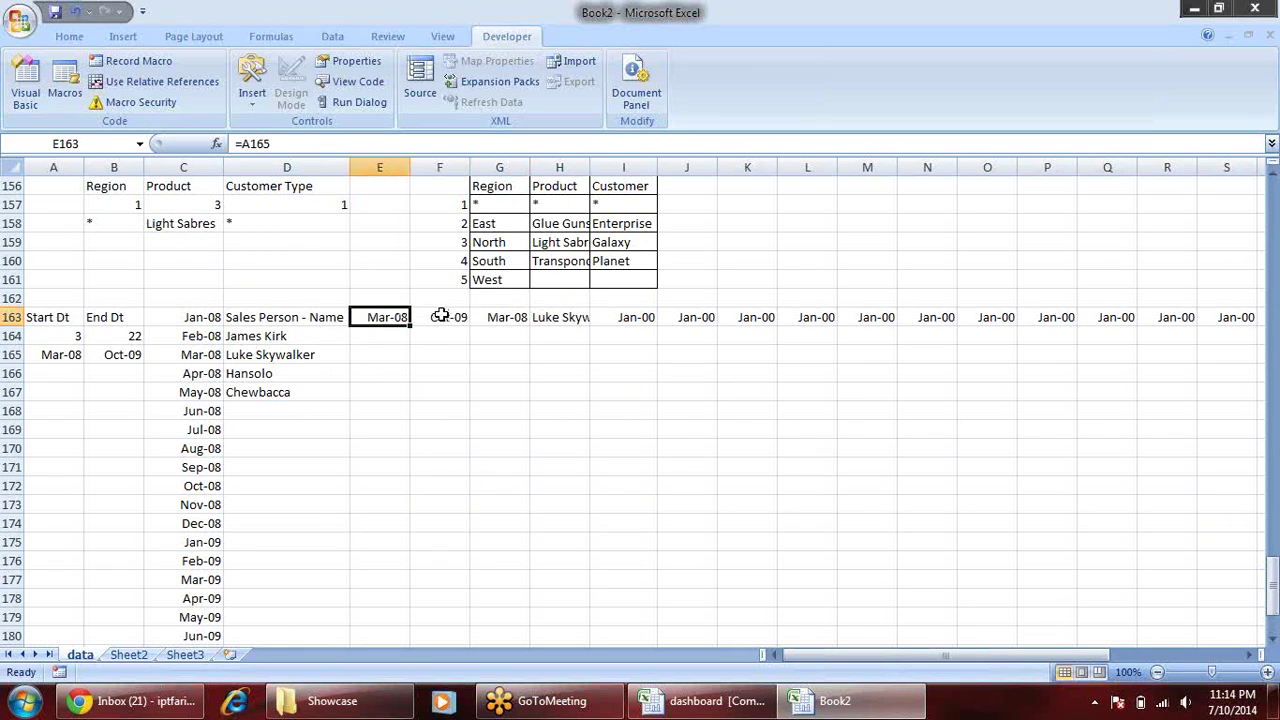
- Fill F163's month formula across row 163 to AB163
left_click(442, 317)
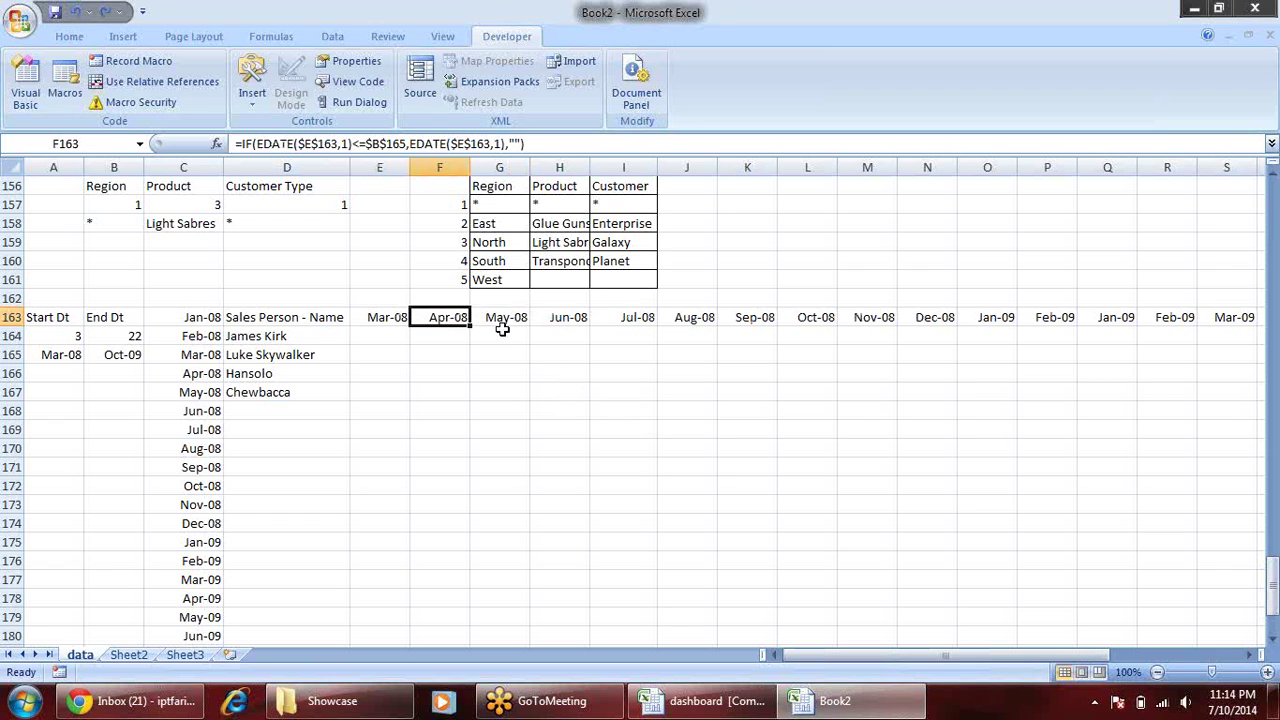
mouse_move(471, 325)
left_mouse_down()
mouse_move(1204, 331)
mouse_move(1152, 320)
left_mouse_up()
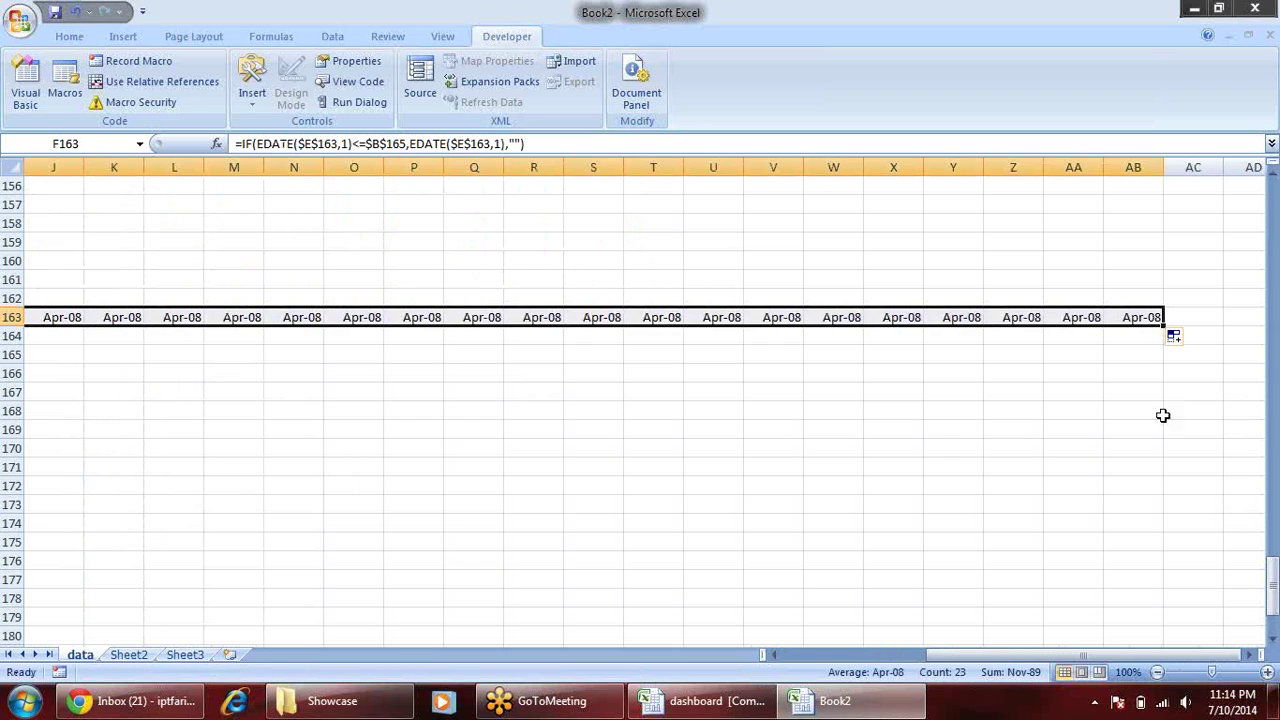
left_click_drag(974, 655, 810, 655)
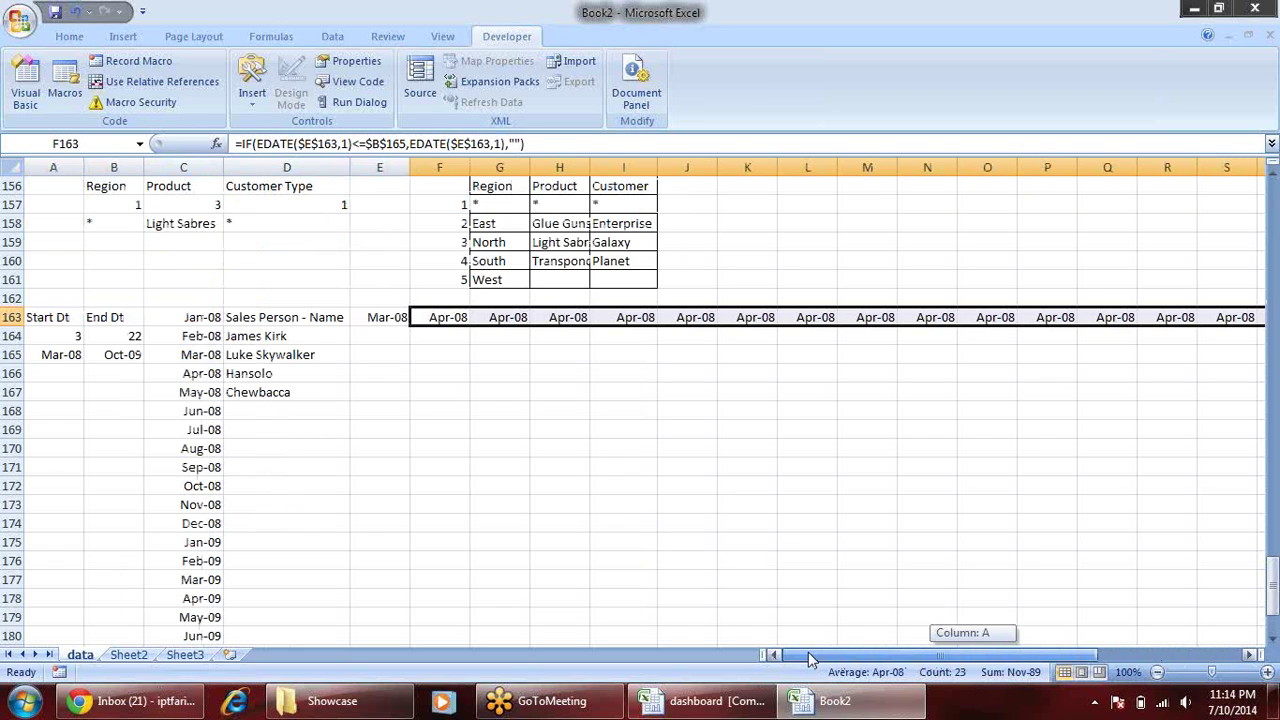
left_click(440, 320)
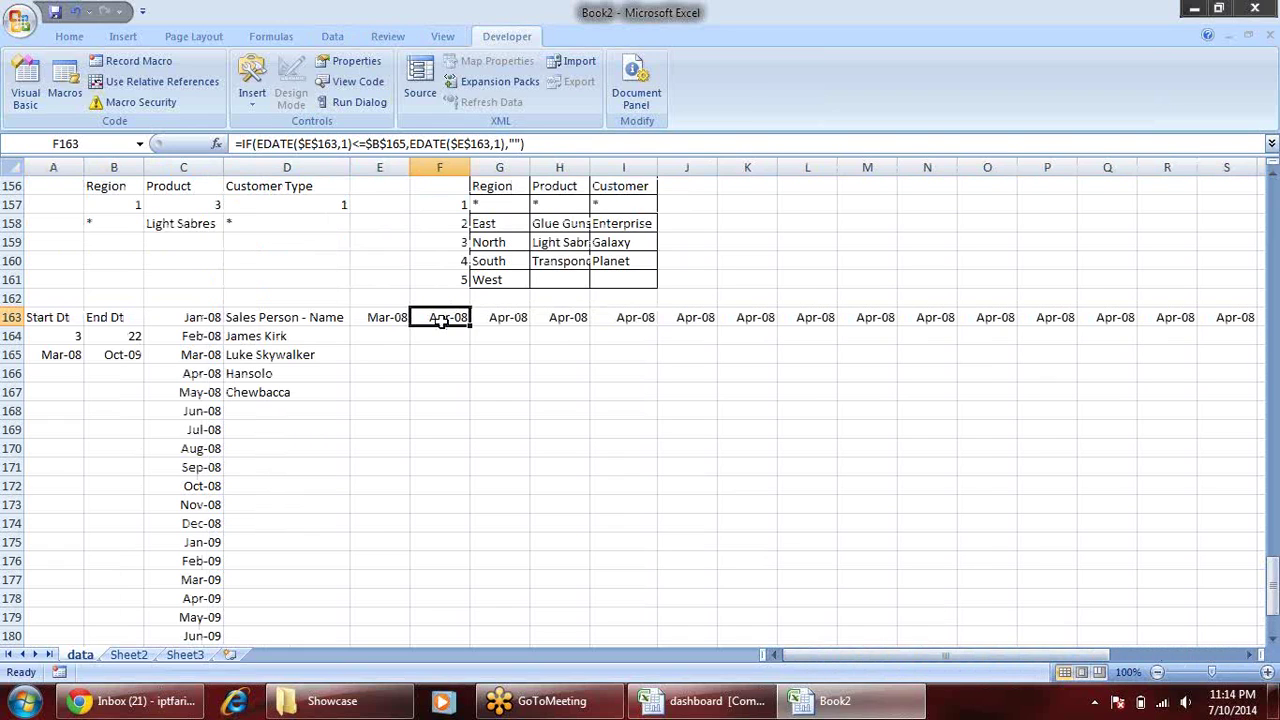
- Switch both E163 references in F163's formula back to relative
left_click(316, 145)
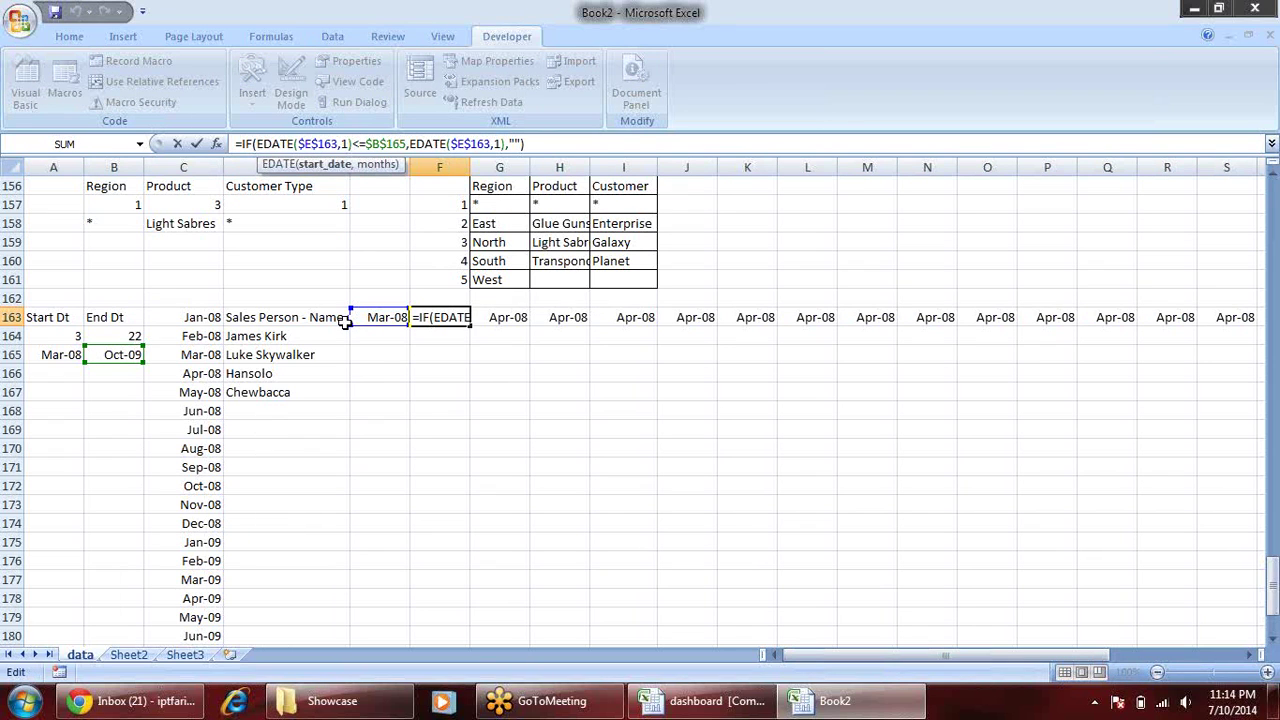
key("F4")
key("F4")
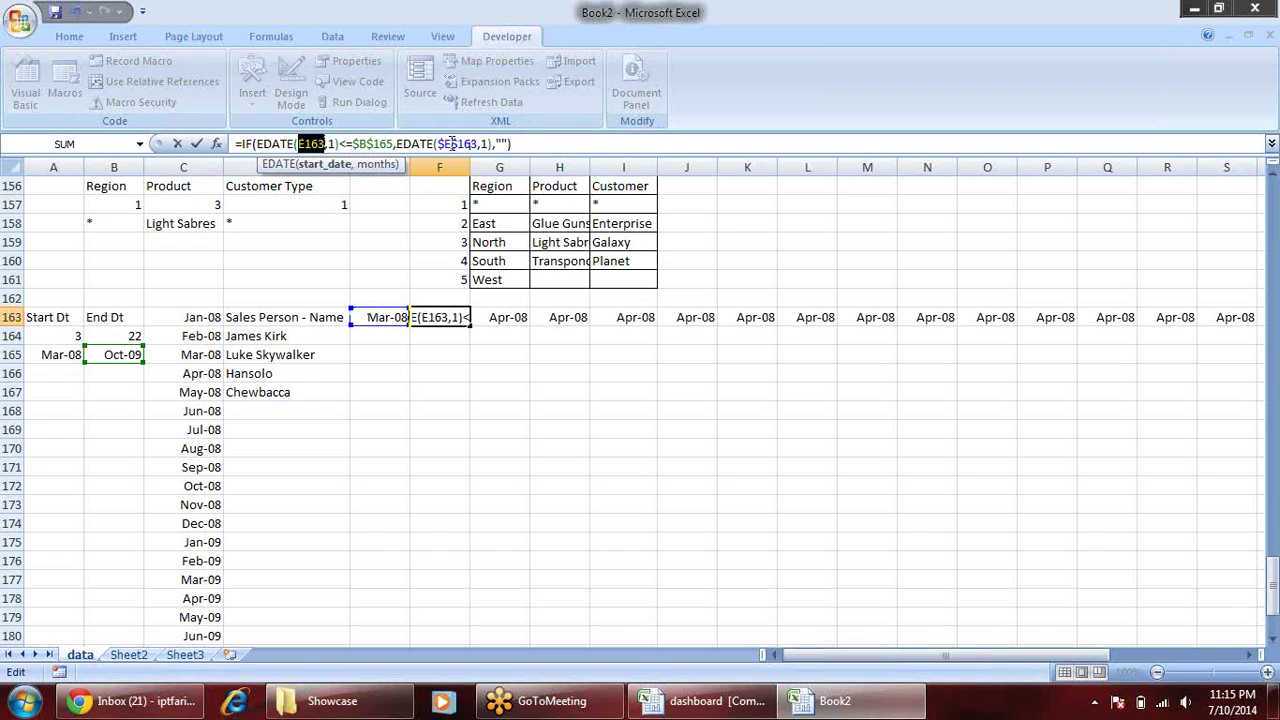
left_click(452, 143)
key("F4")
key("F4")
key("F4")
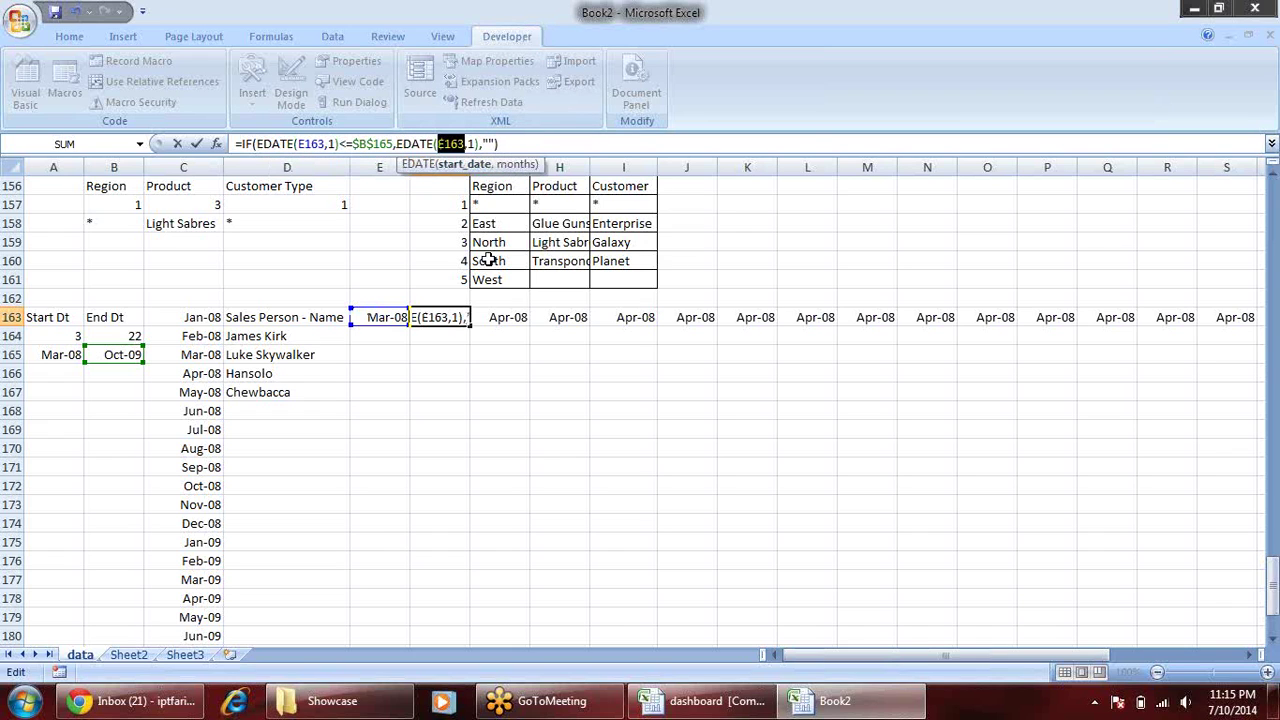
key("Return")
- Refill F163 to AB163 so headers run Mar-08 to Oct-09, then check X163 and Y163
left_click(447, 316)
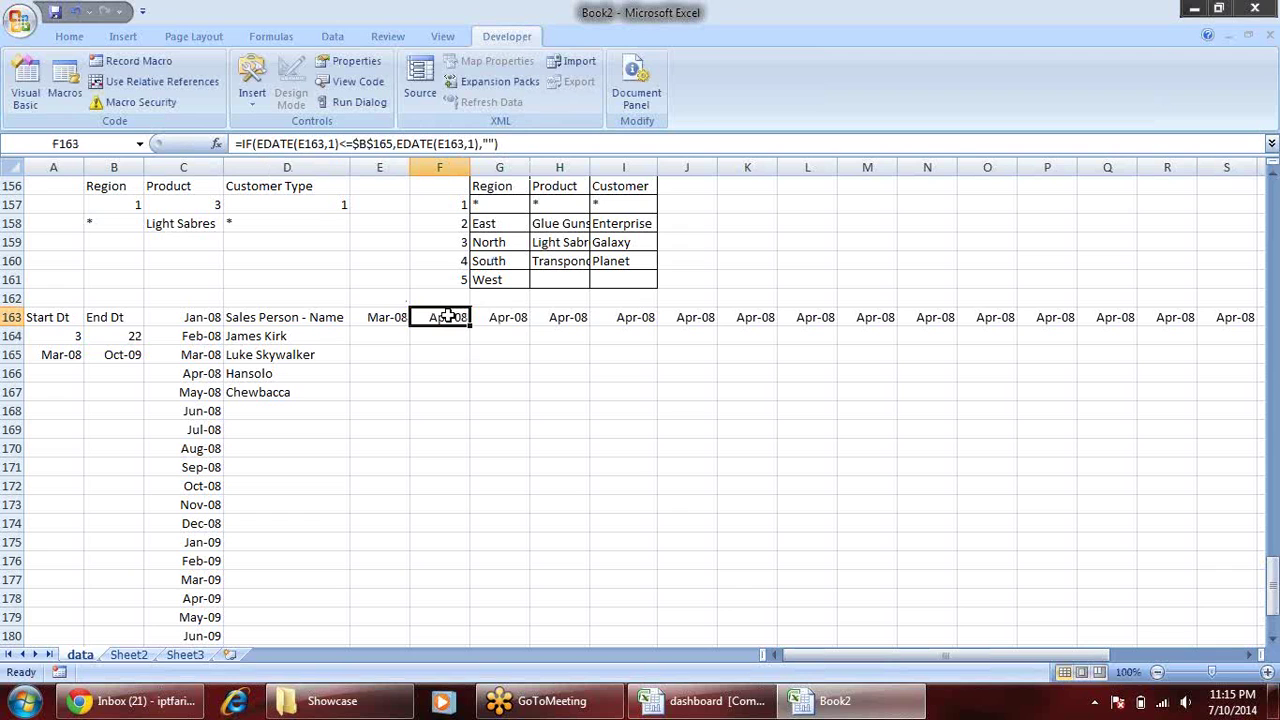
mouse_move(470, 326)
left_mouse_down()
mouse_move(1276, 340)
mouse_move(1175, 333)
left_mouse_up()
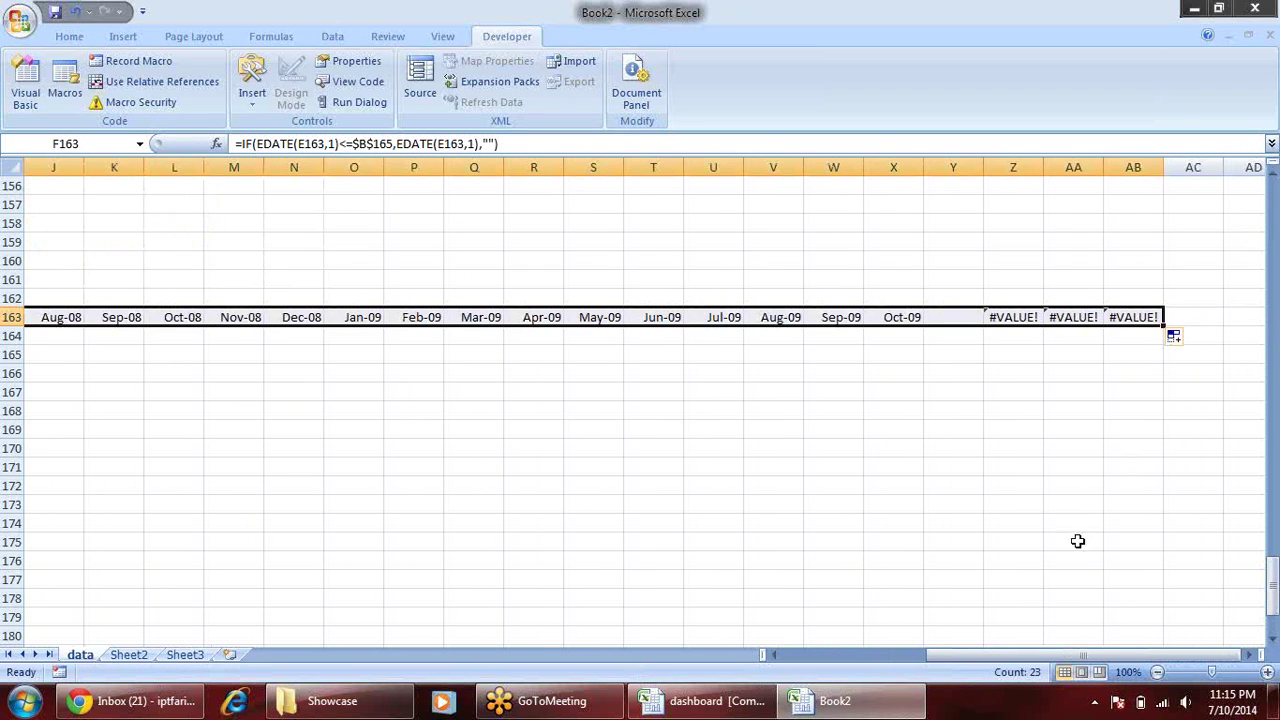
left_click(926, 428)
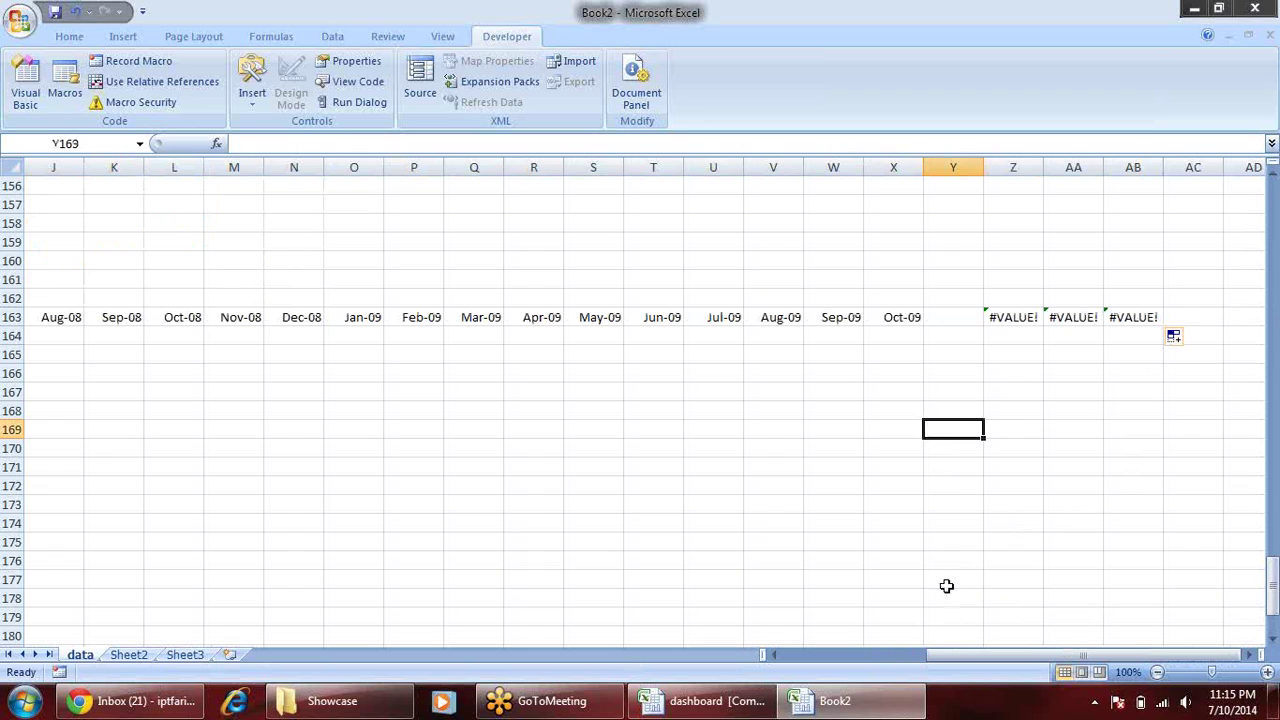
left_click(946, 318)
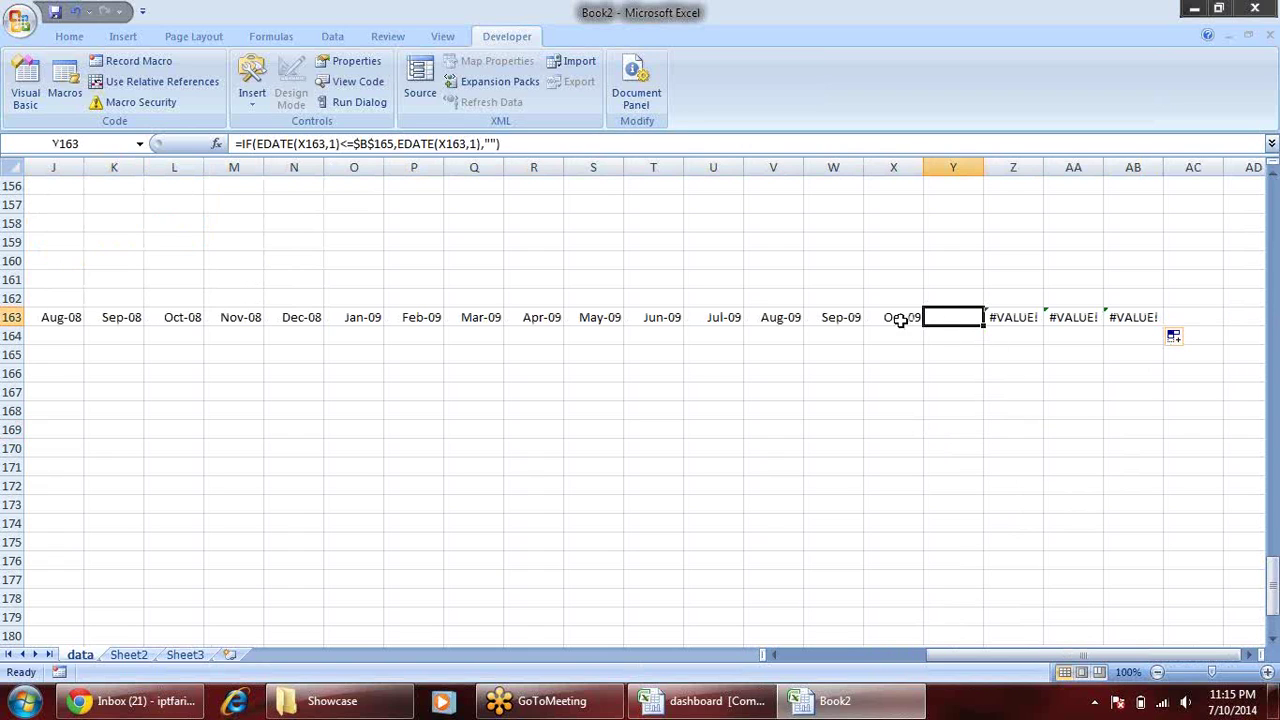
left_click(900, 318)
left_click(955, 311)
left_click_drag(1000, 657, 850, 657)
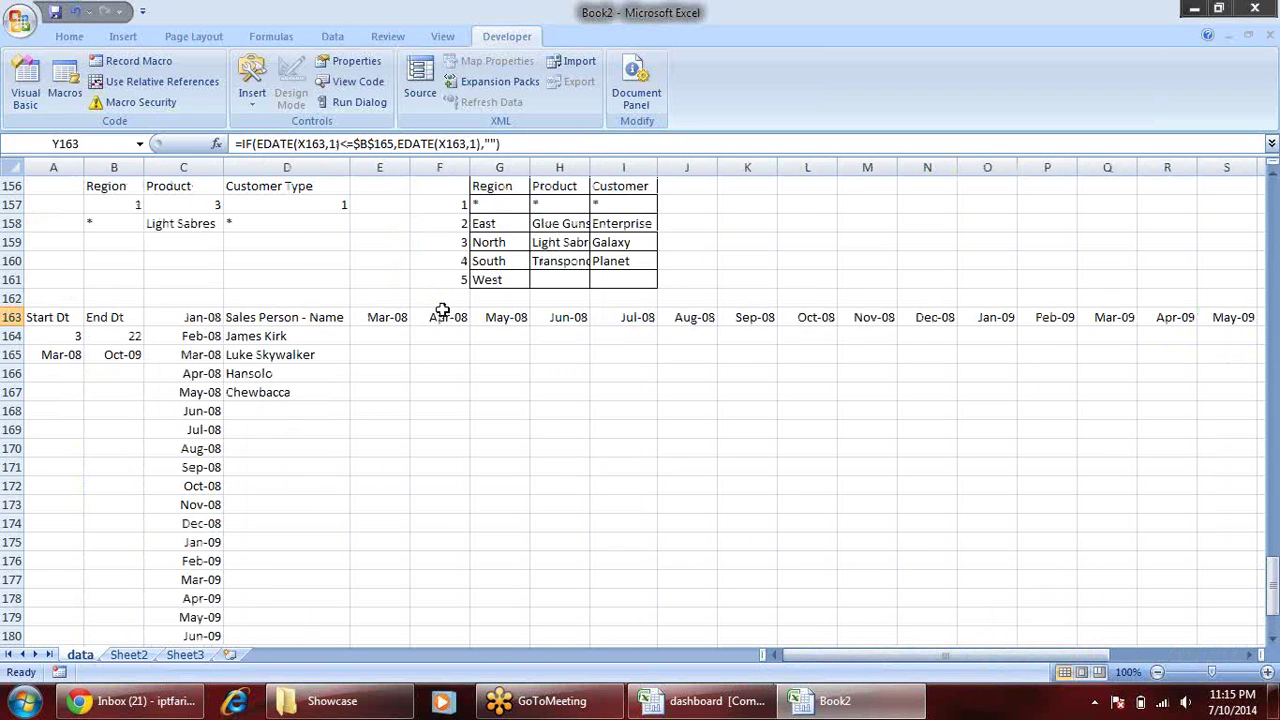
- Wrap F163's month formula in IFERROR with a blank "" fallback
left_click(440, 314)
left_click(246, 143)
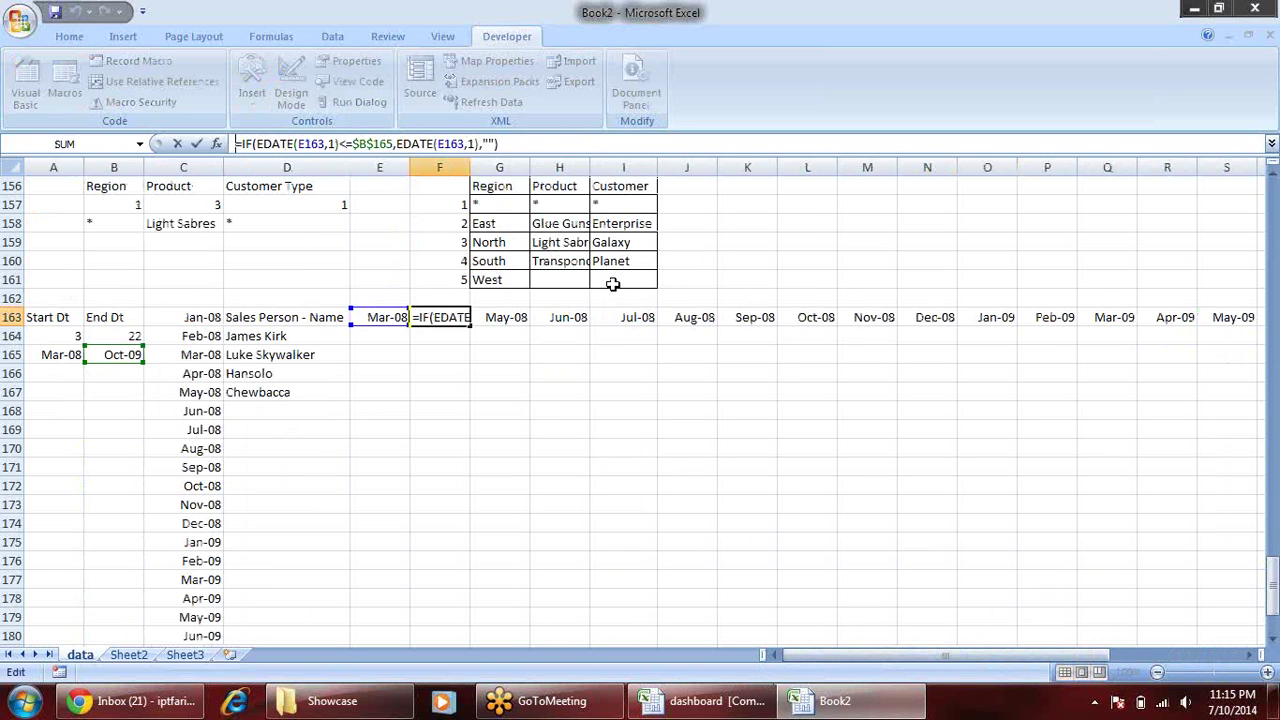
type("if")
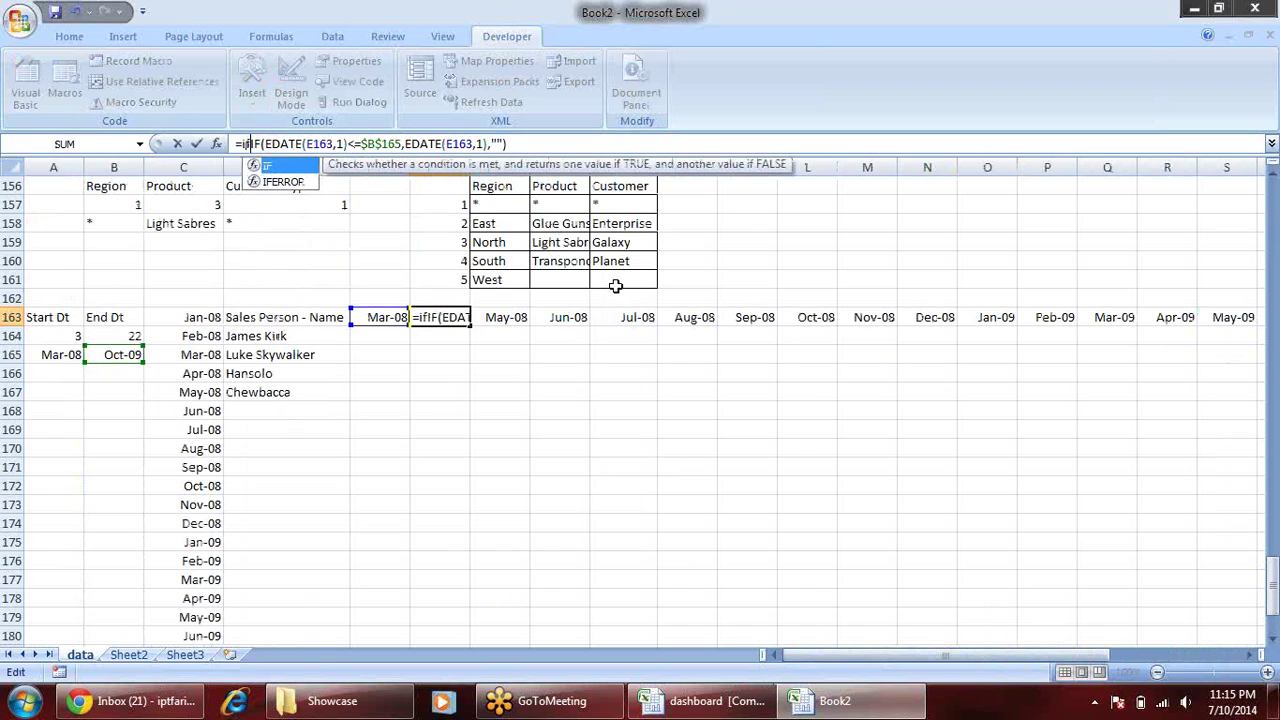
key("Down")
key("Tab")
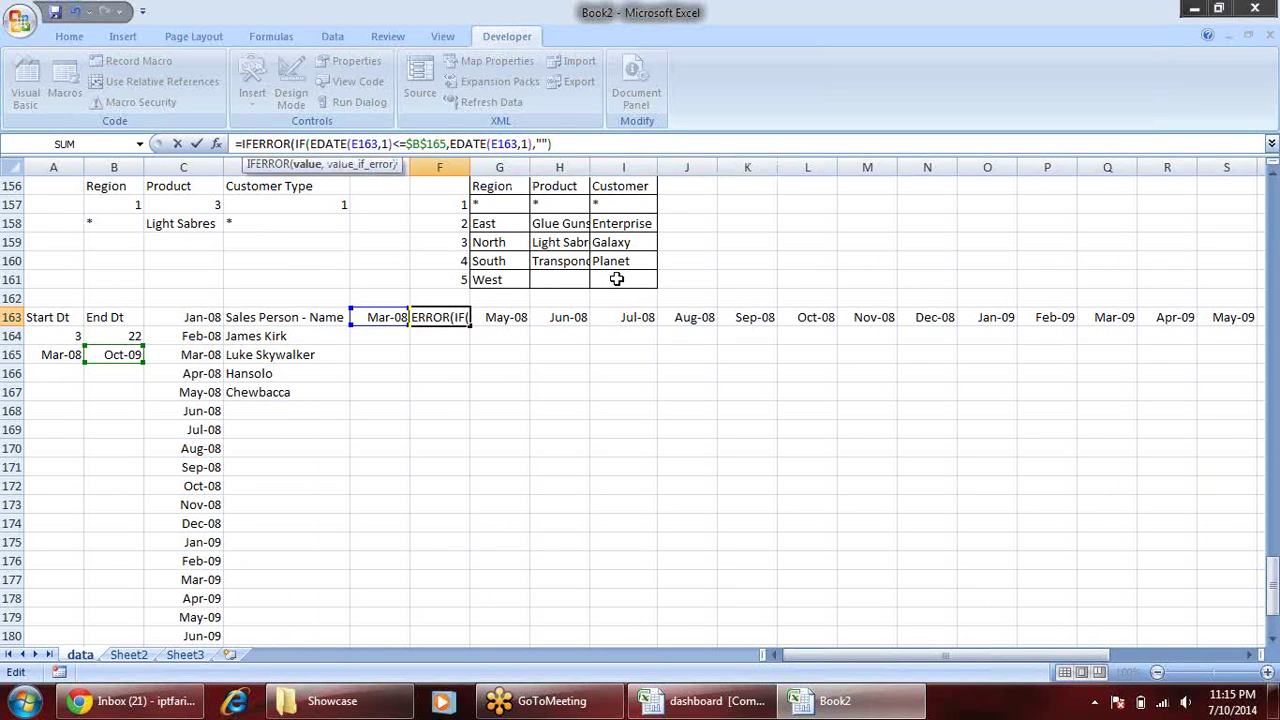
left_click(602, 144)
type(",")
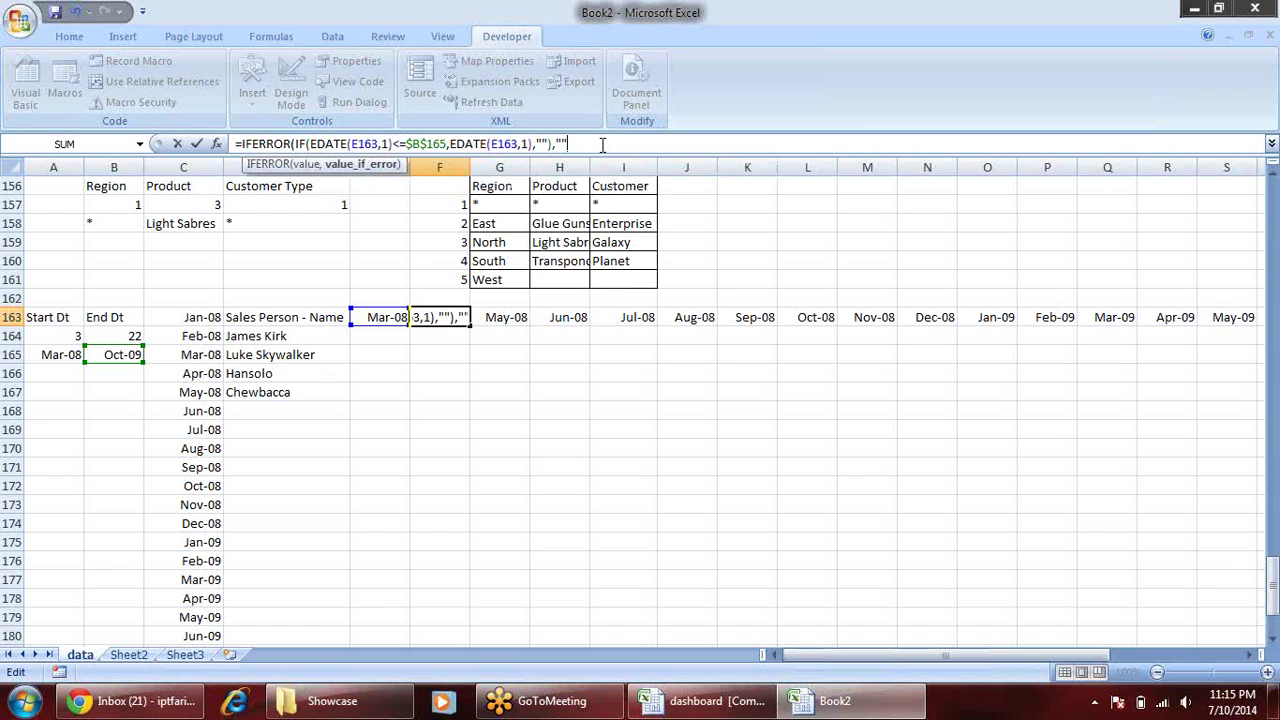
key("Return")
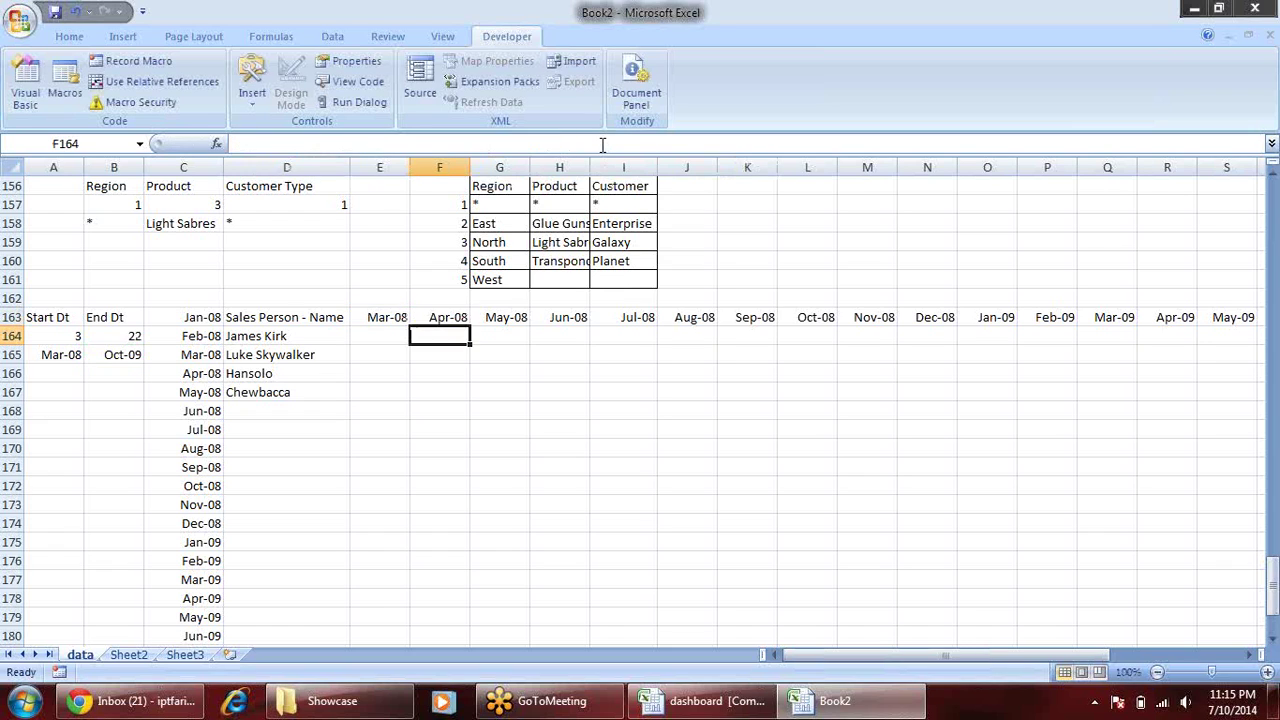
- Refill the IFERROR month formula across row 163
left_click(455, 315)
left_click_drag(470, 327, 1152, 325)
left_click(788, 367)
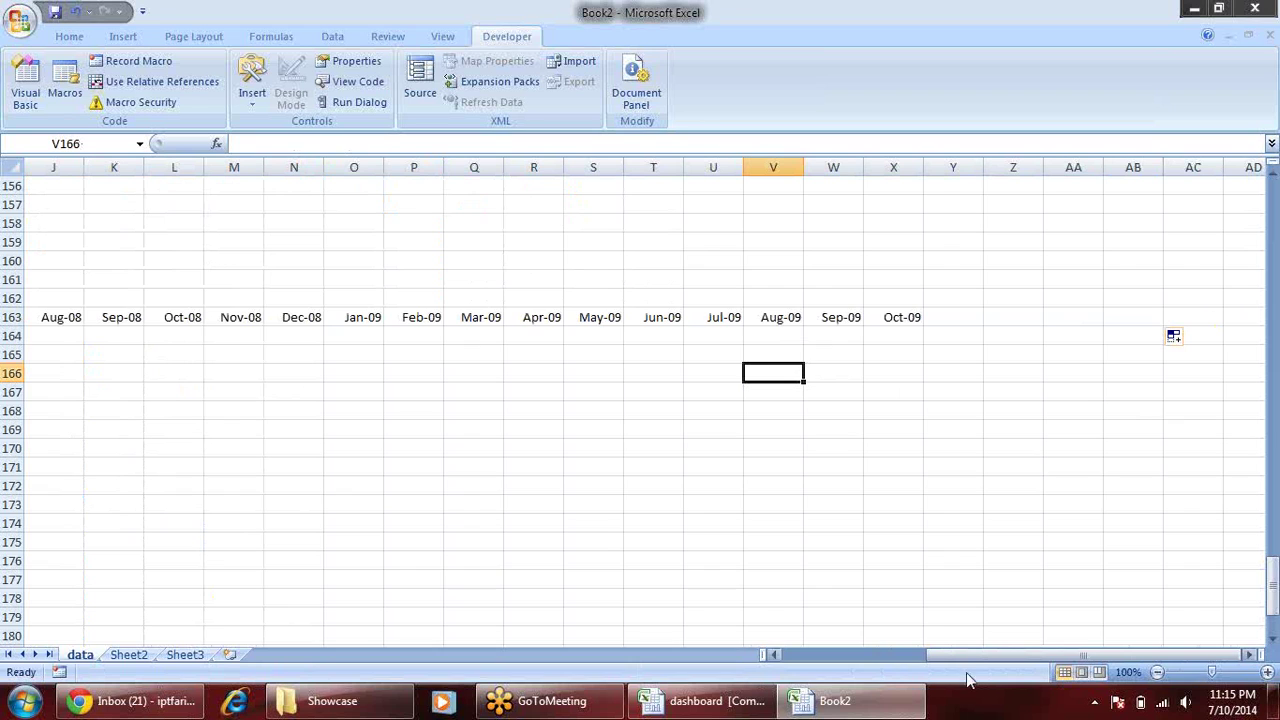
left_click_drag(943, 654, 735, 660)
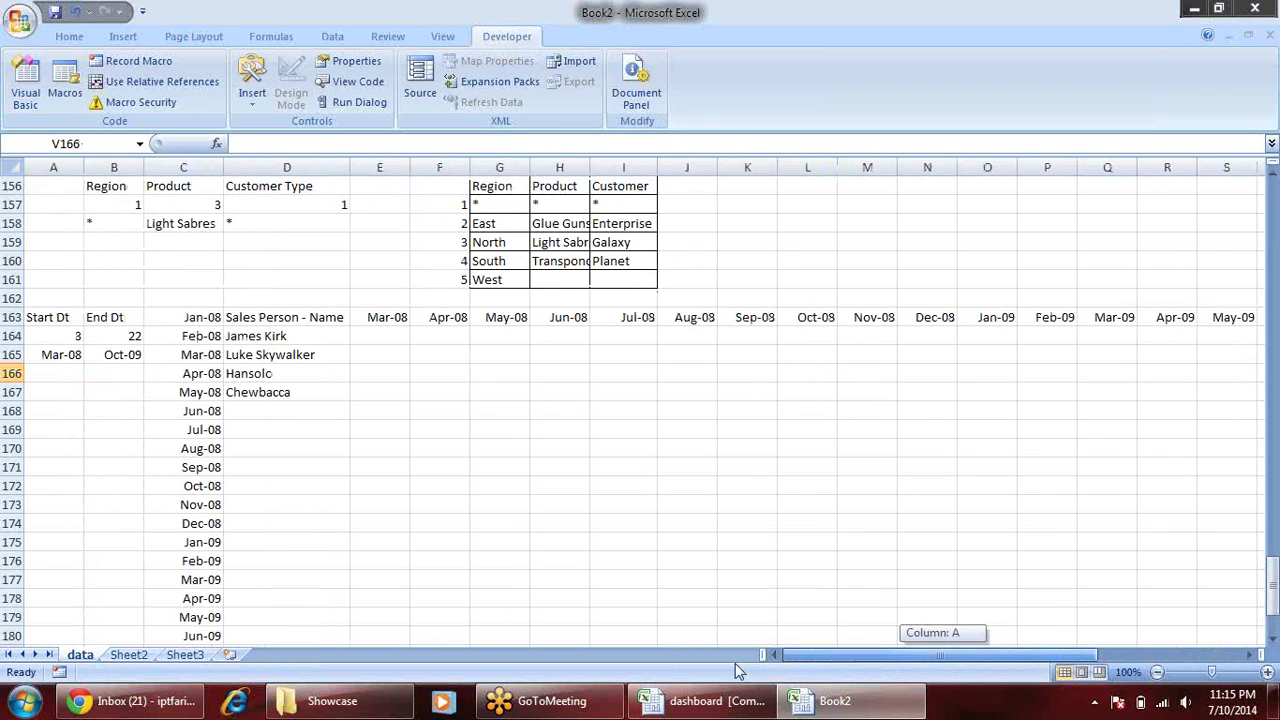
- Set end index B164 to 7 so headers stop at Jul-08, then review the salesperson names
left_click(123, 340)
type("7")
key("Return")
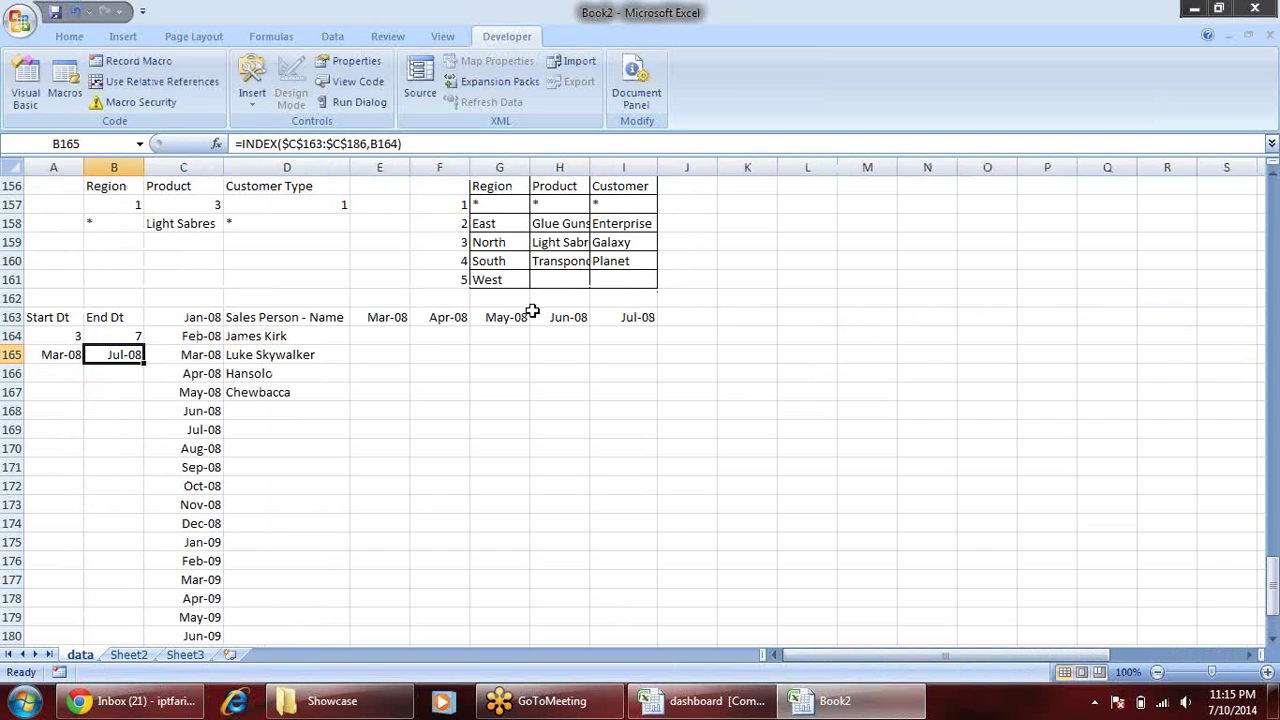
left_click_drag(326, 318, 542, 337)
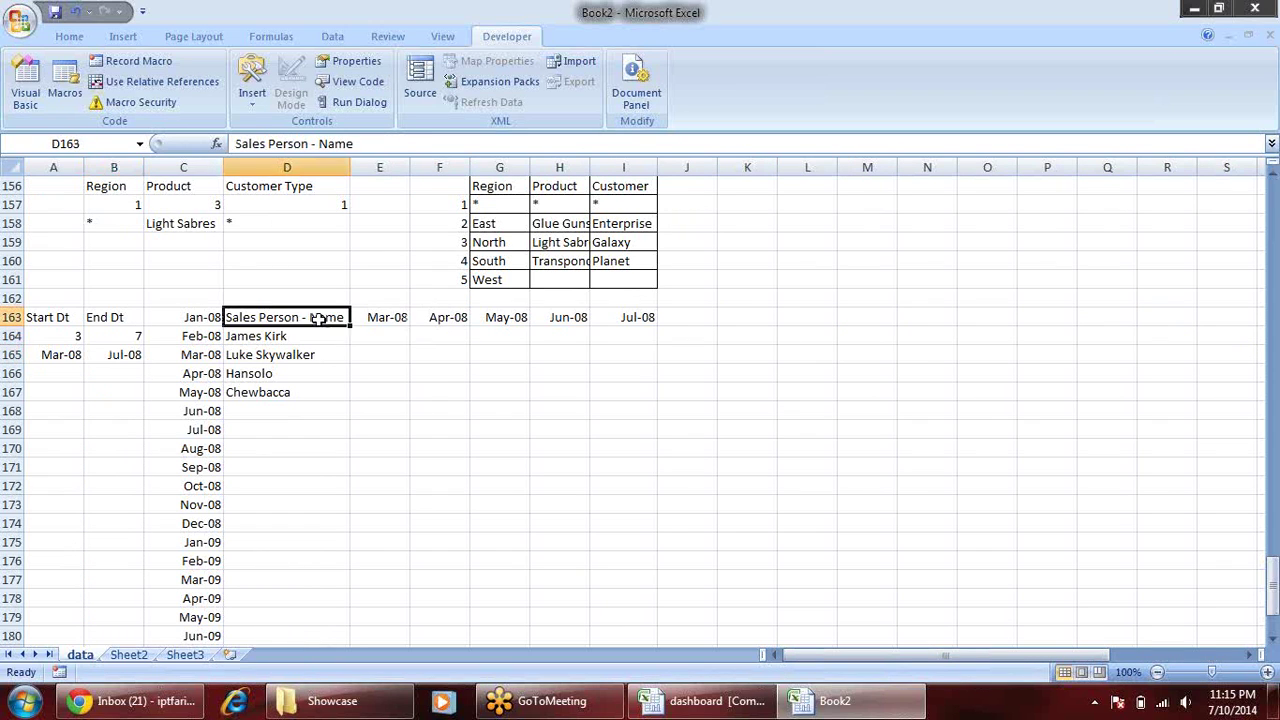
left_click(506, 371)
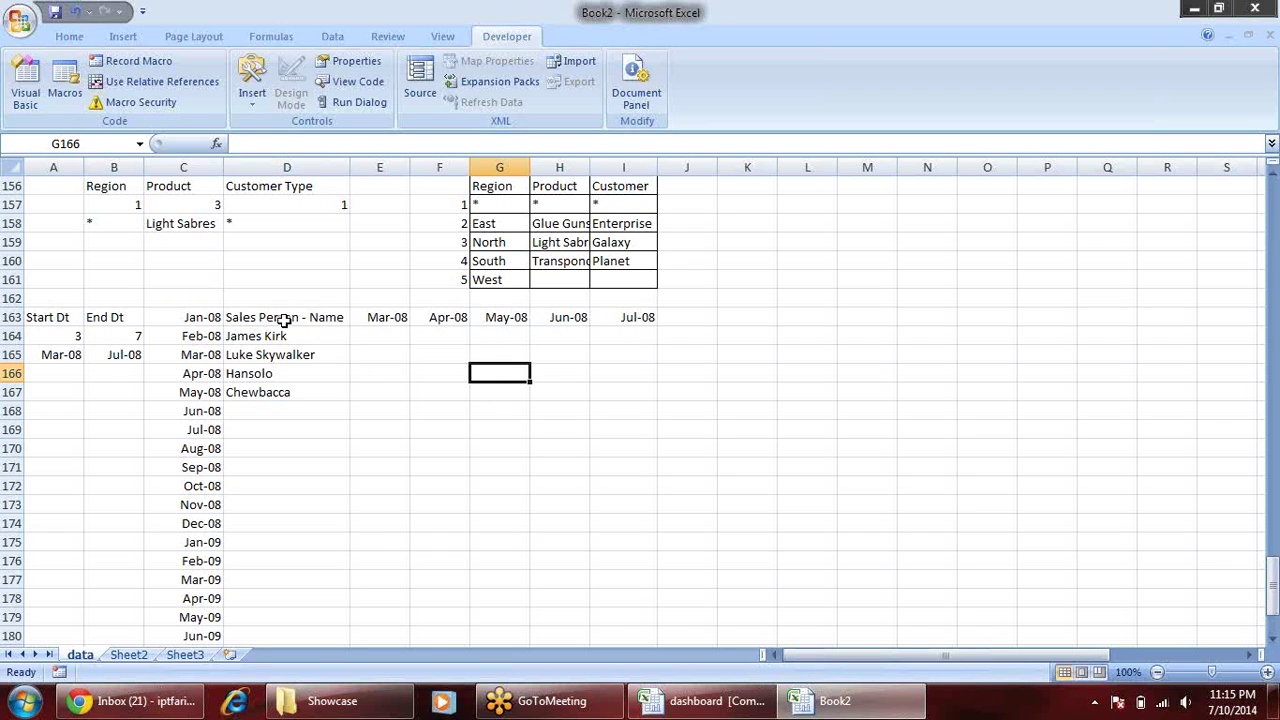
left_click_drag(287, 336, 308, 391)
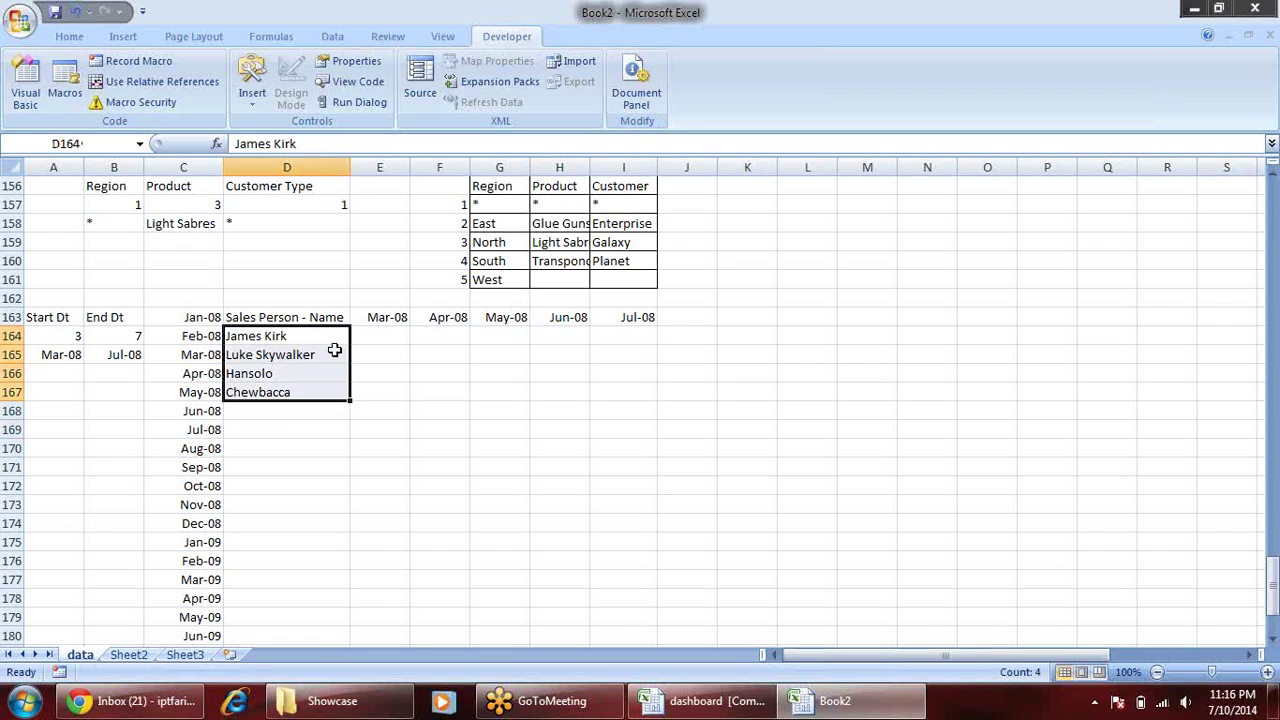
left_click(304, 334)
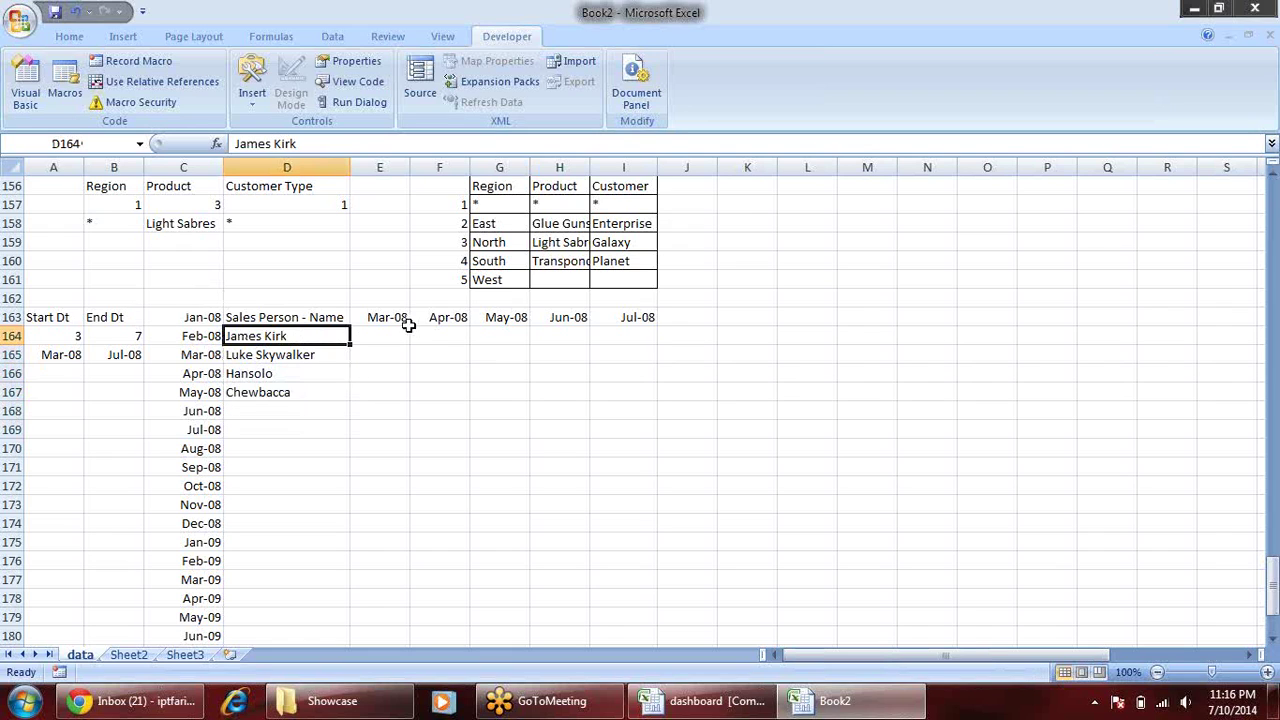
left_click(404, 333)
- Review the Jan-08 sales values in E149:E152 and the header E149
left_click(390, 316)
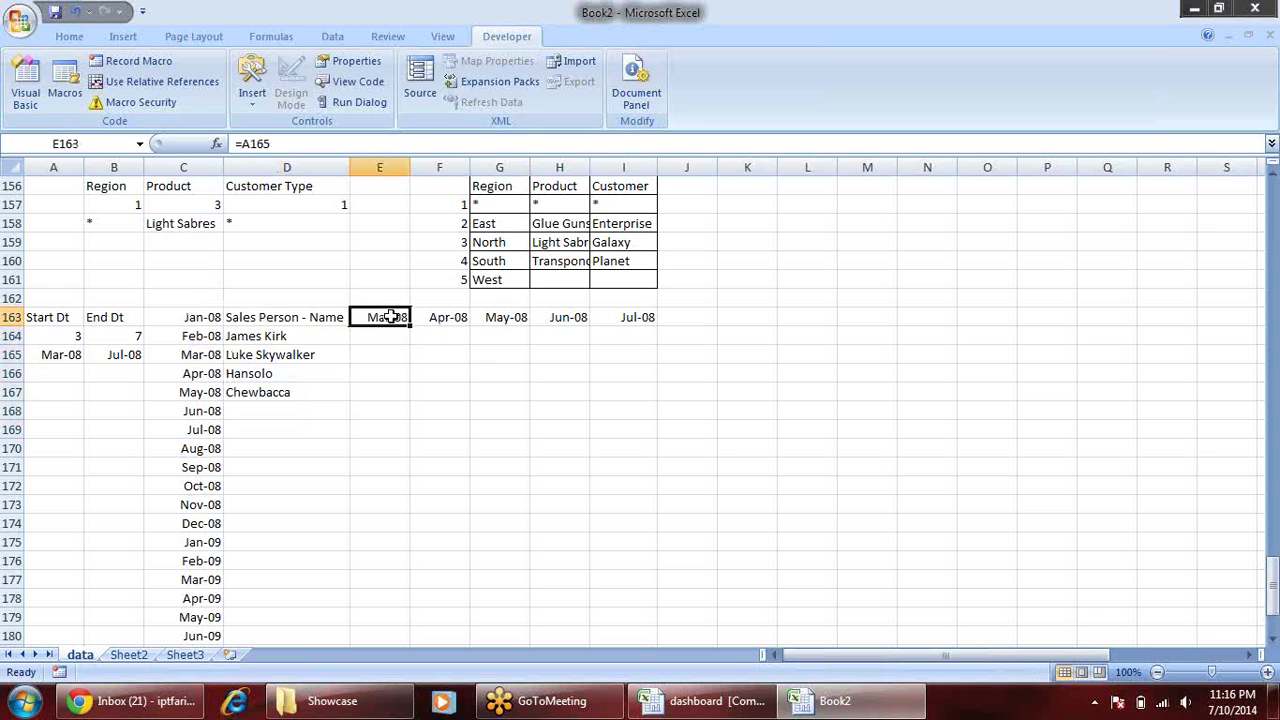
scroll(414, 340, "up", 1)
scroll(394, 338, "up", 4)
scroll(400, 320, "down", 1)
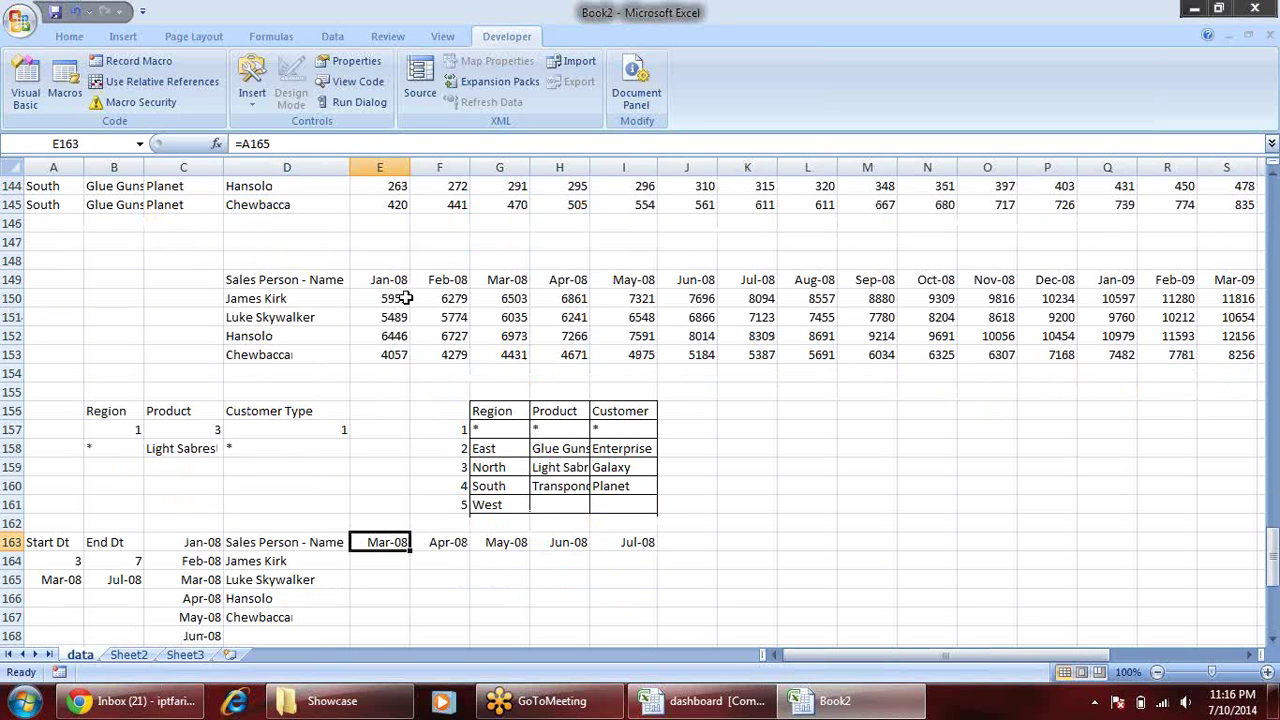
left_click_drag(397, 281, 404, 342)
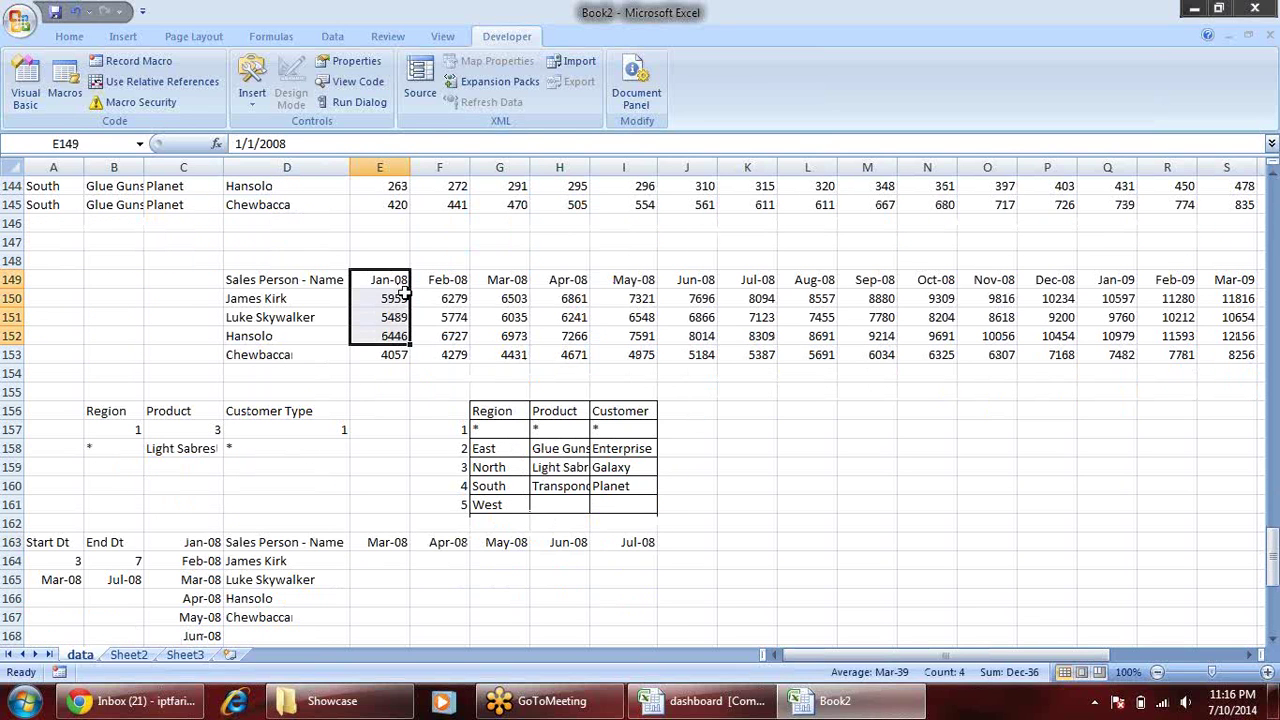
left_click(400, 298)
left_click(400, 281)
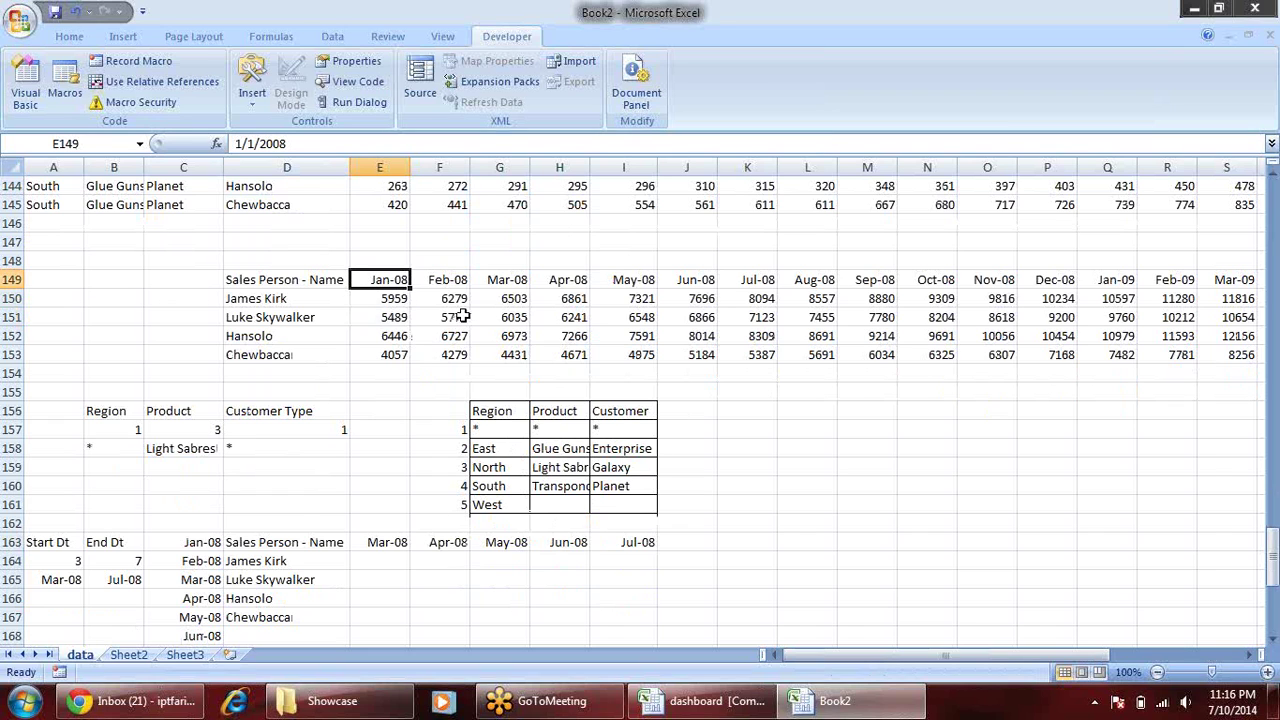
scroll(459, 313, "down", 1)
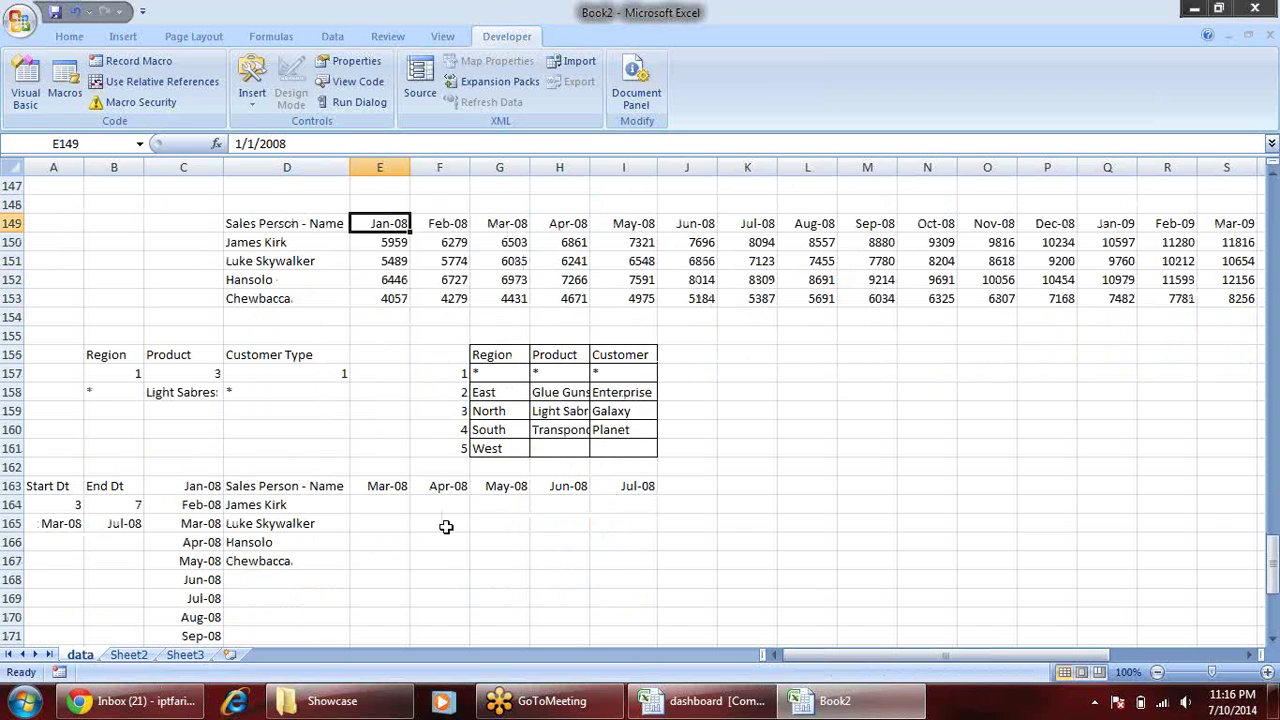
- Enter =INDEX(E149:AB149,E163) in E164
left_click(372, 503)
type("=")
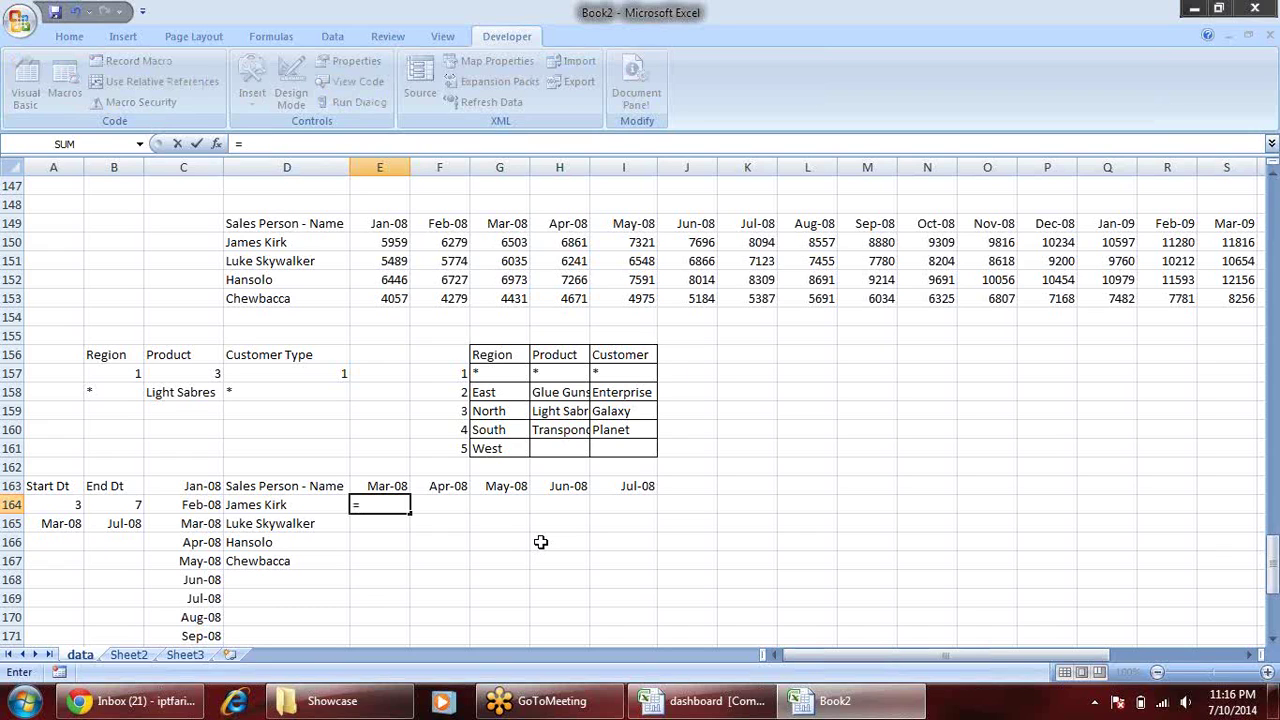
type("ind")
key("Tab")
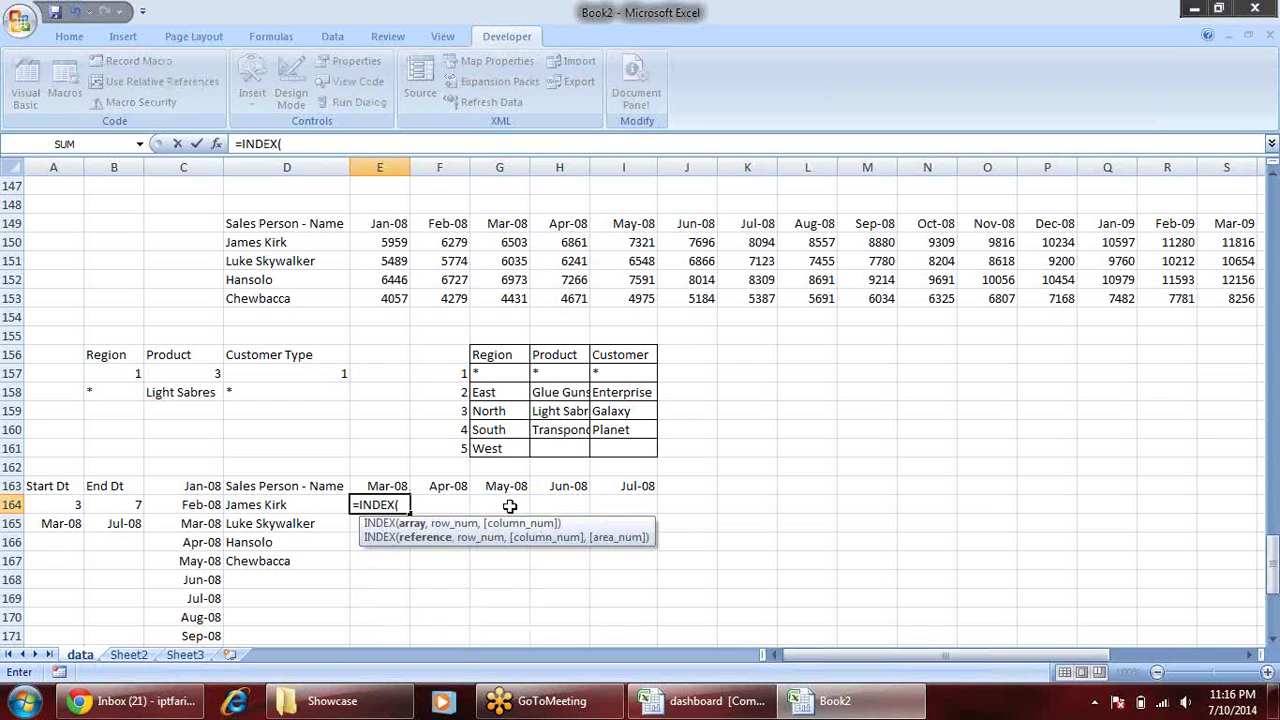
left_click(397, 241)
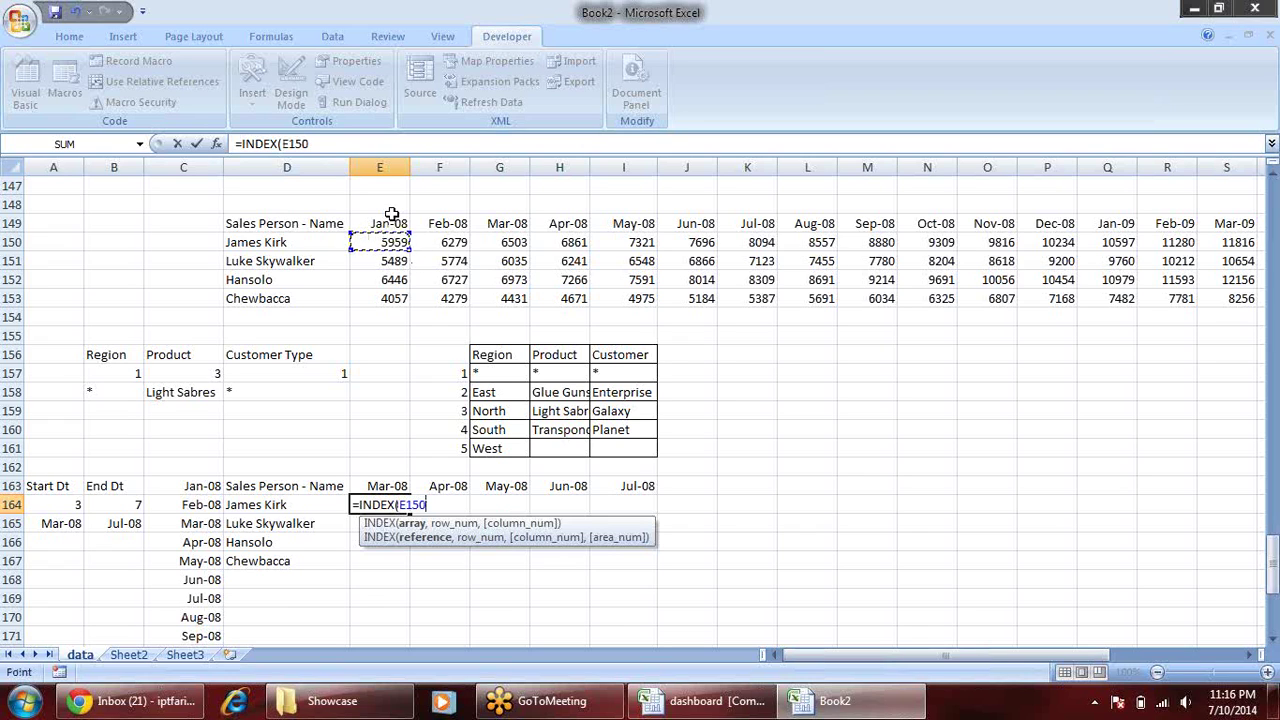
left_click(391, 216)
key("ctrl+shift+Right")
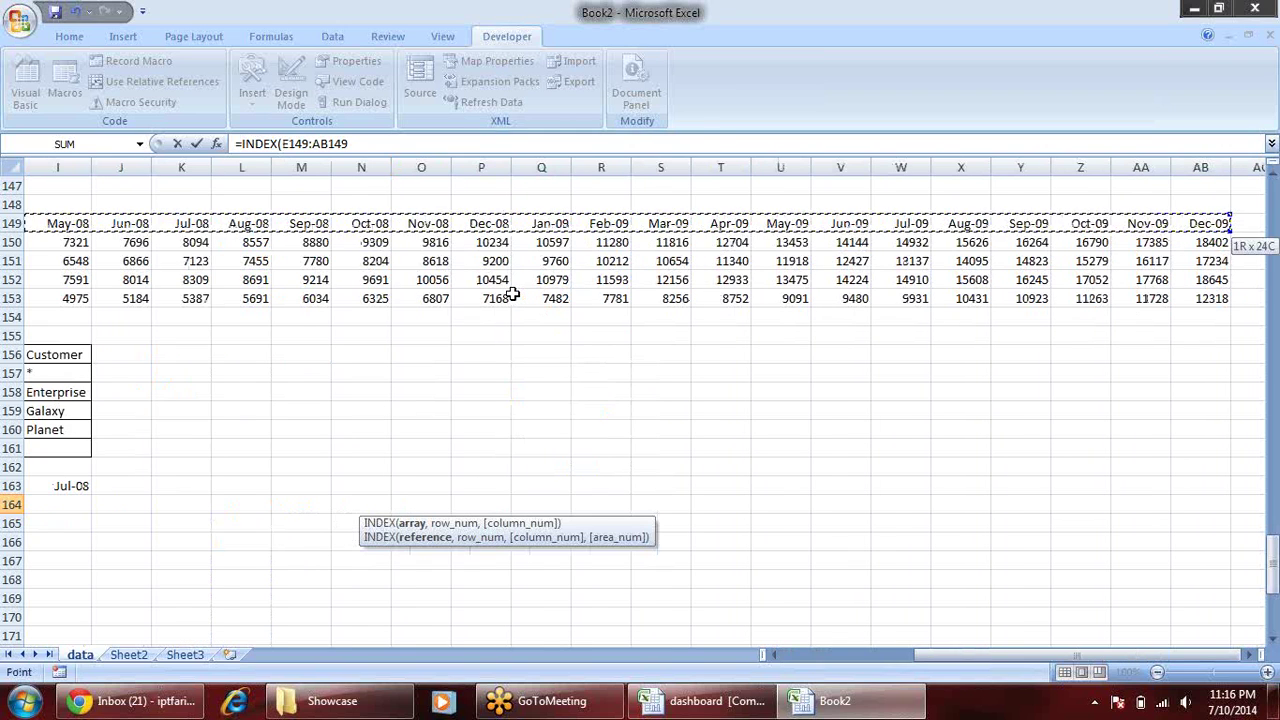
type(",")
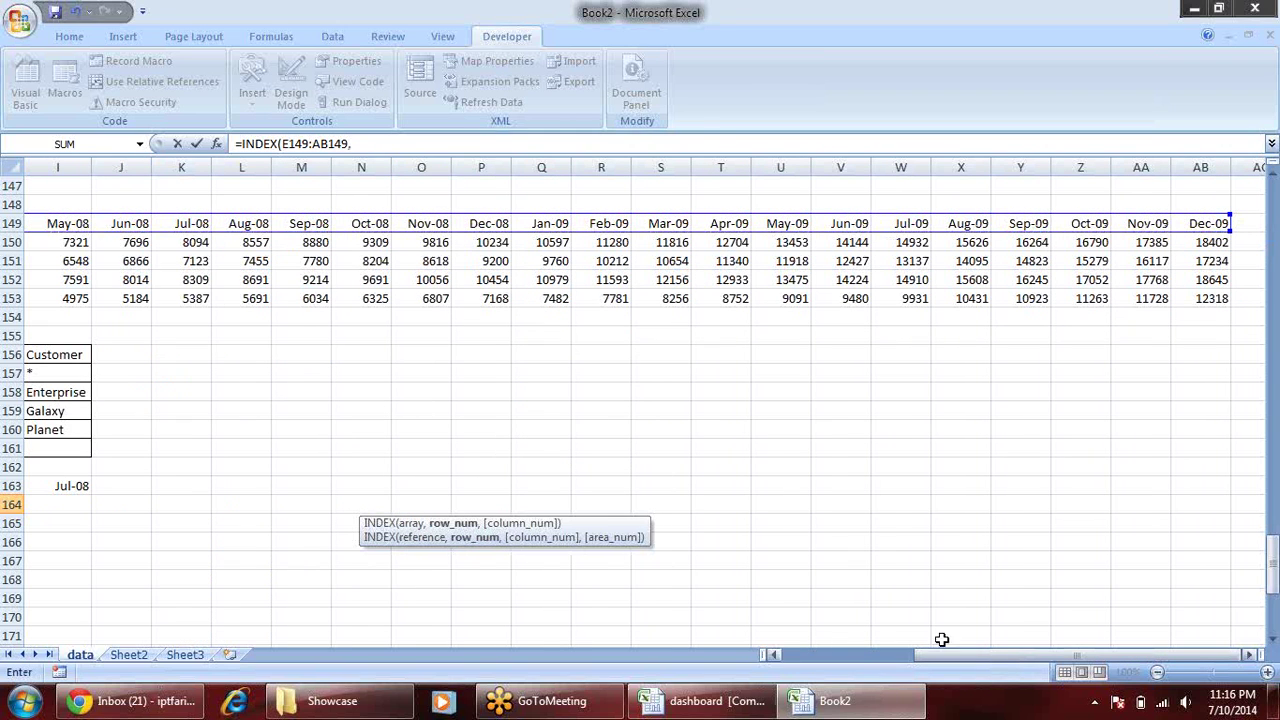
left_click_drag(983, 655, 855, 655)
left_click(374, 486)
type(")")
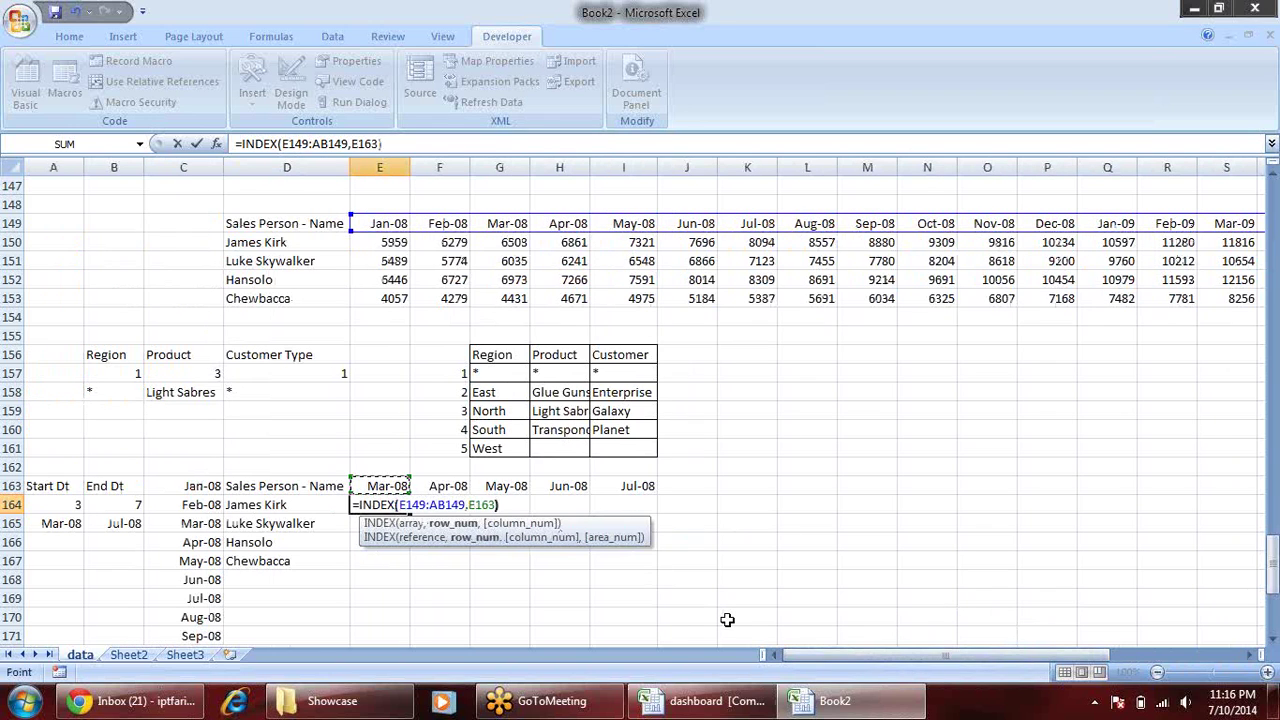
key("Return")
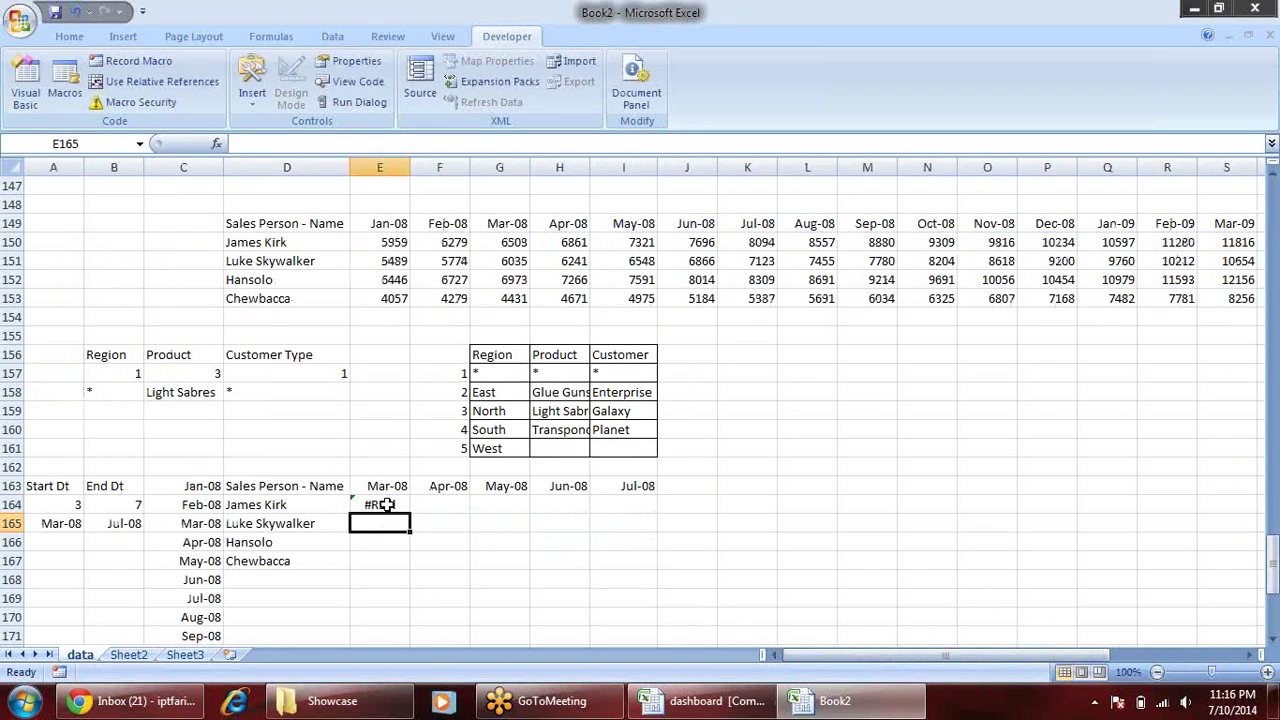
- Reopen E164's INDEX formula to revise its E149:AB149 and E163 arguments
left_click(386, 505)
key("F2")
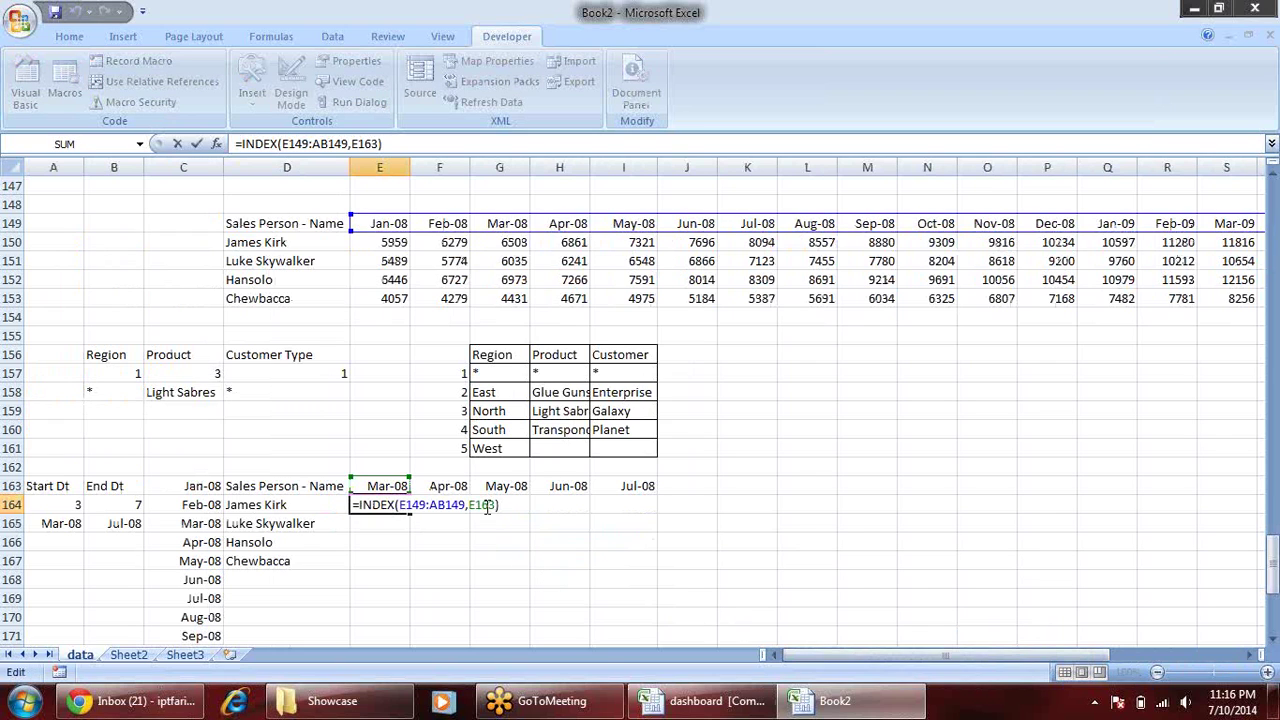
left_click(453, 504)
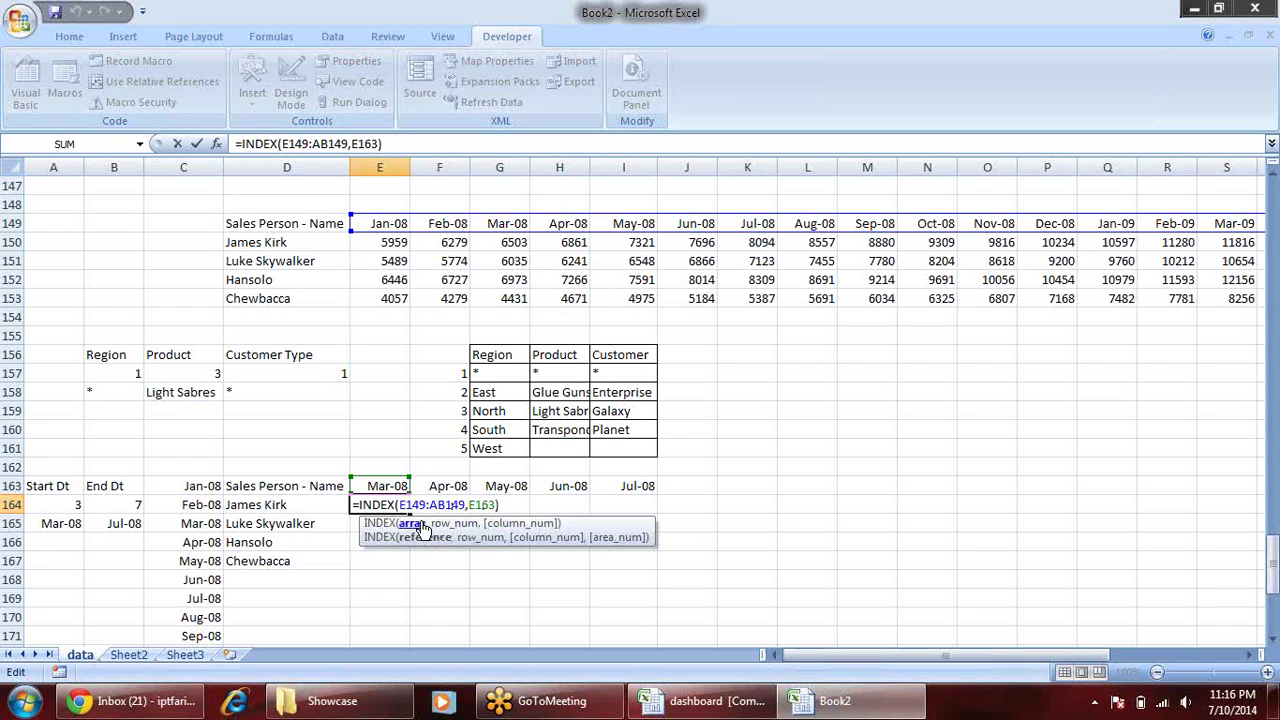
left_click(421, 524)
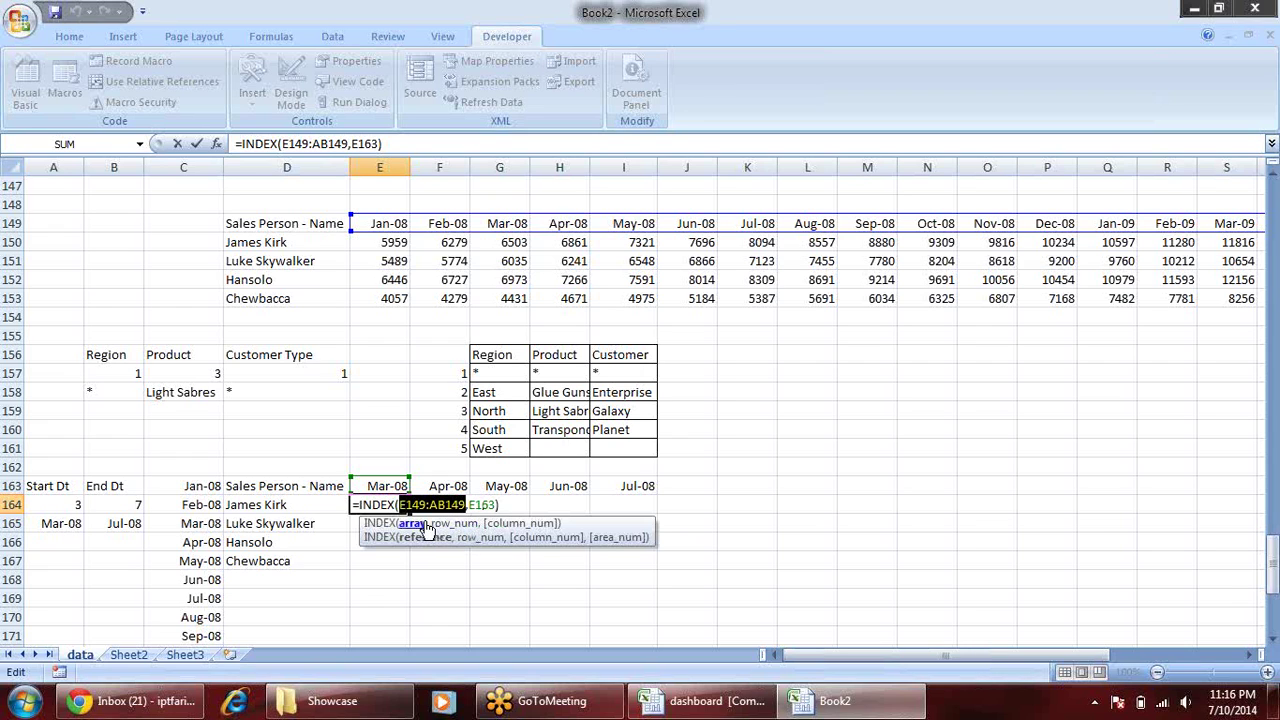
left_click(485, 506)
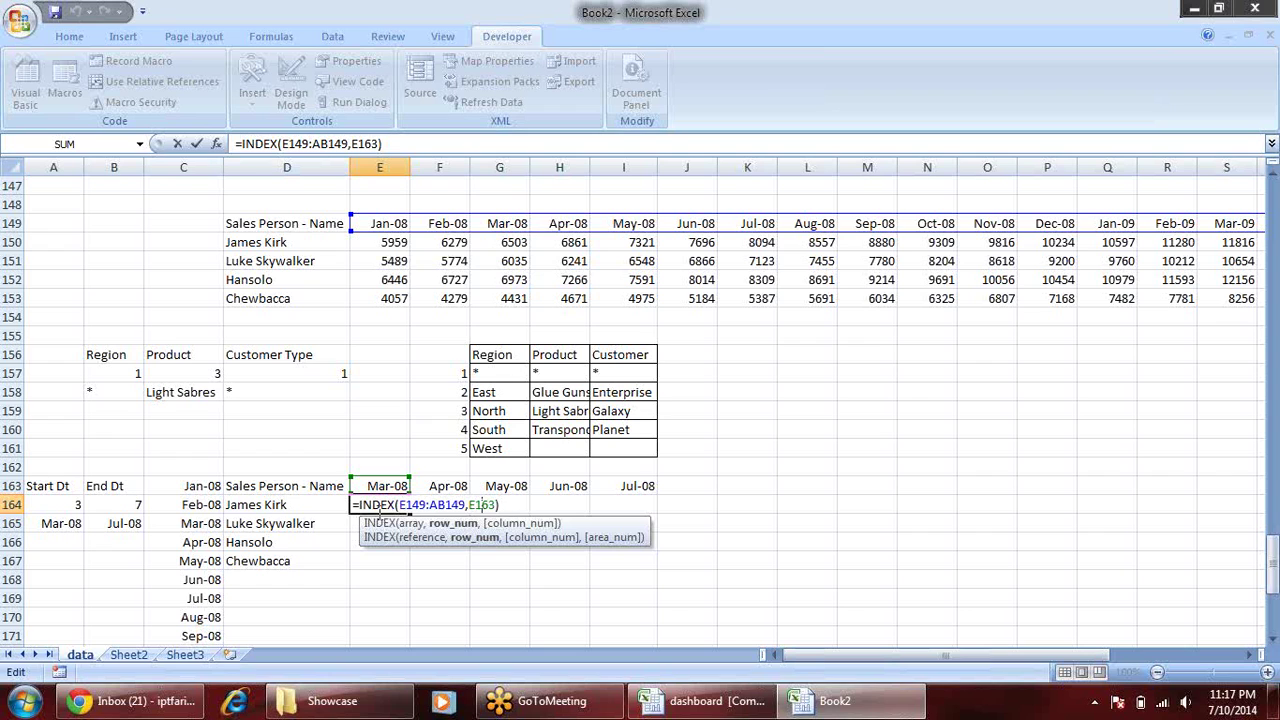
- Replace INDEX with MATCH in E164, looking up within the absolute month row $E$149:$AB$149
left_click(397, 505)
key("BackSpace")
key("BackSpace")
key("BackSpace")
key("BackSpace")
key("BackSpace")
type("MATCH")
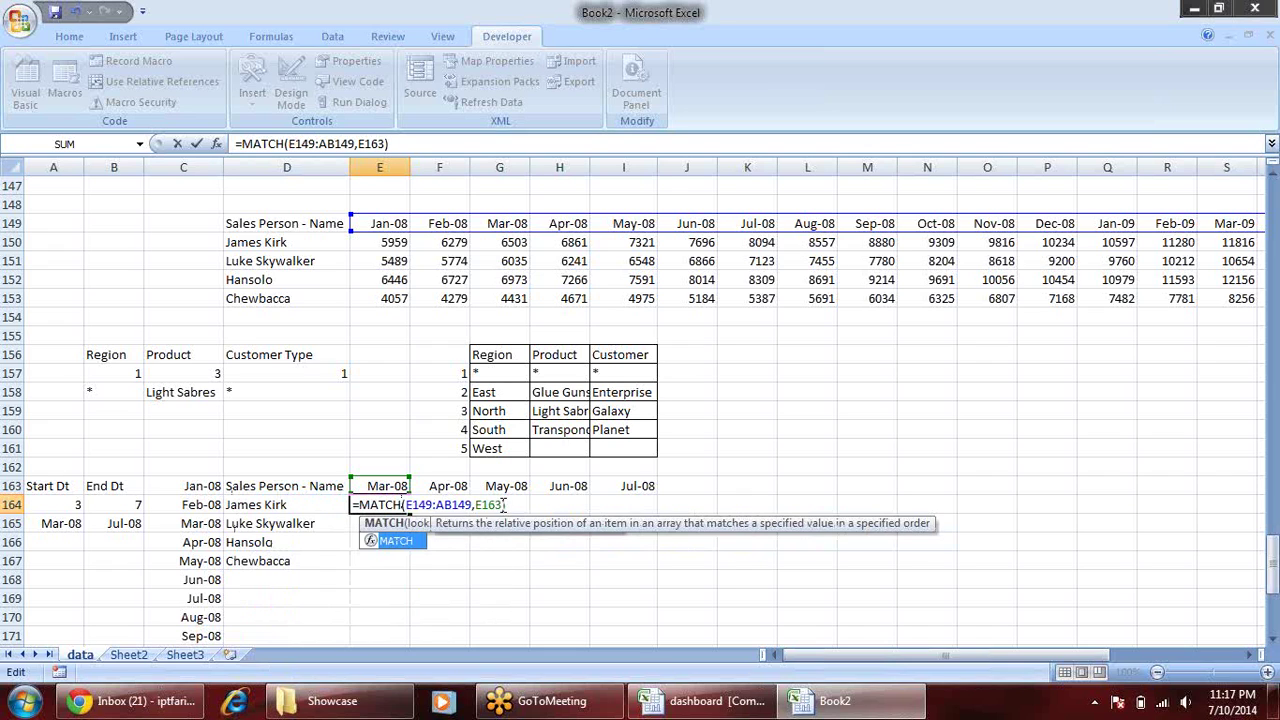
left_click_drag(506, 504, 405, 505)
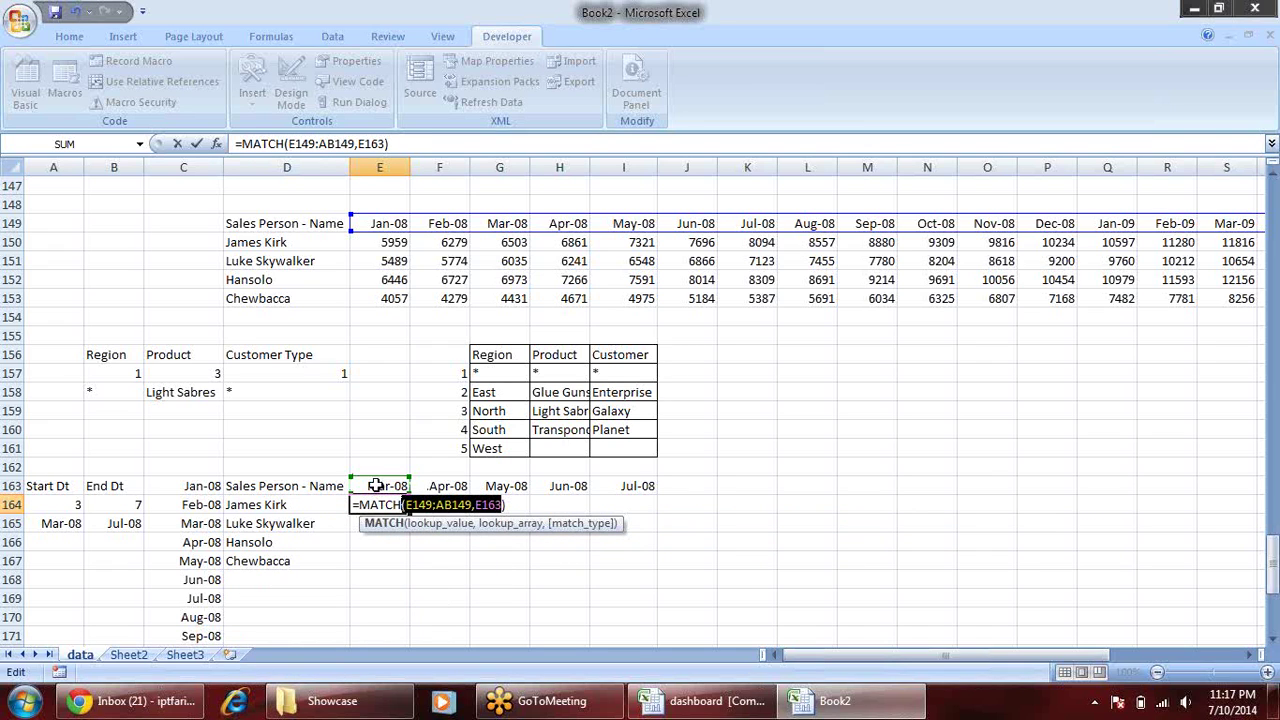
key("BackSpace")
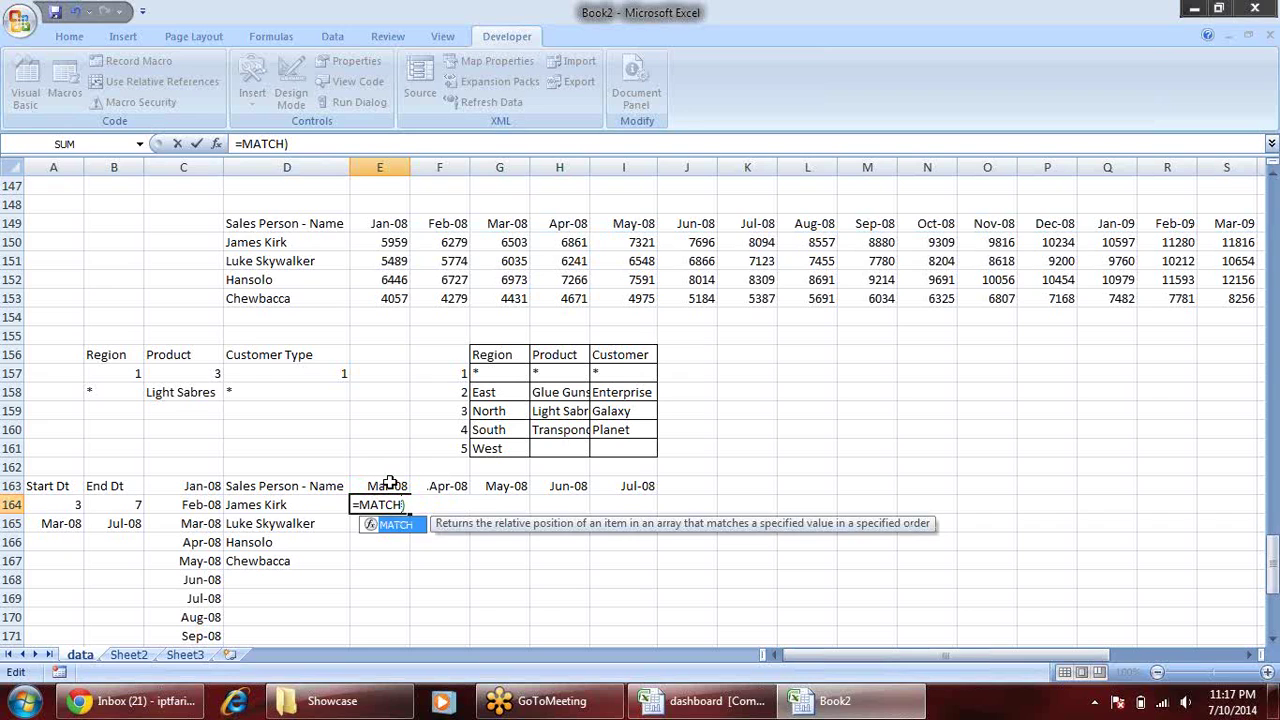
key("BackSpace")
type("(")
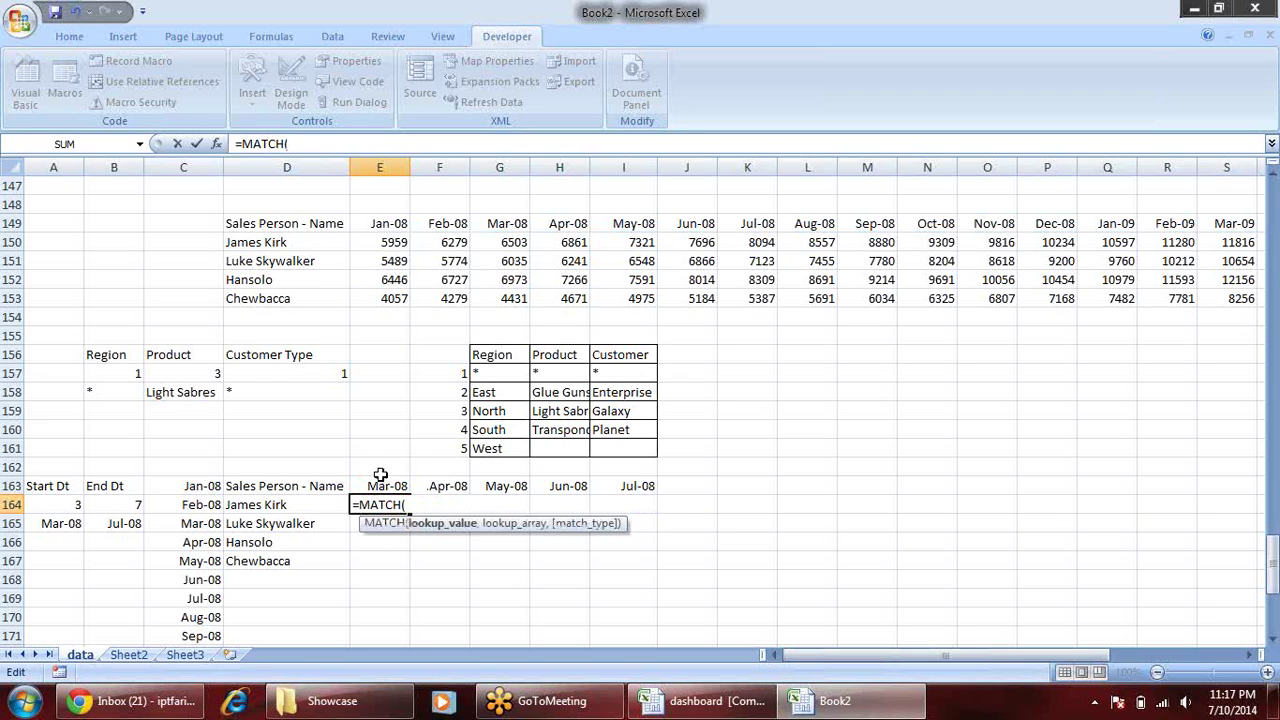
left_click(388, 485)
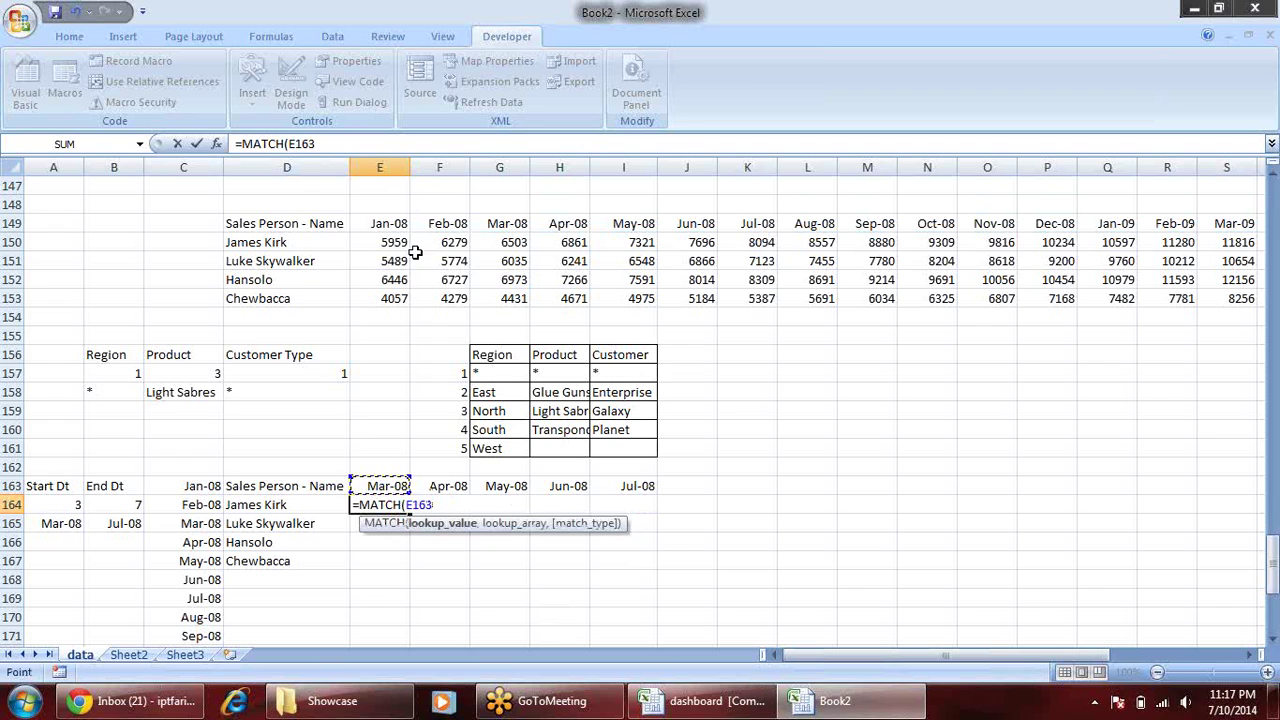
key("F4")
key("F4")
left_click(401, 224)
key("ctrl+shift+Right")
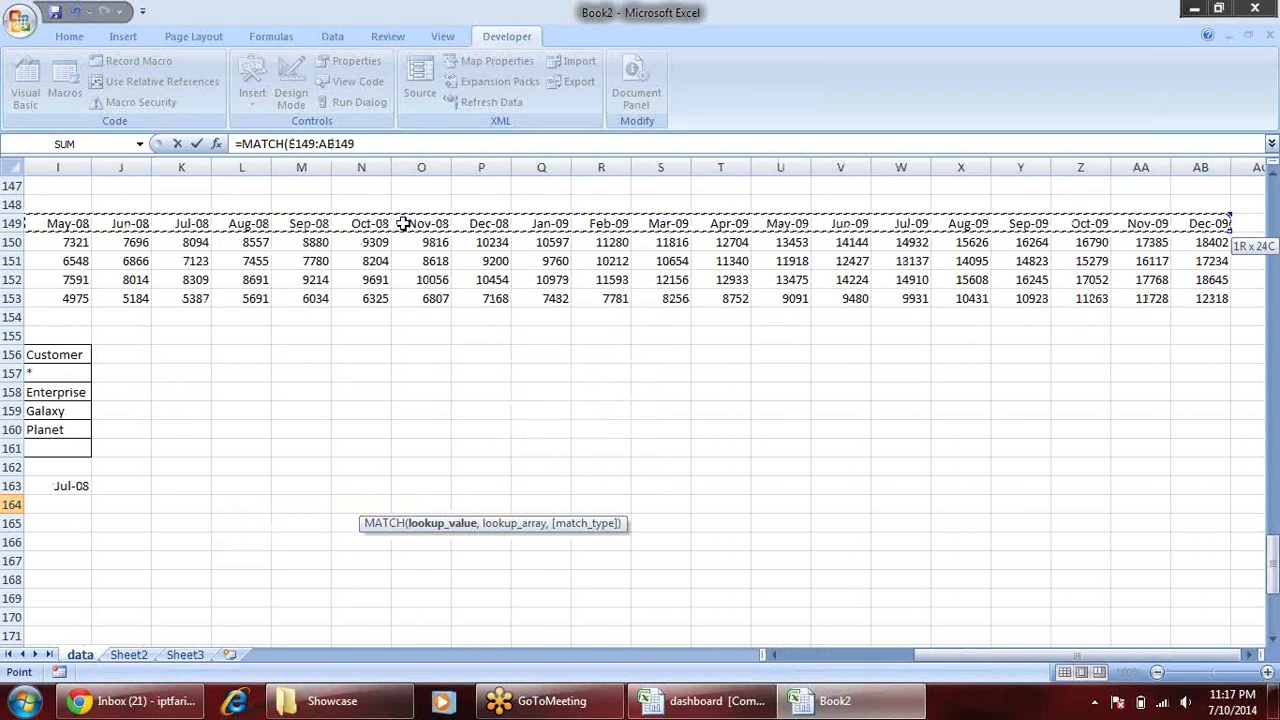
key("F4")
type(",0")
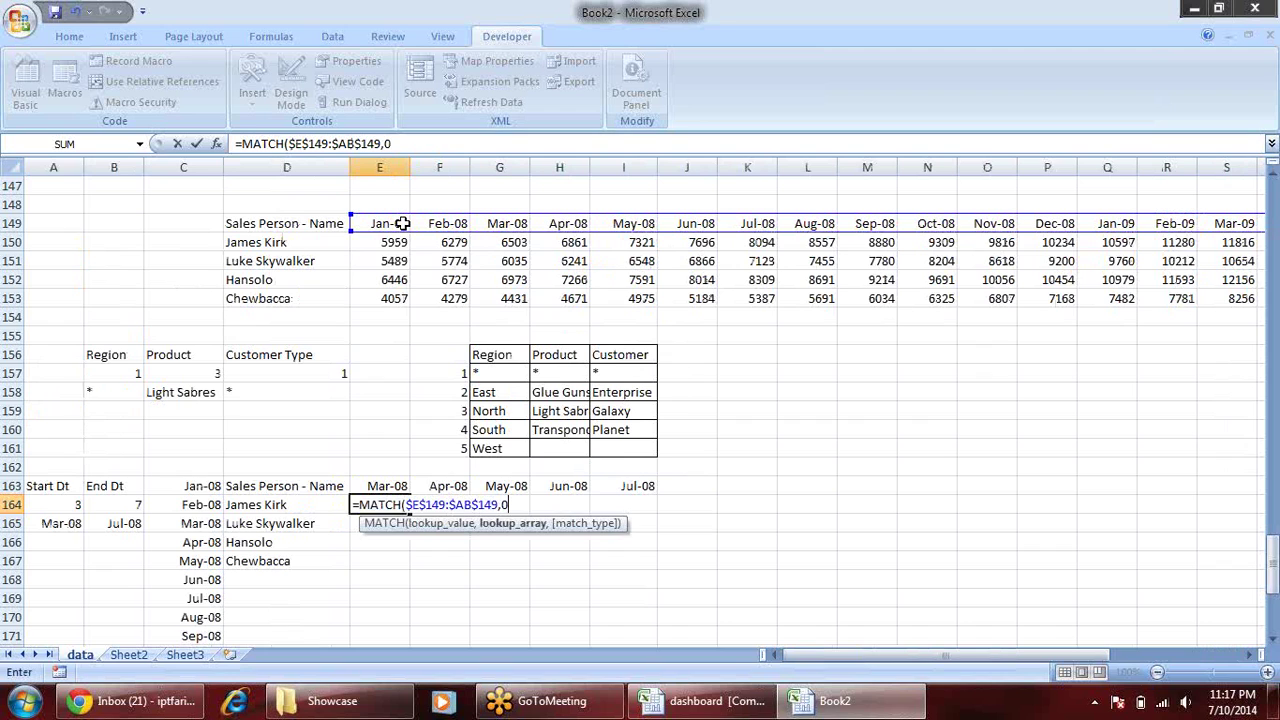
type(")")
key("Return")
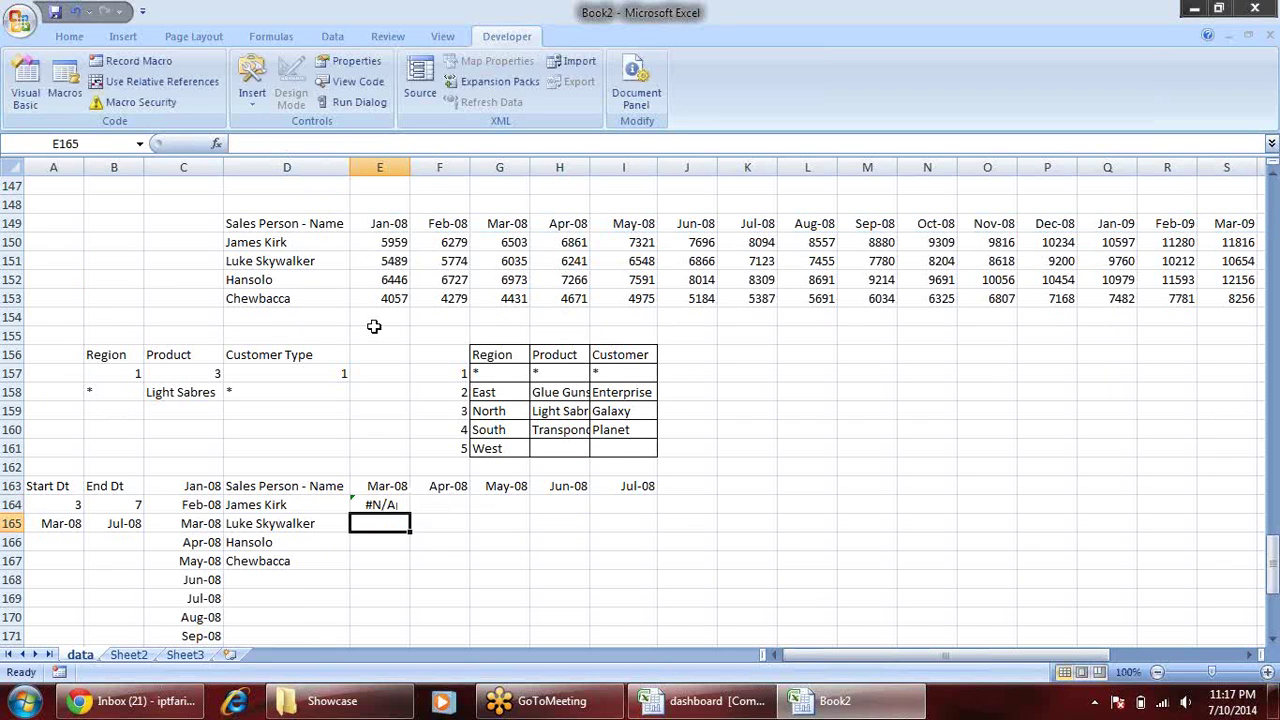
- Fix the #N/A by adding E$163 as MATCH's lookup value, so E164 returns 3
left_click(403, 505)
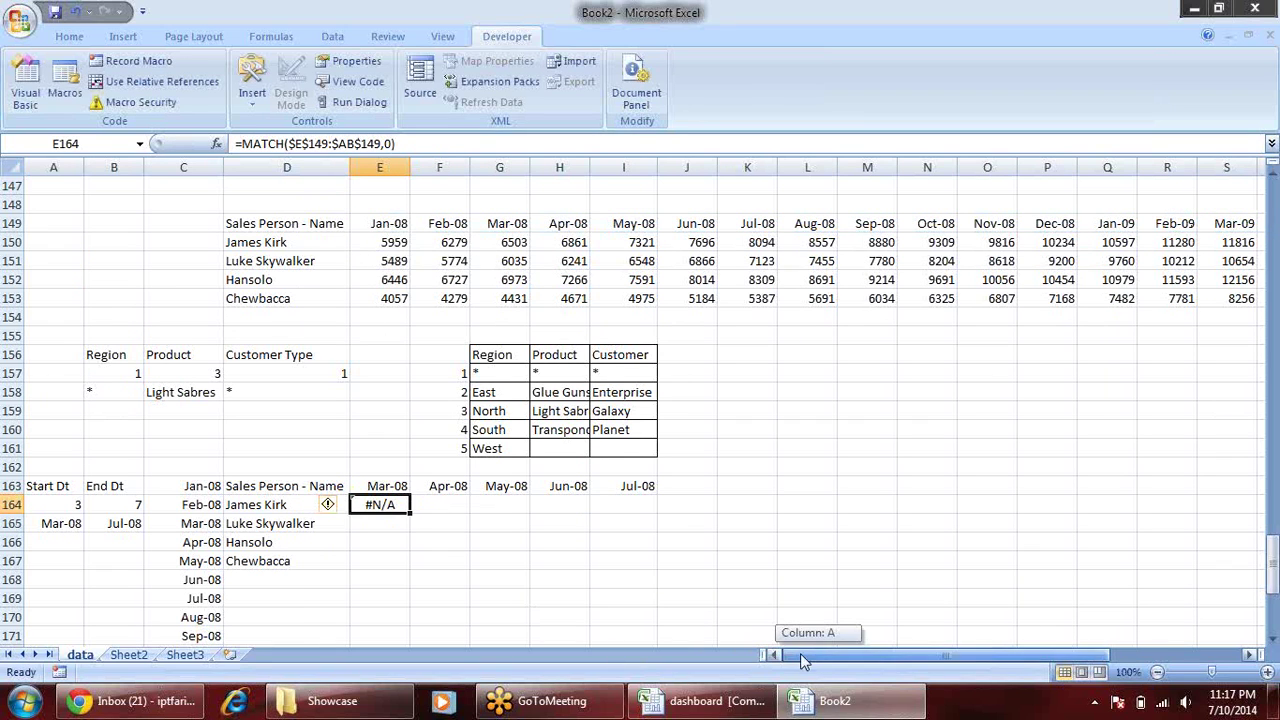
scroll(655, 578, "up", 1)
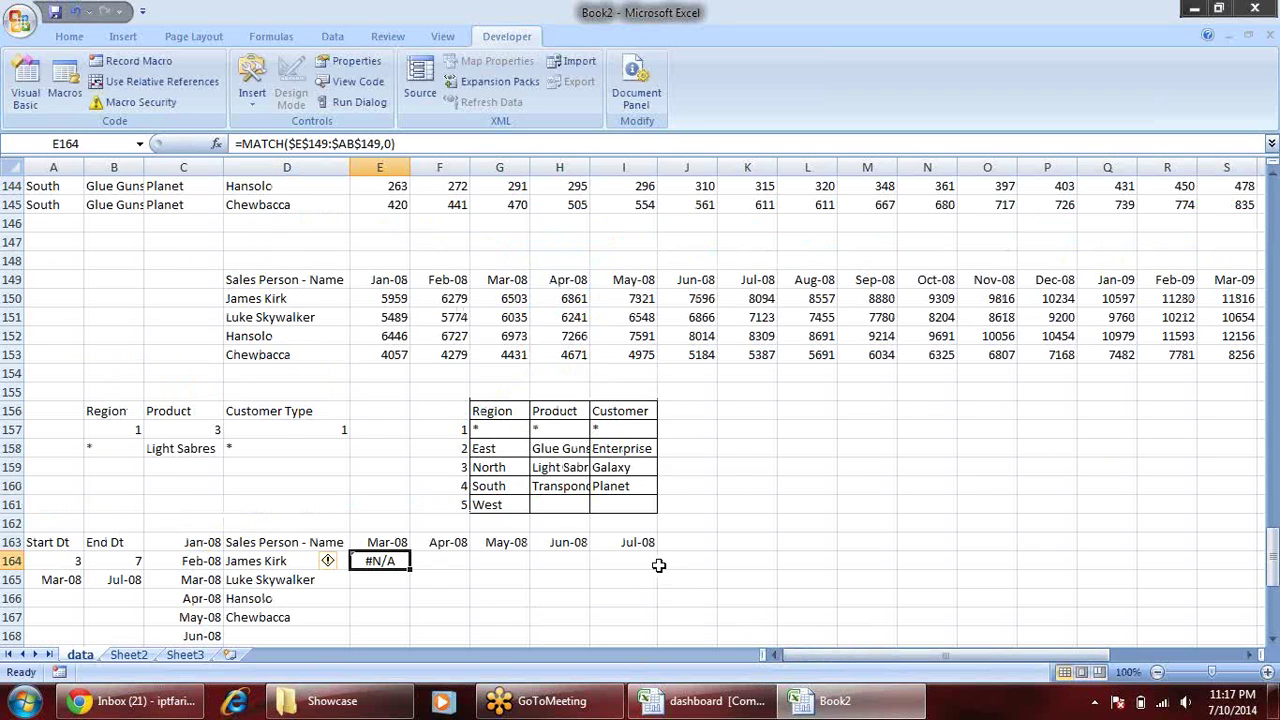
key("F2")
key("Left")
key("Left")
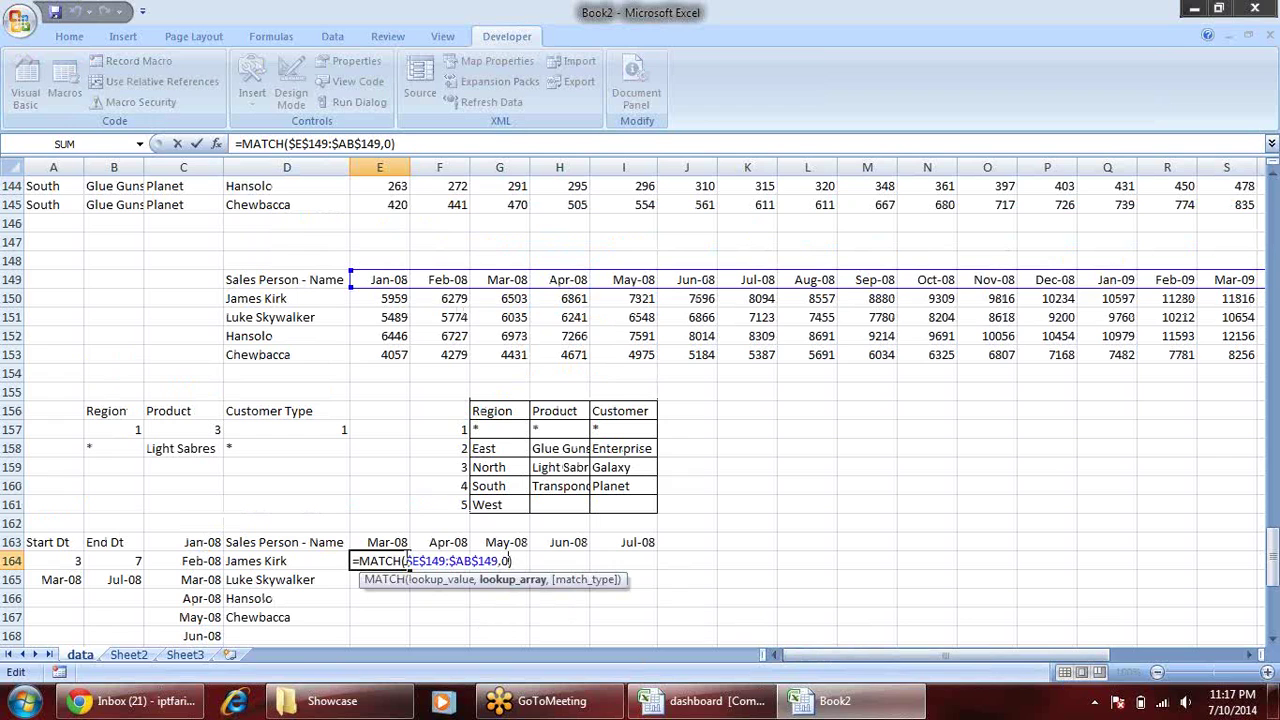
left_click(372, 541)
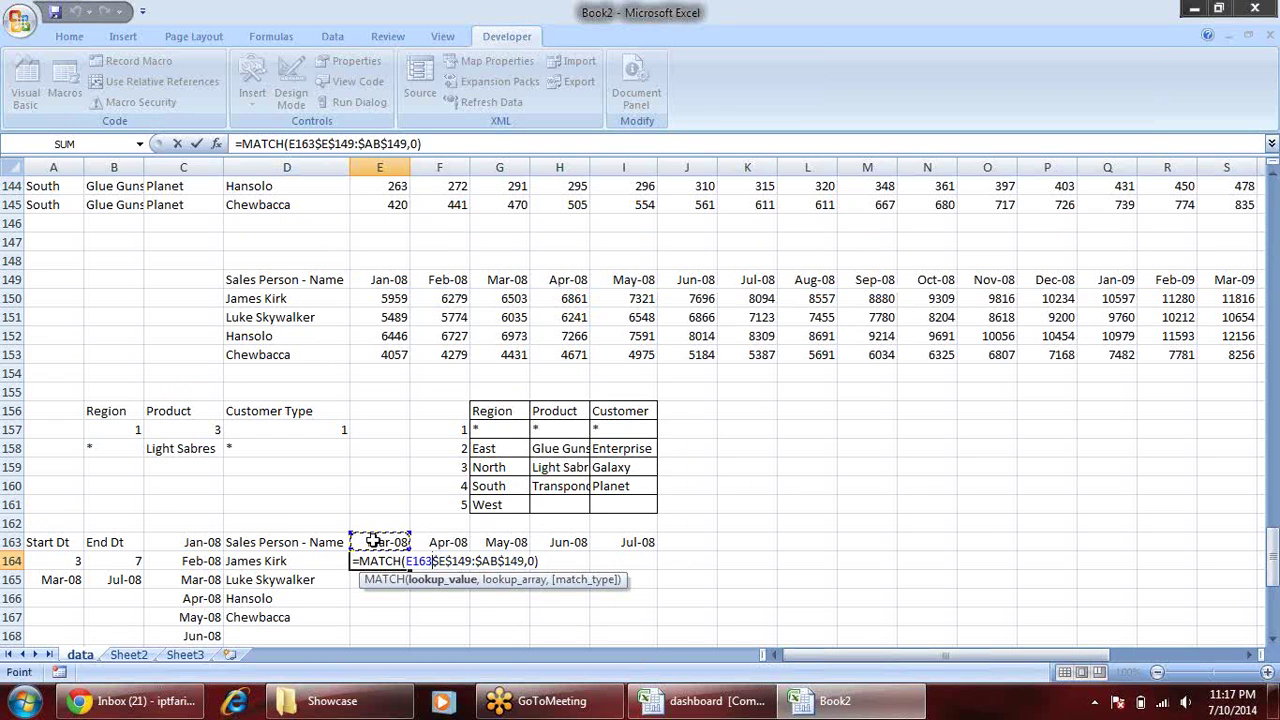
type(",")
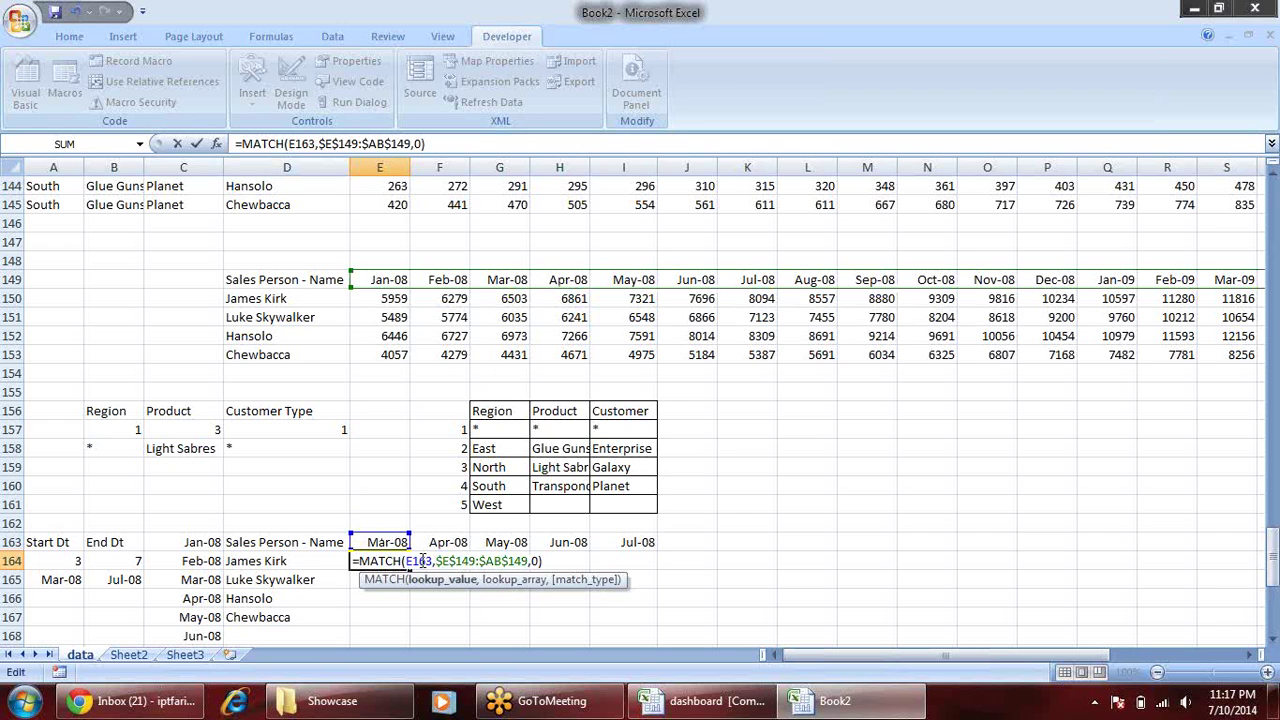
double_click(421, 561)
key("F4")
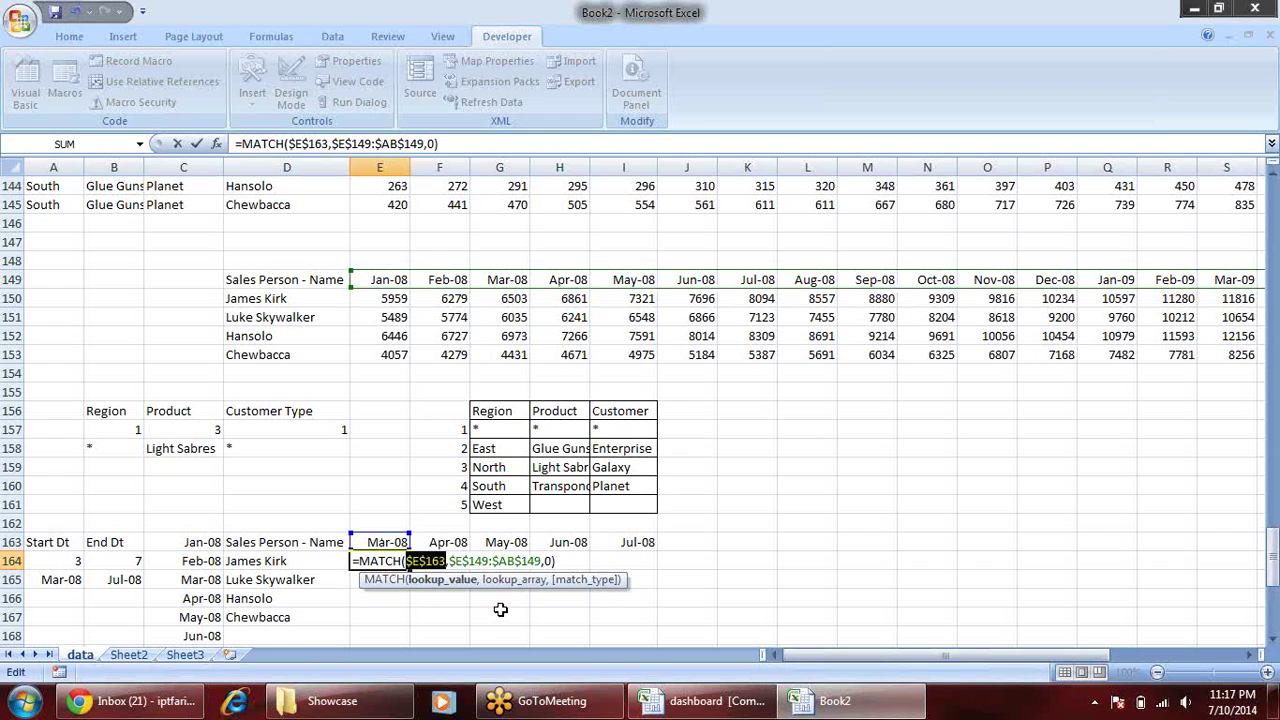
key("F4")
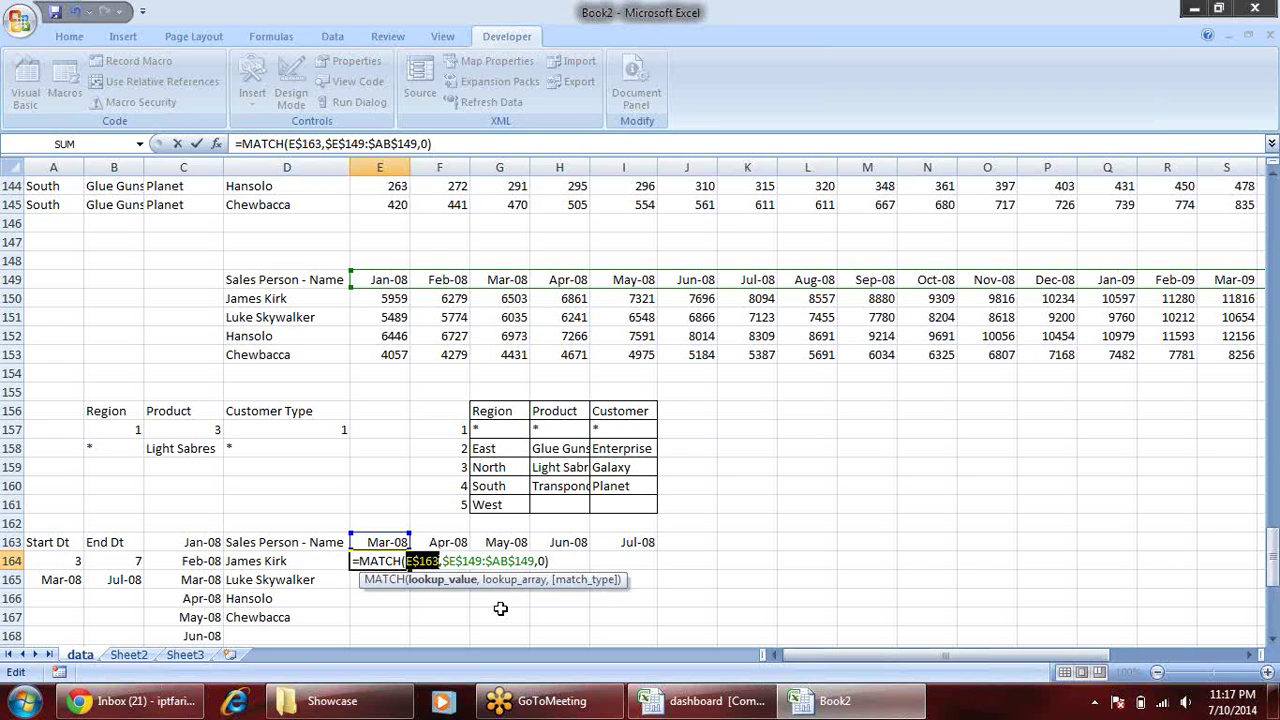
key("Return")
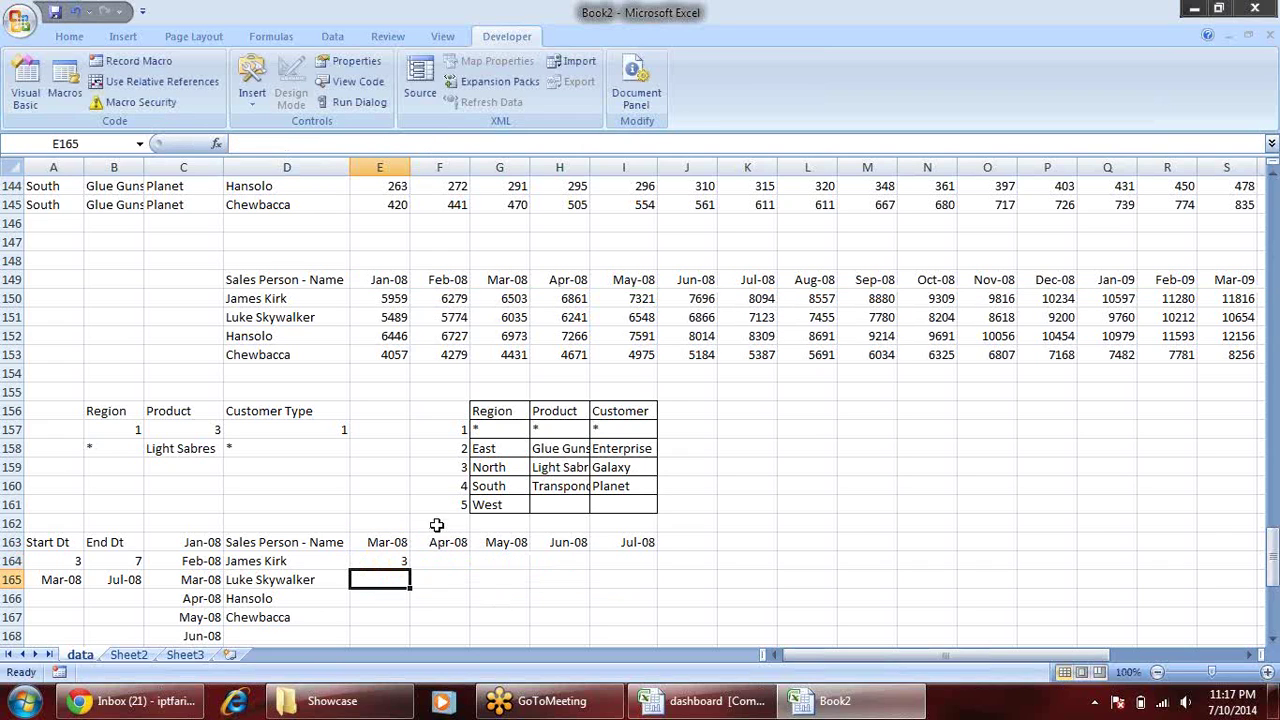
left_click(392, 561)
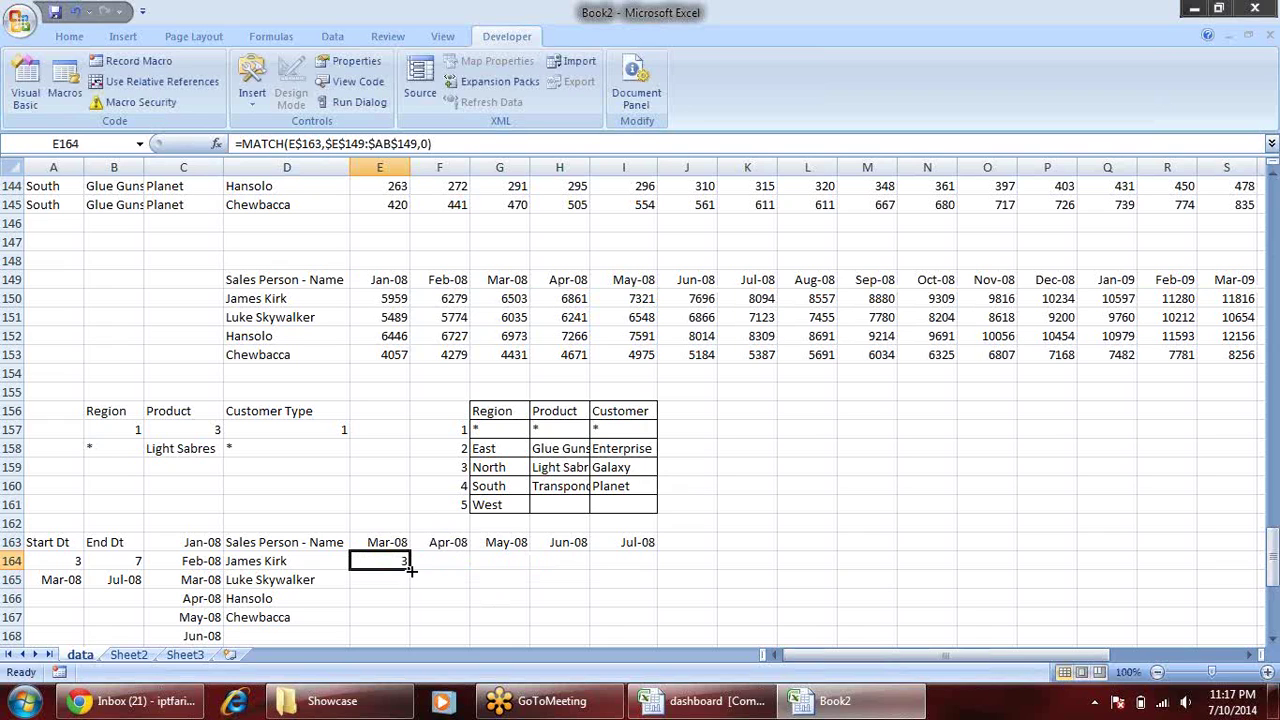
left_click_drag(684, 575, 680, 571)
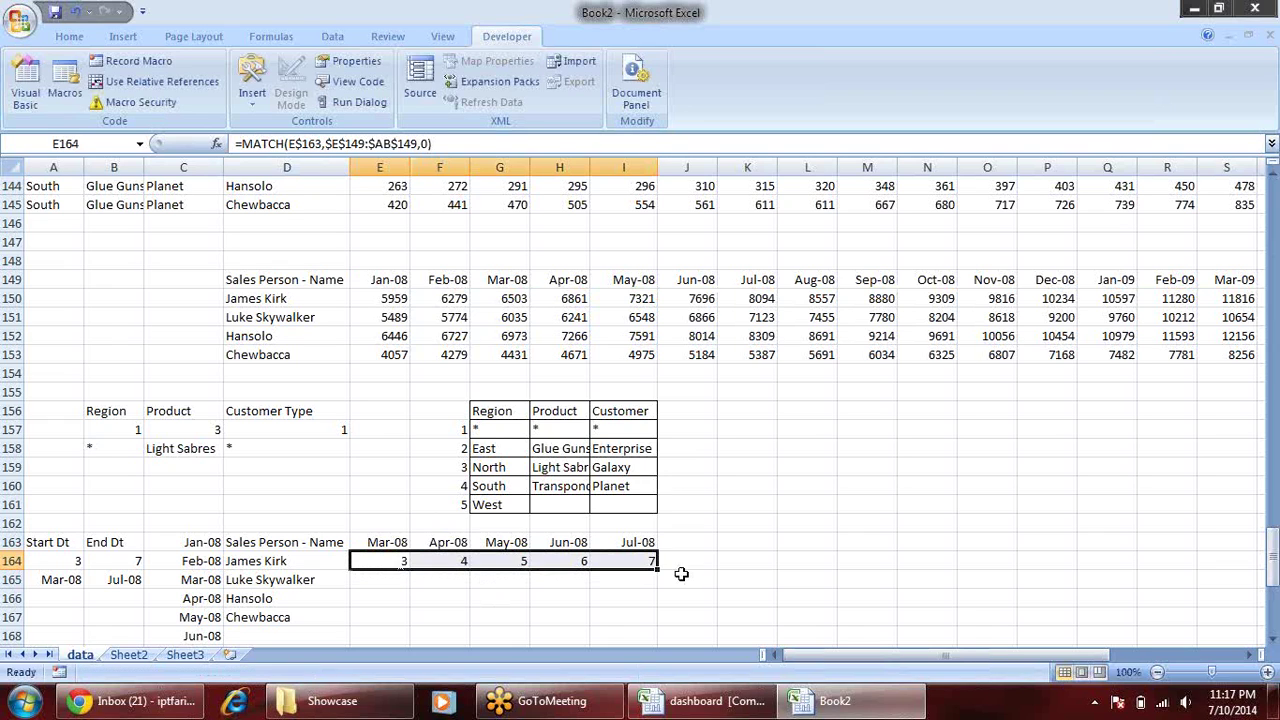
left_click(417, 543)
left_click(402, 562)
left_click(455, 562)
left_click(486, 563)
left_click(389, 565)
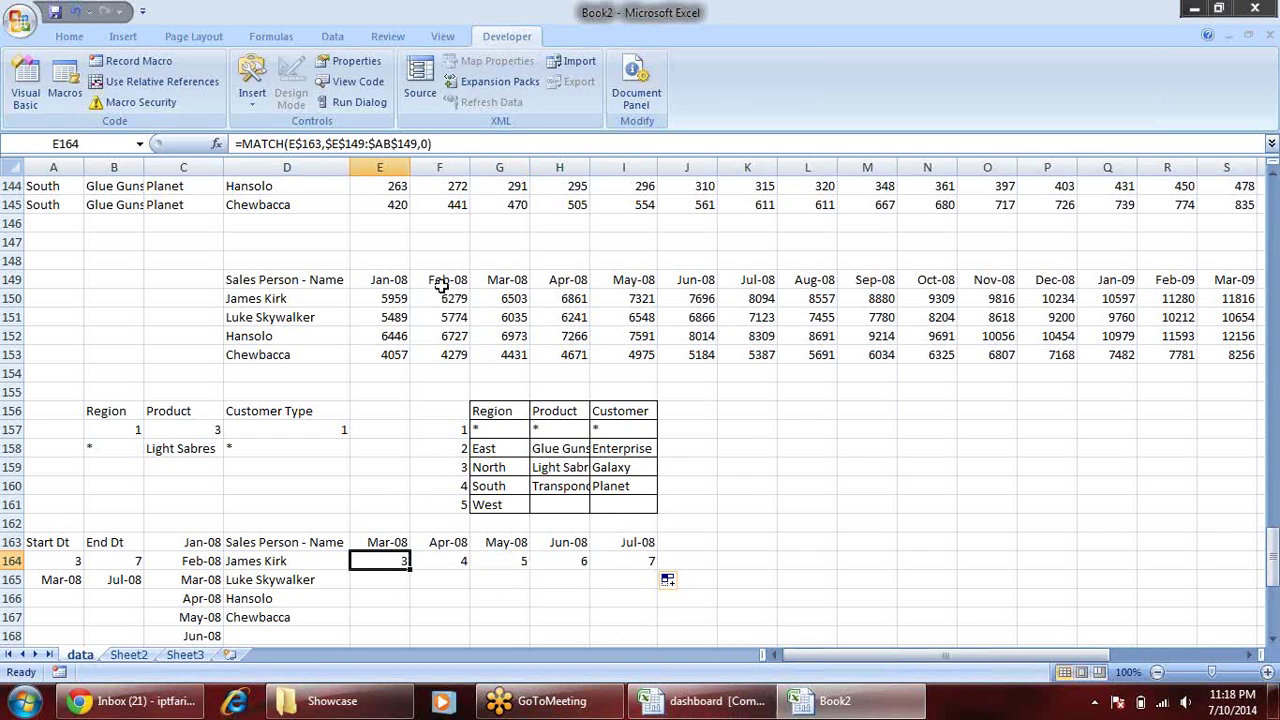
left_click_drag(397, 295, 395, 355)
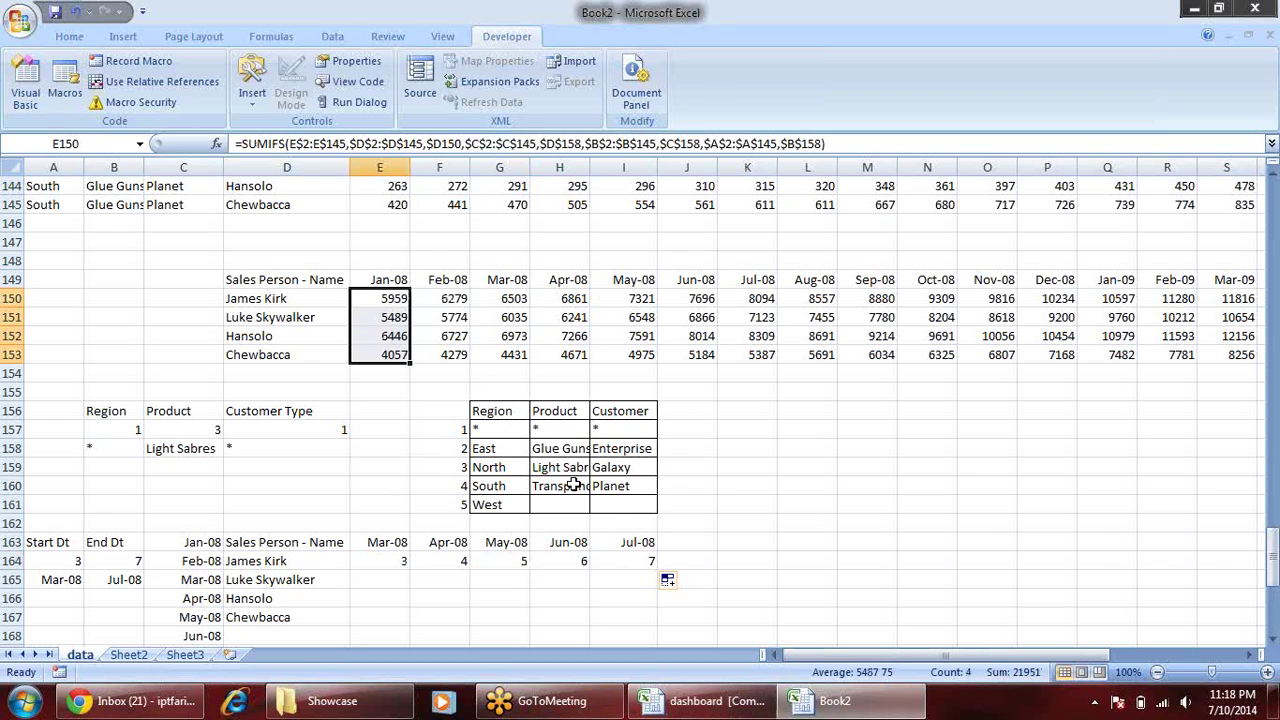
left_click(390, 280)
left_click_drag(399, 299, 447, 333)
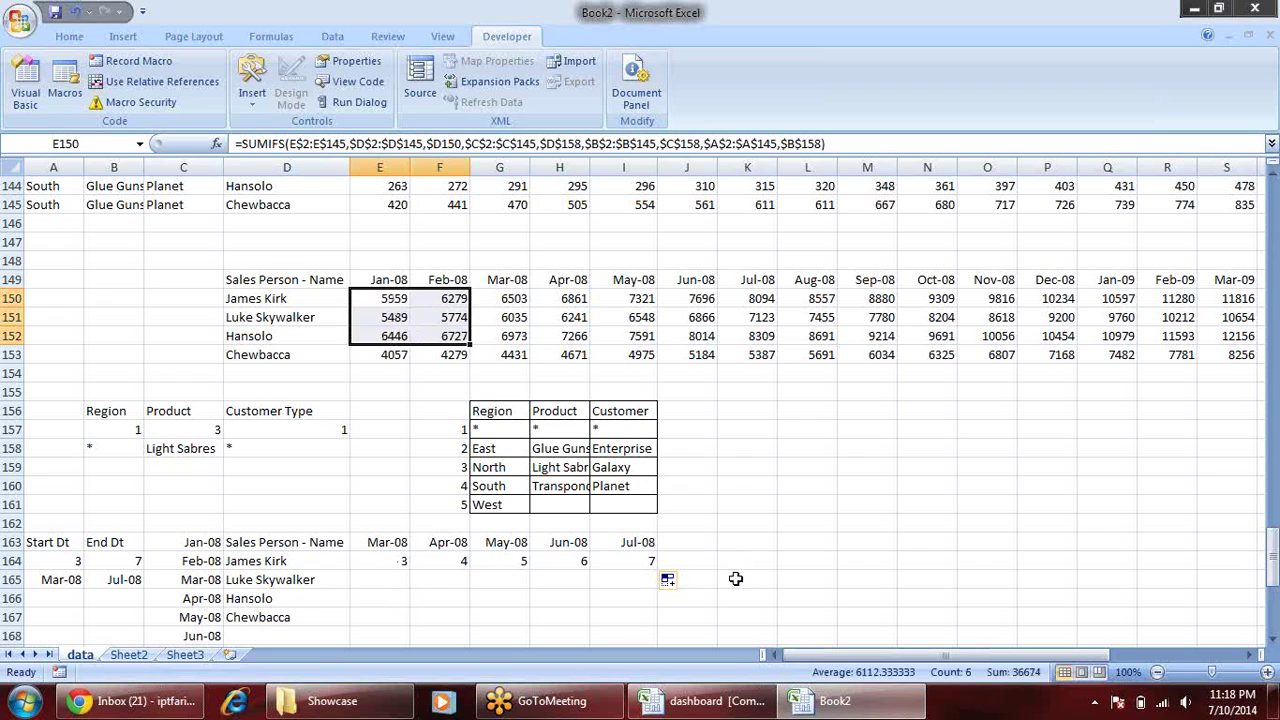
- Enter =OFFSET(D149,1,E164) in J164, returning James Kirk's Mar-08 sales of 6503
left_click(708, 562)
type("=")
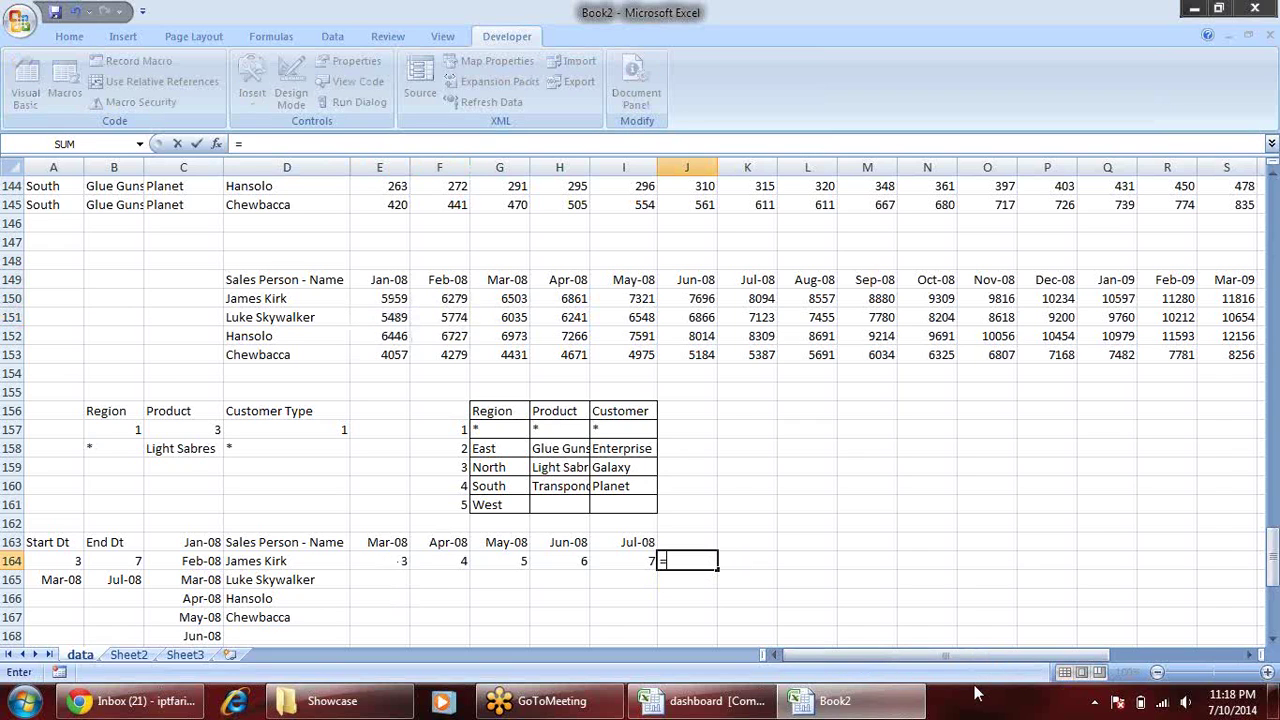
type("of")
key("Tab")
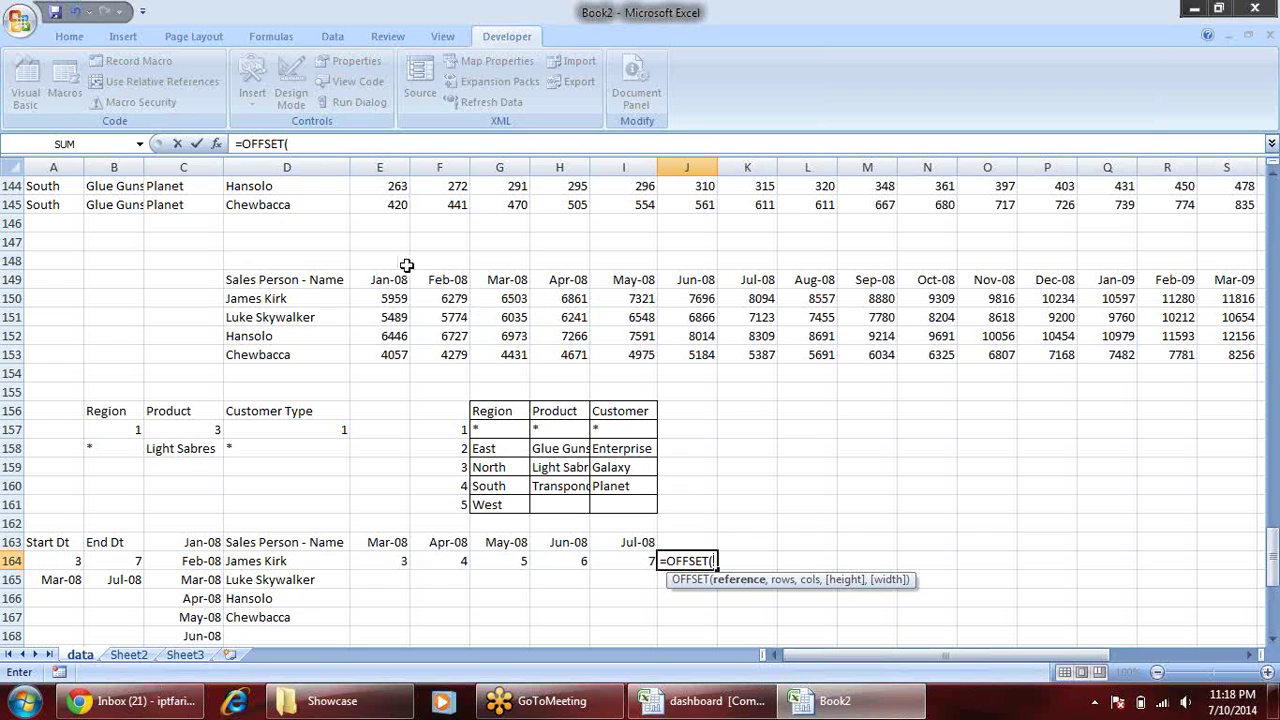
left_click(336, 280)
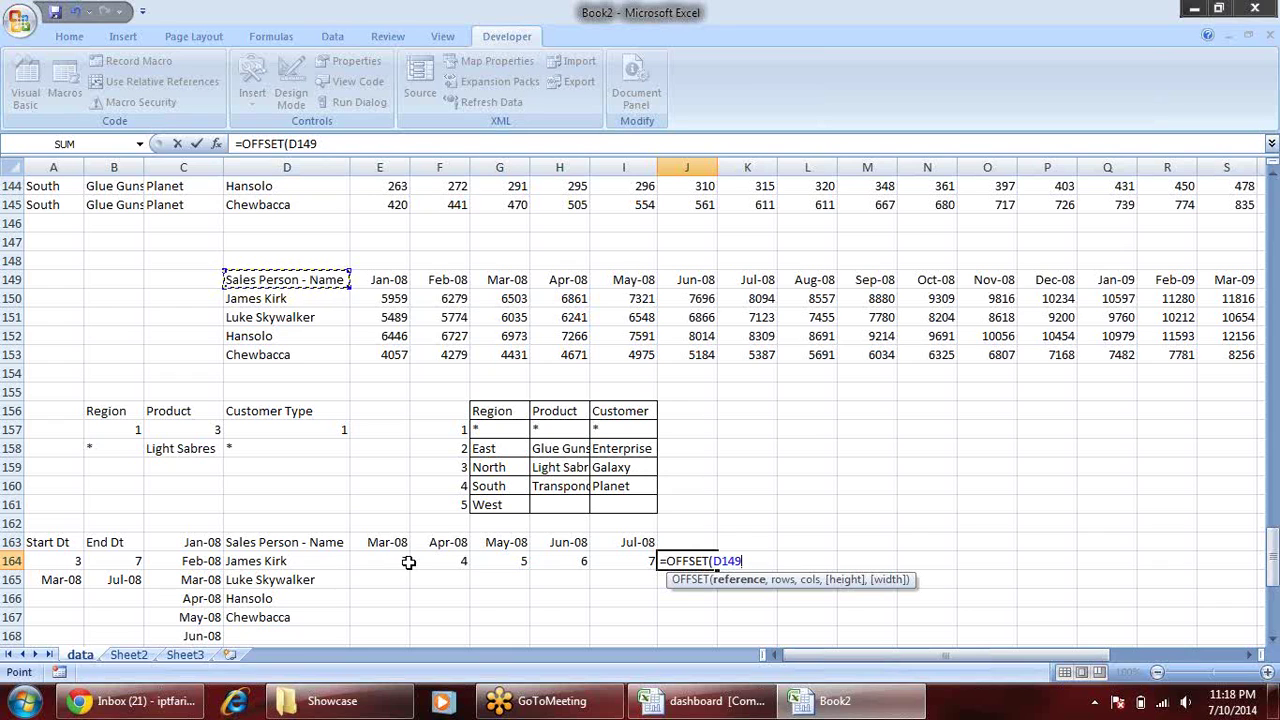
type(",")
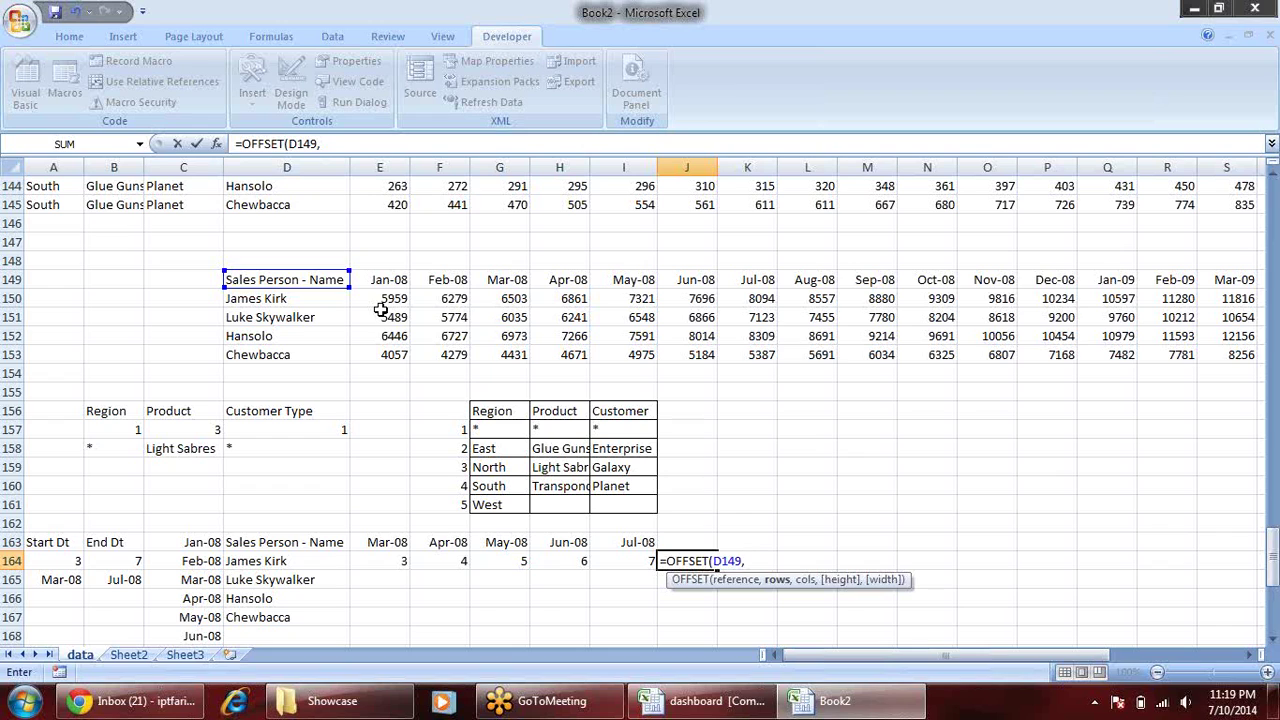
type("1,")
left_click(388, 560)
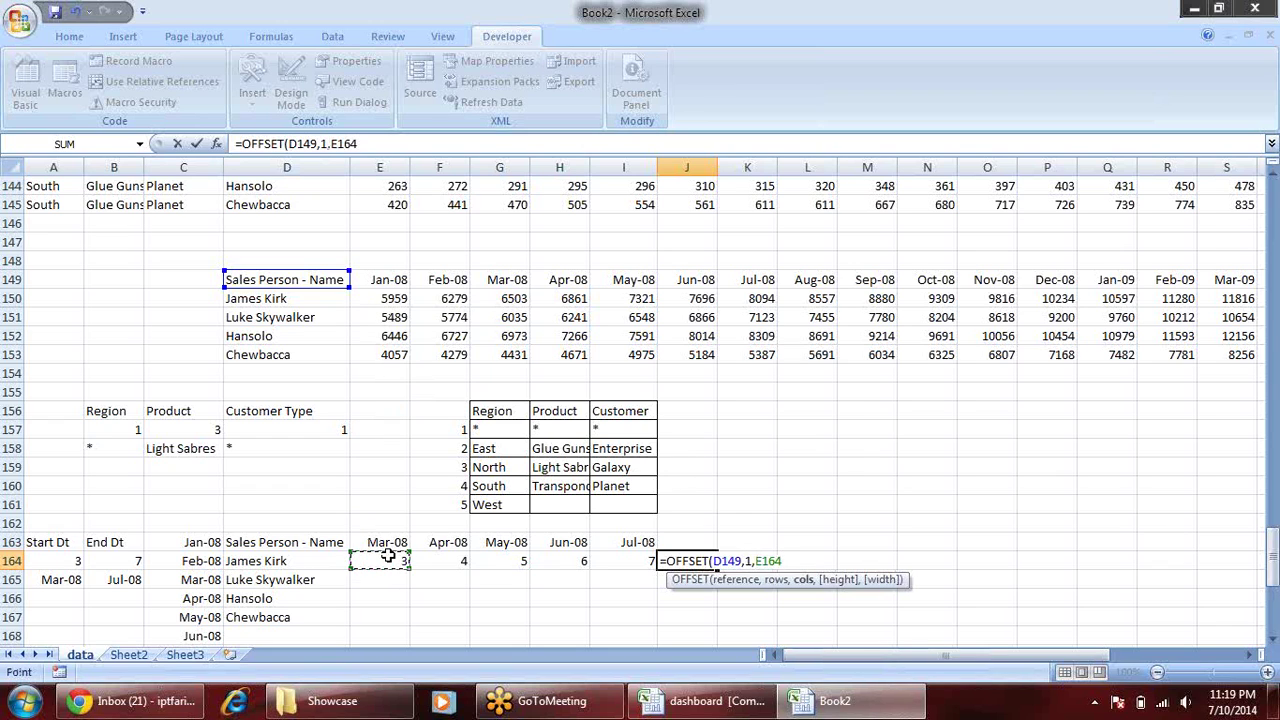
key("Return")
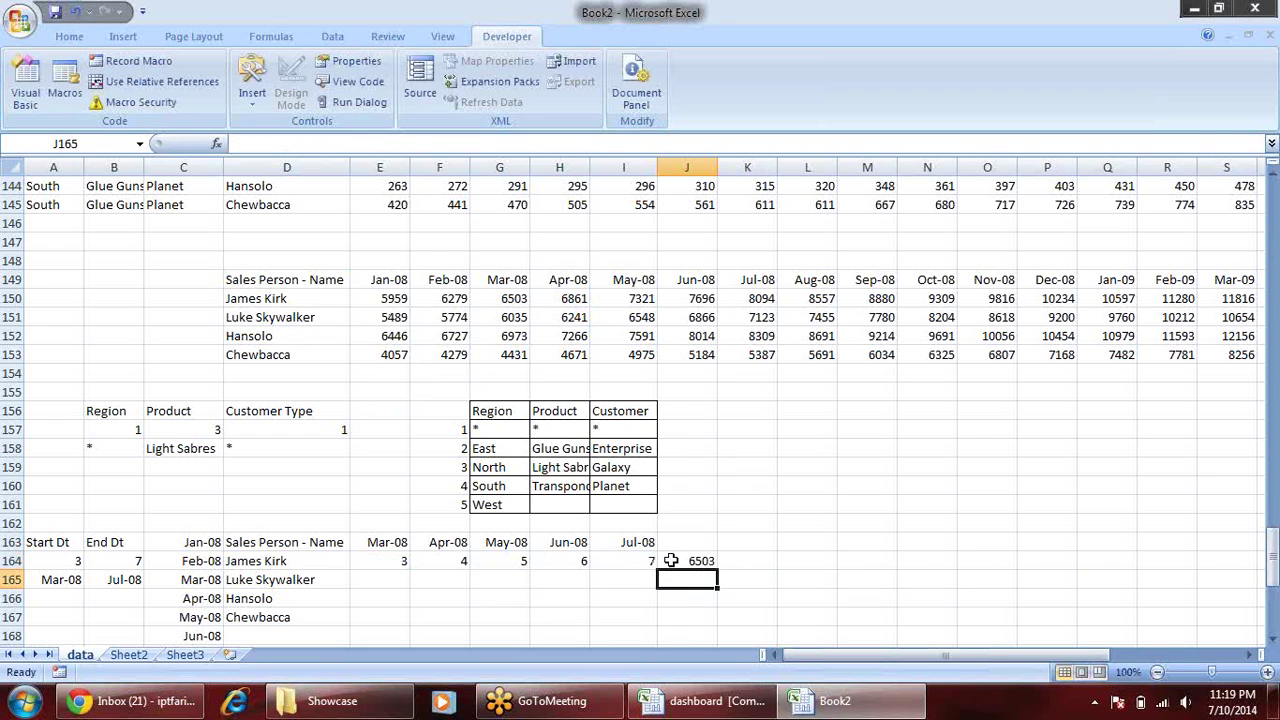
- Compare J164 and E164 with James Kirk's Mar-08 total in the source table
left_click(695, 561)
left_click(388, 560)
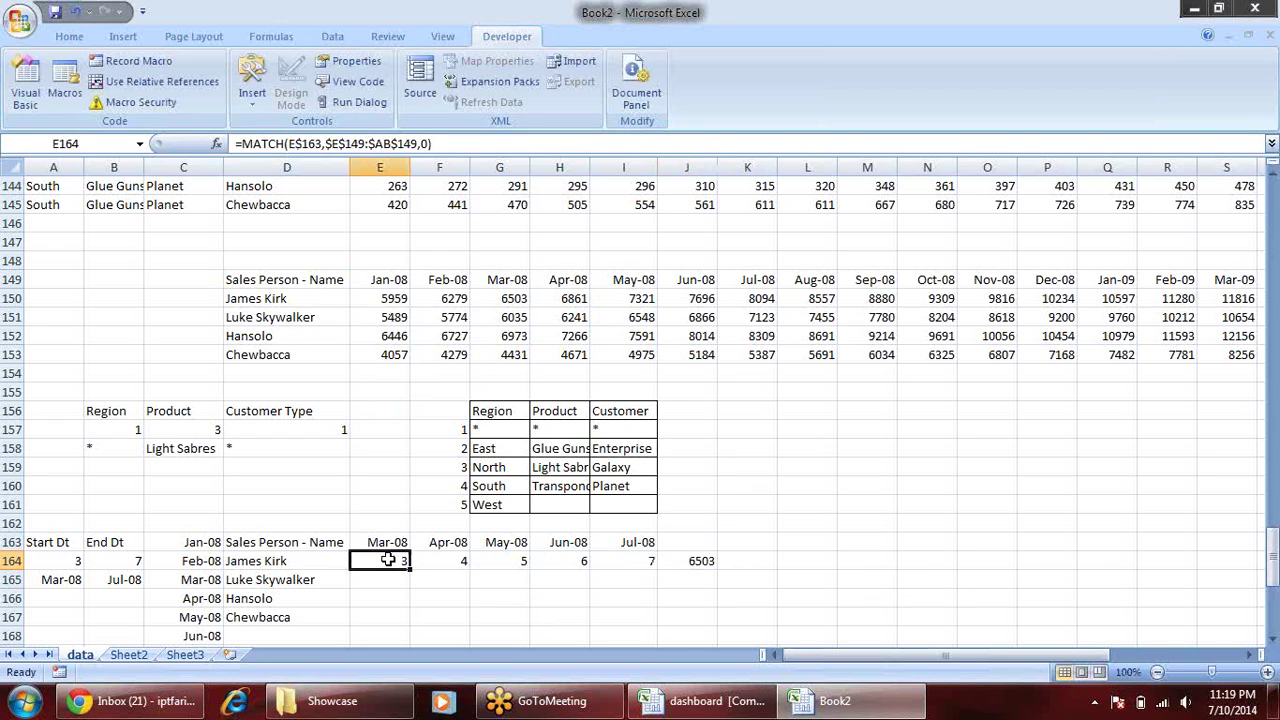
left_click(290, 568)
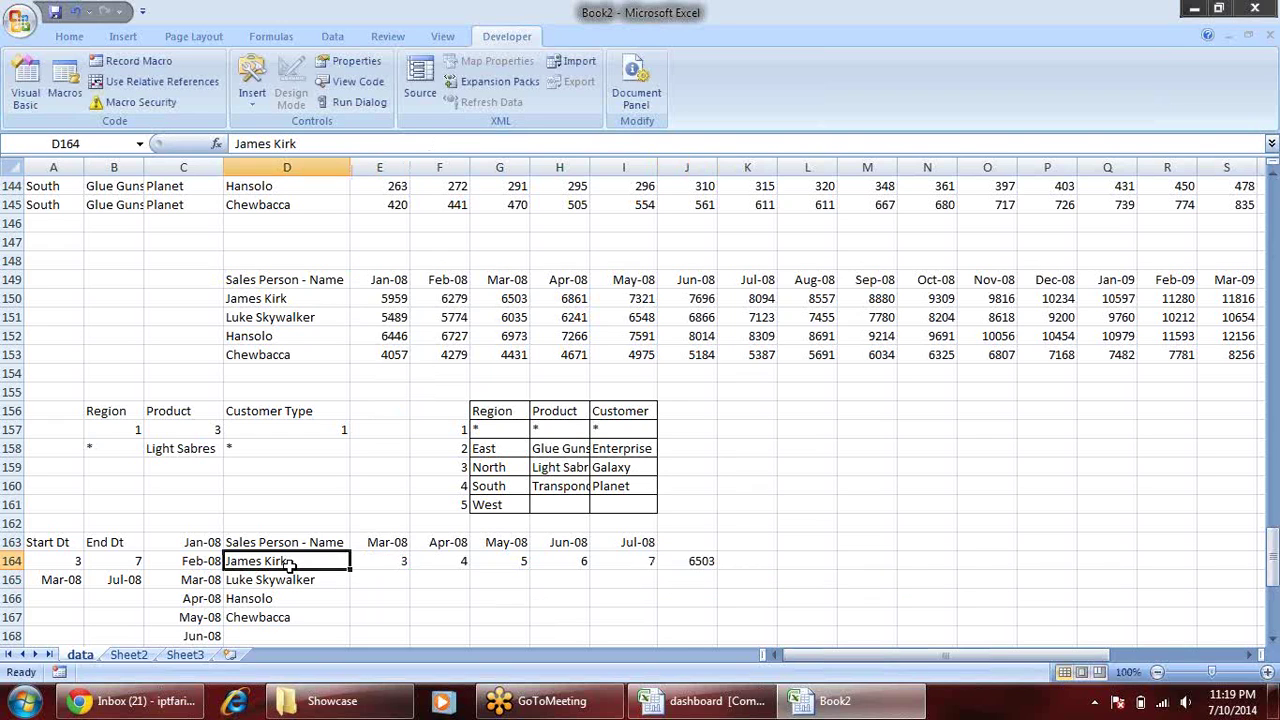
left_click(311, 295)
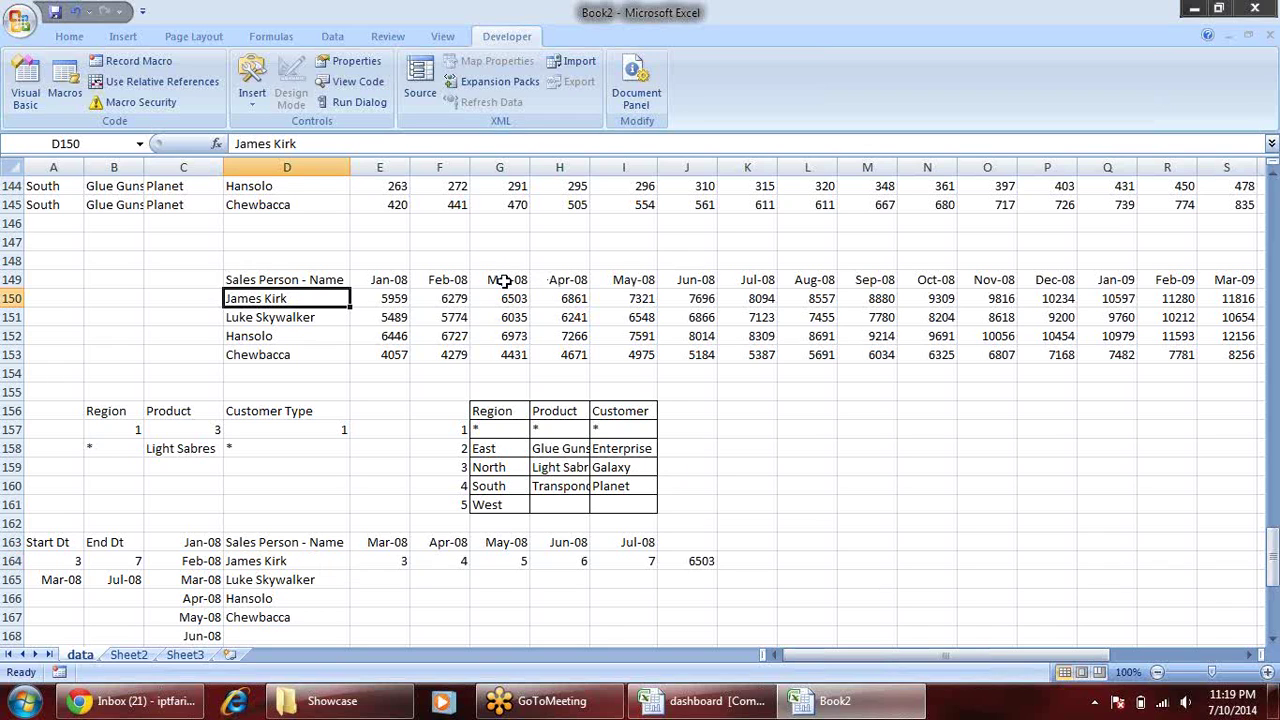
left_click(507, 283)
left_click(513, 297)
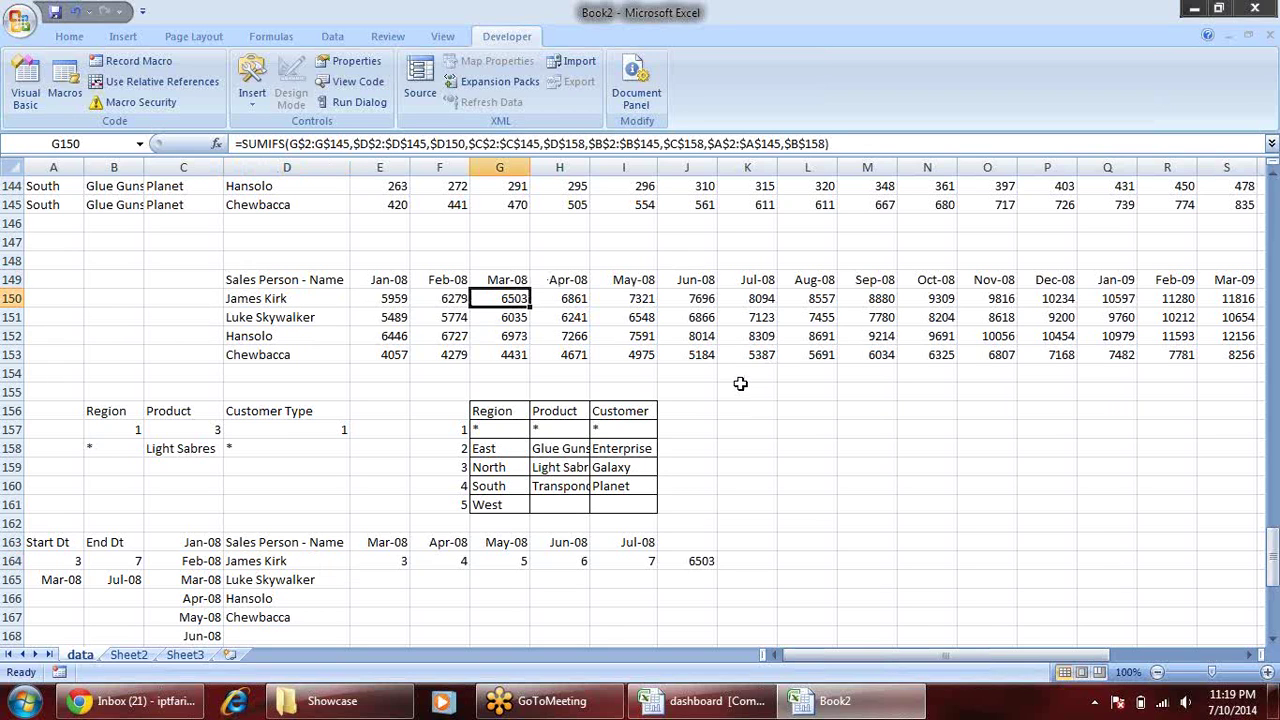
- Clear the trial OFFSET formula from J164 and reselect E164's MATCH formula
left_click(710, 565)
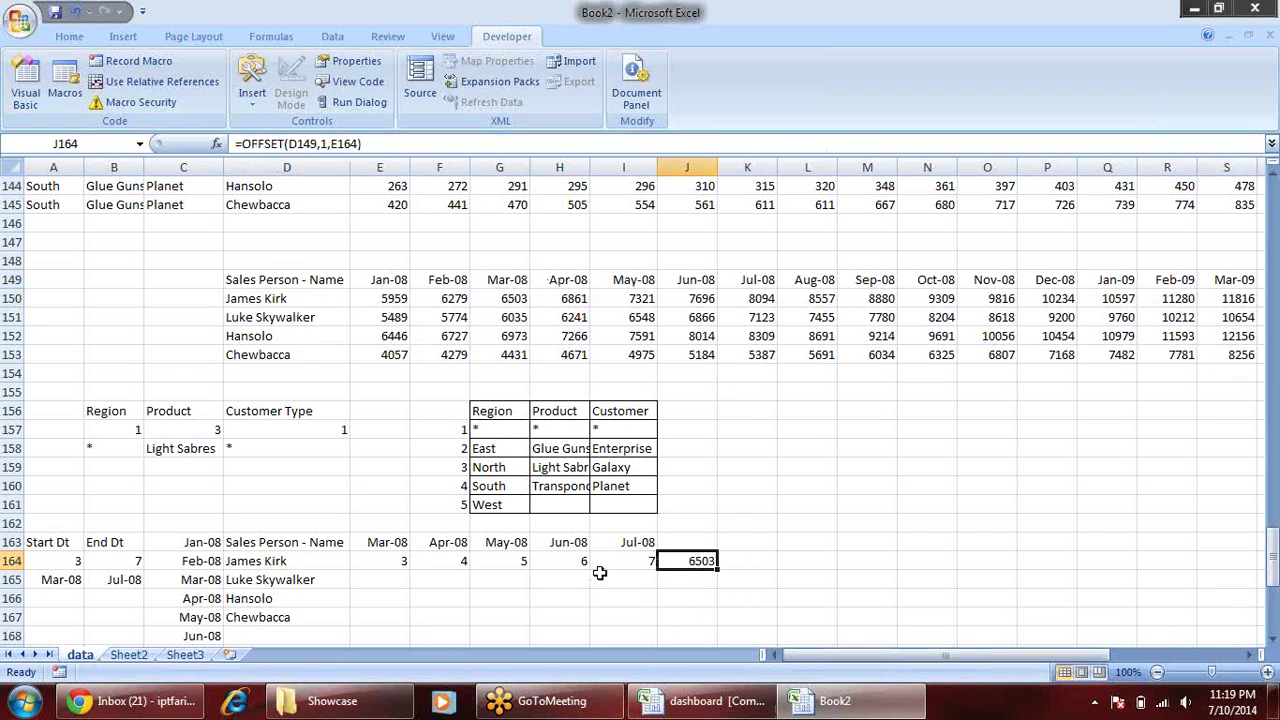
key("Delete")
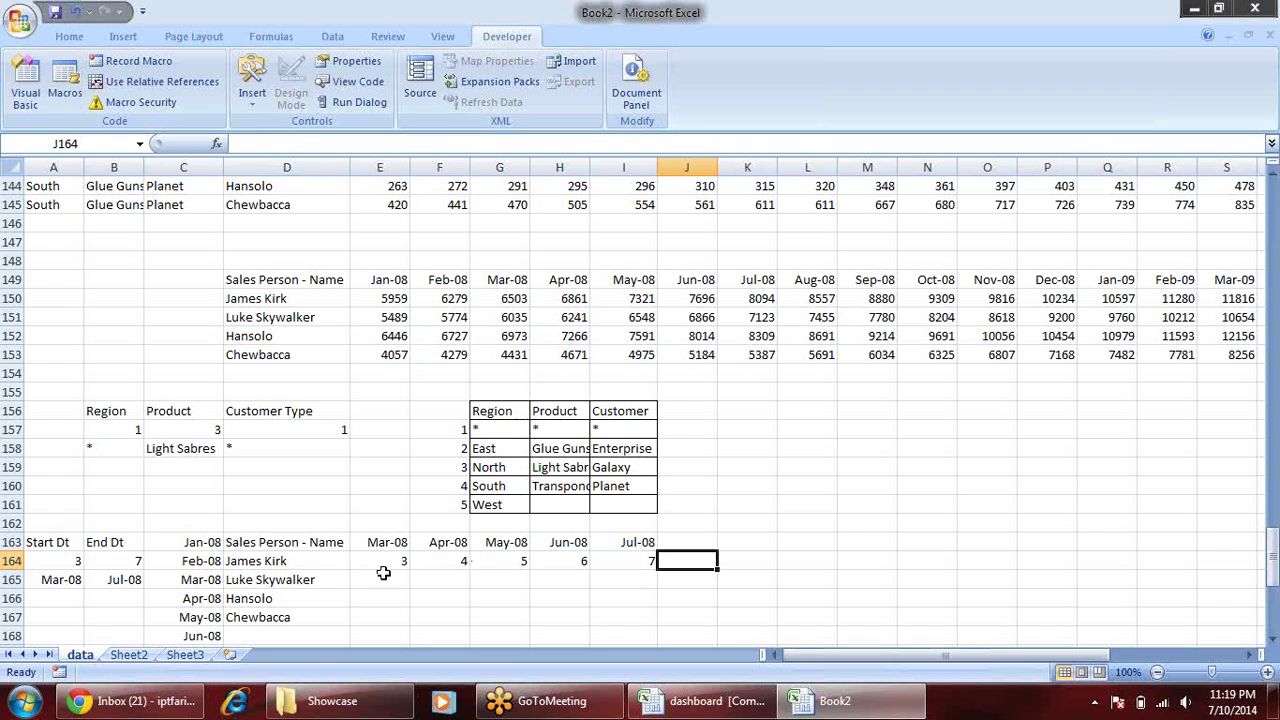
left_click(375, 561)
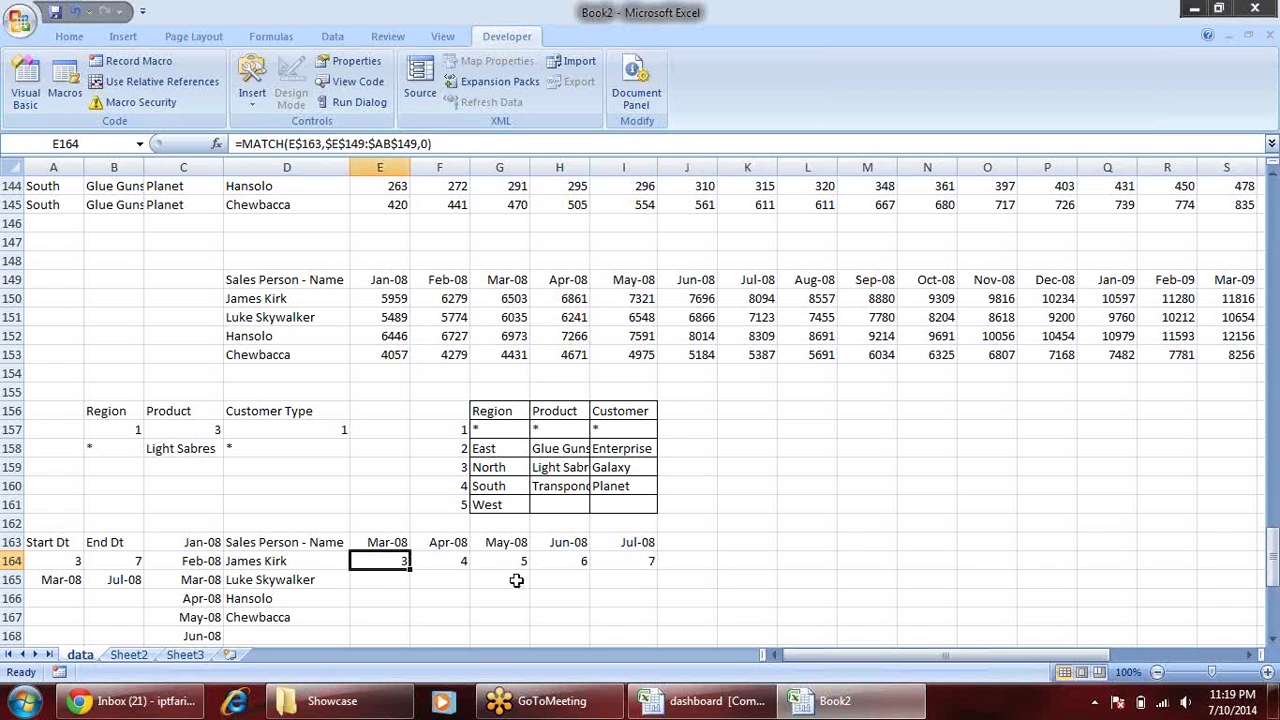
left_click(246, 143)
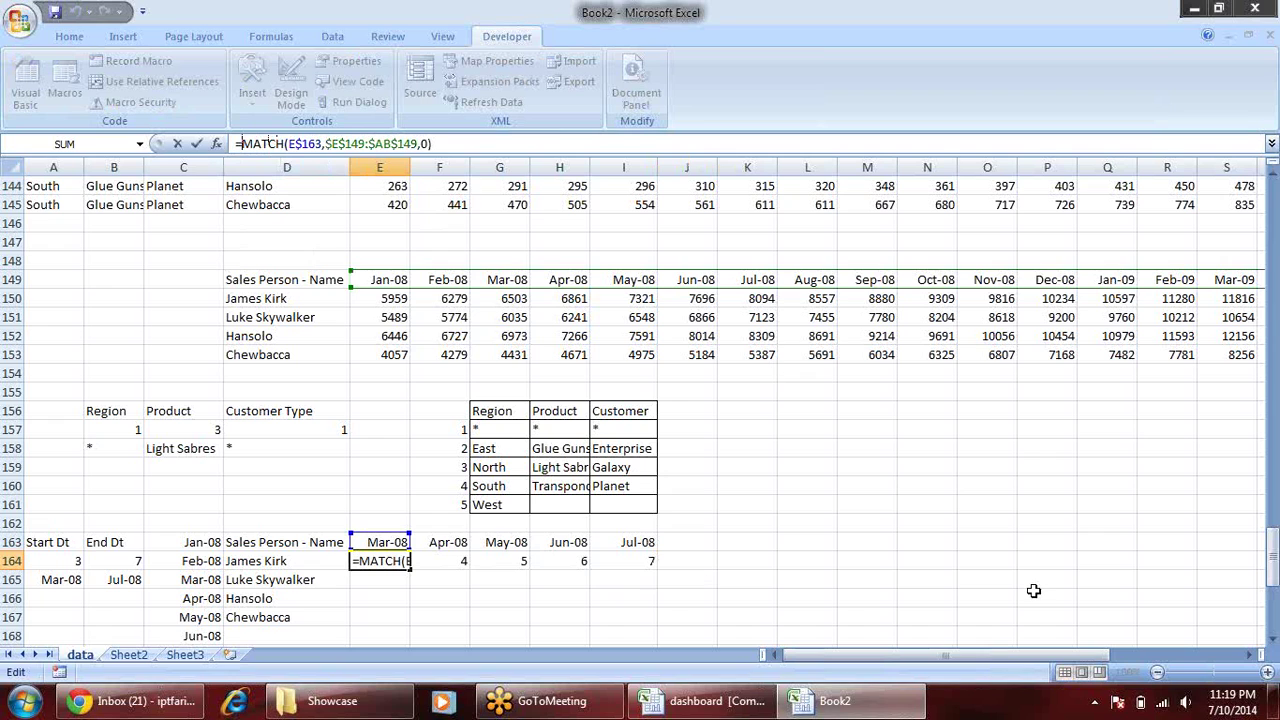
- Wrap E164's MATCH in OFFSET($D$149,1,…) and accept Excel's closing-parenthesis correction
left_click(363, 560)
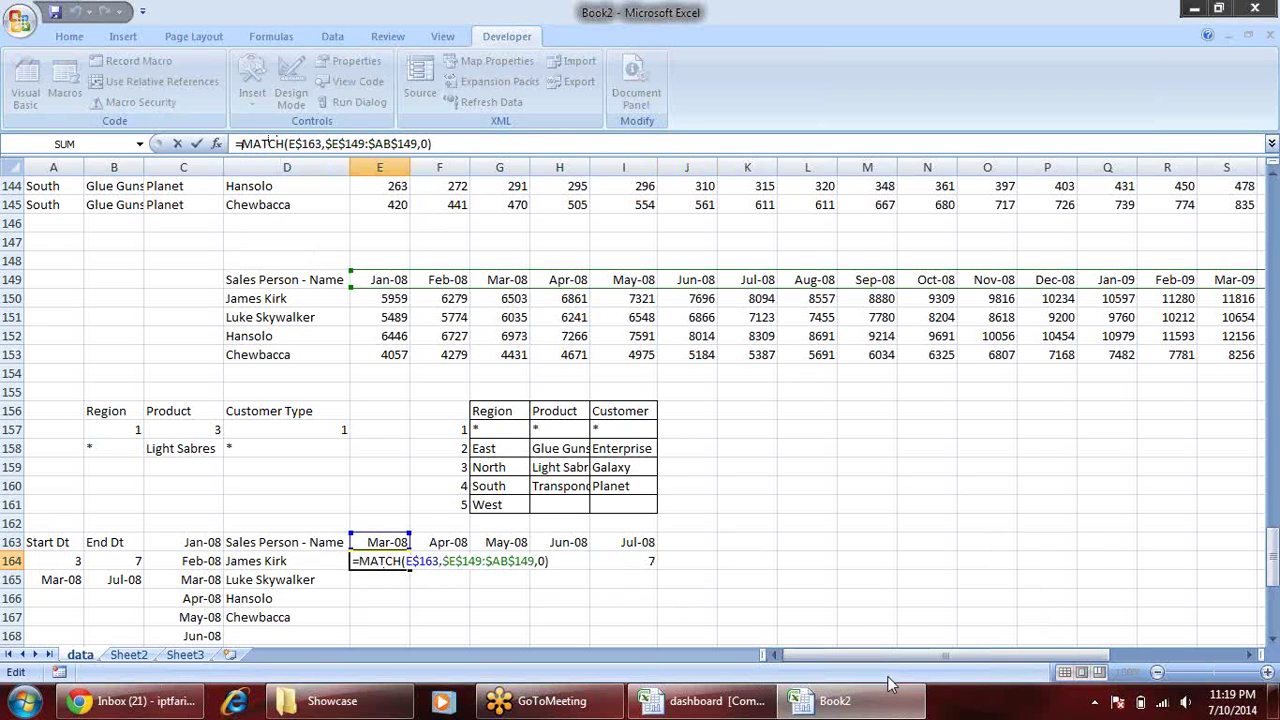
type("OFFSET(")
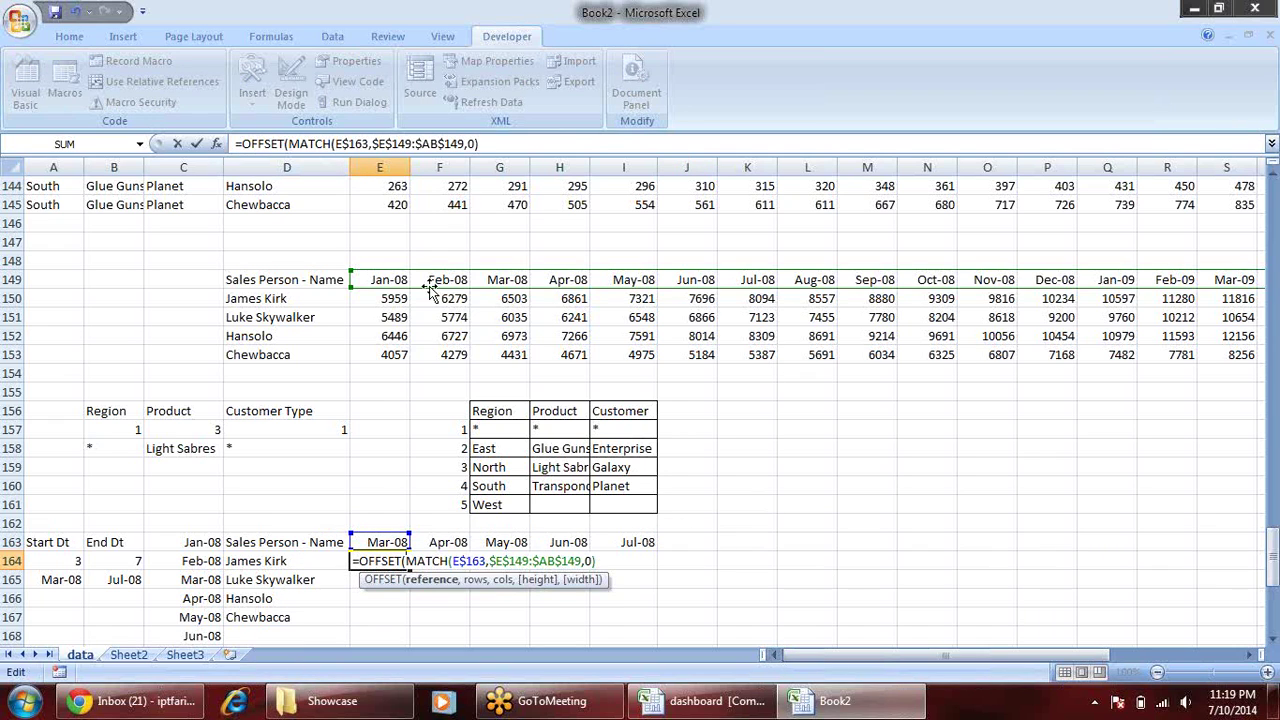
left_click(326, 281)
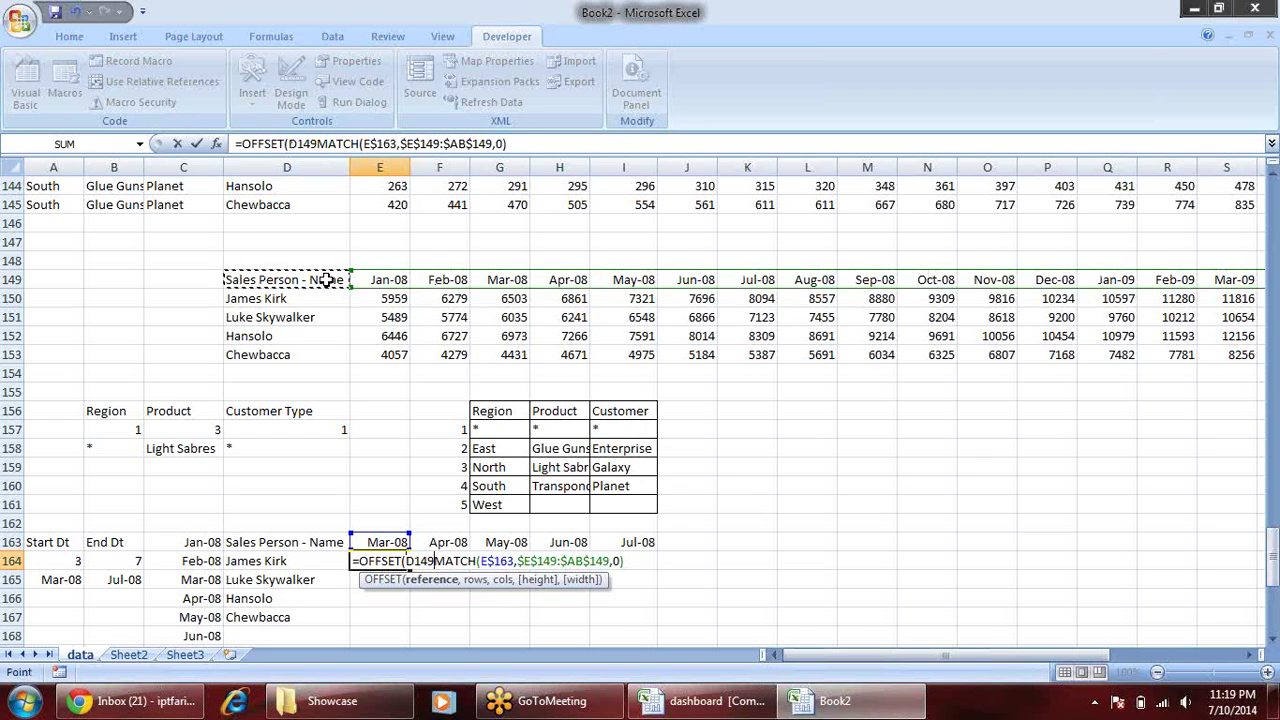
key("F4")
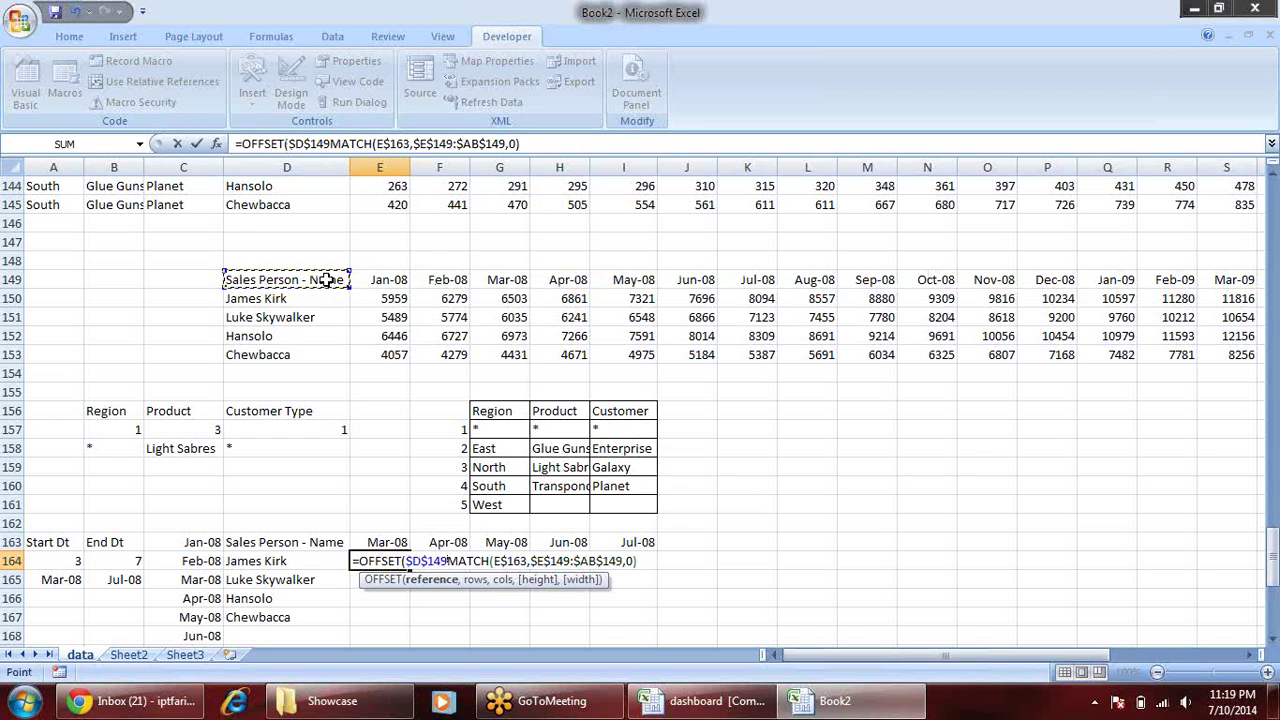
type(",")
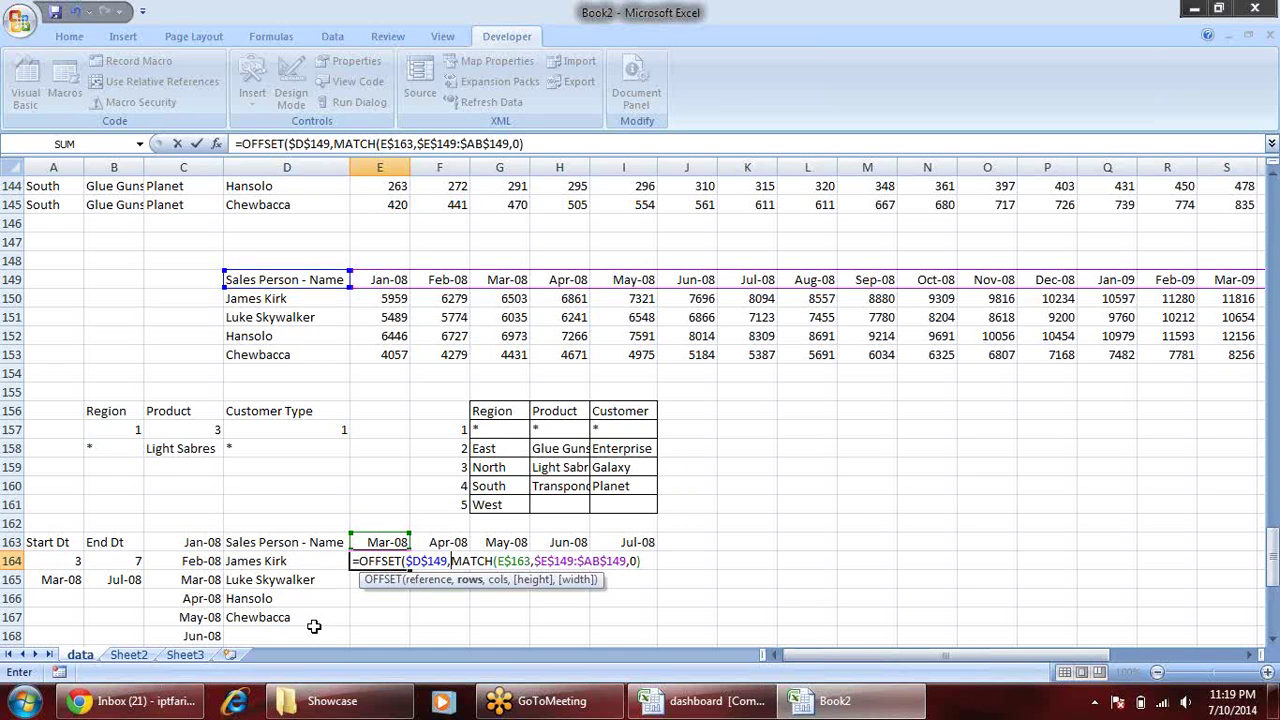
type("1")
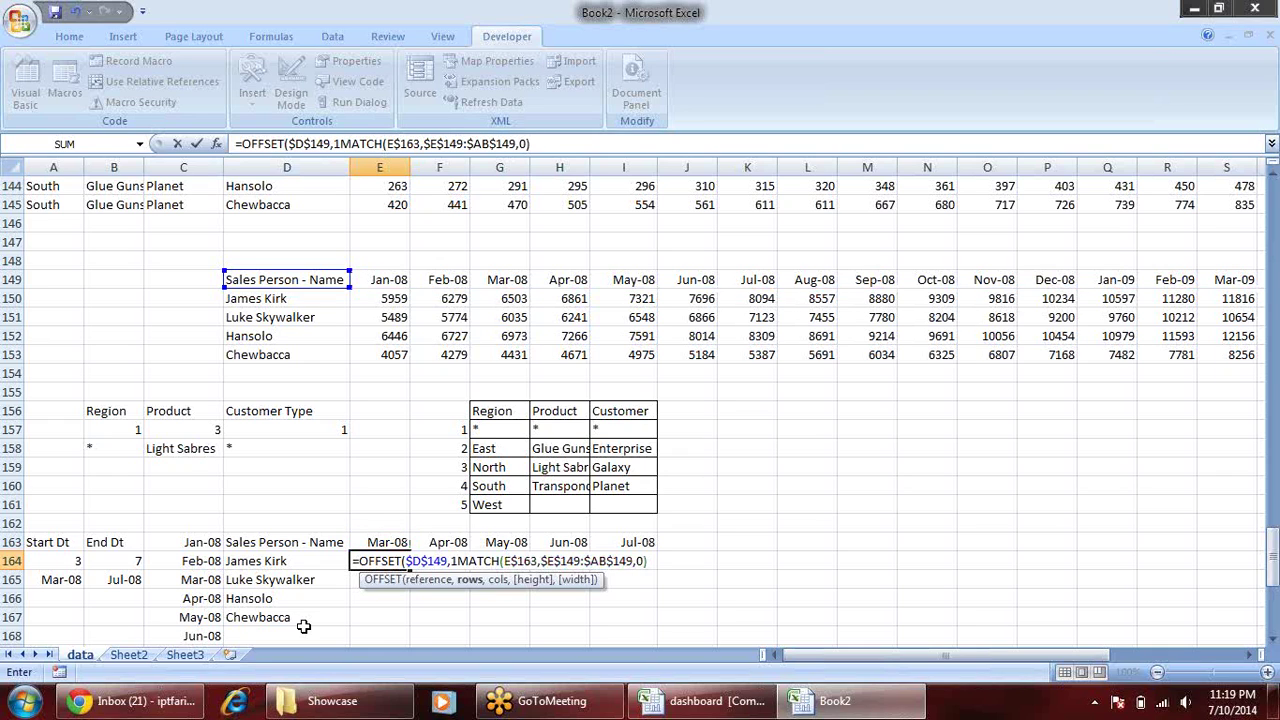
type(",")
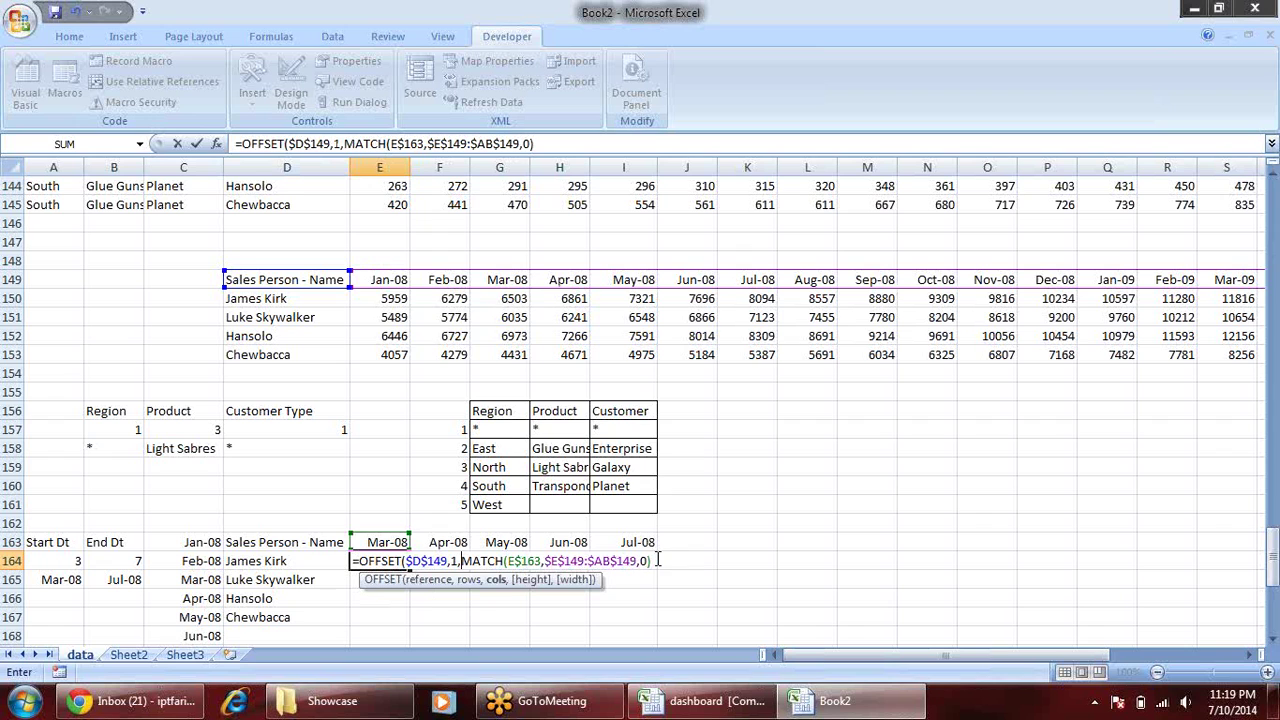
key("Return")
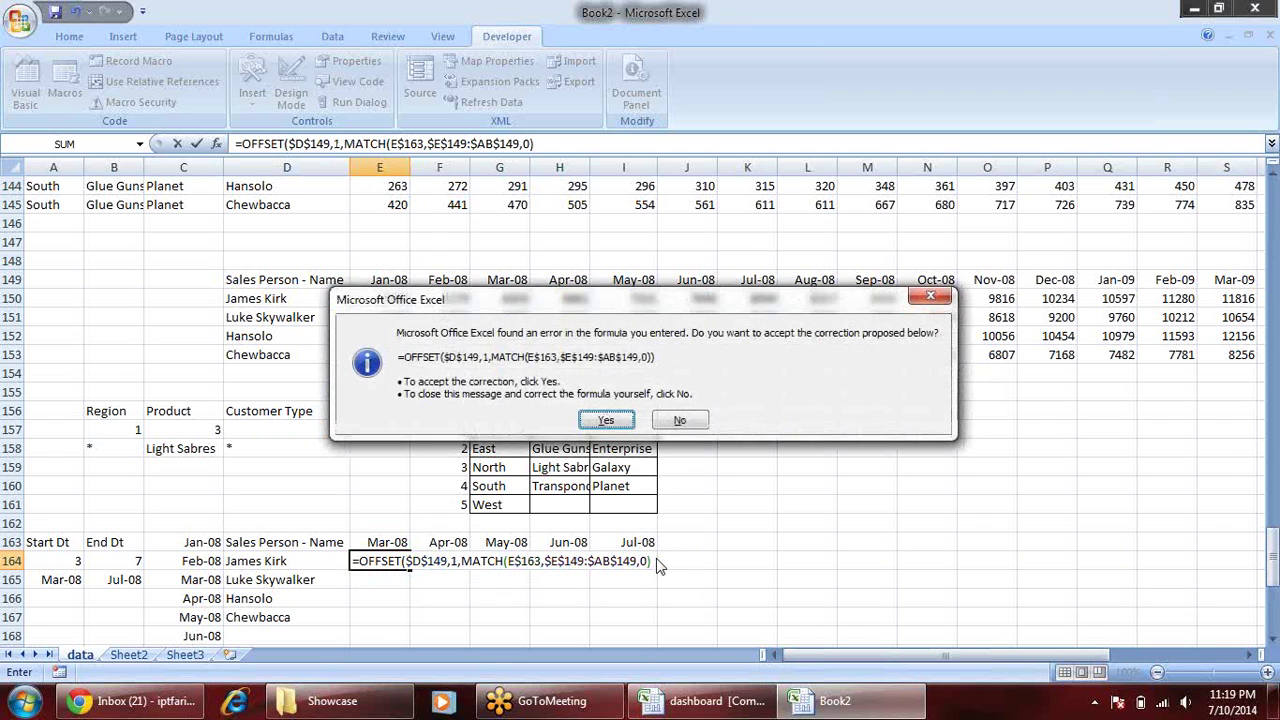
key("Return")
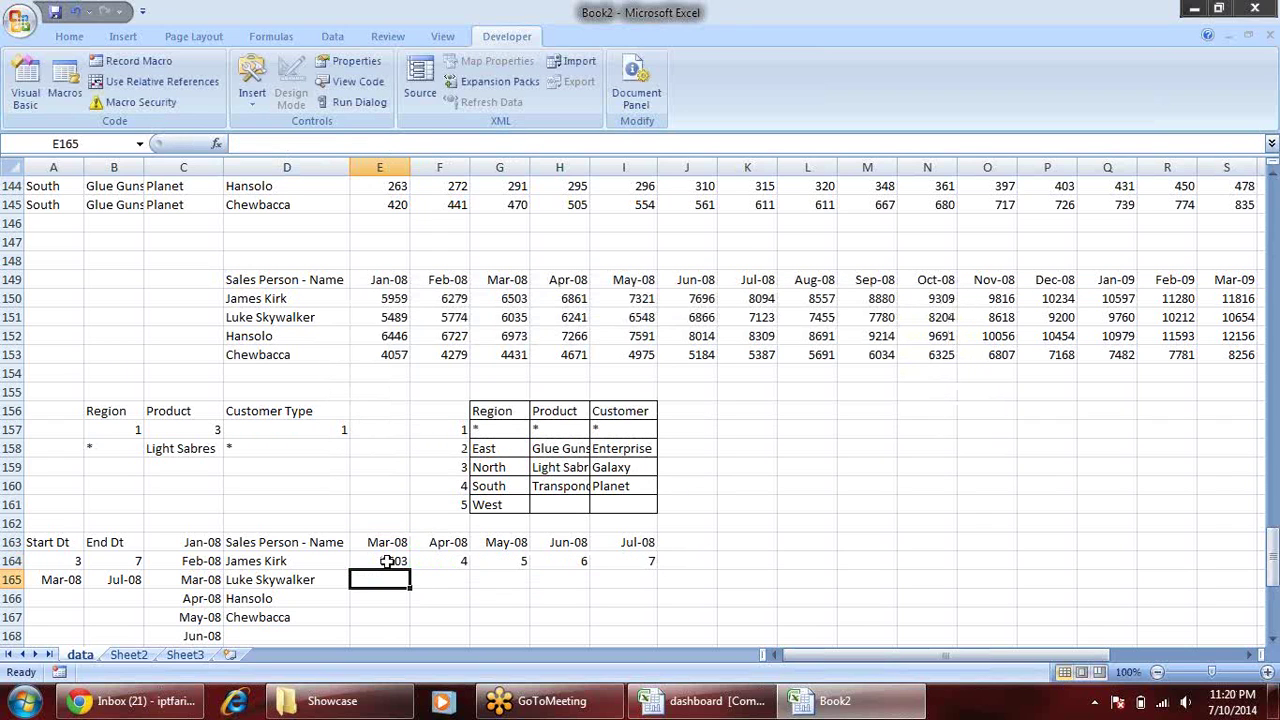
- Fill E164's OFFSET formula across row 164 to column O and inspect J164's #N/A
left_click(386, 562)
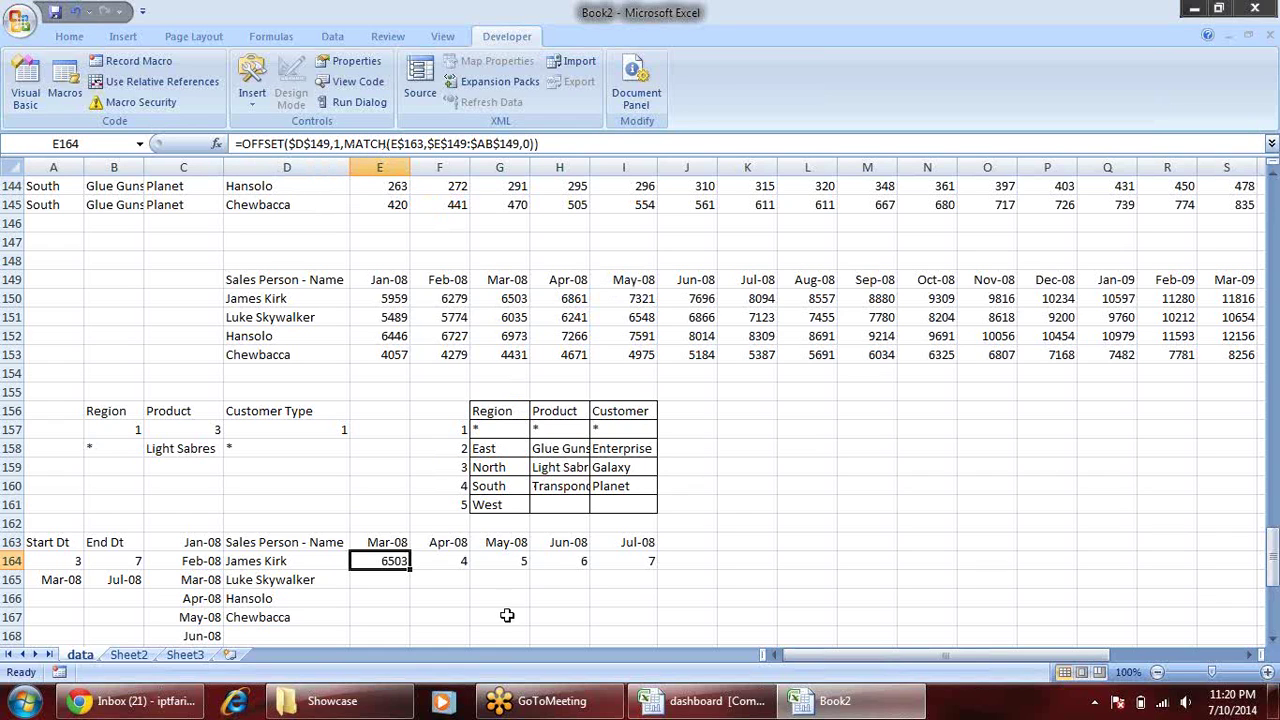
left_click_drag(411, 569, 1034, 548)
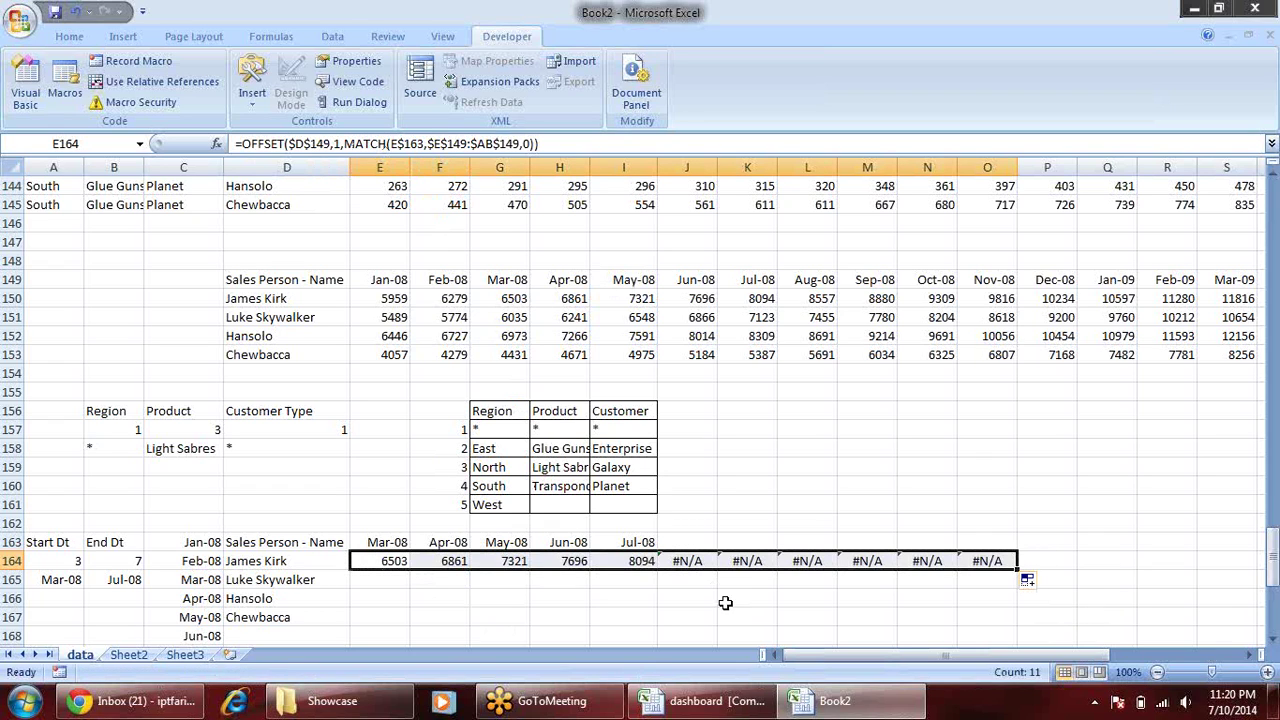
left_click(630, 600)
left_click(688, 563)
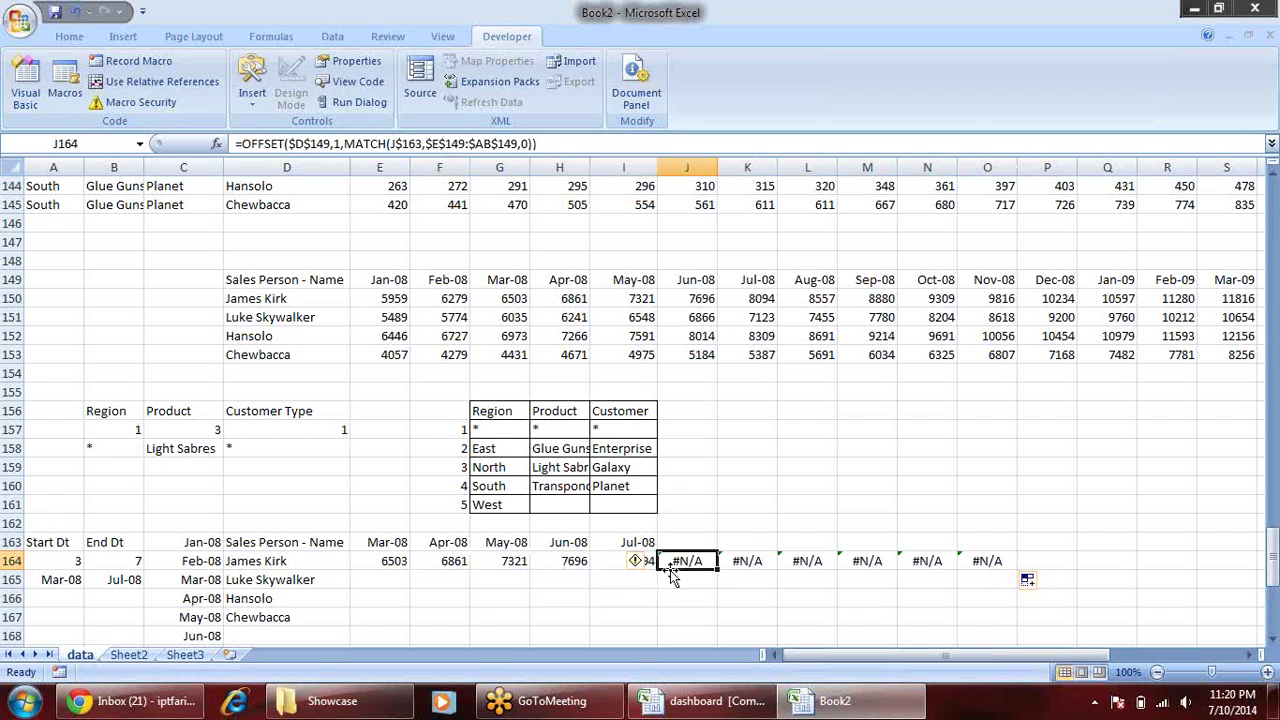
left_click(405, 564)
- Wrap E164's lookup in IFERROR and refill it across row 164 to column P
left_click(241, 145)
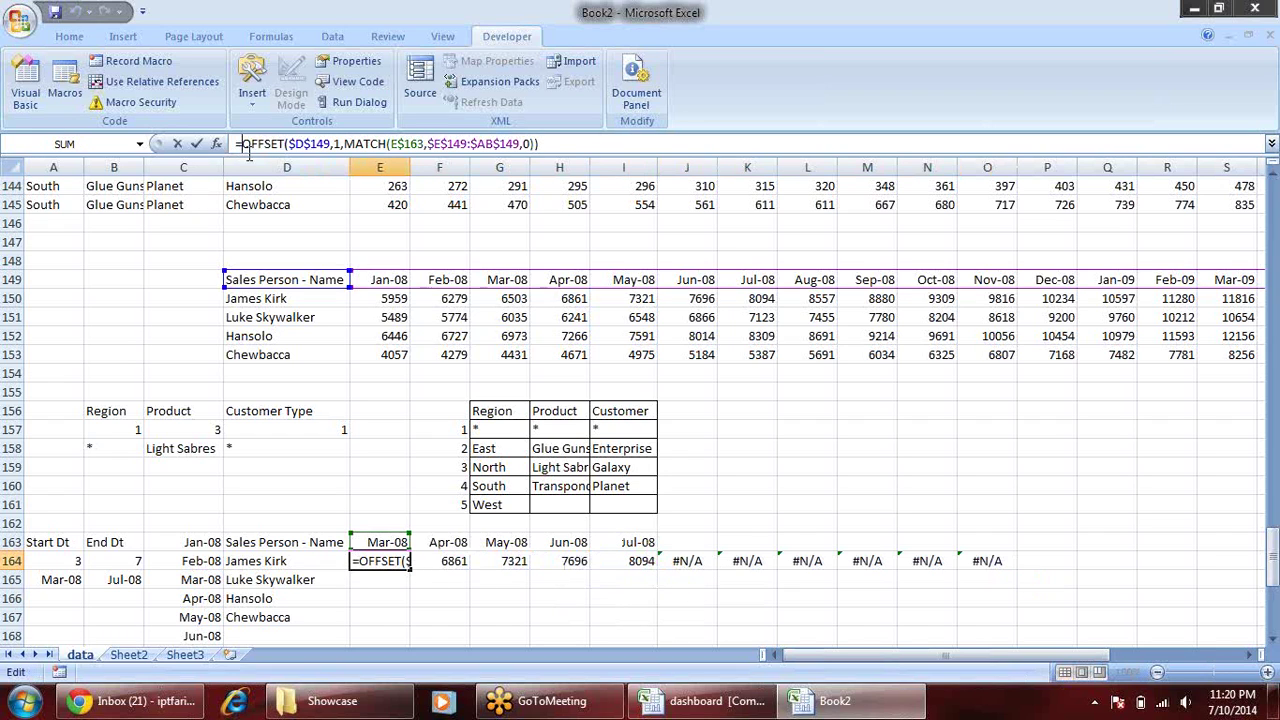
type("if")
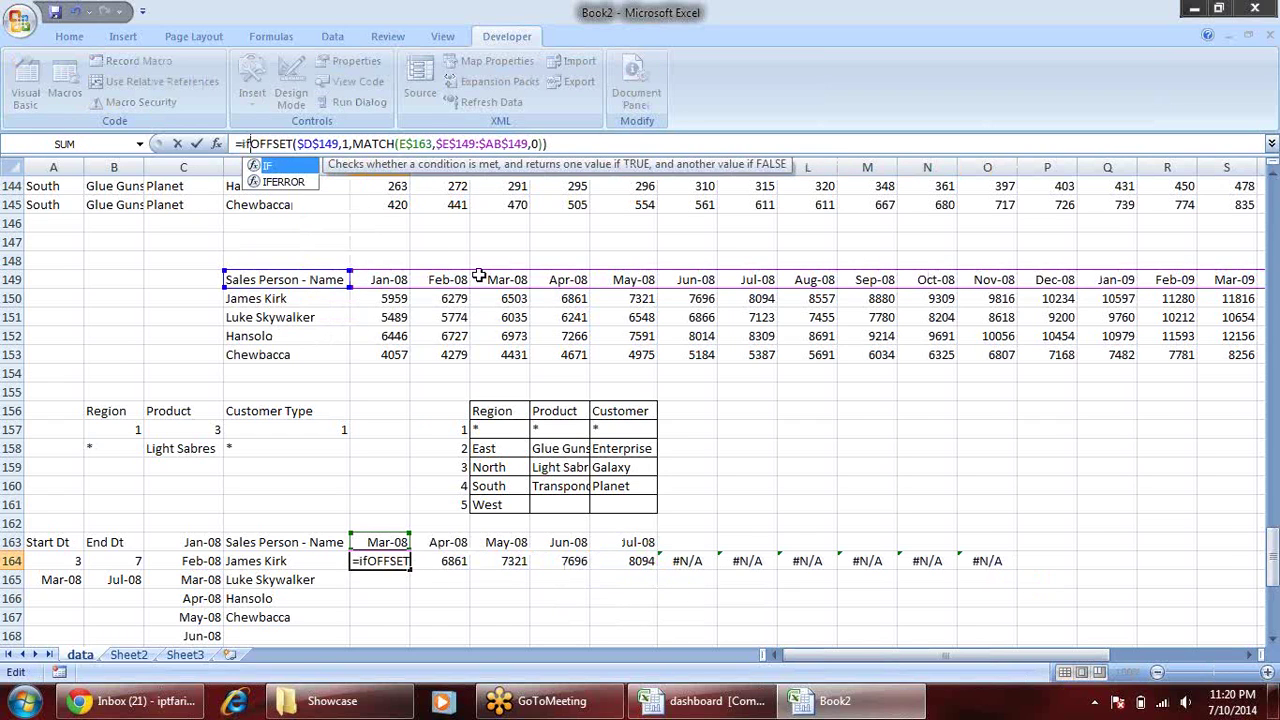
key("Down")
key("Tab")
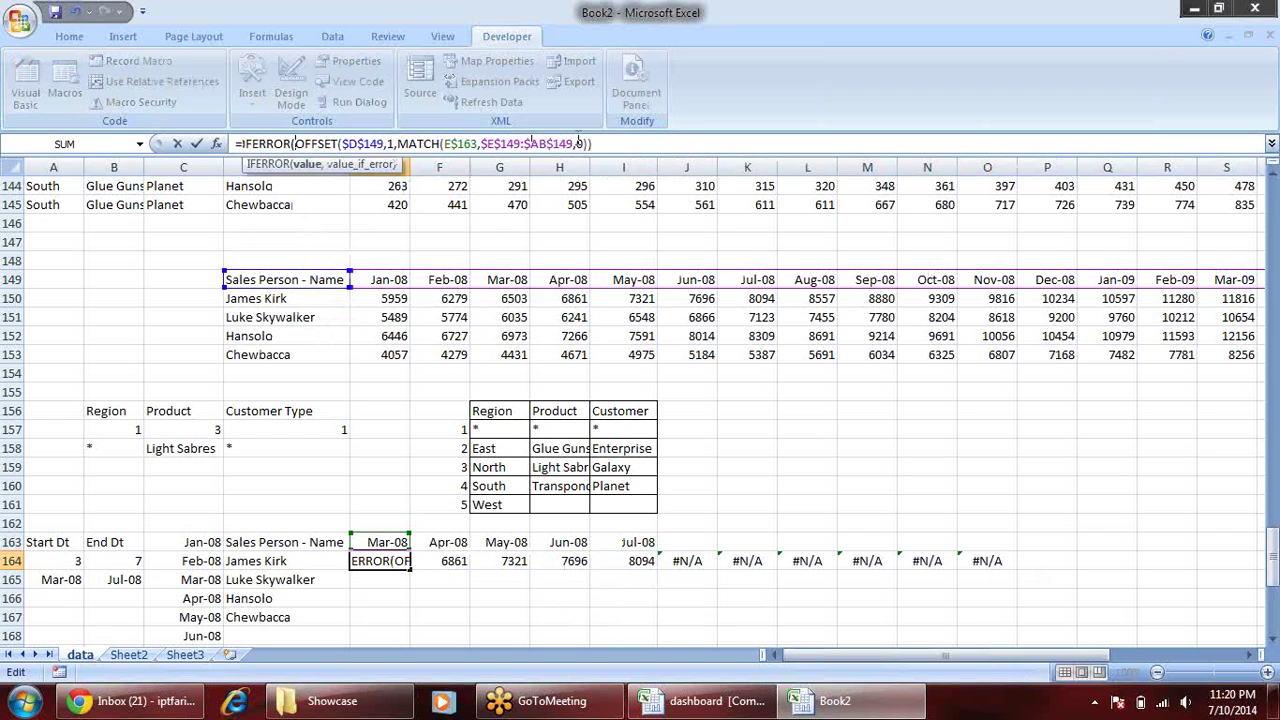
left_click(621, 138)
type(",0")
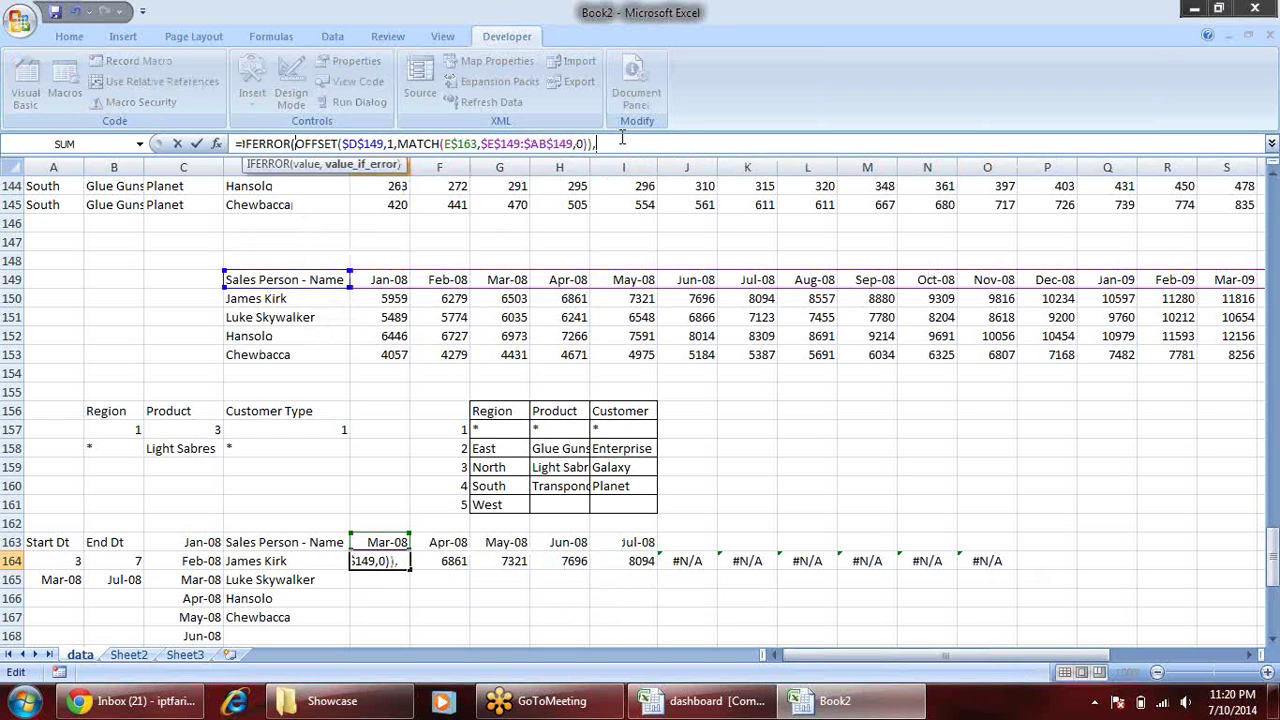
type(")")
key("Return")
left_click(390, 561)
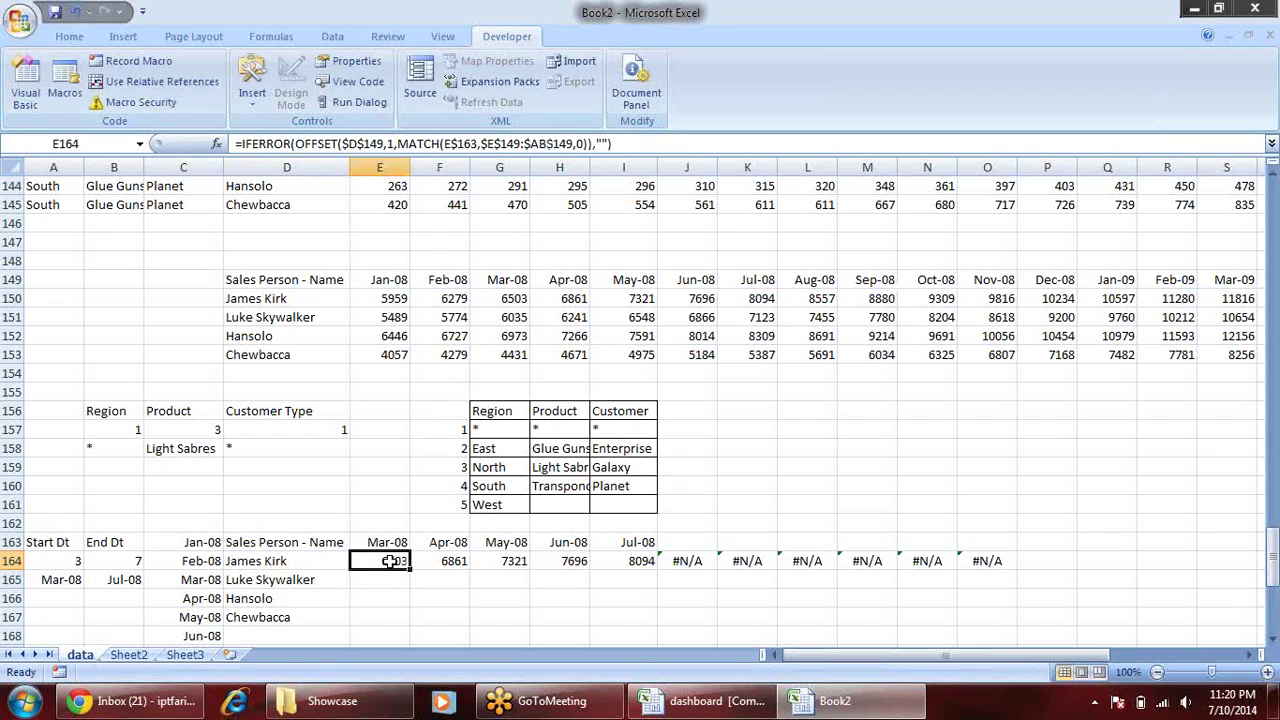
left_click_drag(409, 569, 1062, 565)
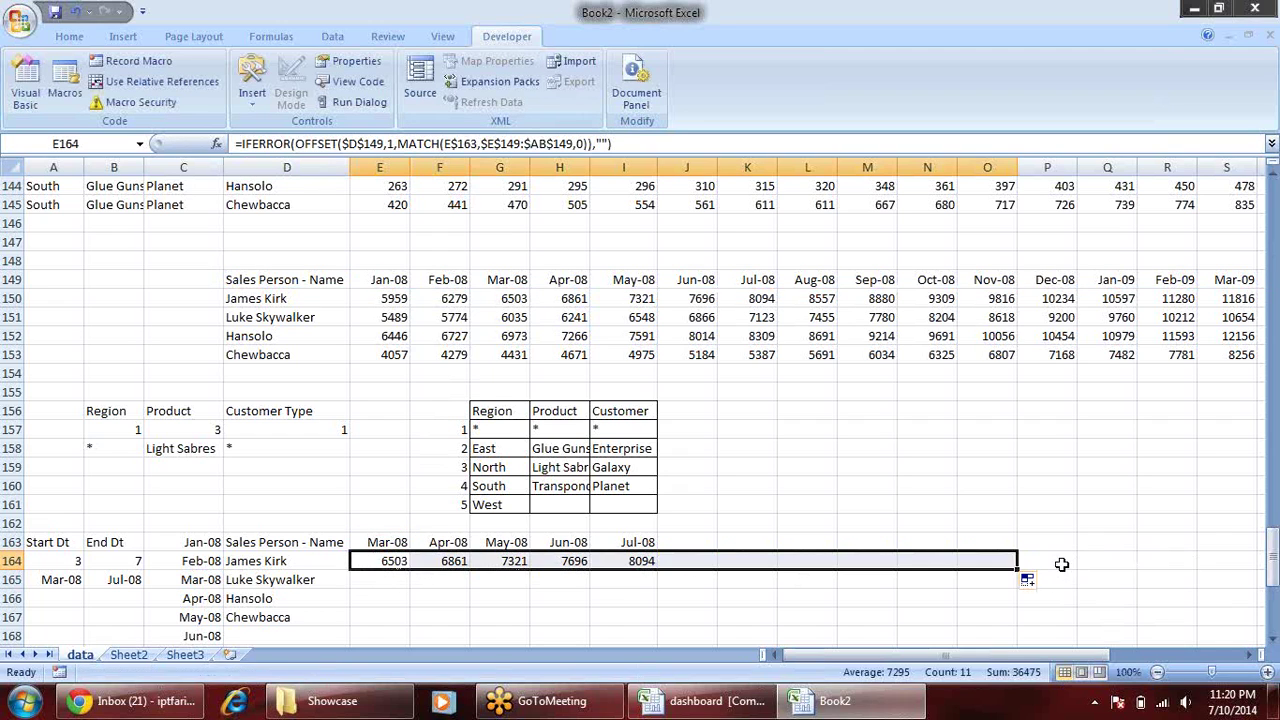
left_click(46, 560)
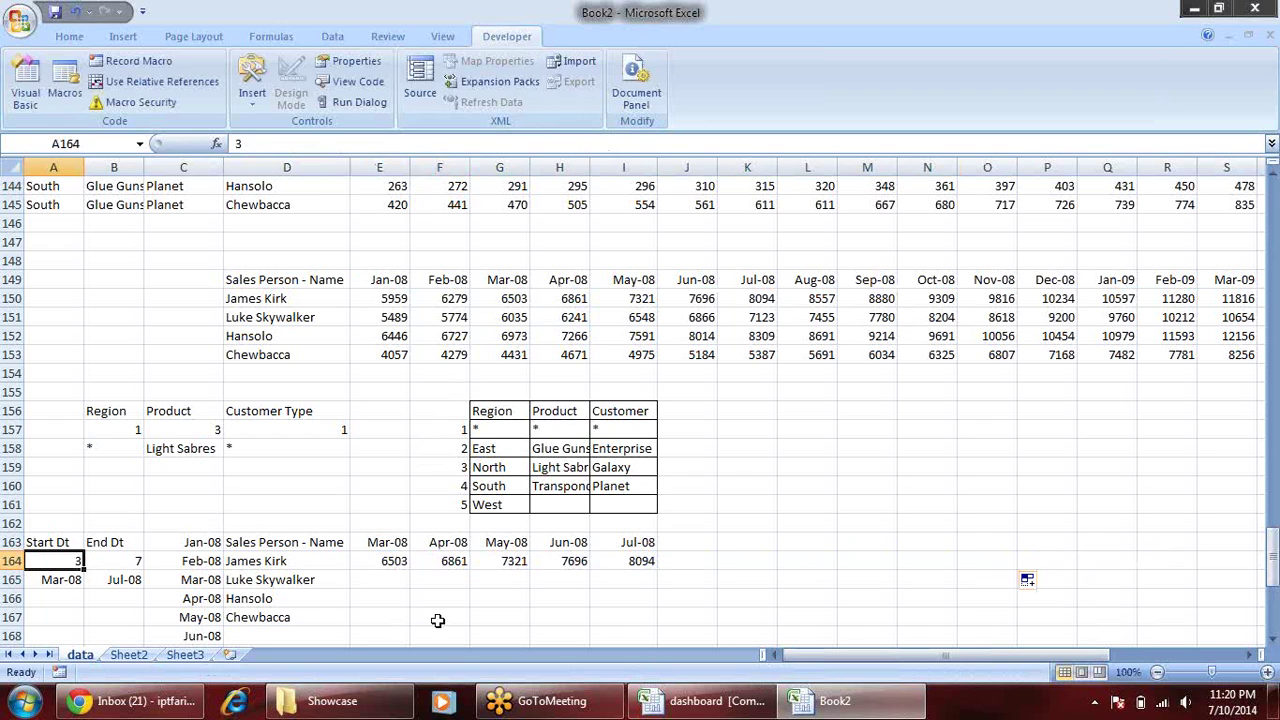
- Set the date range start index to 1 and the end index to 24
type("1")
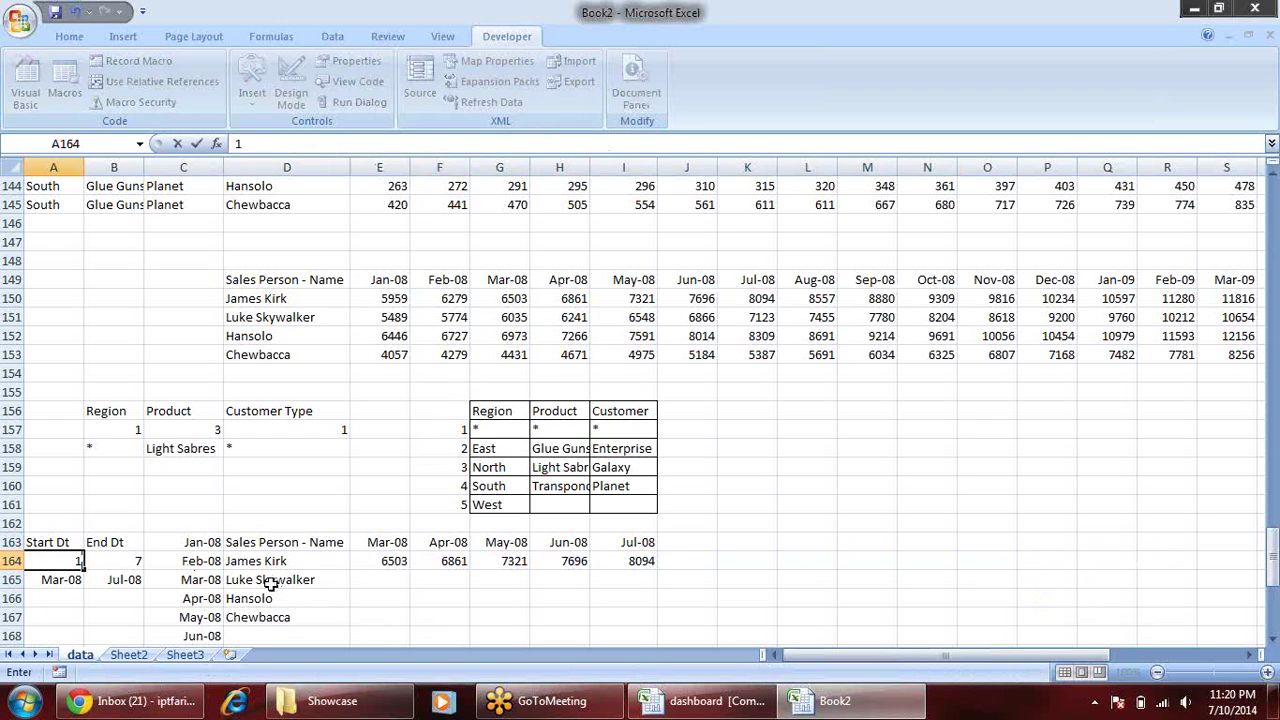
key("Tab")
type("2")
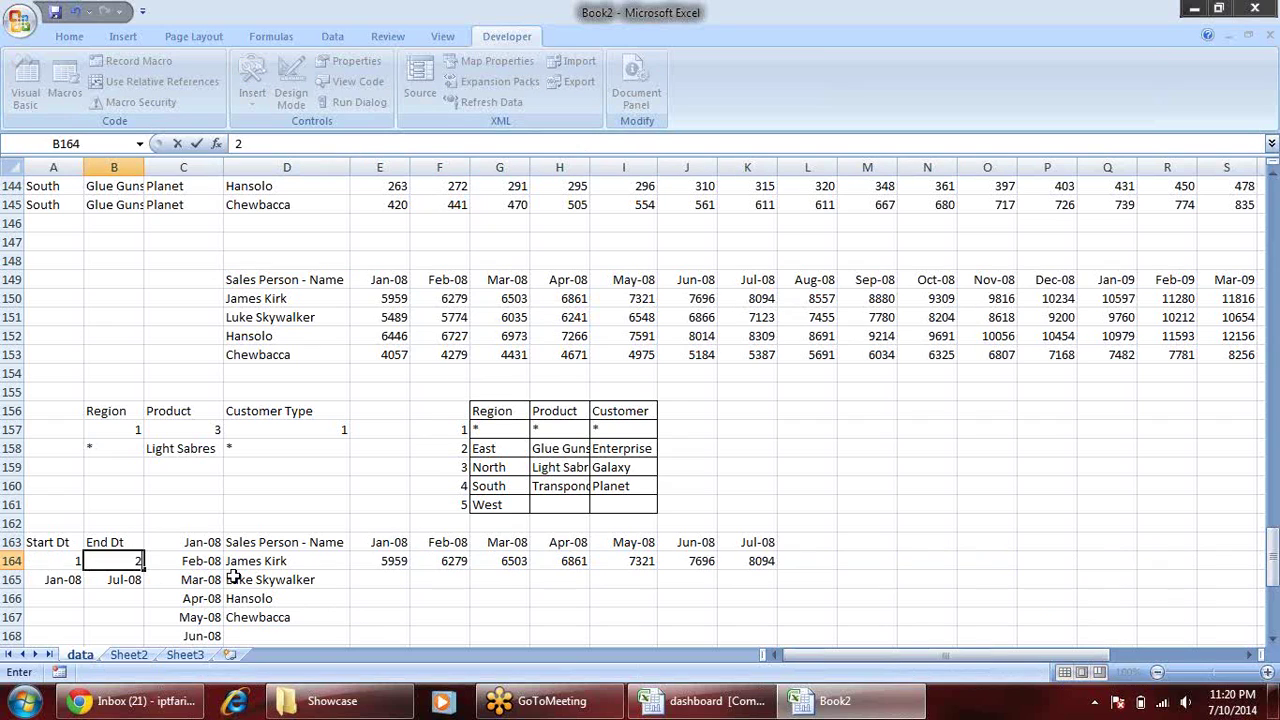
type("3")
key("Return")
key("Up")
key("Right")
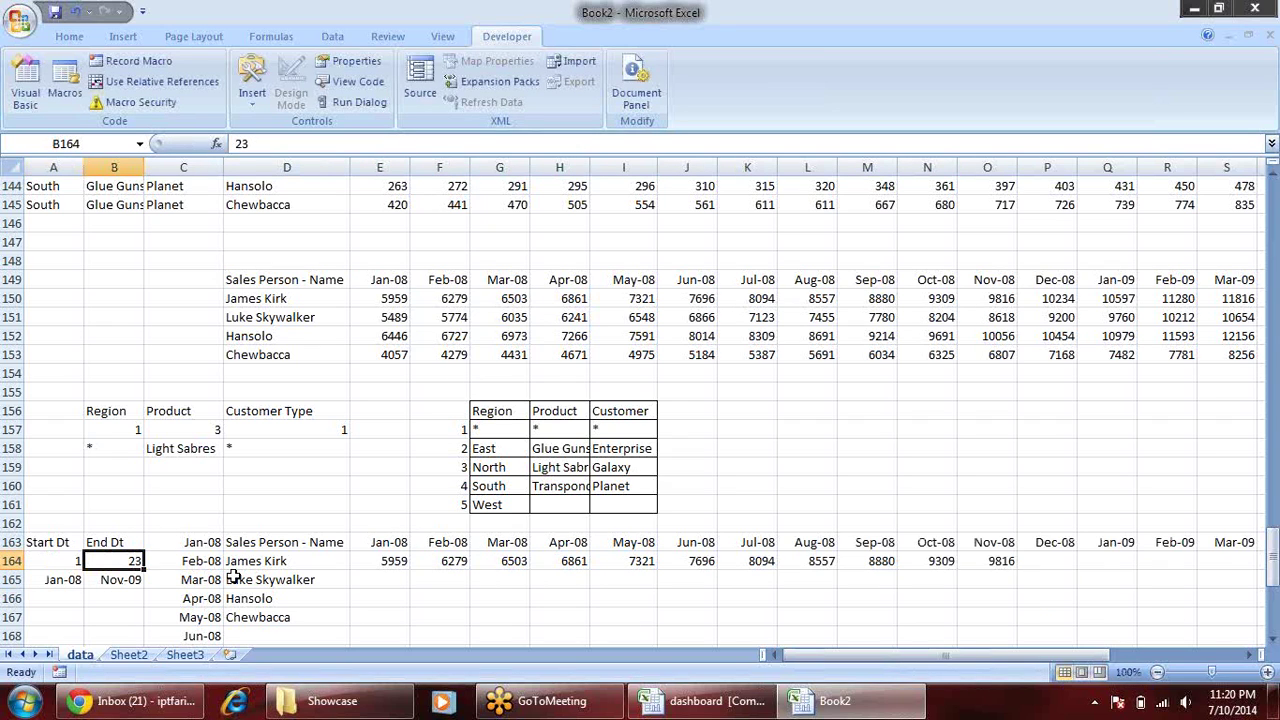
type("24")
key("Return")
key("Up")
type("25")
key("Return")
key("Up")
type("24")
key("Return")
- Extend James Kirk's row 164 formula from O164 across to AB164
key("Up")
key("Right")
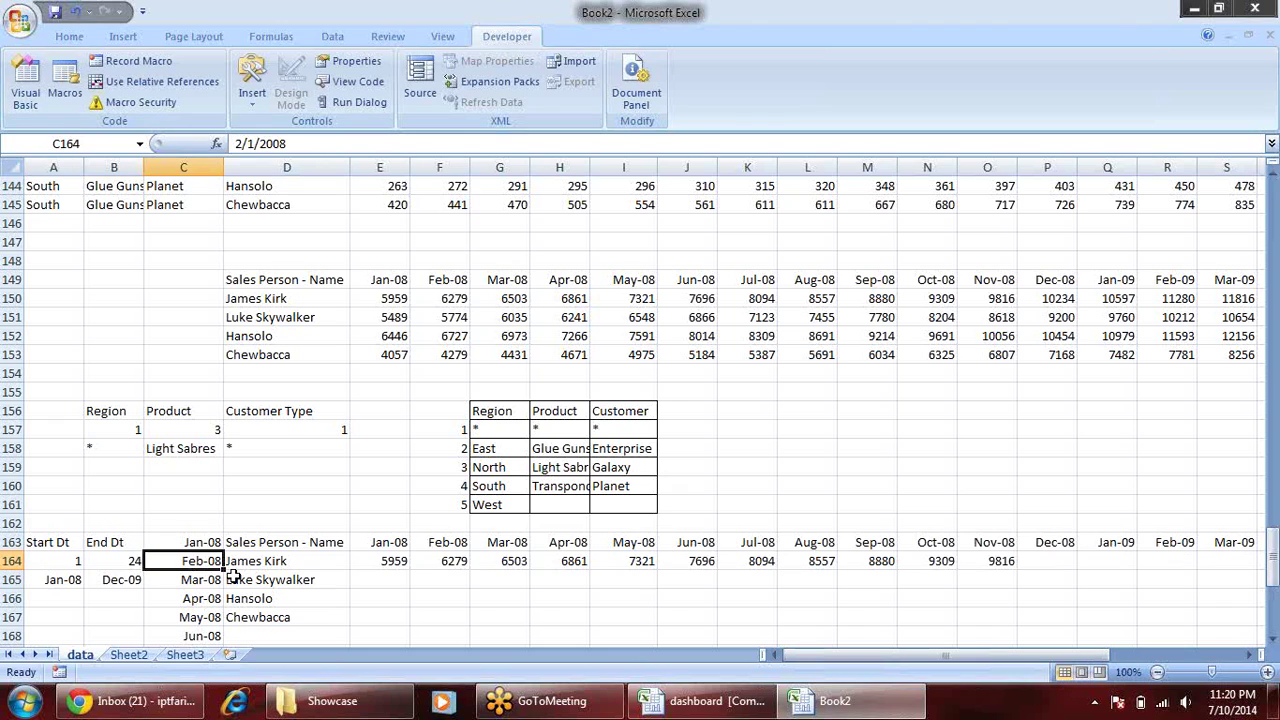
key("ctrl+Right")
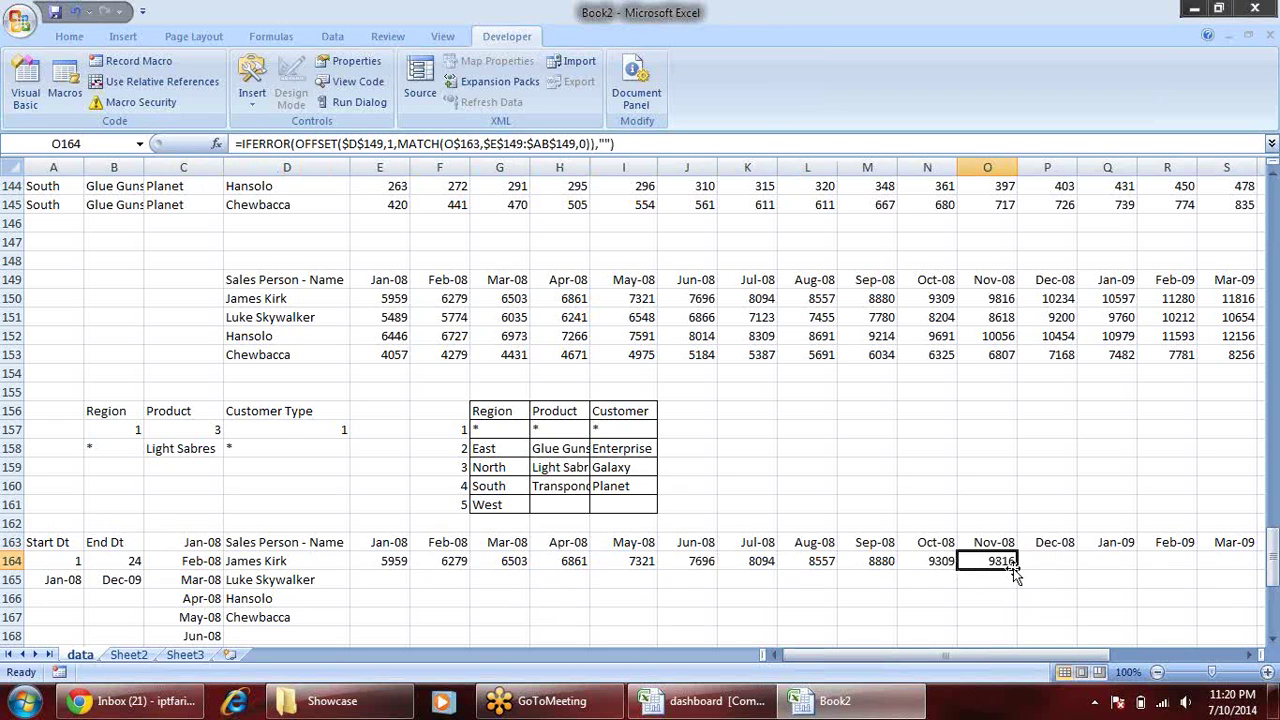
left_click_drag(1020, 568, 1160, 570)
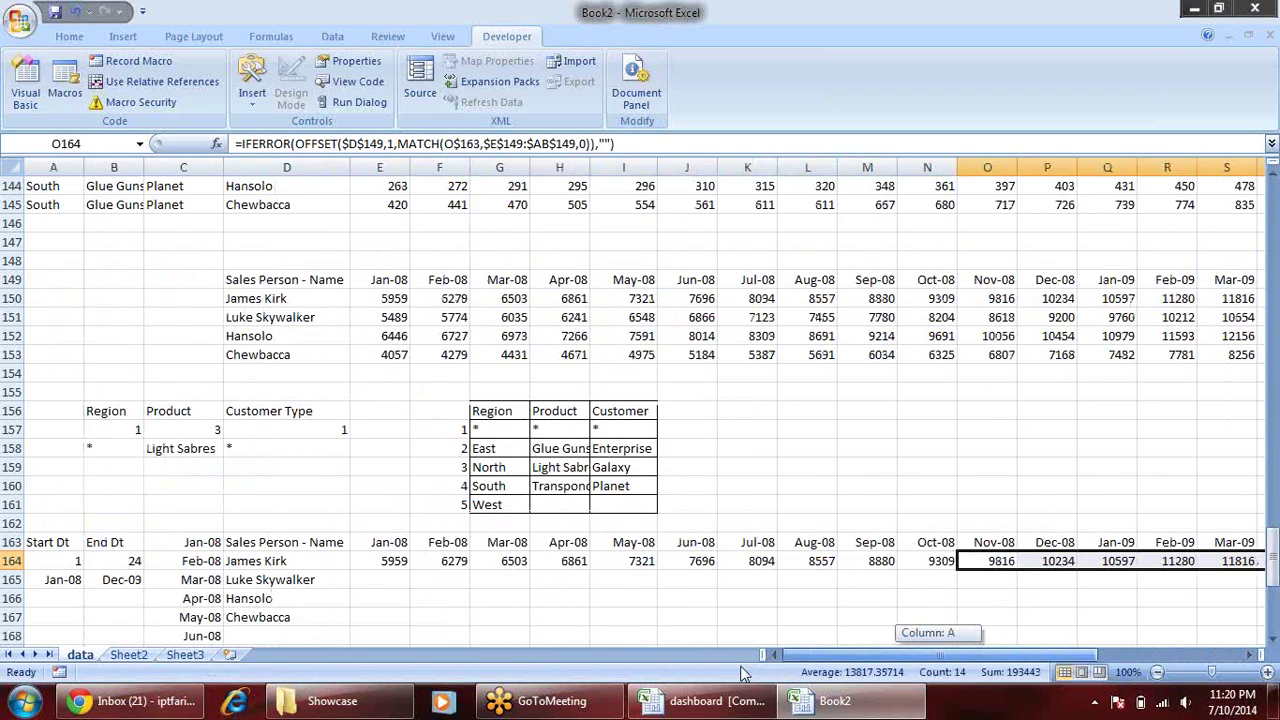
left_click_drag(937, 651, 783, 651)
left_click(392, 561)
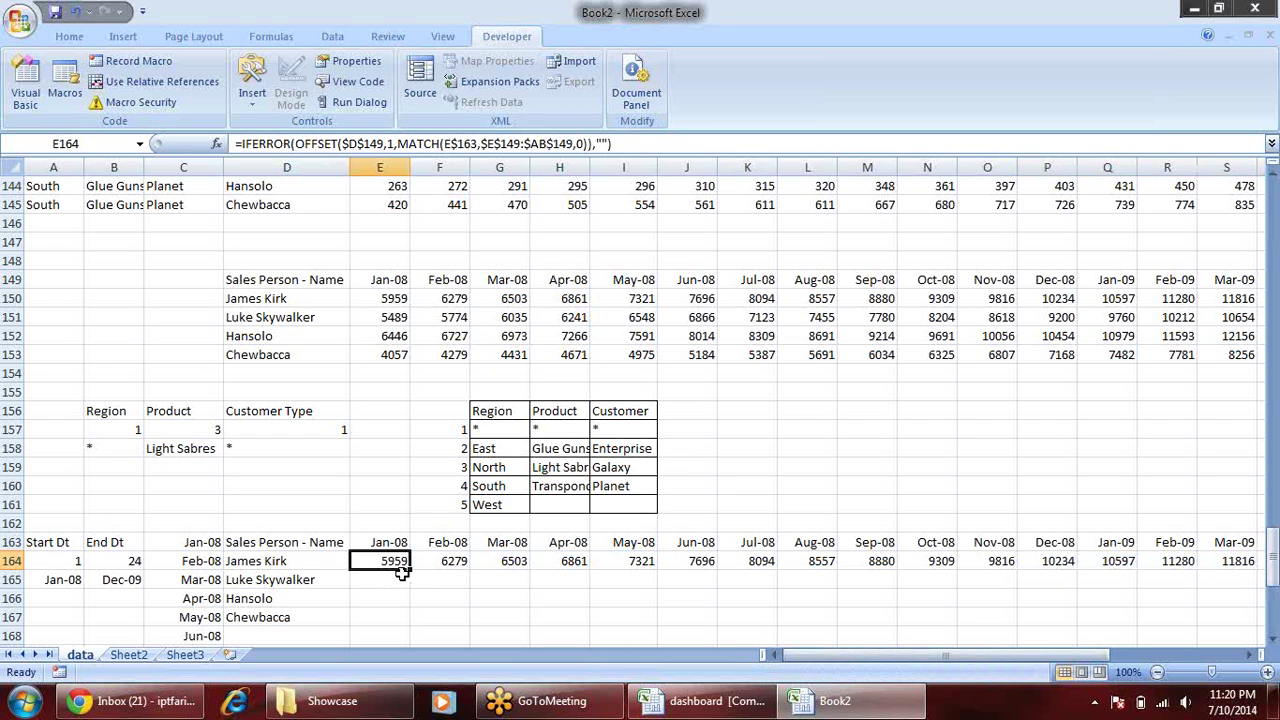
- Copy the Jan-08 formula down to E167 and set Luke Skywalker's OFFSET row offset to 2
scroll(418, 578, "down", 1)
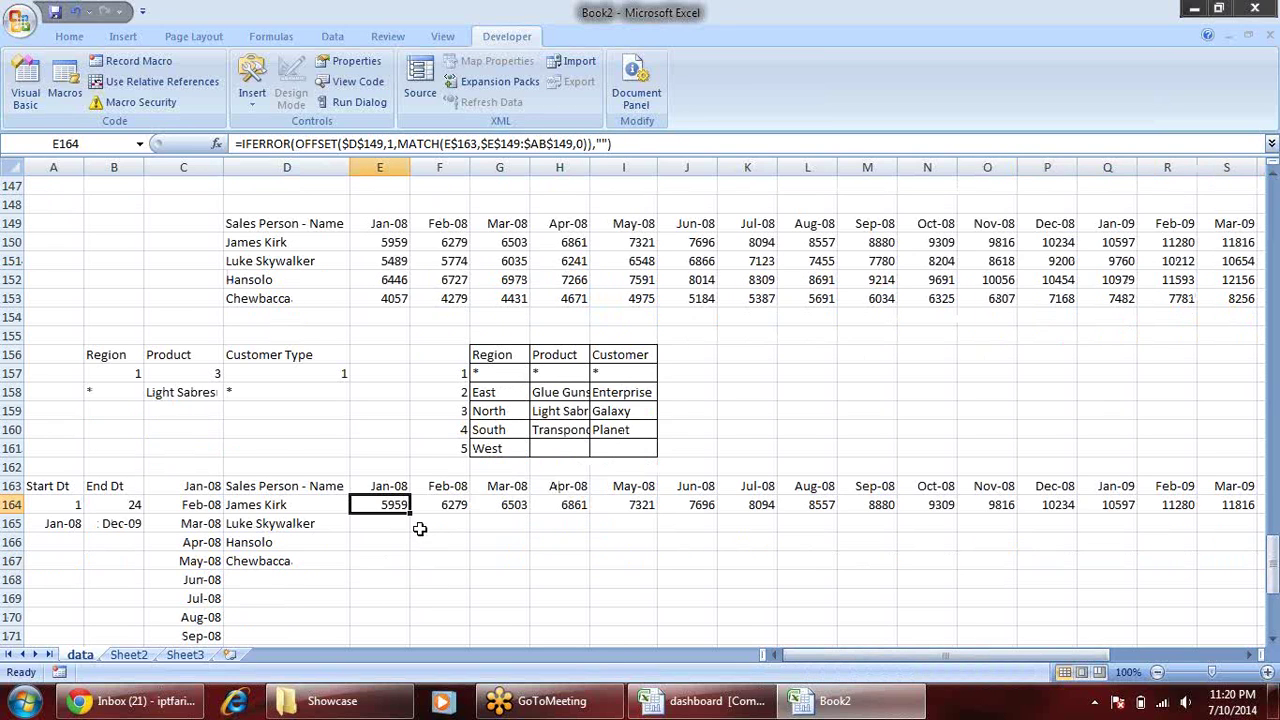
scroll(419, 529, "down", 1)
left_click_drag(409, 457, 412, 510)
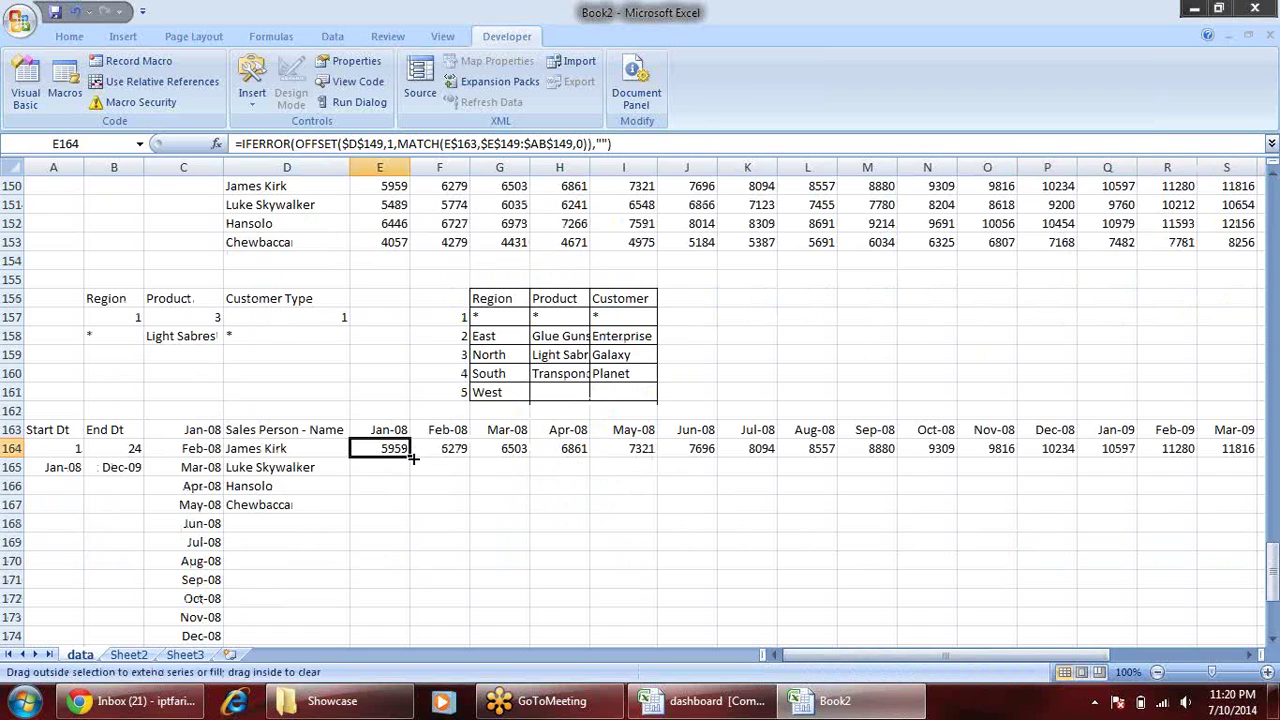
left_click(392, 470)
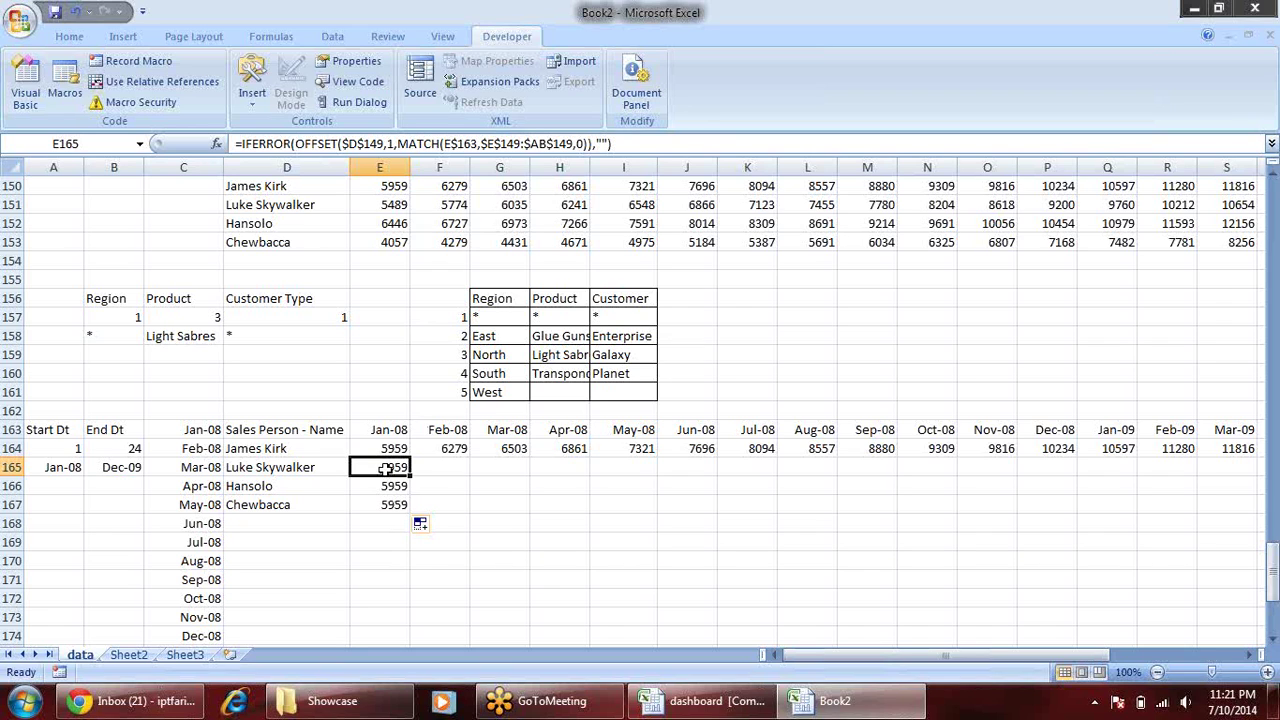
key("F2")
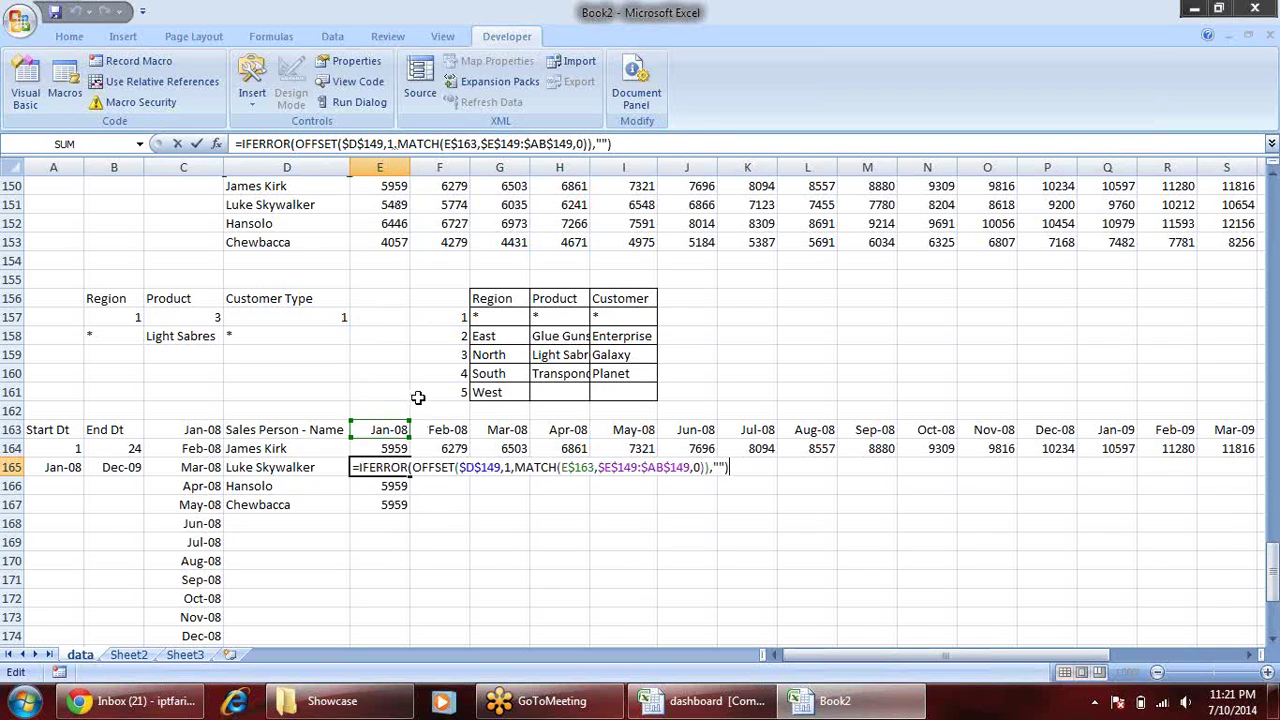
left_click(509, 467)
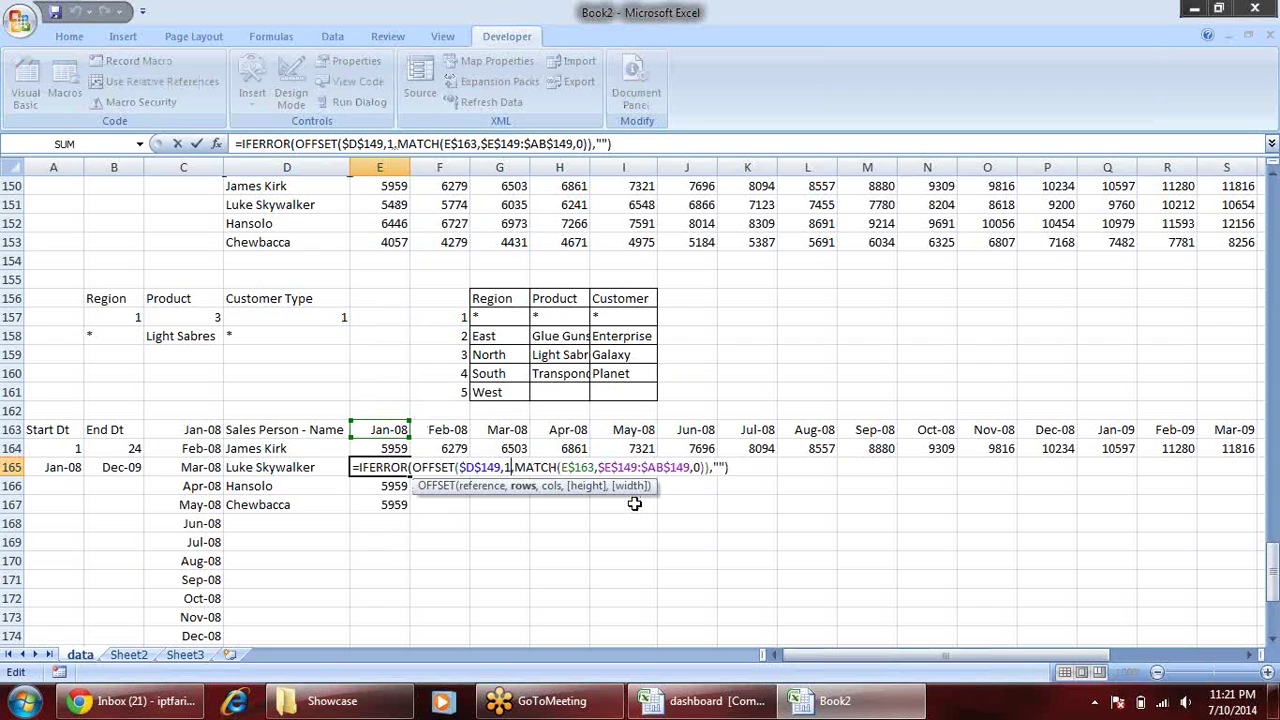
key("BackSpace")
type("2")
key("Return")
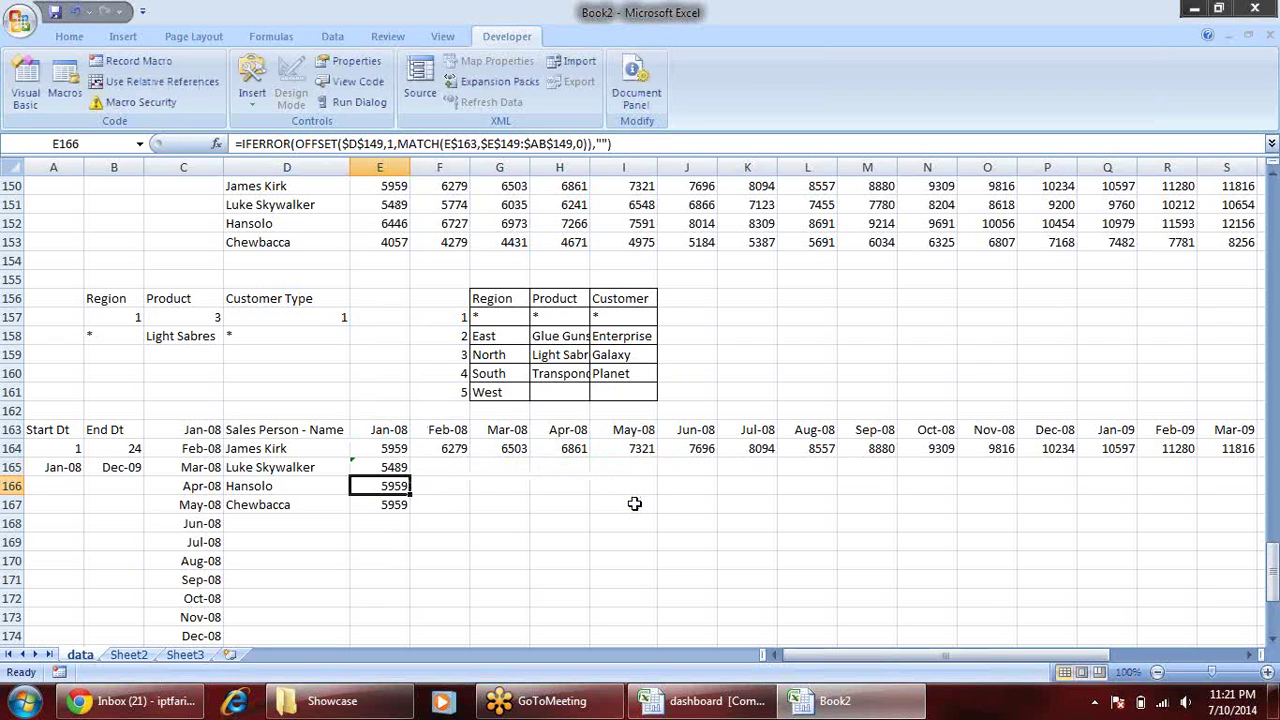
- Change Hansolo's and Chewbacca's OFFSET row offsets to 3 and 4
left_click(392, 143)
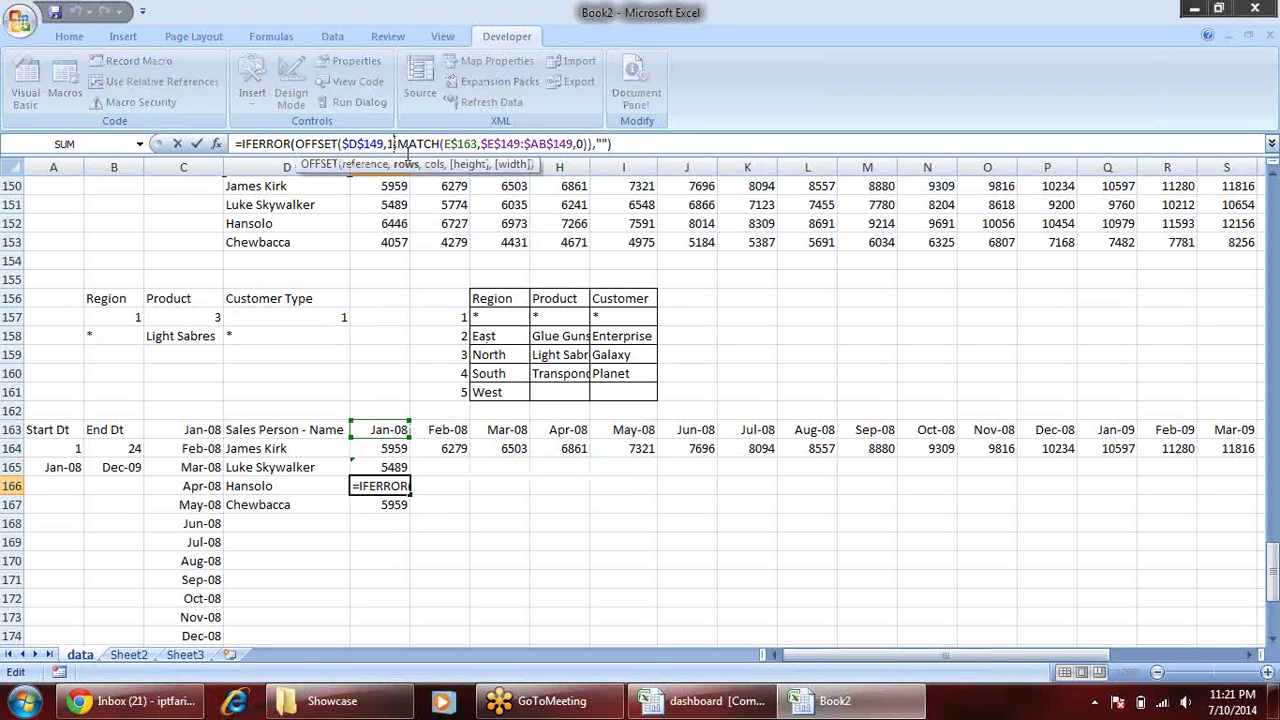
key("BackSpace")
type("3")
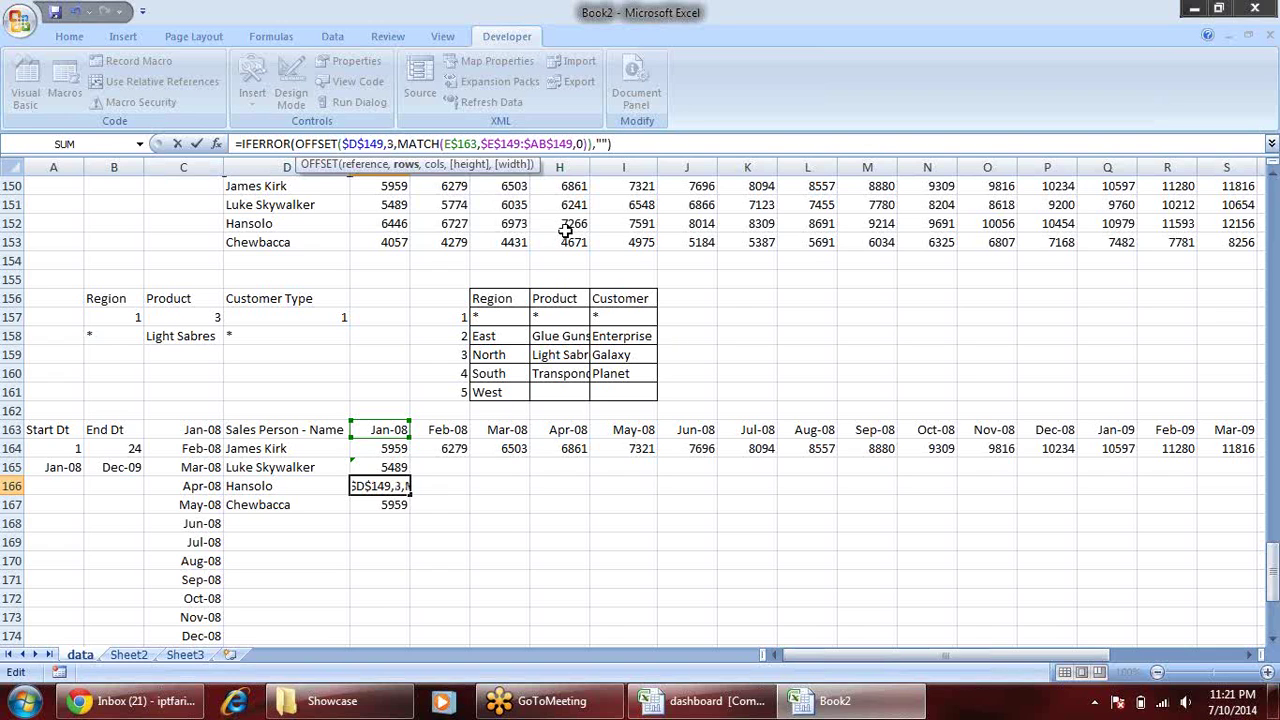
key("Return")
left_click(392, 143)
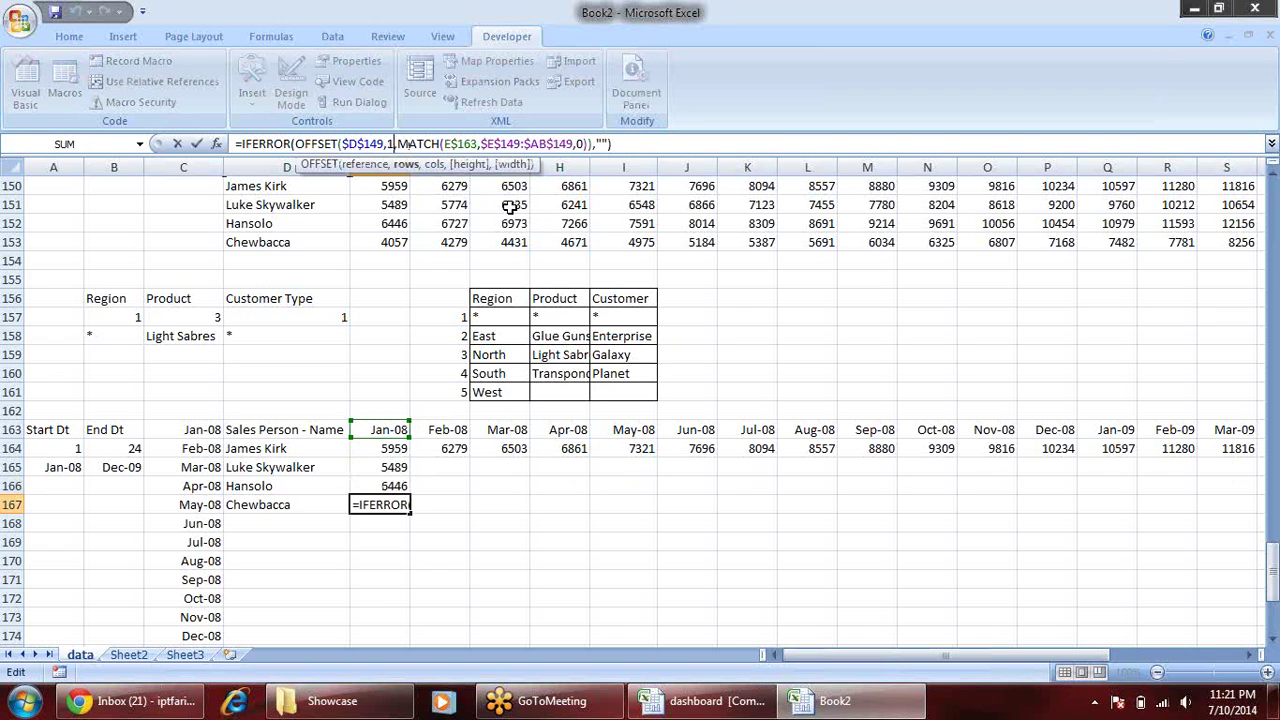
key("BackSpace")
type("4")
key("Return")
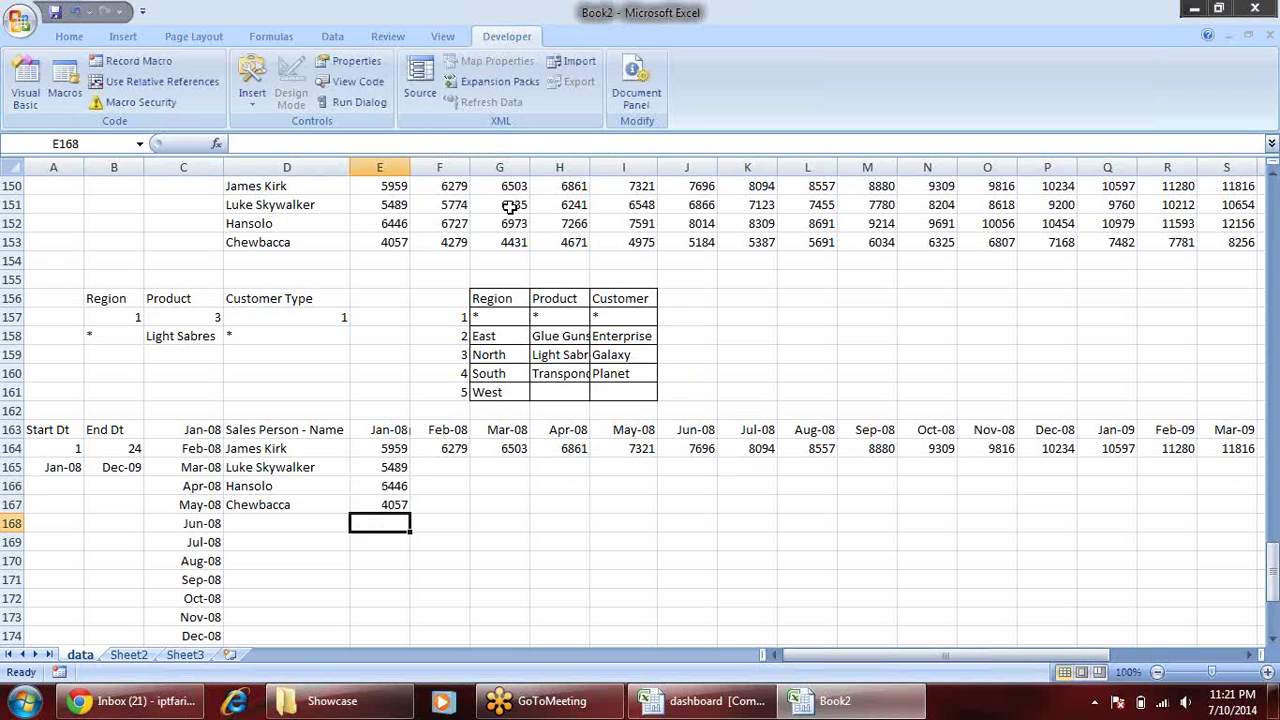
- Fill the E165:E167 formulas right through column AB (Dec-09)
mouse_move(397, 467)
left_mouse_down()
mouse_move(395, 504)
mouse_move(1178, 505)
left_mouse_up()
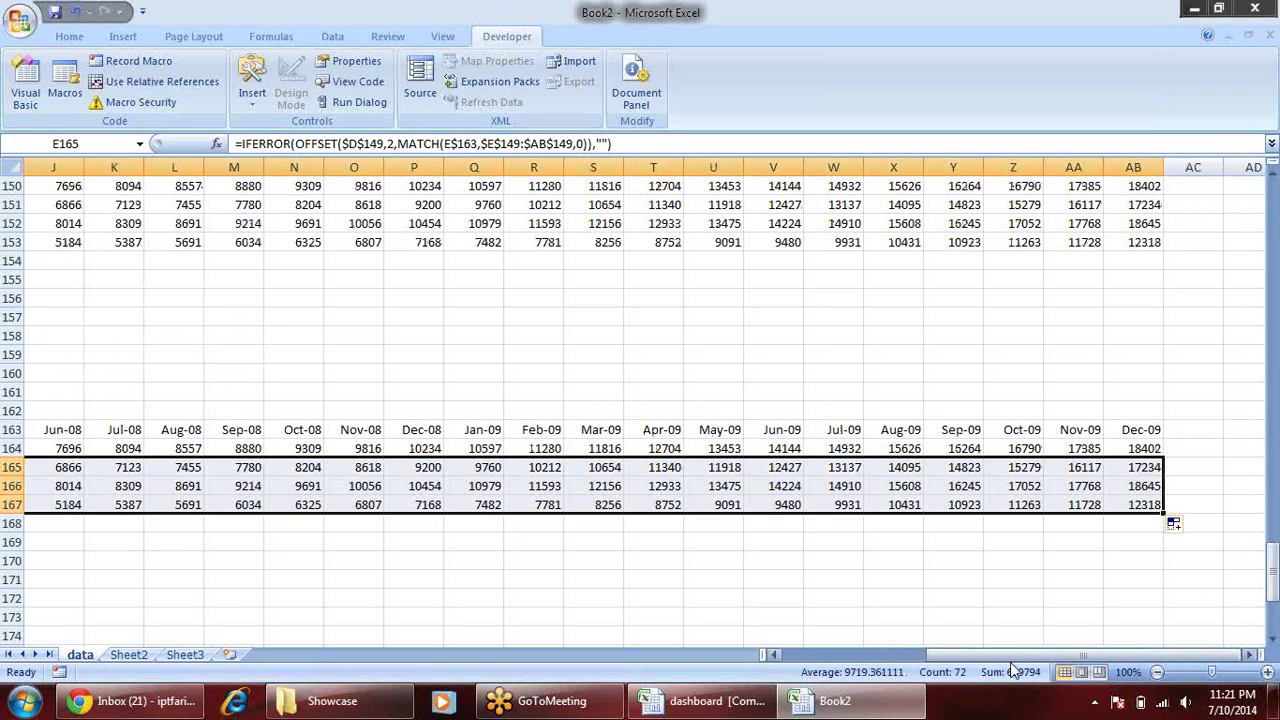
left_click_drag(923, 656, 775, 656)
left_click(309, 548)
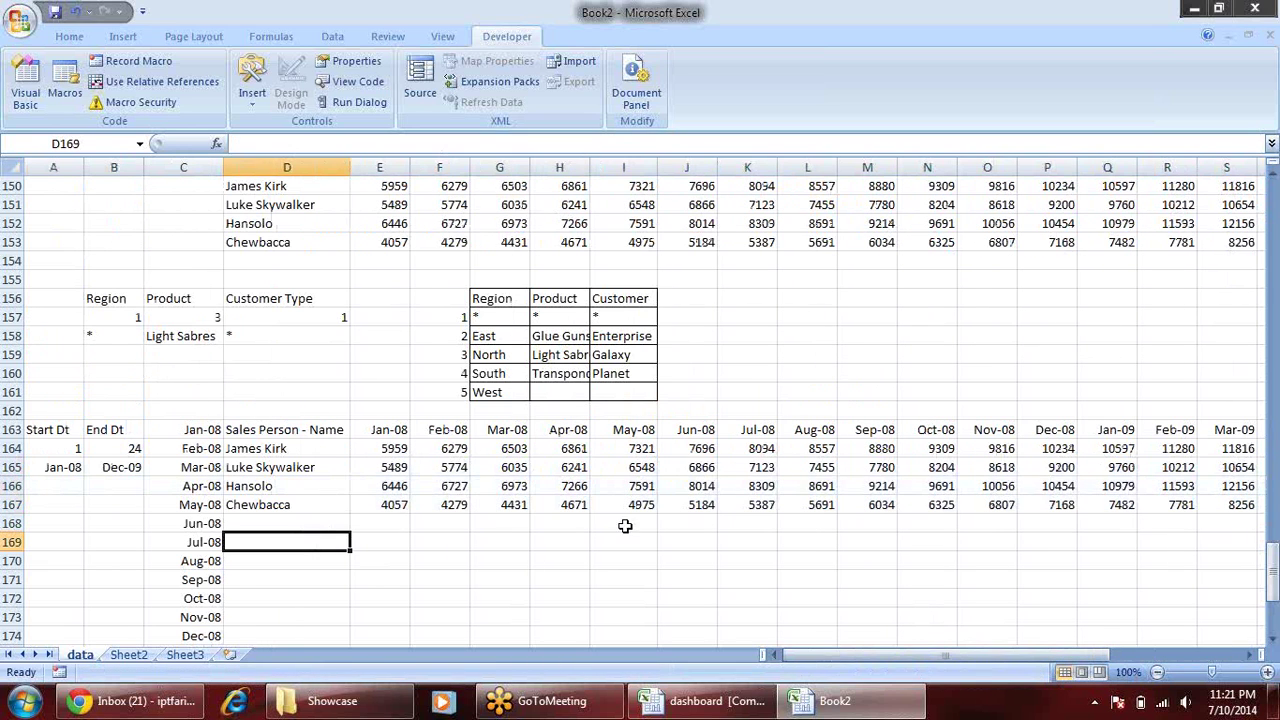
left_click(104, 450)
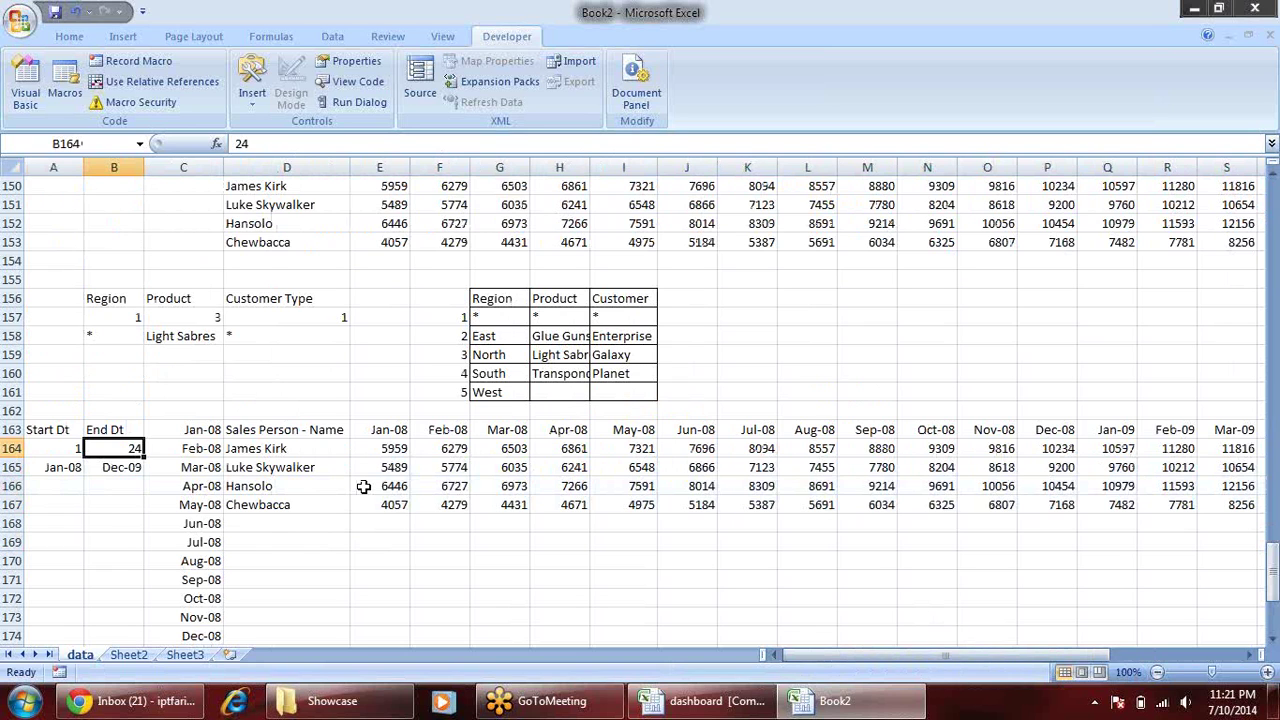
scroll(363, 487, "up", 1)
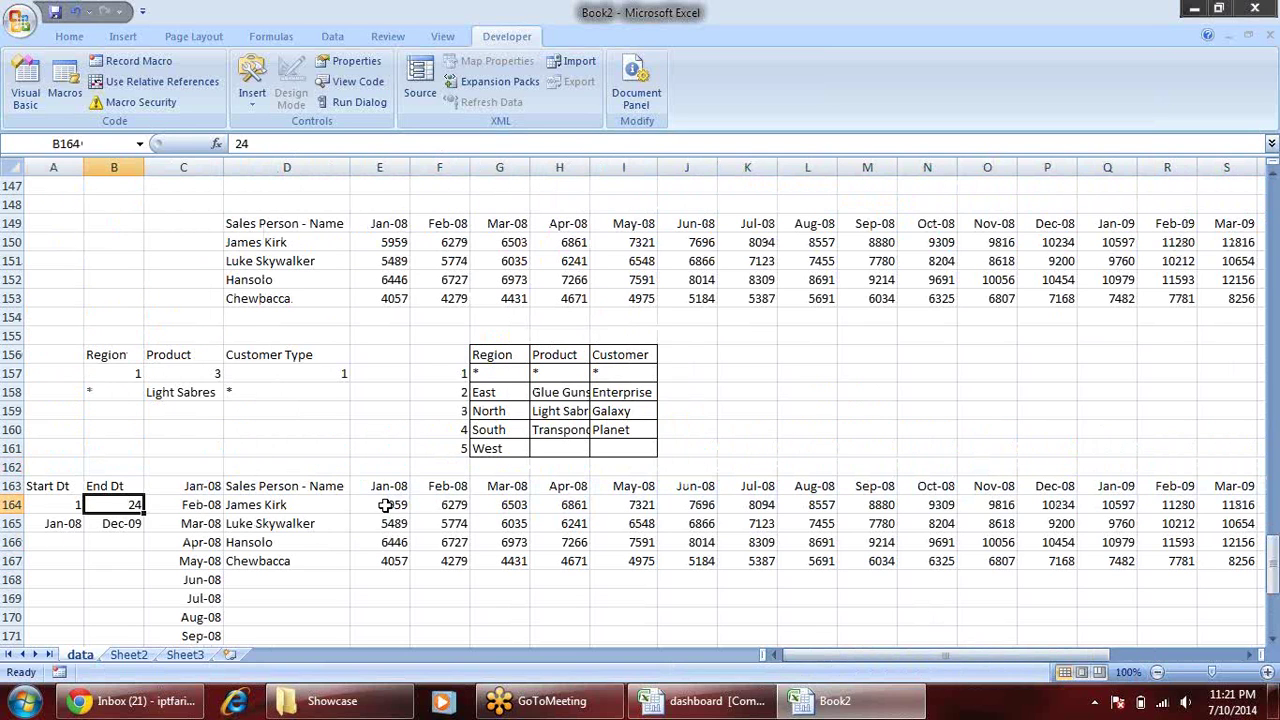
- Reopen E164's formula and highlight its $D$149 anchor, the Sales Person - Name header
double_click(385, 505)
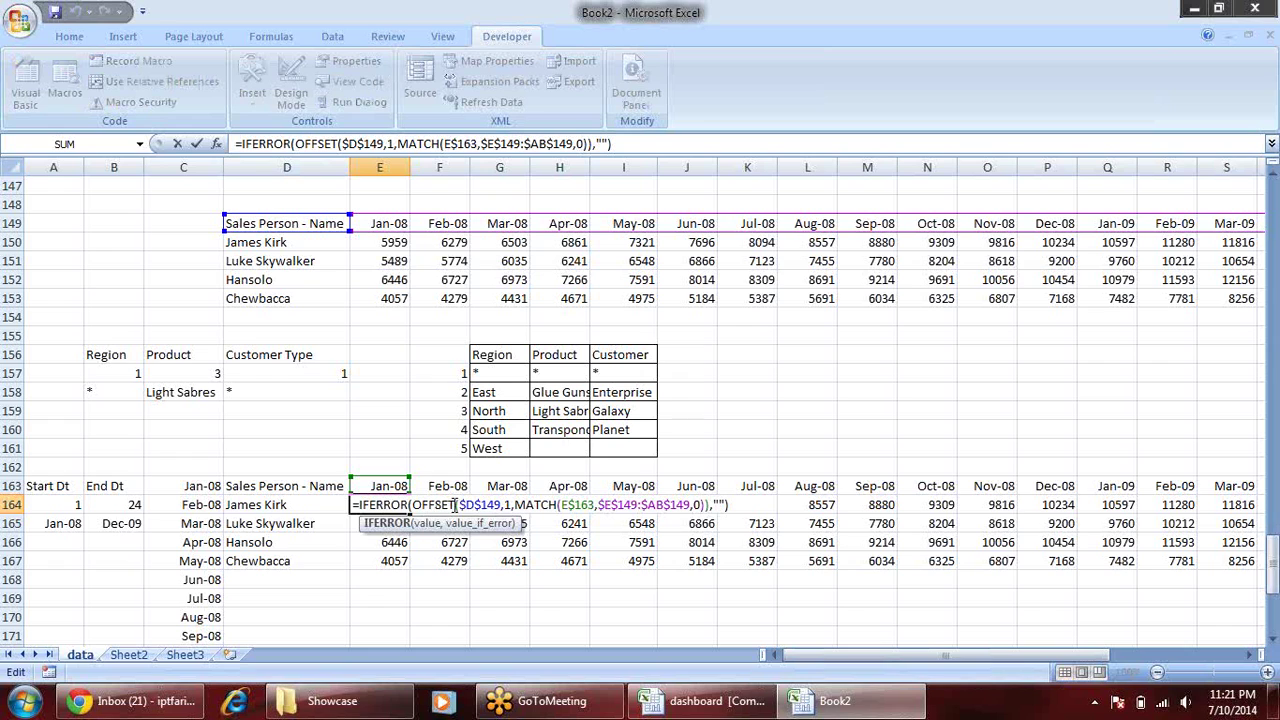
left_click_drag(459, 505, 502, 505)
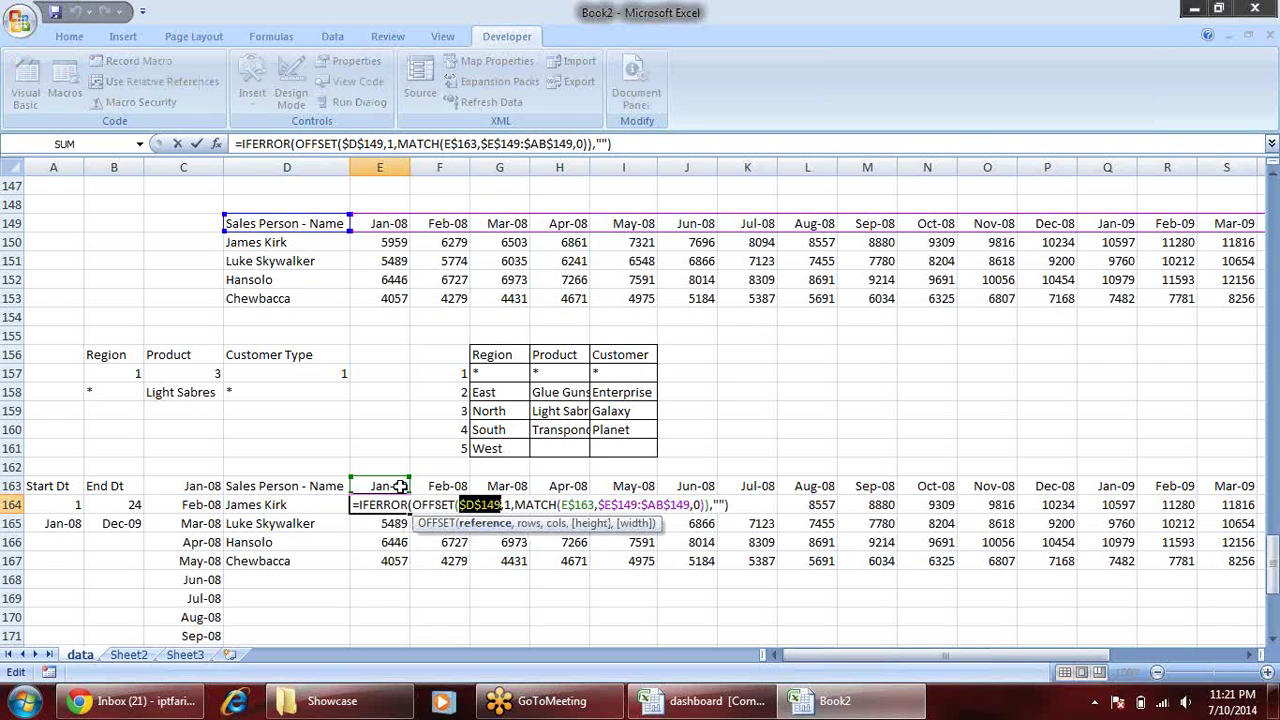
left_click_drag(314, 228, 315, 231)
left_click_drag(315, 231, 316, 223)
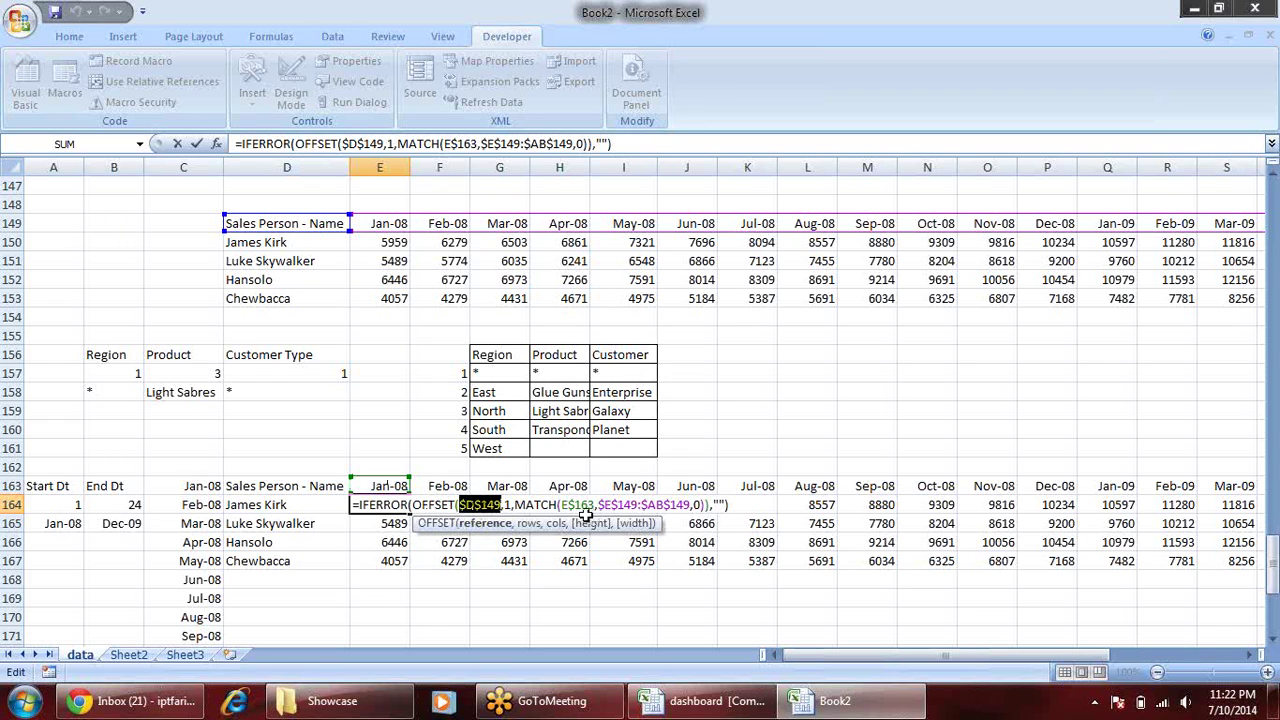
- Review the OFFSET formulas in E164 and E165, leaving them unchanged
left_click(511, 505)
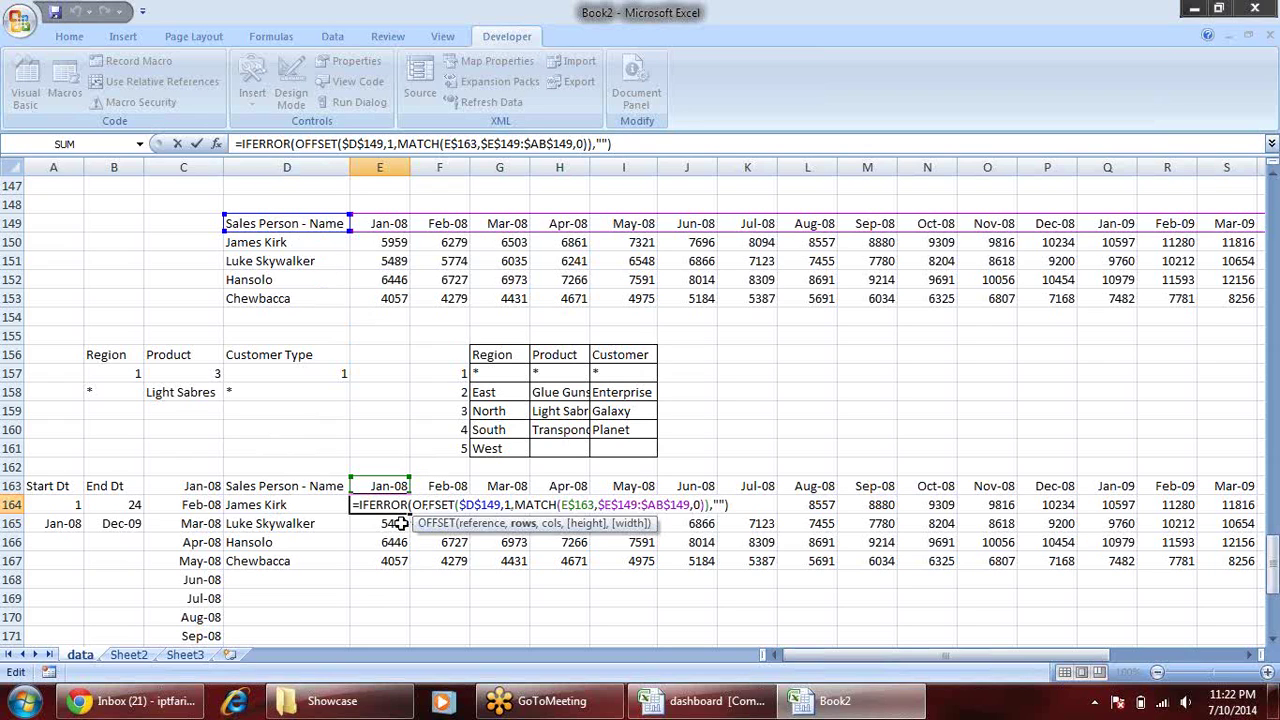
key("Return")
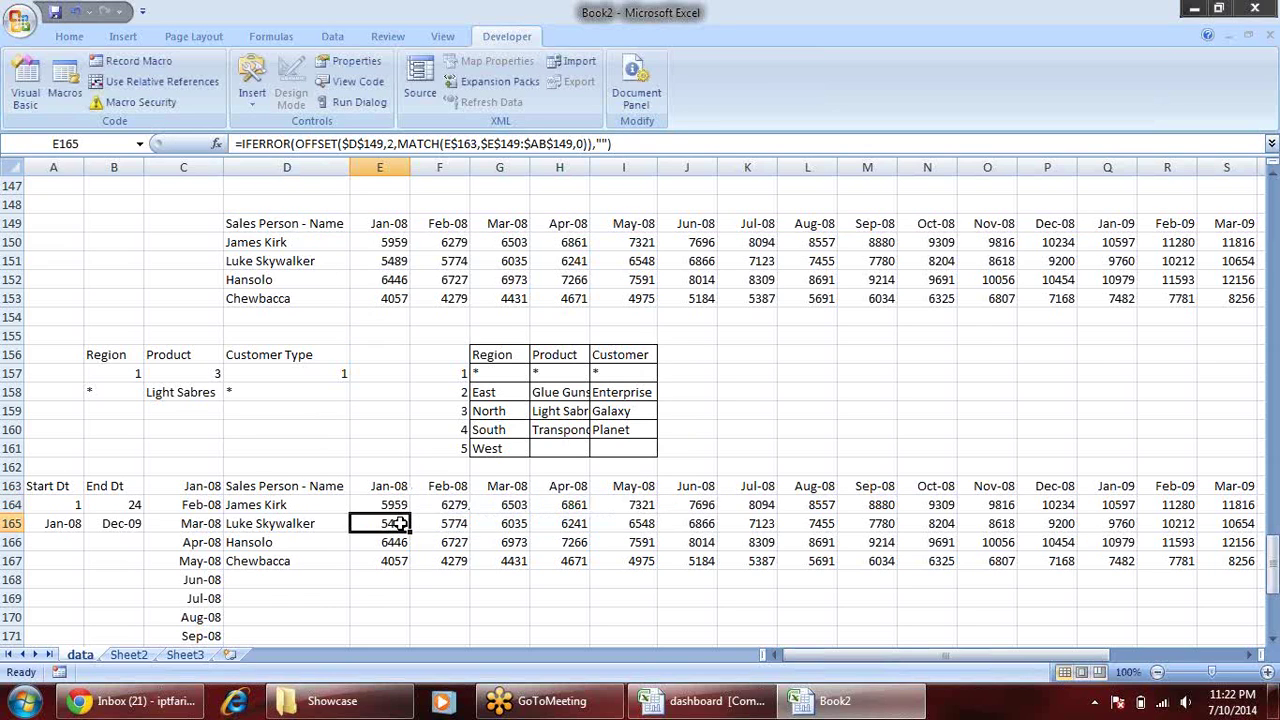
double_click(398, 523)
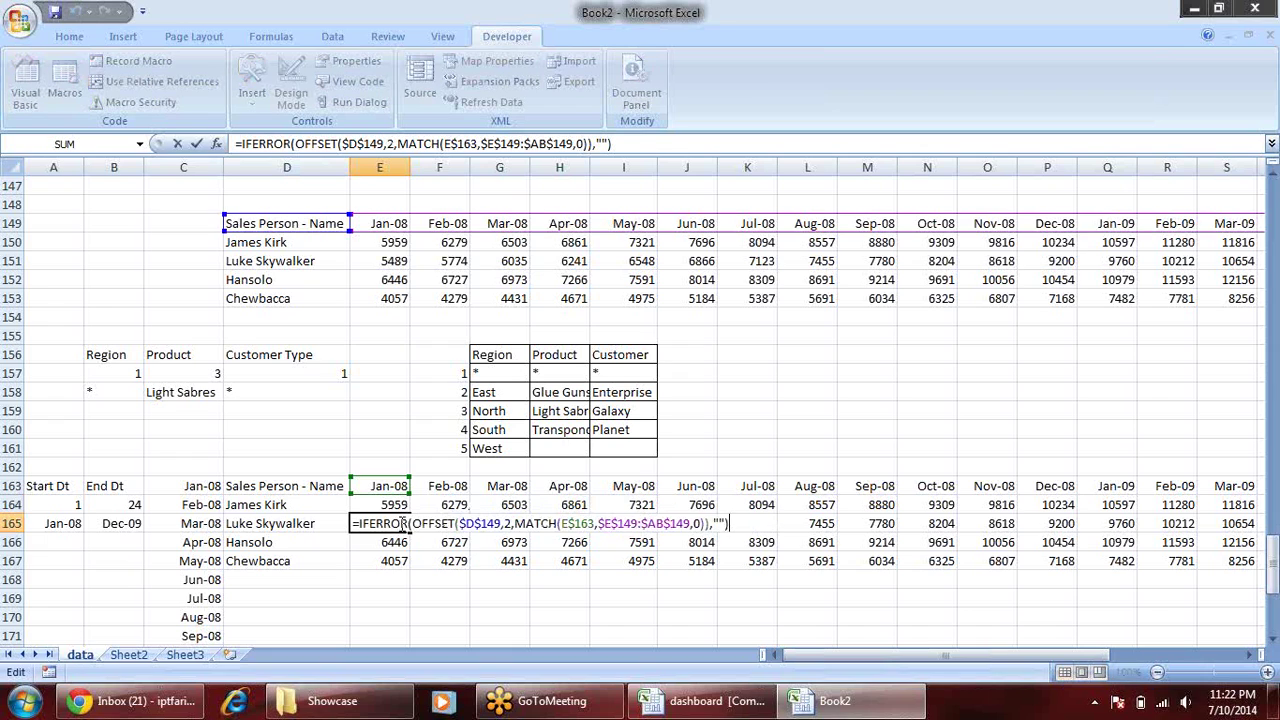
left_click(509, 523)
key("shift+Left")
left_click(468, 548)
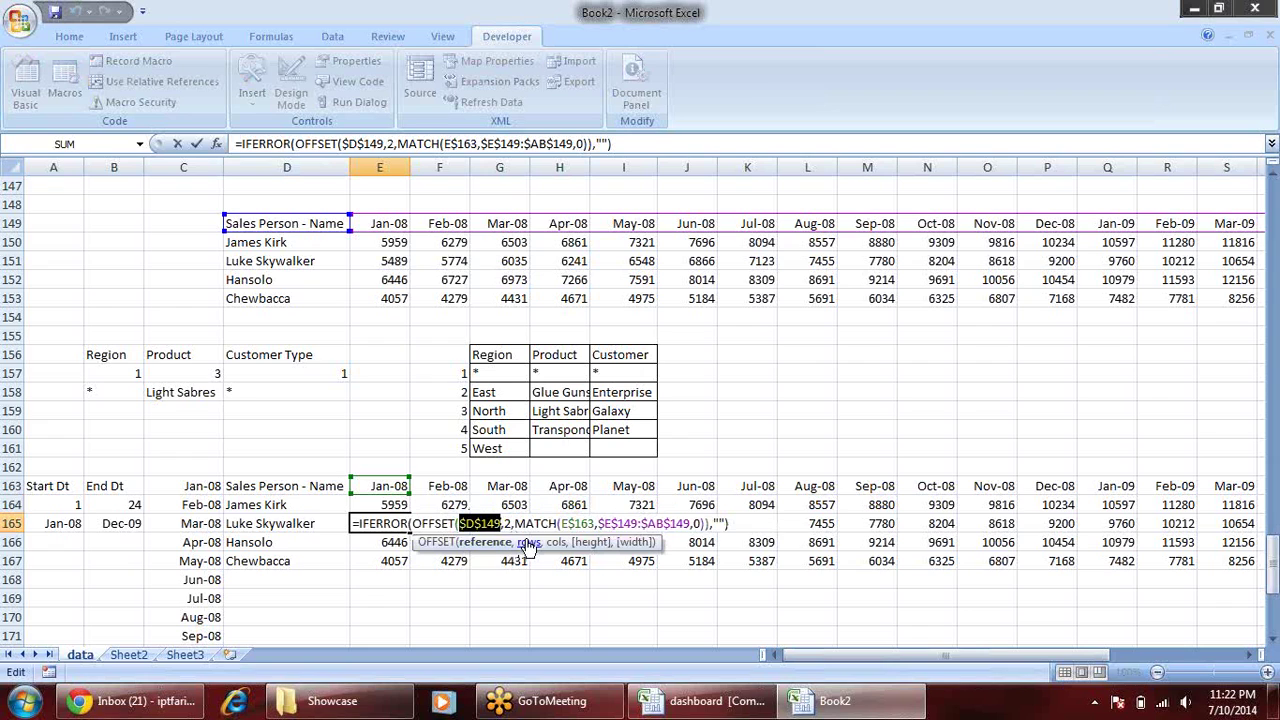
left_click(524, 544)
left_click(551, 543)
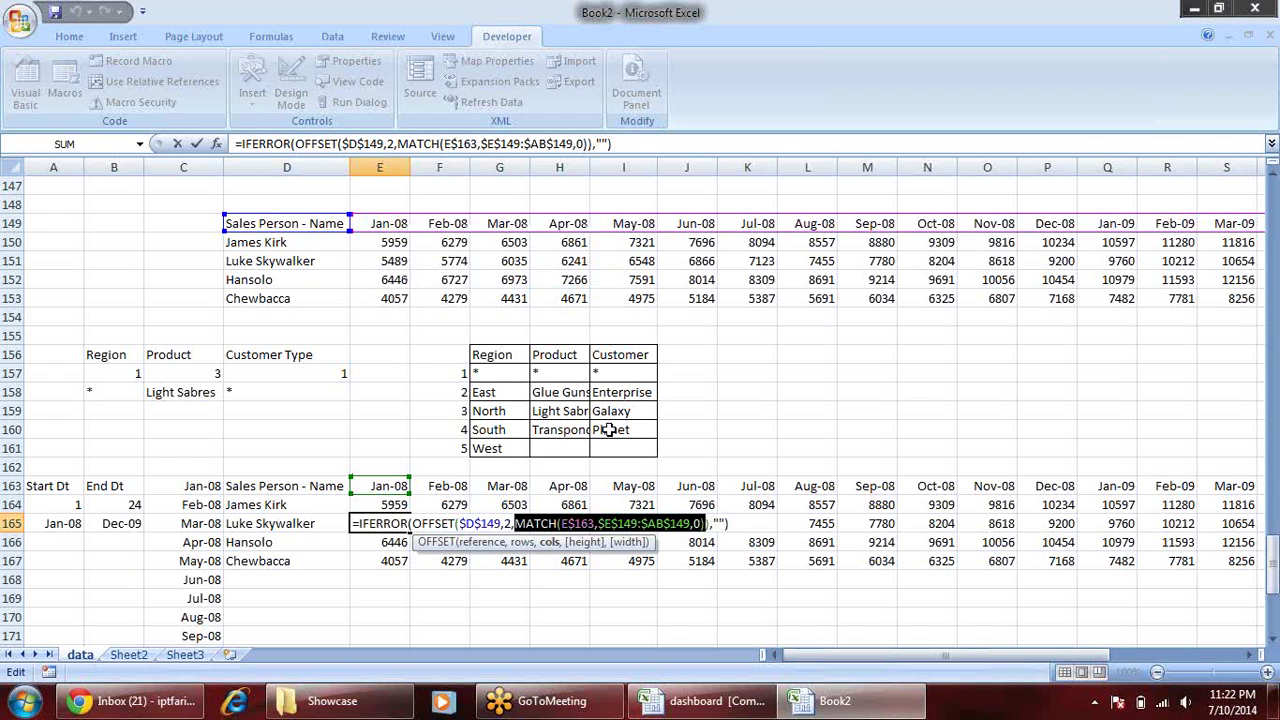
mouse_move(320, 707)
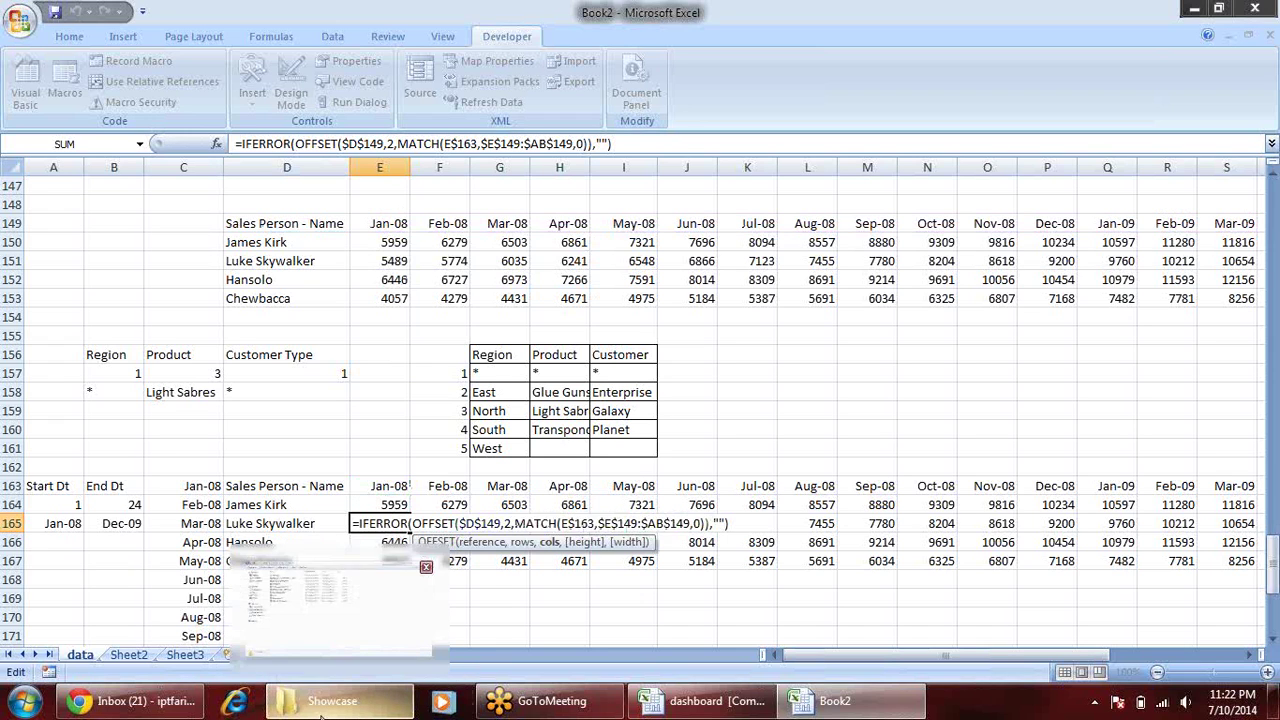
key("Return")
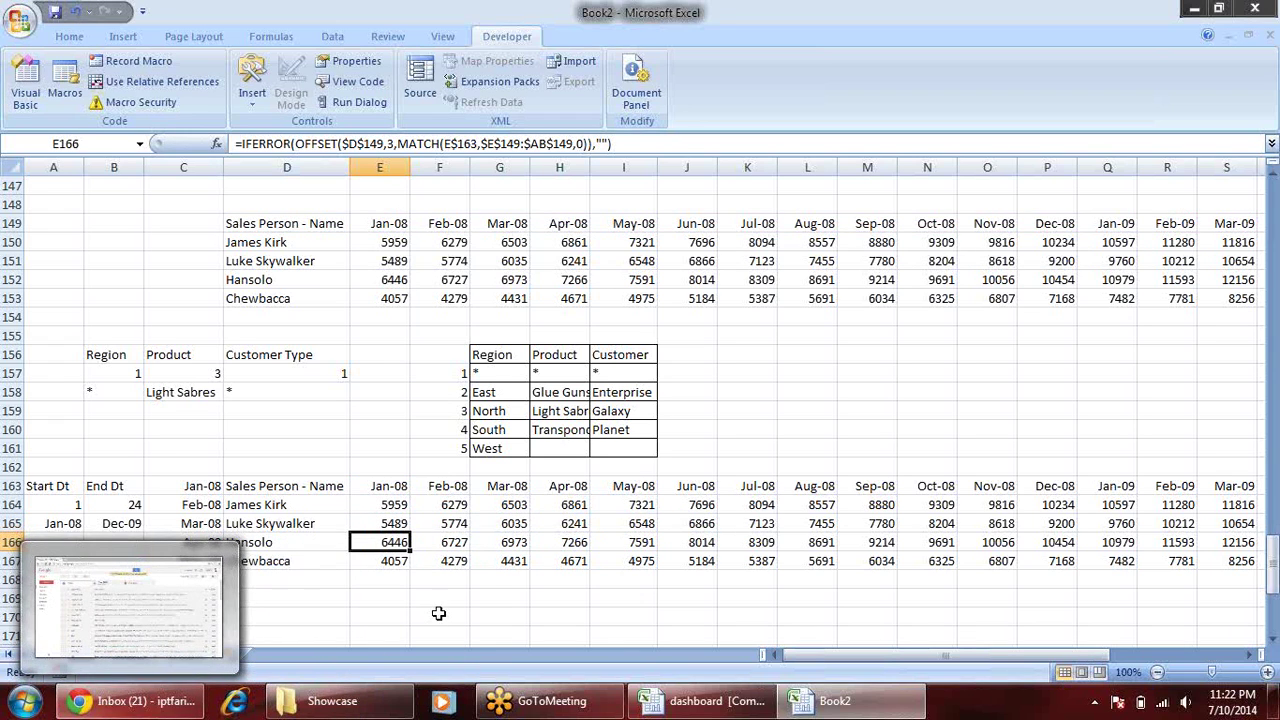
- Set the end month index in B164 to 5 and undo the stray end-date overwrite
left_click(438, 613)
left_click(122, 505)
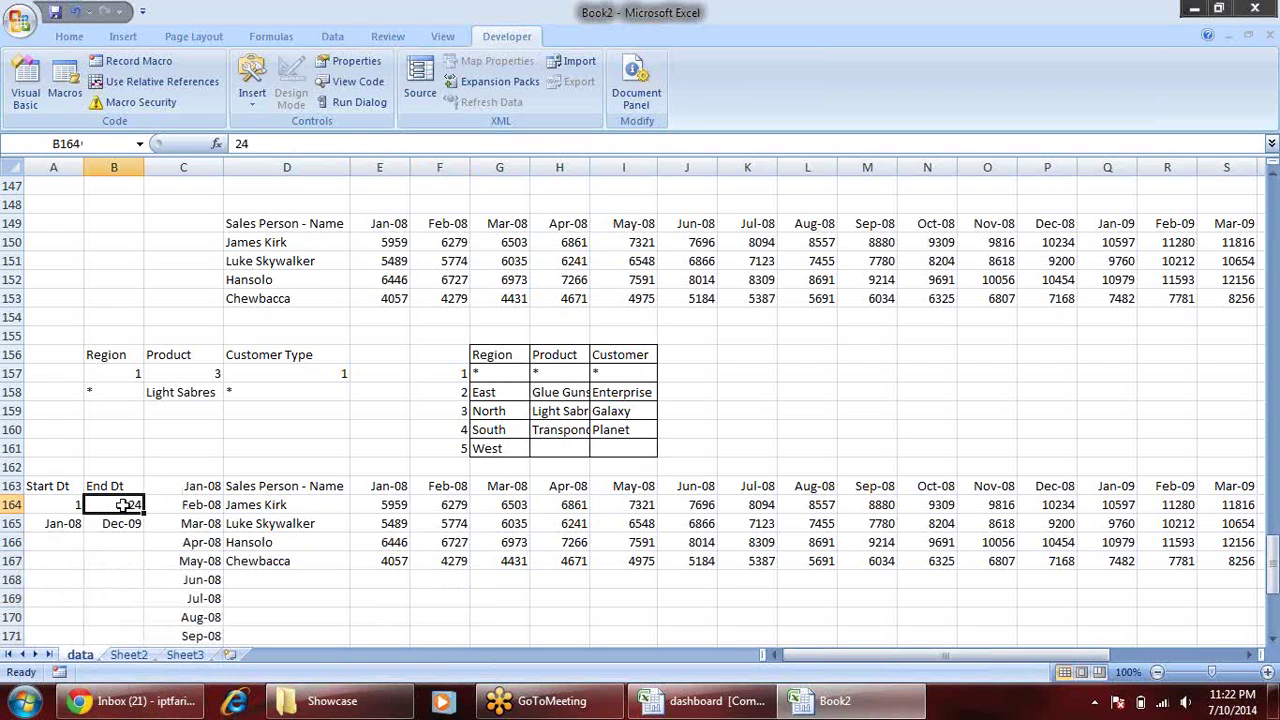
type("5")
key("Return")
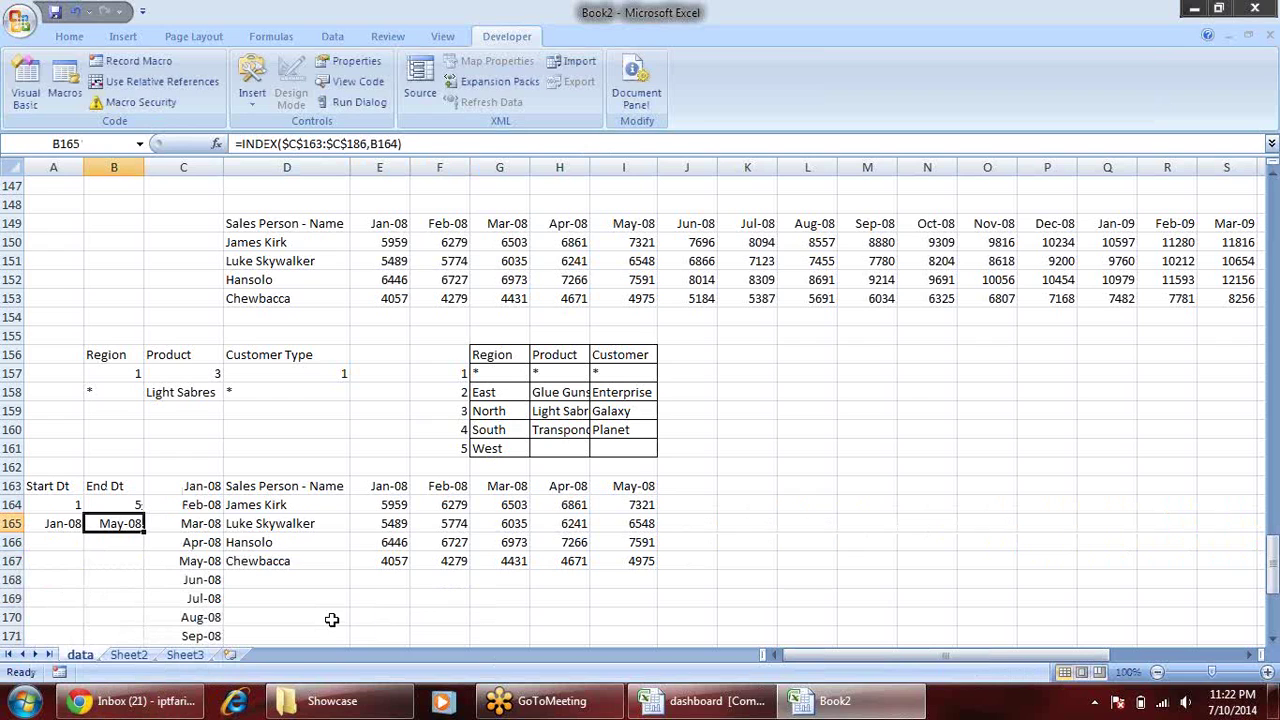
type("0")
key("Return")
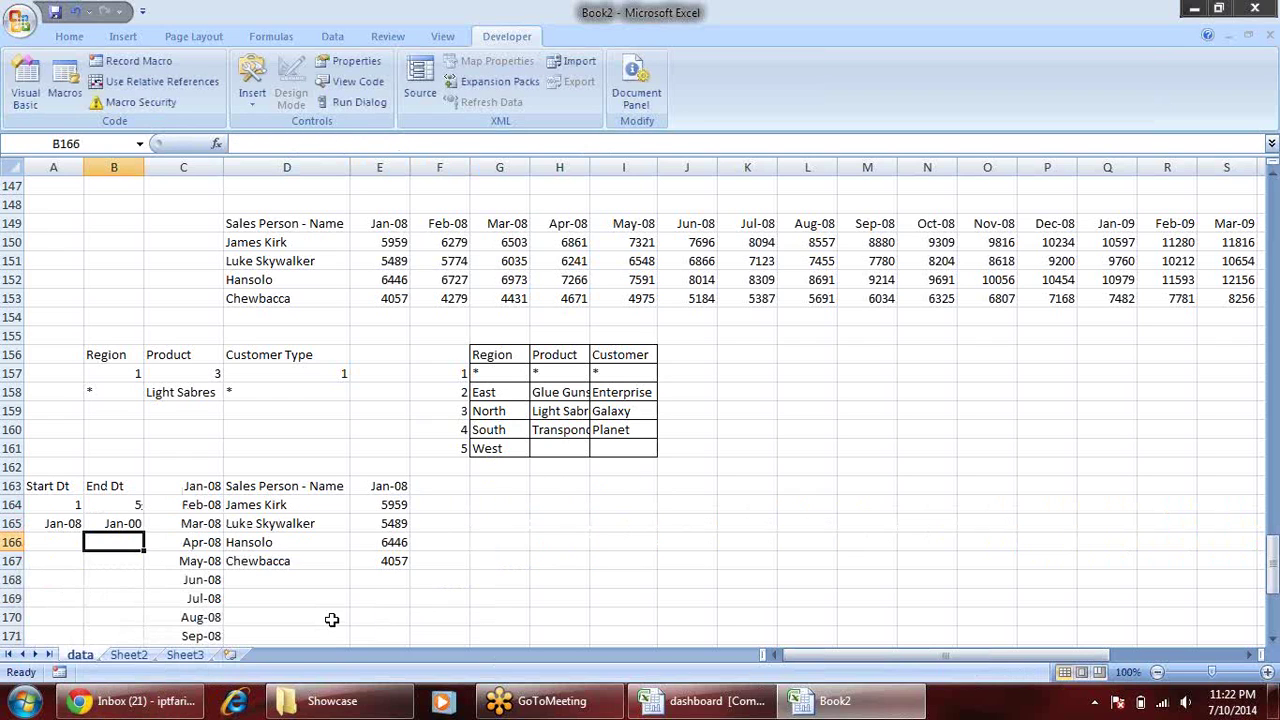
key("ctrl+z")
type("1")
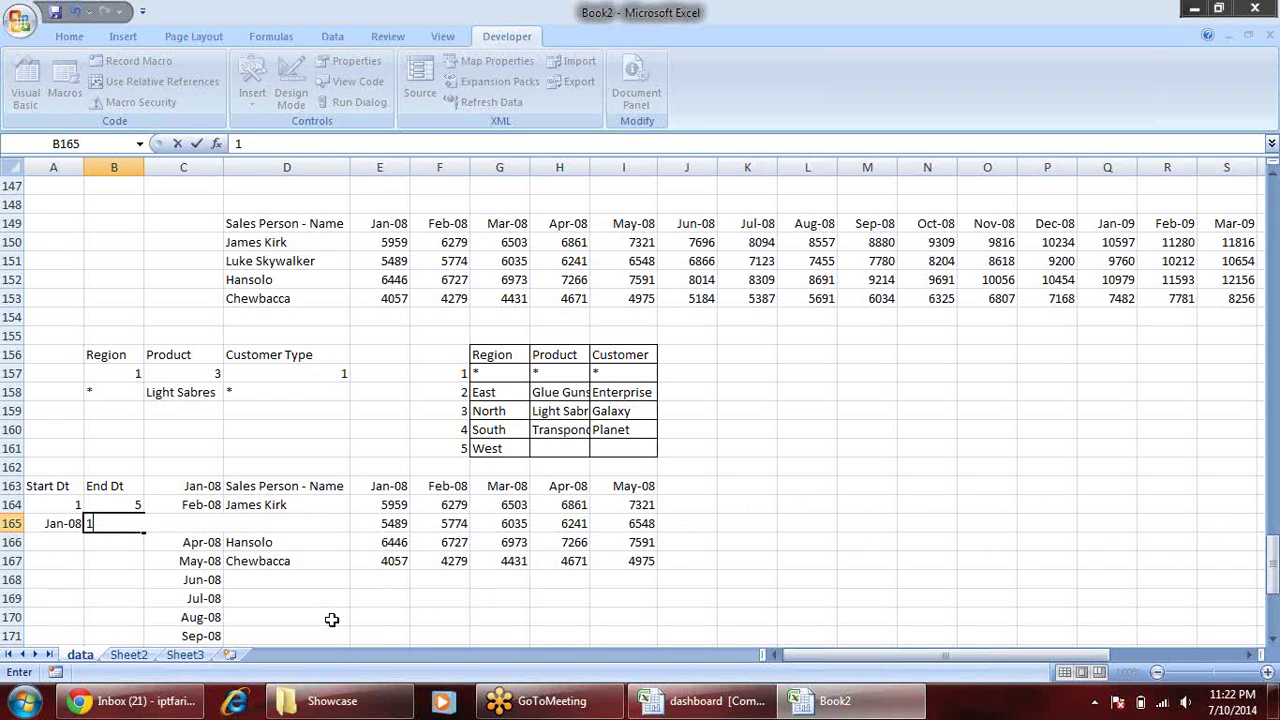
key("Escape")
- Set the start month index to 2
key("Up")
key("Left")
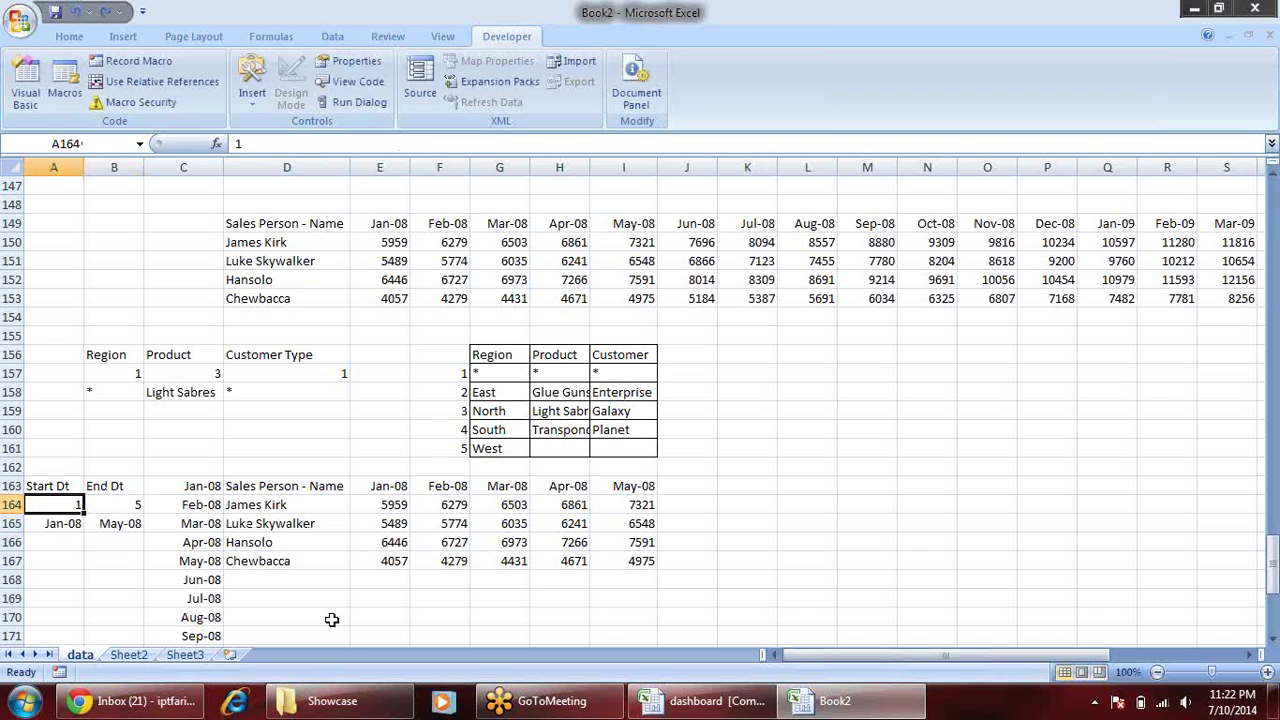
type("2")
key("Return")
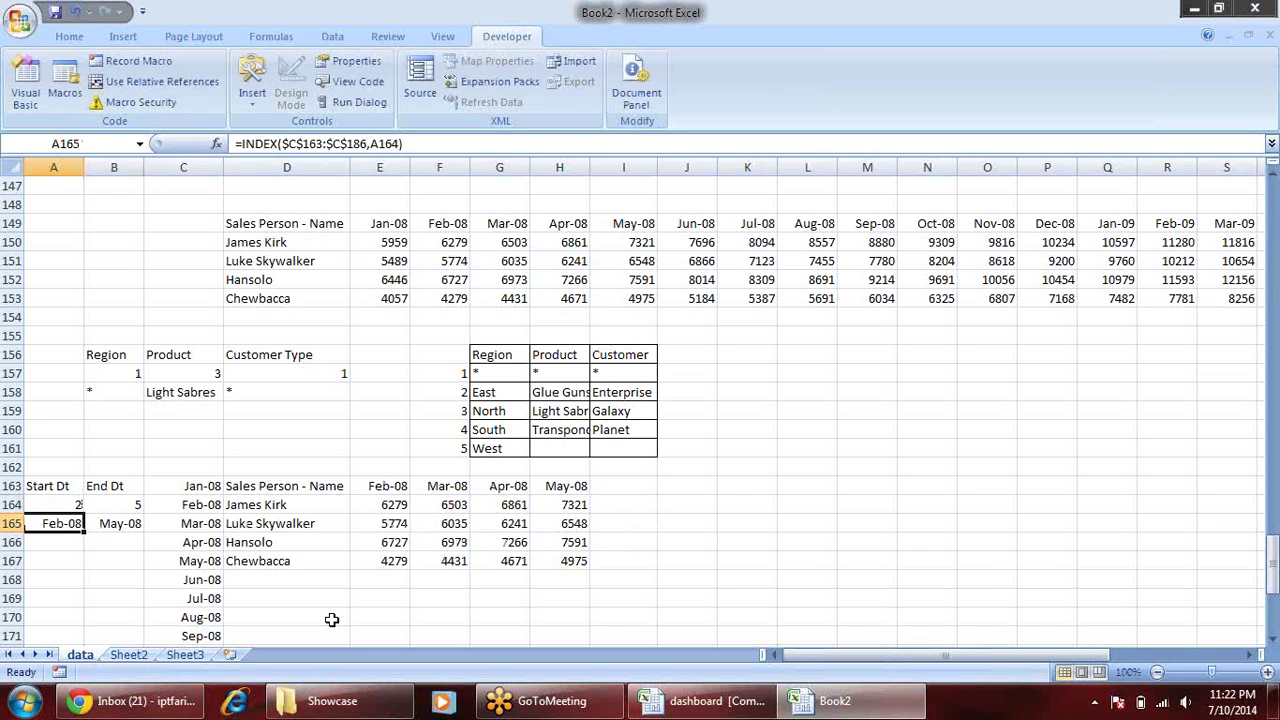
- Review the source month headers, SUMIFS formulas, Region/Product/Customer Type filters and filtered output table
left_click(400, 484)
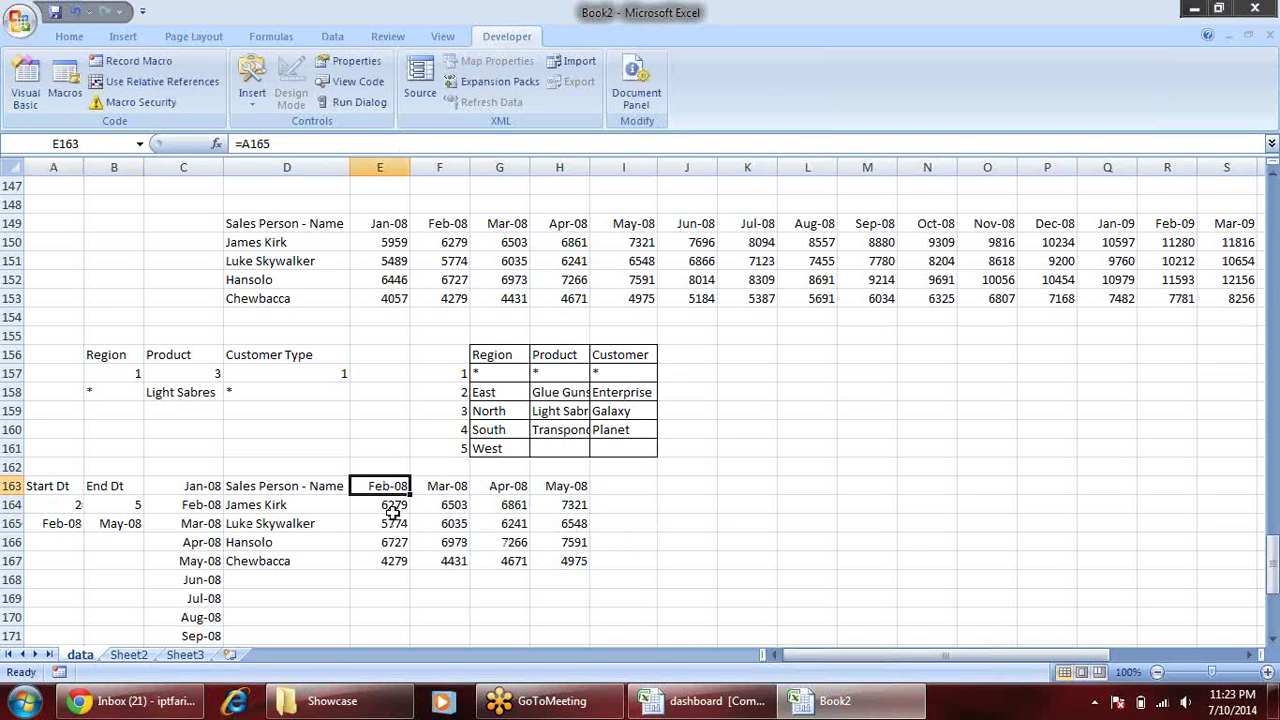
left_click_drag(396, 222, 594, 217)
left_click(432, 224)
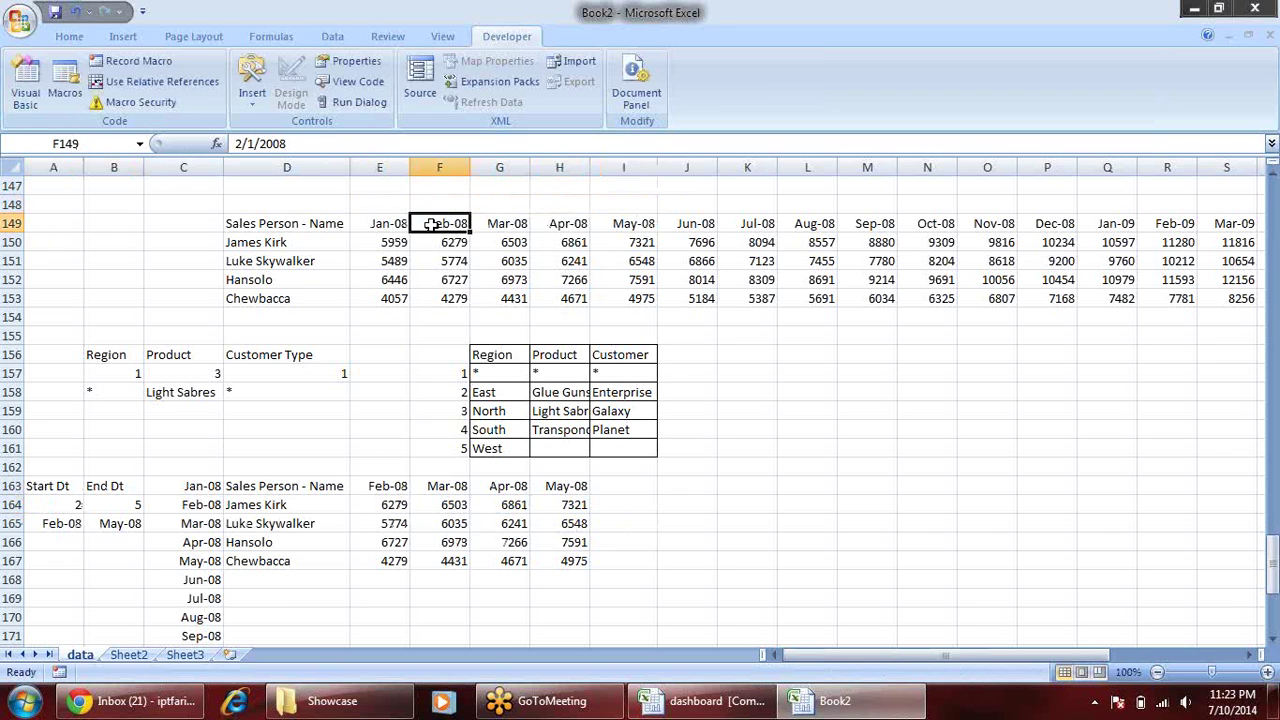
left_click(264, 248)
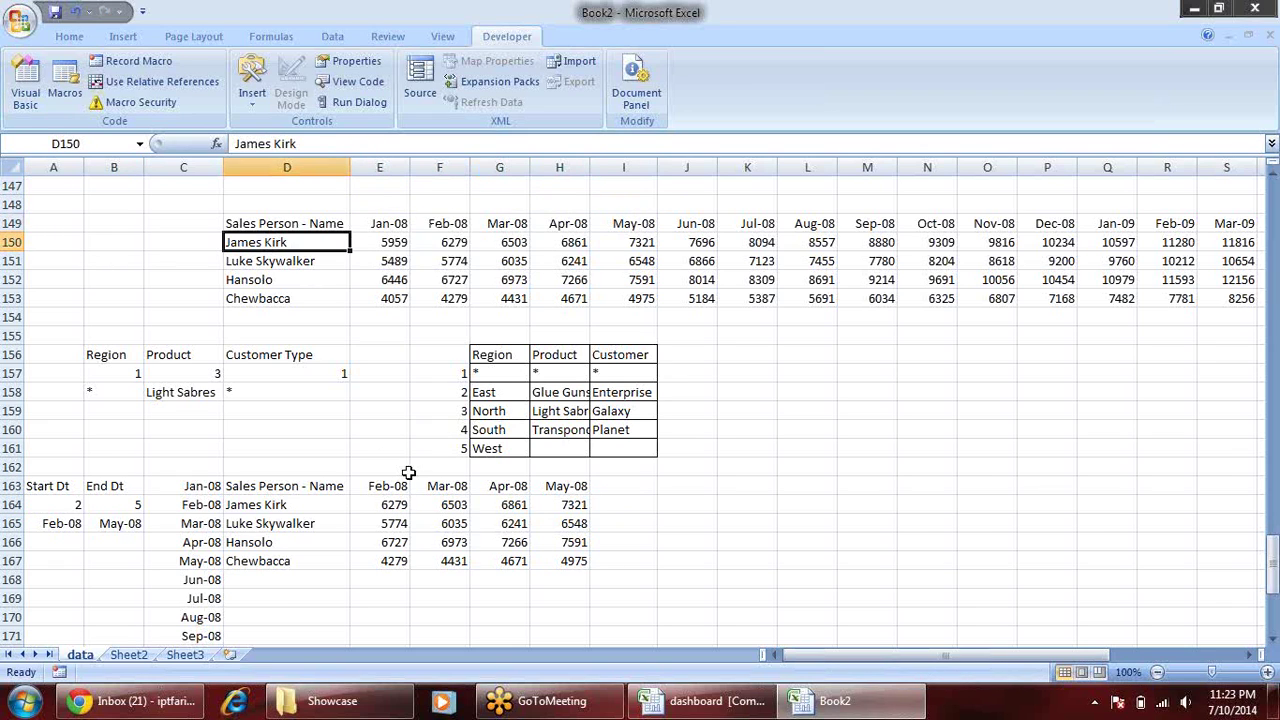
left_click(448, 244)
left_click(408, 502)
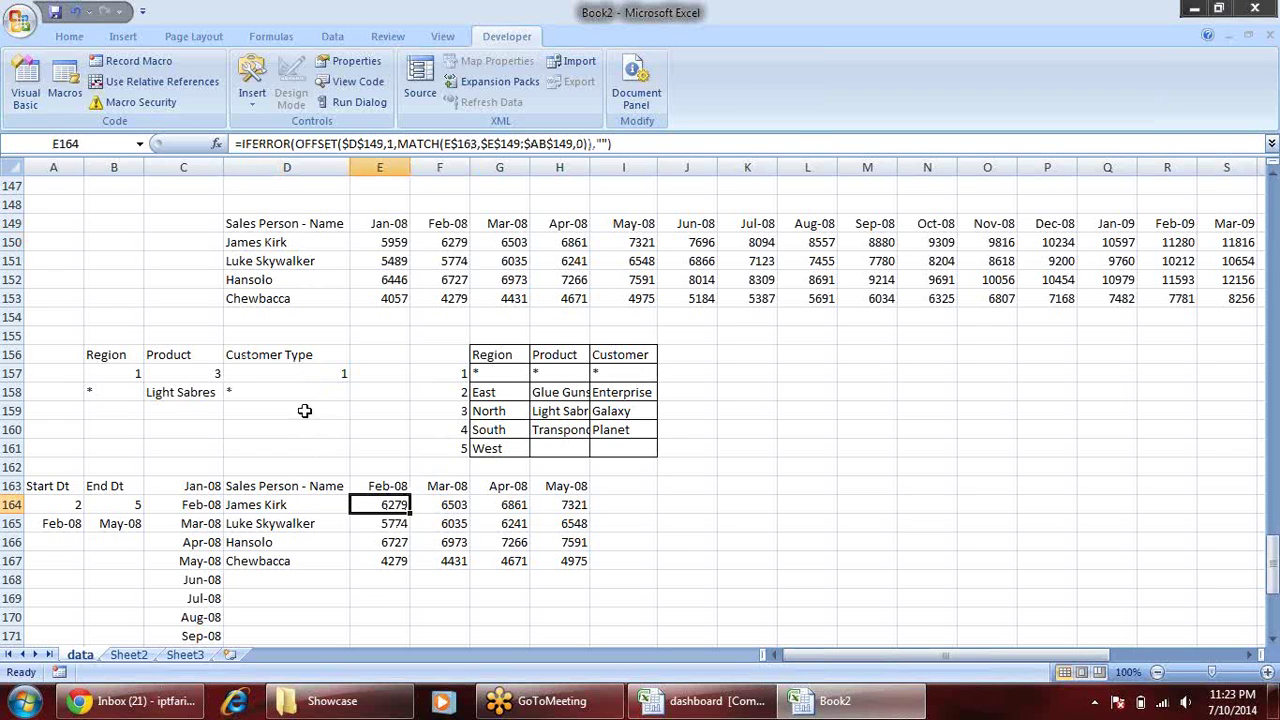
left_click(452, 244)
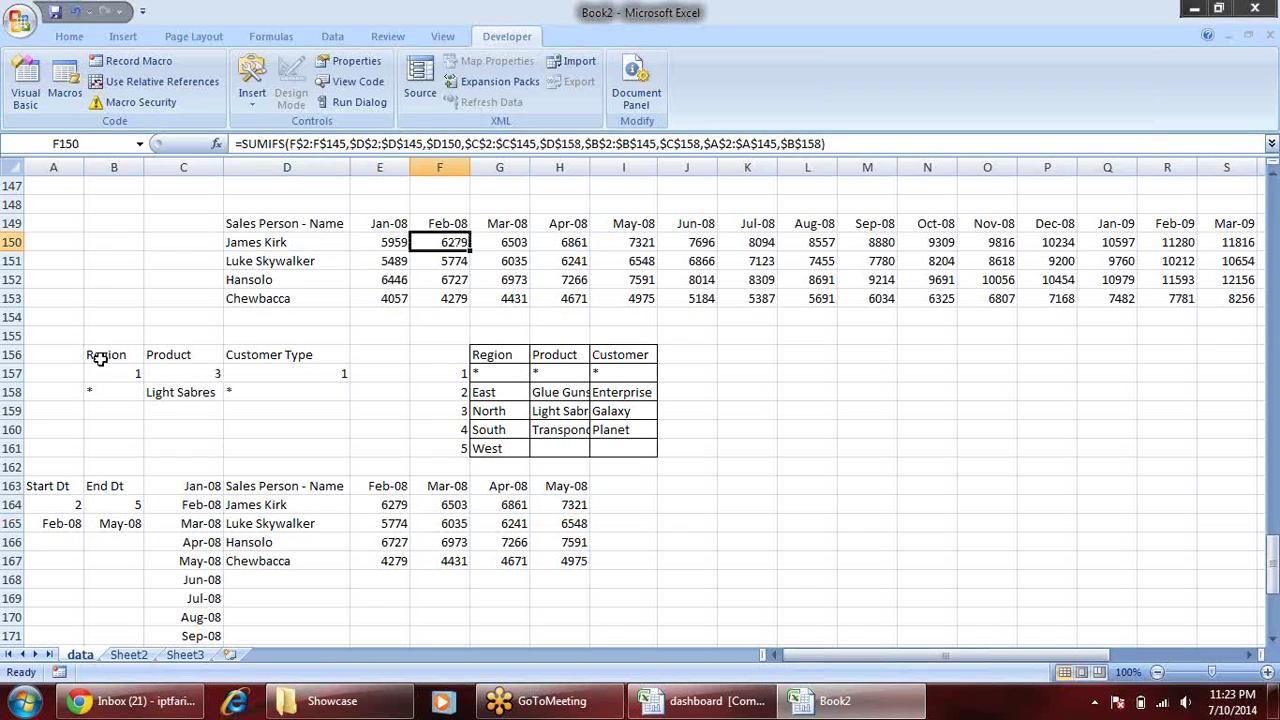
left_click_drag(110, 360, 305, 392)
left_click(393, 520)
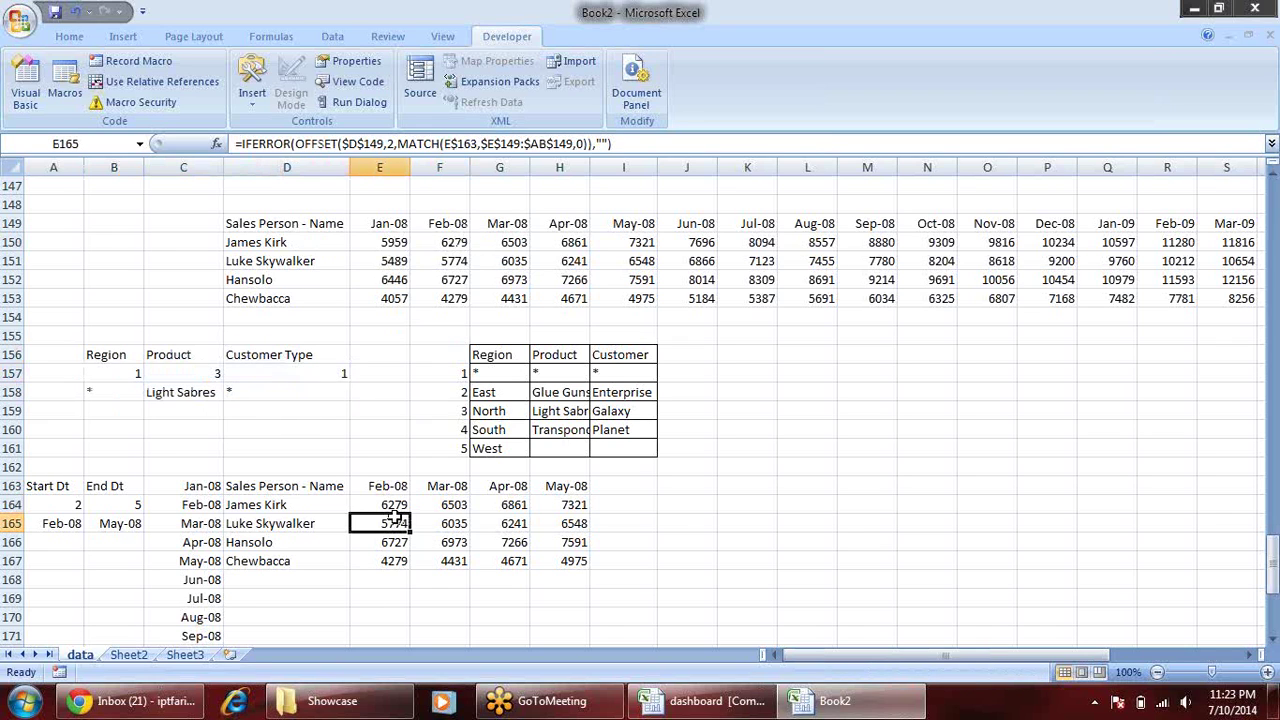
left_click(65, 487)
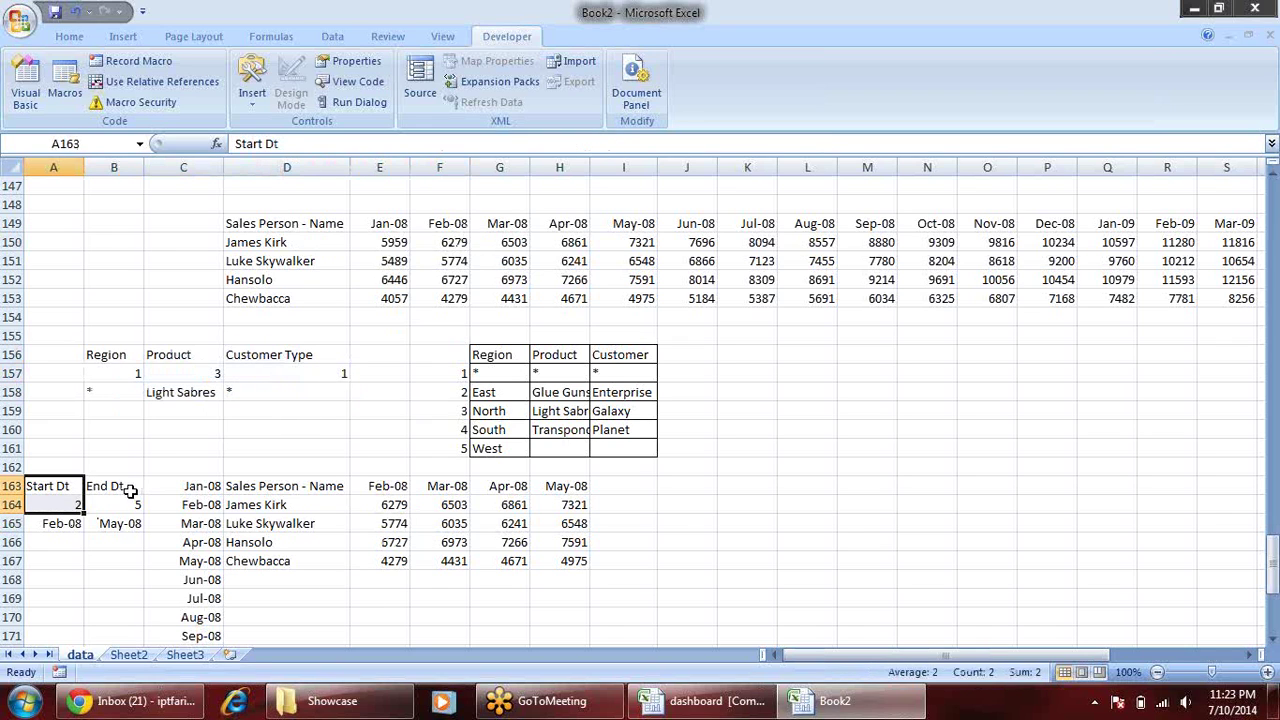
left_click_drag(125, 490, 122, 508)
mouse_move(286, 487)
left_mouse_down()
mouse_move(594, 549)
mouse_move(594, 566)
left_mouse_up()
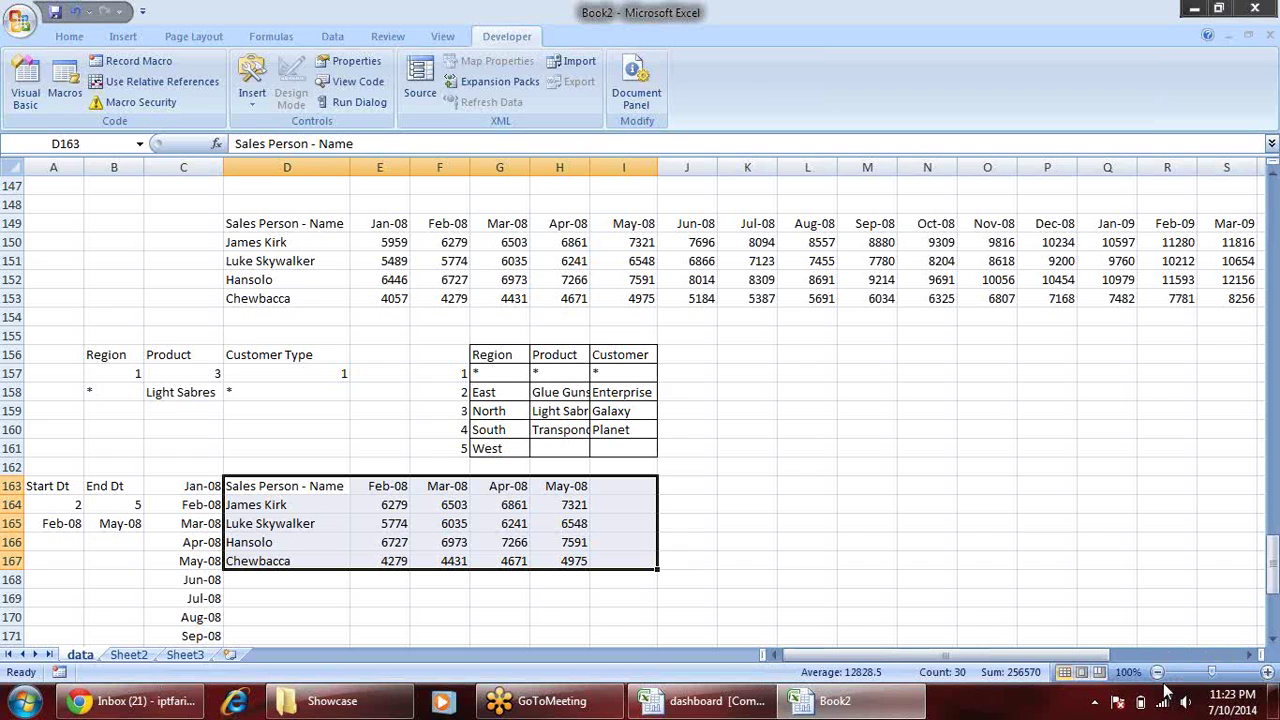
- Restore the start month index to 1 and the end month index to 24
left_click(102, 504)
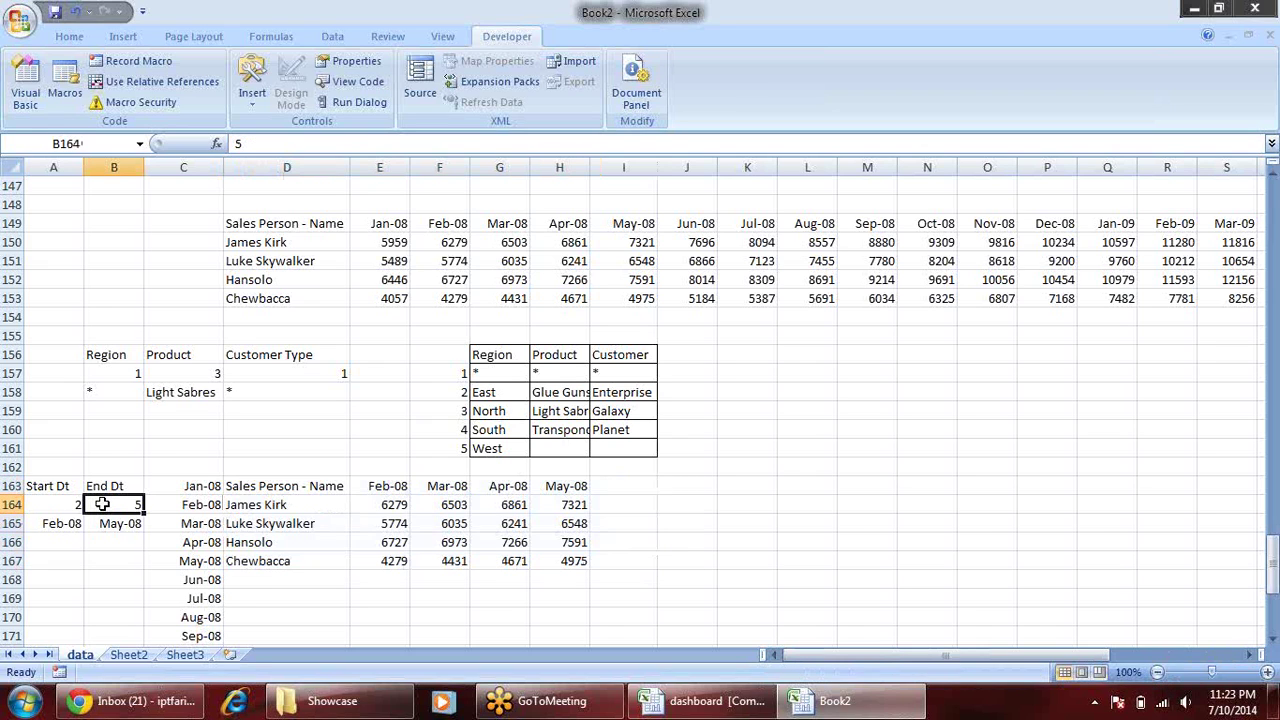
left_click(49, 507)
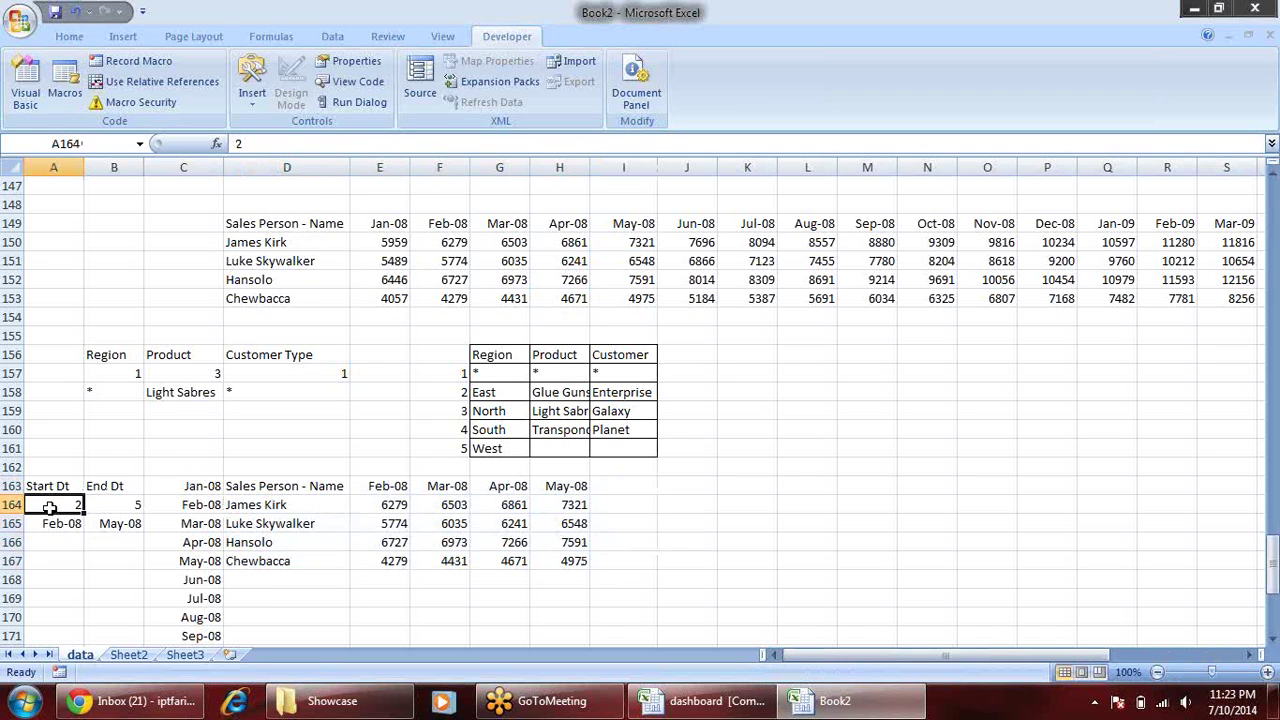
type("1")
key("Tab")
type("2")
key("Tab")
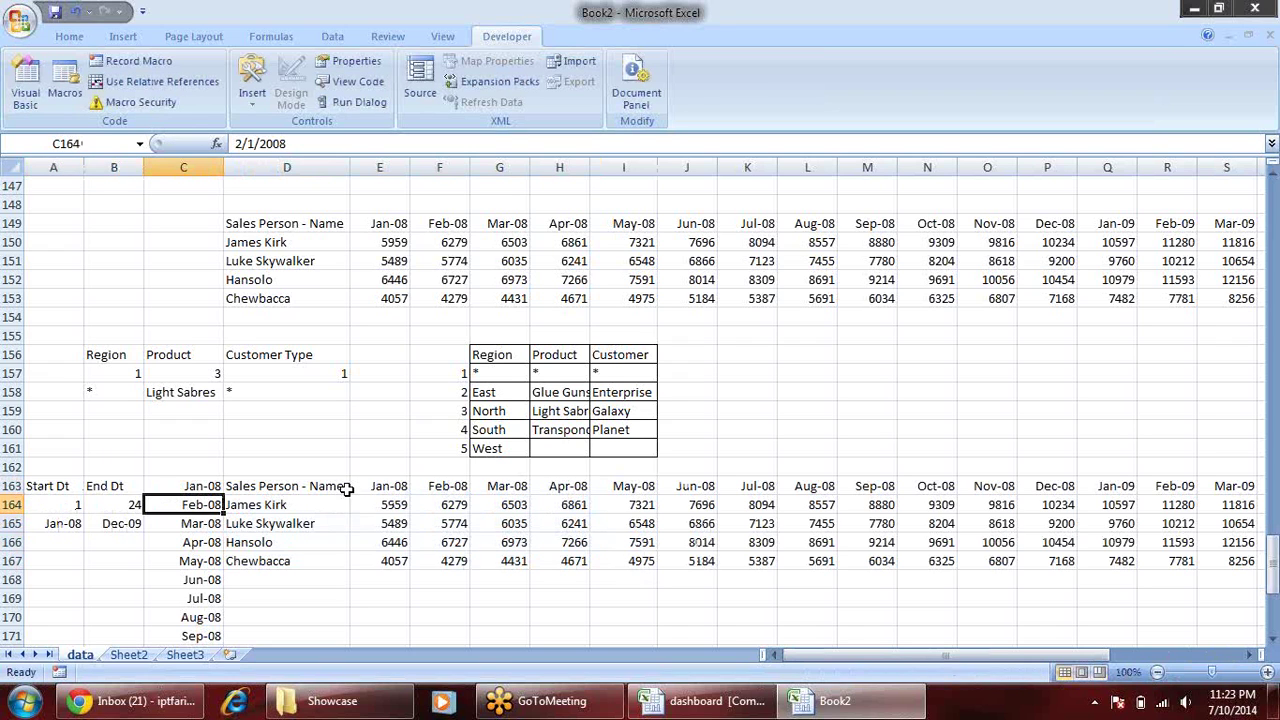
- Insert a clustered column chart of the whole Sales Person output table
left_click(407, 509)
left_click(335, 485)
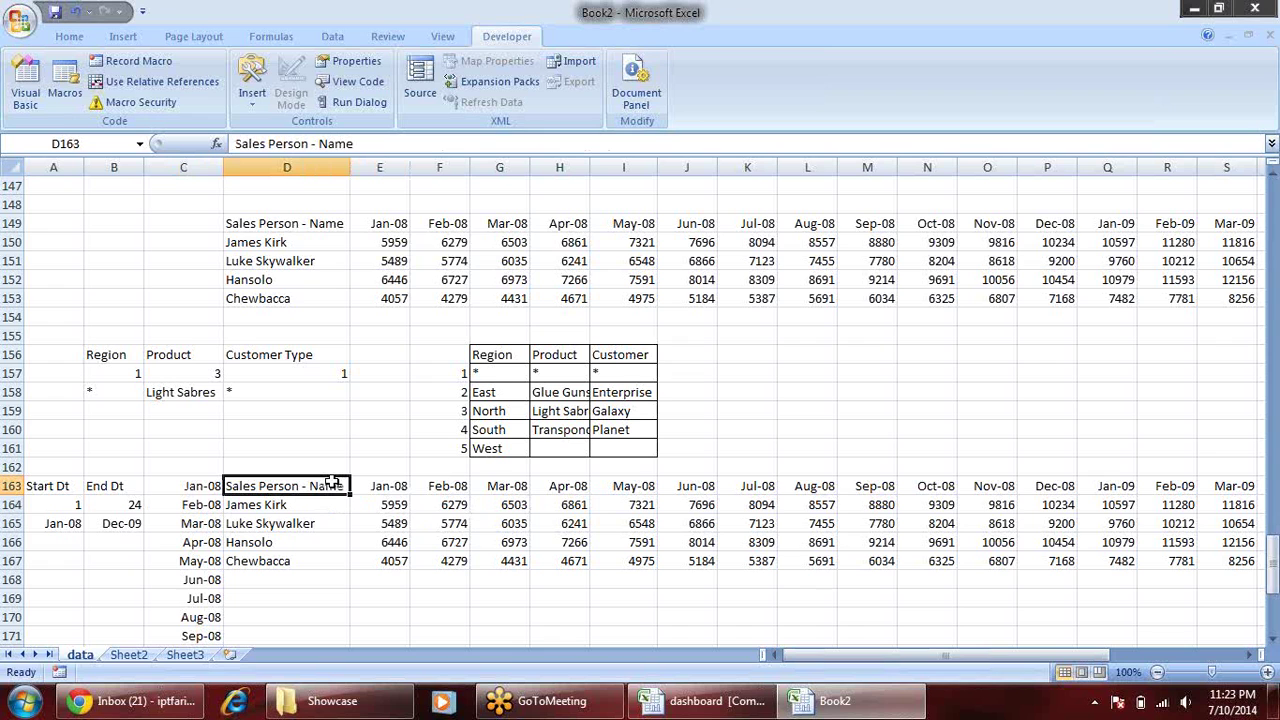
key("ctrl+shift+Right")
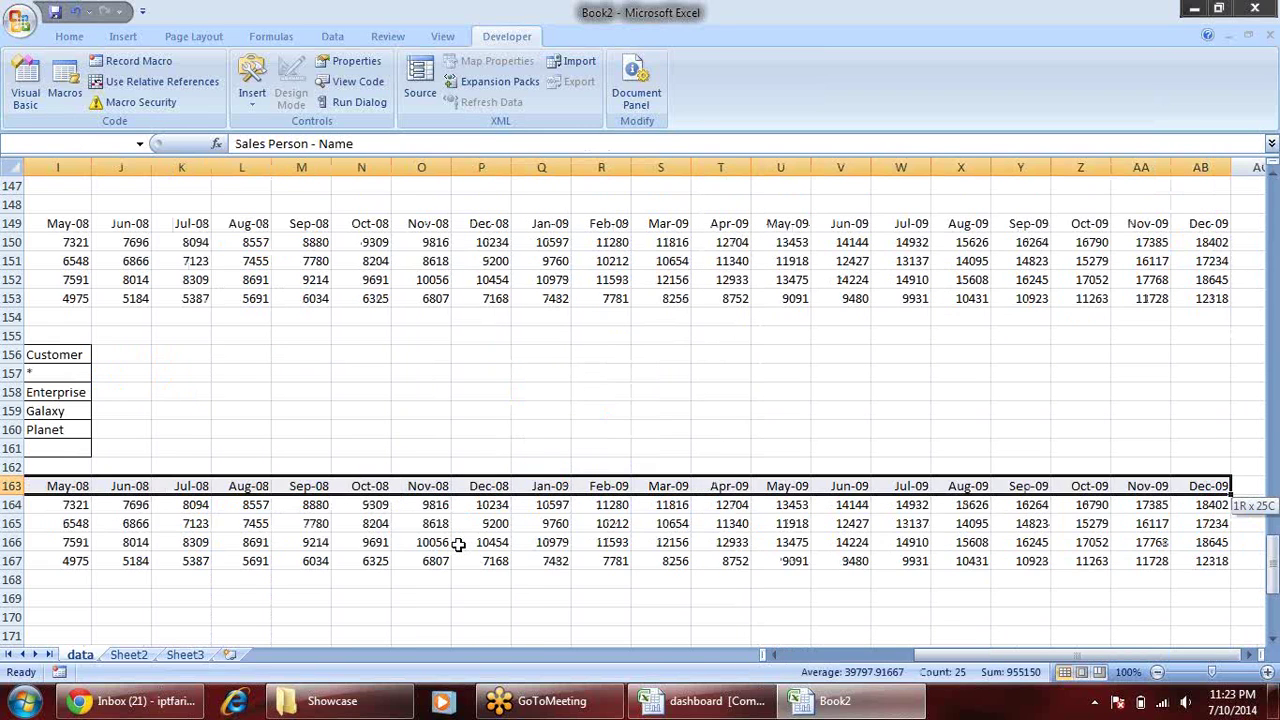
key("ctrl+shift+Down")
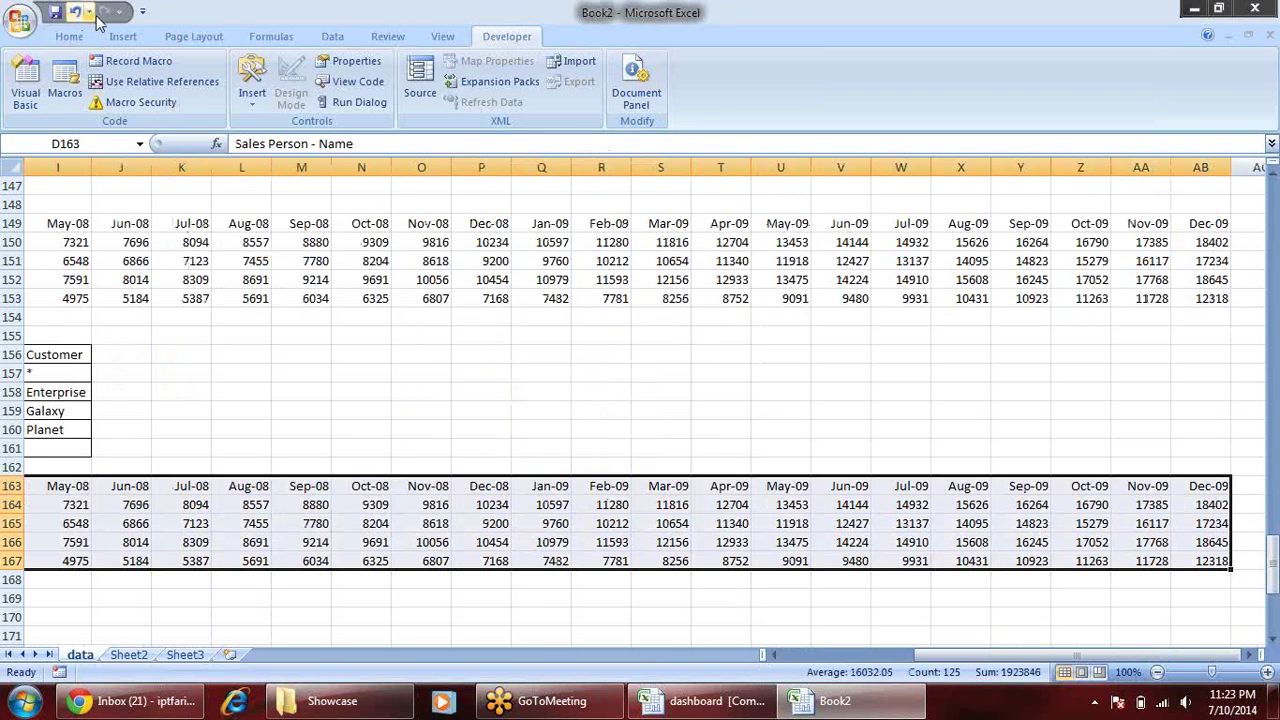
left_click(121, 36)
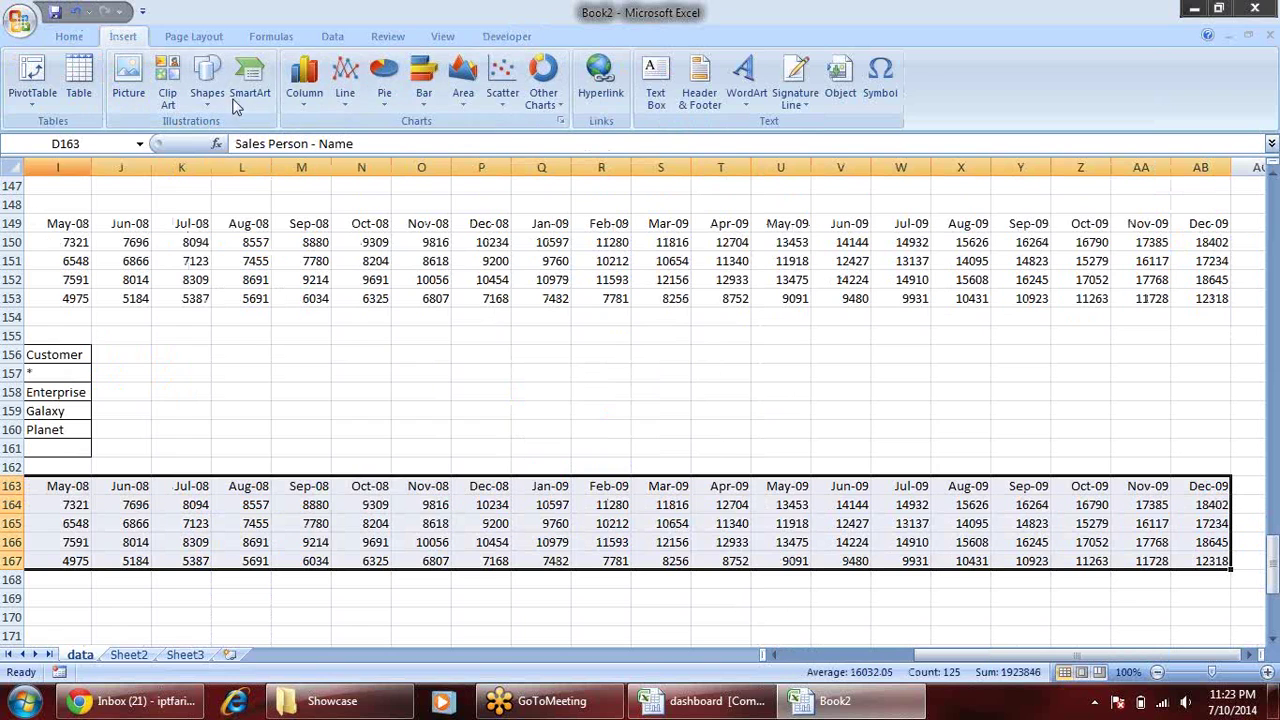
left_click(305, 85)
left_click(323, 167)
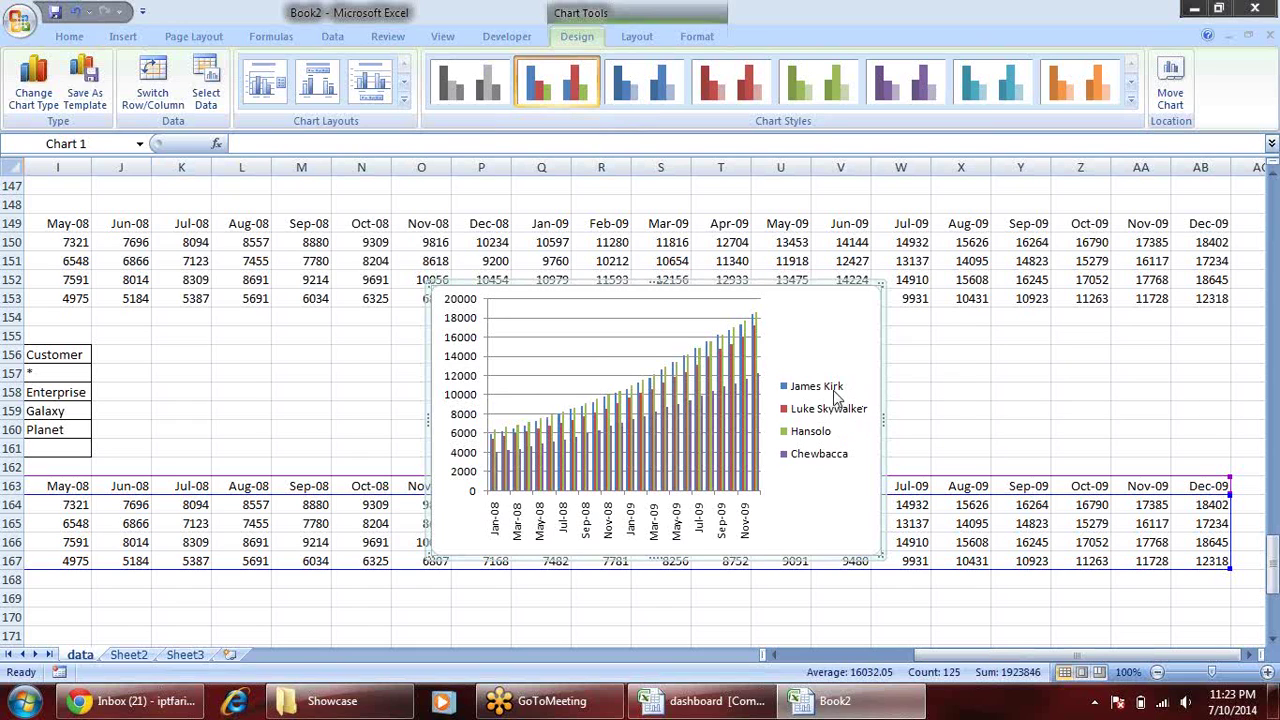
- Delete the chart legend and stretch the chart wider on both sides
left_click(831, 387)
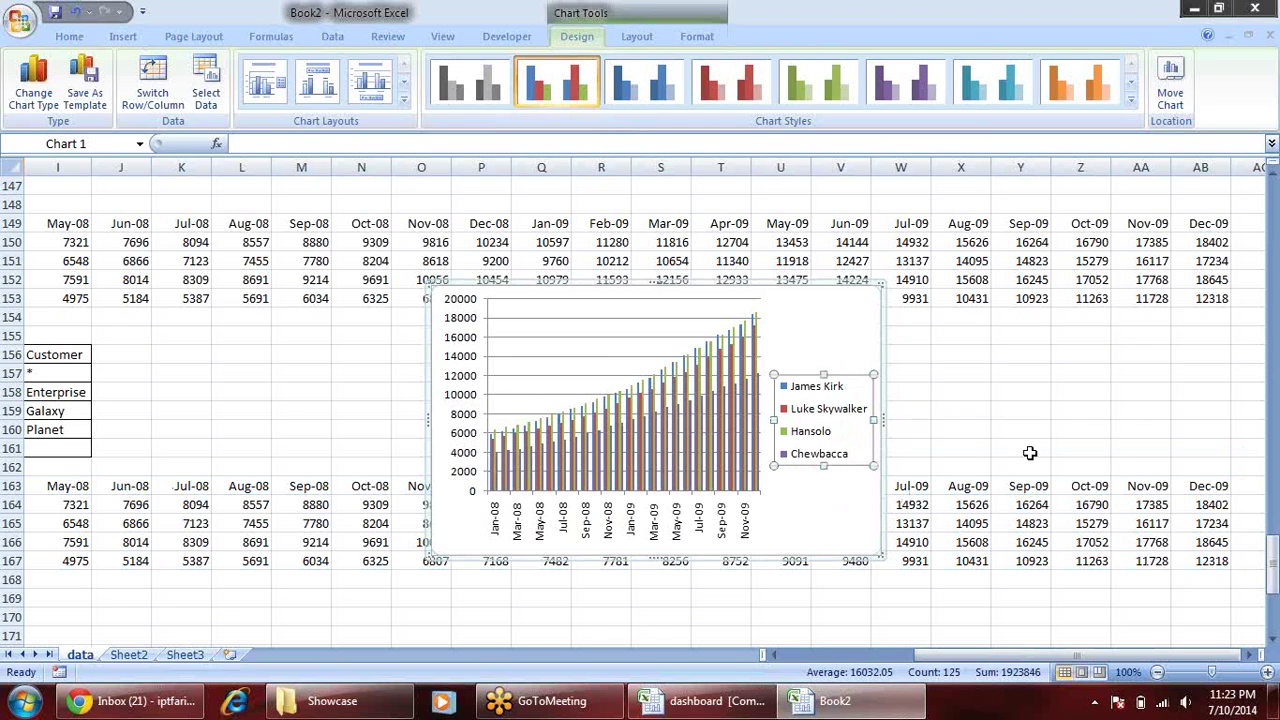
key("Delete")
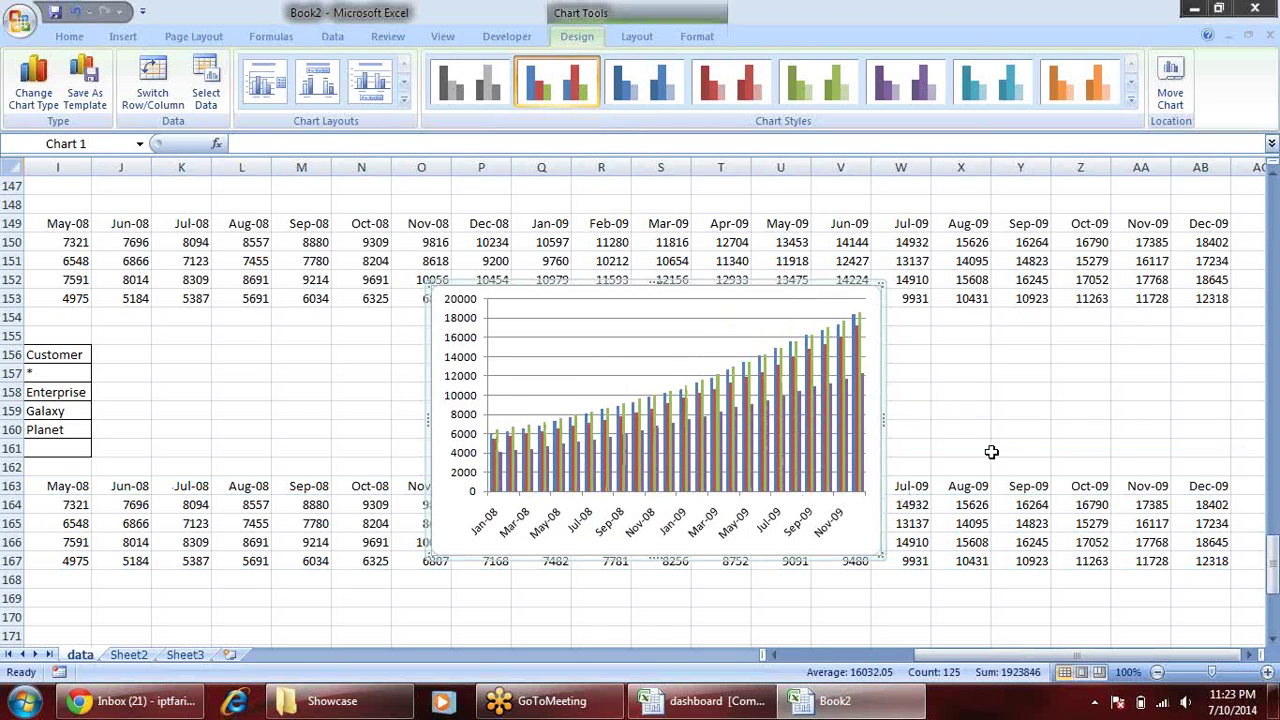
left_click_drag(884, 420, 1108, 410)
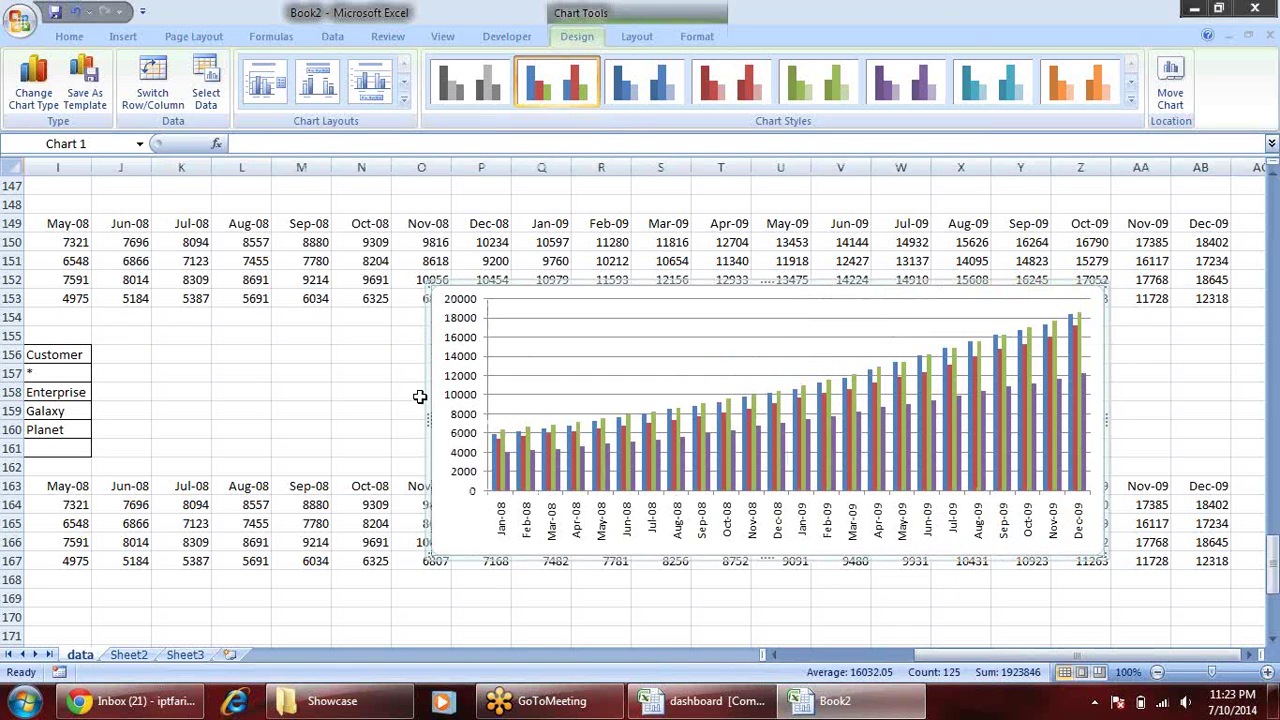
left_click_drag(428, 421, 284, 412)
- Move the chart up over rows 147–160, directly above the summary table
left_click_drag(506, 289, 552, 219)
left_click(350, 598)
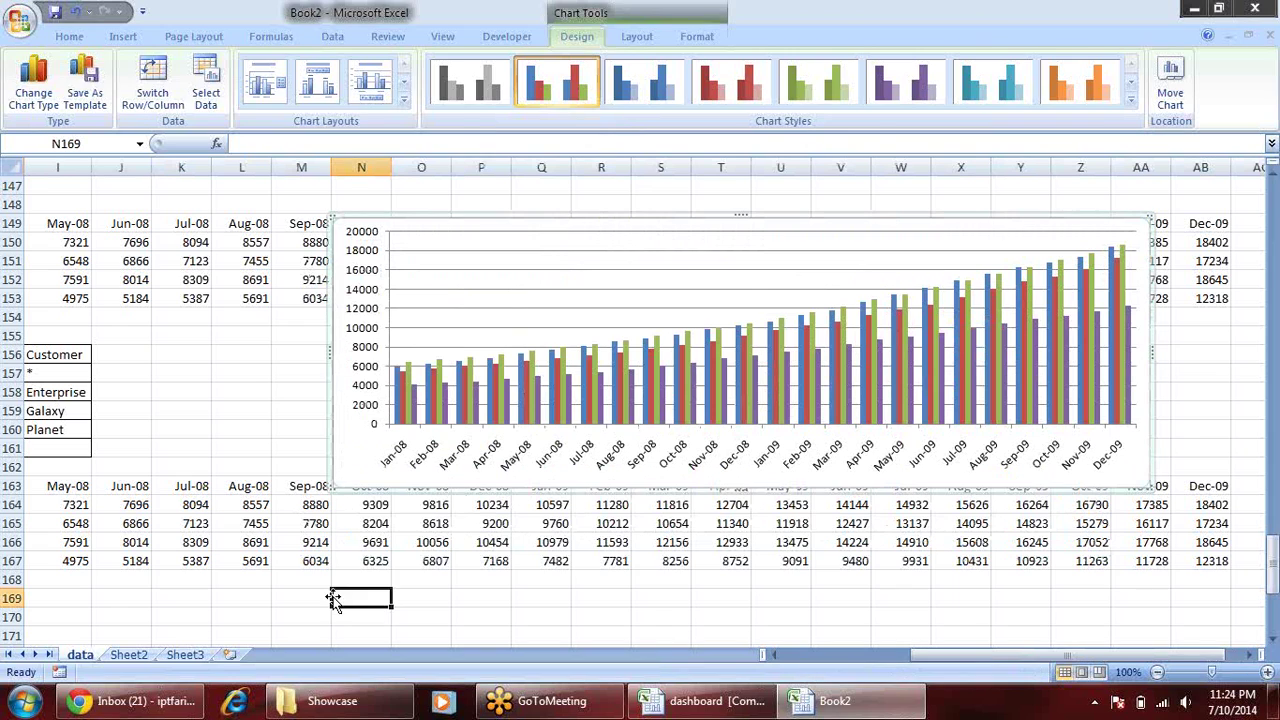
left_click_drag(963, 658, 835, 658)
left_click(975, 270)
left_click_drag(1031, 219, 507, 200)
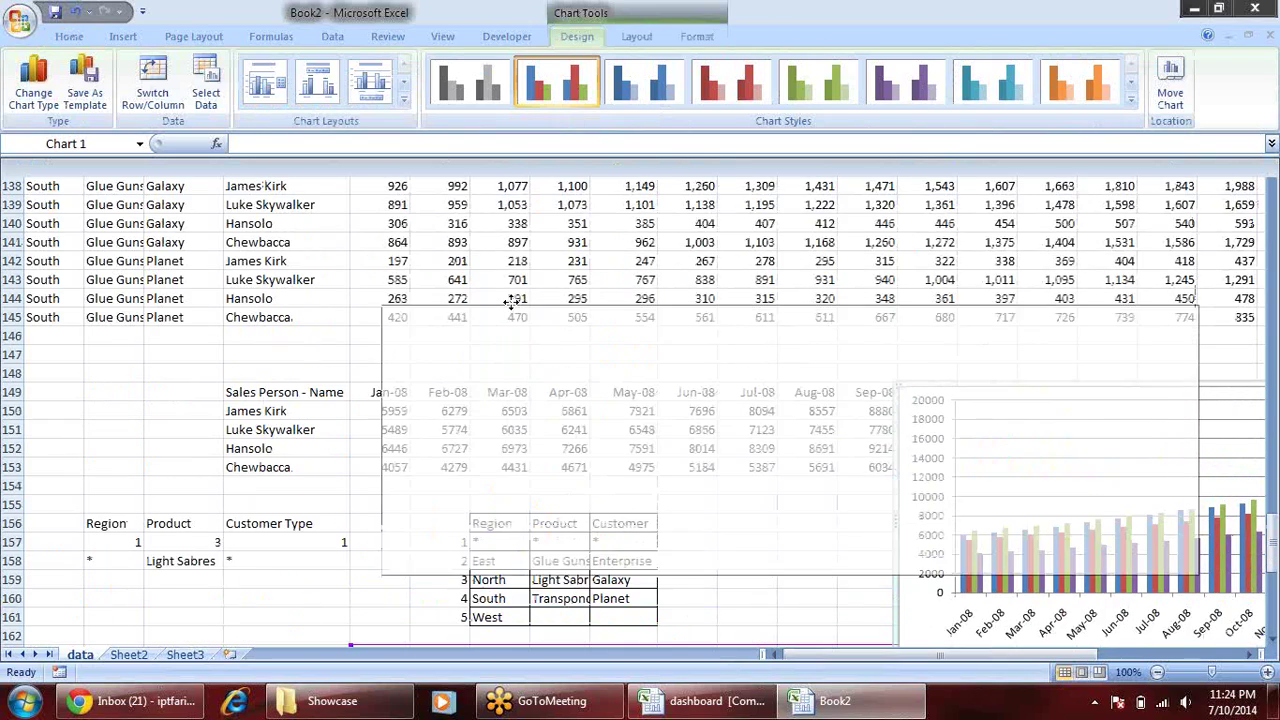
left_click_drag(507, 200, 598, 345)
scroll(598, 345, "up", 1)
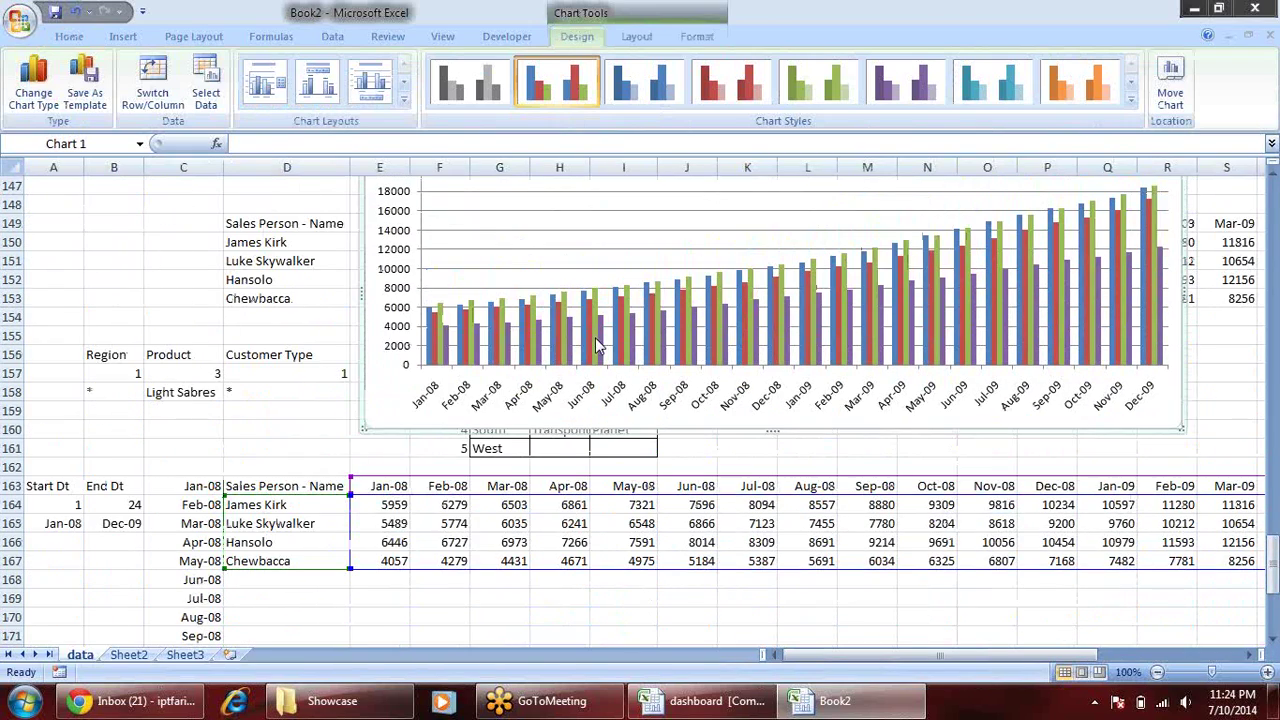
- Enter 2 as the Region number in B157 and 5 as the end month in B164
left_click(170, 397)
left_click(126, 376)
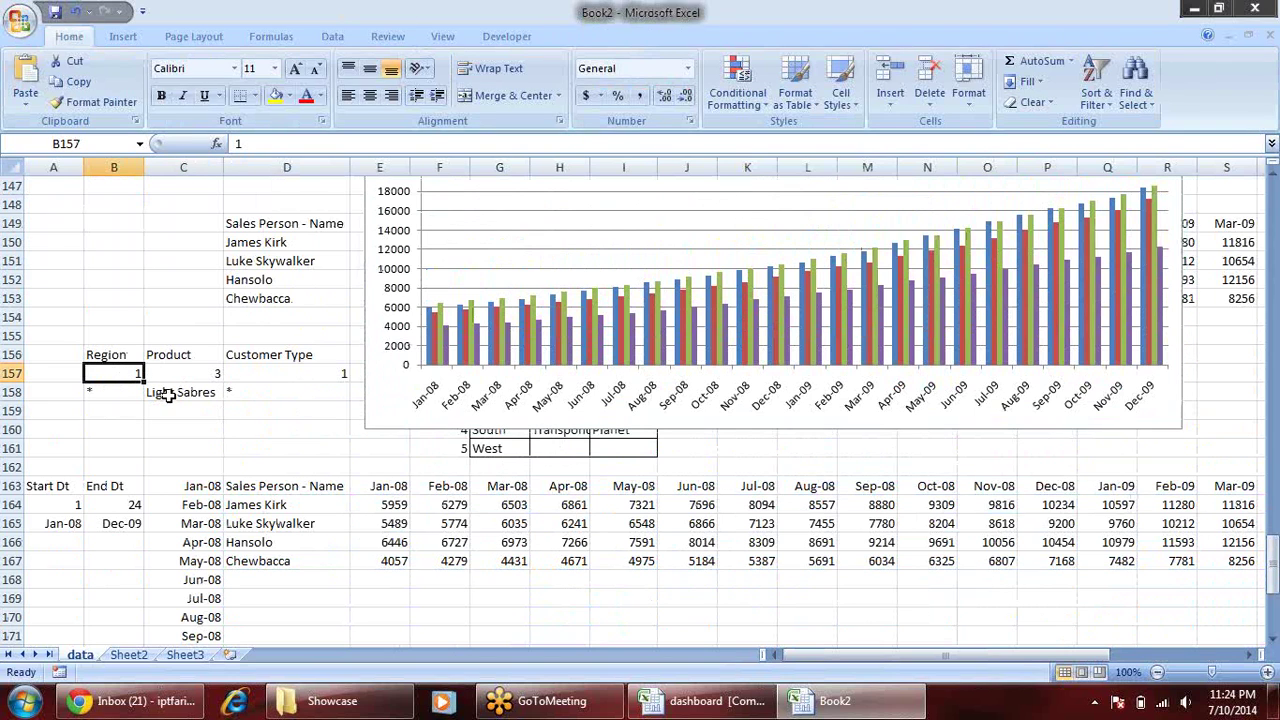
type("2")
left_click(246, 450)
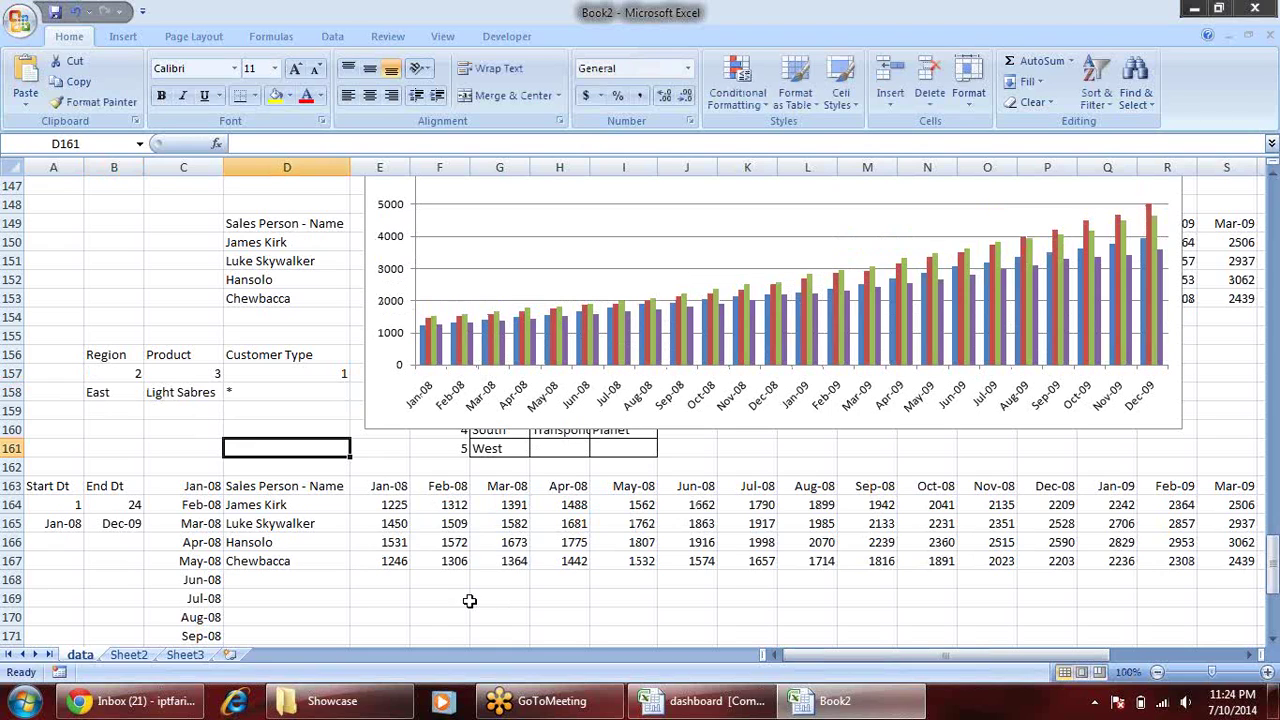
left_click(134, 505)
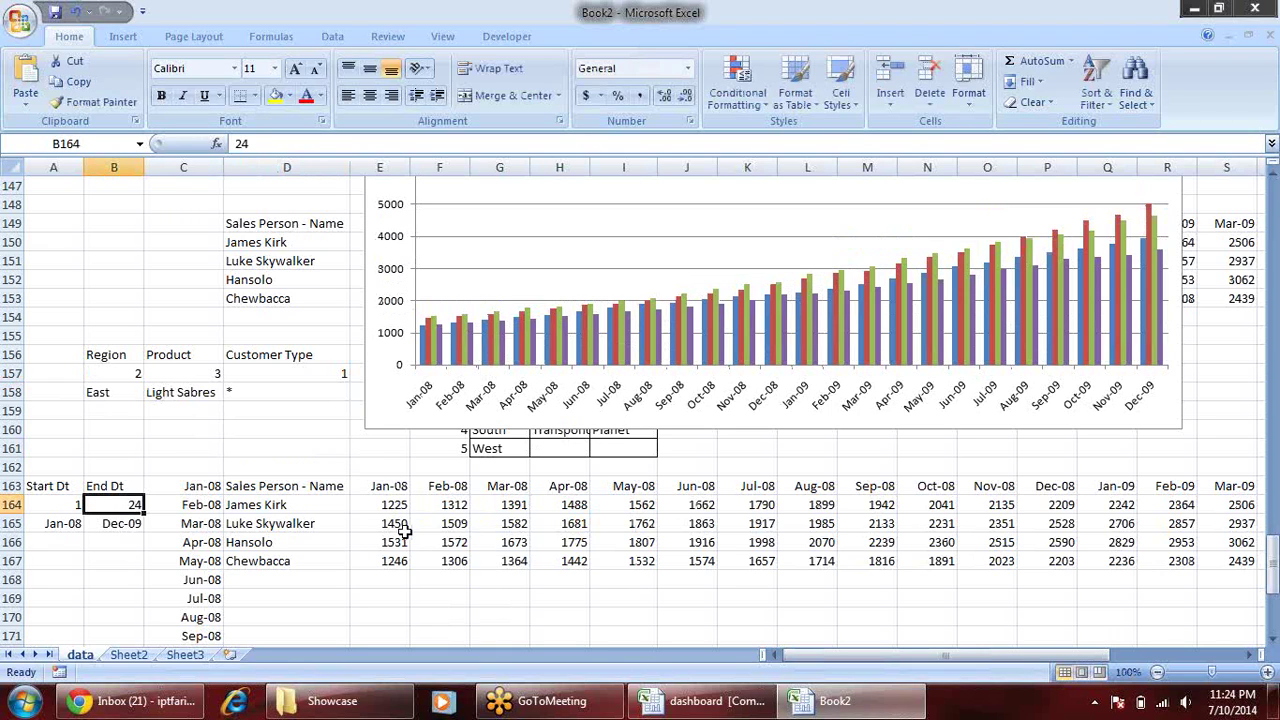
type("5")
key("Return")
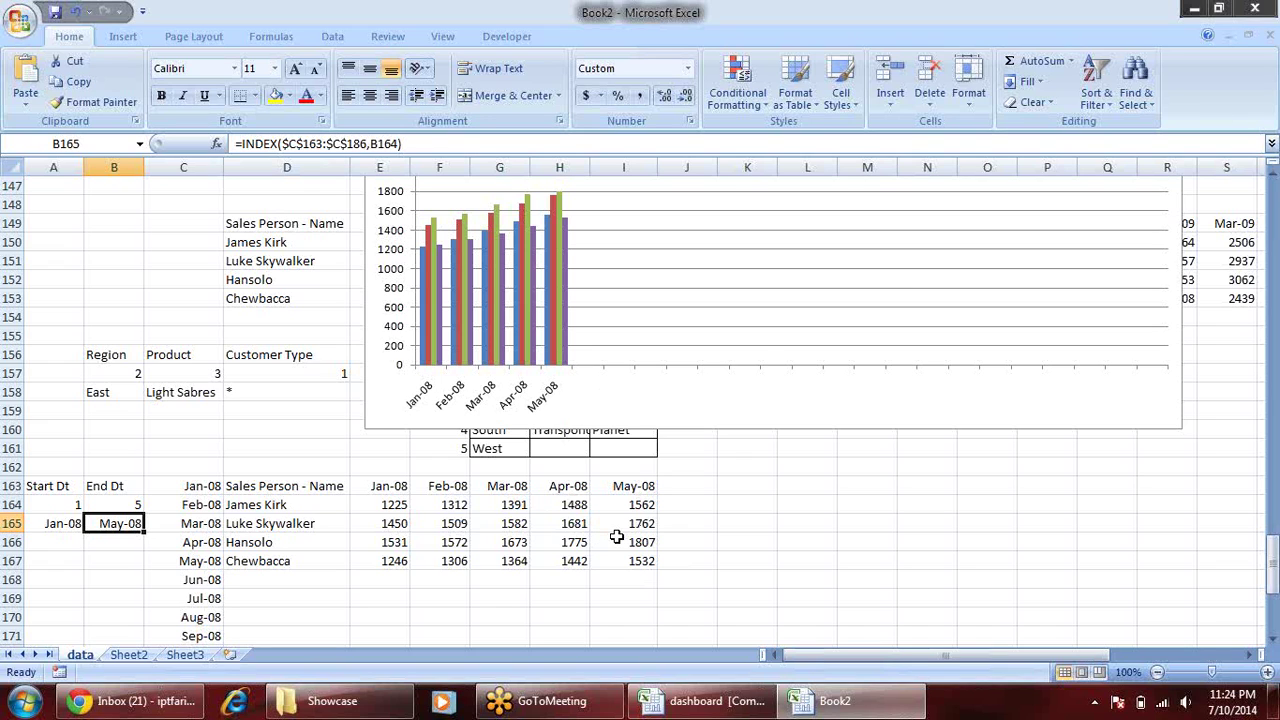
left_click(667, 392)
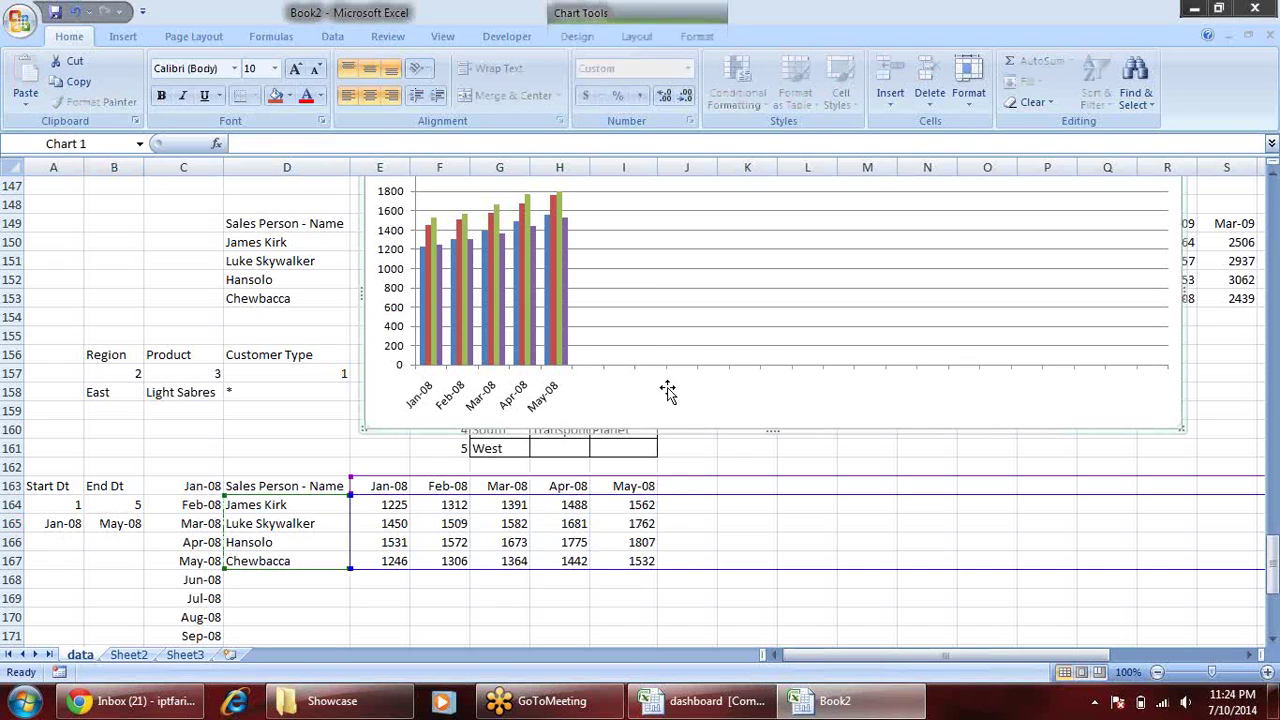
- Rename the second sheet to 'Dashboard'
left_click(128, 655)
type("Data")
key("BackSpace")
key("BackSpace")
key("BackSpace")
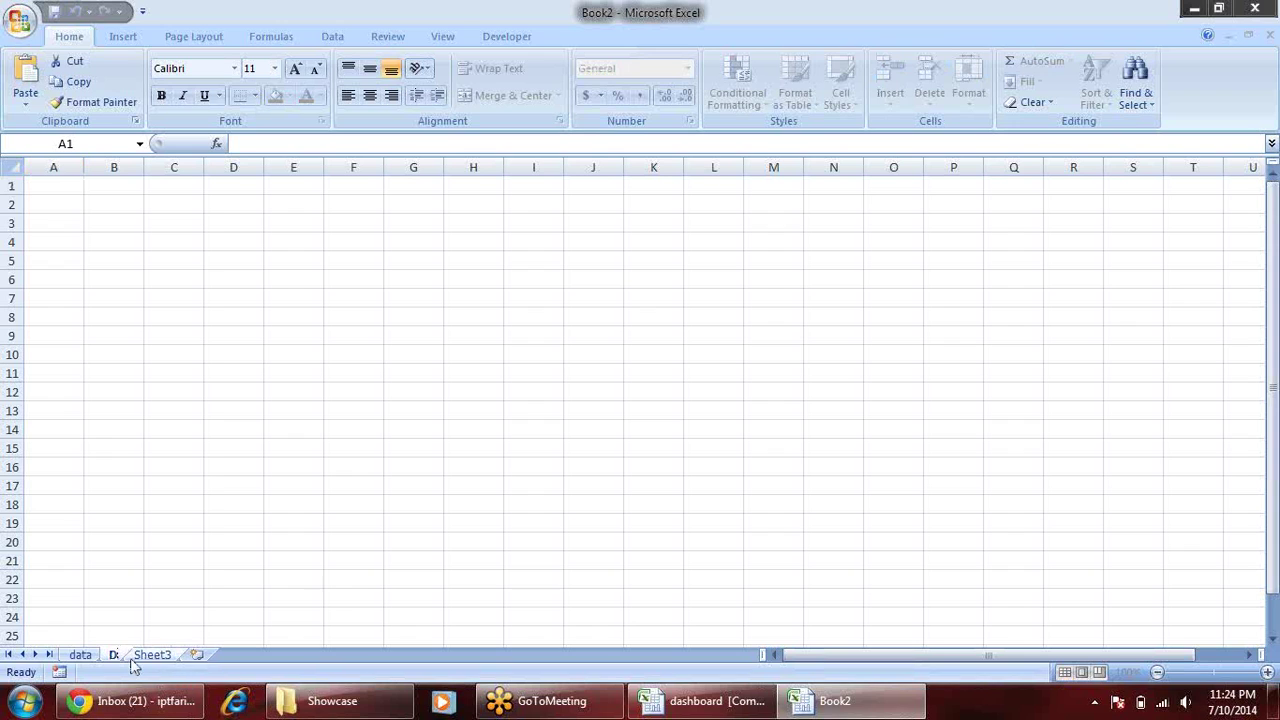
type("ashboard")
key("Return")
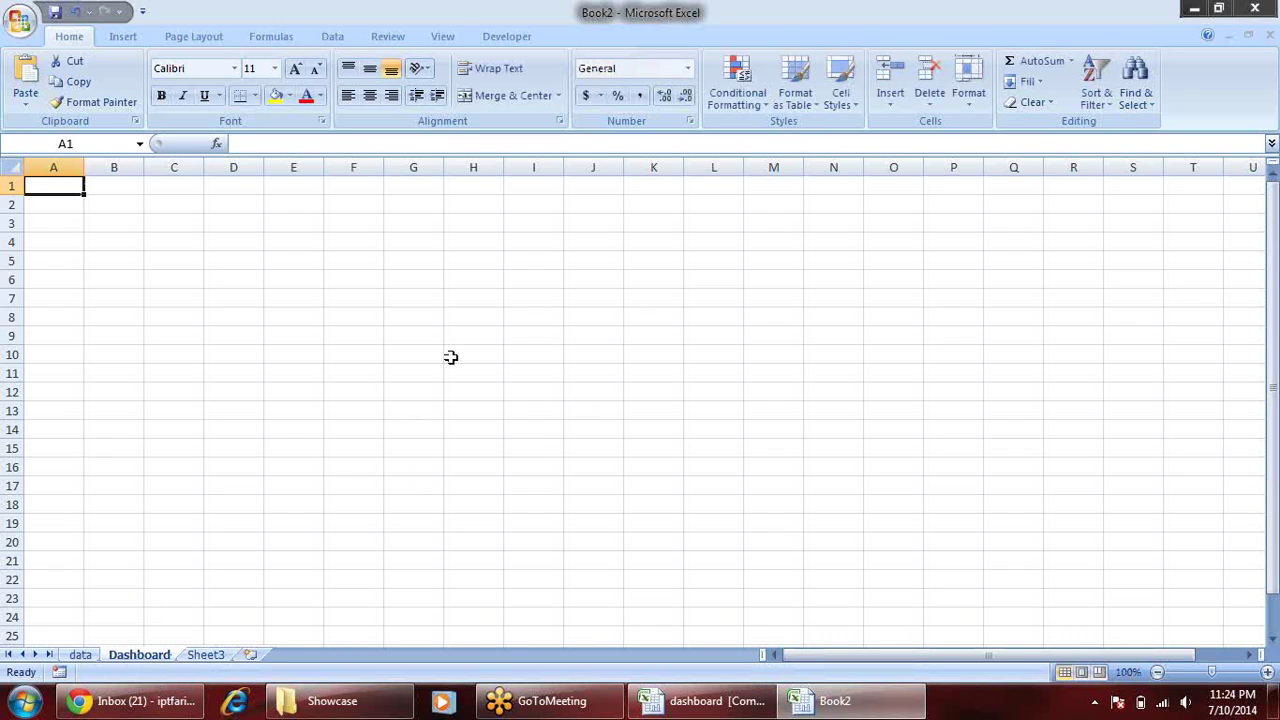
- Draw a large blue rectangle across rows 3–16 on the Dashboard sheet
left_click(326, 249)
left_click(123, 36)
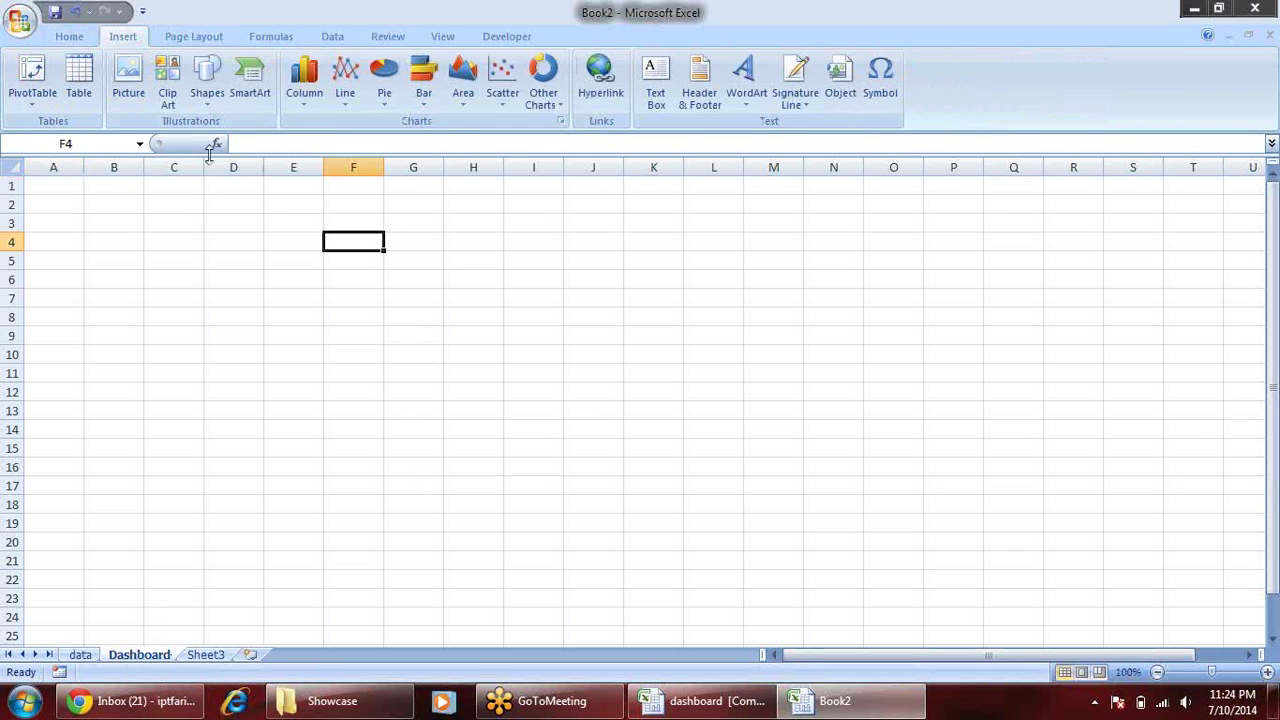
left_click(207, 80)
left_click(256, 148)
mouse_move(53, 204)
left_mouse_down()
mouse_move(1075, 390)
mouse_move(1143, 472)
left_mouse_up()
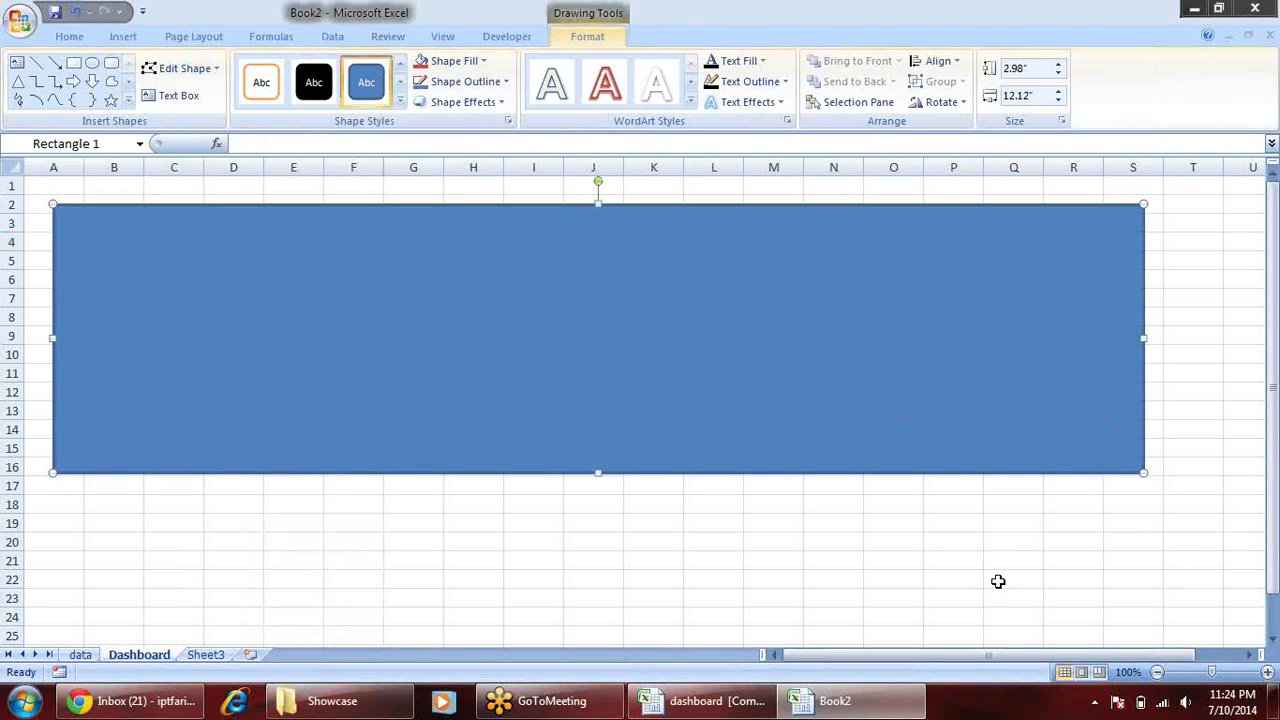
left_click(997, 581)
- Cut the chart from the data sheet and return to Dashboard
left_click(80, 654)
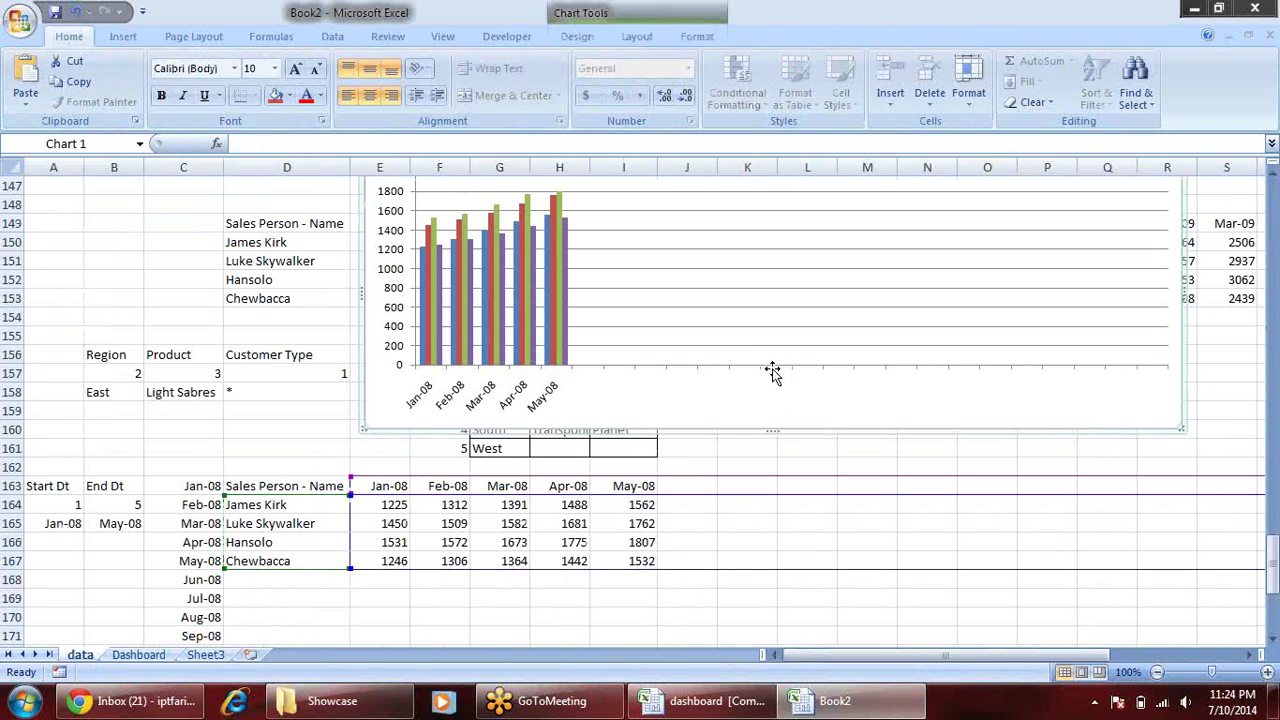
key("Escape")
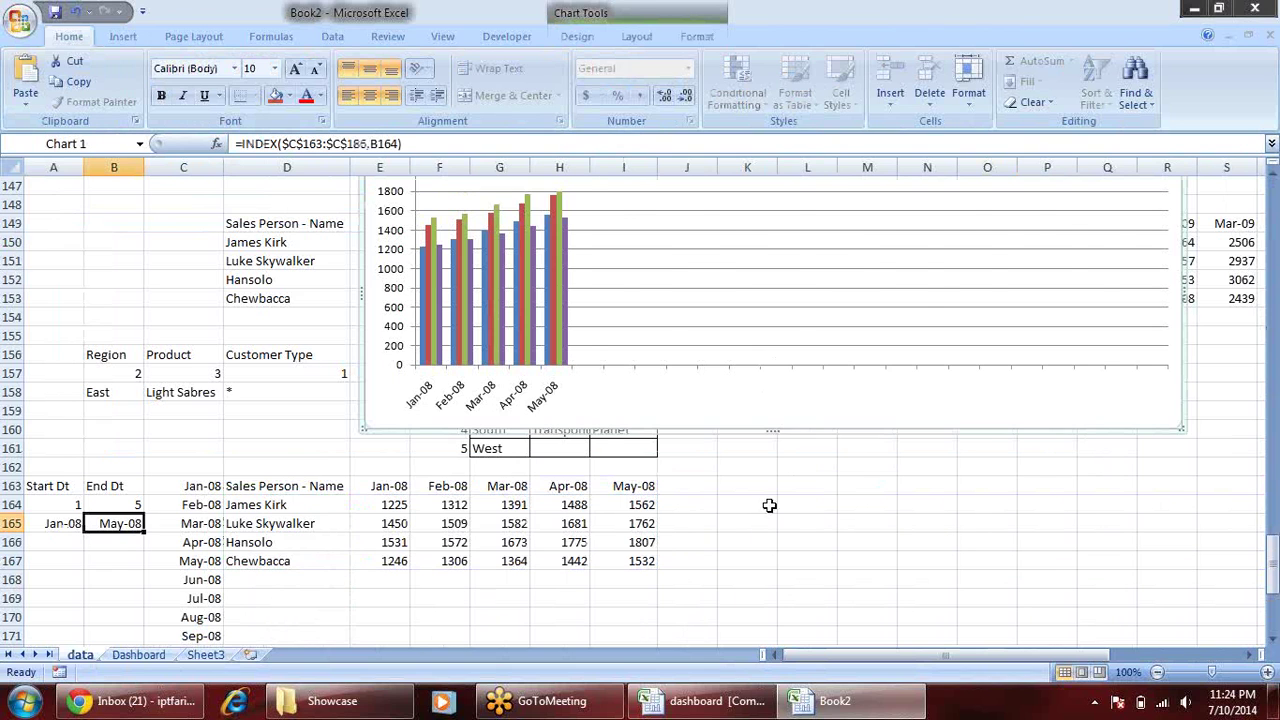
key("ctrl+x")
left_click(139, 654)
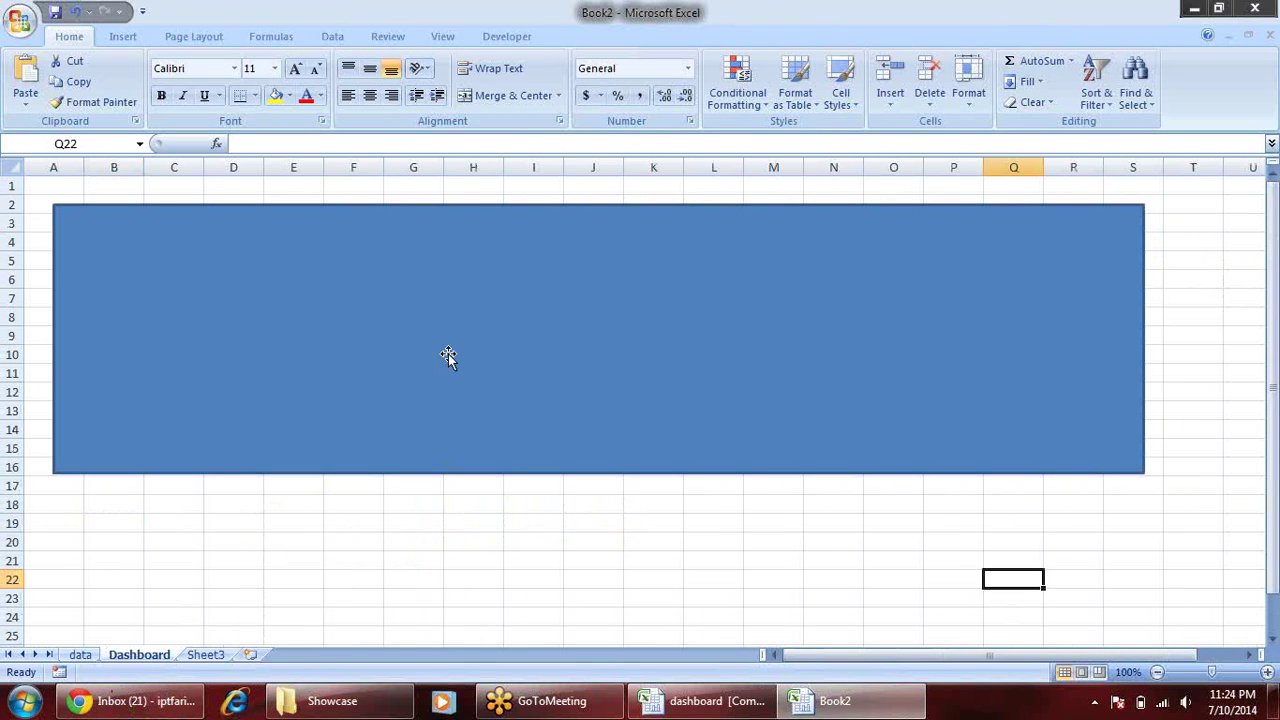
- Paste the chart onto the Dashboard and place it over the blue rectangle
key("ctrl+v")
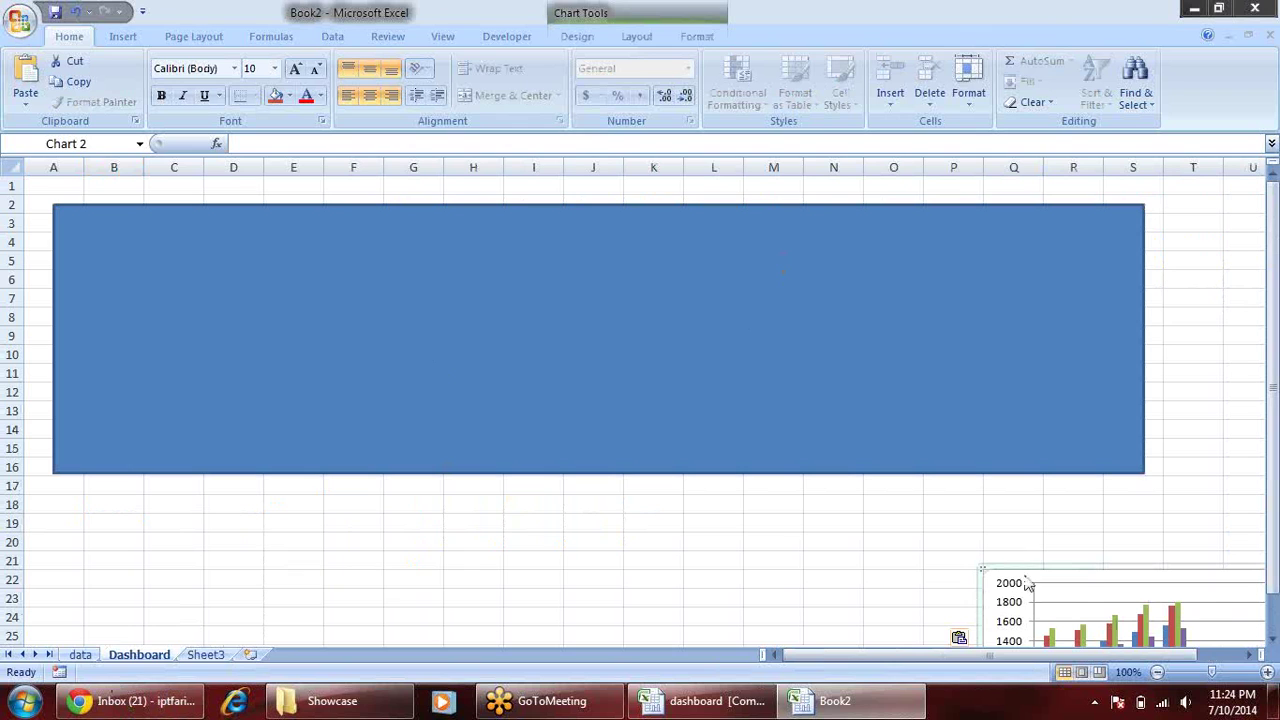
left_click_drag(1028, 570, 530, 242)
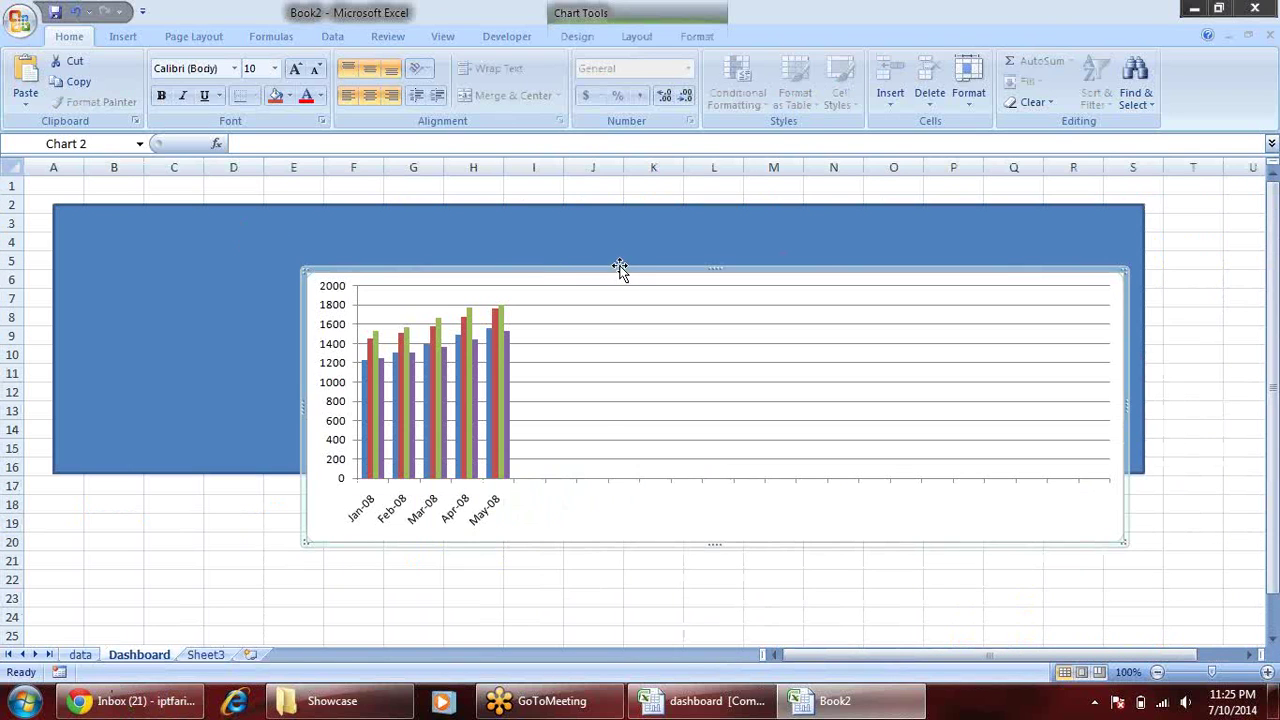
left_click_drag(530, 242, 428, 217)
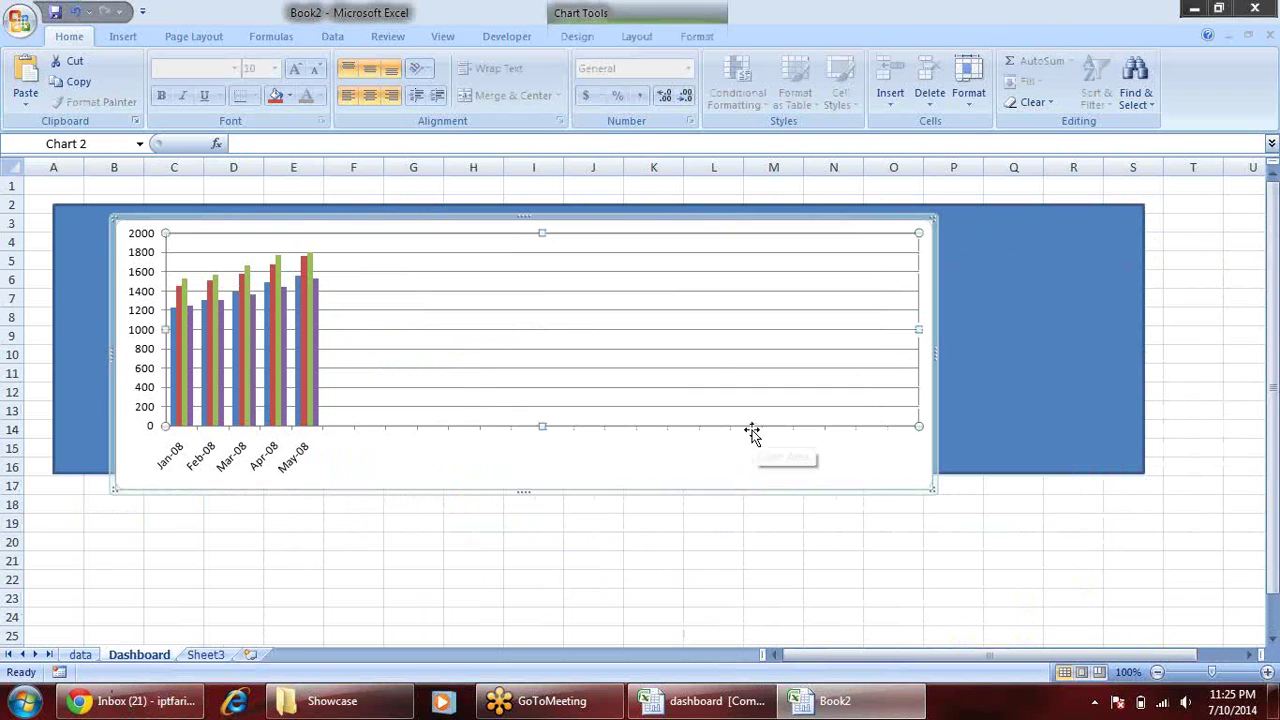
key("Delete")
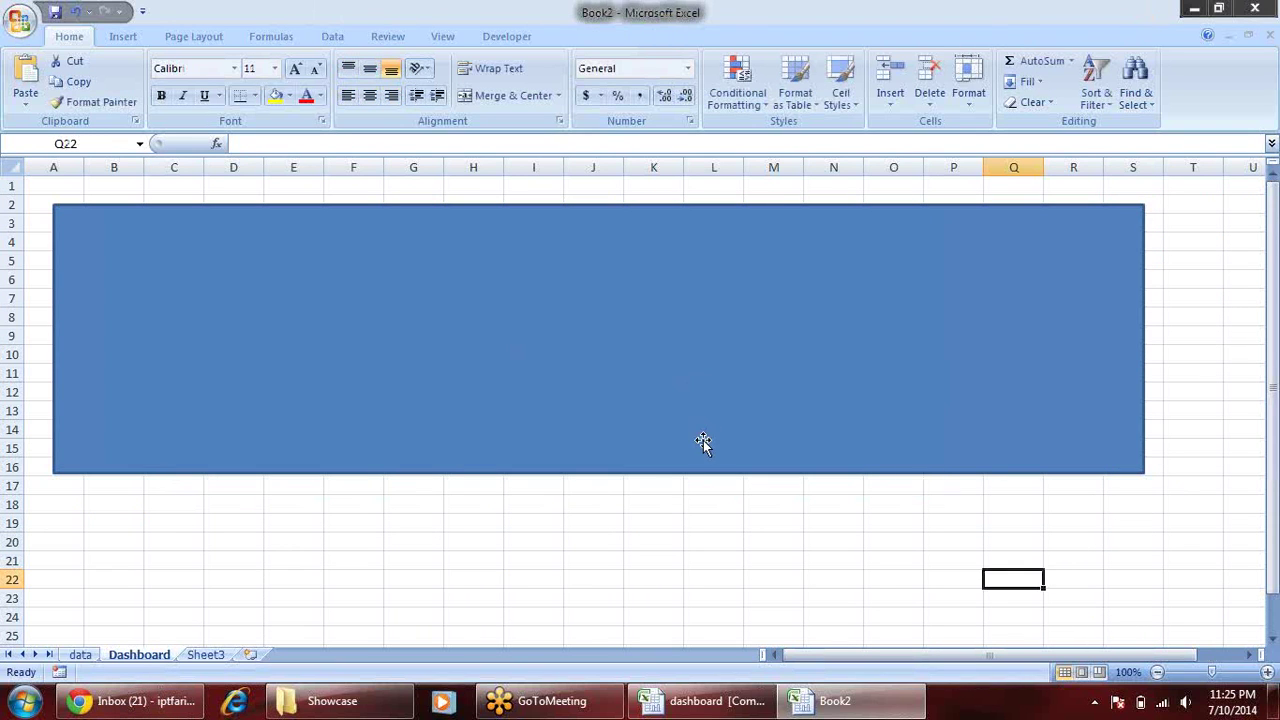
key("ctrl+z")
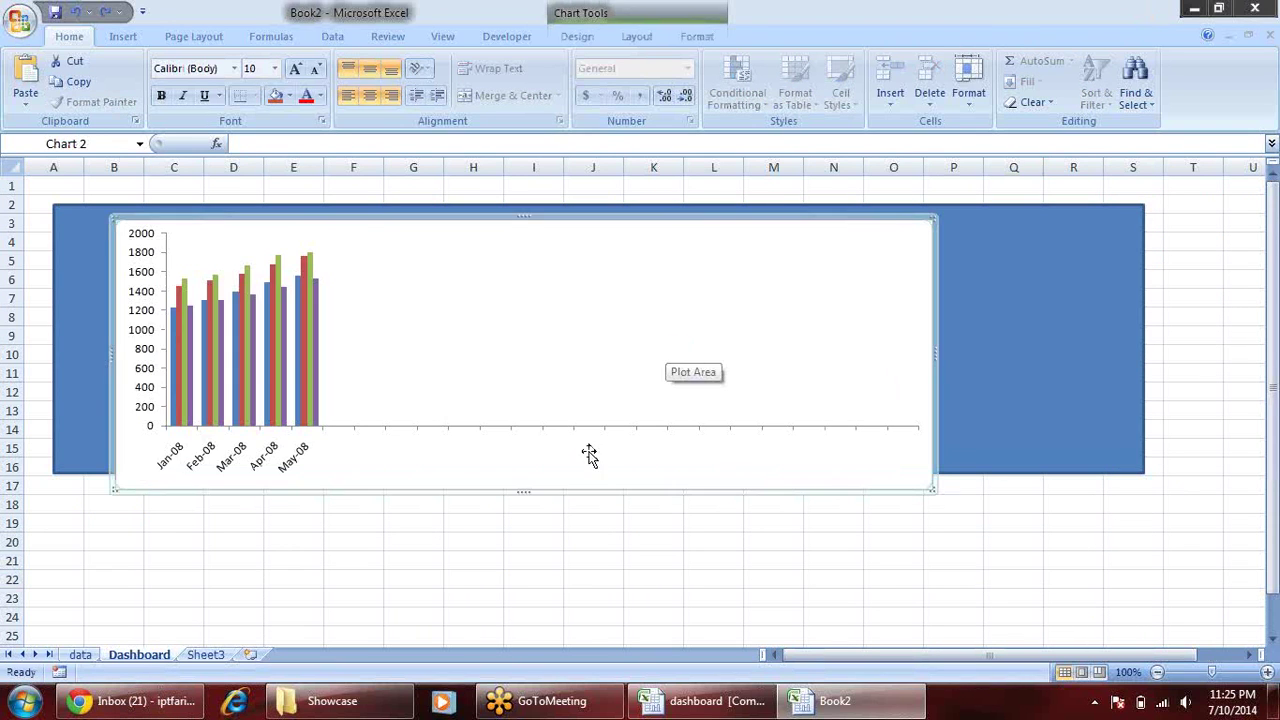
- Set the chart area fill to No fill so the rectangle shows through
right_click(614, 457)
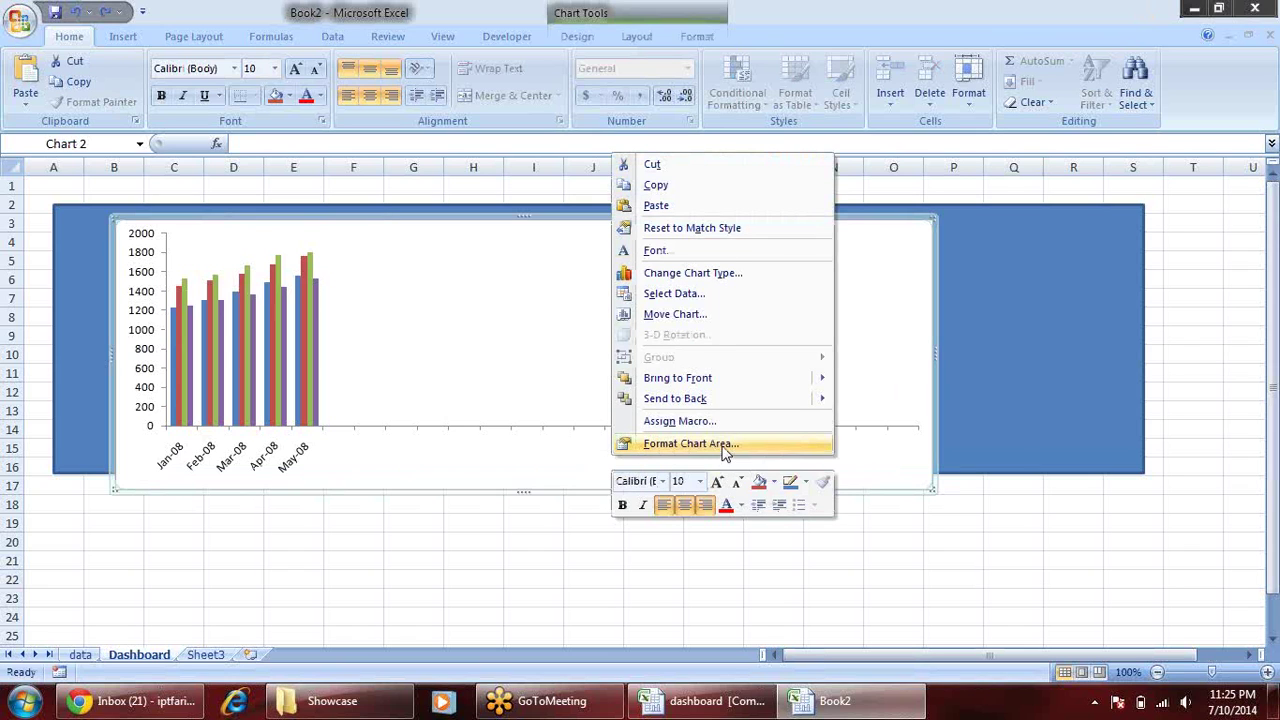
left_click(726, 447)
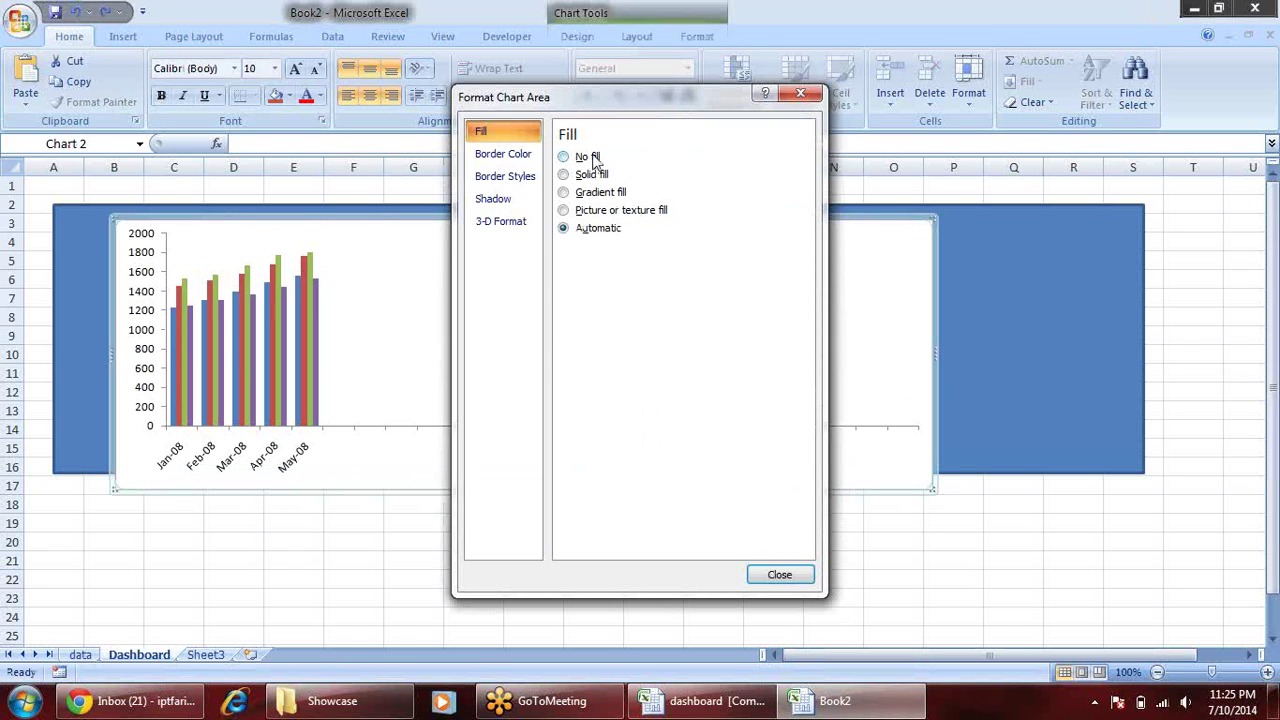
left_click(592, 158)
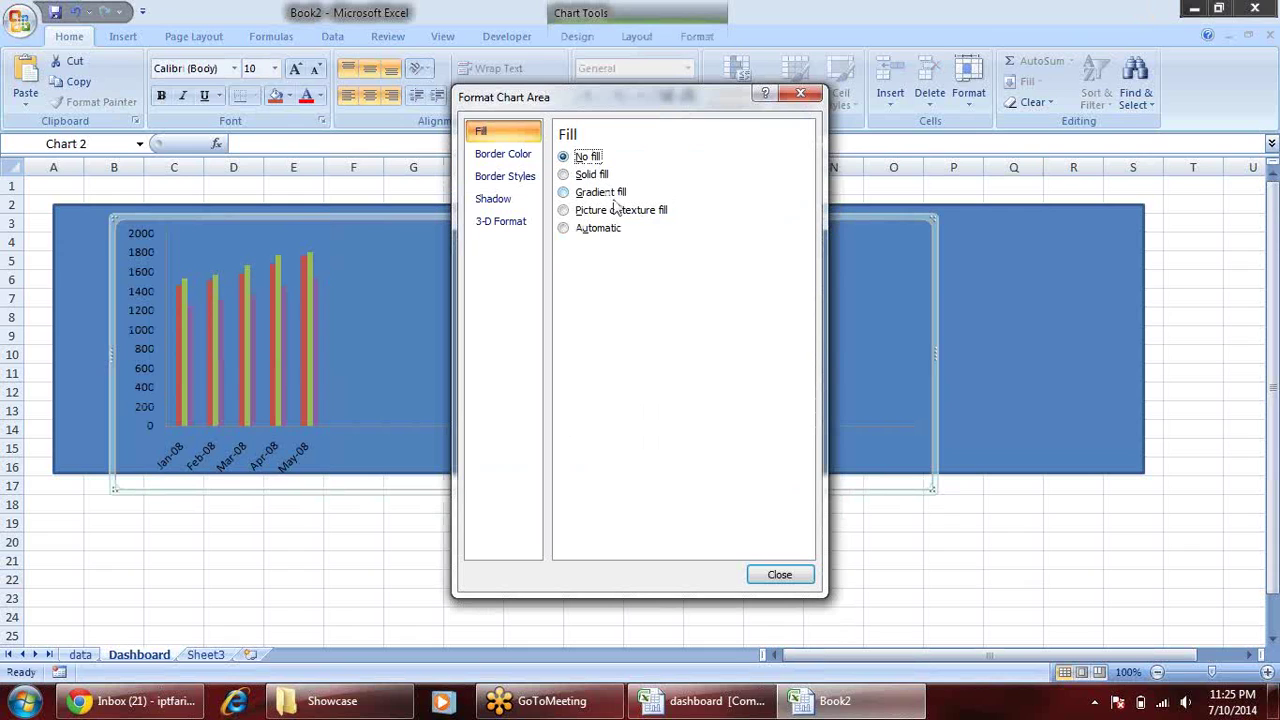
left_click(604, 175)
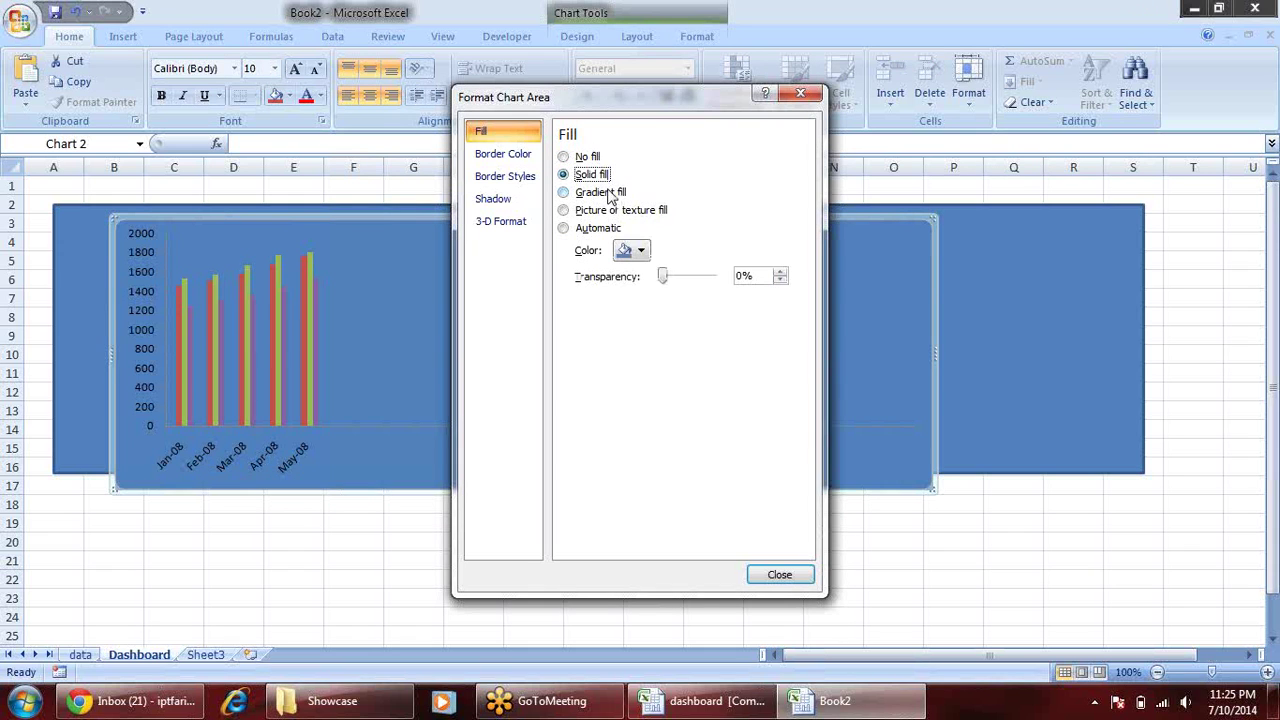
left_click(589, 157)
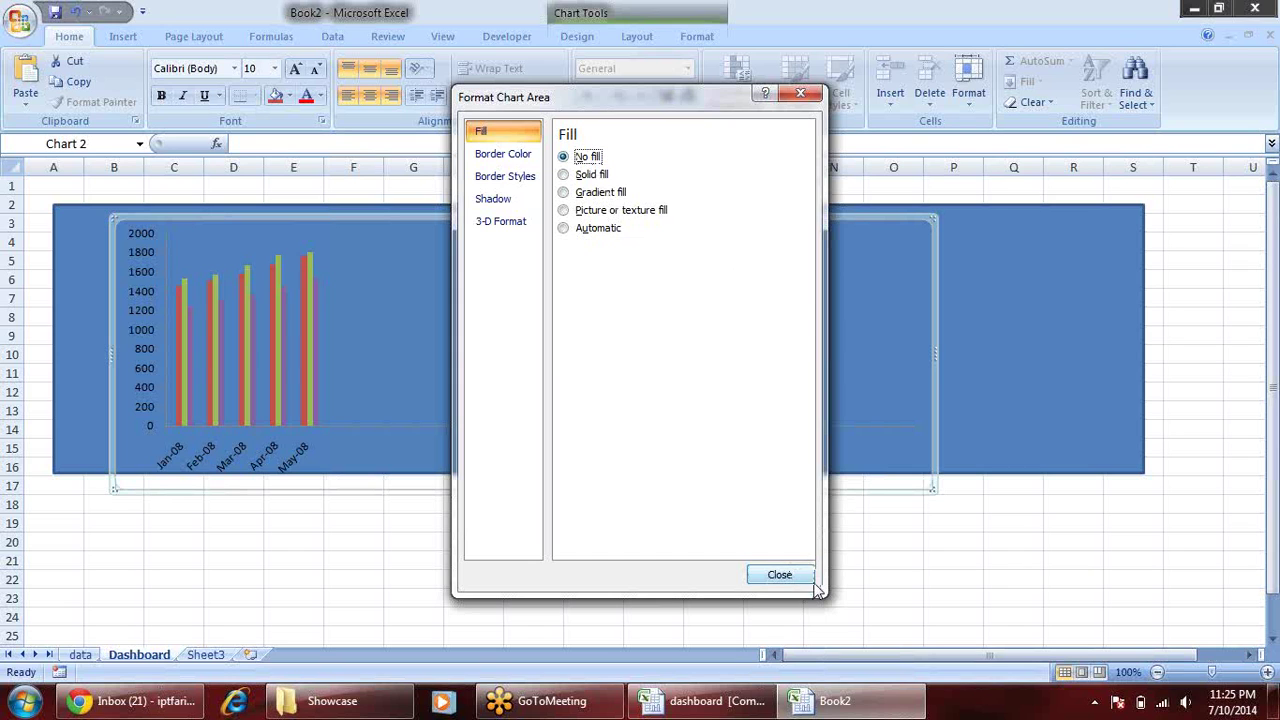
left_click(798, 576)
left_click(1052, 356)
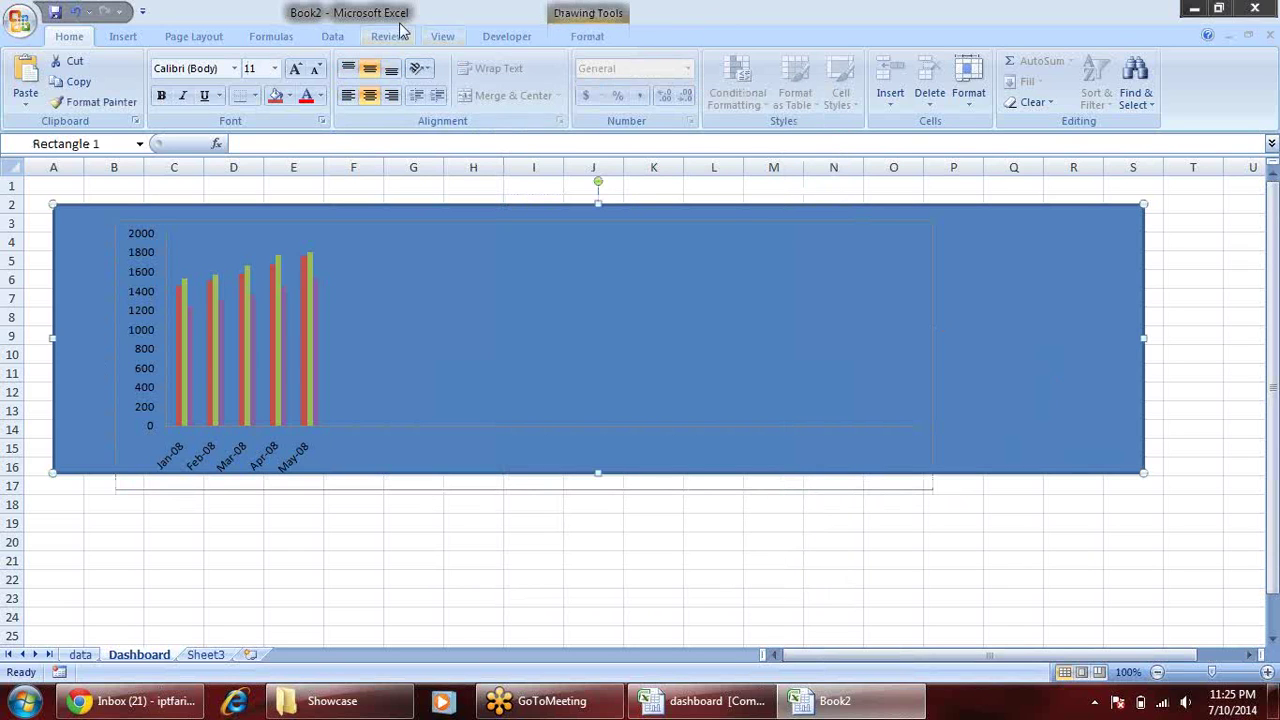
- Apply the light-red gradient shape style to the backdrop rectangle
left_click(257, 38)
left_click(587, 36)
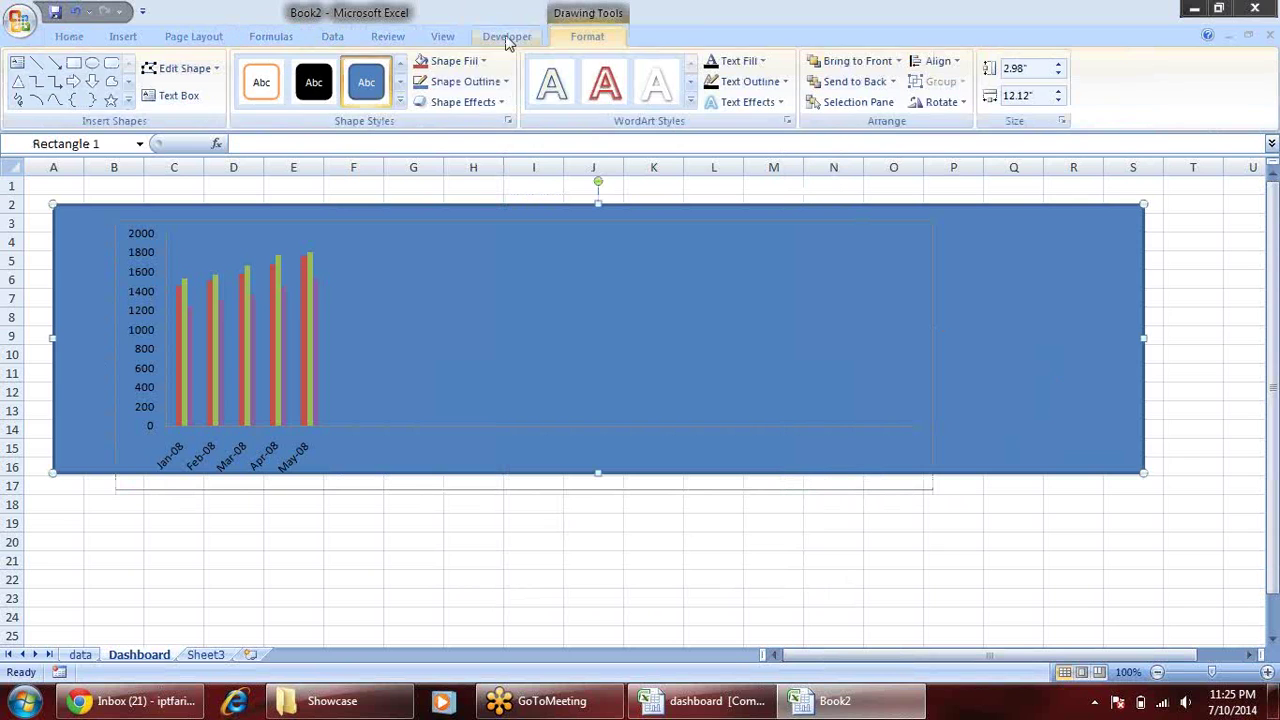
left_click(402, 108)
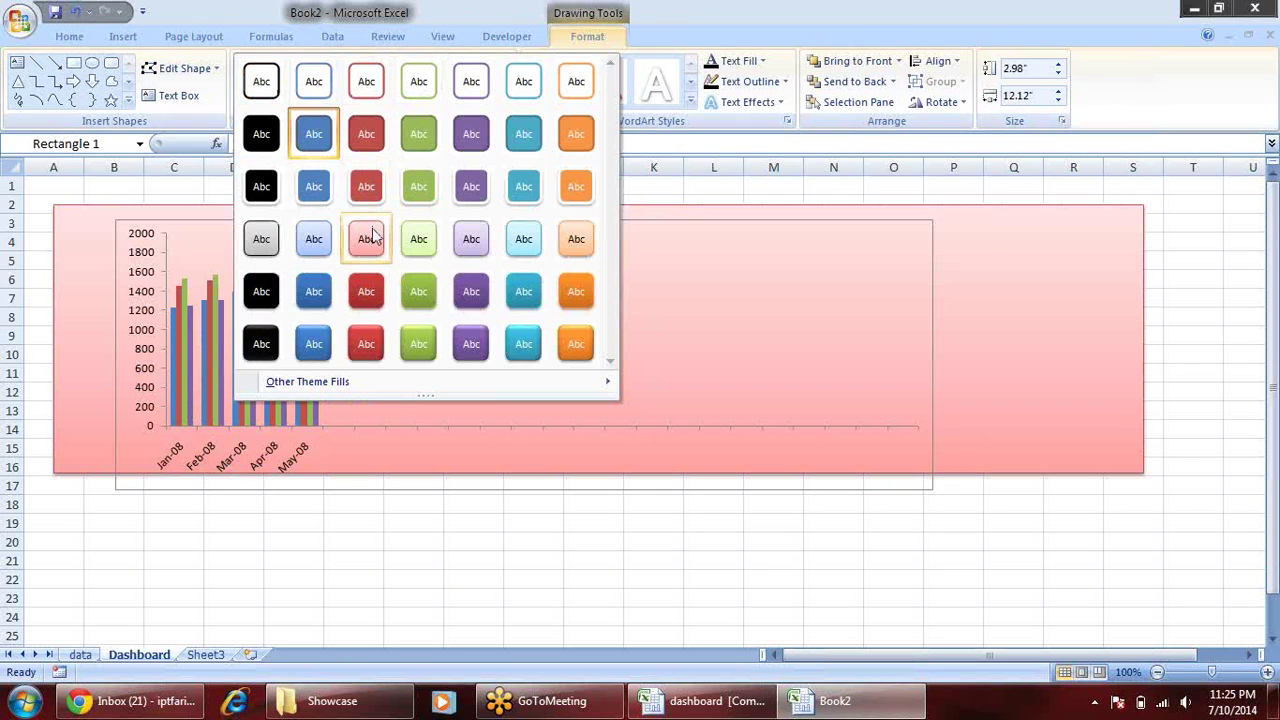
left_click(370, 236)
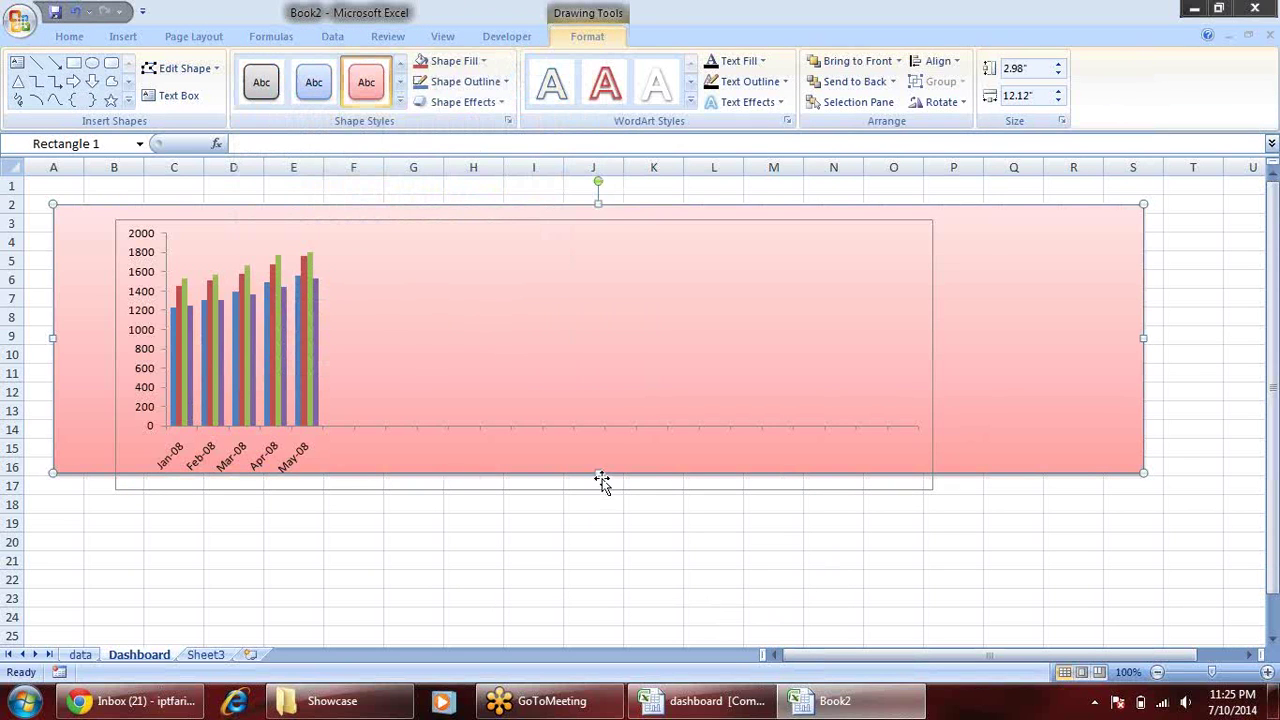
- Move the chart inside the pink rectangle and extend the rectangle's bottom edge
left_click(932, 346)
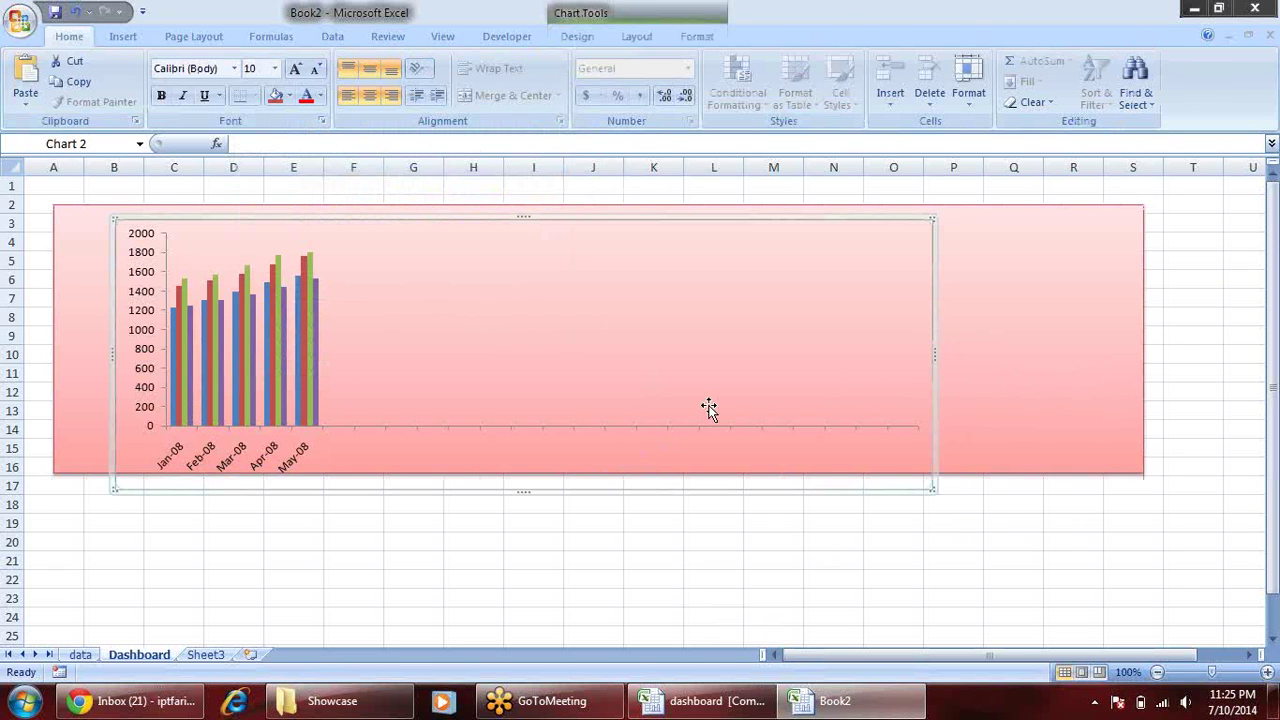
left_click_drag(376, 220, 320, 210)
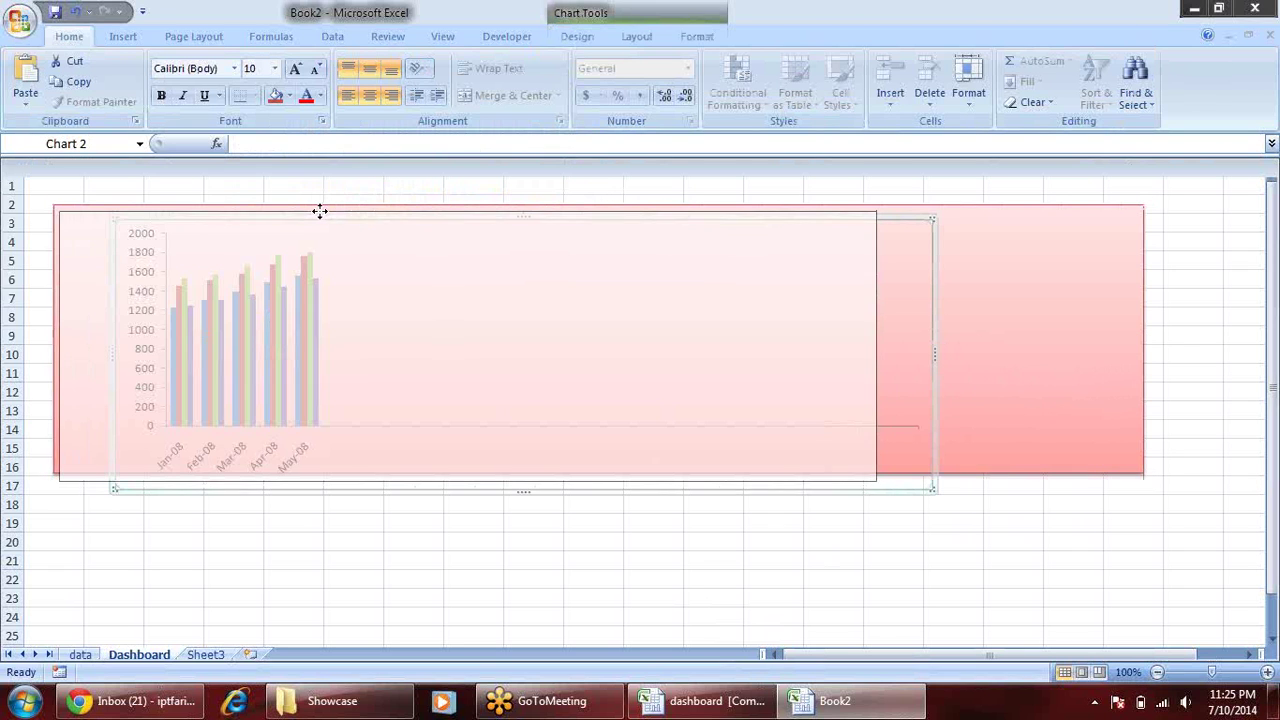
left_click(915, 393)
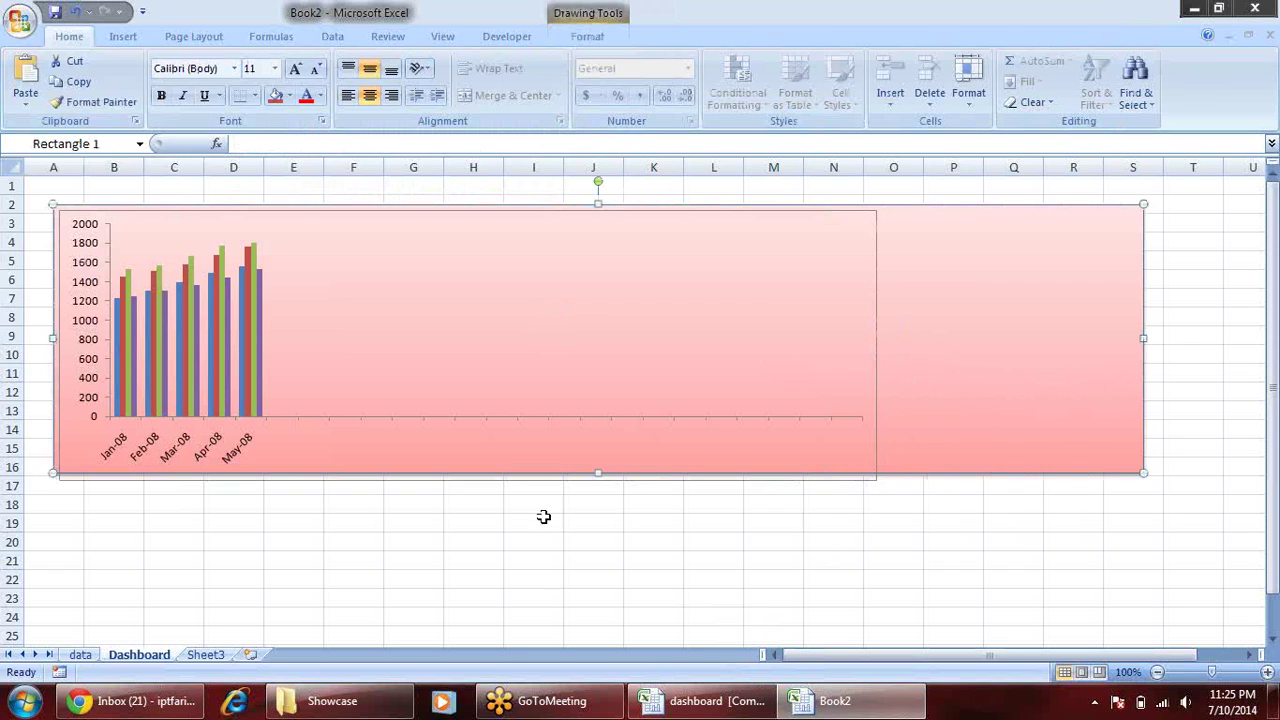
left_click_drag(597, 474, 605, 490)
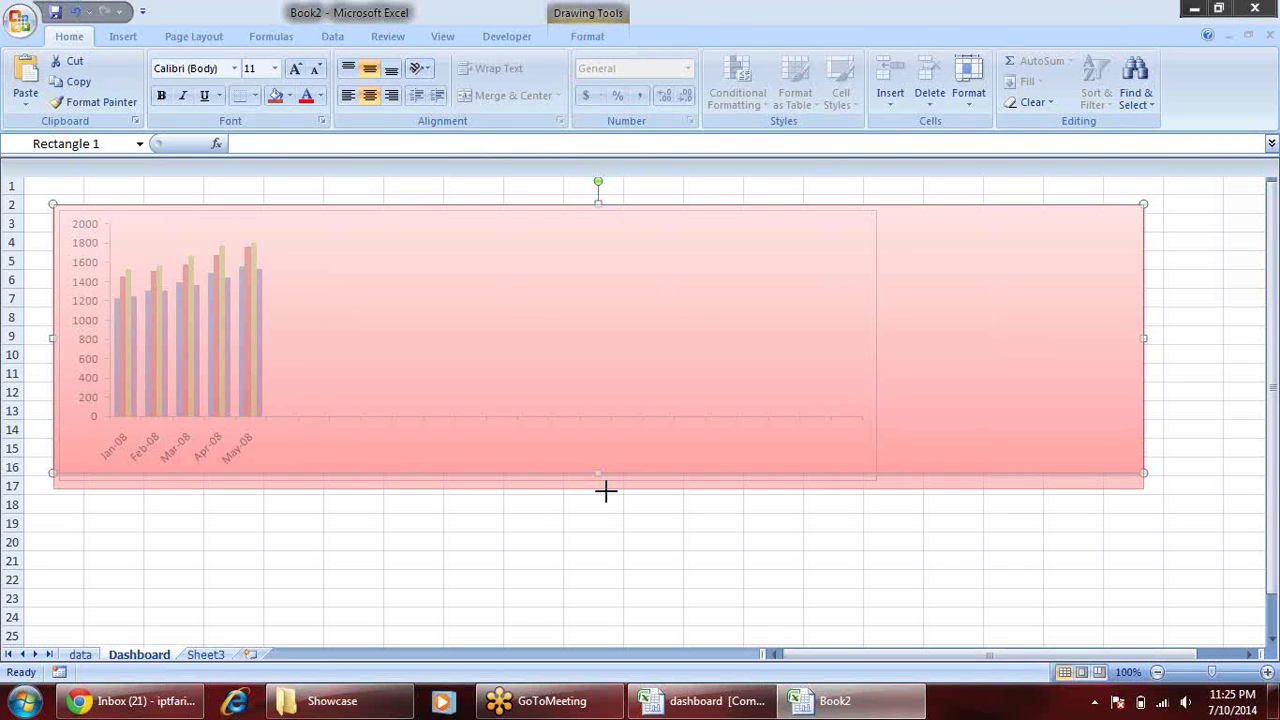
left_click(864, 317)
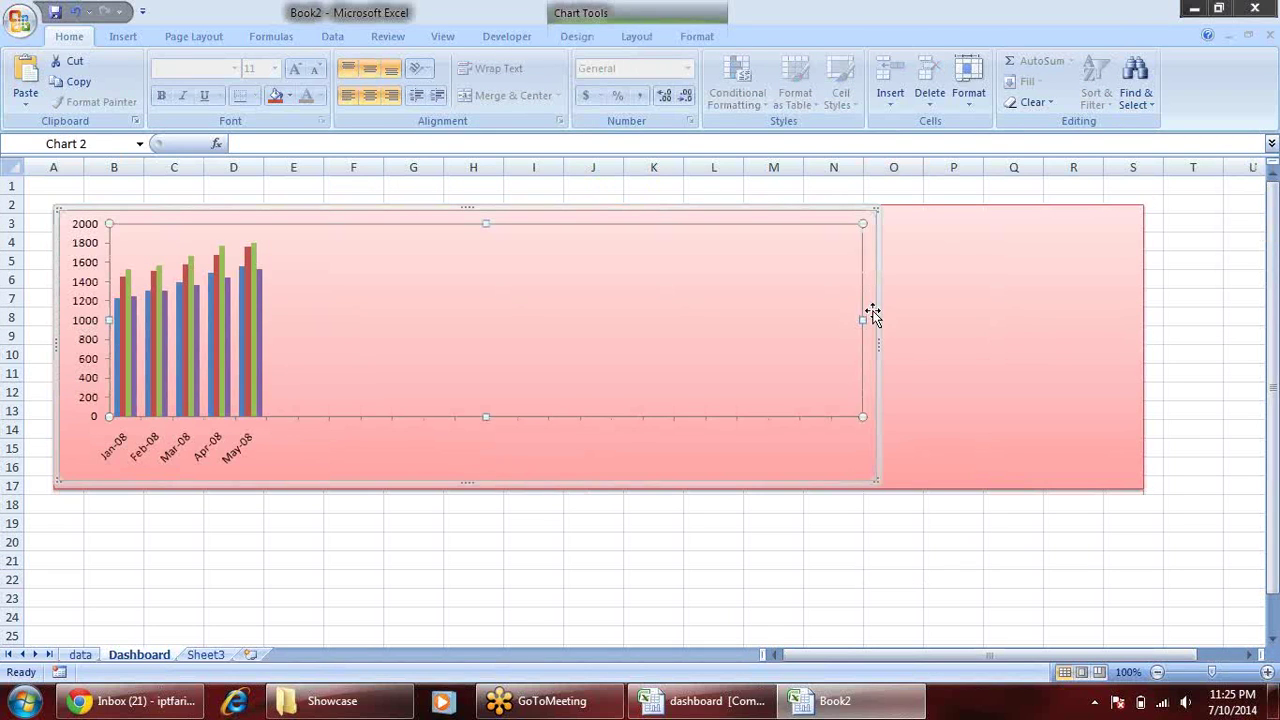
- Set the chart area border colour to No line
right_click(871, 310)
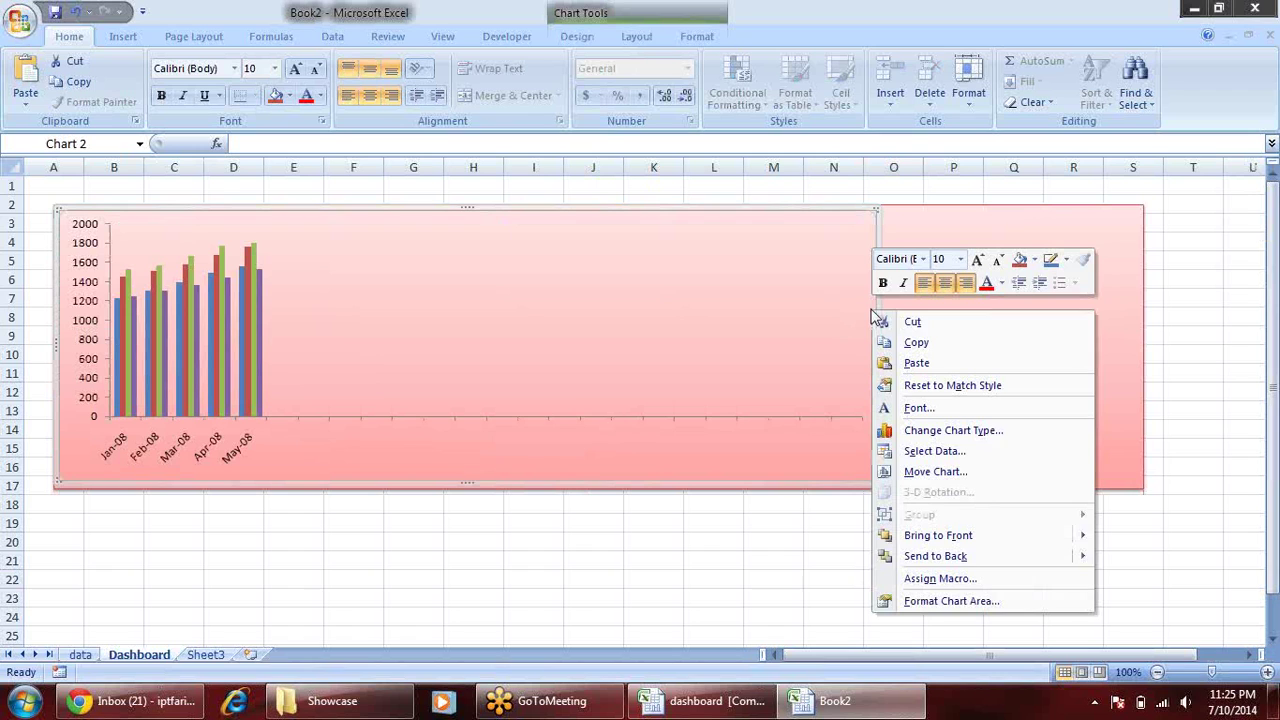
left_click(909, 601)
left_click(503, 154)
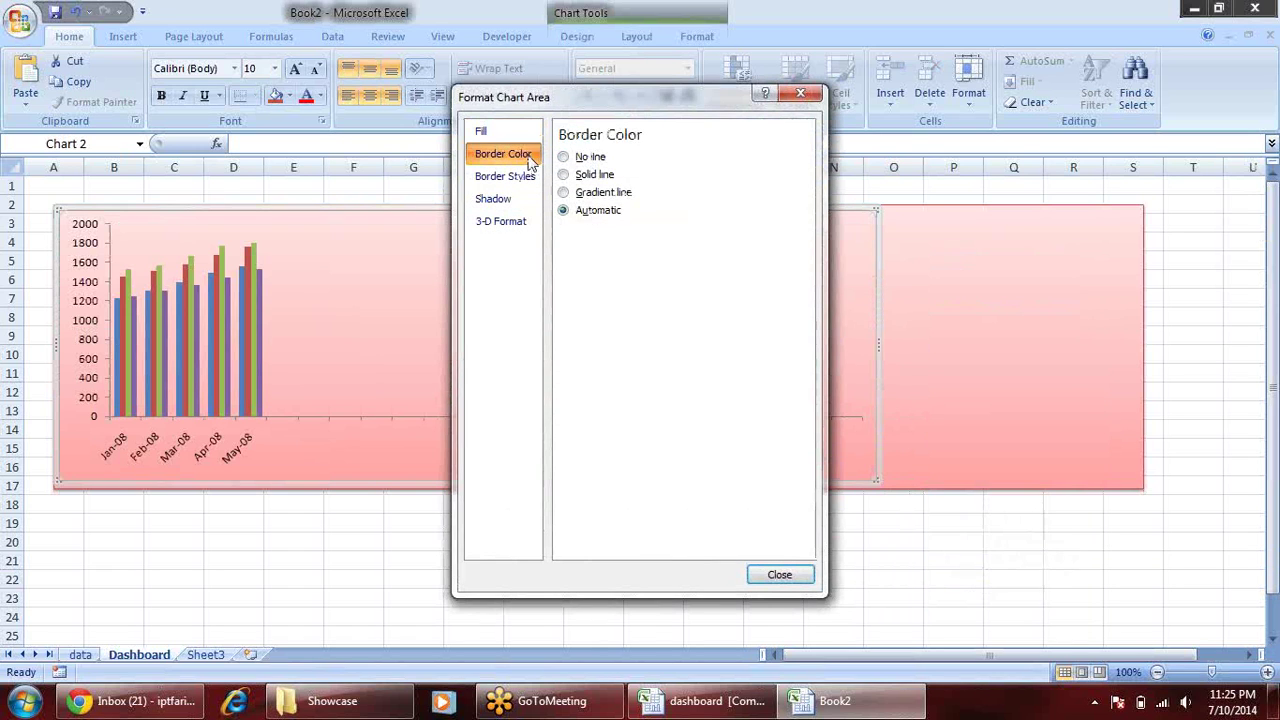
left_click(594, 158)
left_click(780, 574)
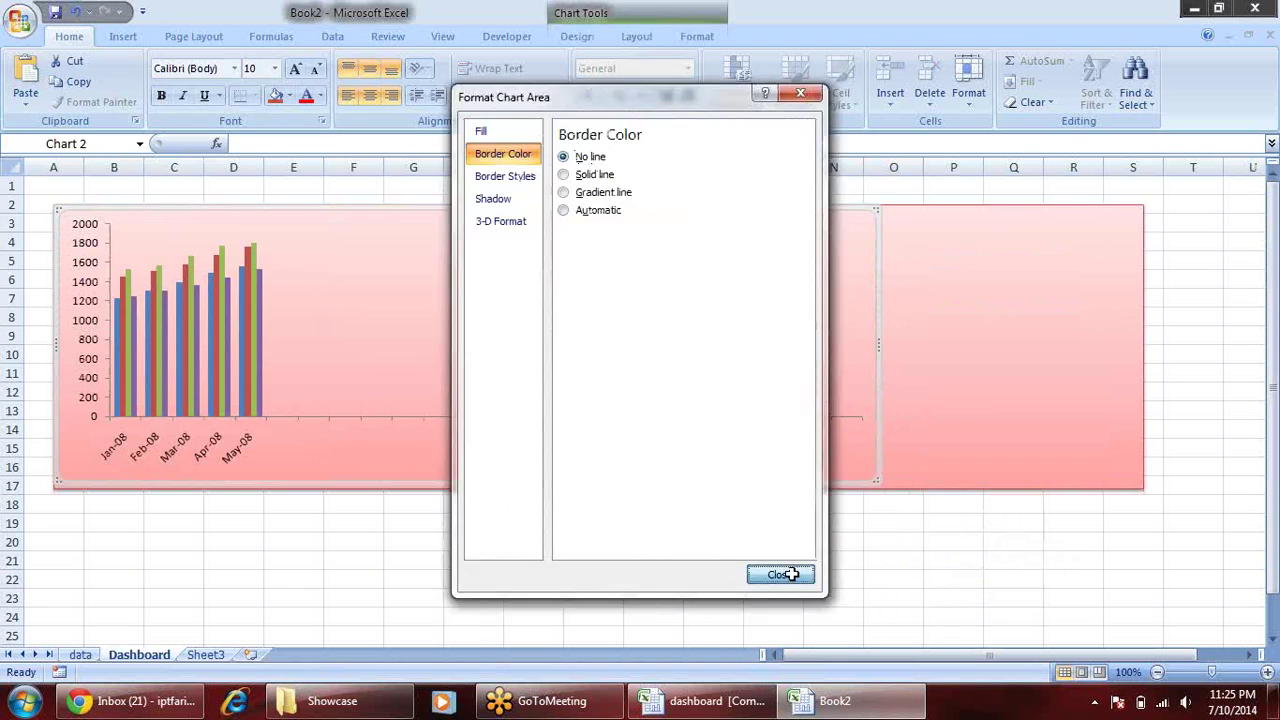
left_click(824, 581)
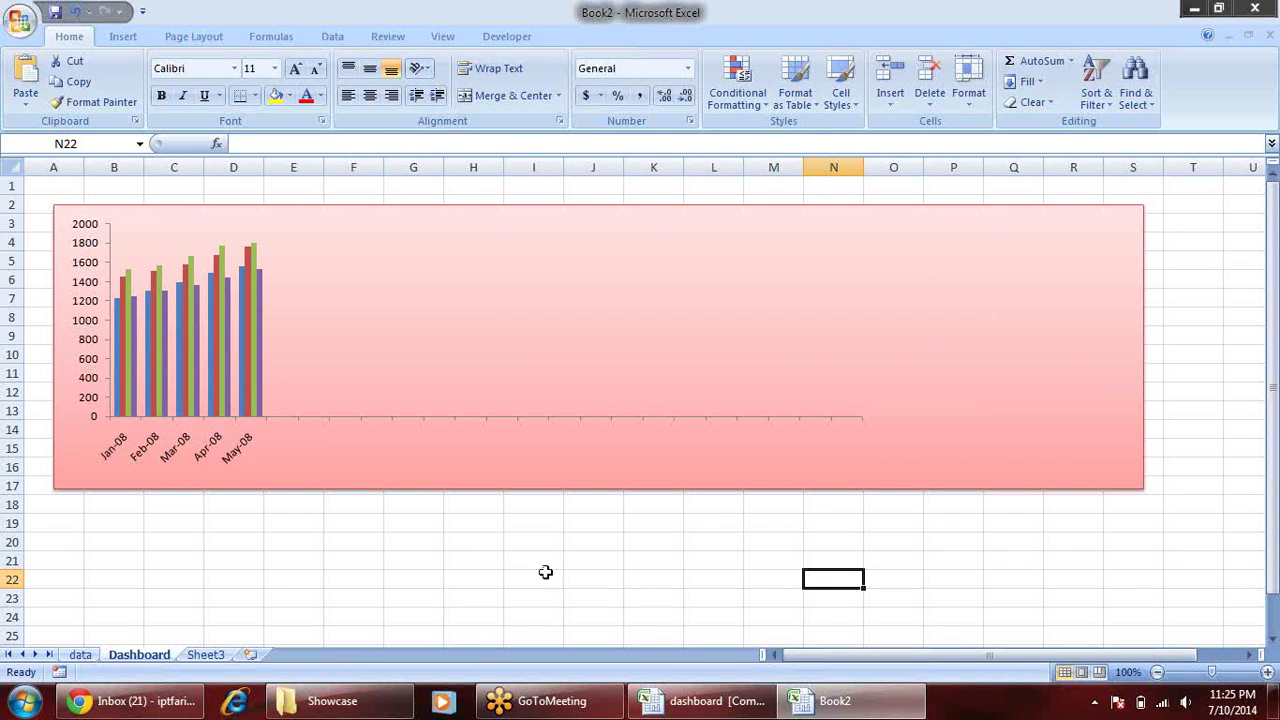
- Draw a rectangle below the chart panel across rows 18–23
left_click(388, 600)
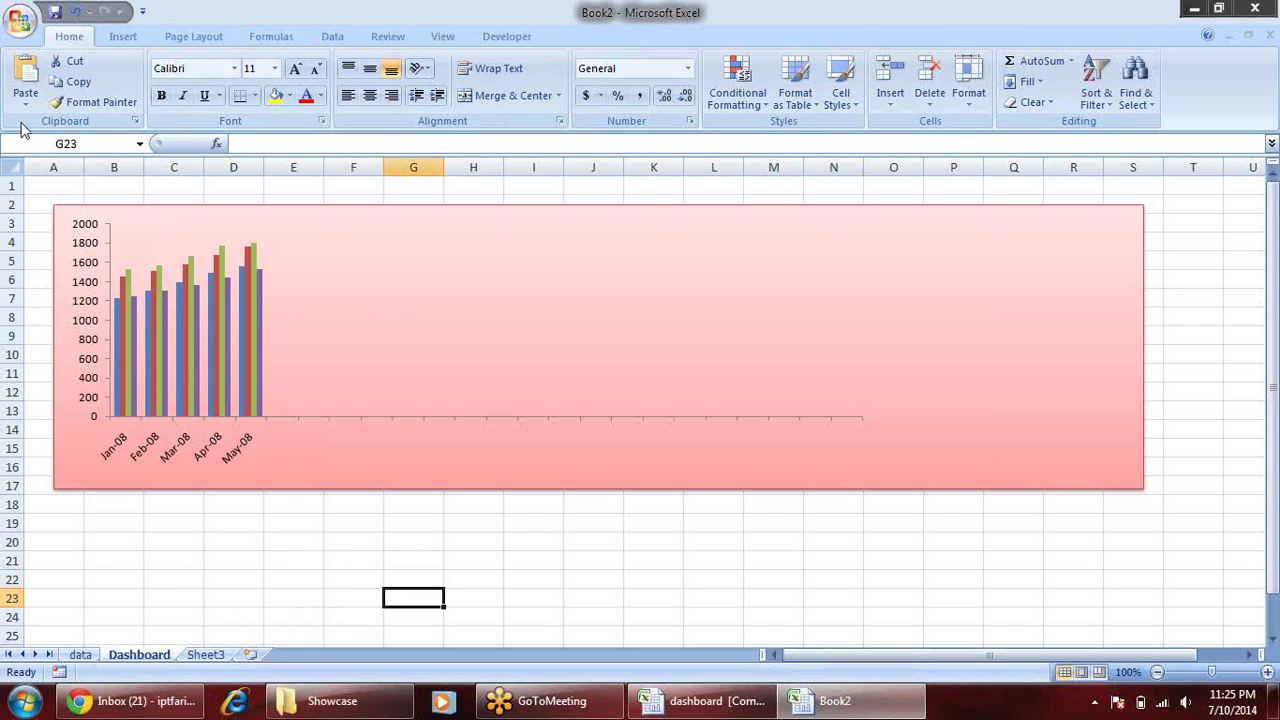
left_click(122, 37)
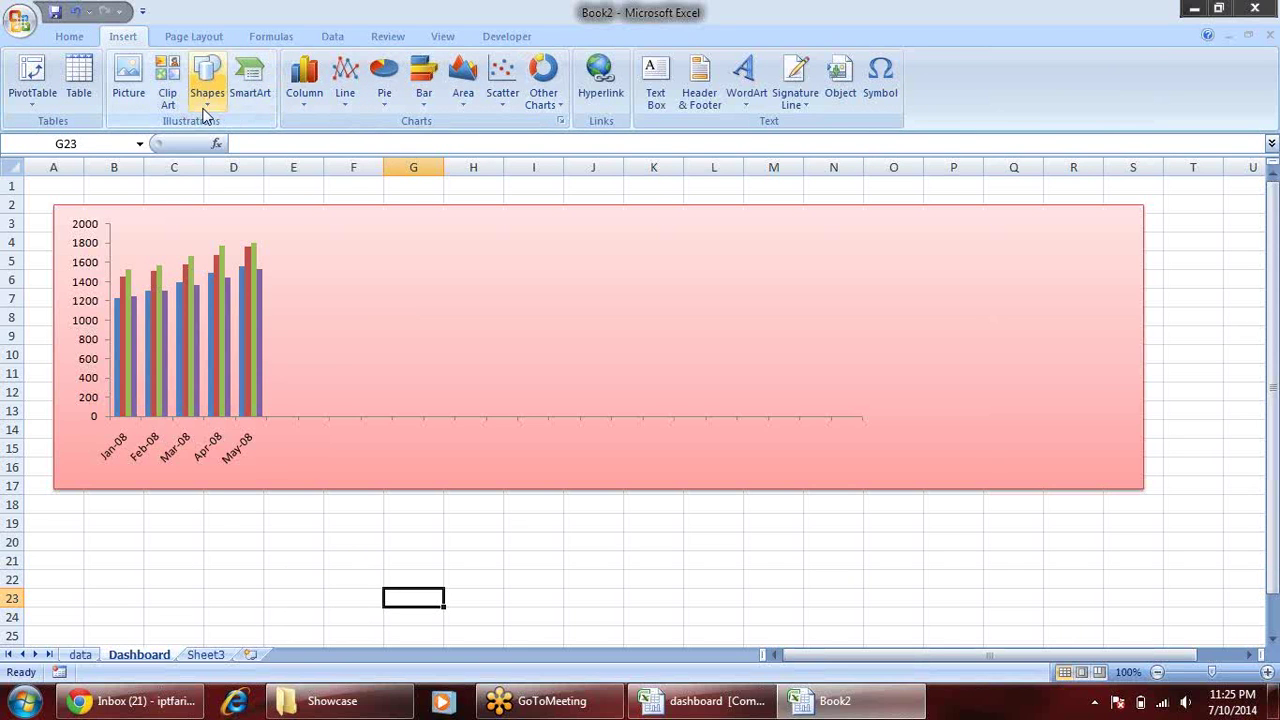
left_click(207, 100)
left_click(255, 143)
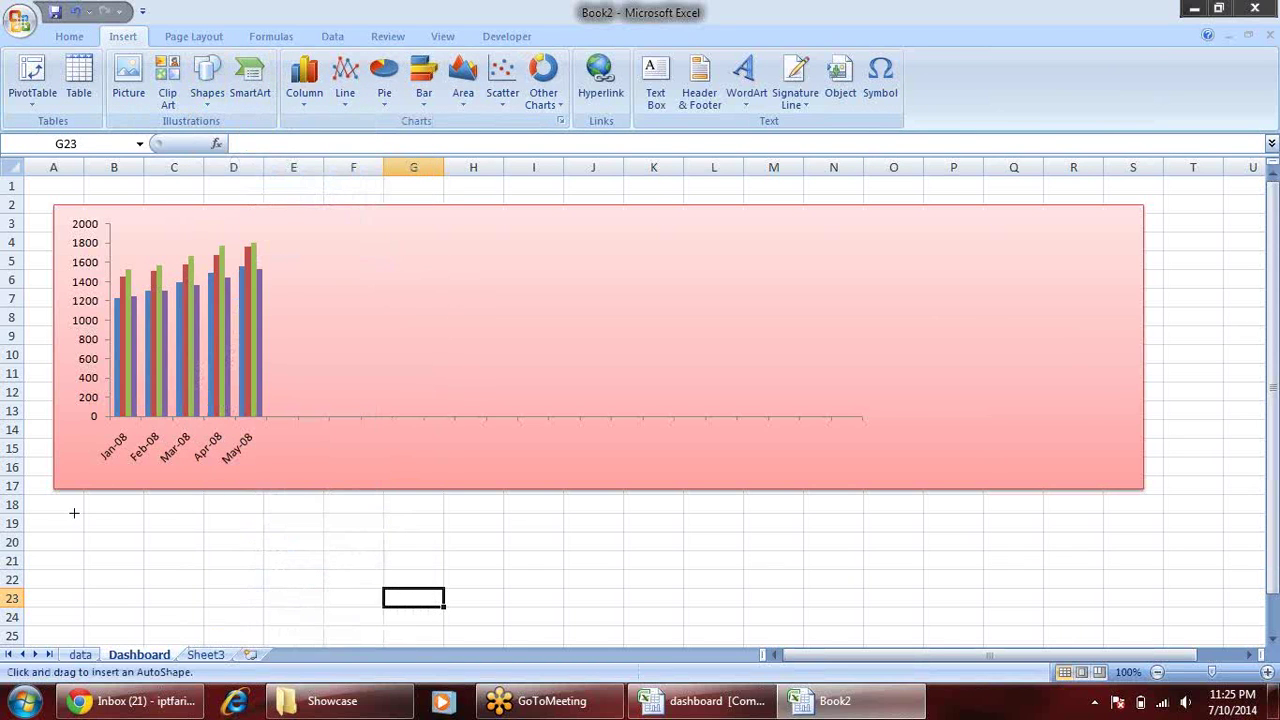
left_click_drag(68, 510, 1139, 600)
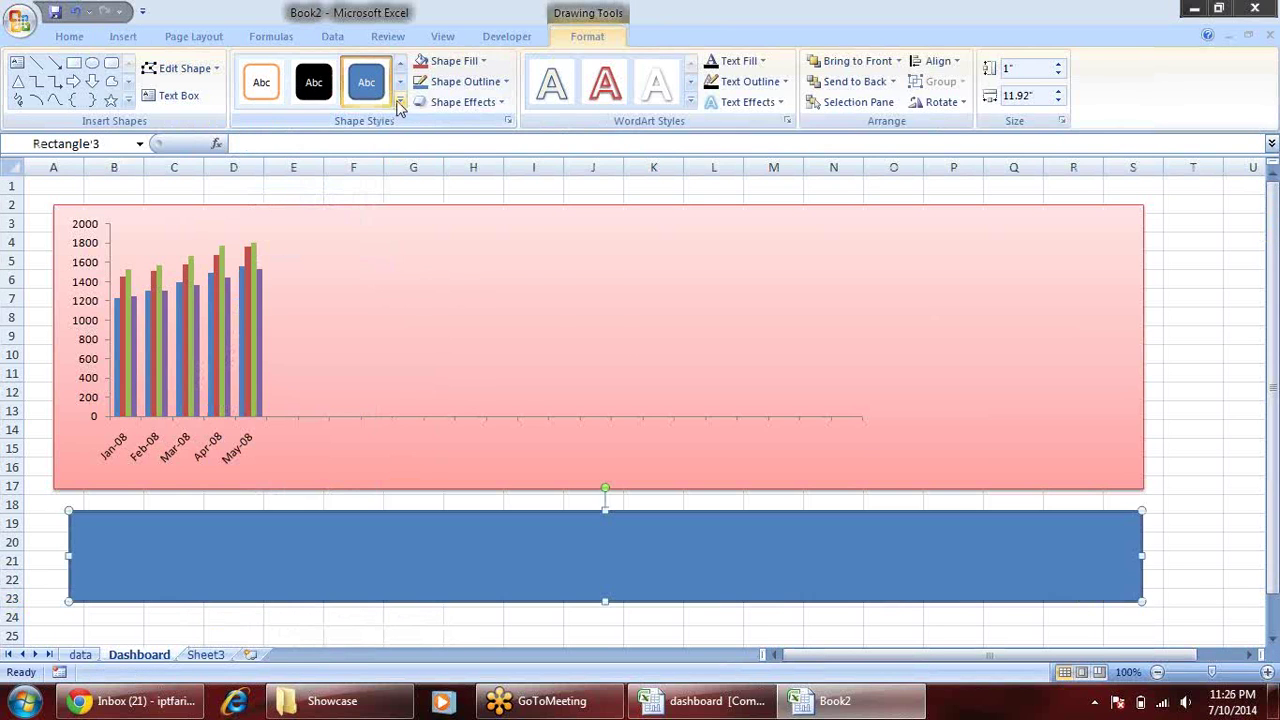
- Give the new rectangle a light-blue gradient style, align its left edge and extend it to row 24
left_click(402, 110)
left_click(314, 239)
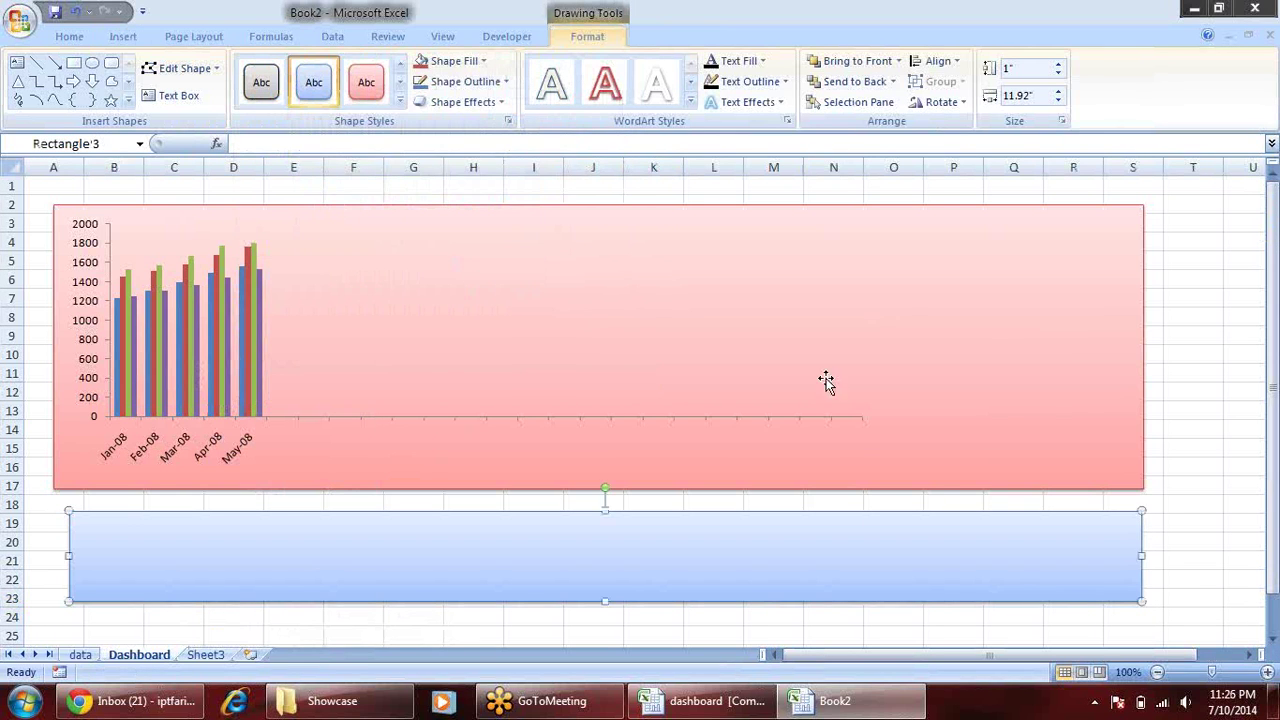
left_click_drag(67, 557, 55, 557)
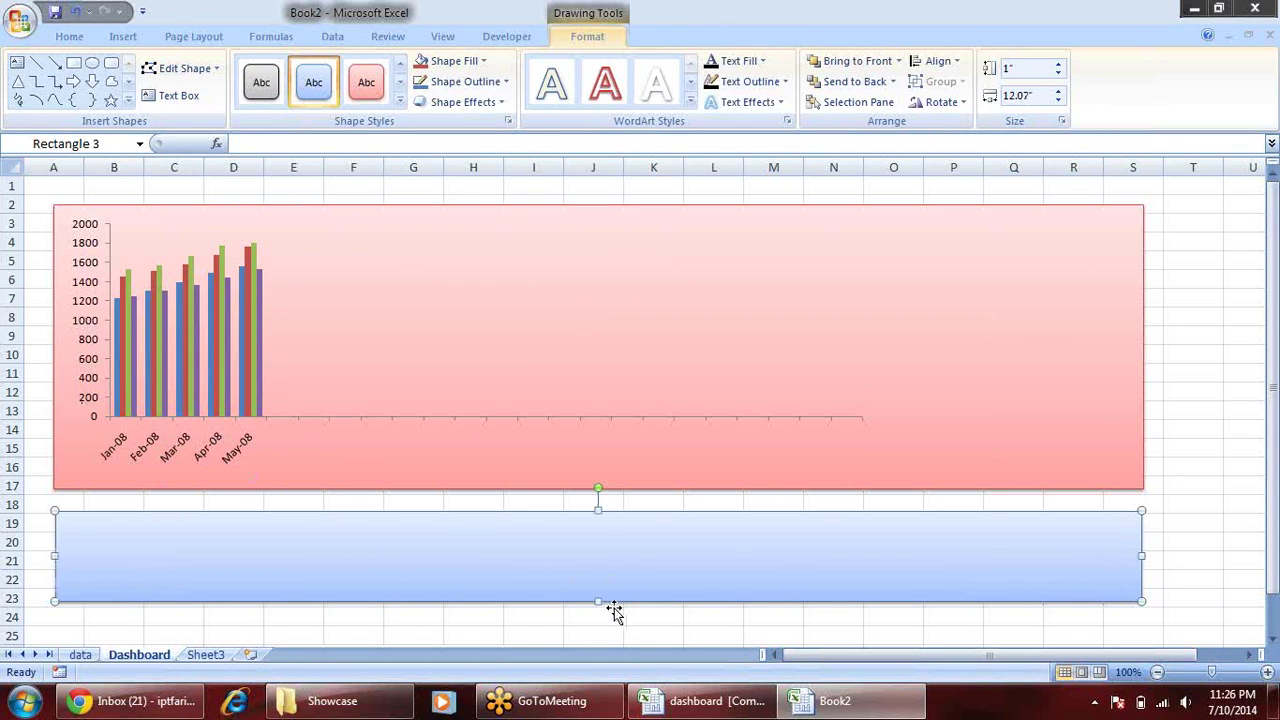
left_click_drag(600, 601, 606, 628)
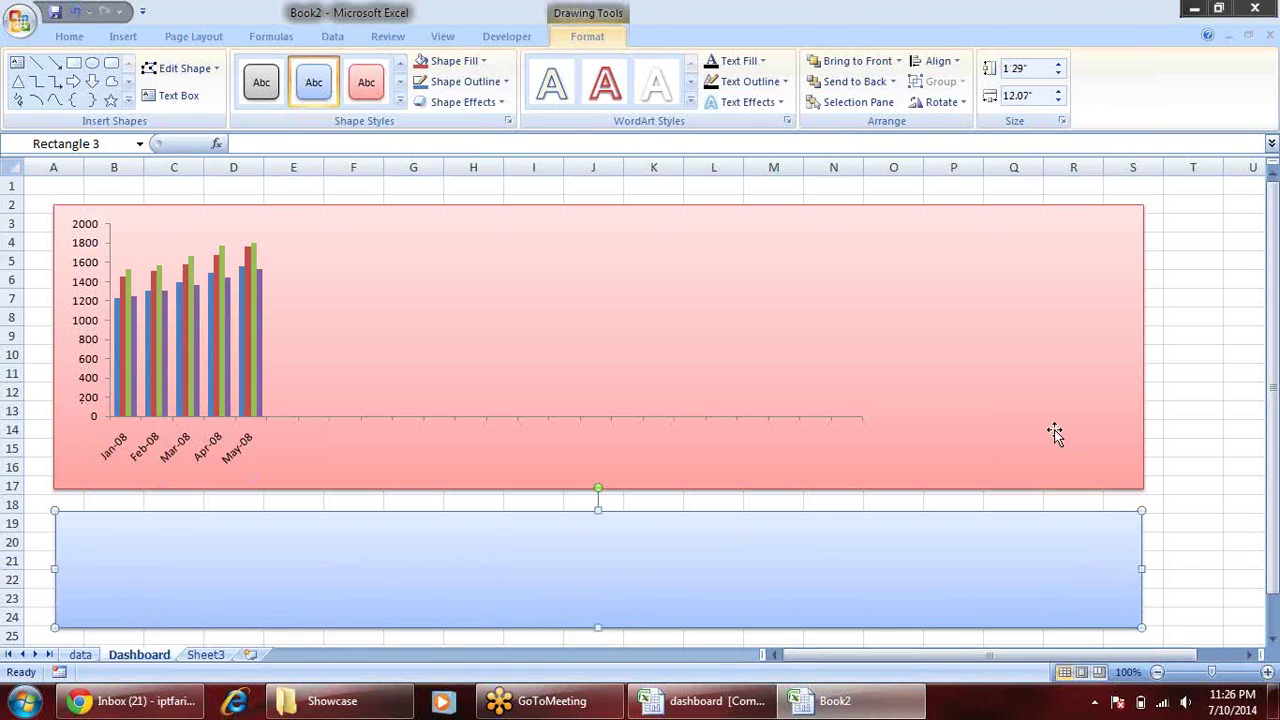
left_click(1193, 392)
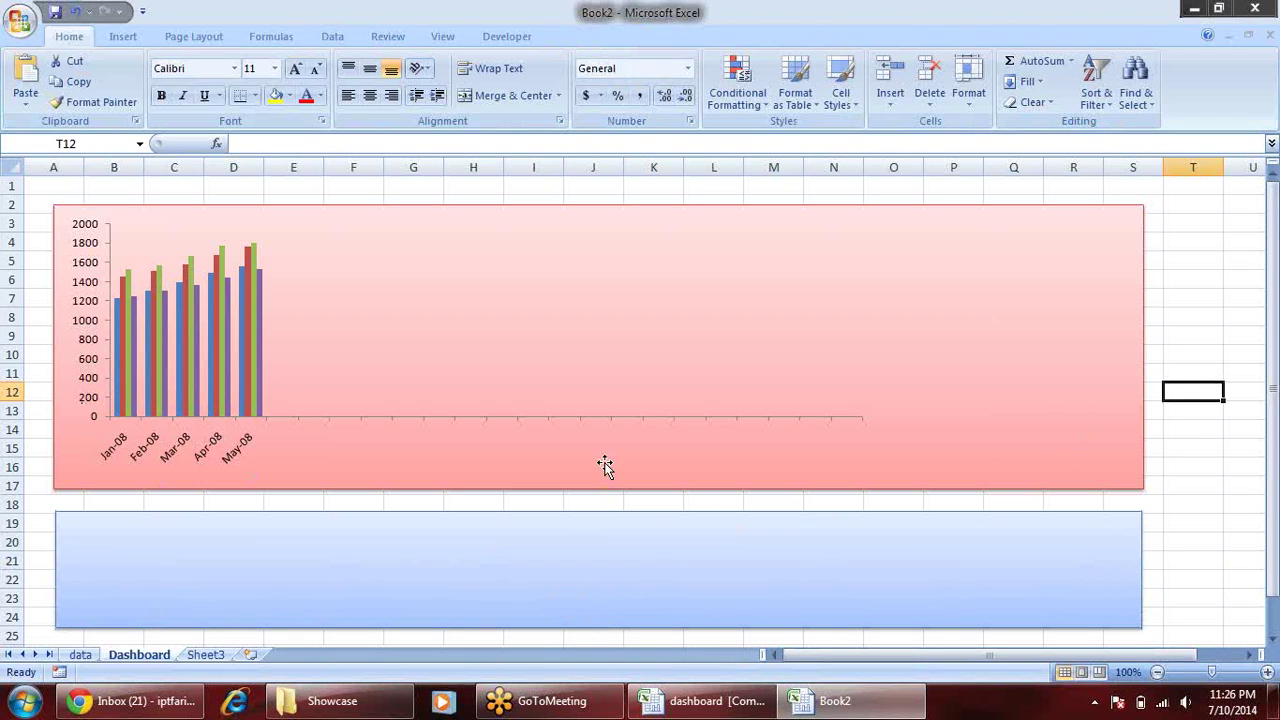
- Draw a group box captioned 'RE' on the blue panel with 3-D shading
left_click(490, 39)
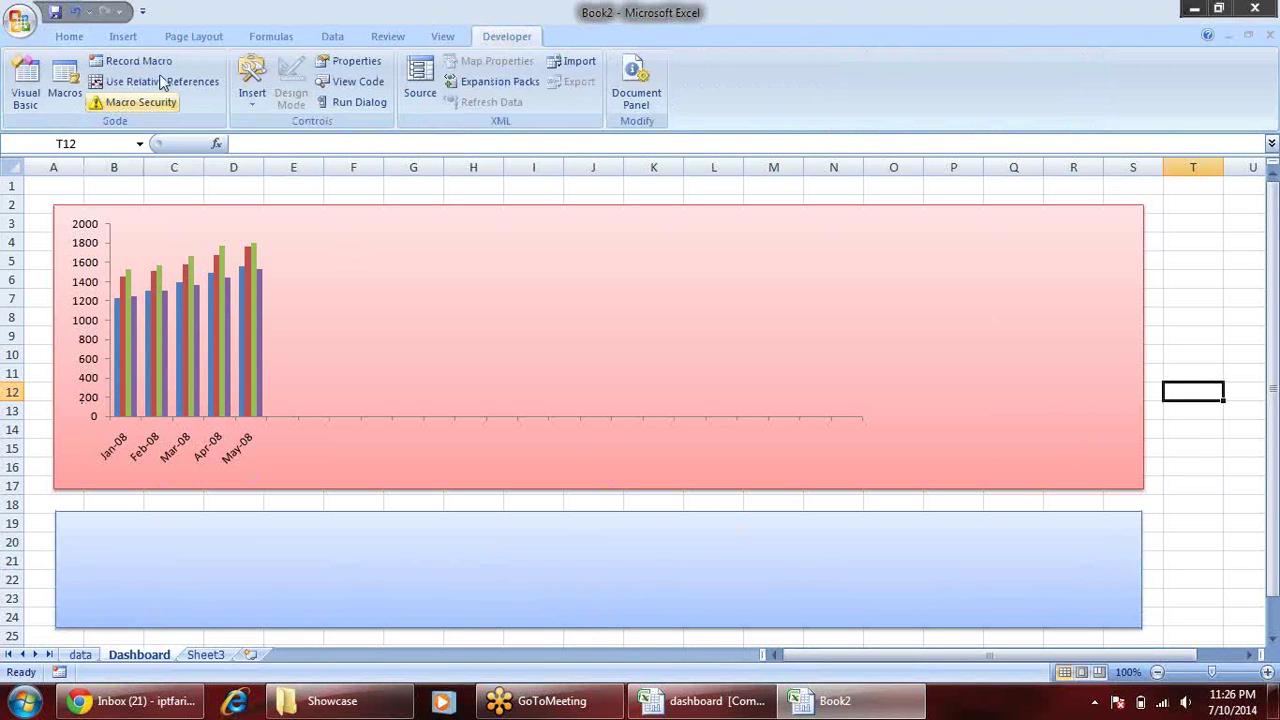
left_click(251, 104)
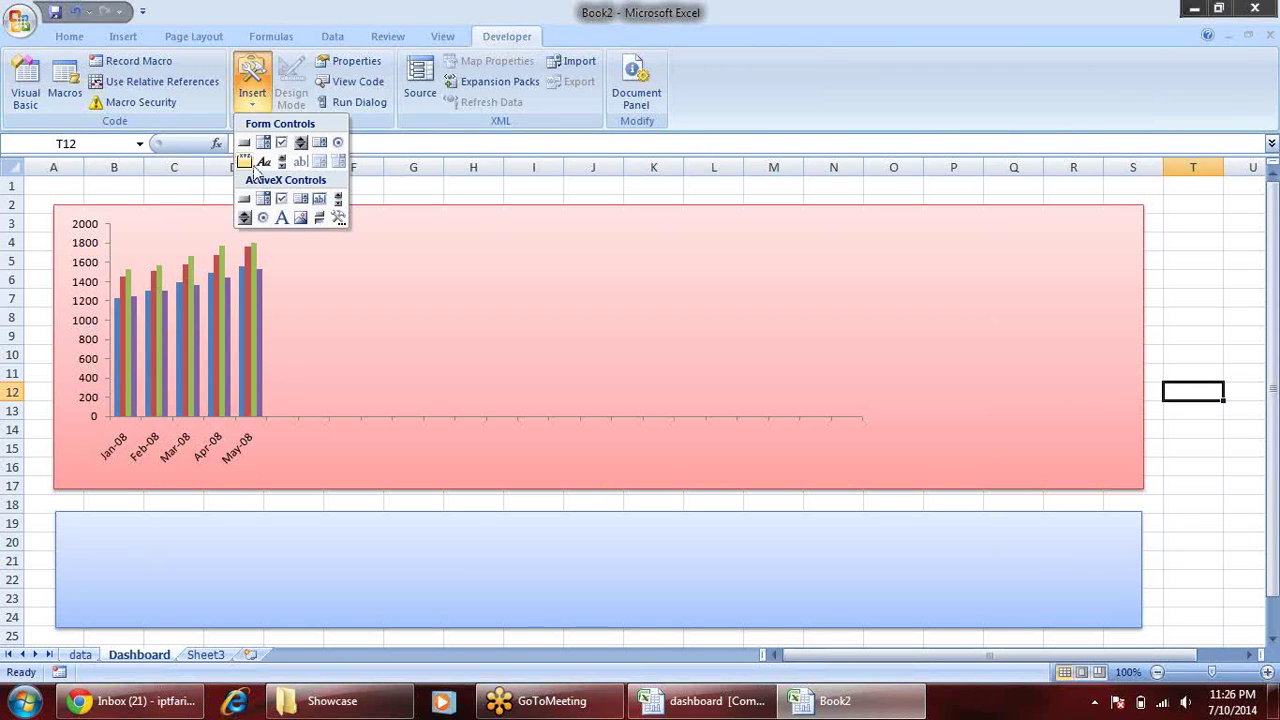
left_click(243, 163)
left_click_drag(76, 520, 244, 625)
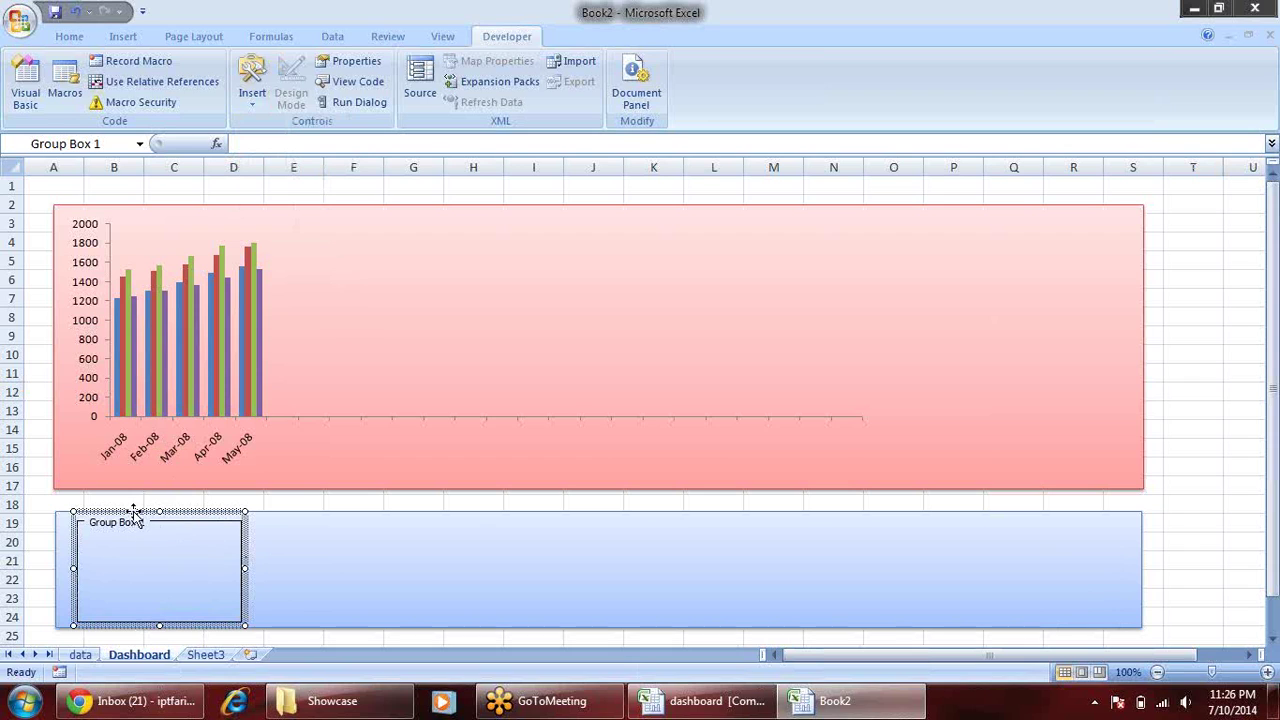
left_click(145, 524)
left_click_drag(145, 524, 57, 518)
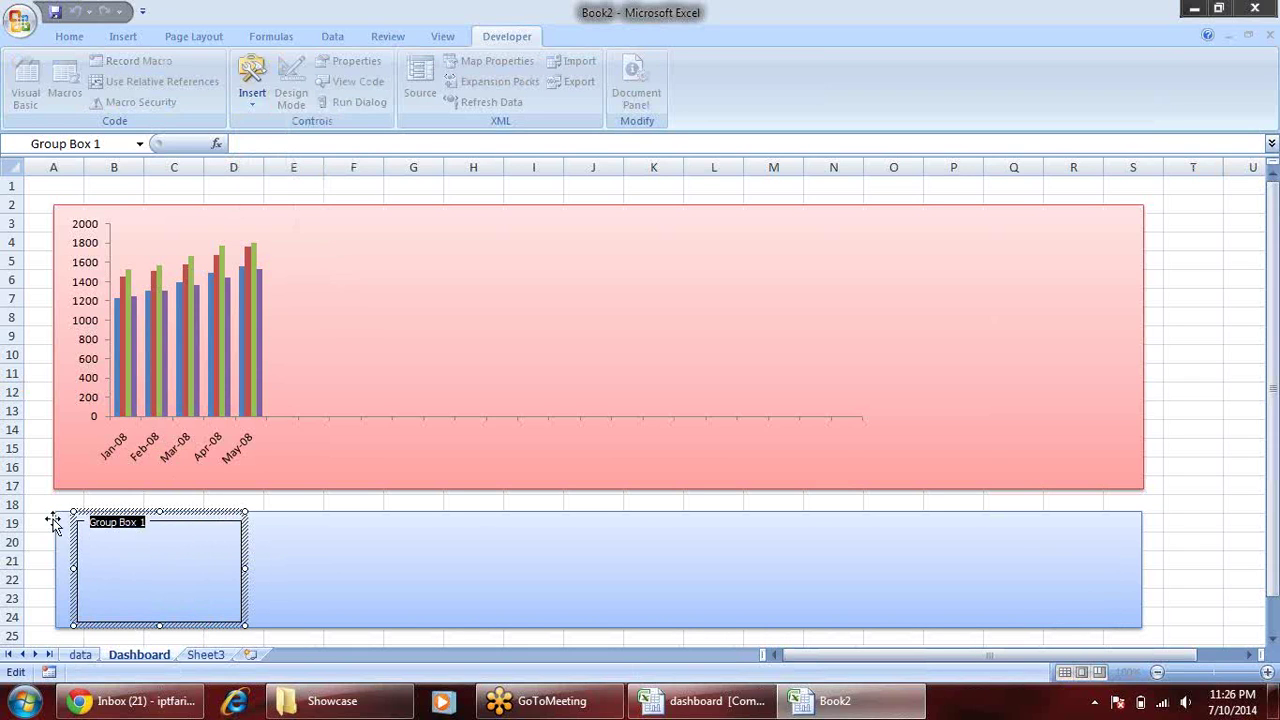
type("RE")
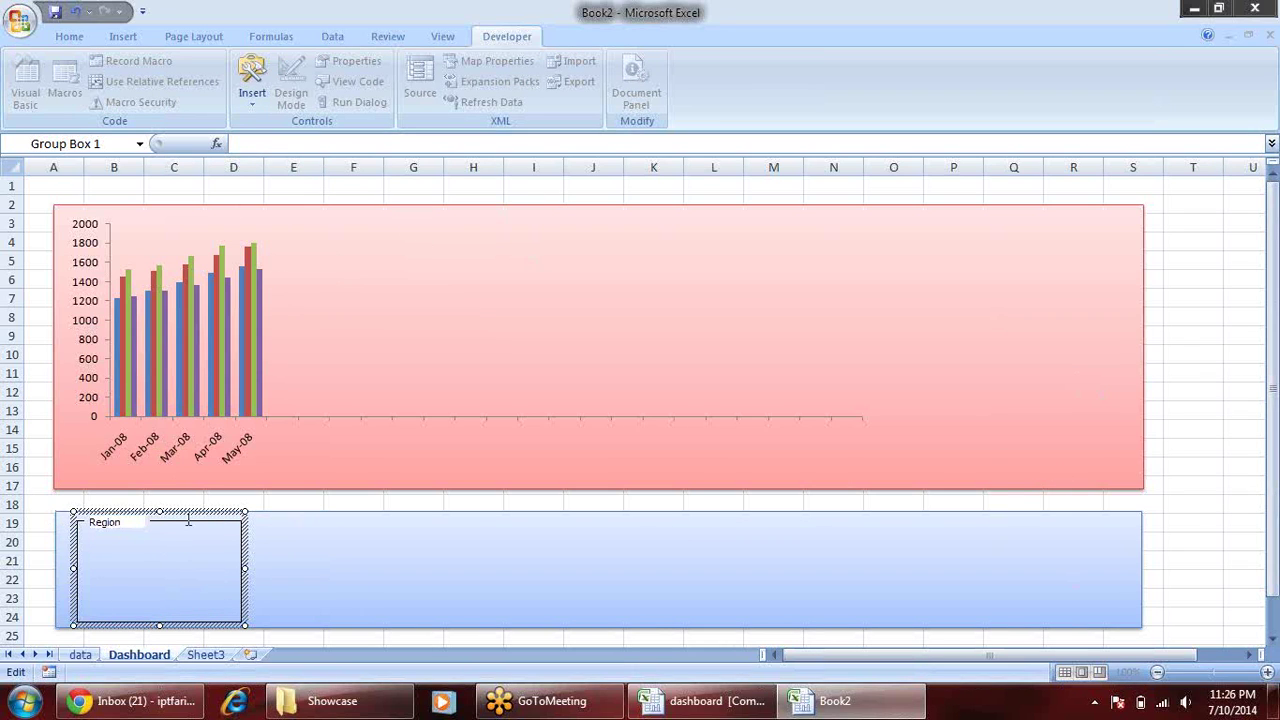
right_click(243, 520)
left_click(300, 512)
left_click(108, 402)
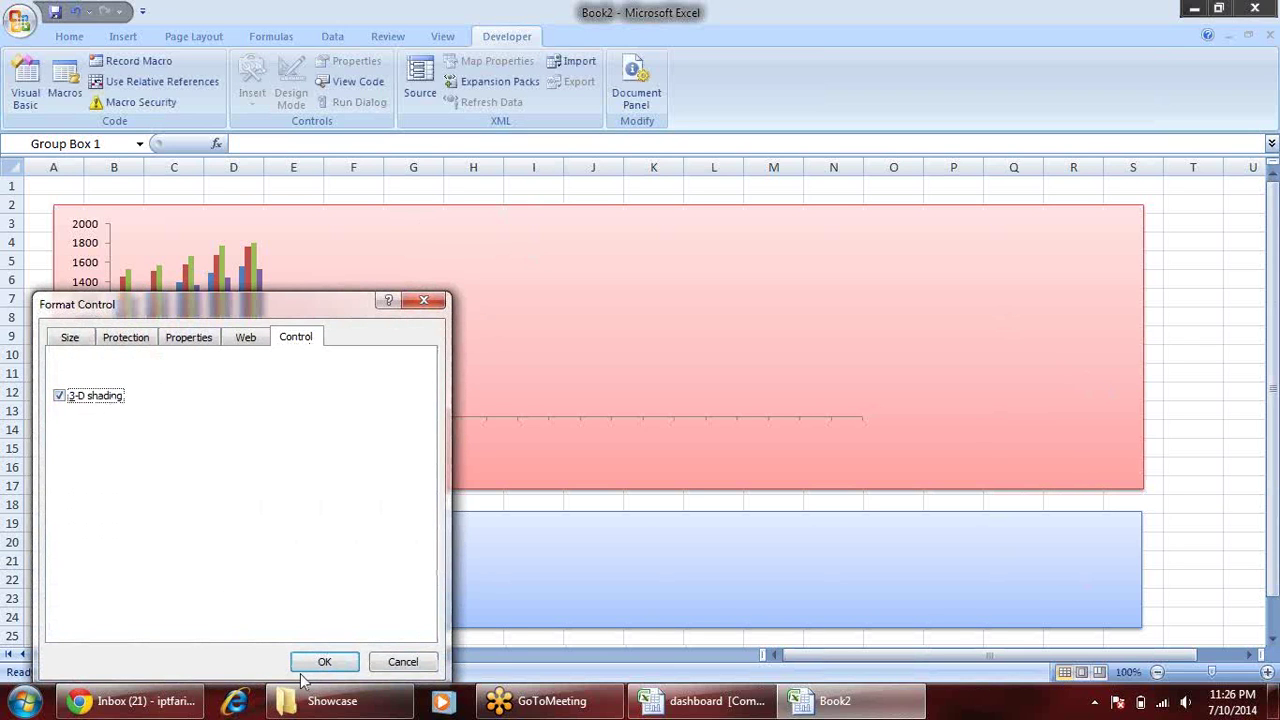
left_click(318, 662)
left_click(1185, 455)
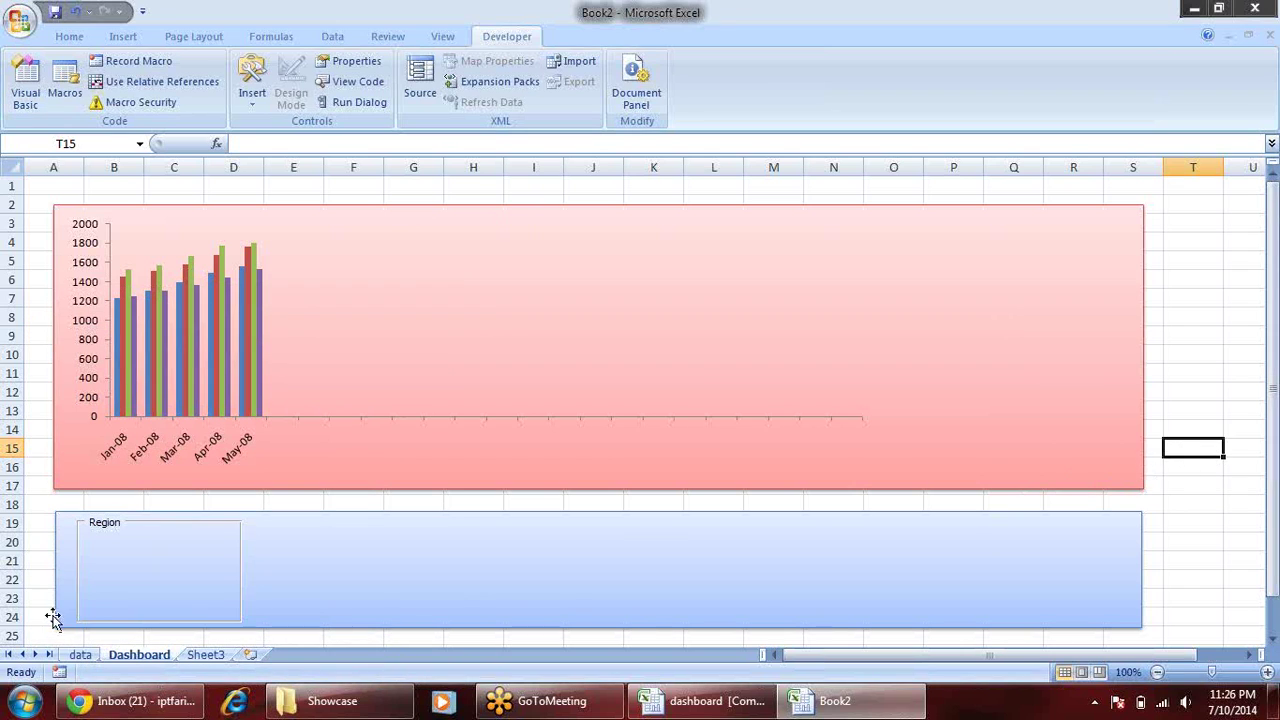
- Draw an option button inside the Region group box and duplicate it twice
left_click(252, 90)
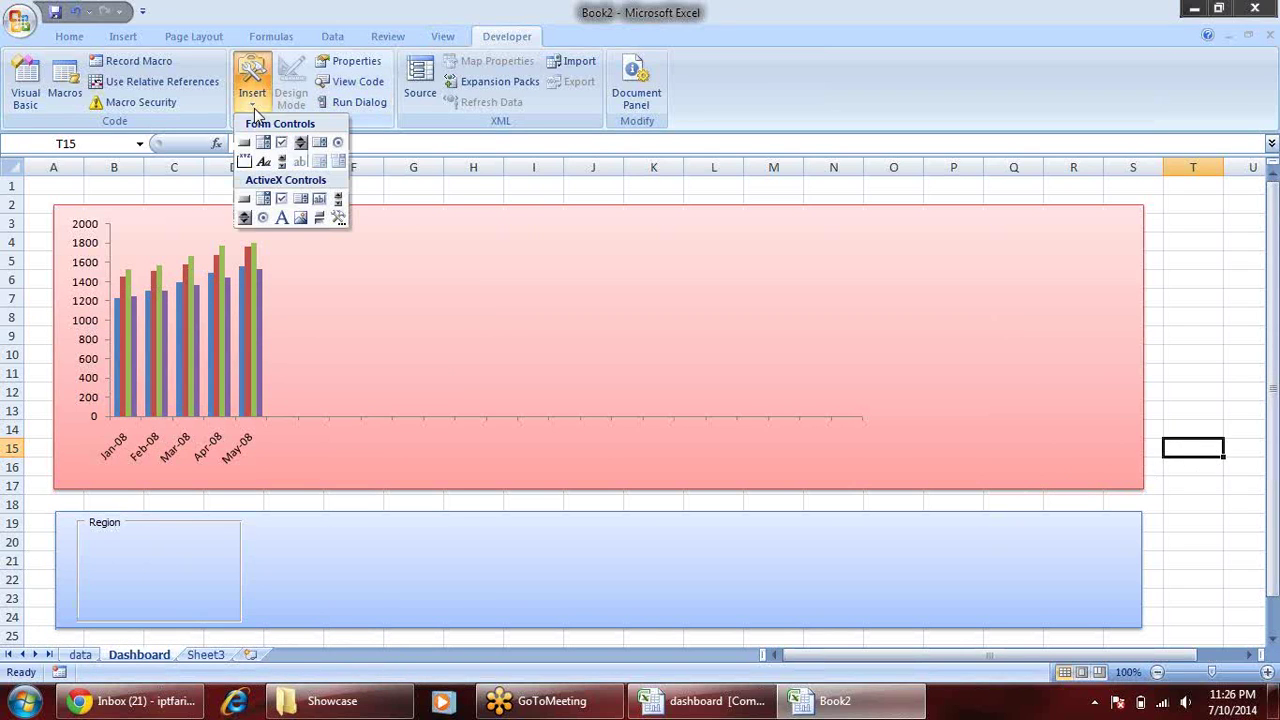
left_click(339, 144)
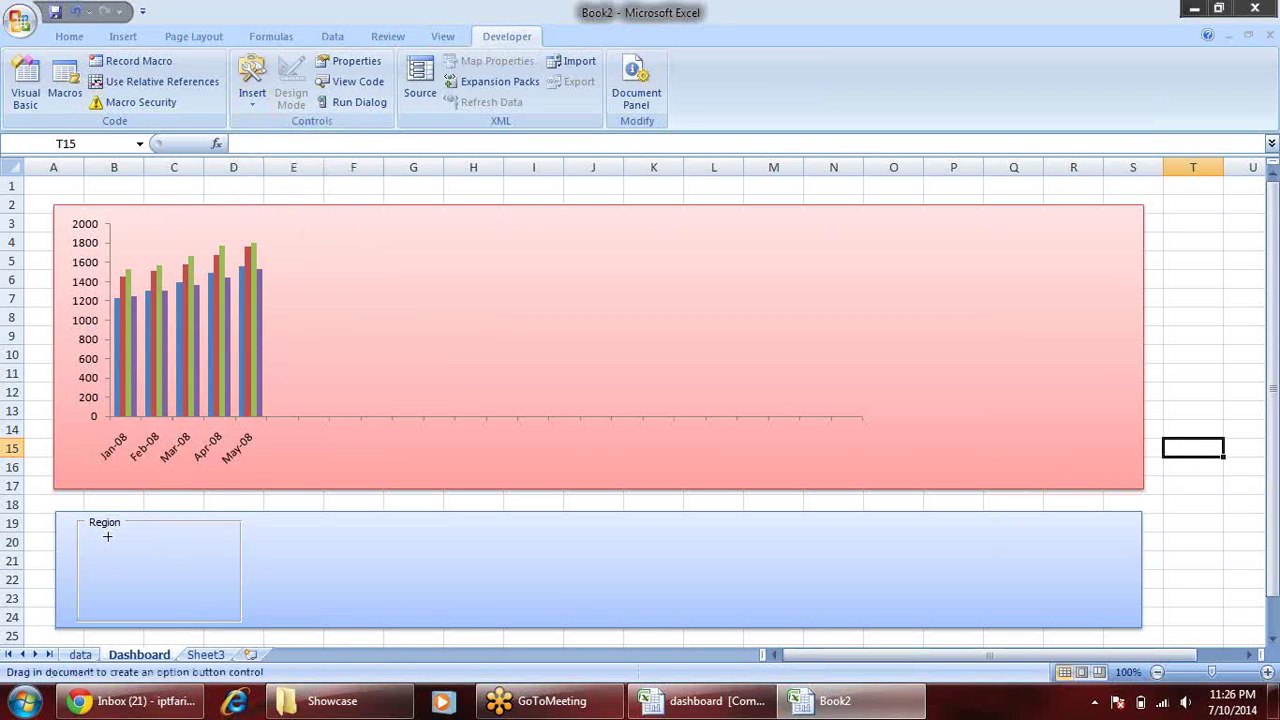
left_click_drag(107, 536, 220, 557)
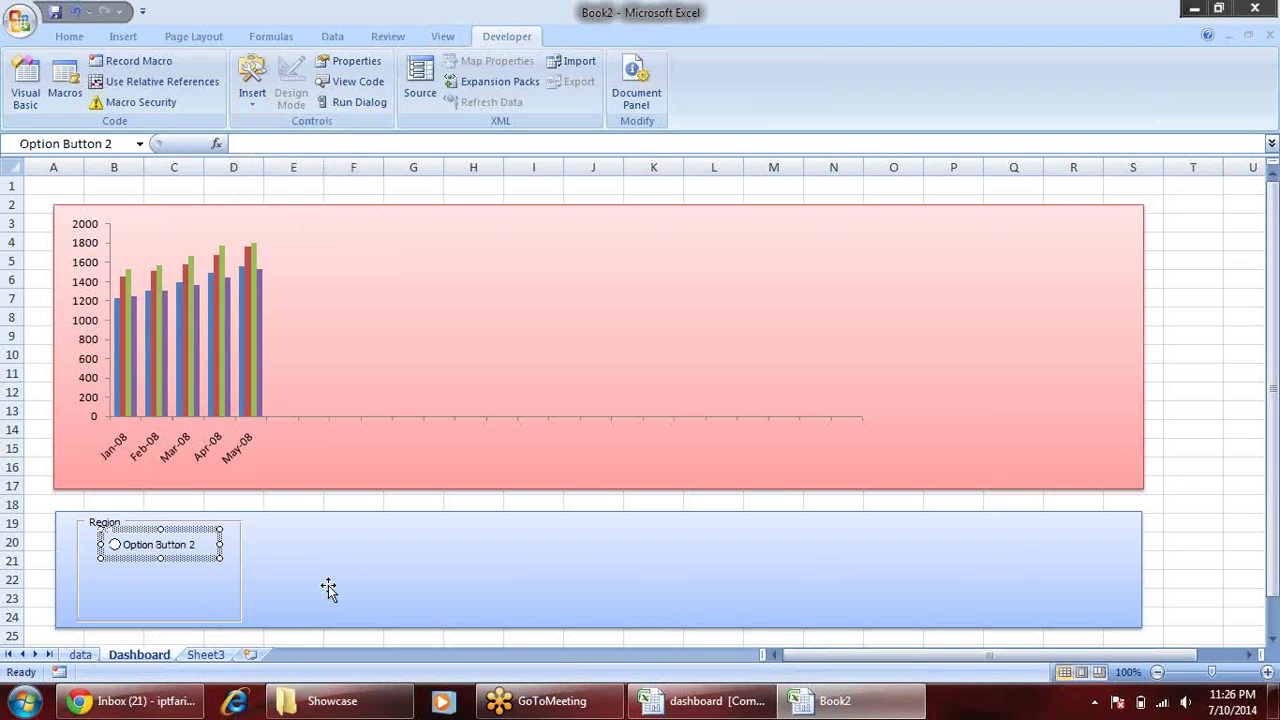
key("ctrl+d")
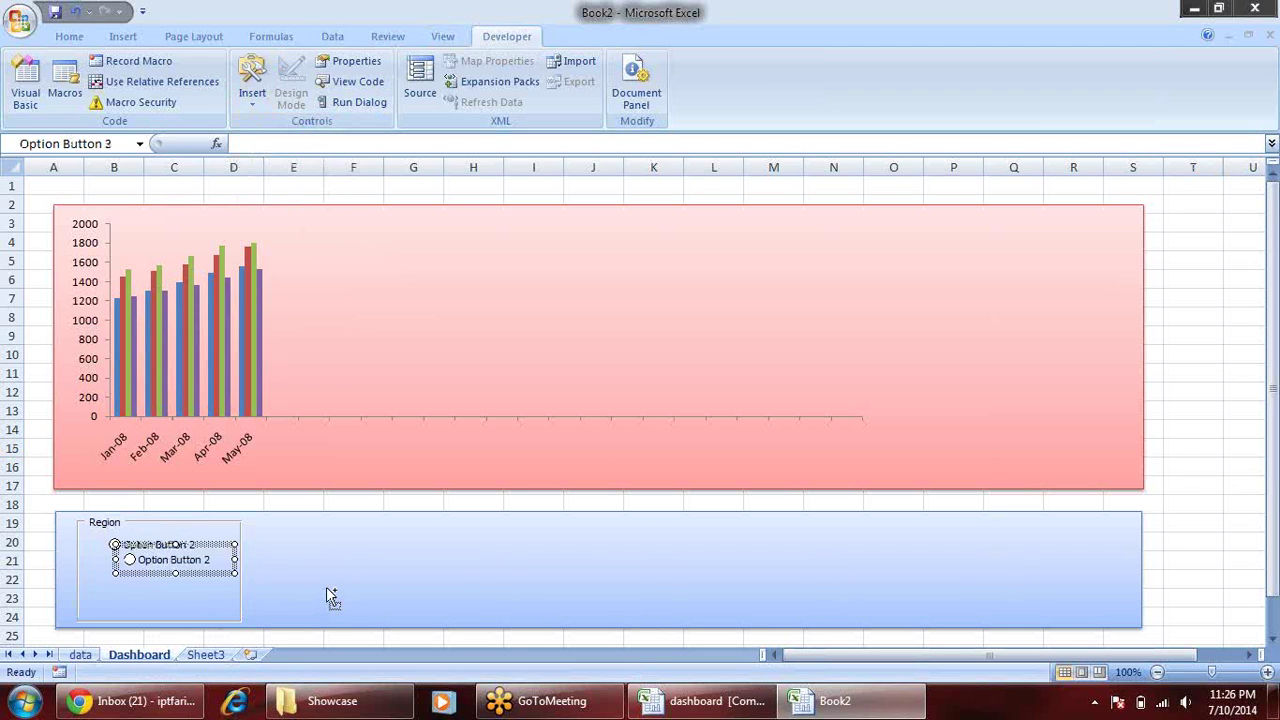
key("ctrl+d")
key("ctrl+d")
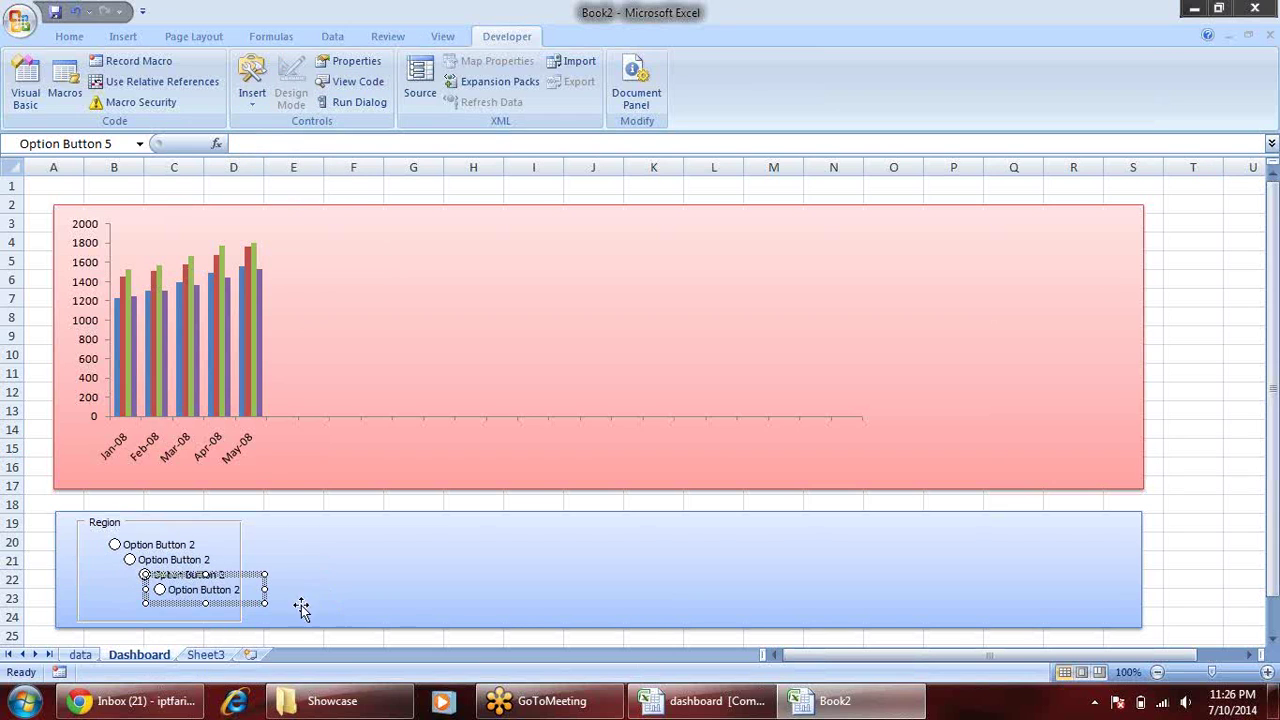
- Select the Region list (*, East, North, South, West) in G157:G161 on the data sheet
left_click(79, 655)
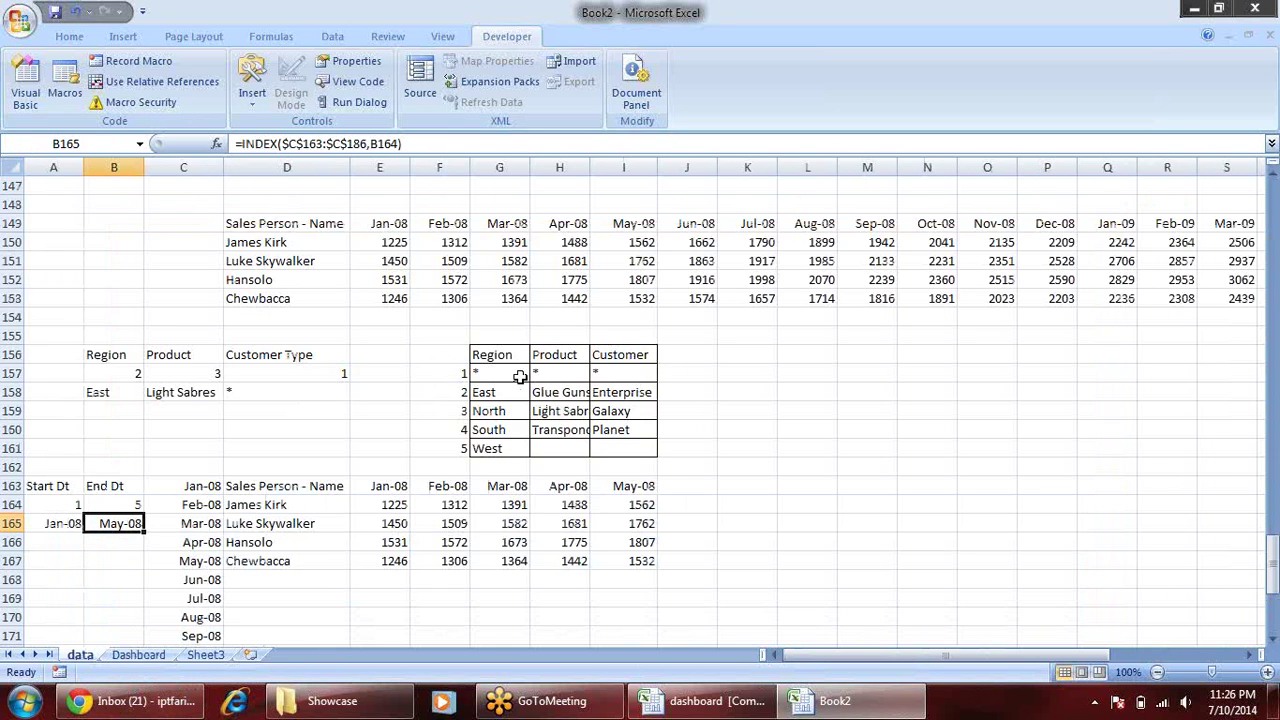
left_click_drag(520, 376, 508, 449)
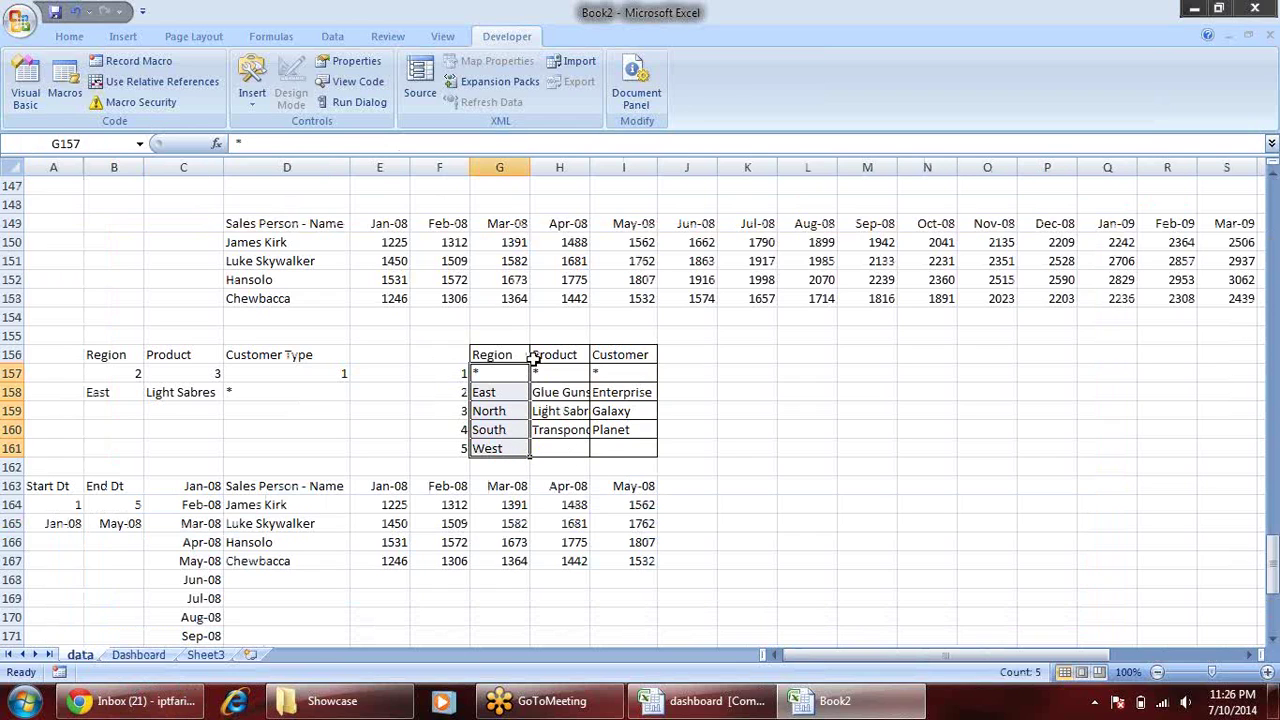
left_click(520, 394)
left_click(520, 413)
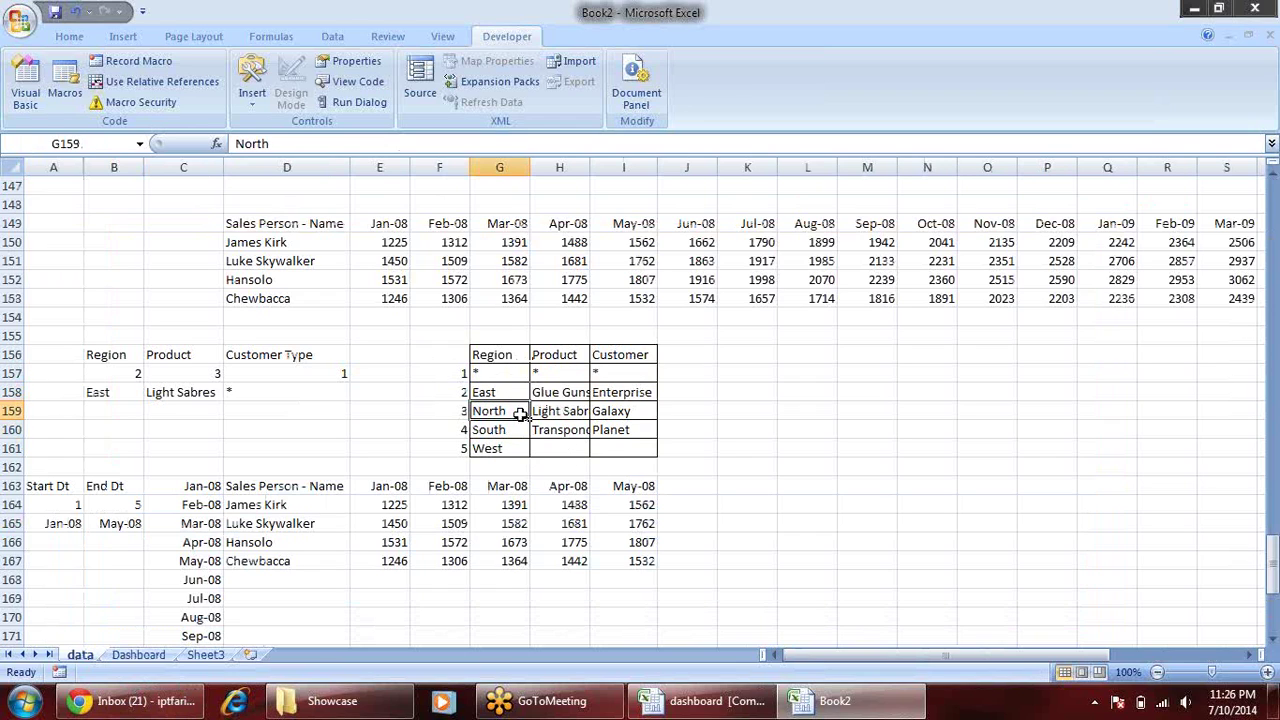
- Paste a fifth option button into the Region group box on Book2's Dashboard sheet
left_click(511, 431)
left_click(511, 449)
key("ctrl+Tab")
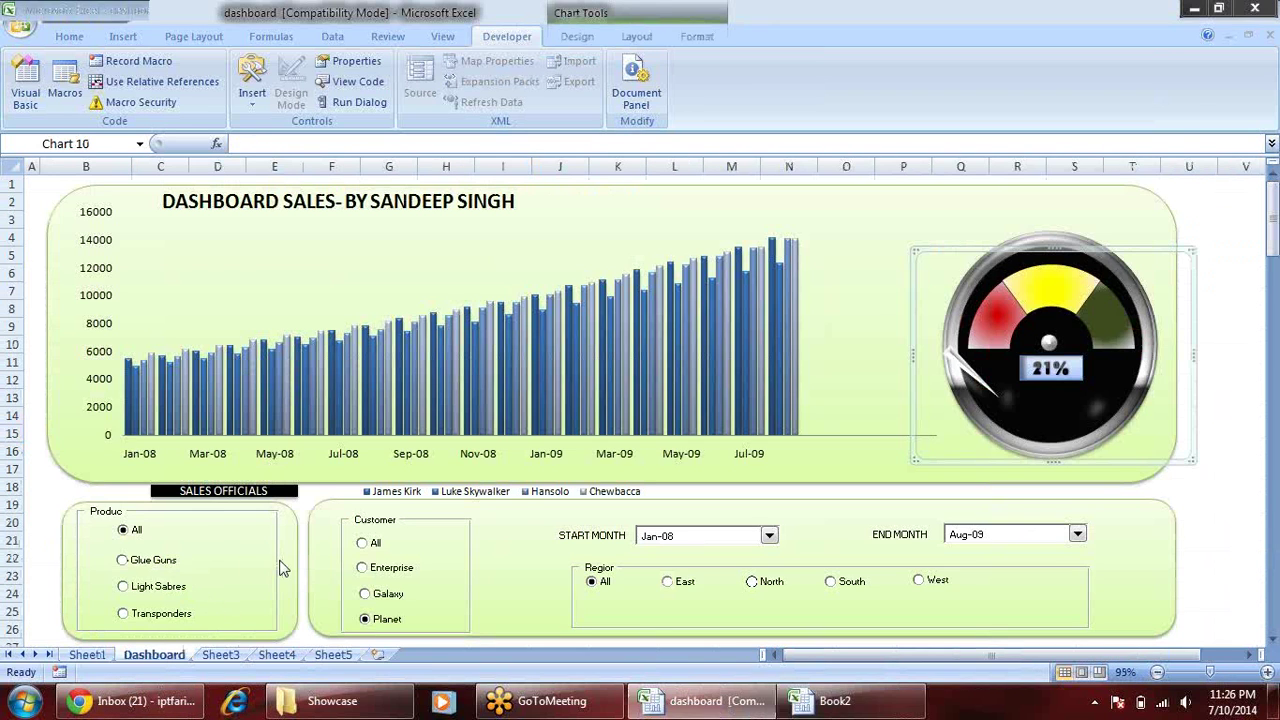
key("ctrl+Tab")
left_click(140, 656)
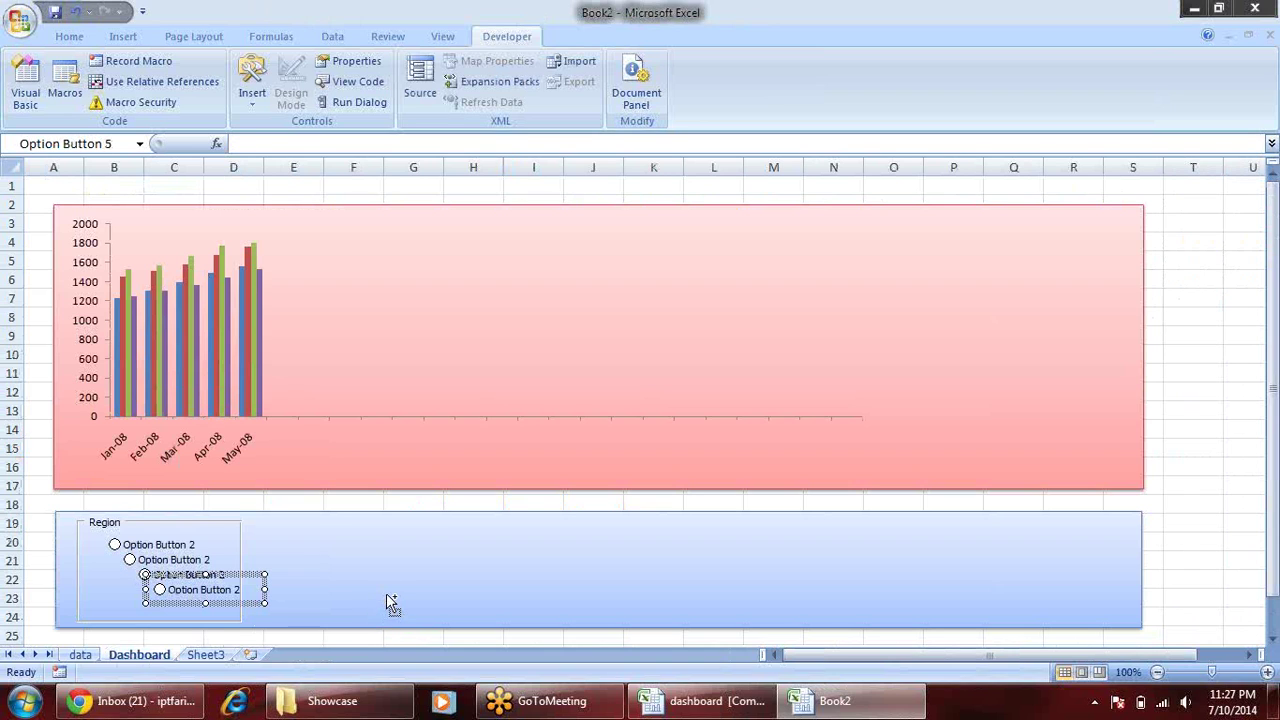
key("ctrl+v")
- Select the top option button as an object, then clear the selection
left_click(175, 541)
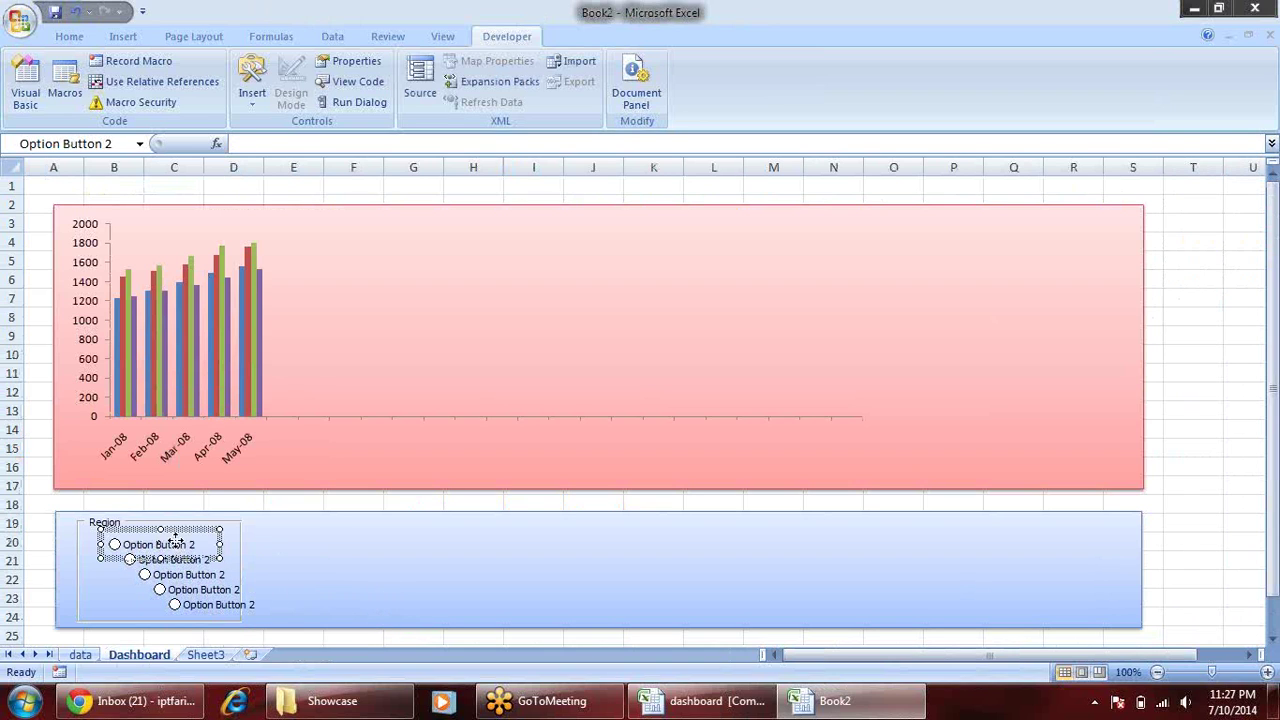
right_click(175, 541)
key("Escape")
scroll(386, 480, "down", 3)
left_click(218, 497)
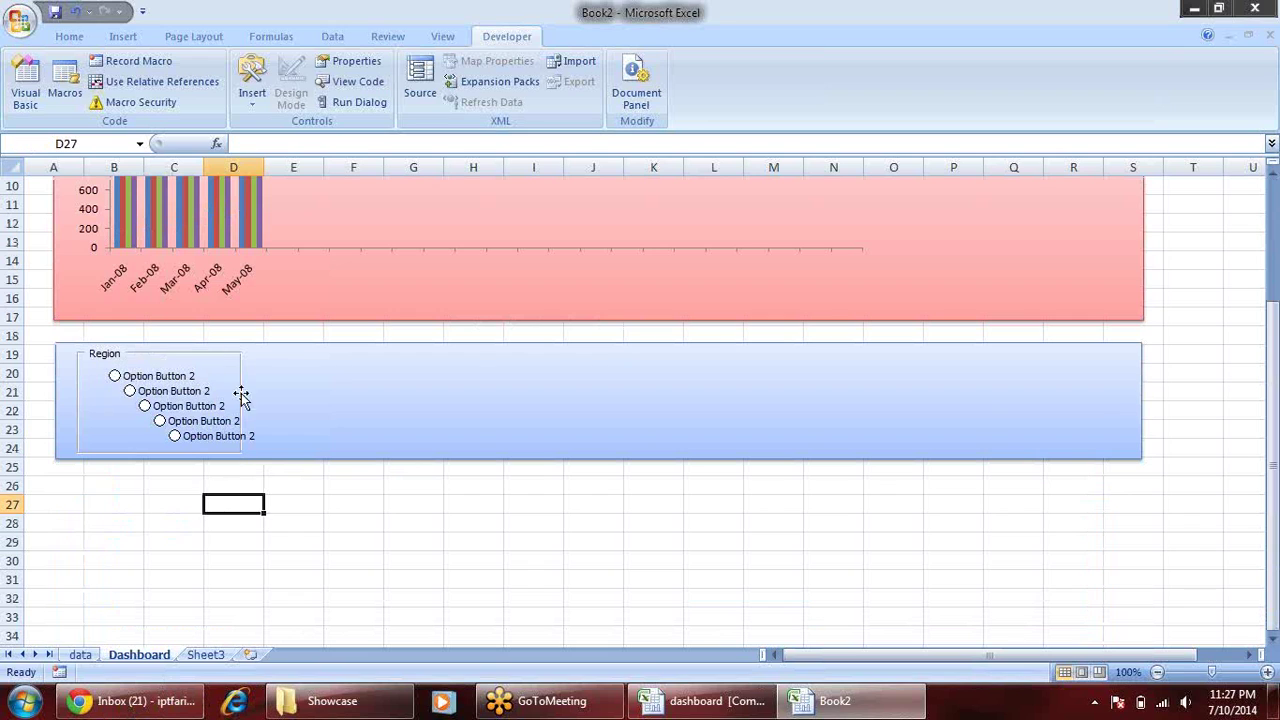
left_click(155, 382)
key("Escape")
- Ctrl+click all five Region option buttons to select them together
left_click(212, 449, "ctrl")
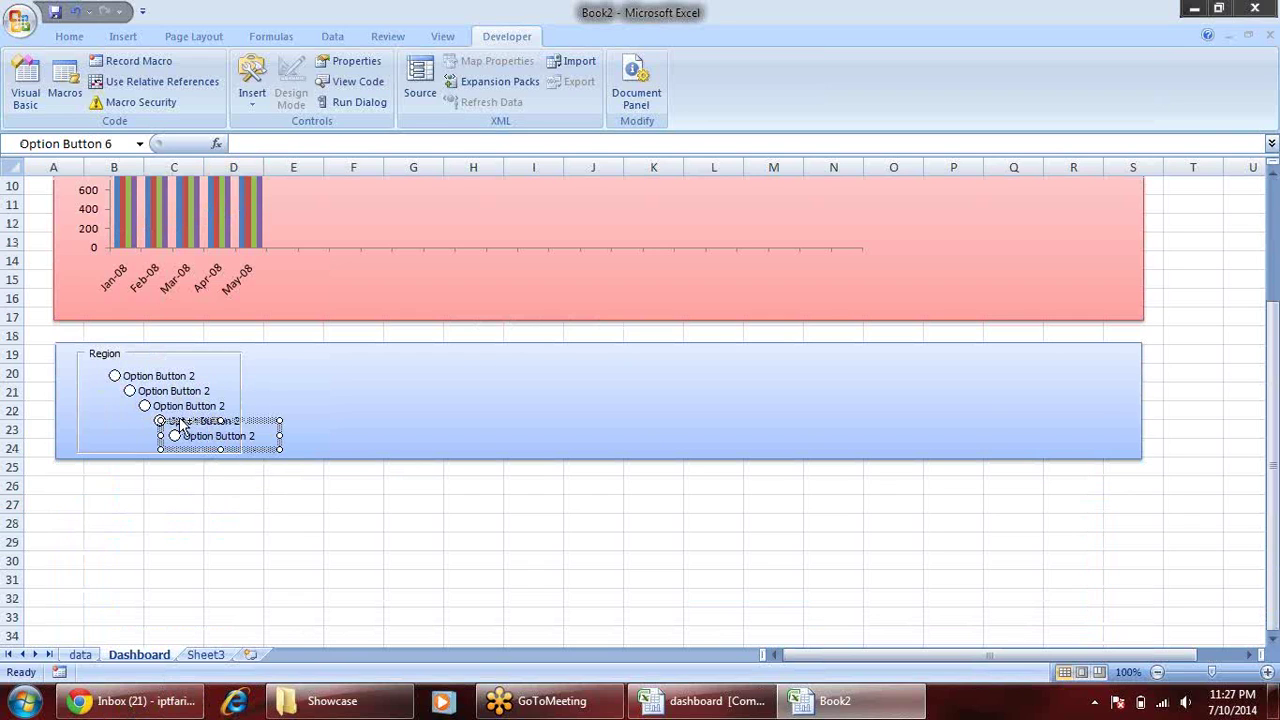
left_click(168, 424, "ctrl")
left_click(155, 404, "ctrl")
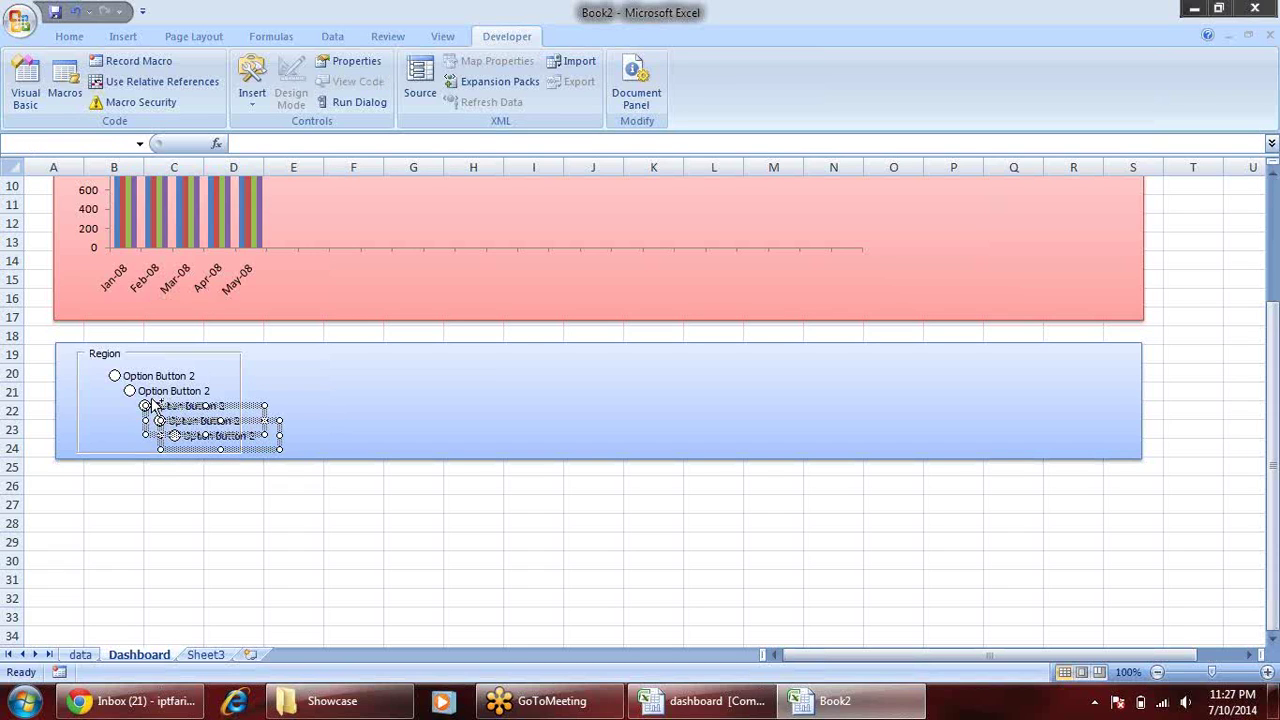
left_click(145, 392, "ctrl")
left_click(135, 378, "ctrl")
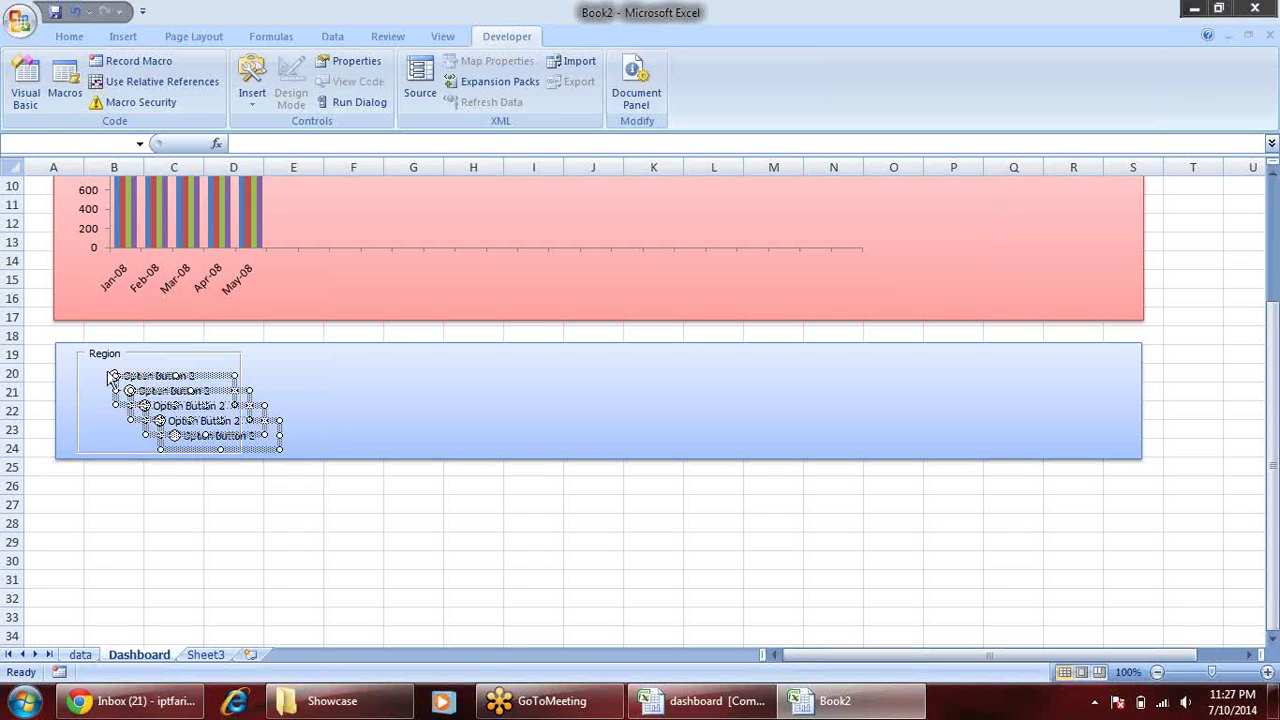
left_click(115, 377, "ctrl")
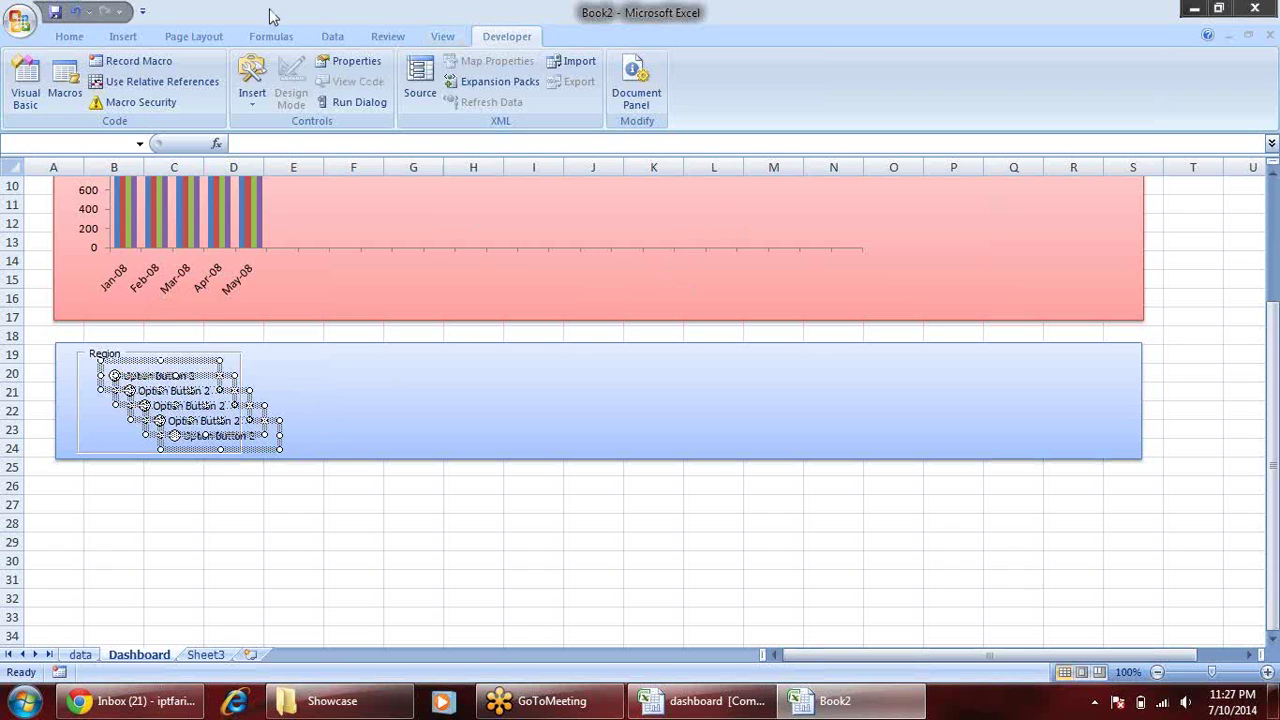
left_click(66, 38)
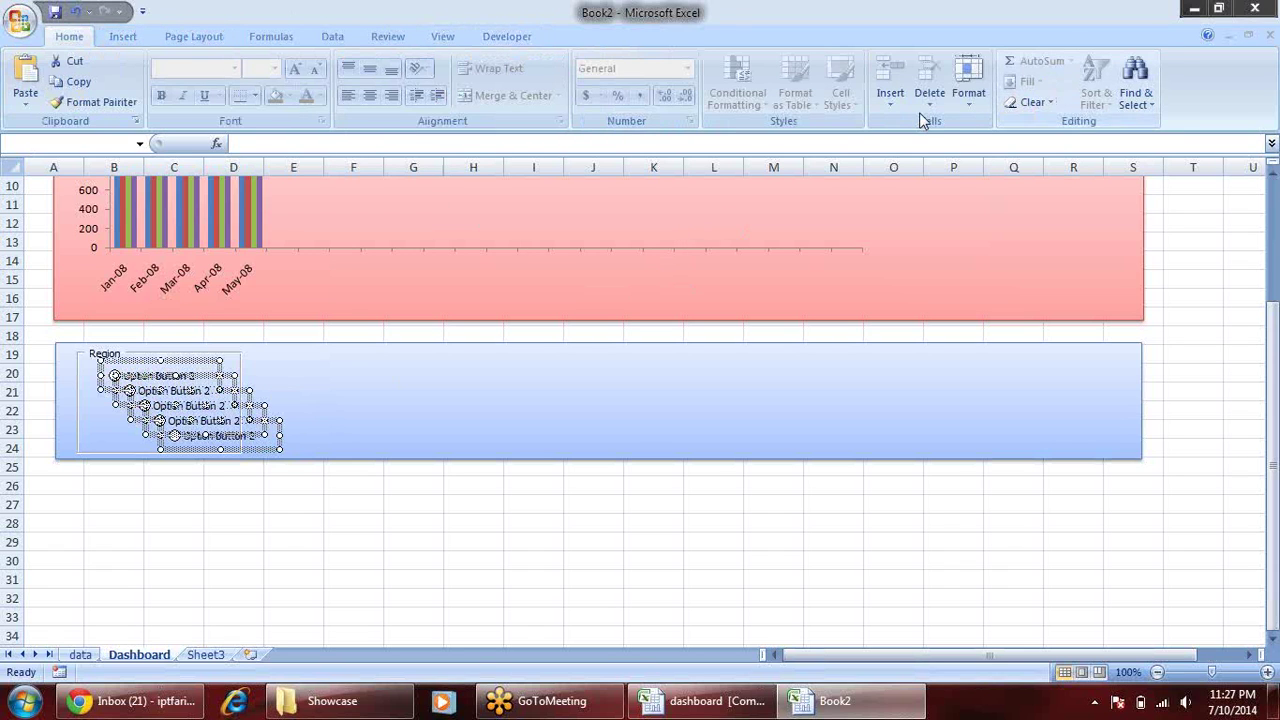
- Open the Selection Pane from Find & Select to list the sheet's shapes and controls
left_click(1135, 100)
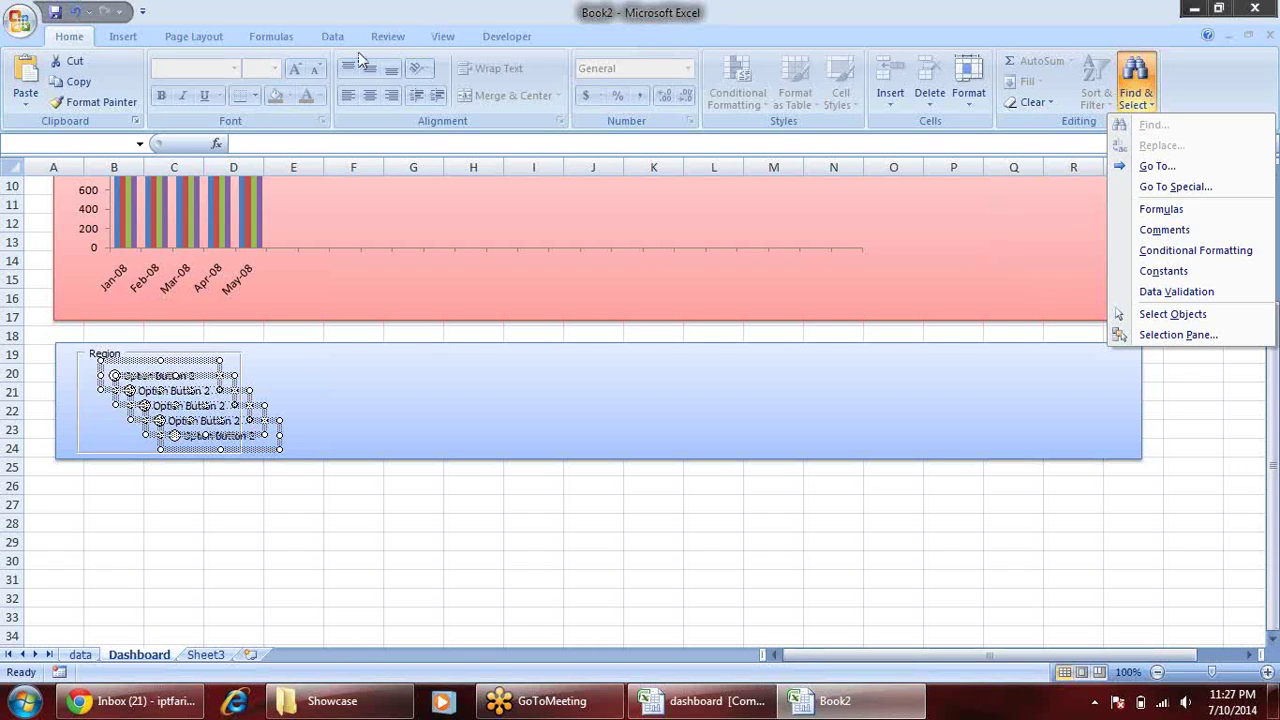
left_click(123, 36)
left_click(507, 37)
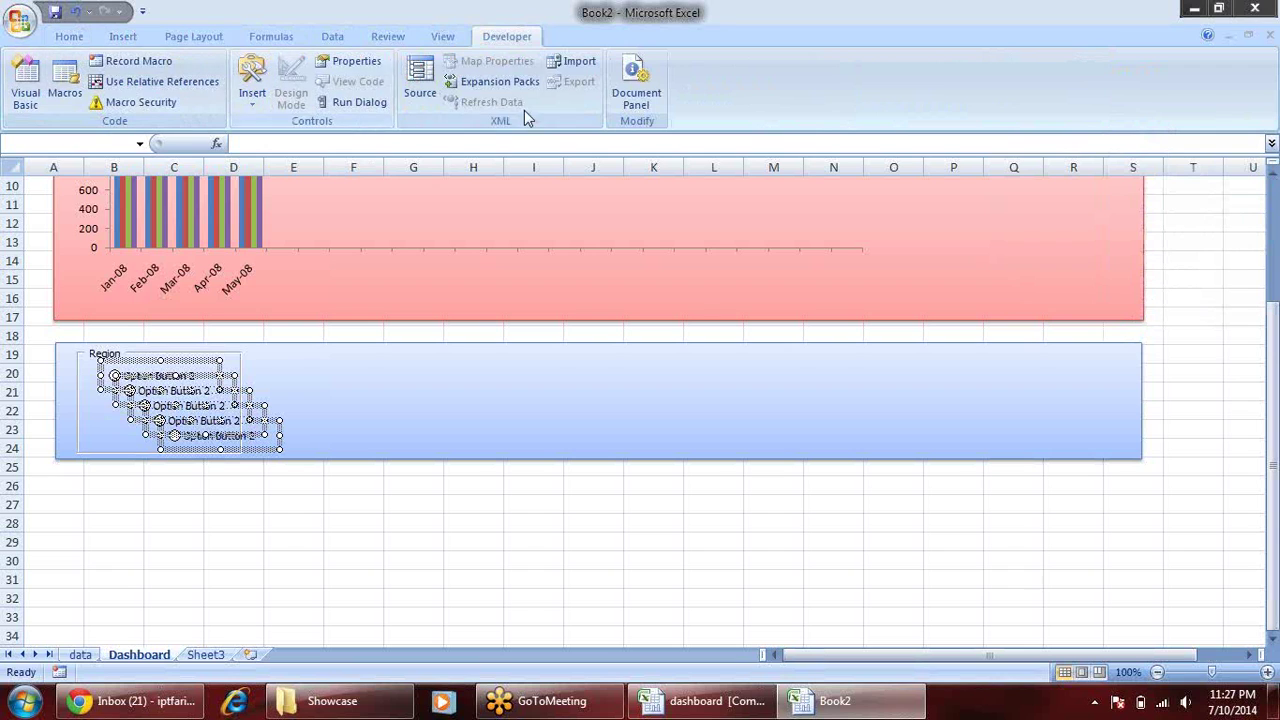
left_click(123, 36)
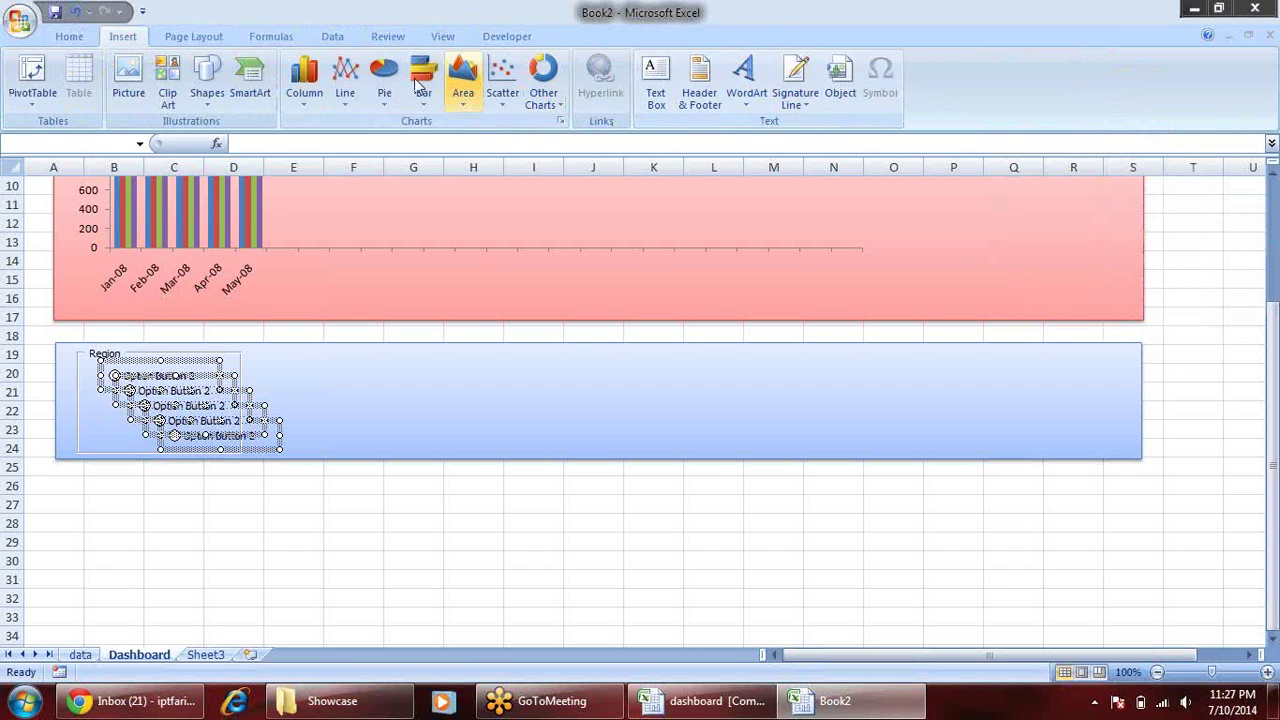
left_click(68, 37)
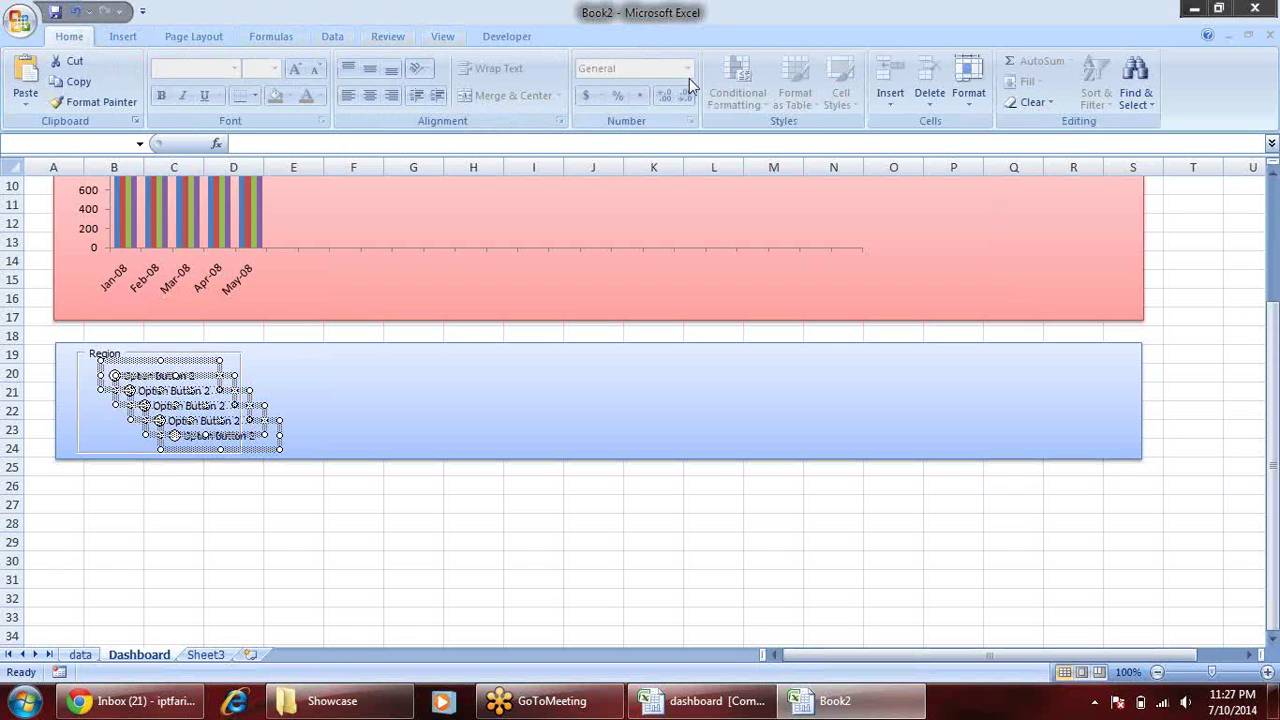
left_click(1141, 108)
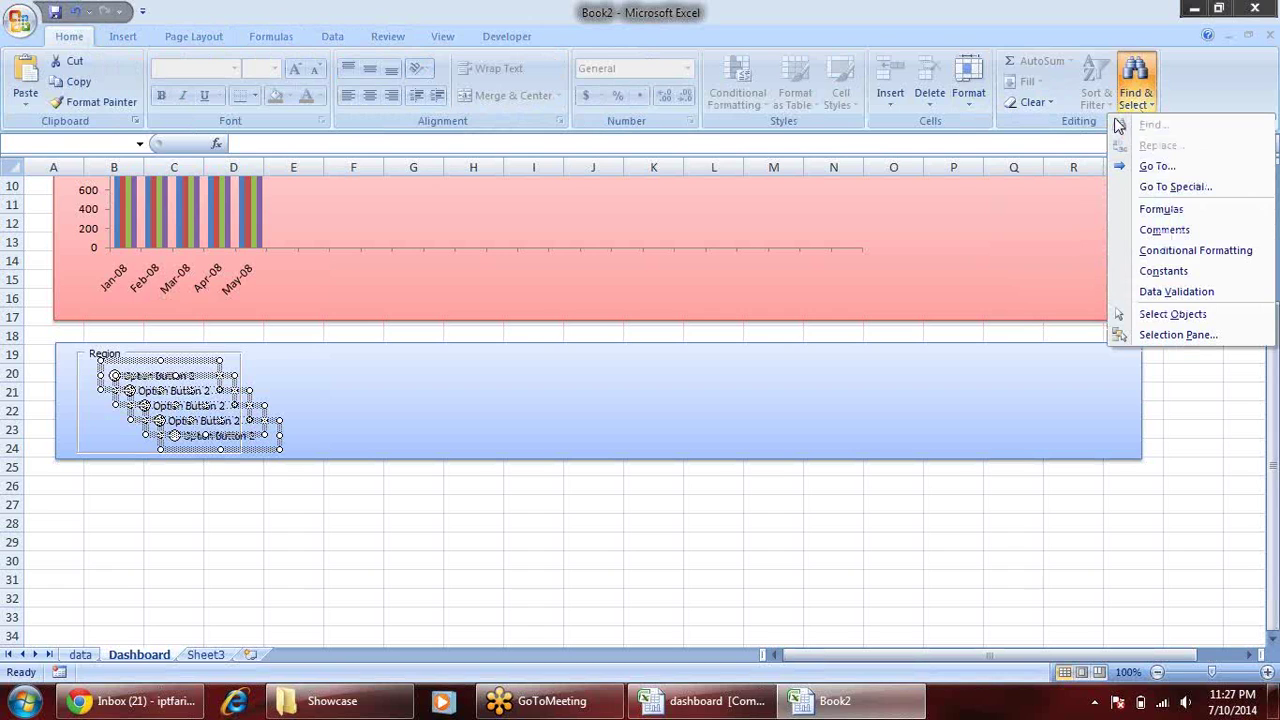
left_click(1190, 336)
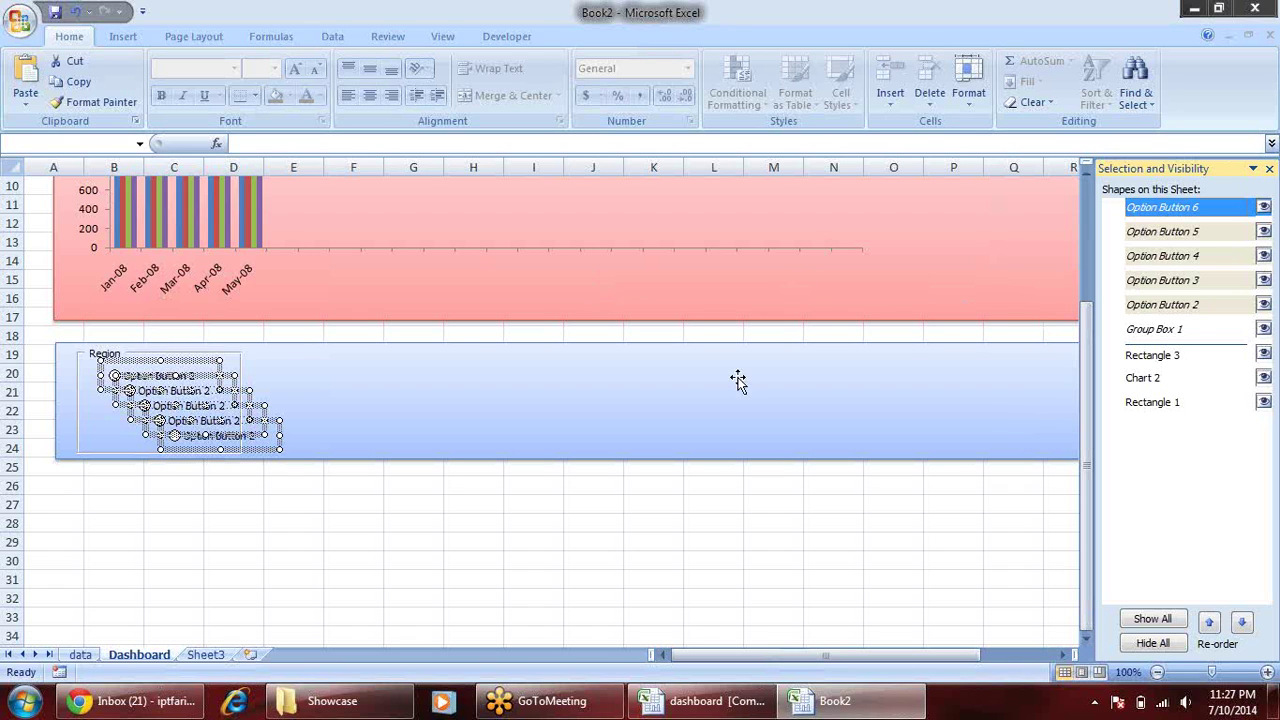
- Align the fifth option button and extend the blue panel and Region group box to row 28
left_click(213, 508)
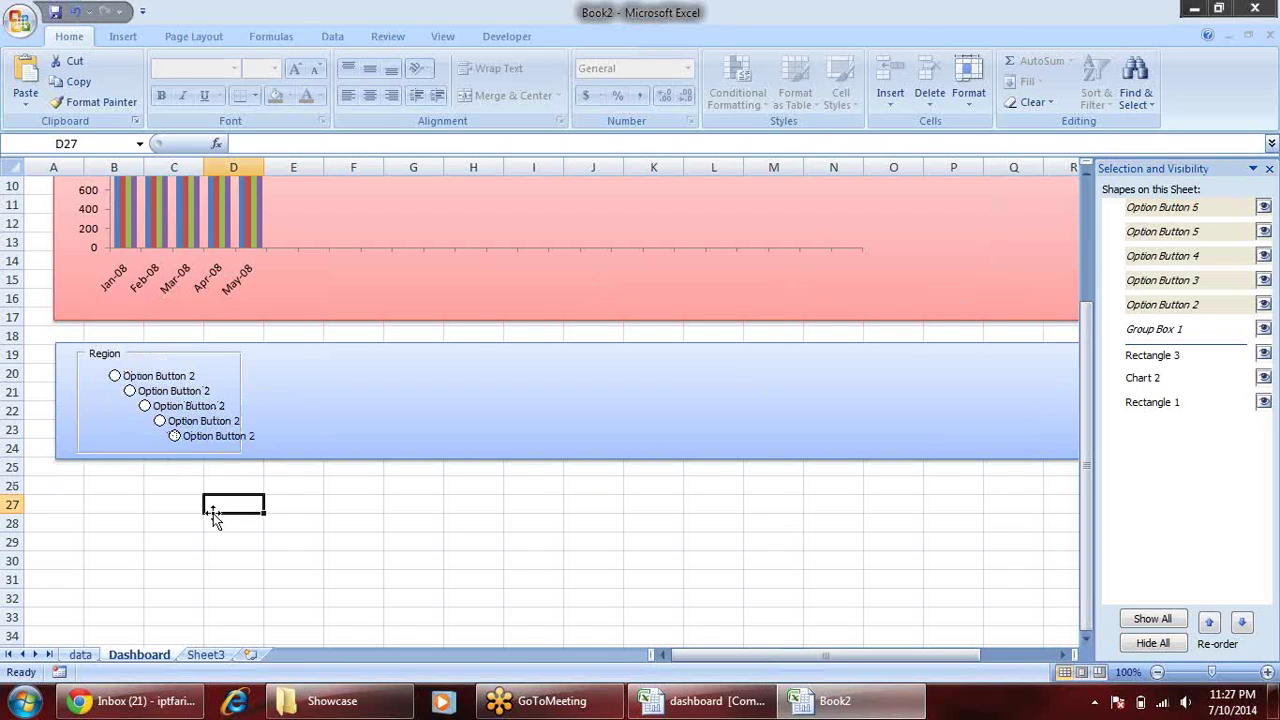
left_click(190, 442)
right_click(194, 441)
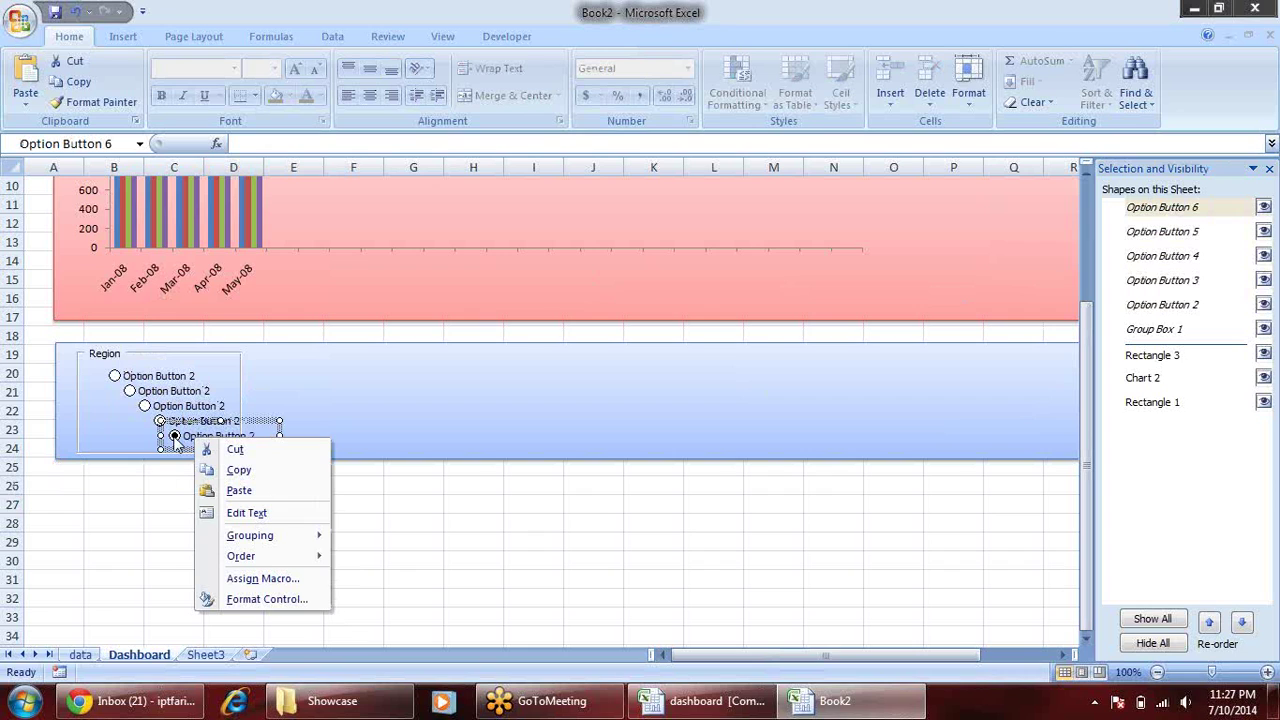
key("Escape")
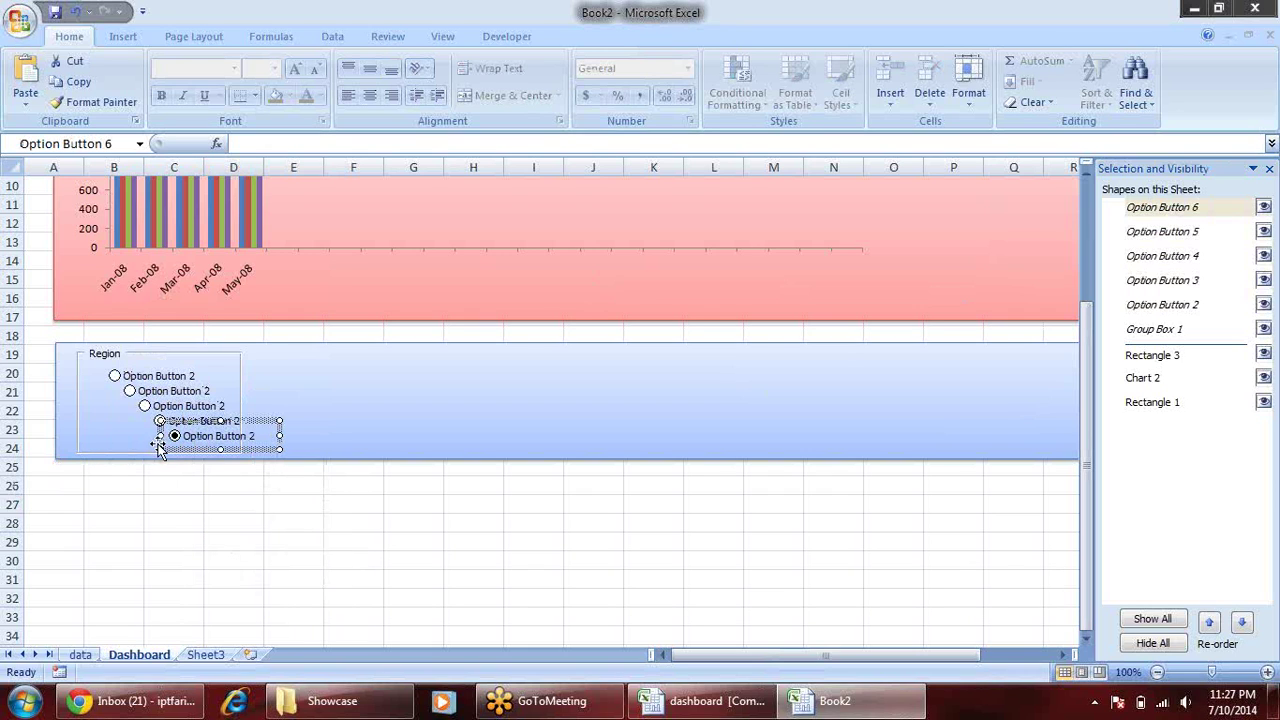
left_click_drag(101, 445, 102, 450)
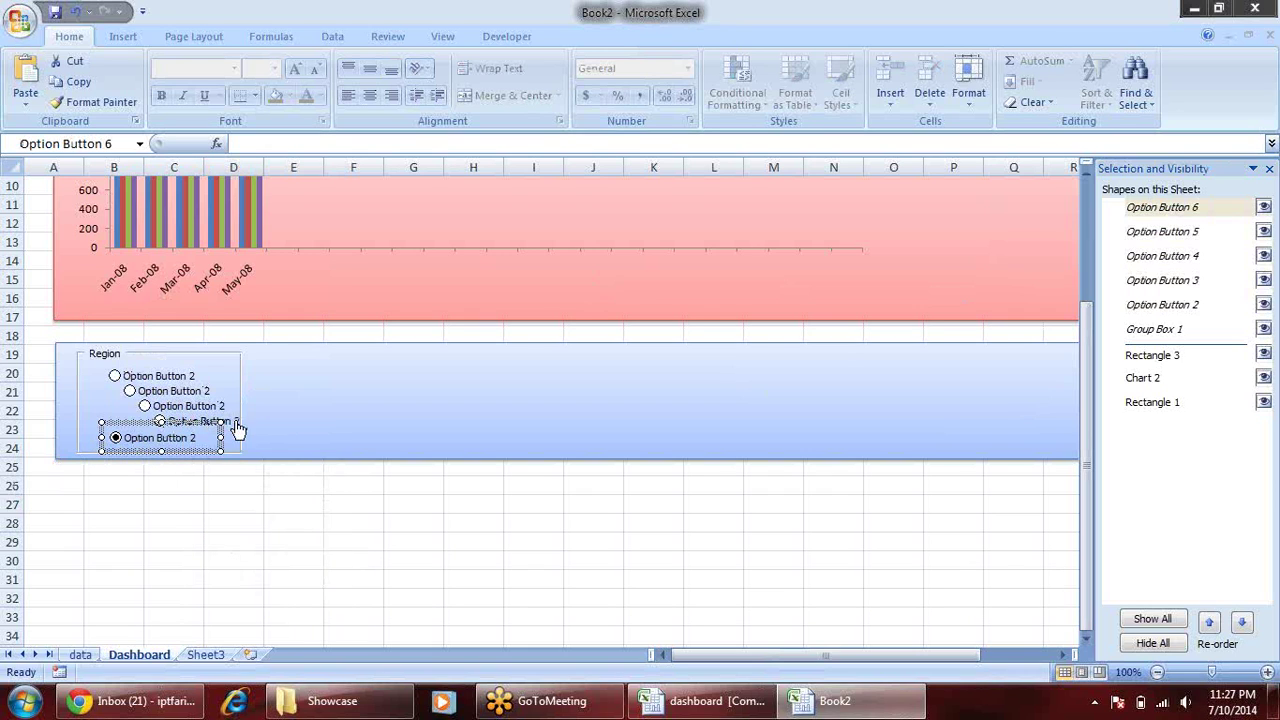
left_click(336, 438)
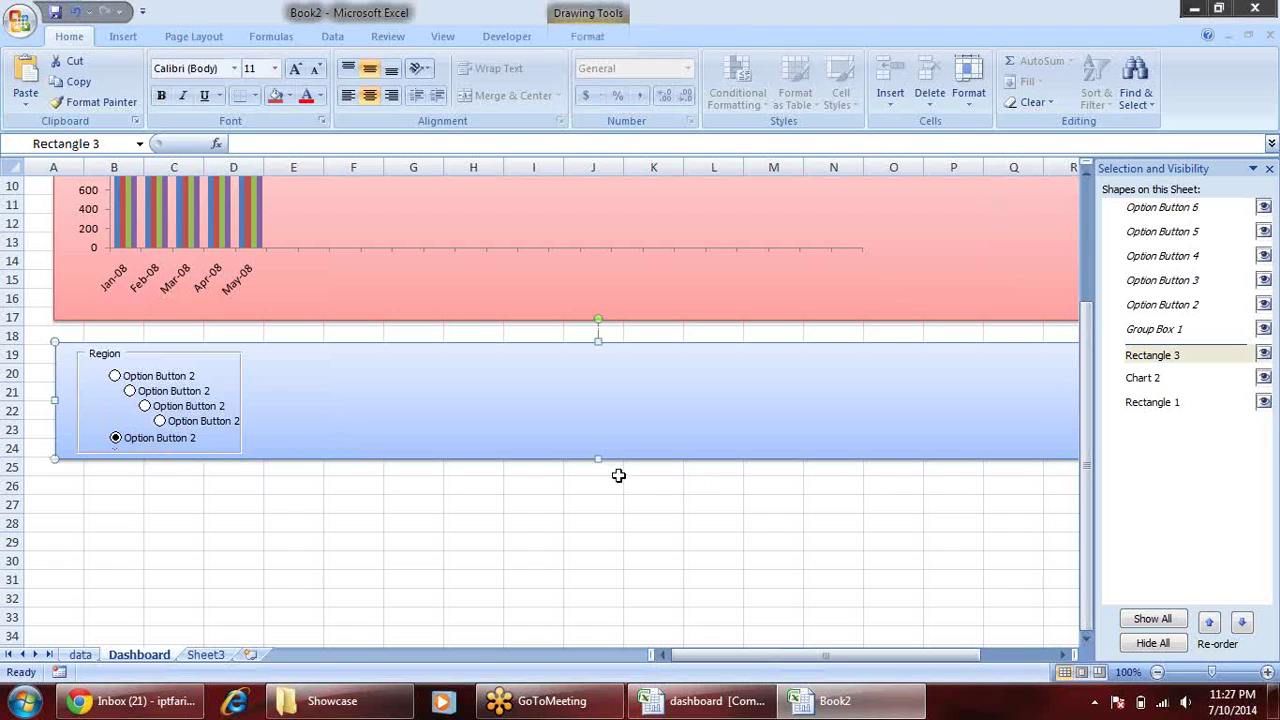
left_click_drag(600, 455, 598, 530)
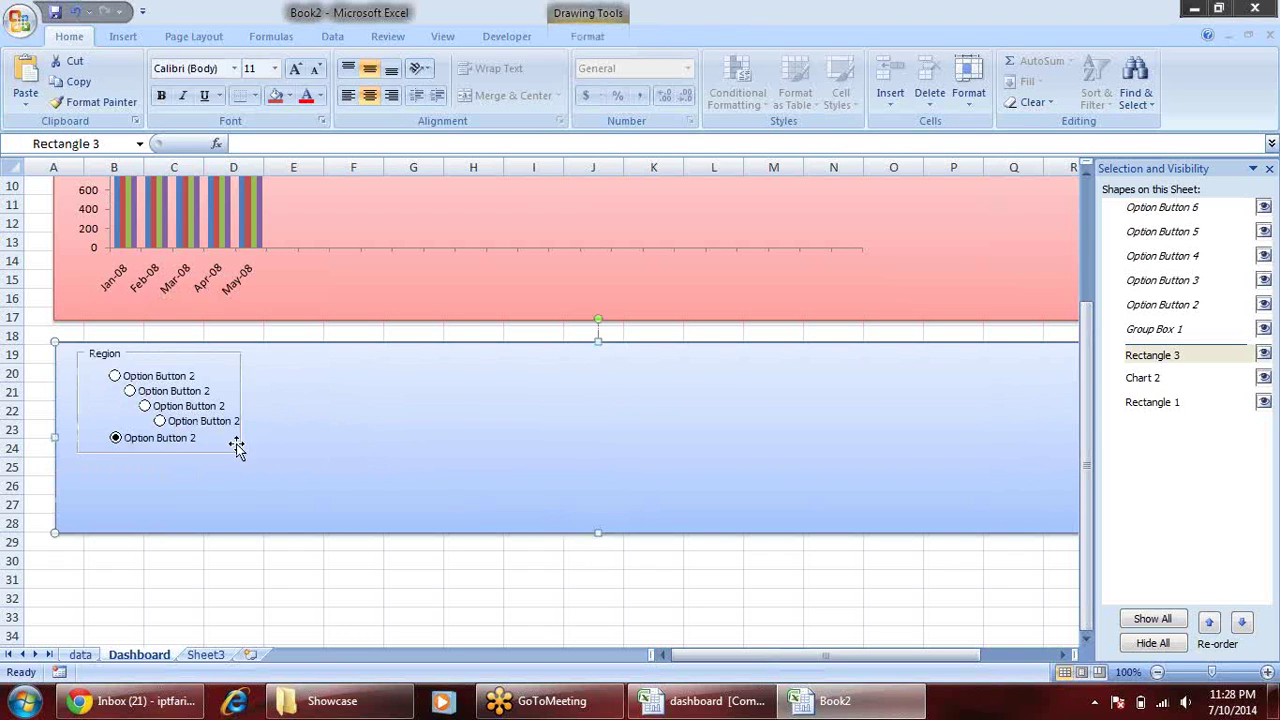
left_click(240, 453)
left_click_drag(159, 457, 159, 527)
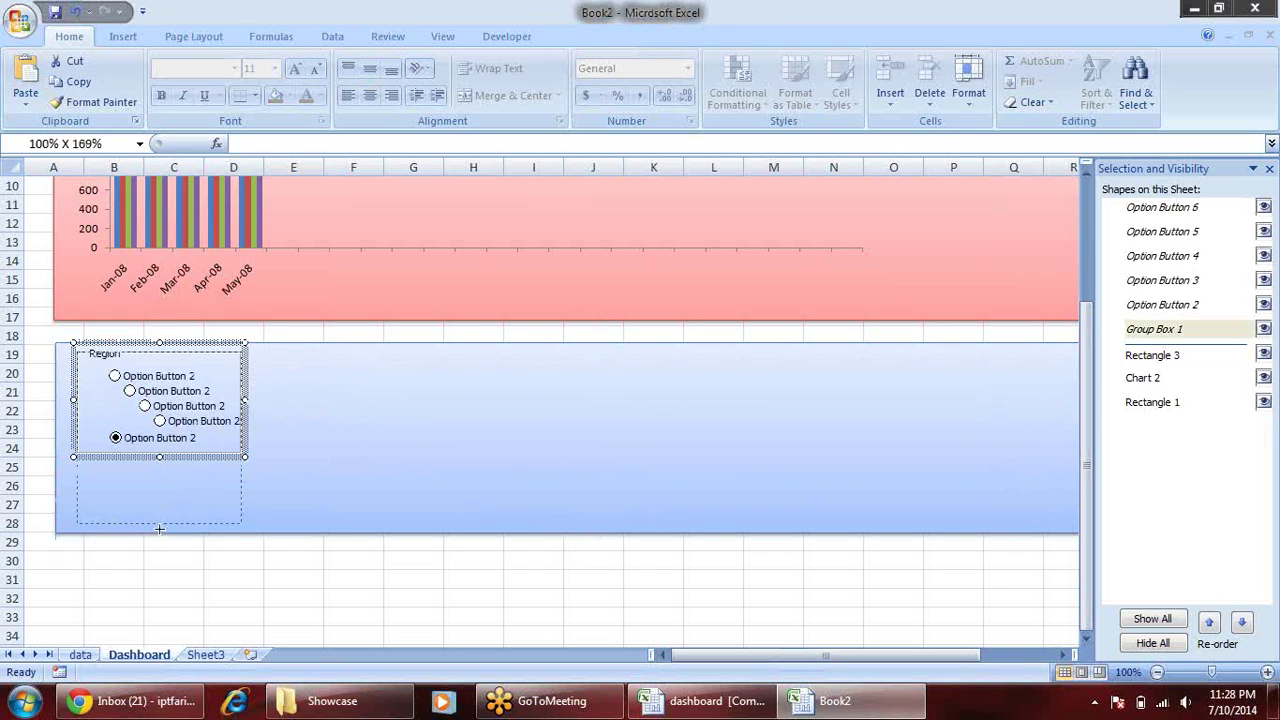
- Move Option Buttons 6, 5 and 4 down into an evenly spaced column
right_click(158, 448)
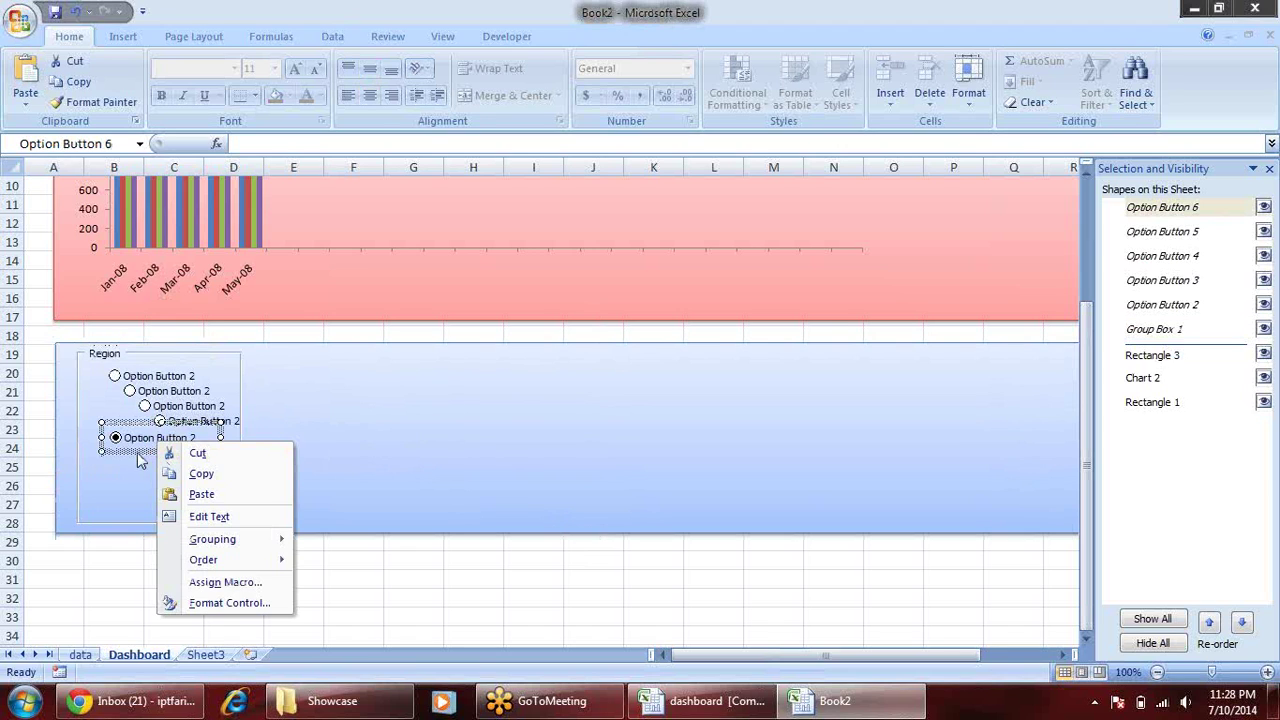
key("Escape")
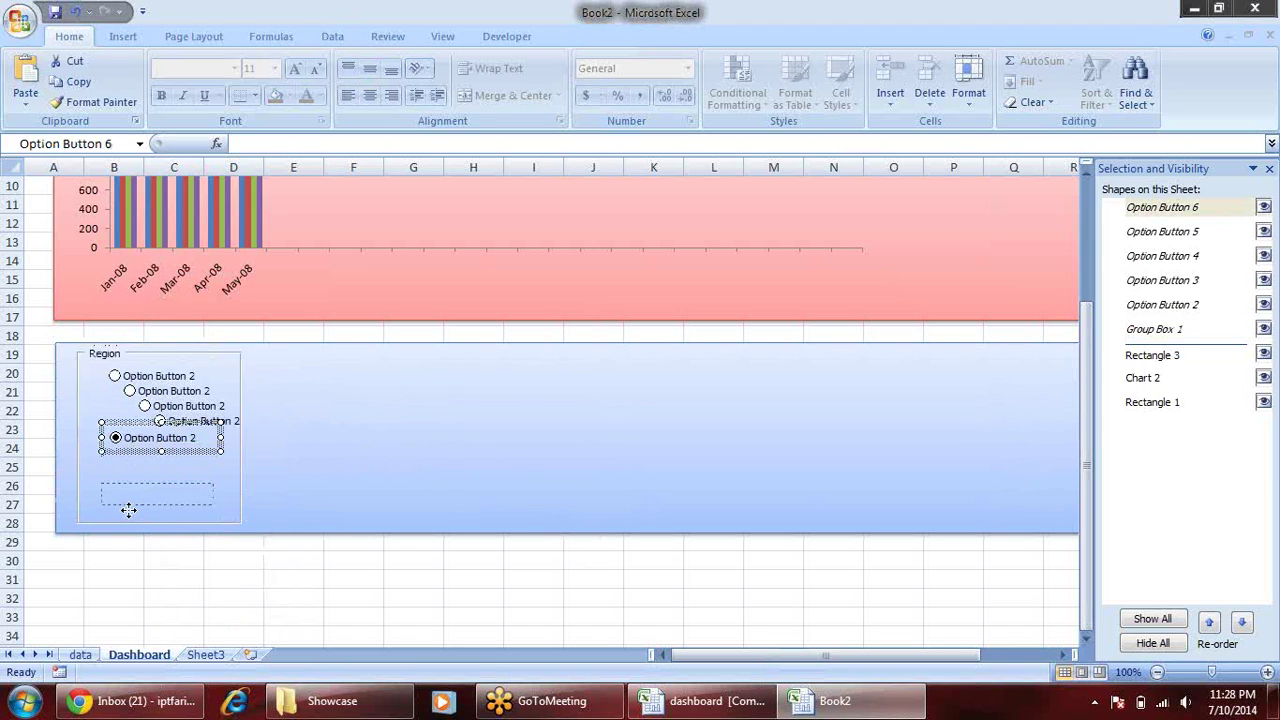
left_click_drag(128, 510, 128, 510)
right_click(190, 425)
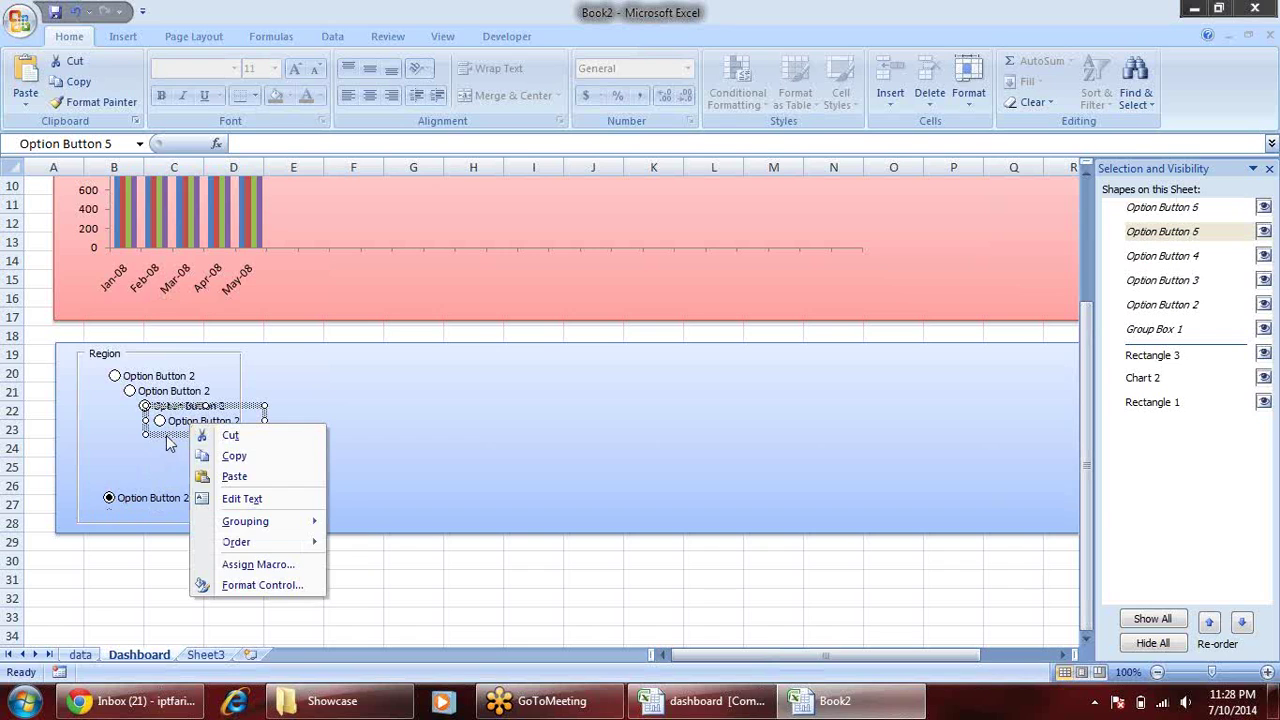
key("Escape")
left_click_drag(151, 449, 115, 487)
right_click(172, 405)
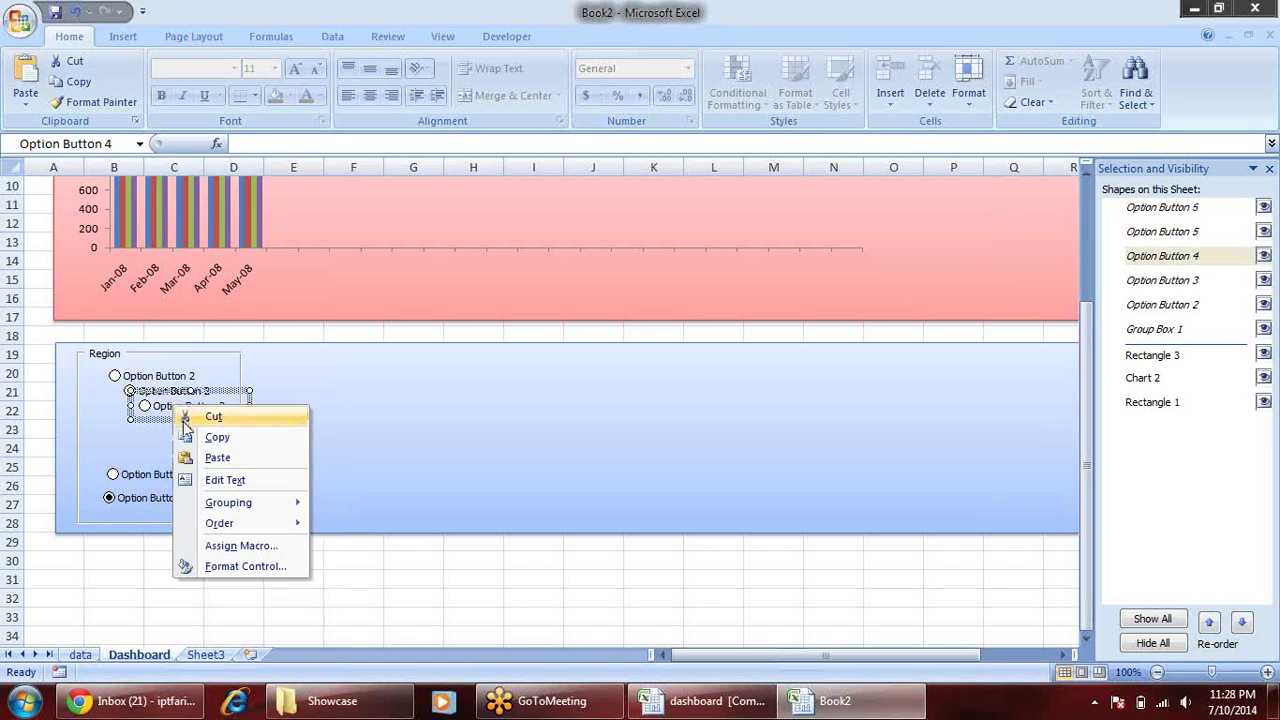
key("Escape")
left_click_drag(152, 425, 124, 459)
- Move the top two option buttons down into line with the rest of the column
right_click(156, 398)
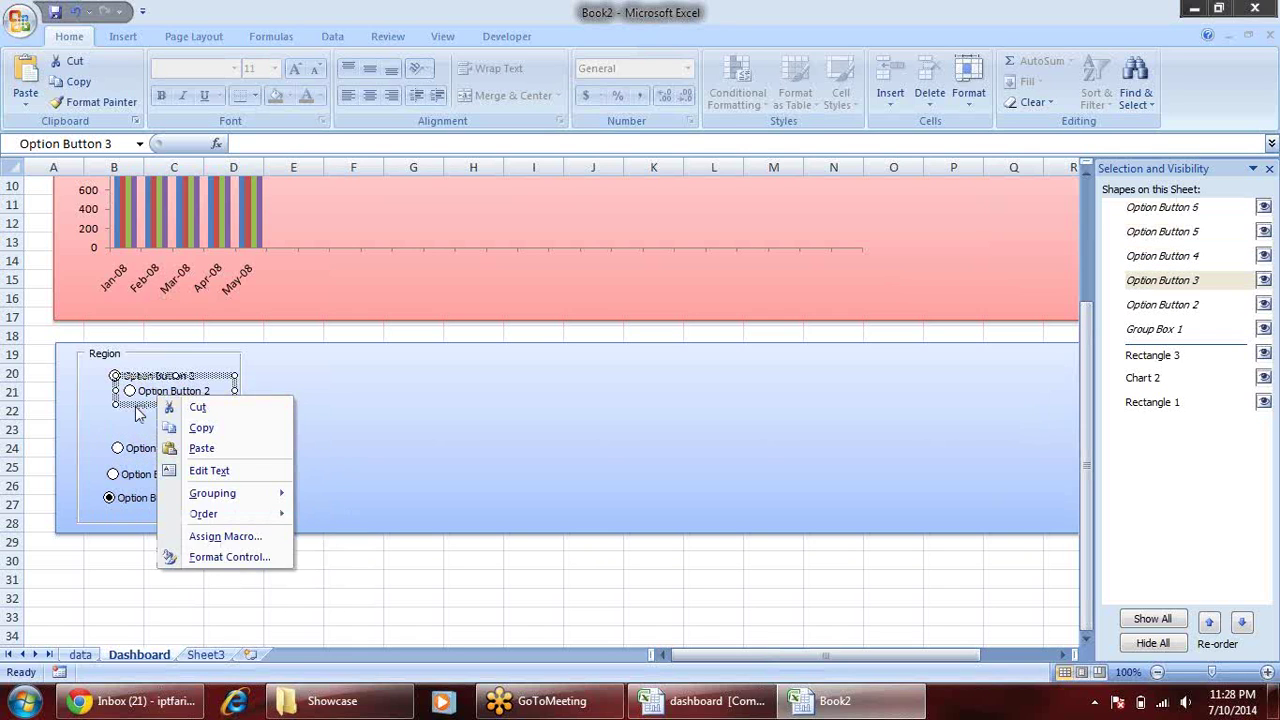
key("Escape")
left_click_drag(124, 433, 124, 437)
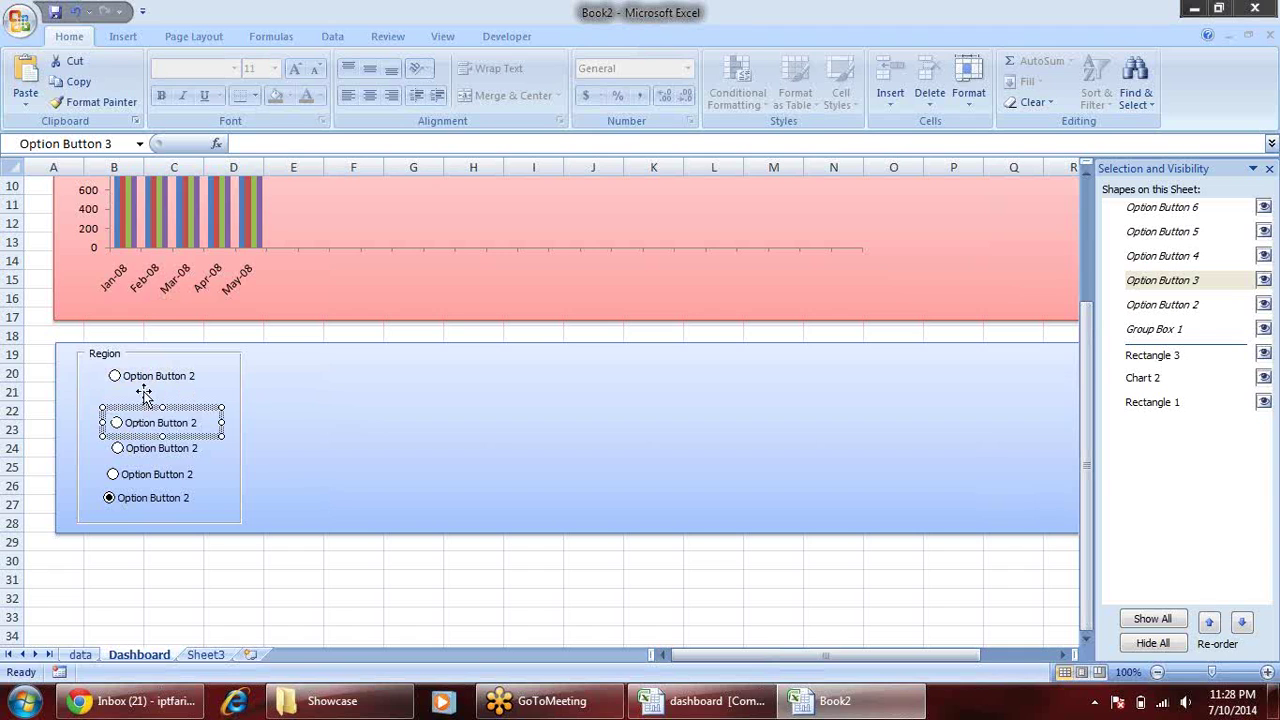
right_click(152, 384)
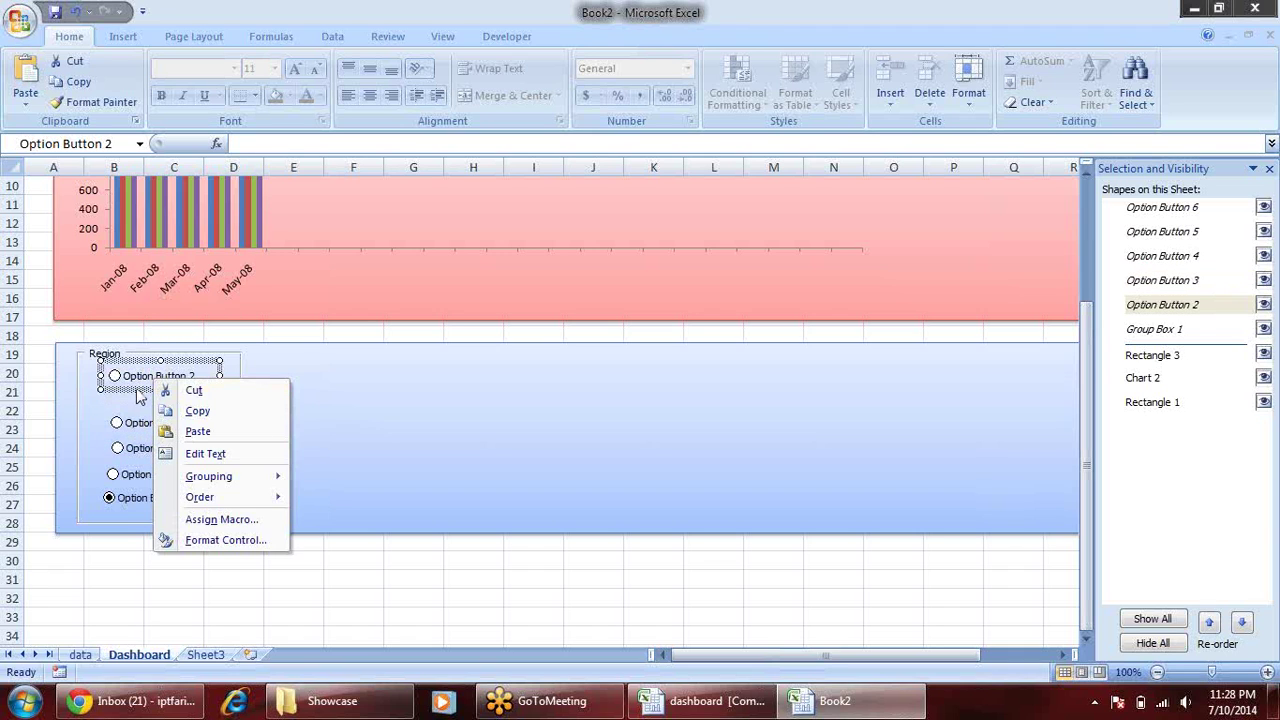
key("Escape")
left_click_drag(141, 416, 119, 403)
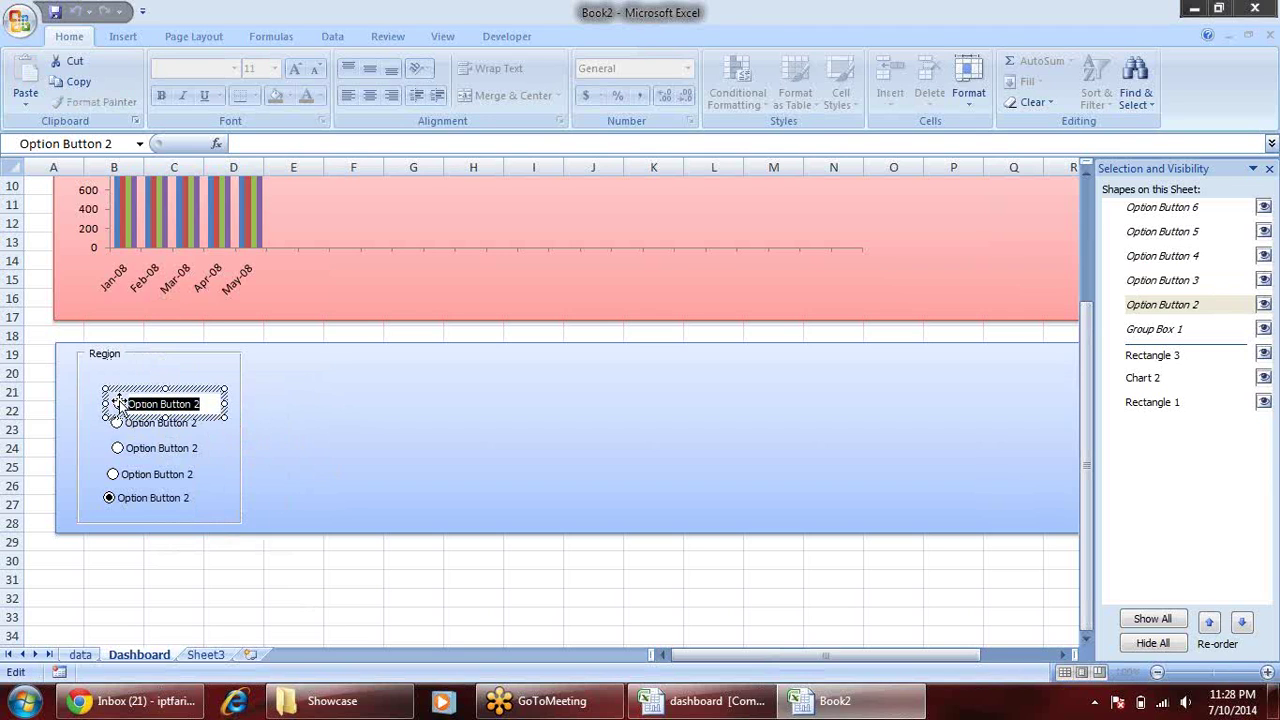
- Caption the first option button All and the second East, checking the region list
type("All")
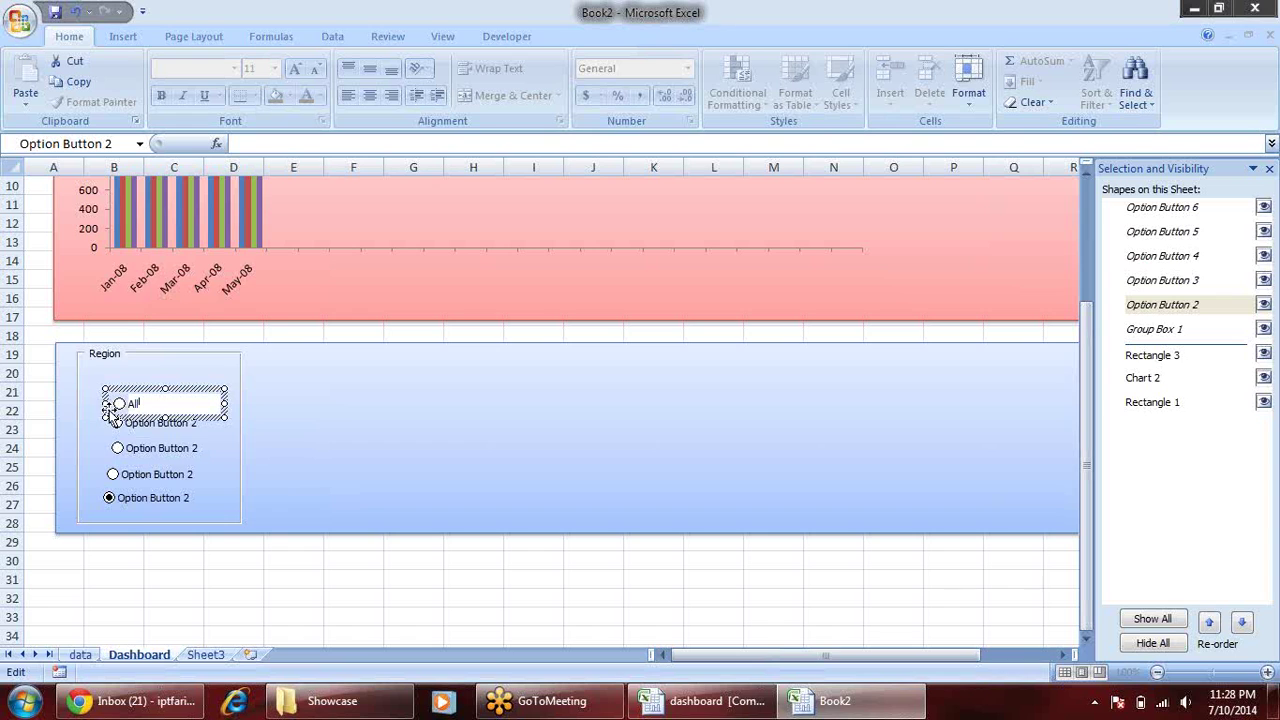
left_click(157, 423)
left_click(175, 430, "ctrl")
right_click(175, 430)
left_click(225, 497)
left_click_drag(197, 423, 127, 420)
left_click(84, 652)
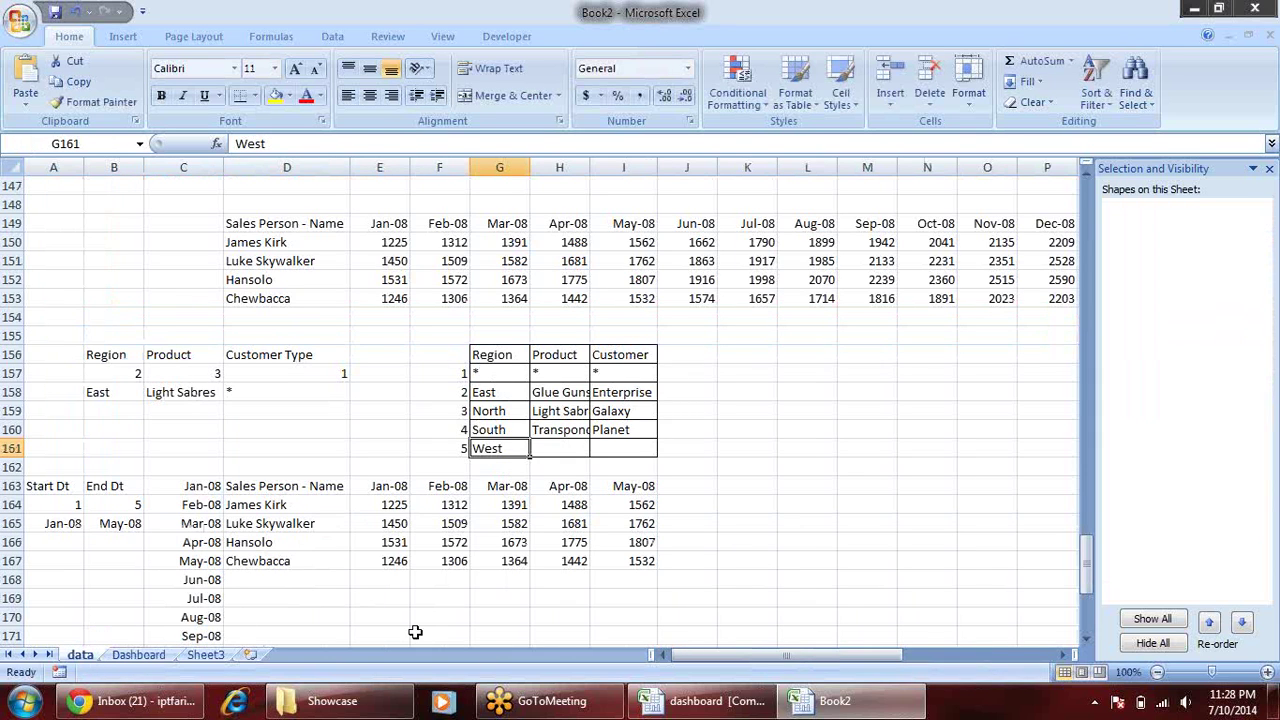
left_click(140, 654)
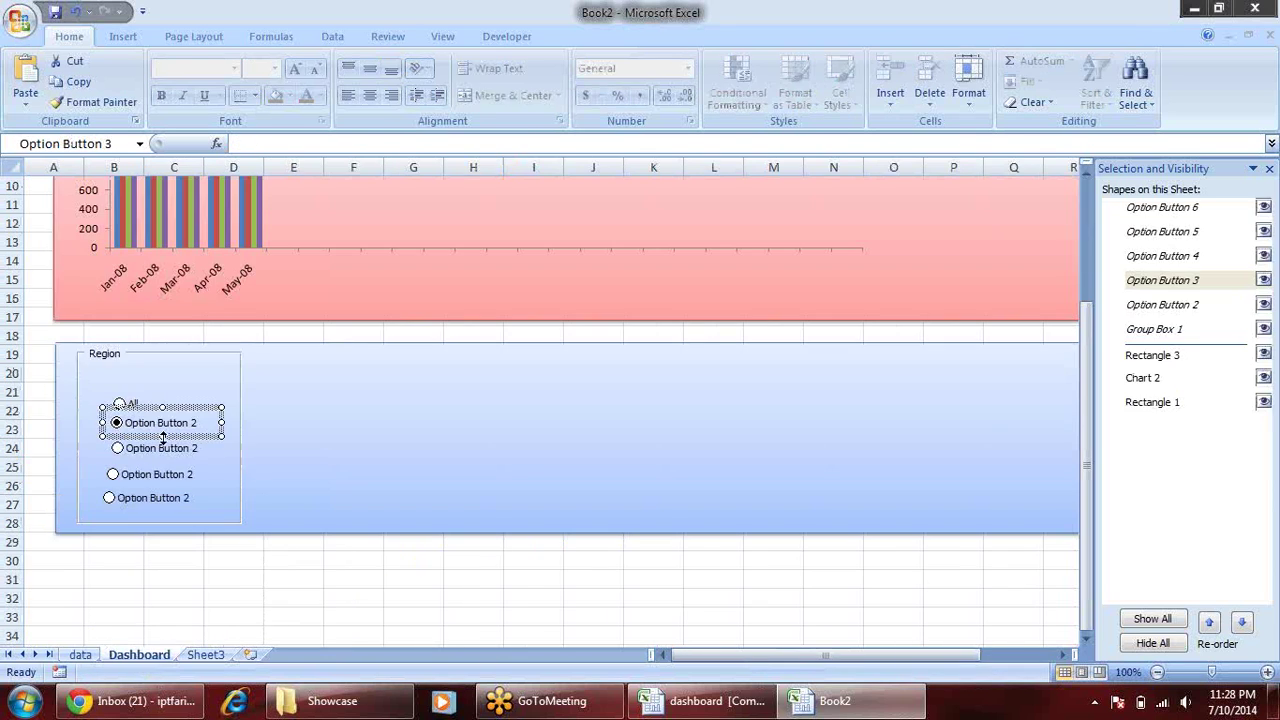
left_click_drag(208, 422, 124, 424)
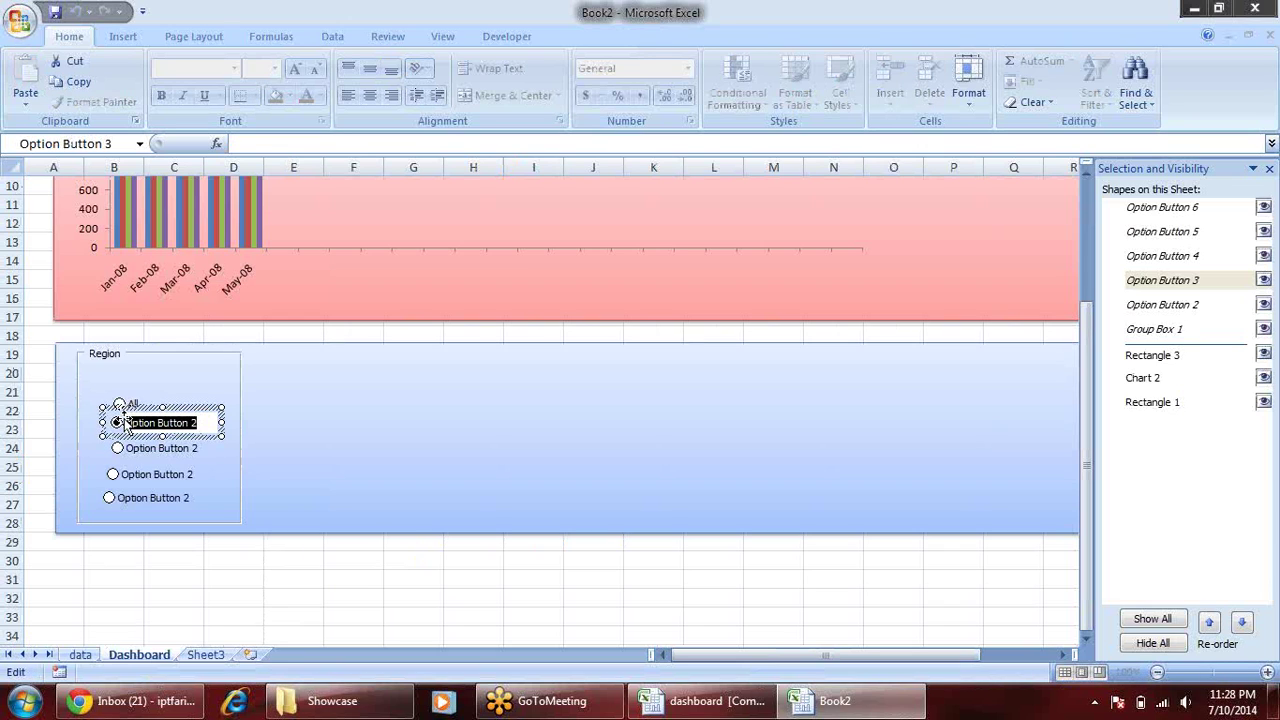
type("East")
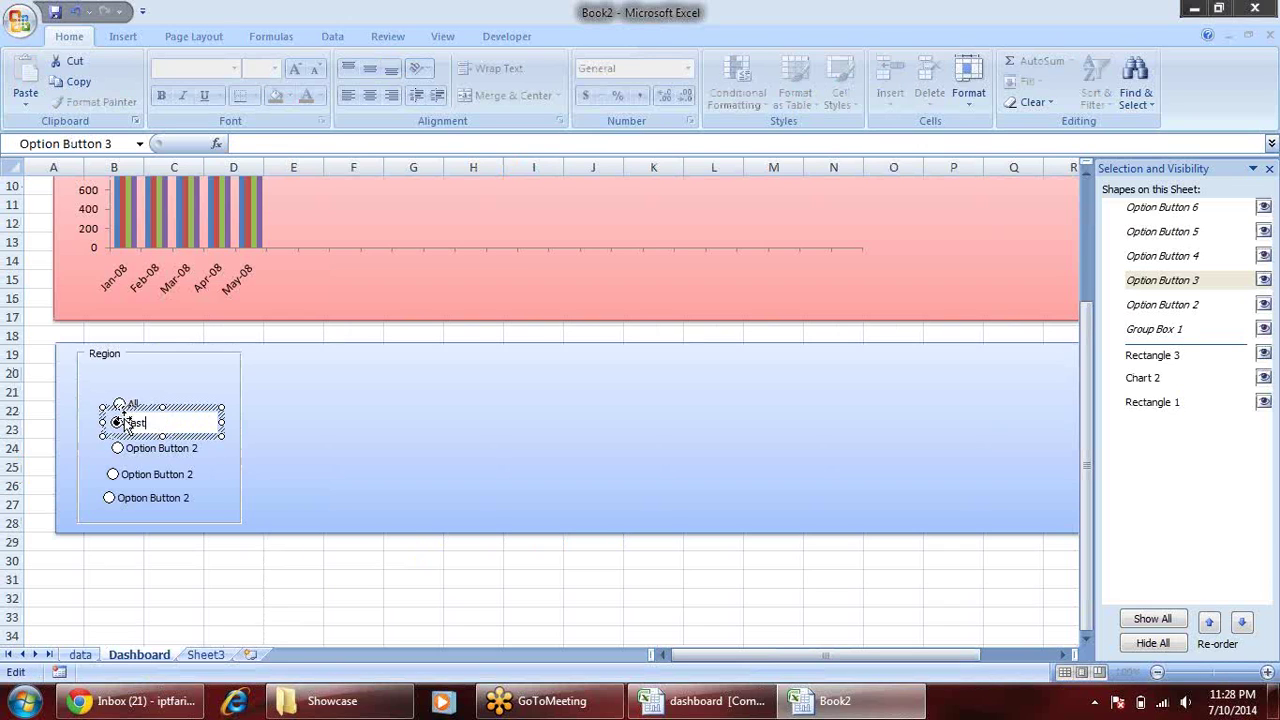
- Caption the remaining three option buttons North, South and West
right_click(182, 448)
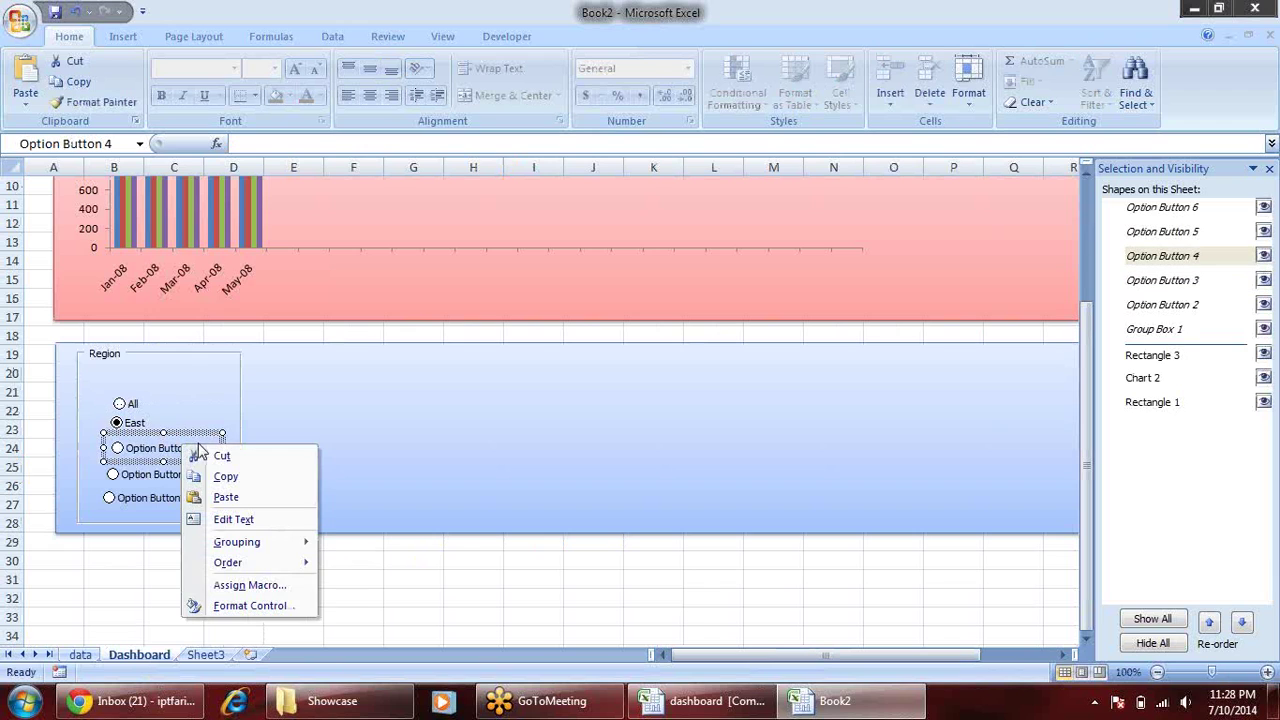
left_click(233, 519)
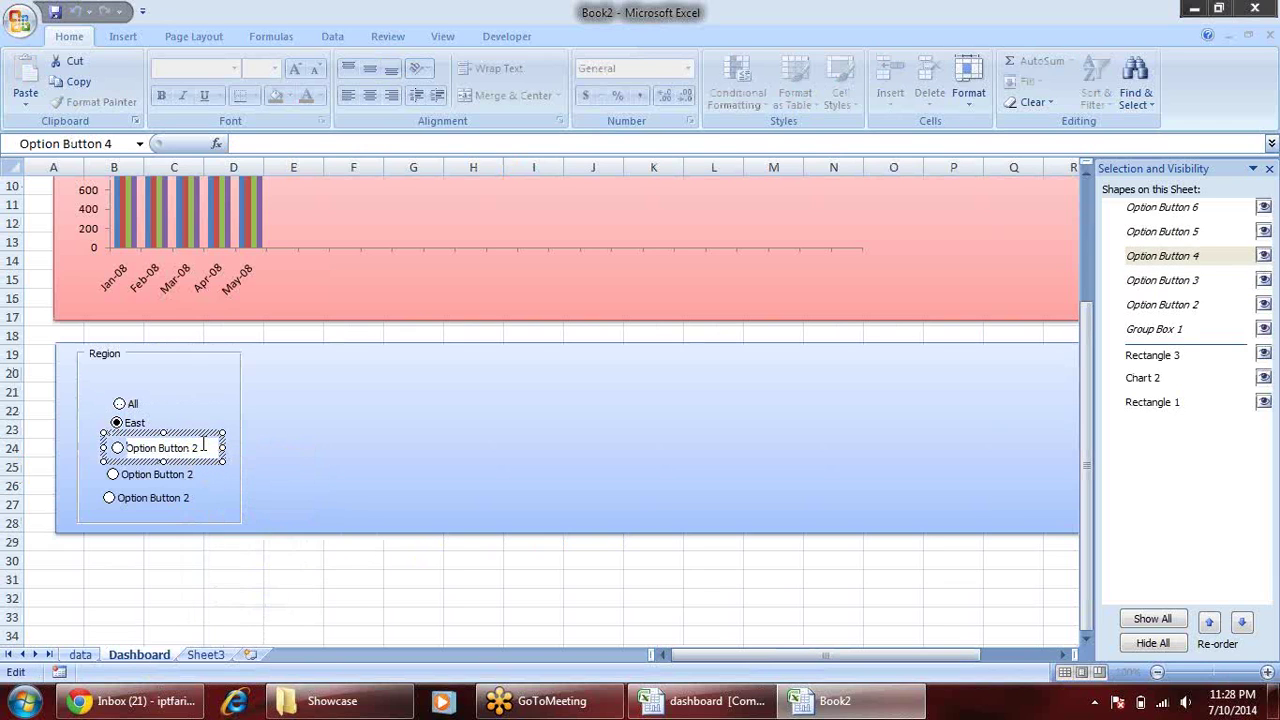
left_click_drag(204, 444, 70, 444)
type("Nor")
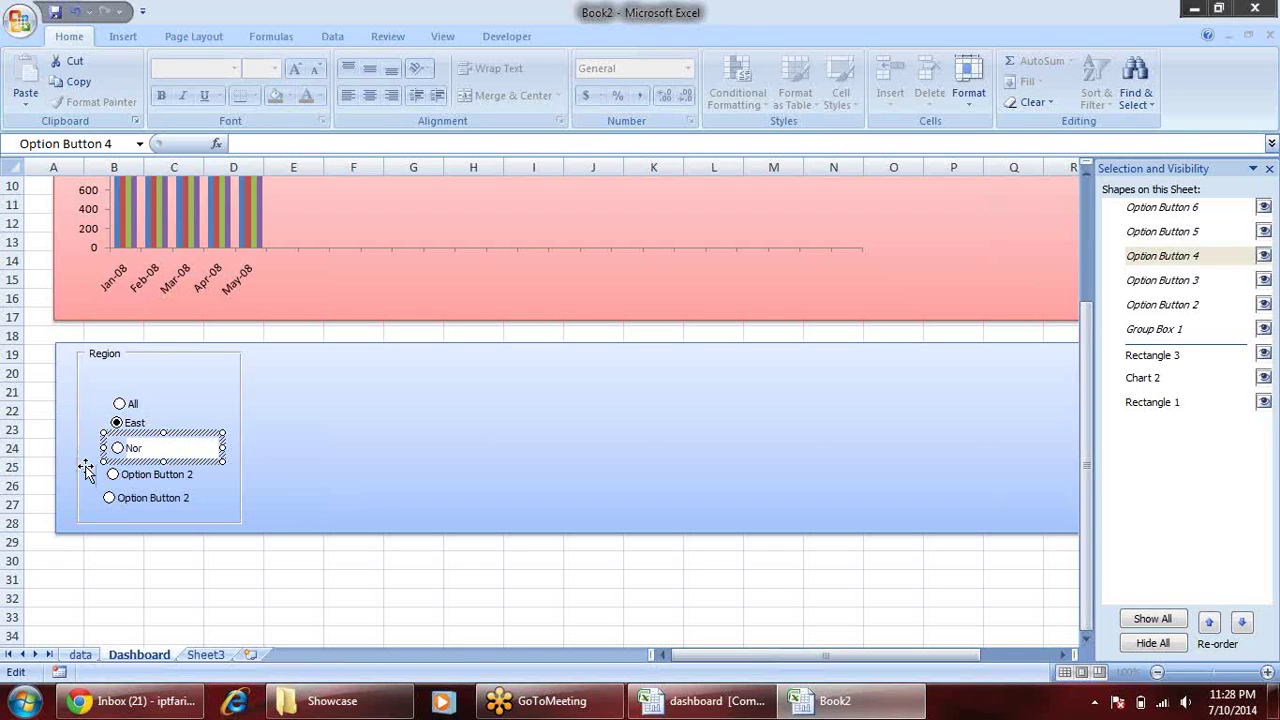
right_click(165, 474)
left_click(214, 545)
left_click_drag(196, 474, 122, 474)
type("South")
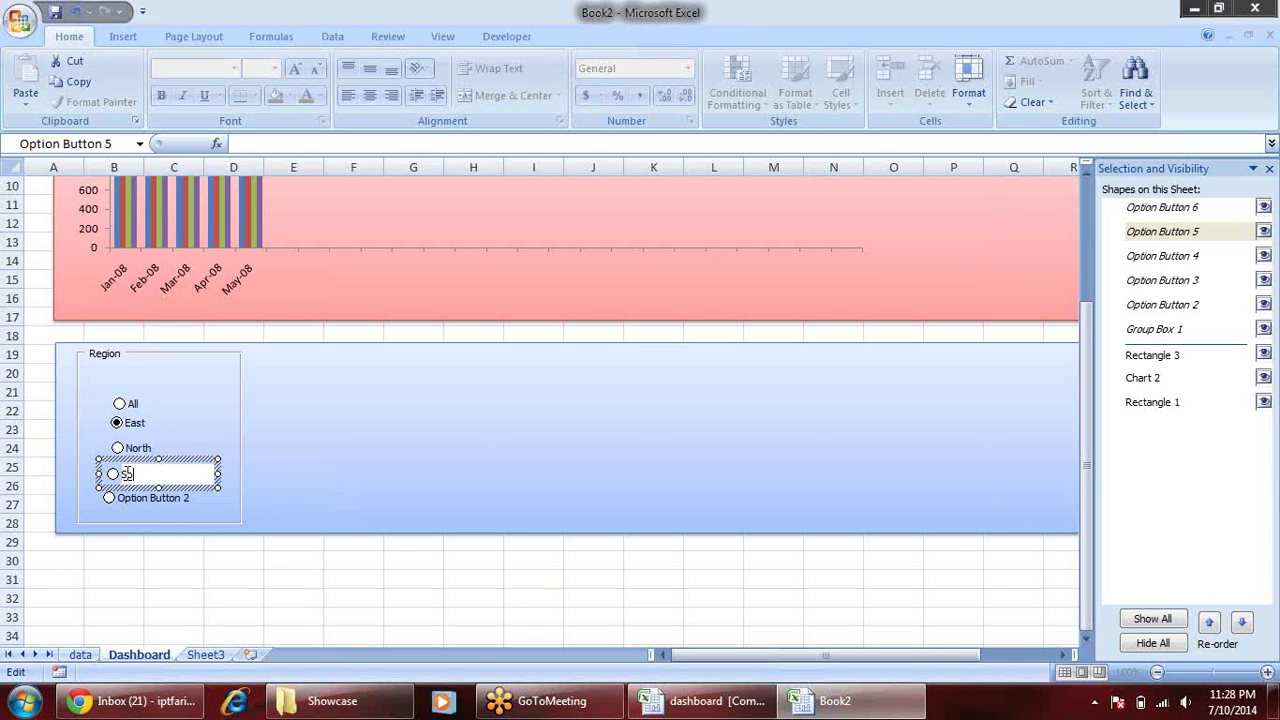
right_click(188, 500)
left_click(251, 577)
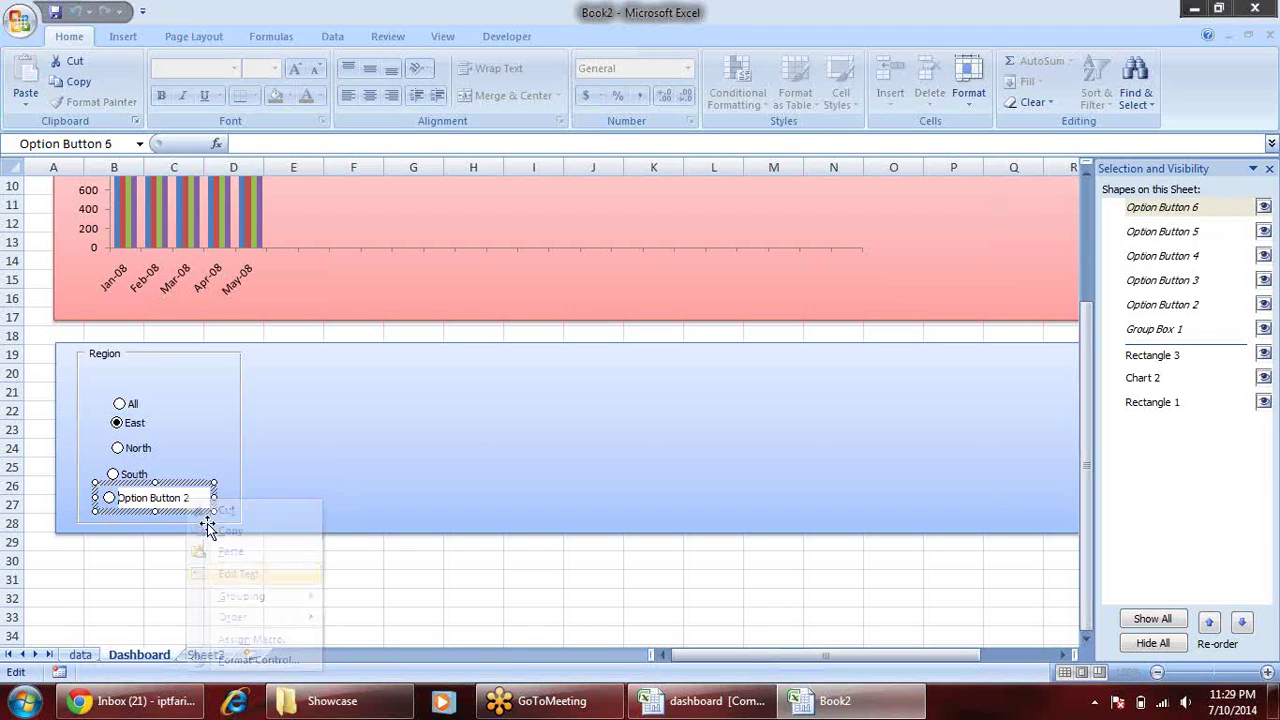
left_click_drag(198, 497, 131, 490)
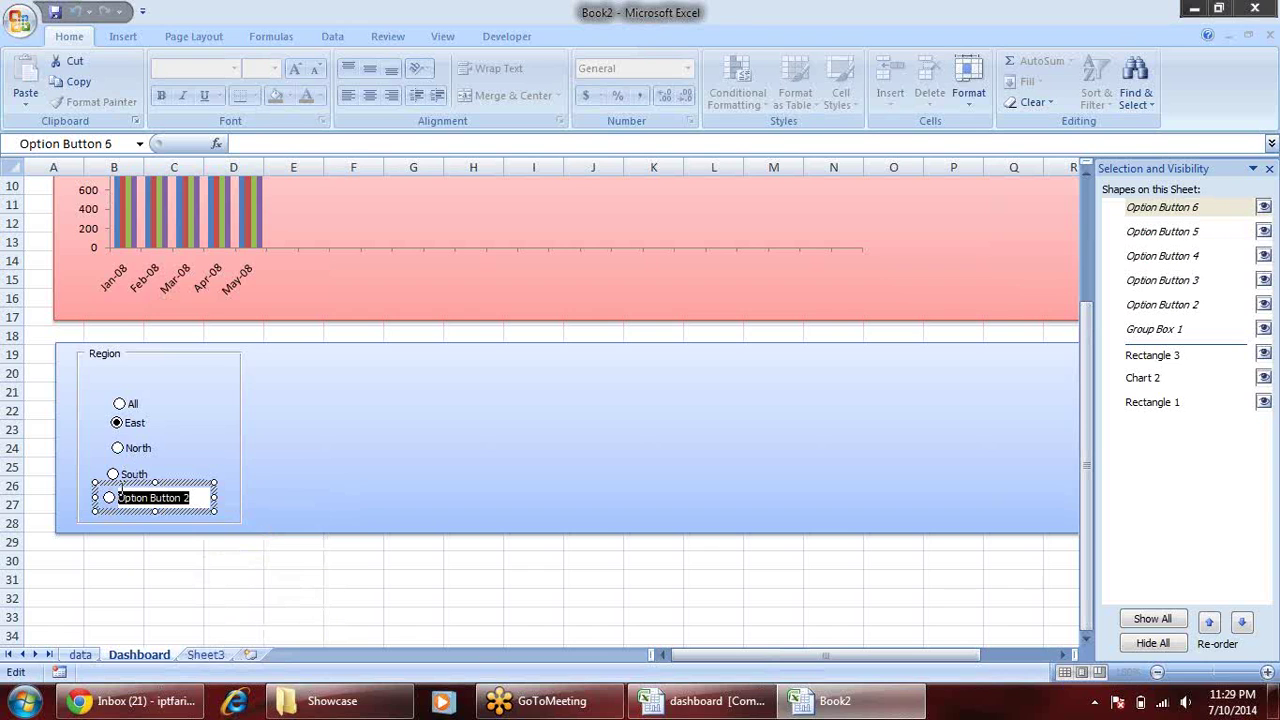
type("West")
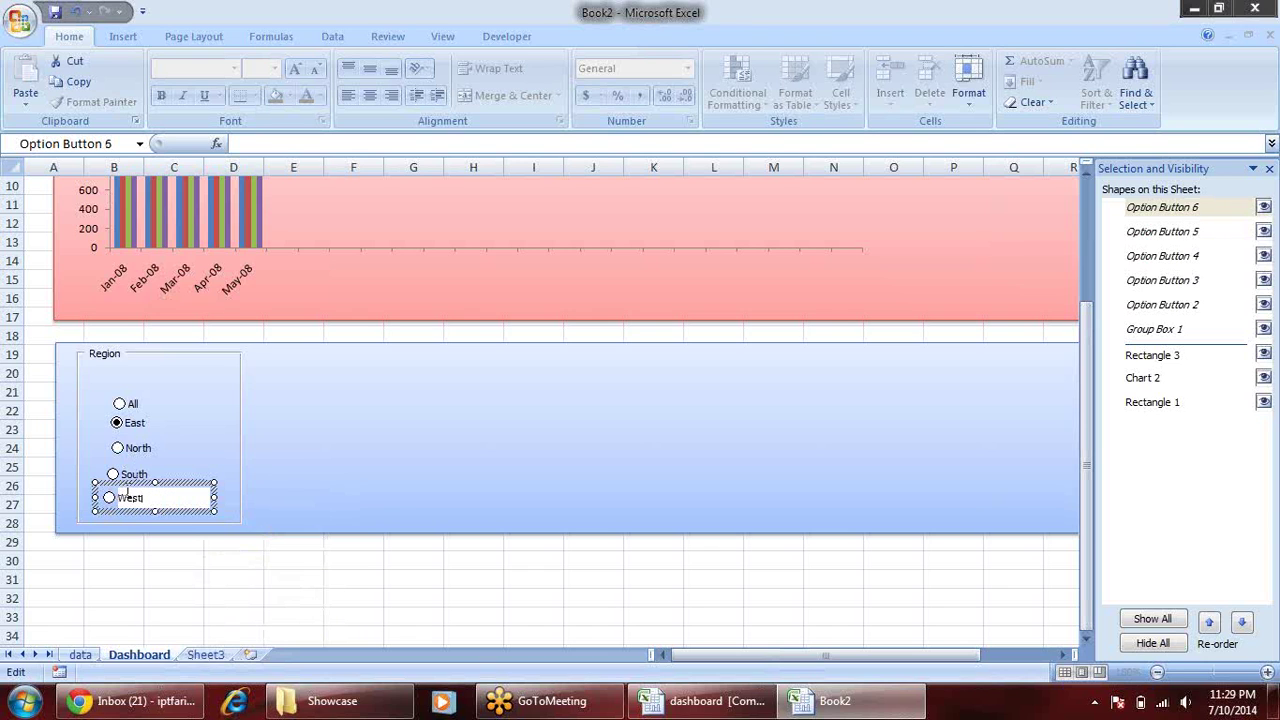
left_click(208, 582)
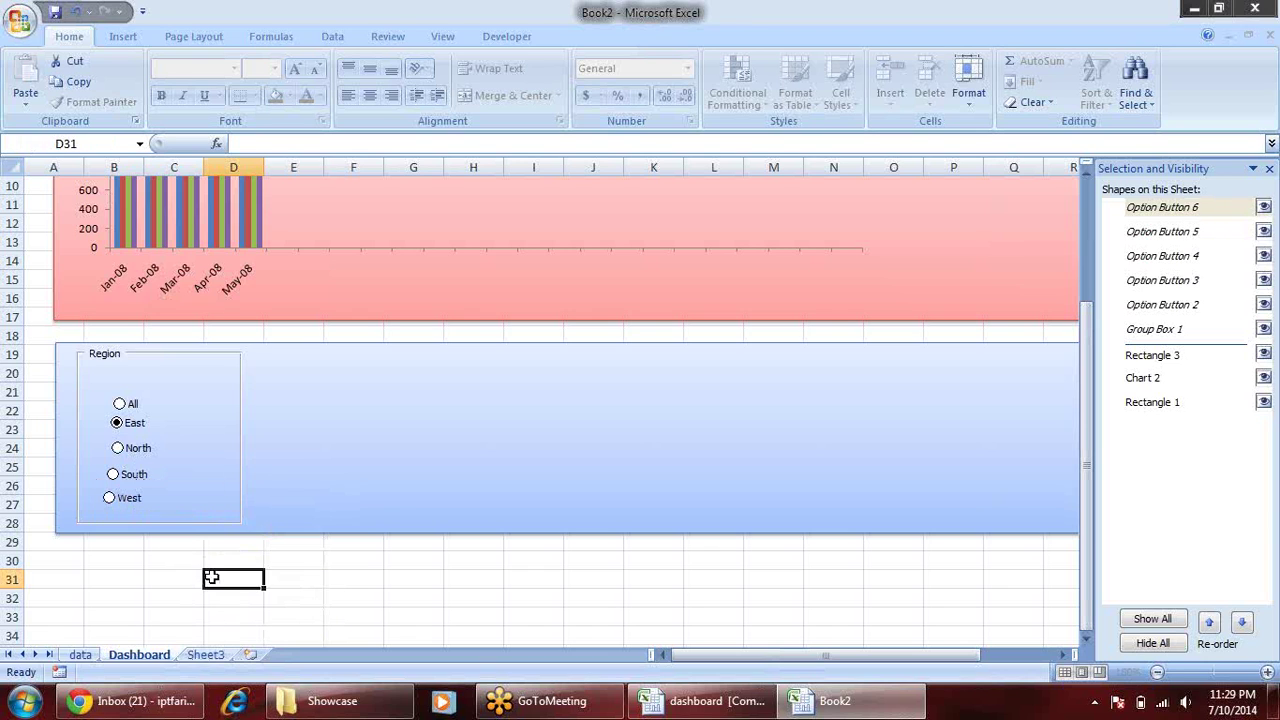
- Set the Region option buttons' cell link to data!$B$157 in Format Control
right_click(137, 411)
left_click(236, 566)
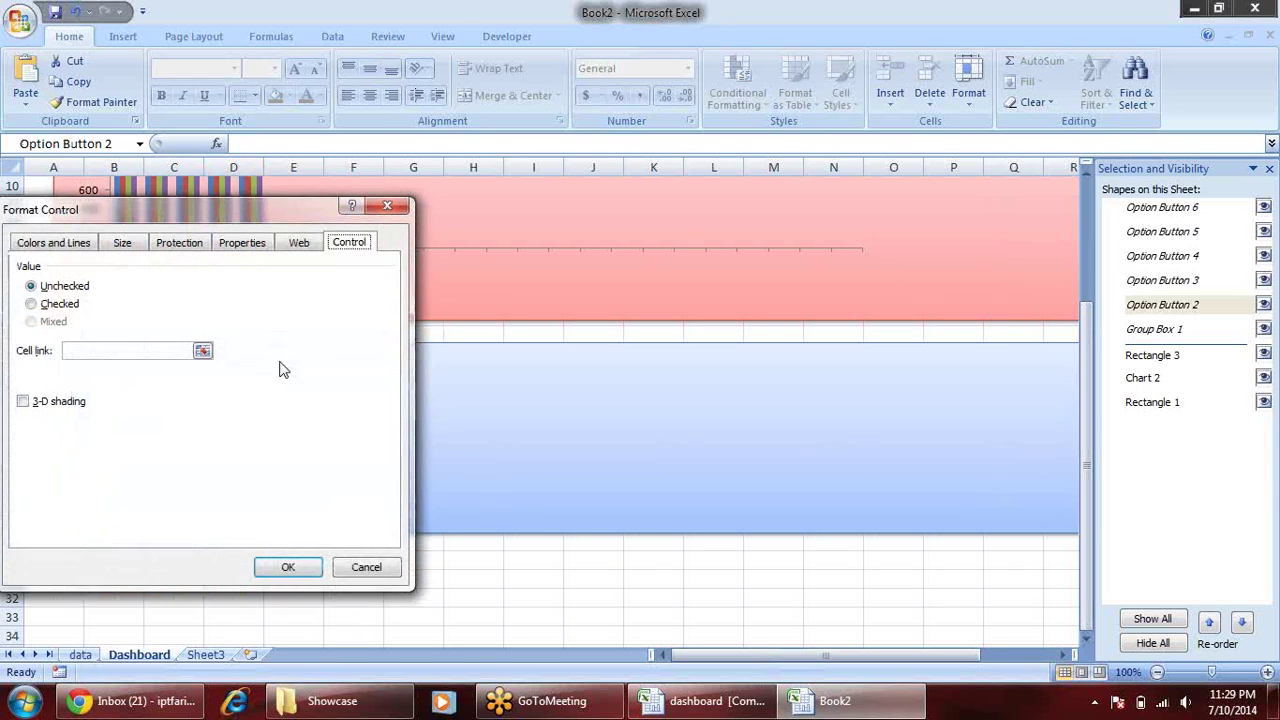
left_click(202, 351)
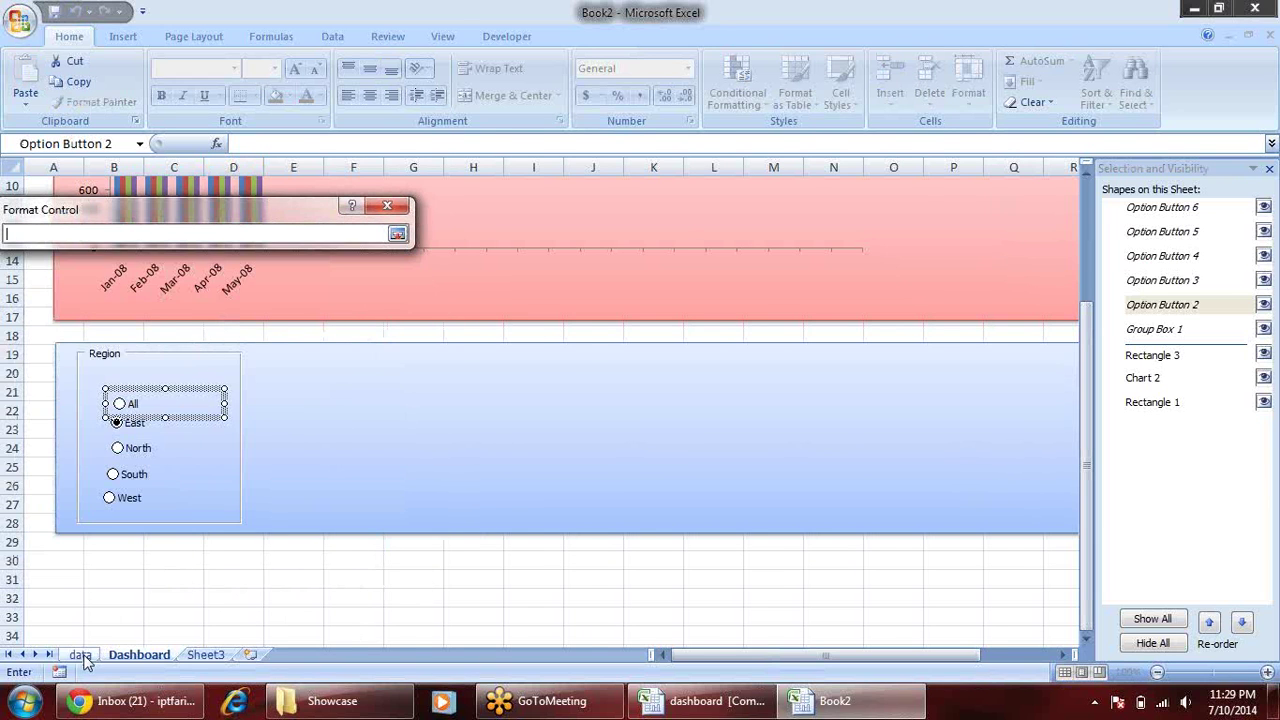
left_click(82, 656)
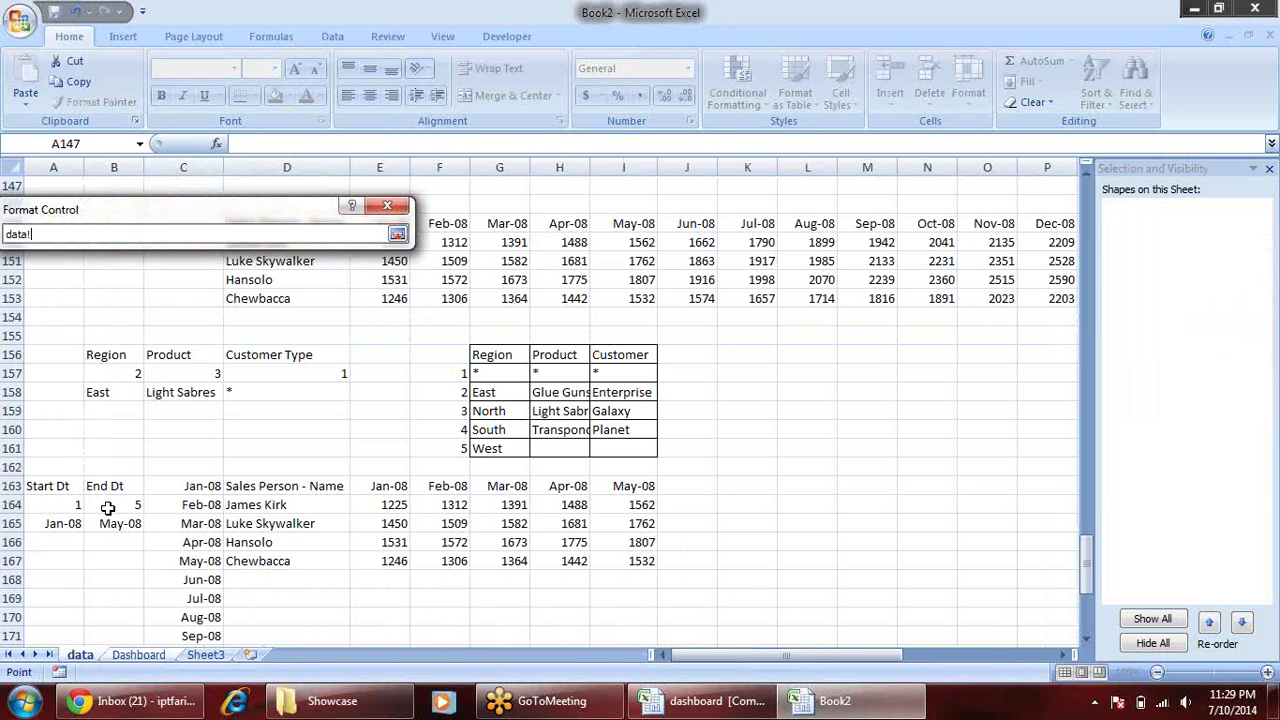
left_click(117, 369)
key("Return")
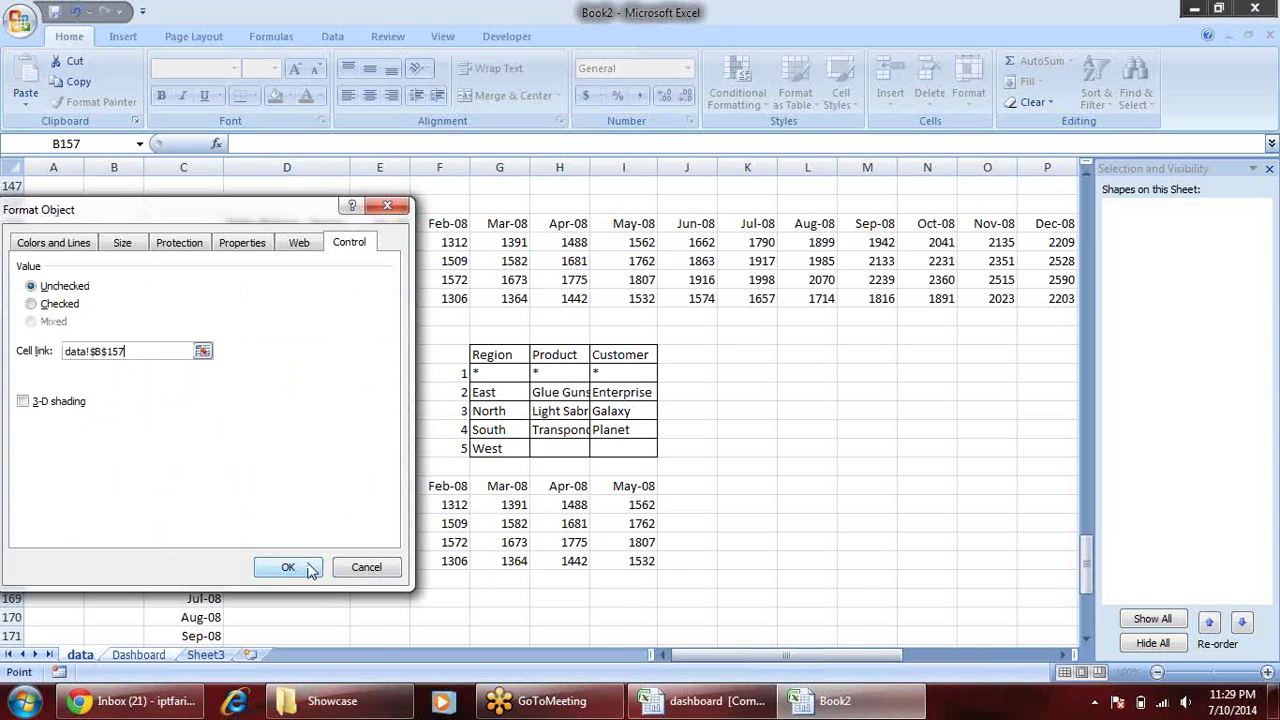
left_click(300, 566)
left_click(290, 594)
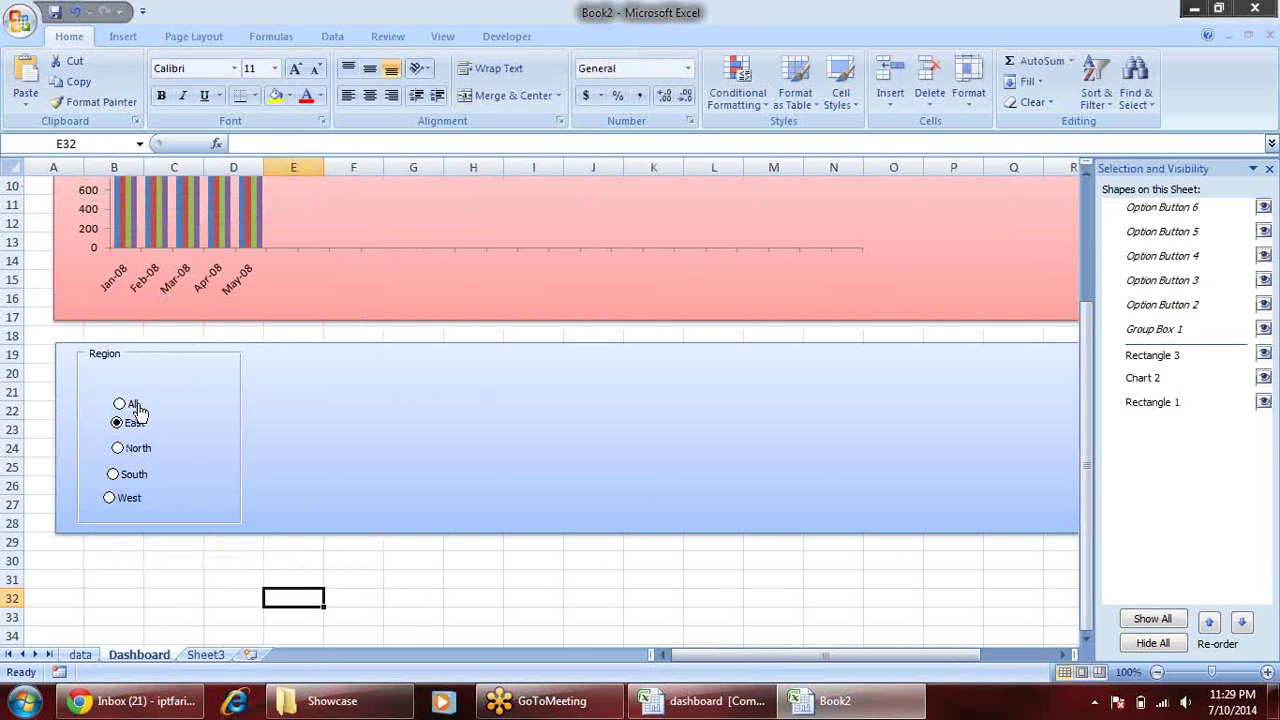
- Close the Selection and Visibility pane
scroll(235, 455, "up", 2)
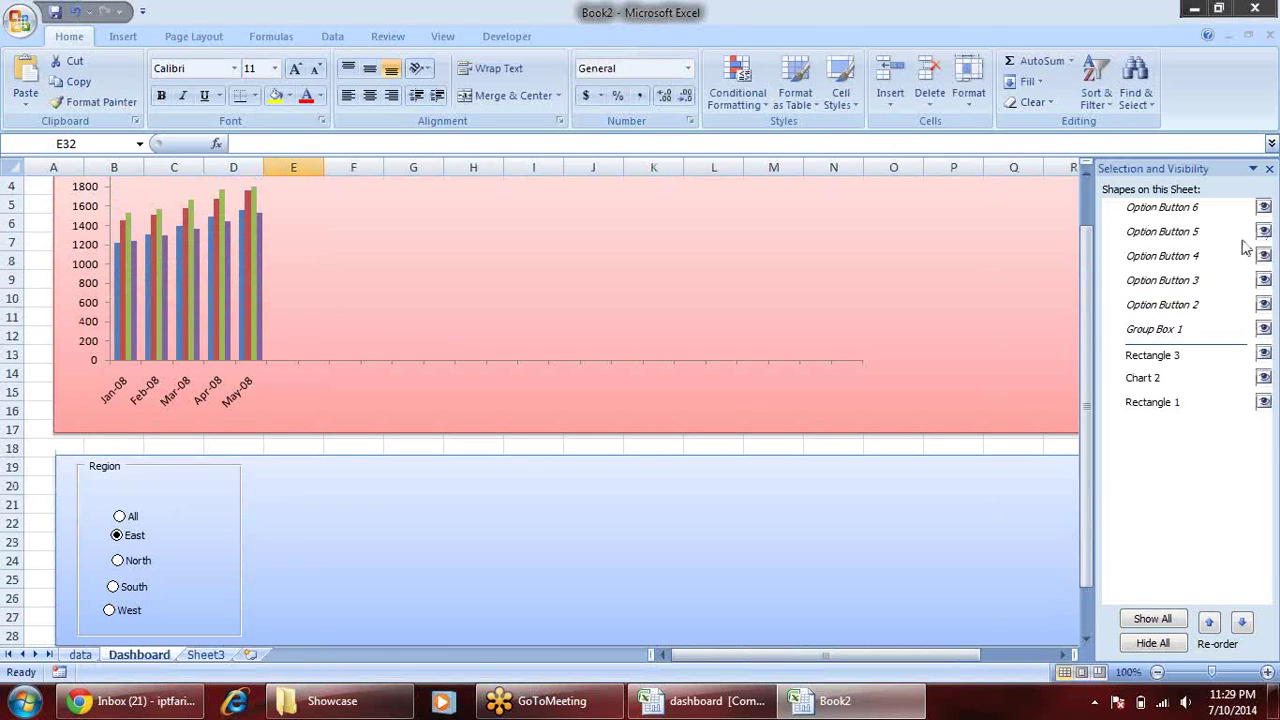
left_click_drag(1150, 170, 980, 266)
left_click(1088, 266)
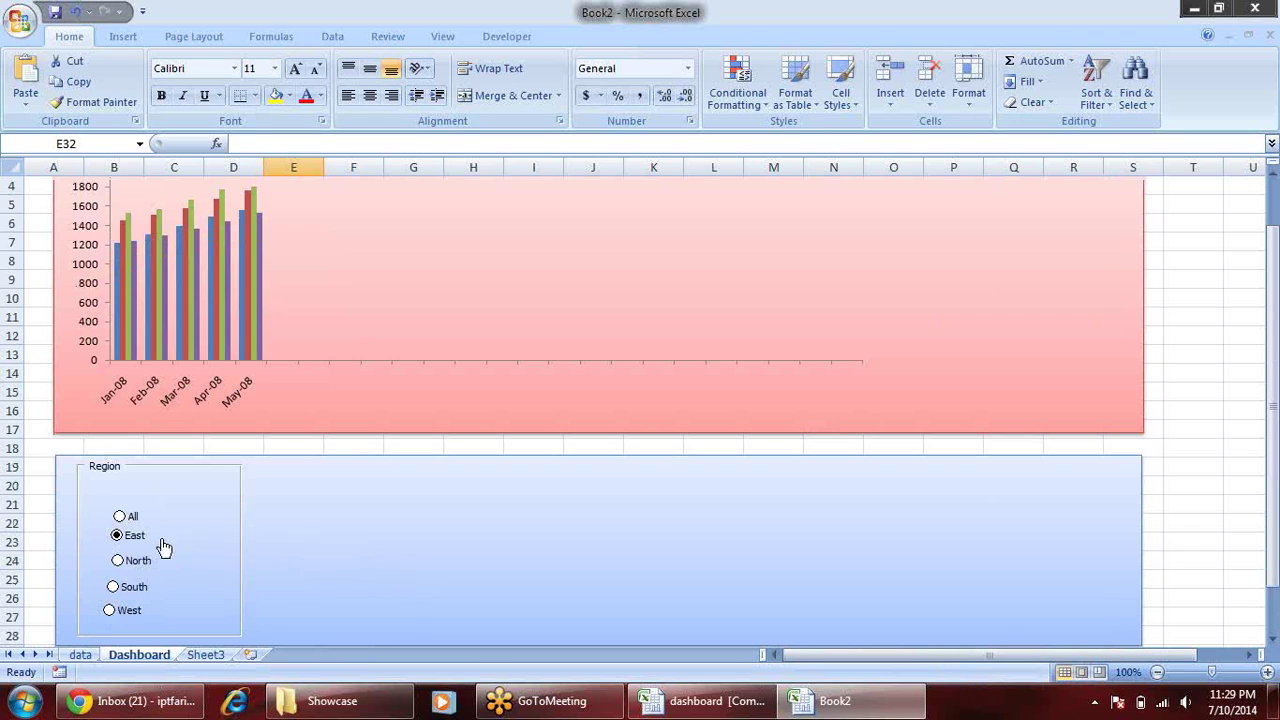
- Cycle the chart through All, East, North, South and West twice, ending on All
left_click(130, 520)
left_click(132, 535)
left_click(140, 563)
left_click(134, 588)
left_click(127, 610)
left_click(134, 518)
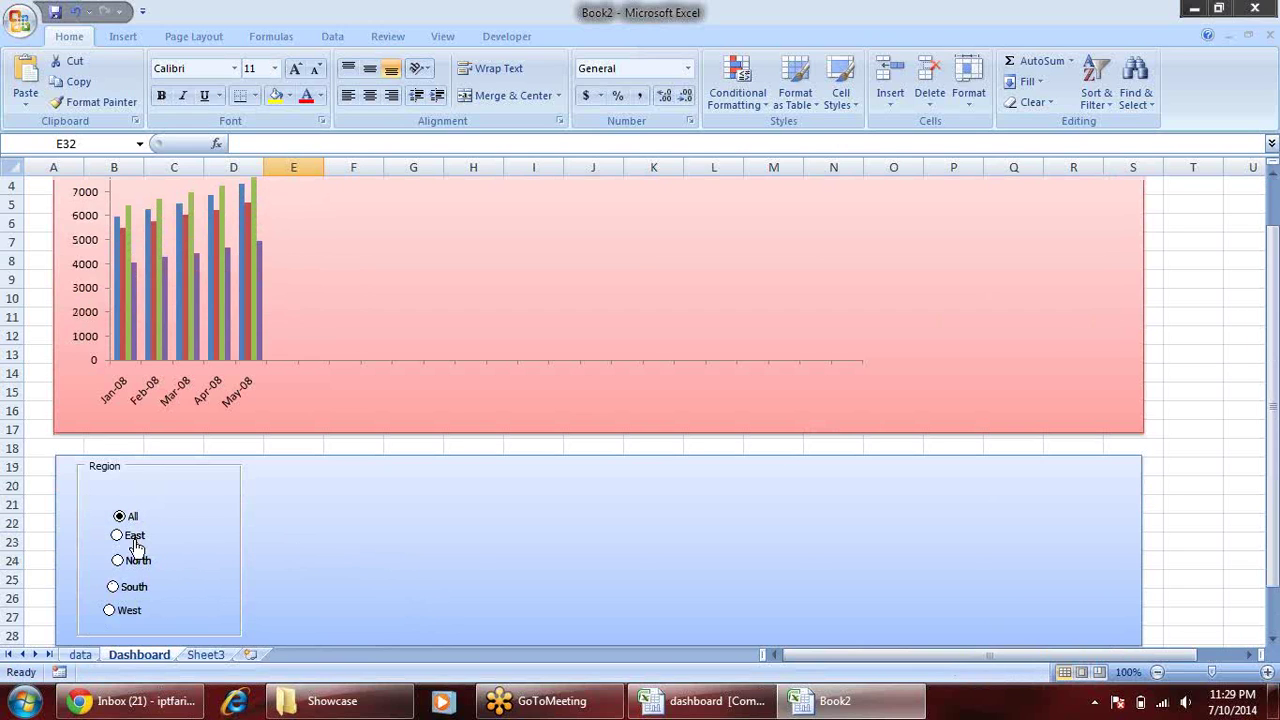
left_click(135, 540)
left_click(138, 561)
left_click(134, 588)
left_click(127, 610)
left_click(134, 520)
left_click(80, 655)
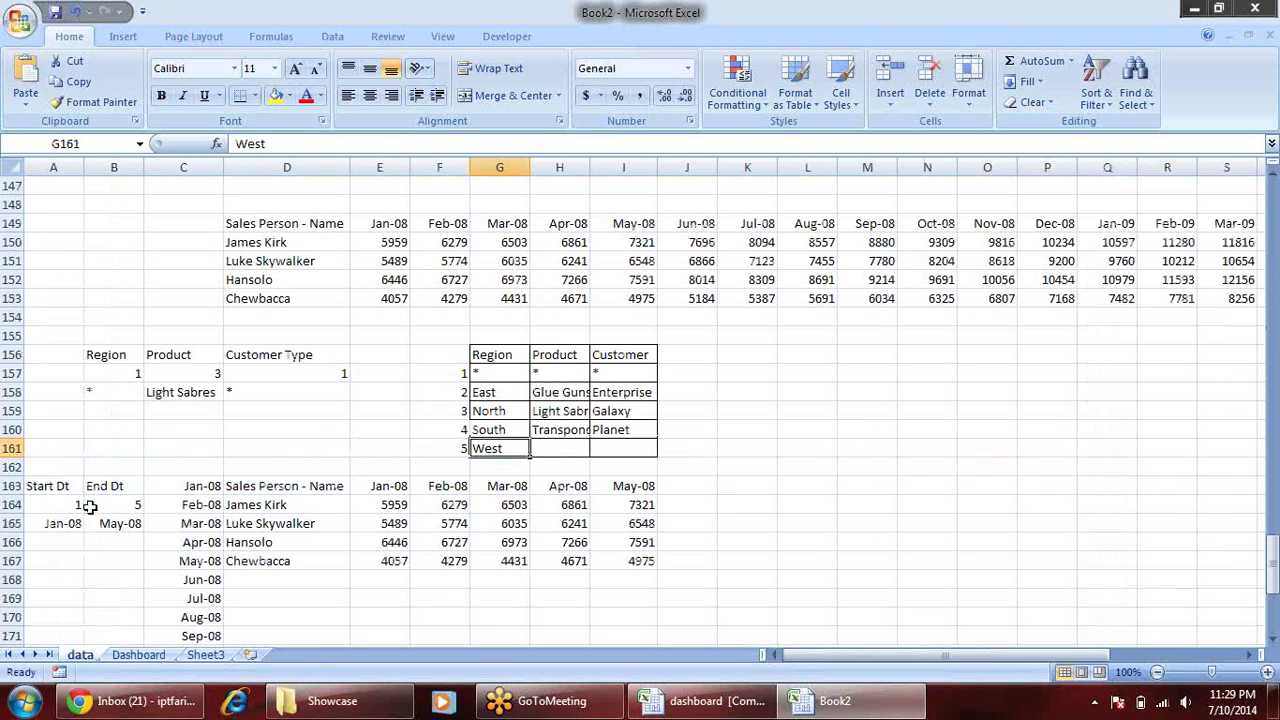
- Choose East on the Dashboard and confirm B157 and the B158 region lookup update
left_click(103, 375)
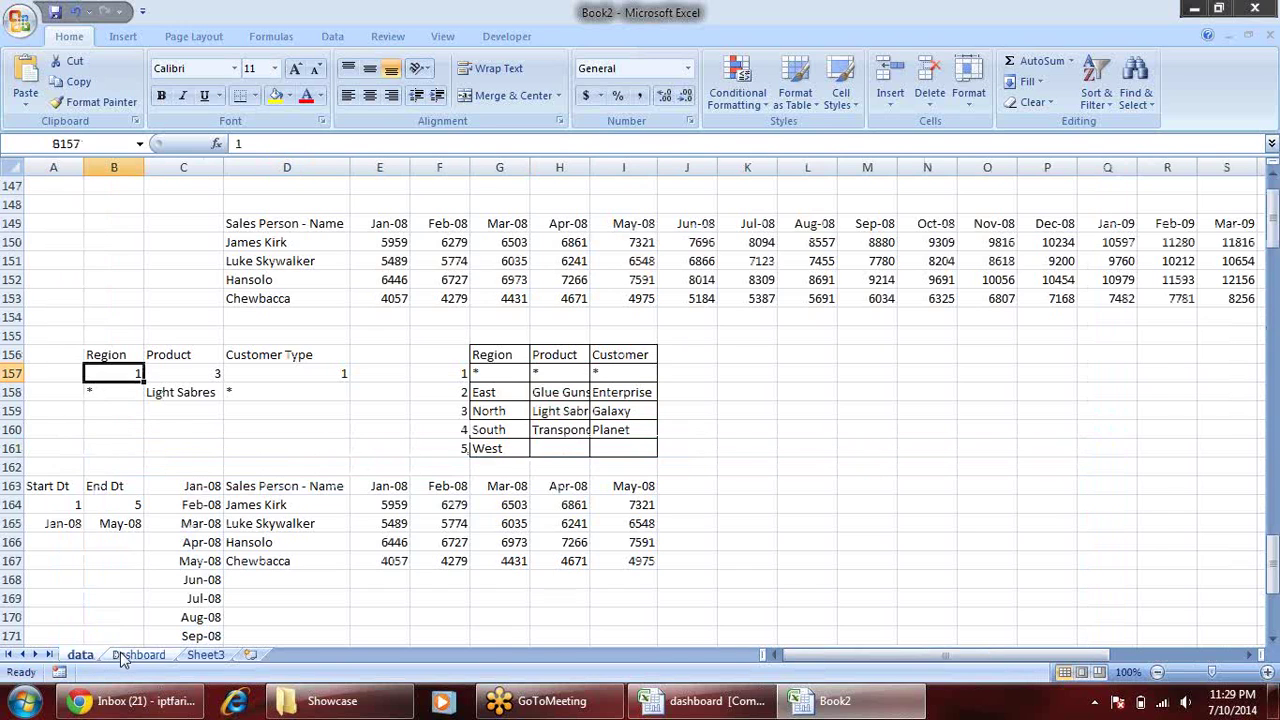
left_click(125, 656)
left_click(130, 540)
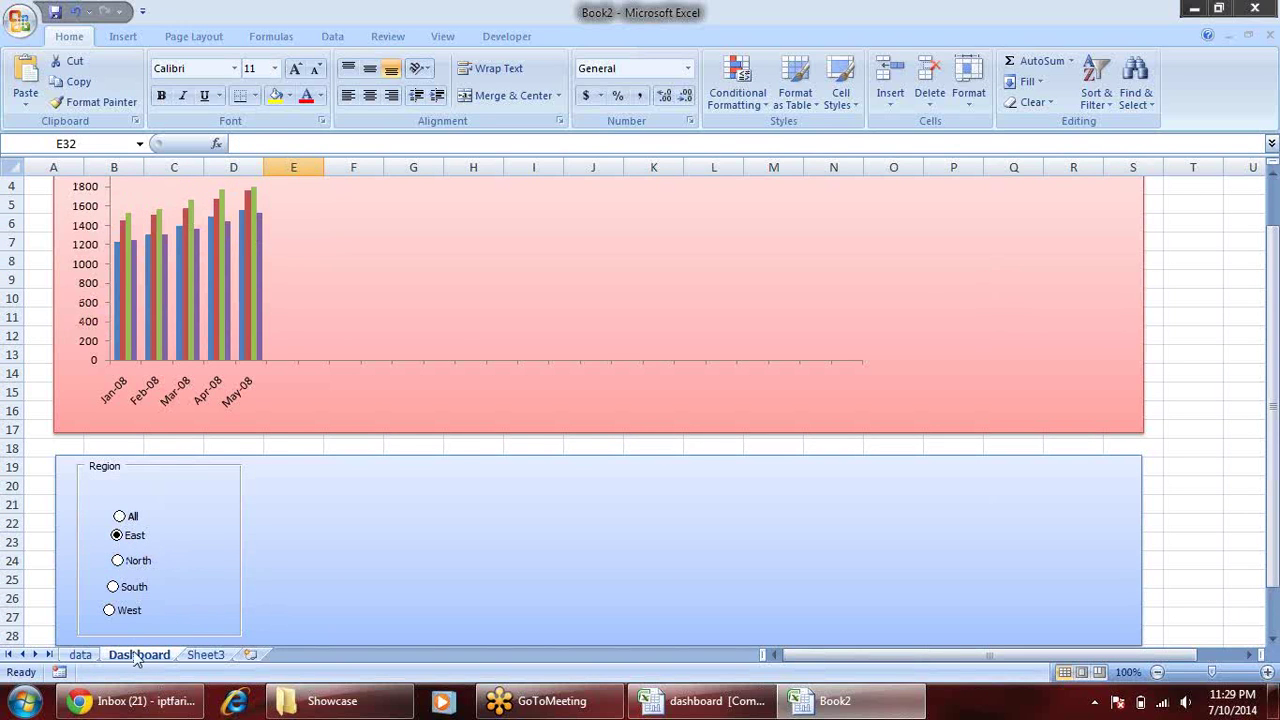
left_click(80, 655)
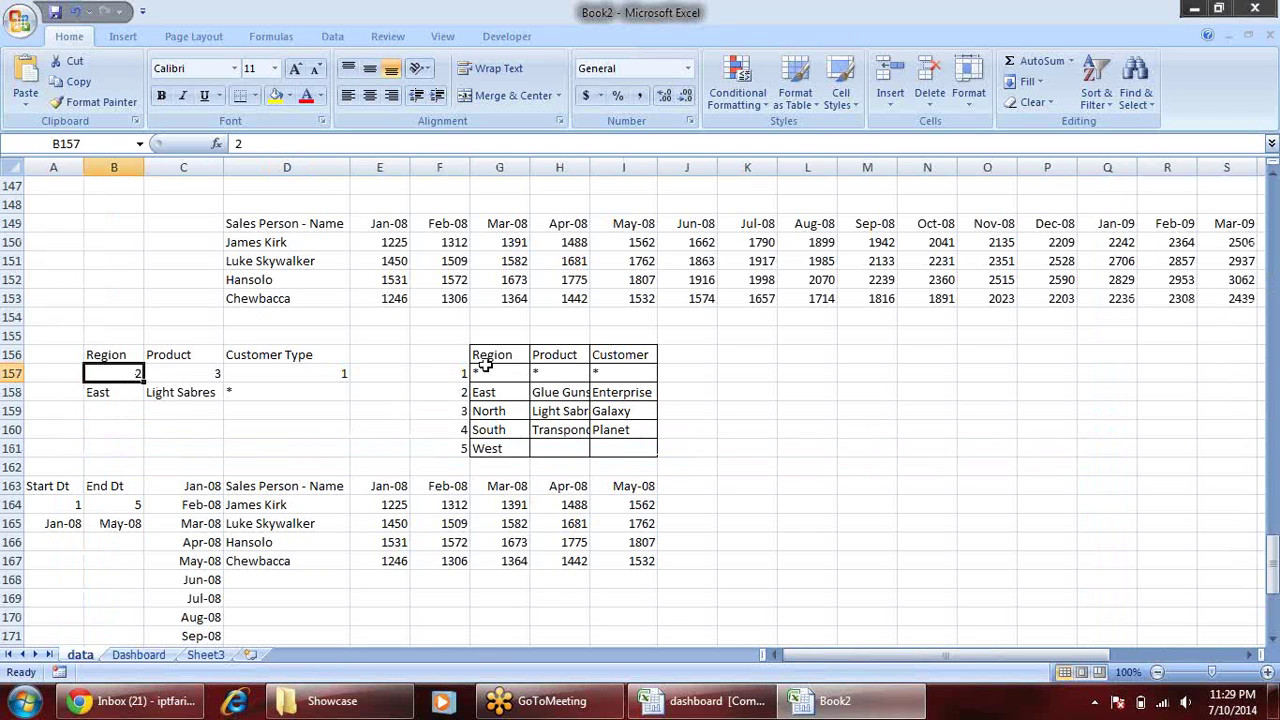
left_click_drag(484, 365, 491, 446)
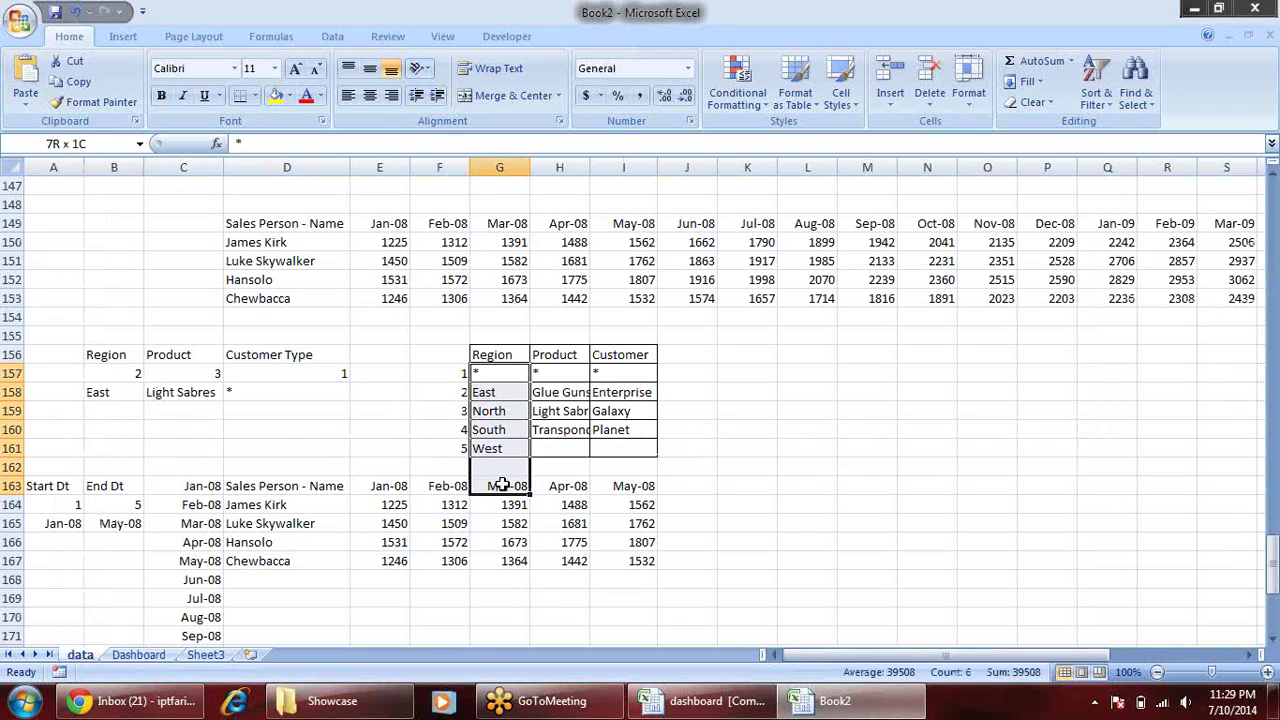
left_click(112, 390)
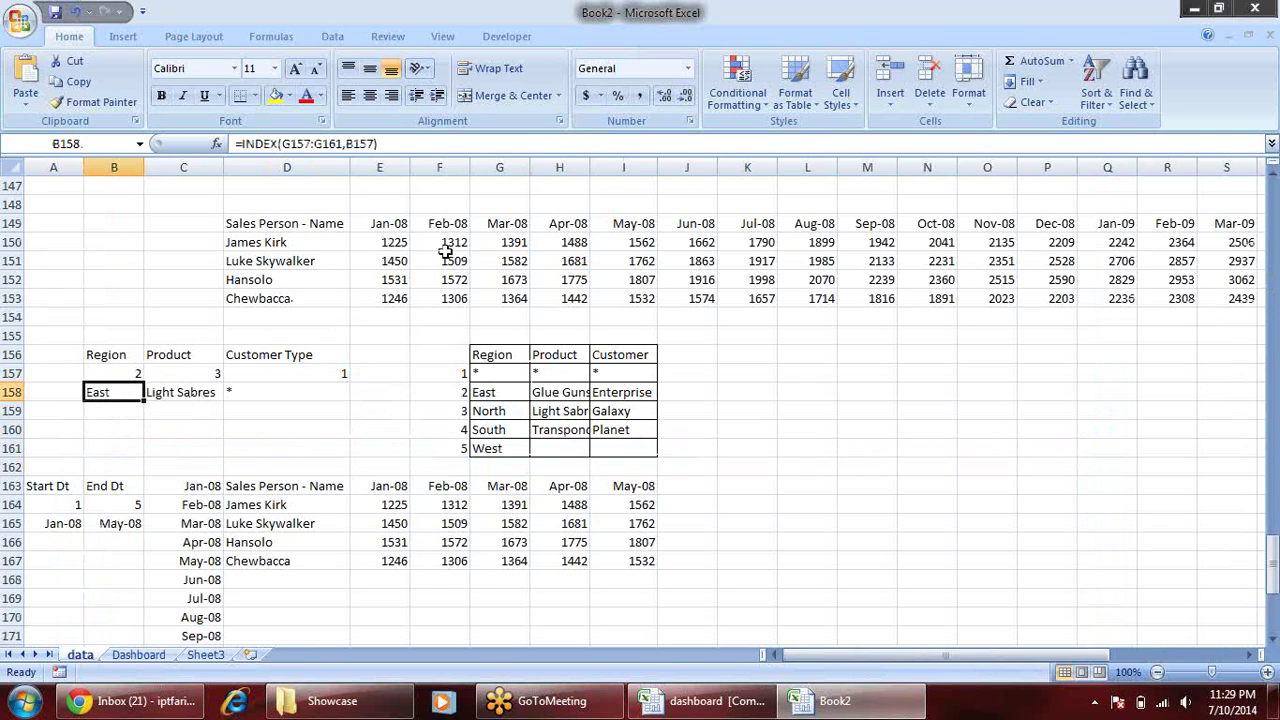
- Review the SUMIFS results E150:I153, date table D163:I167 and Start/End Dt cells A163:B165
left_click_drag(386, 243, 630, 298)
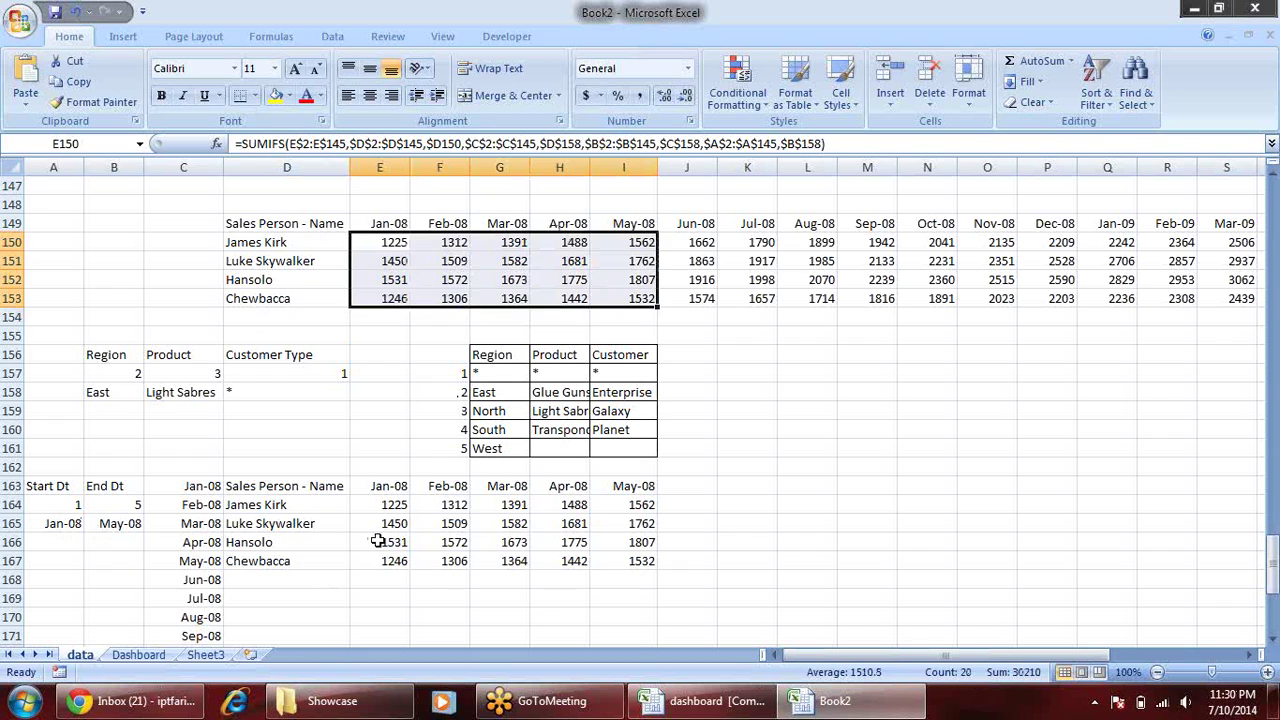
left_click_drag(254, 486, 634, 565)
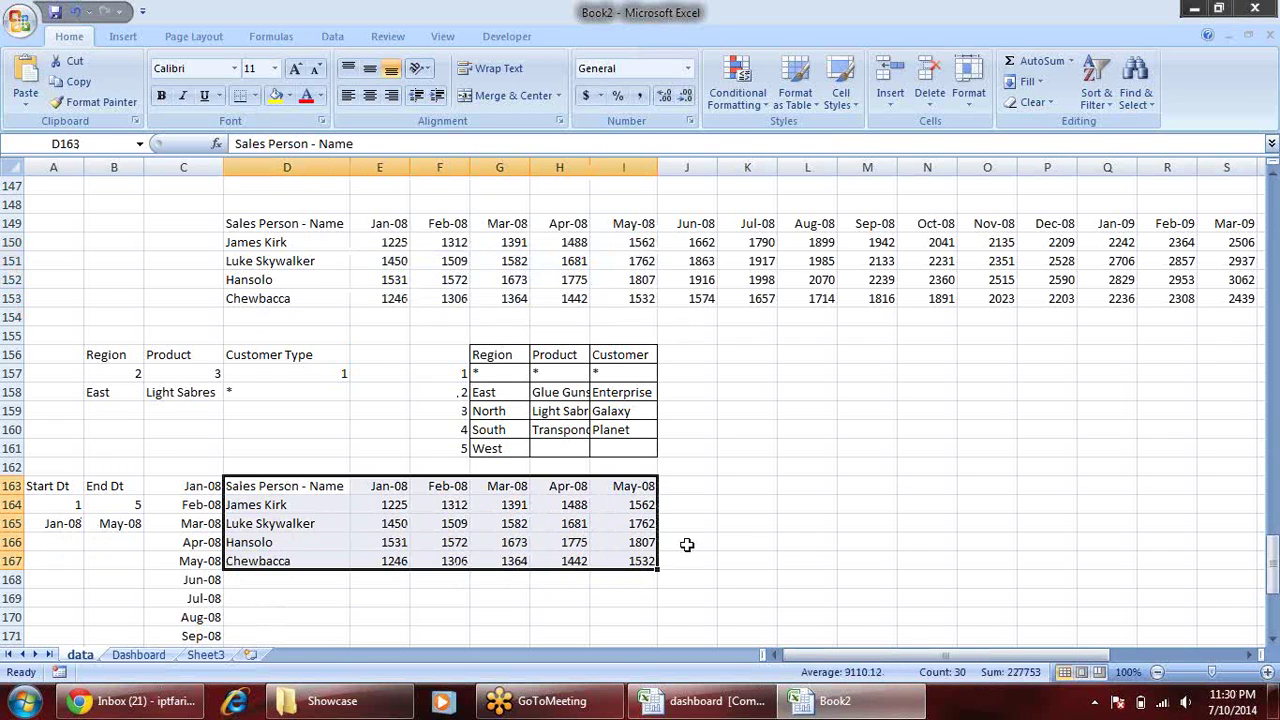
left_click(136, 656)
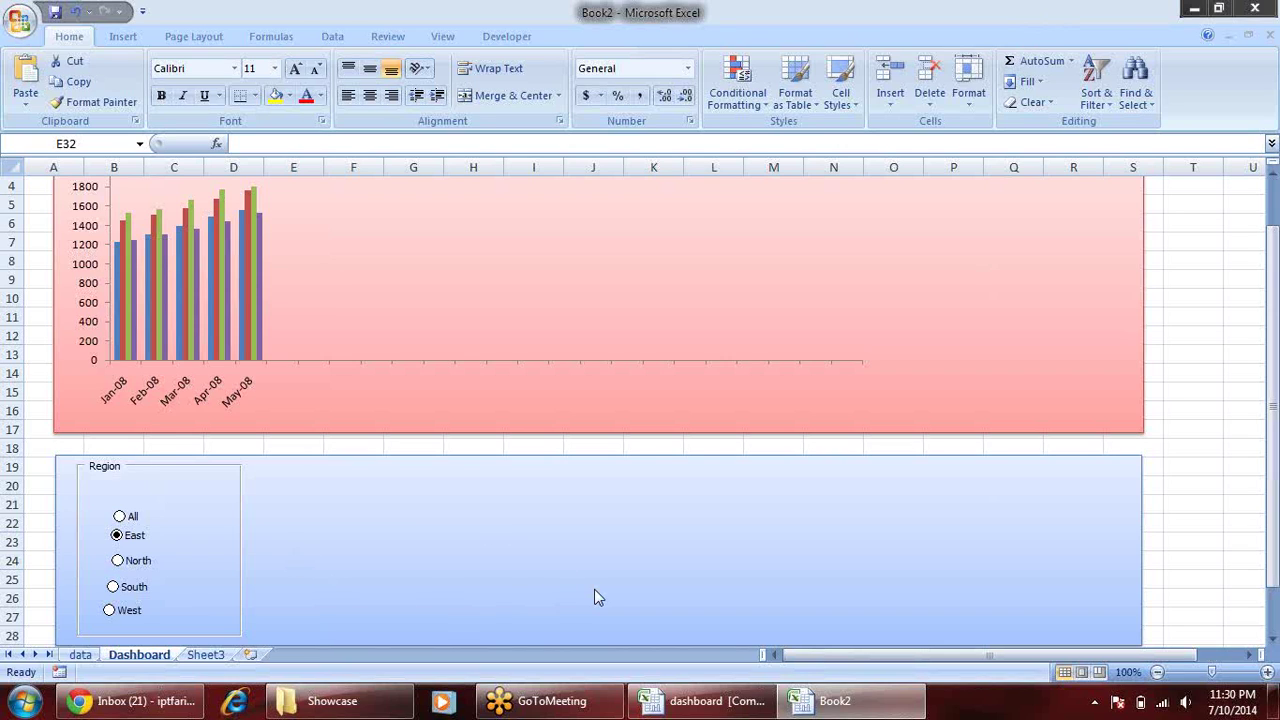
left_click(84, 656)
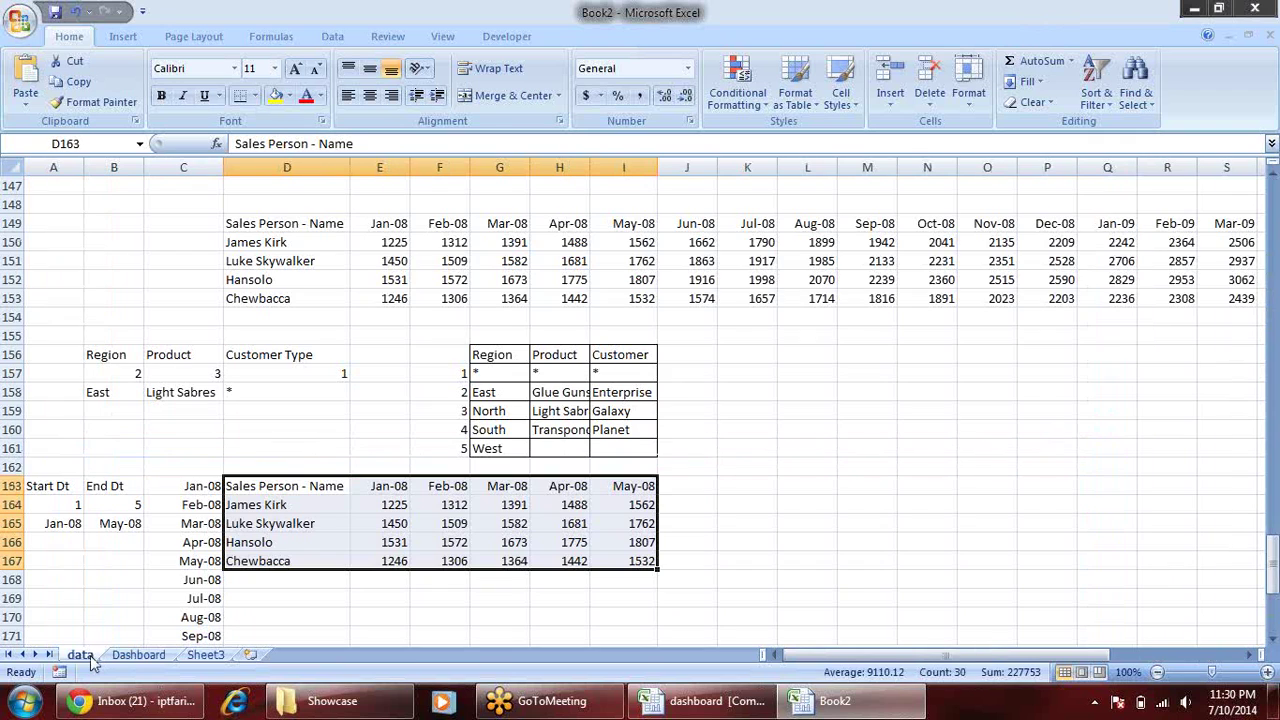
left_click(60, 486)
key("ctrl+shift+Down")
left_click_drag(130, 487, 125, 523)
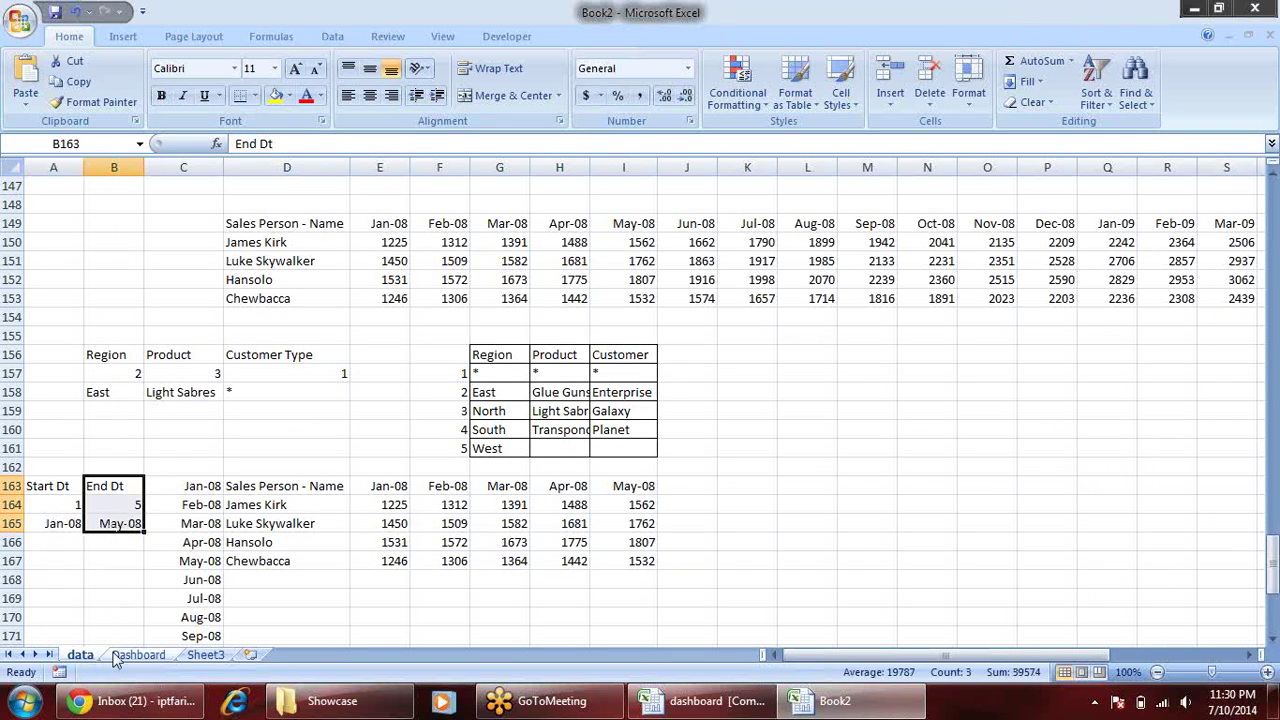
left_click(138, 655)
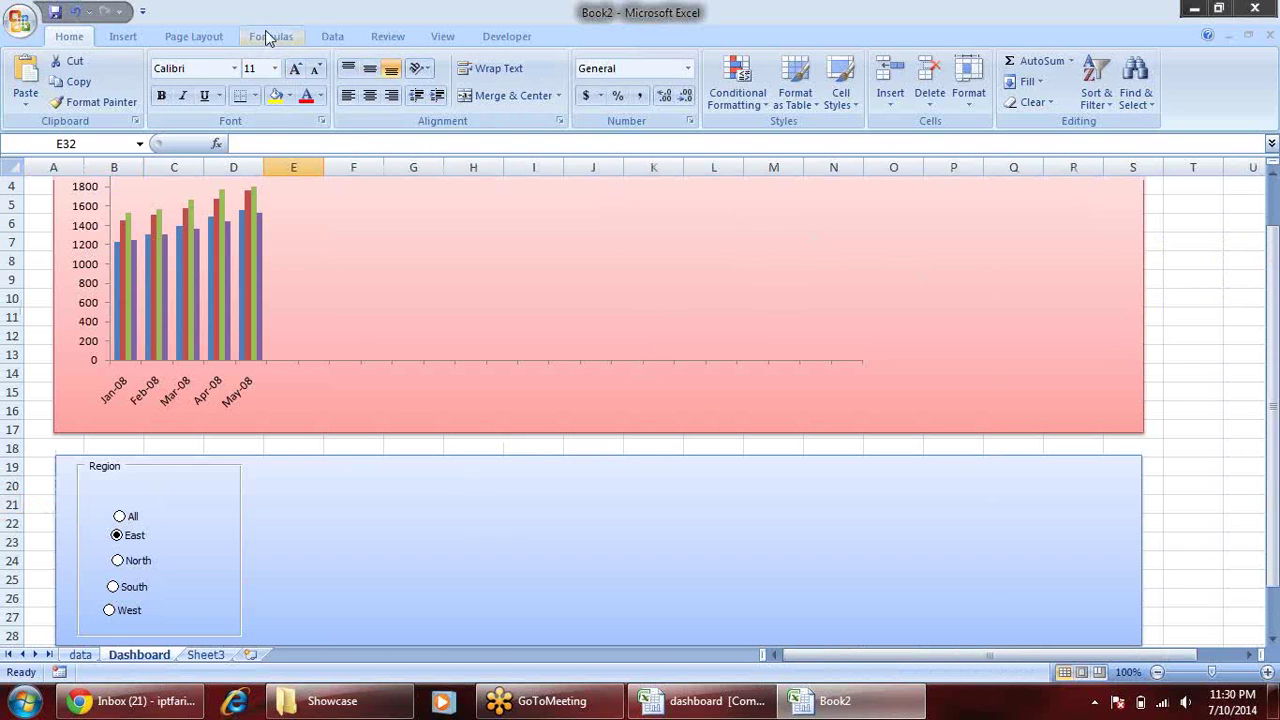
- Duplicate the Region group box, move the copy right, caption it Customer and widen it
left_click(125, 37)
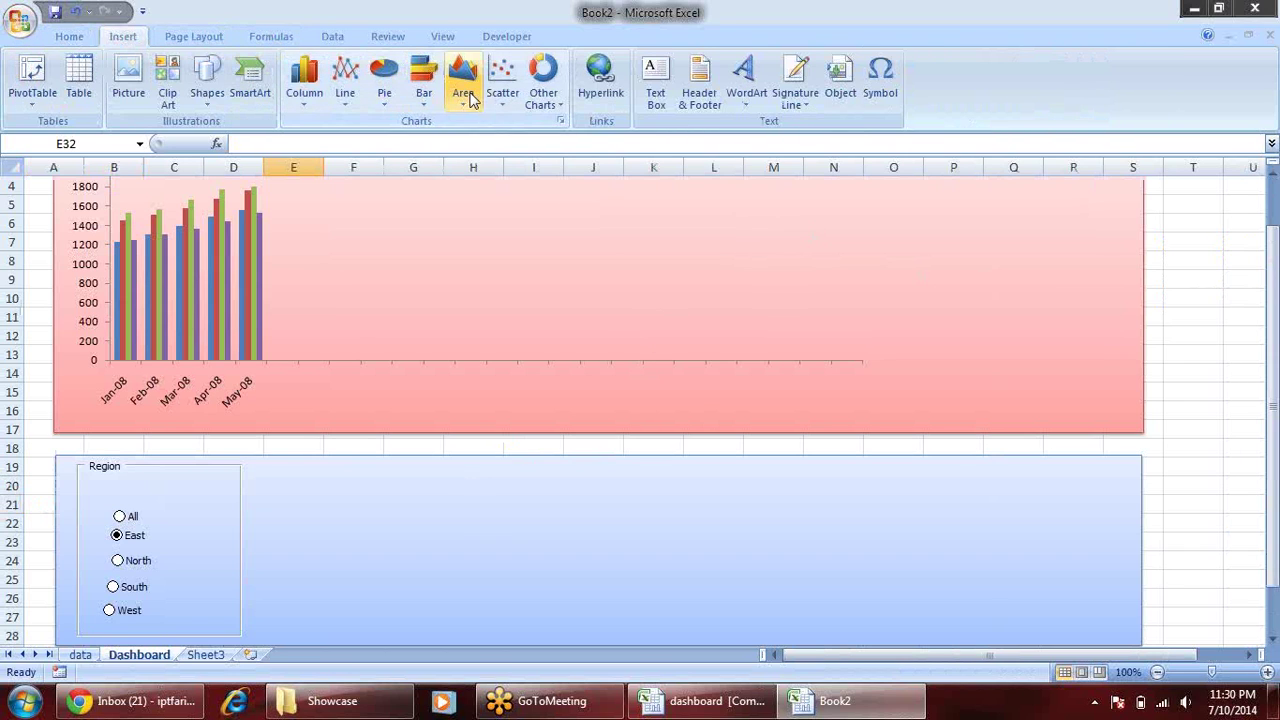
left_click(239, 478)
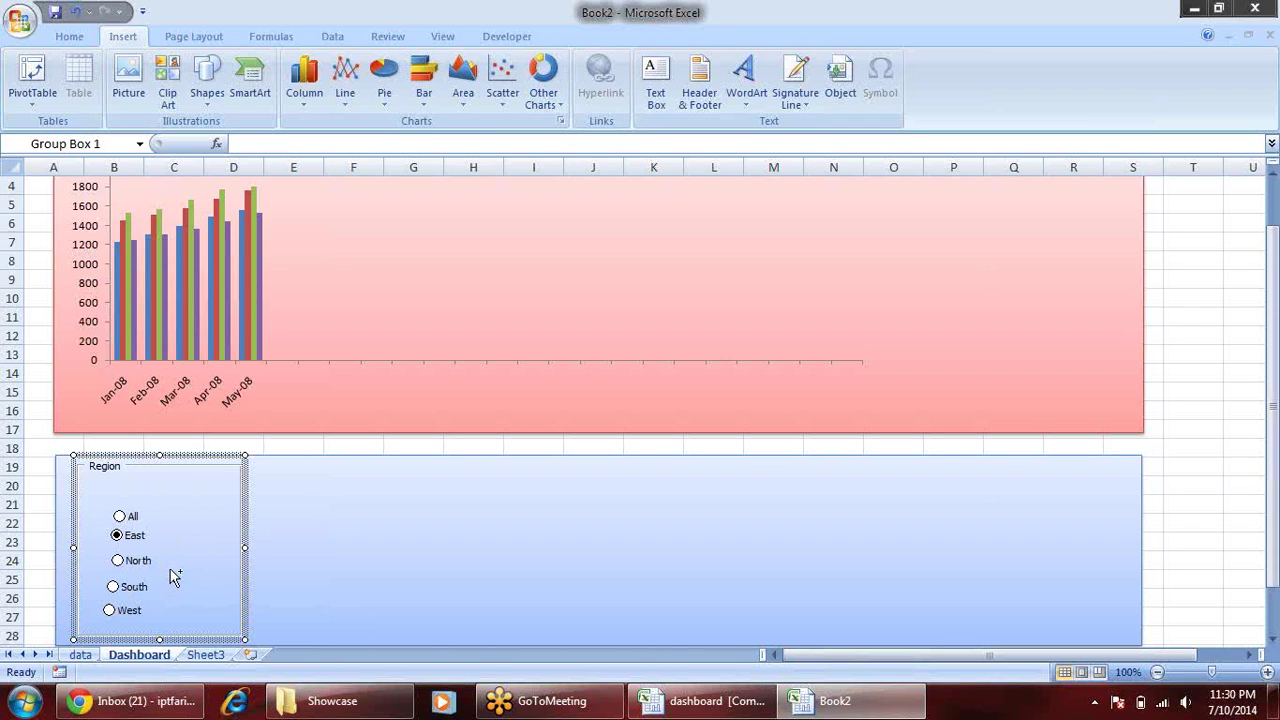
key("ctrl+d")
left_click_drag(262, 502, 434, 491)
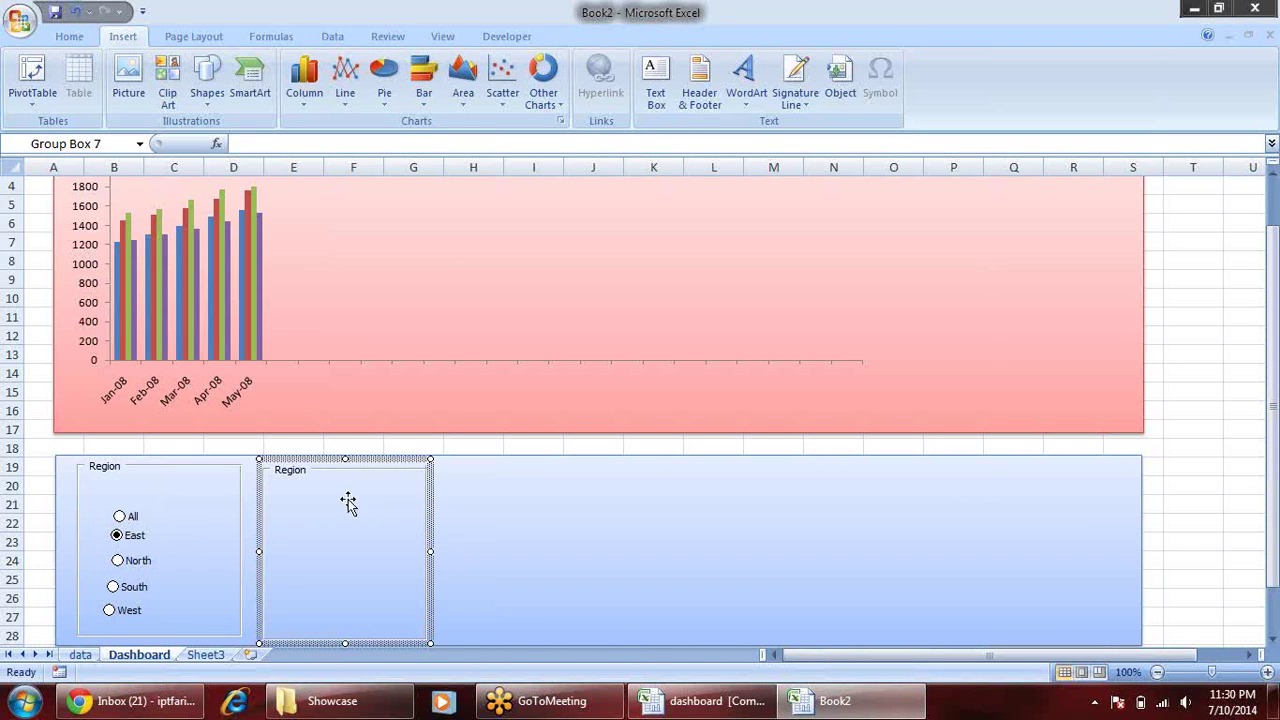
left_click(307, 469)
double_click(307, 469)
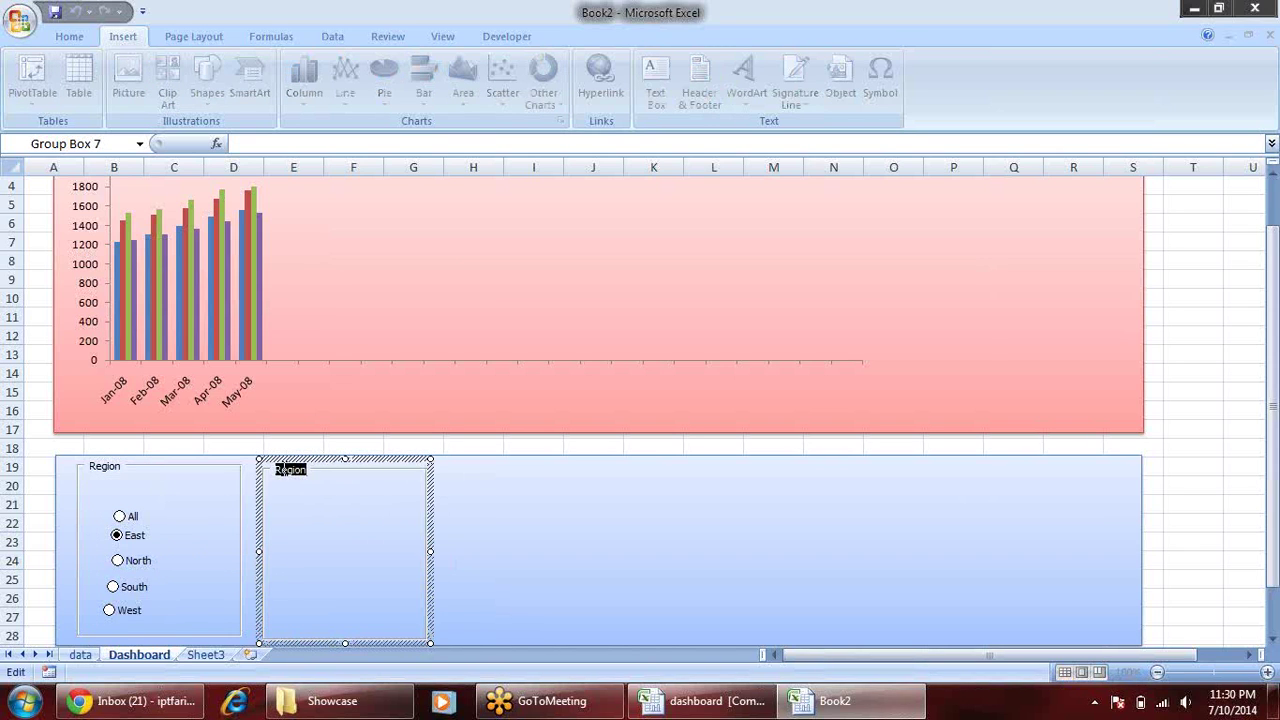
type("U")
left_click_drag(429, 552, 498, 558)
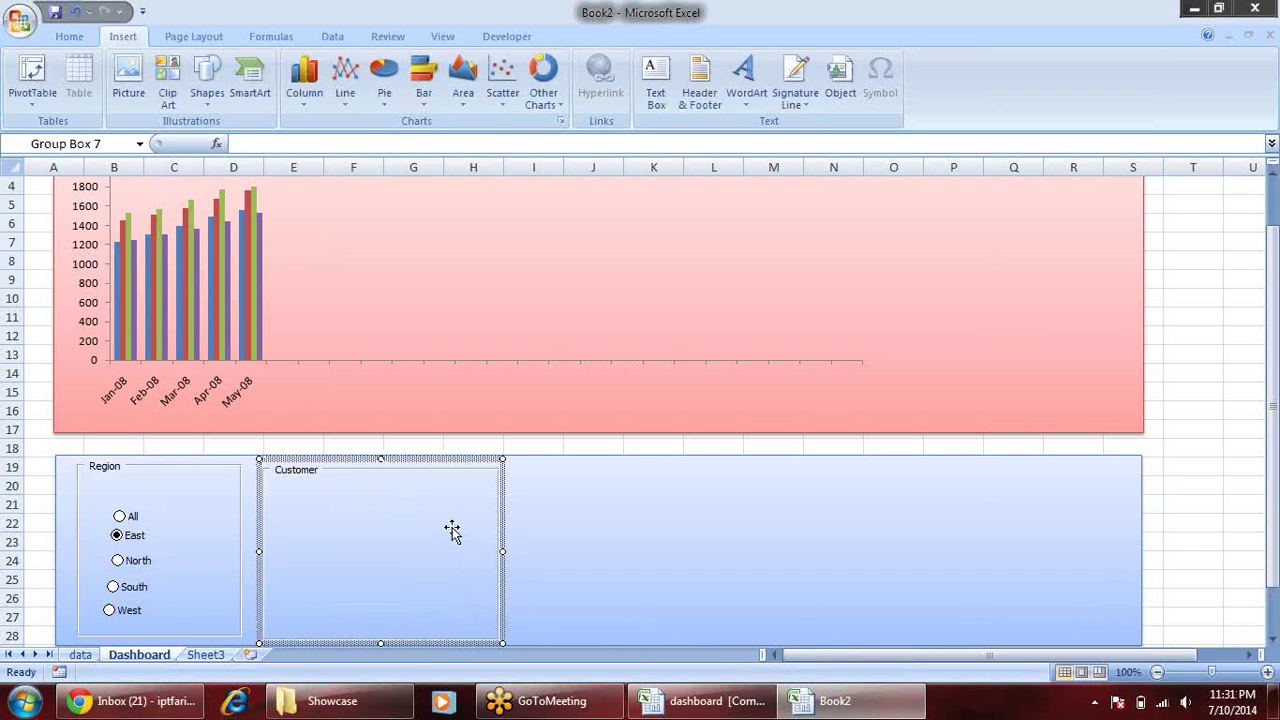
left_click(650, 518)
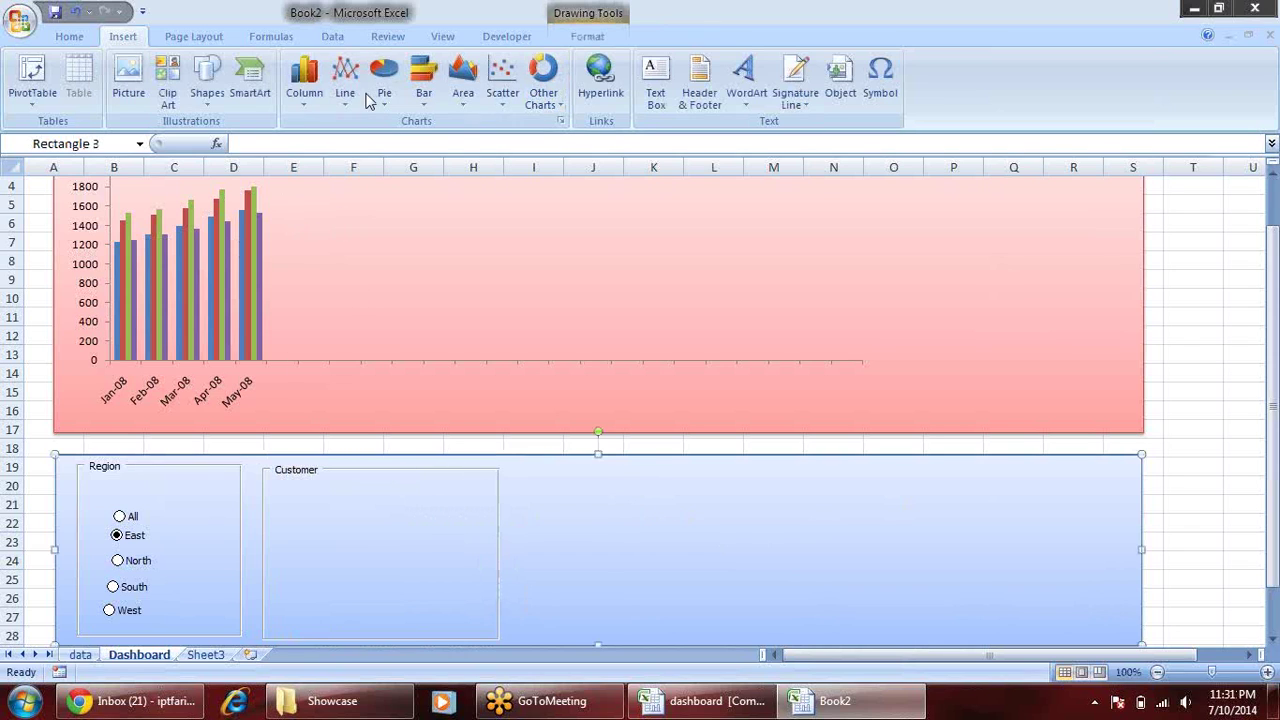
- Draw a Combo Box form control in the blue panel and duplicate it to the right
left_click(510, 38)
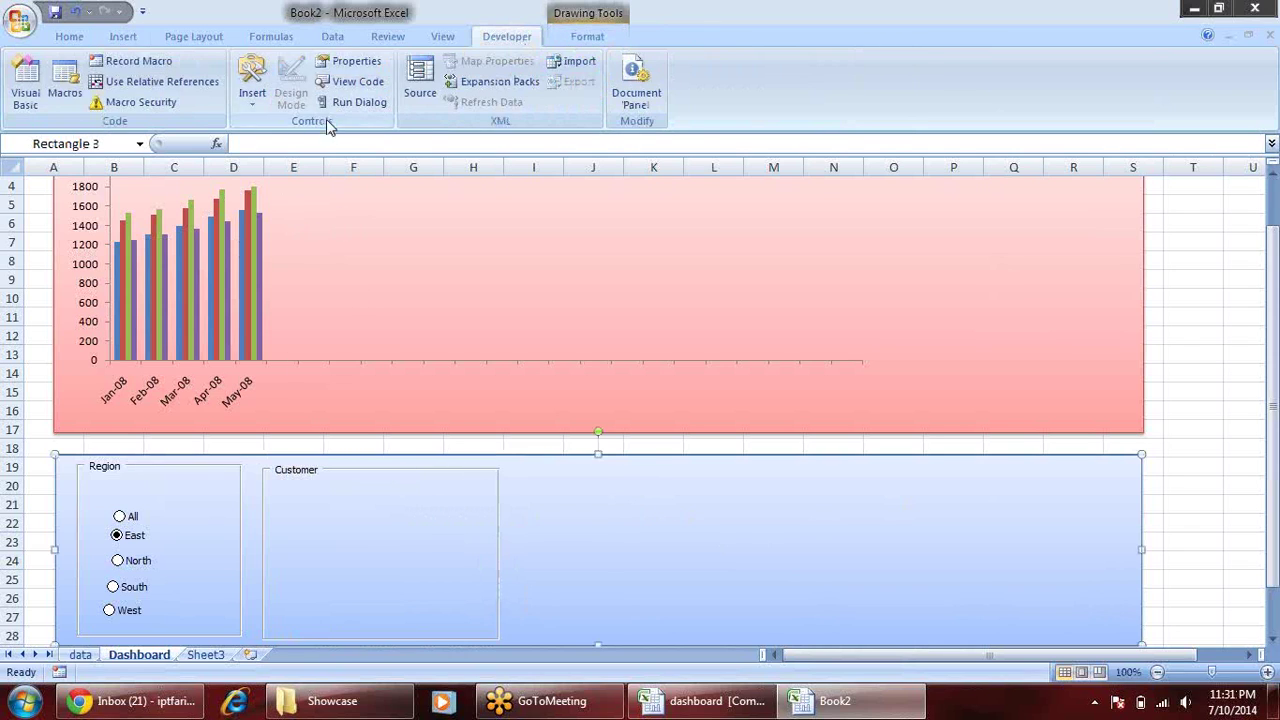
left_click(252, 80)
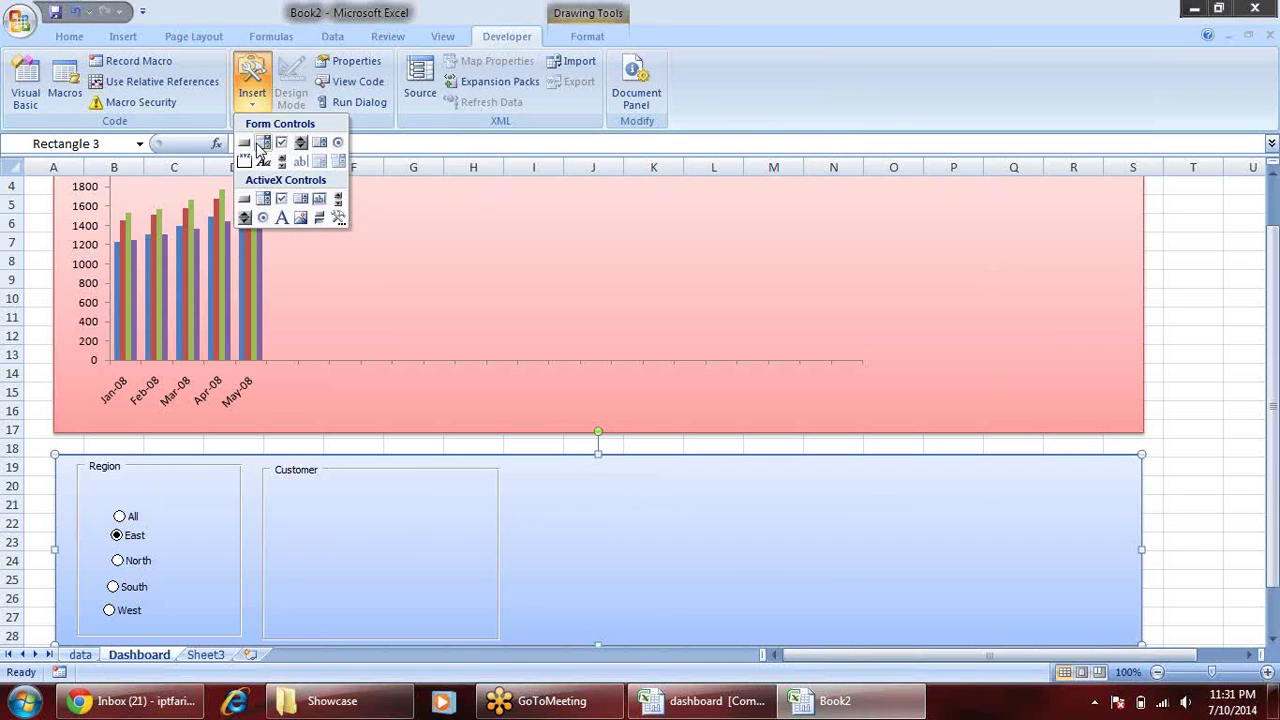
left_click(266, 138)
left_click_drag(580, 478, 771, 504)
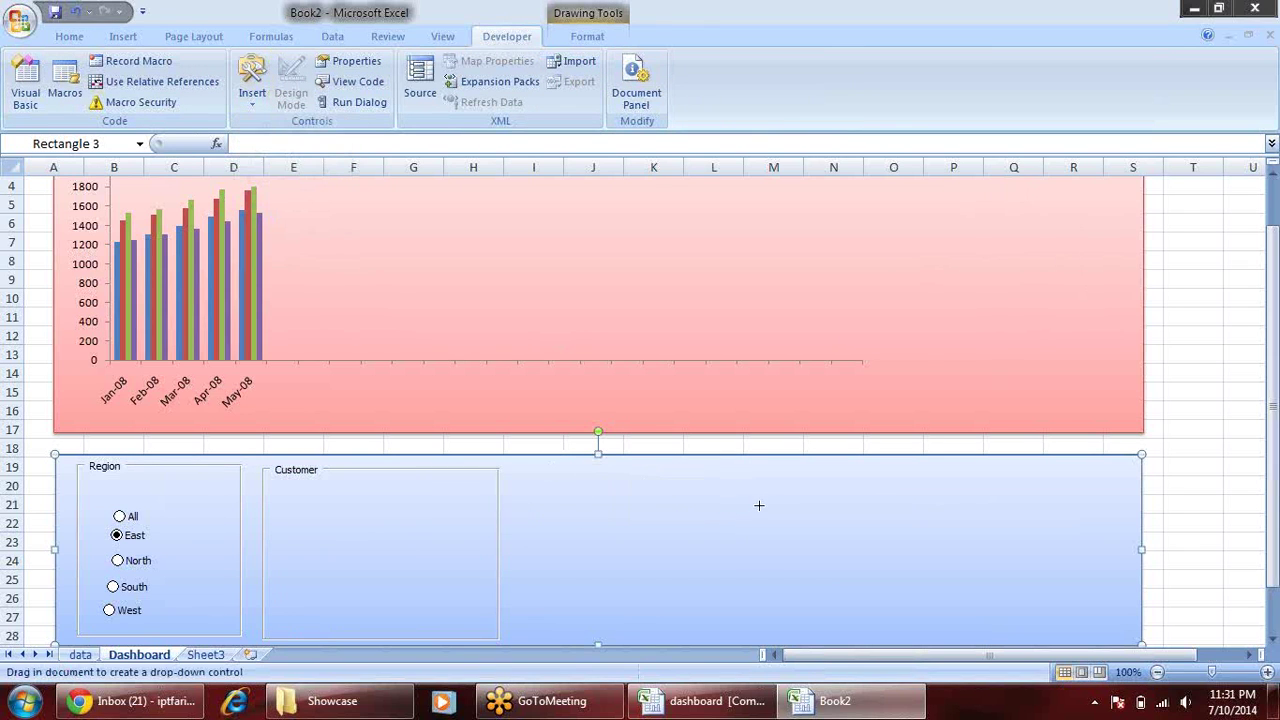
key("ctrl+d")
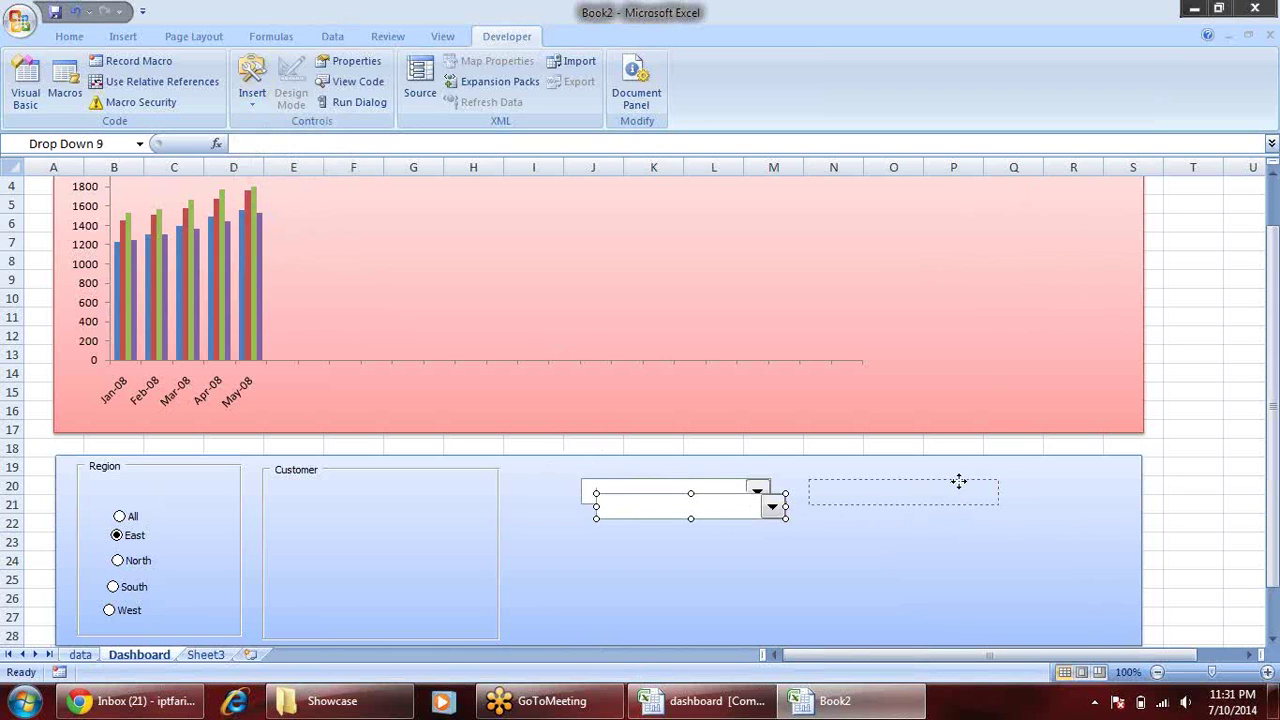
left_click_drag(958, 481, 958, 482)
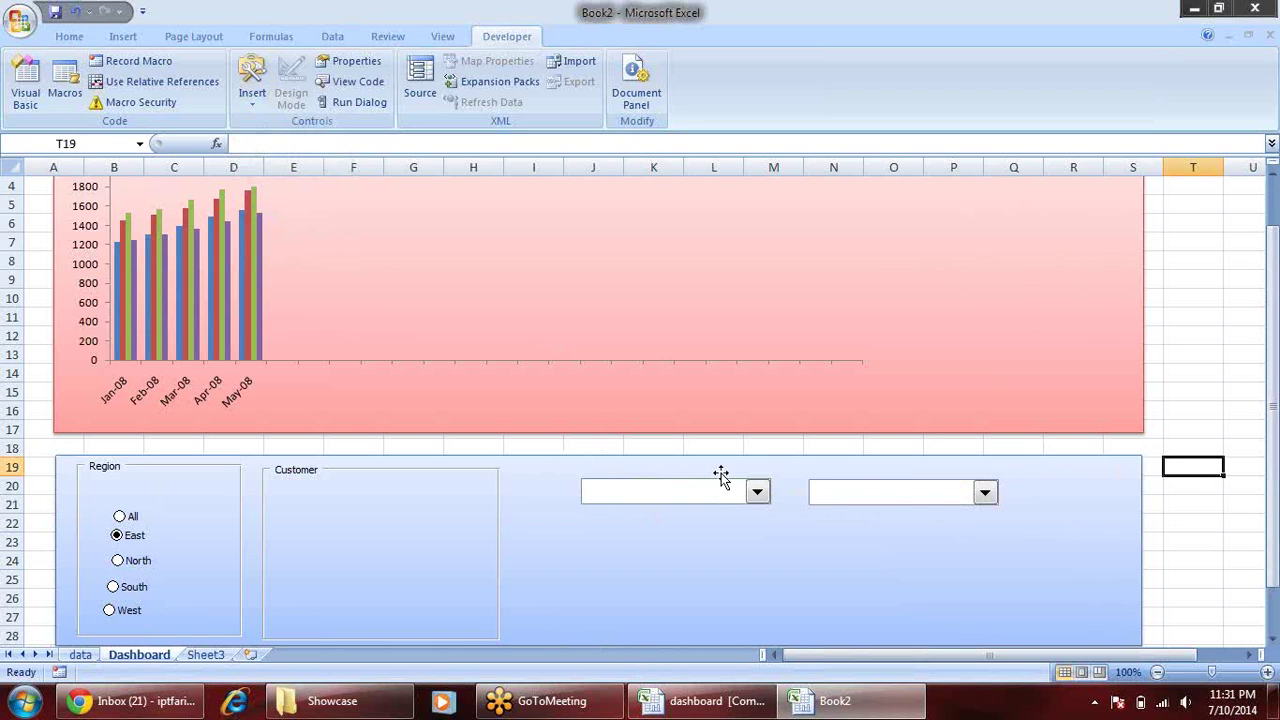
right_click(721, 489)
- Set the first drop-down's input range to the months in data!$C$163:$C$186
left_click(792, 628)
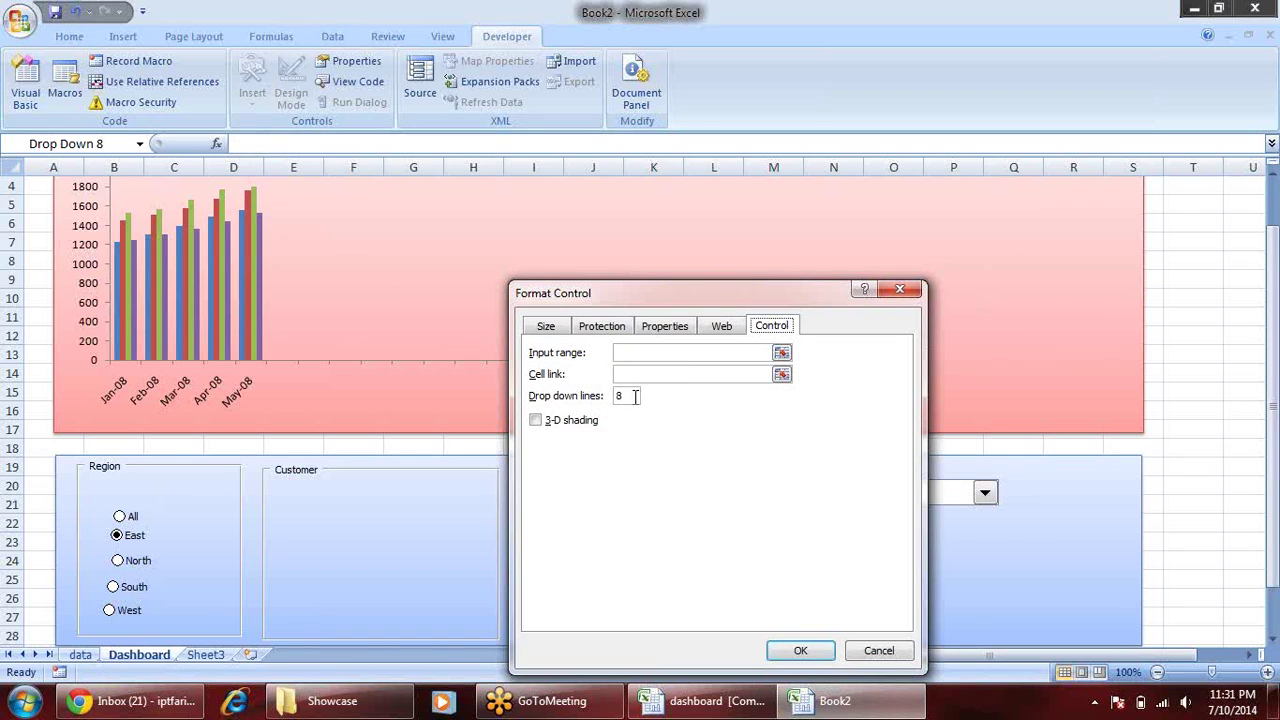
left_click(781, 354)
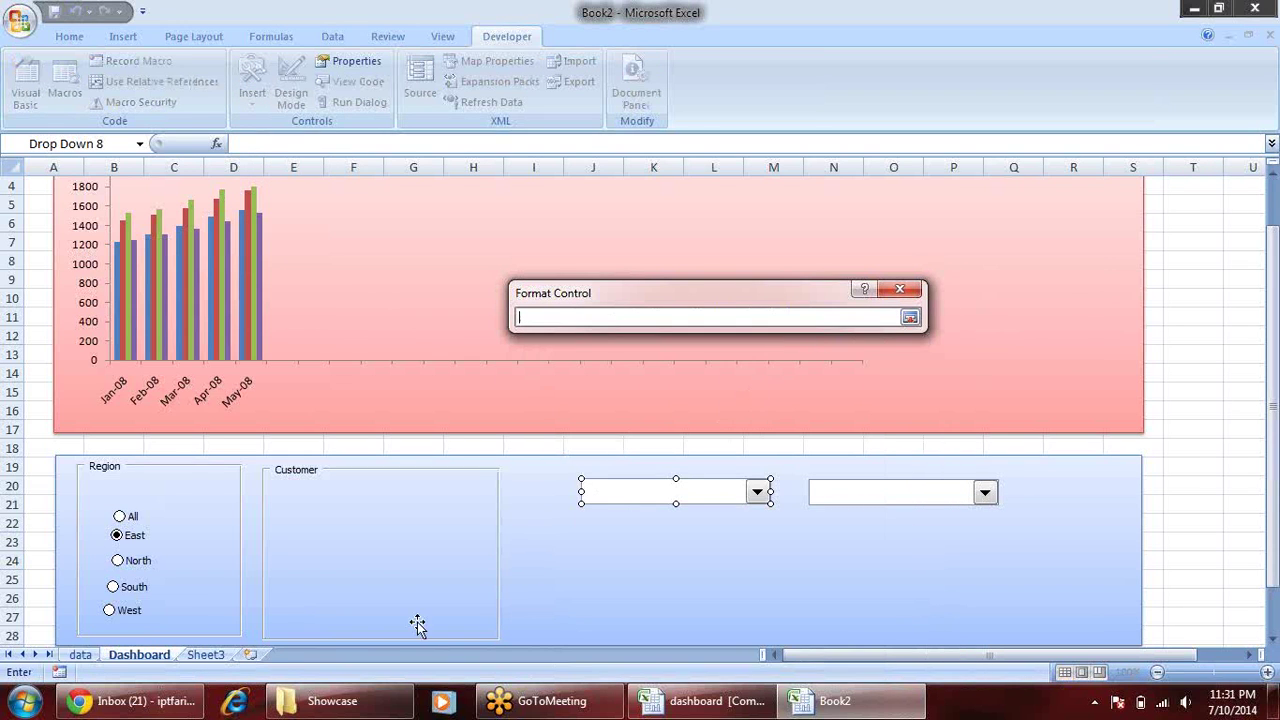
left_click(200, 655)
left_click(80, 655)
left_click(201, 487)
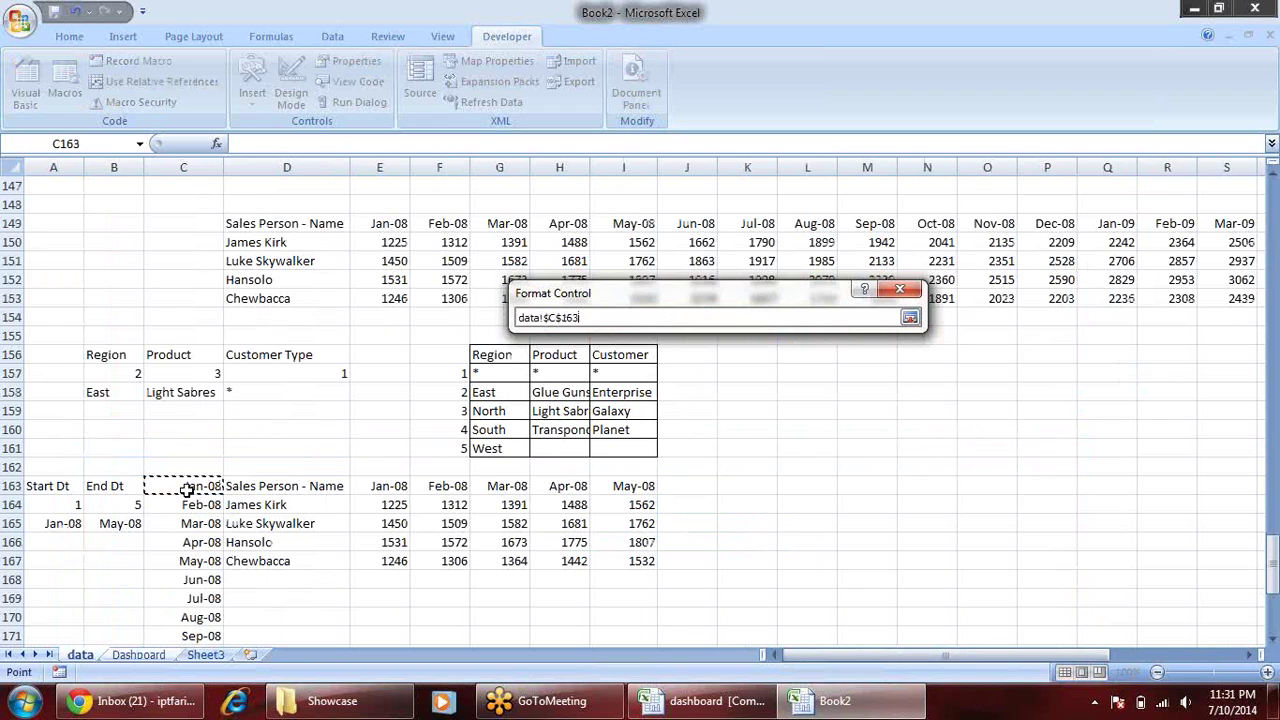
left_click_drag(190, 490, 188, 557)
left_click(210, 487)
mouse_move(210, 487)
left_mouse_down()
mouse_move(182, 673)
mouse_move(191, 598)
left_mouse_up()
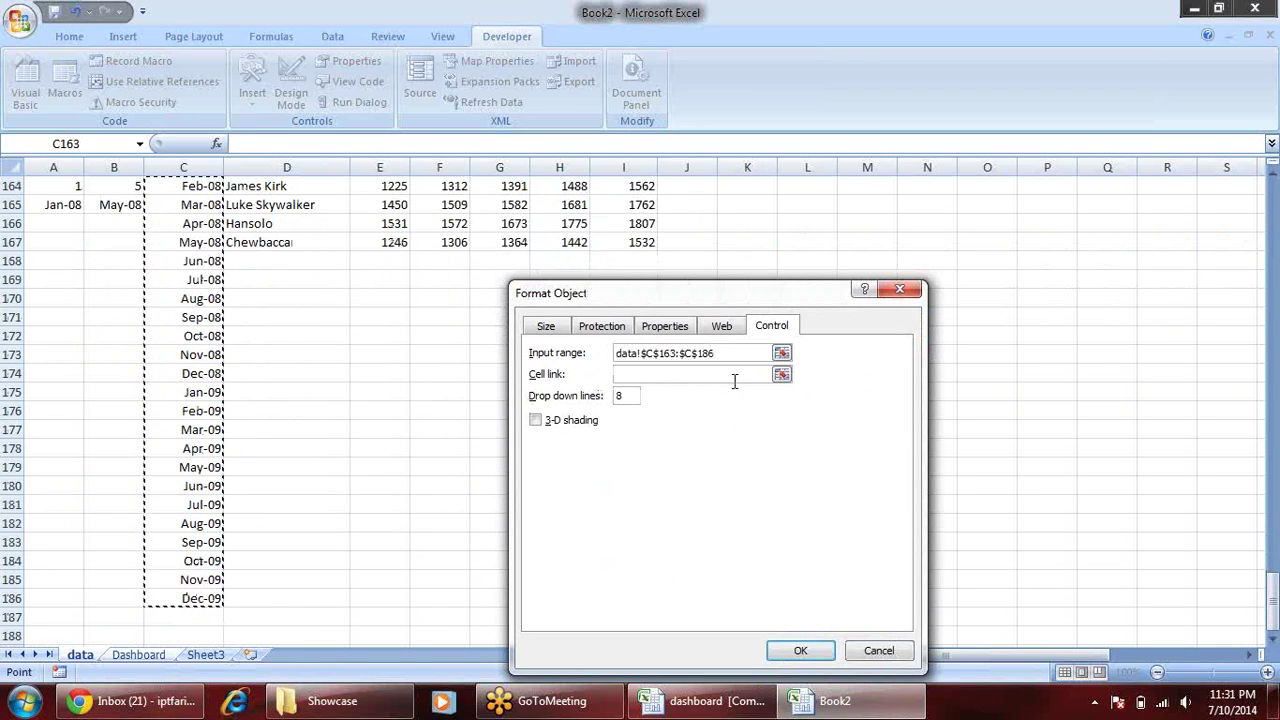
- Link the first drop-down to start-date cell data!$A$164 and apply the settings
left_click(781, 375)
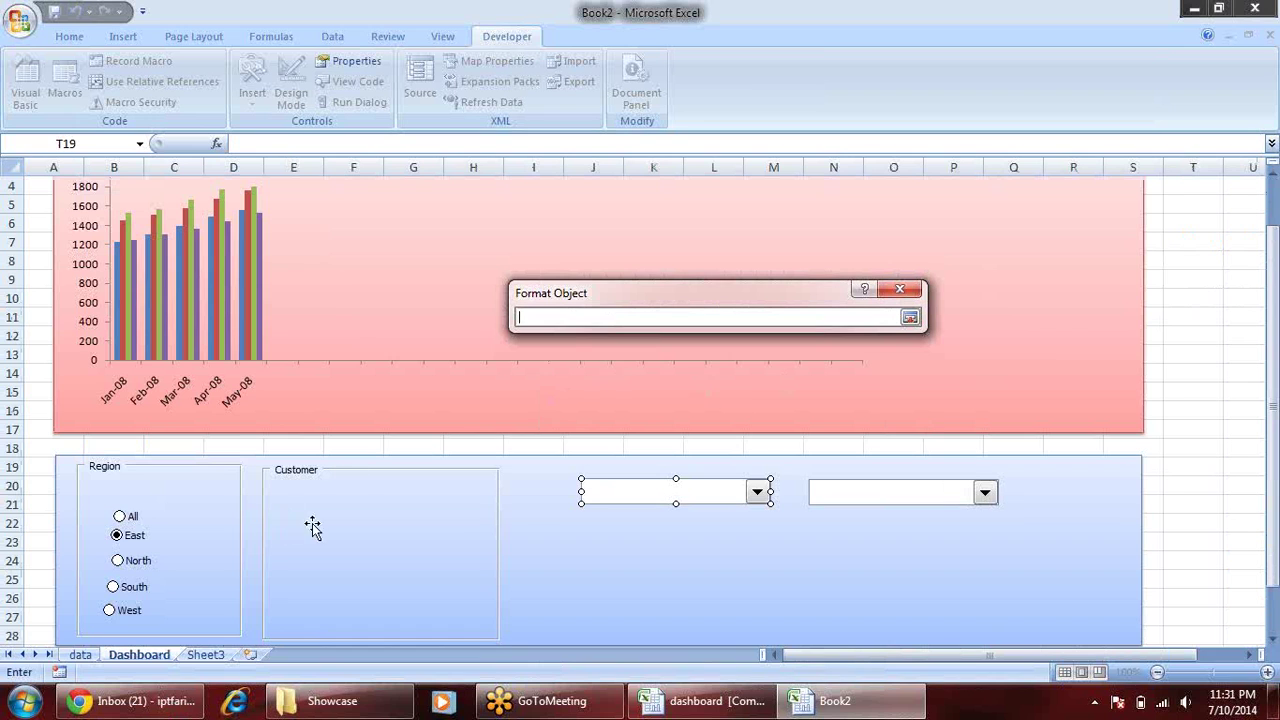
left_click(80, 654)
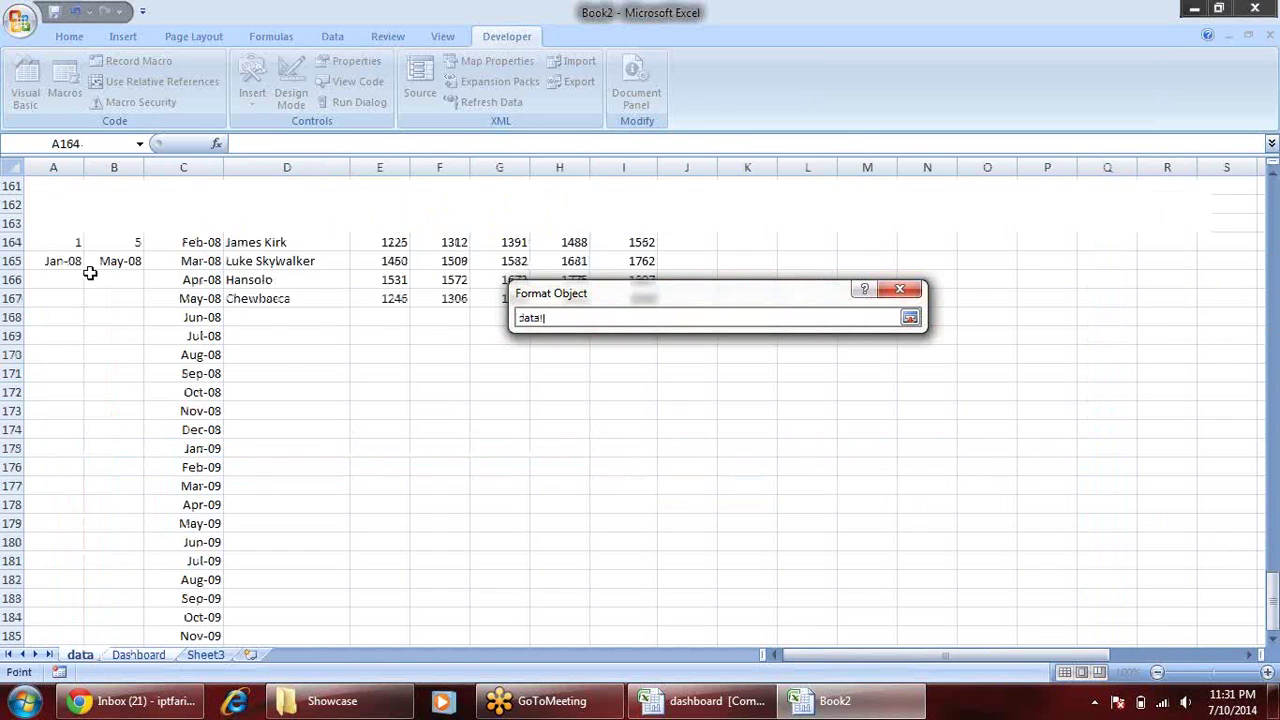
scroll(90, 273, "up", 1)
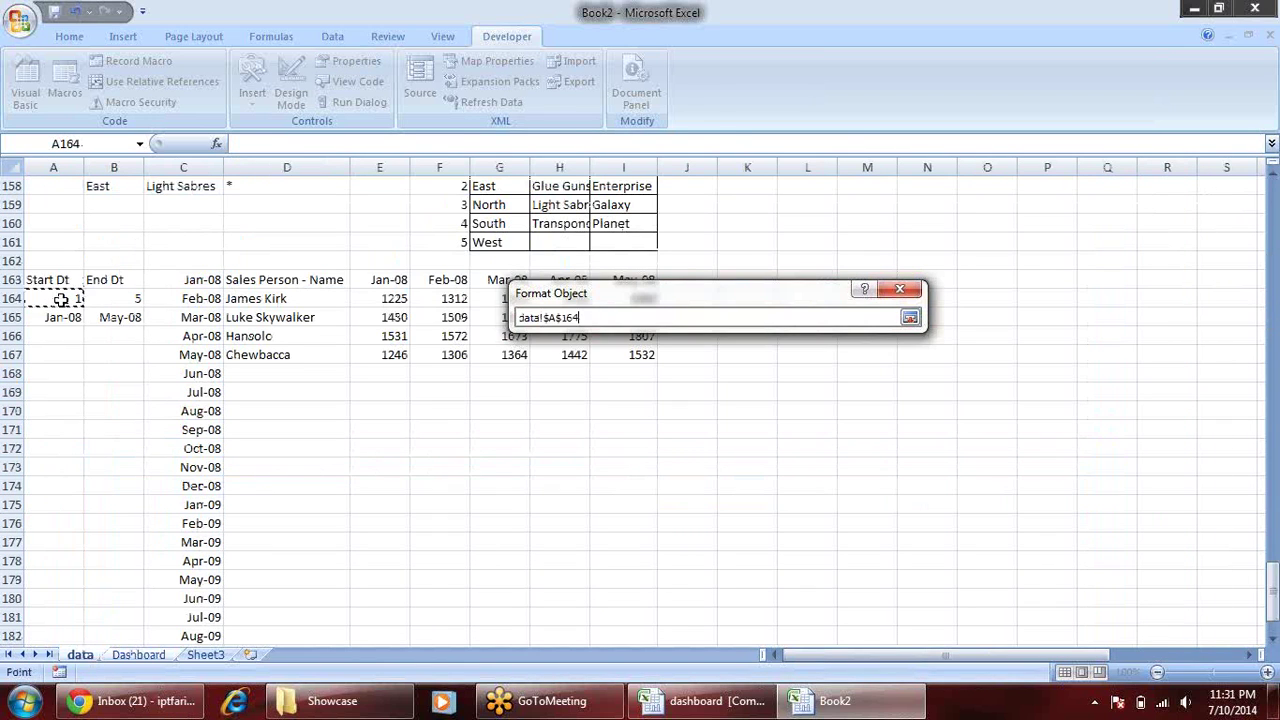
key("Return")
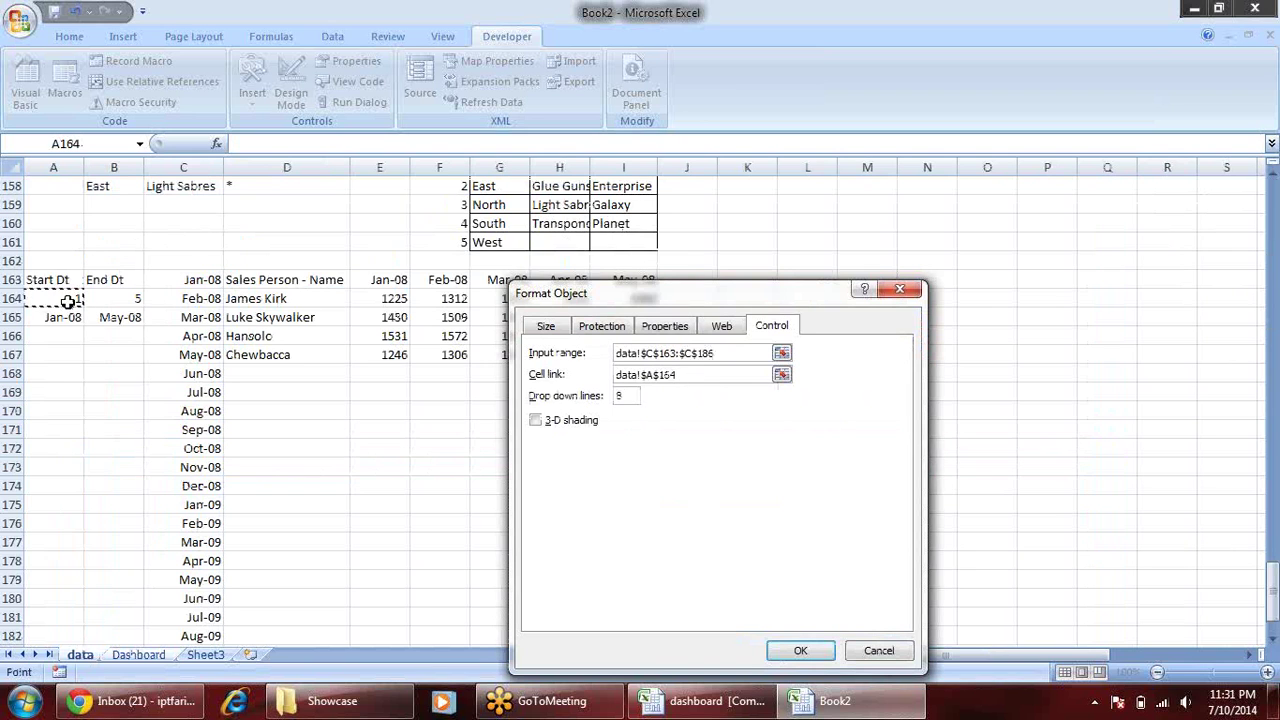
left_click(800, 651)
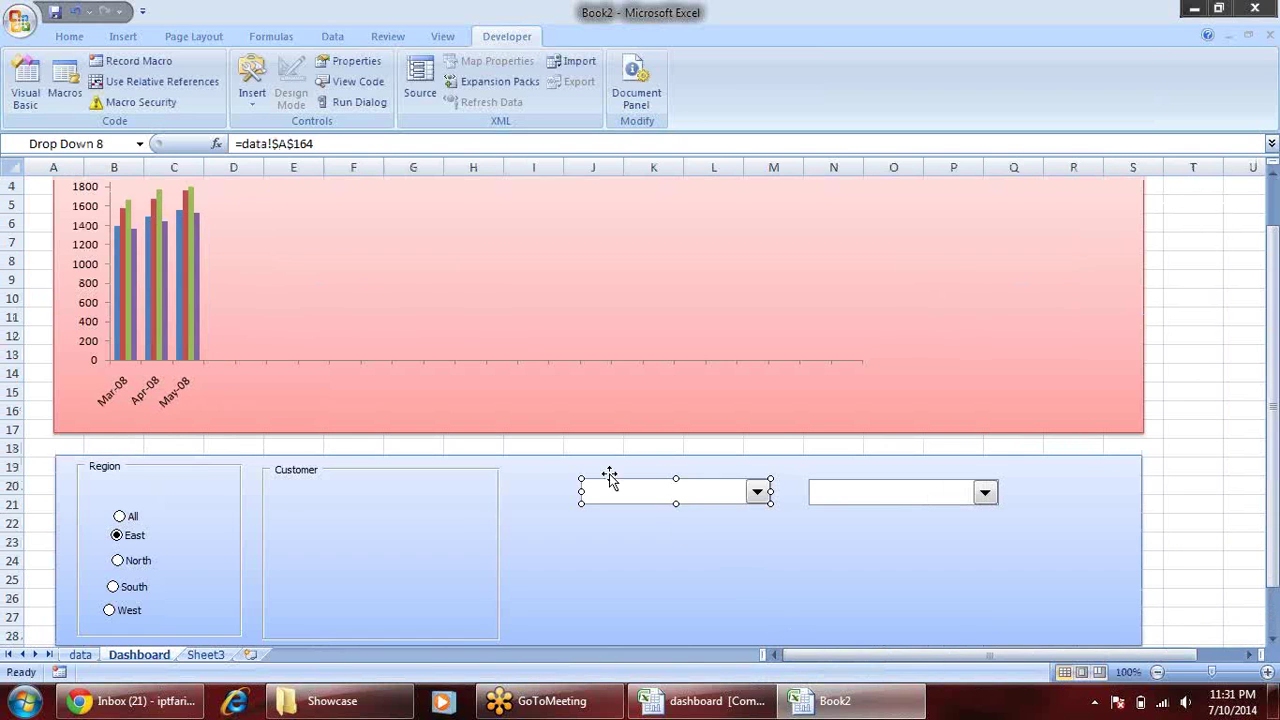
- Try the start-month drop-down, picking Feb-08 and then leaving it at Apr-08
left_click(1236, 466)
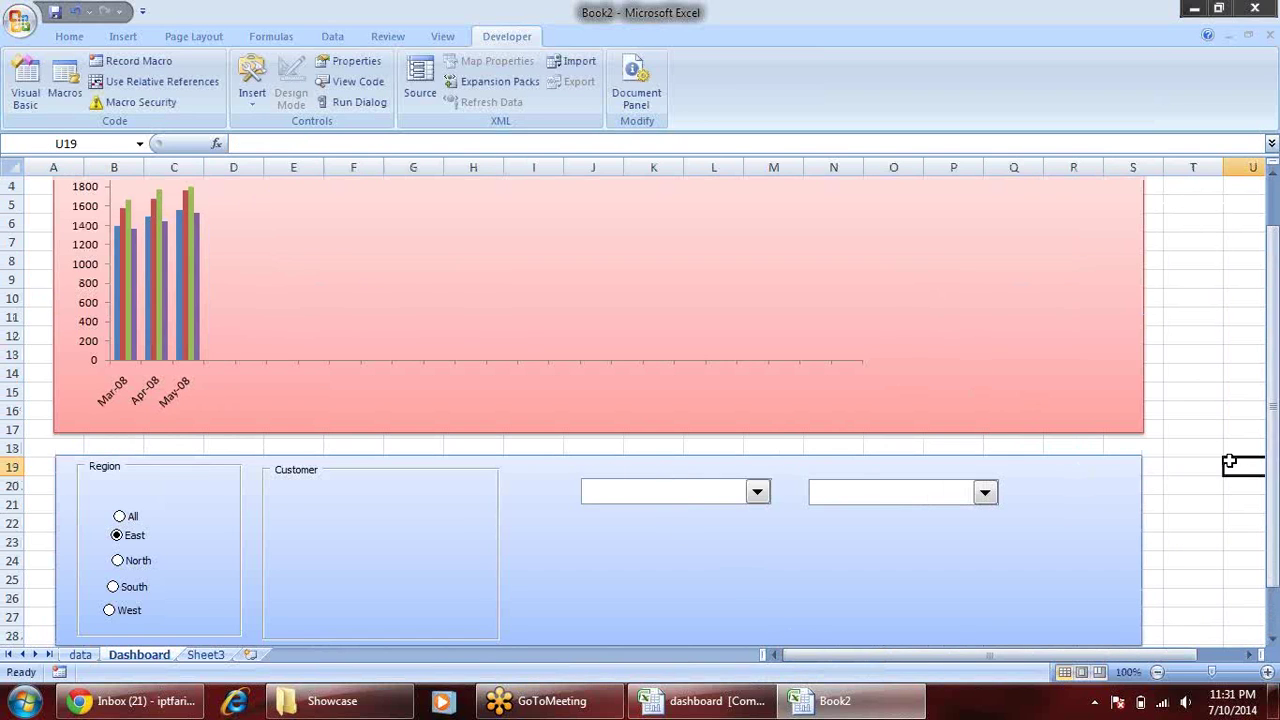
left_click(760, 492)
left_click(708, 523)
left_click(760, 497)
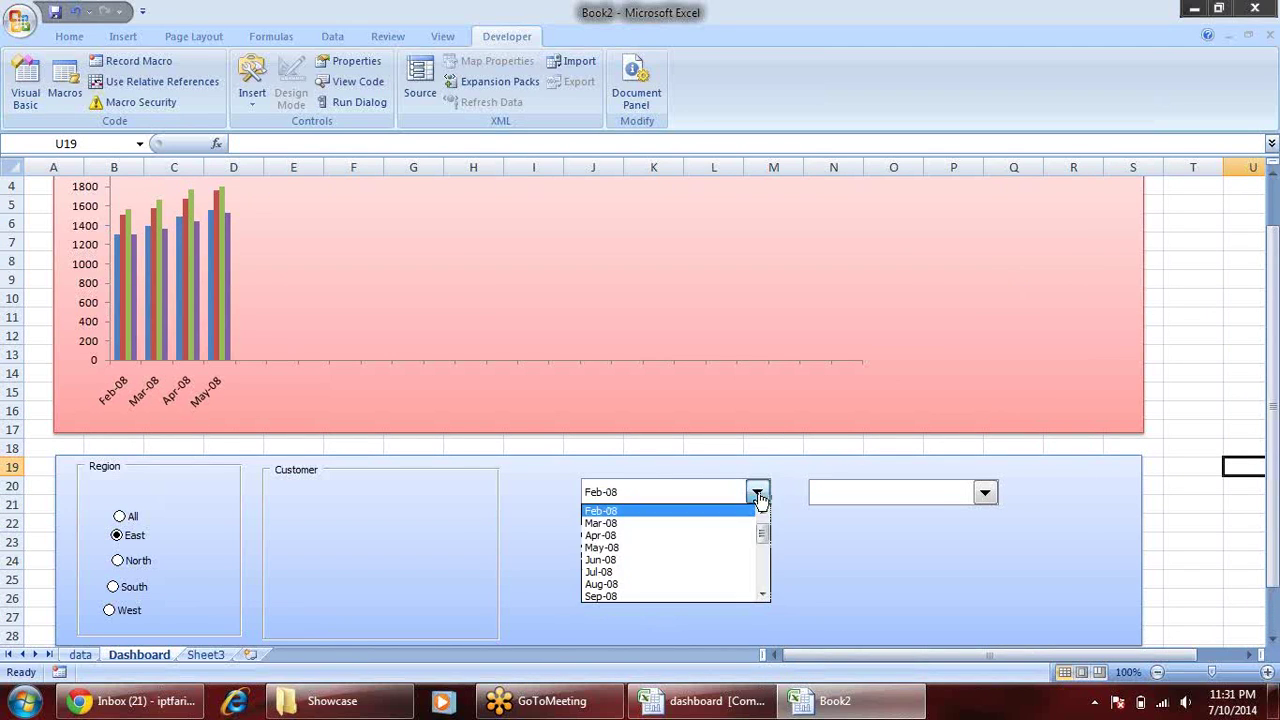
left_click(700, 536)
left_click(758, 494)
left_click(706, 513)
- Give the end-month drop-down input range data!$C$163:$C$186 and cell link data!$B$164
right_click(968, 490)
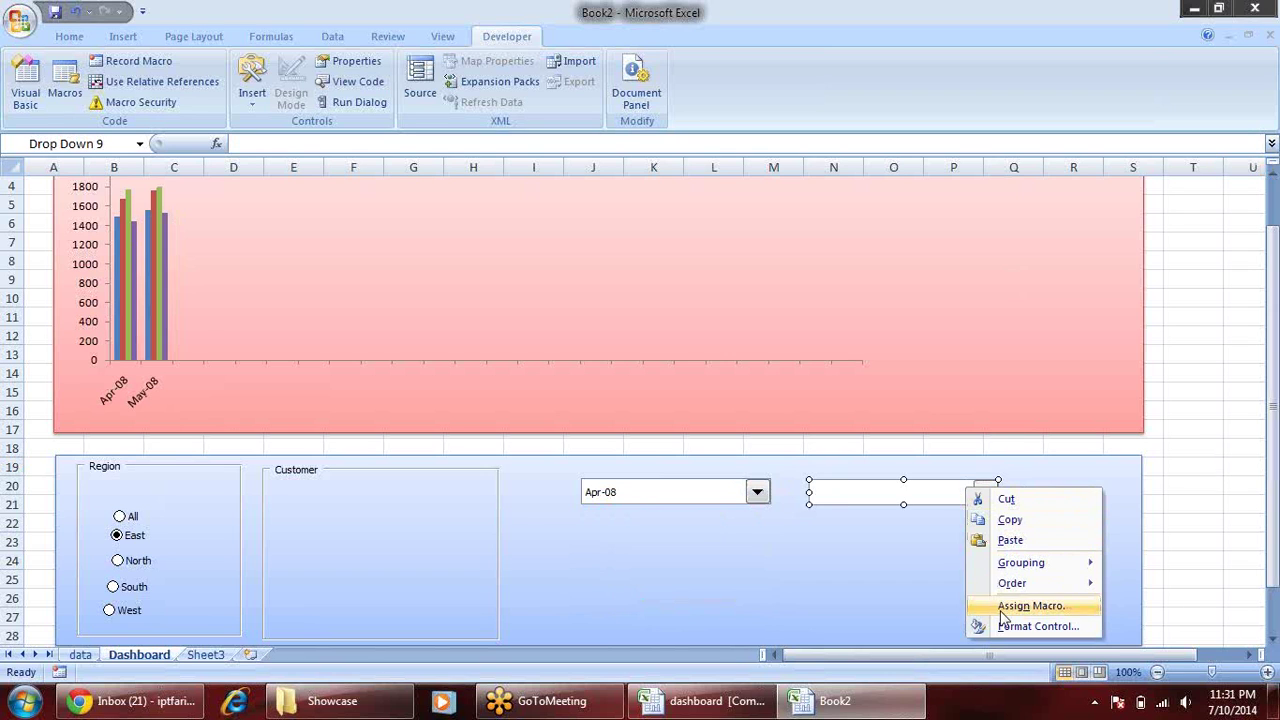
left_click(1010, 626)
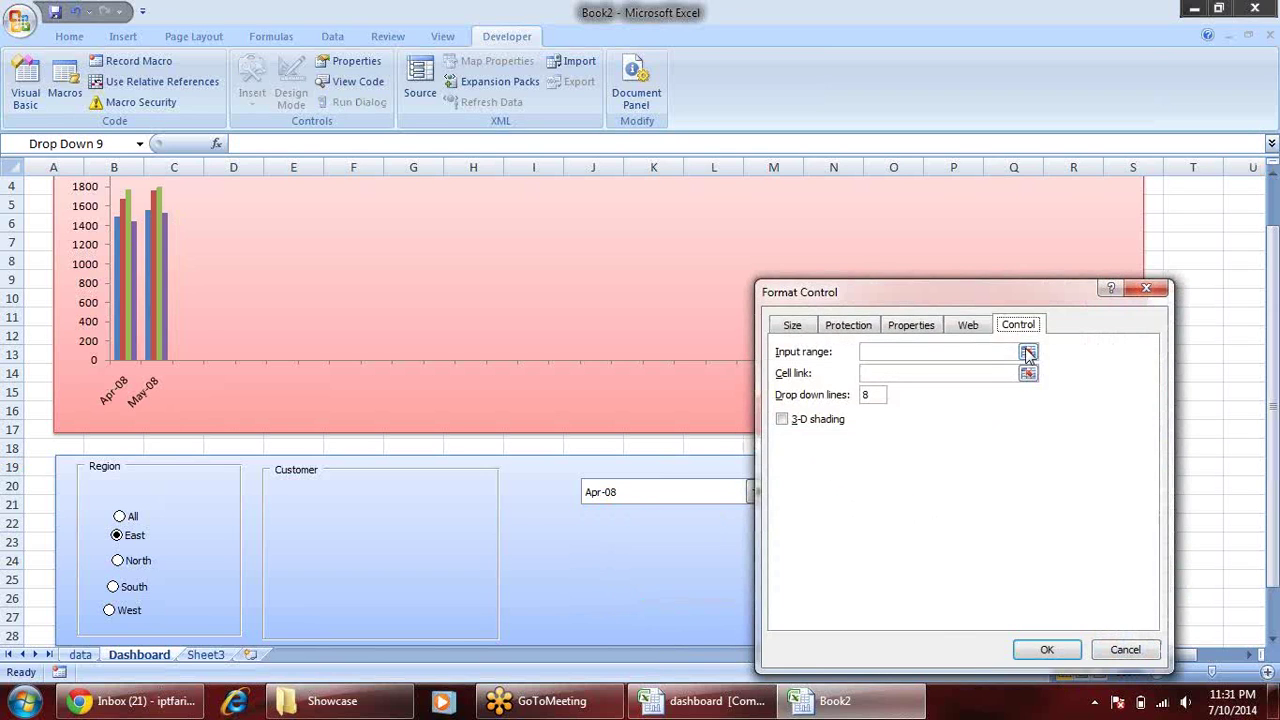
left_click(1028, 354)
left_click(80, 654)
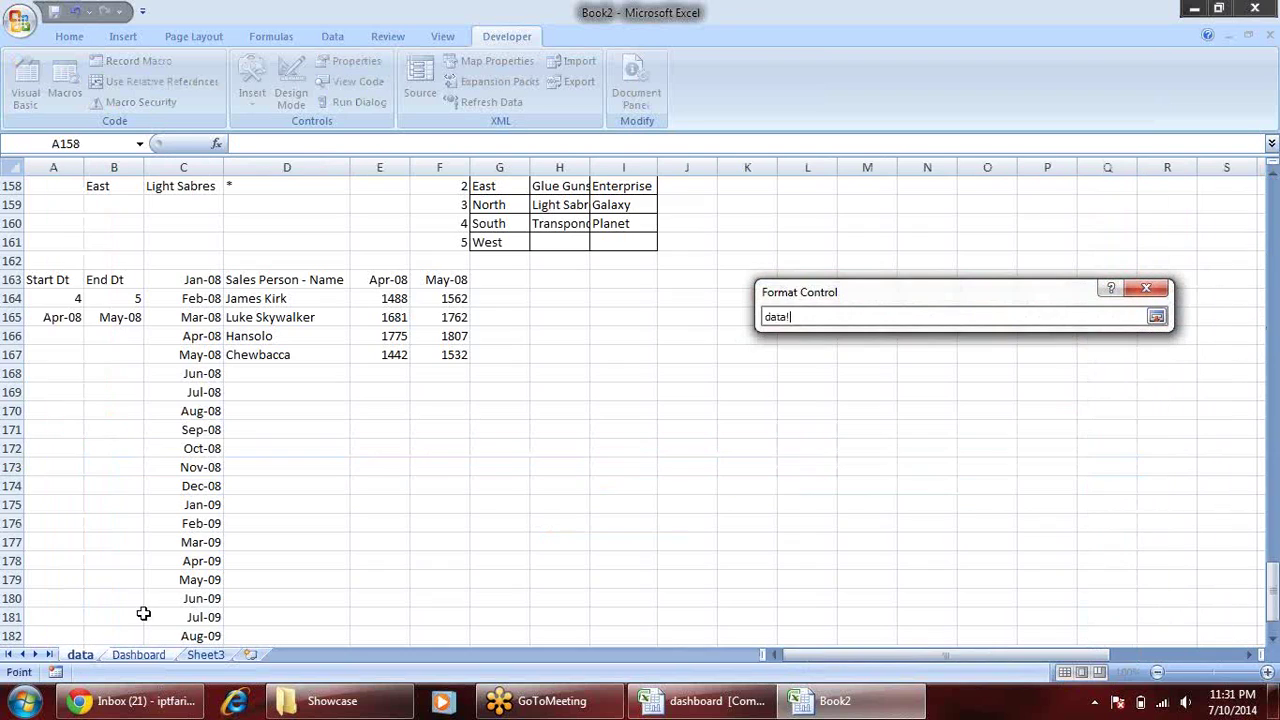
mouse_move(198, 281)
left_mouse_down()
mouse_move(195, 636)
mouse_move(199, 617)
left_mouse_up()
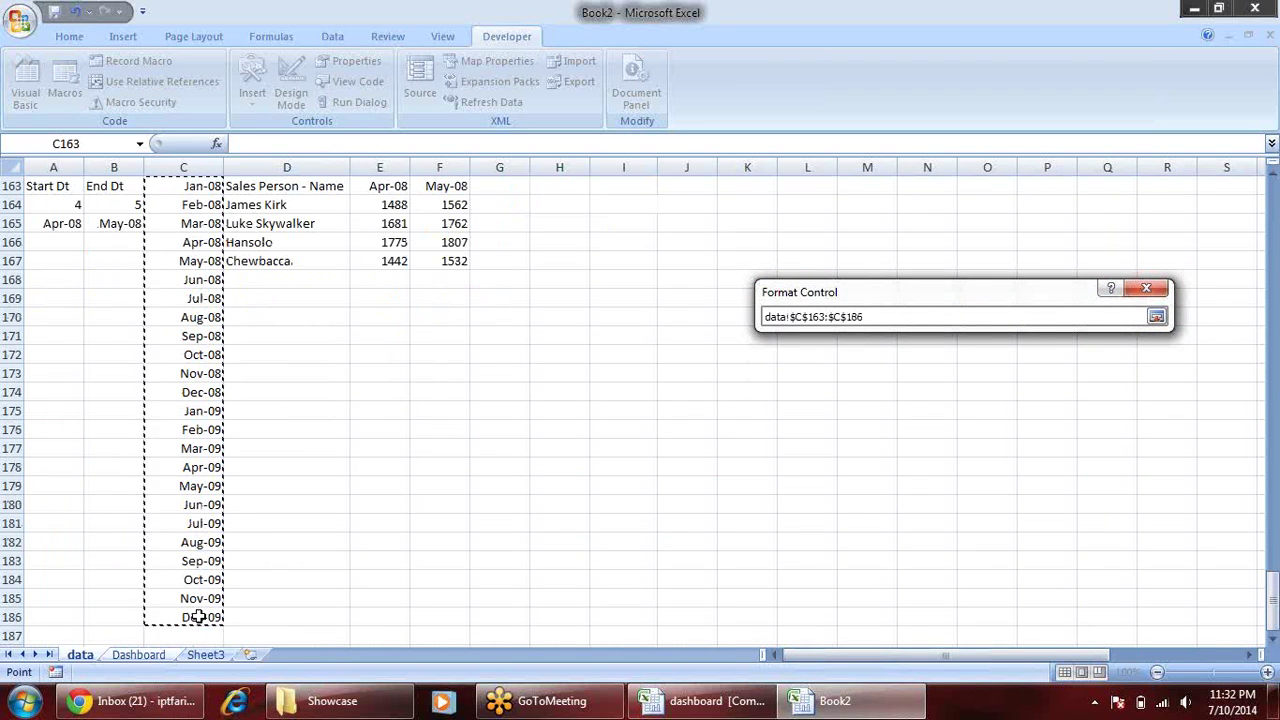
key("Return")
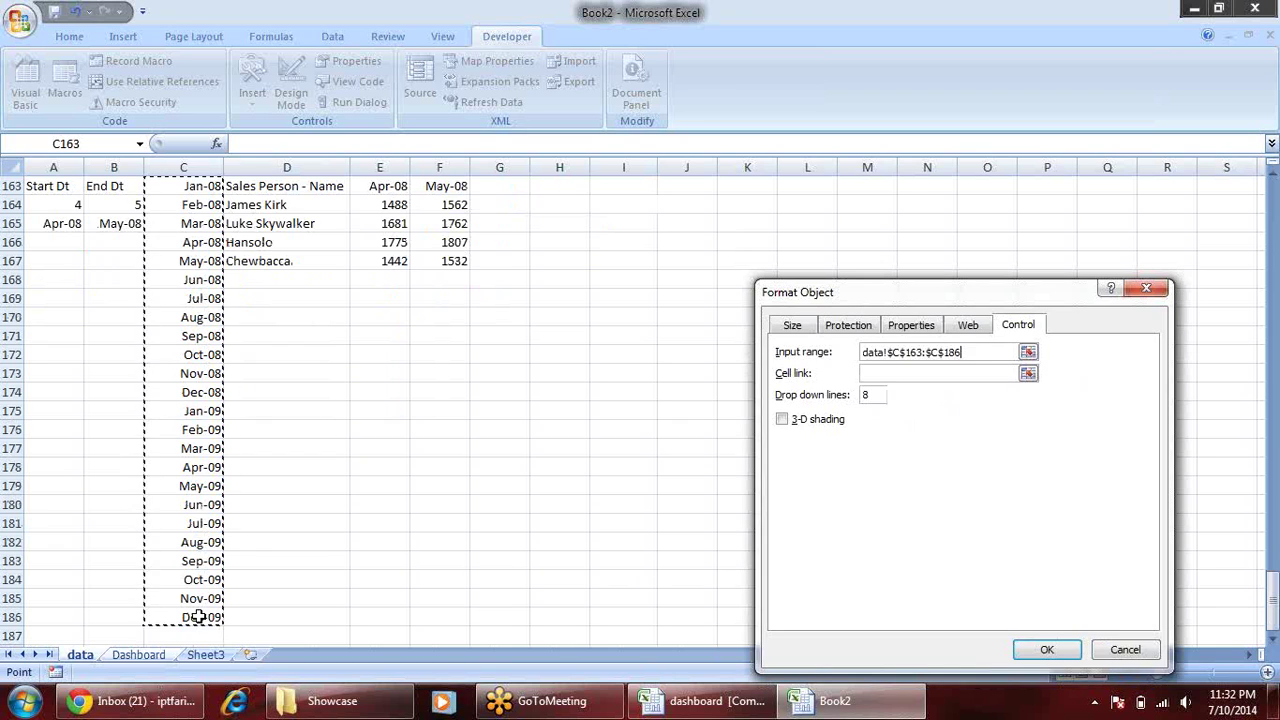
left_click(1028, 374)
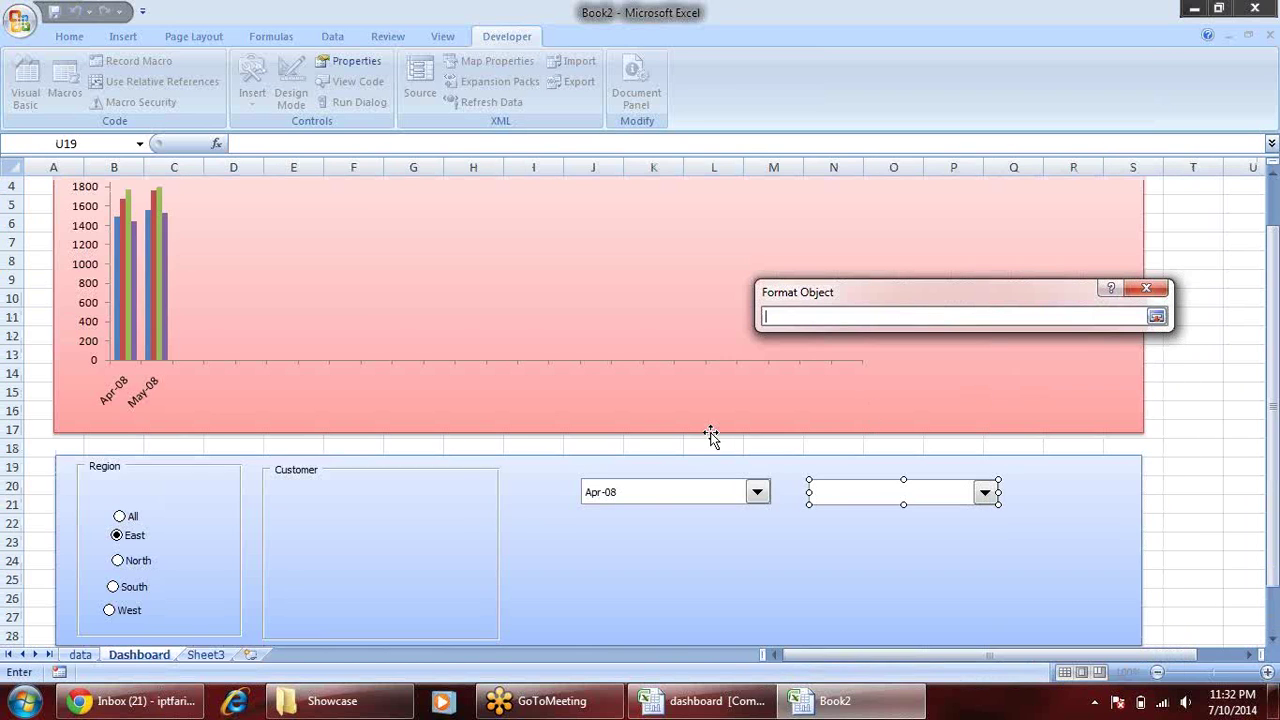
left_click(88, 656)
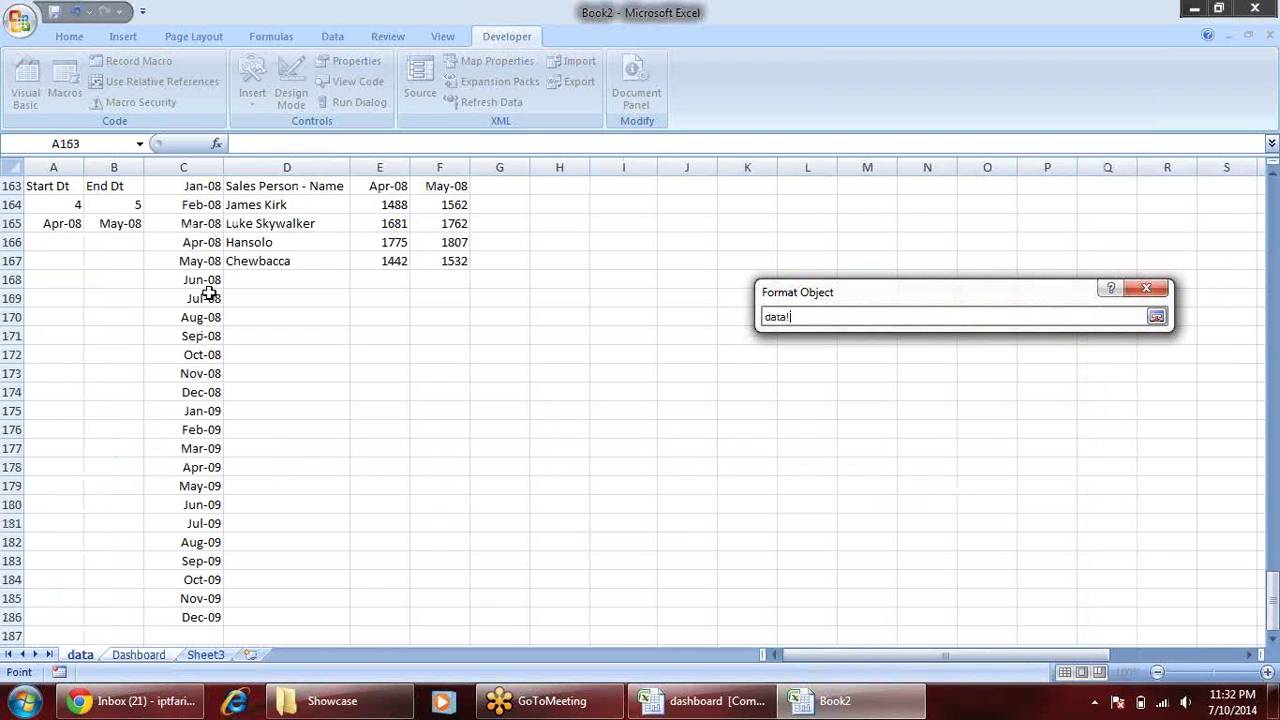
left_click(133, 203)
key("Return")
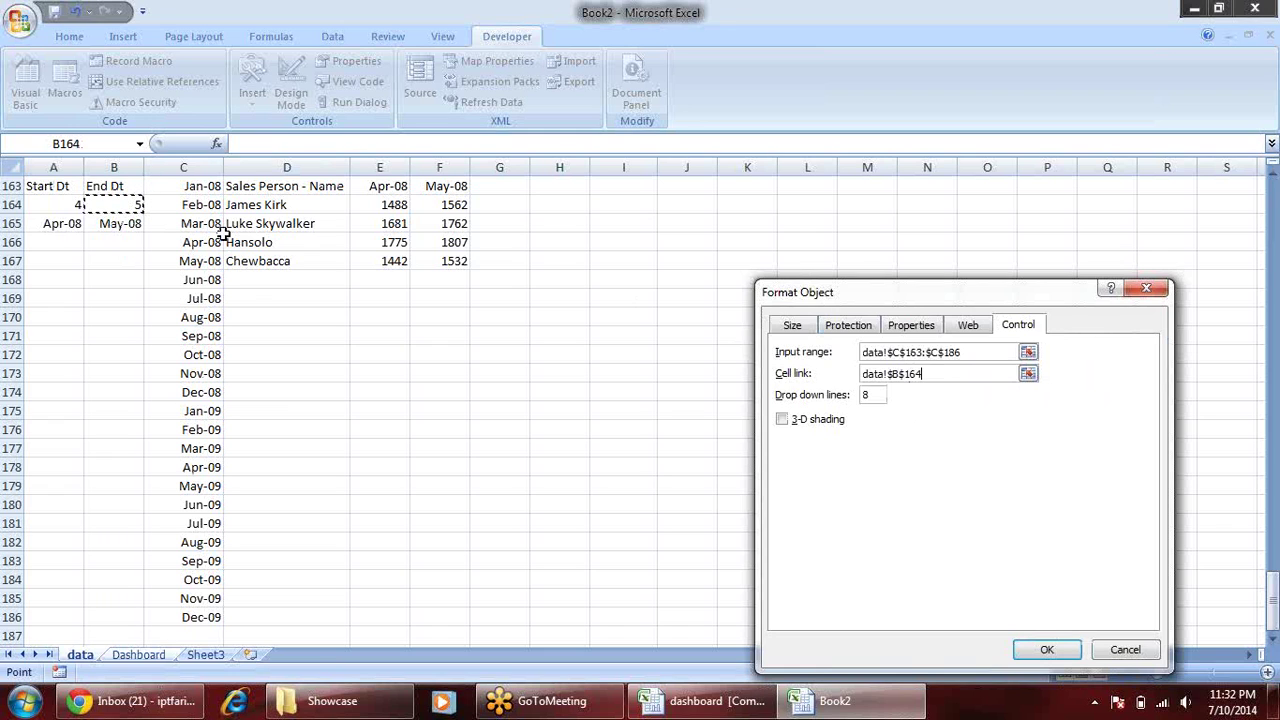
left_click(1035, 651)
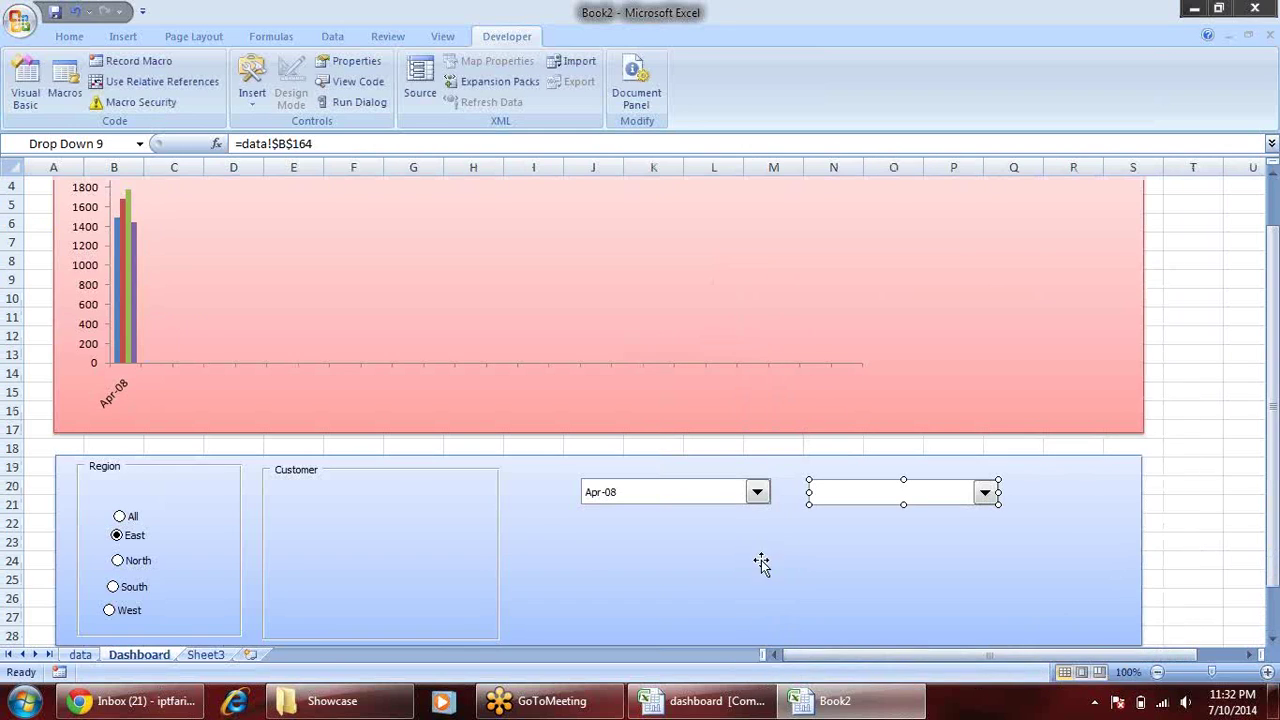
- Test the drop-downs: start month Jan-08, end month tried at Oct-09, Aug-09 and Jun-09
left_click(1224, 489)
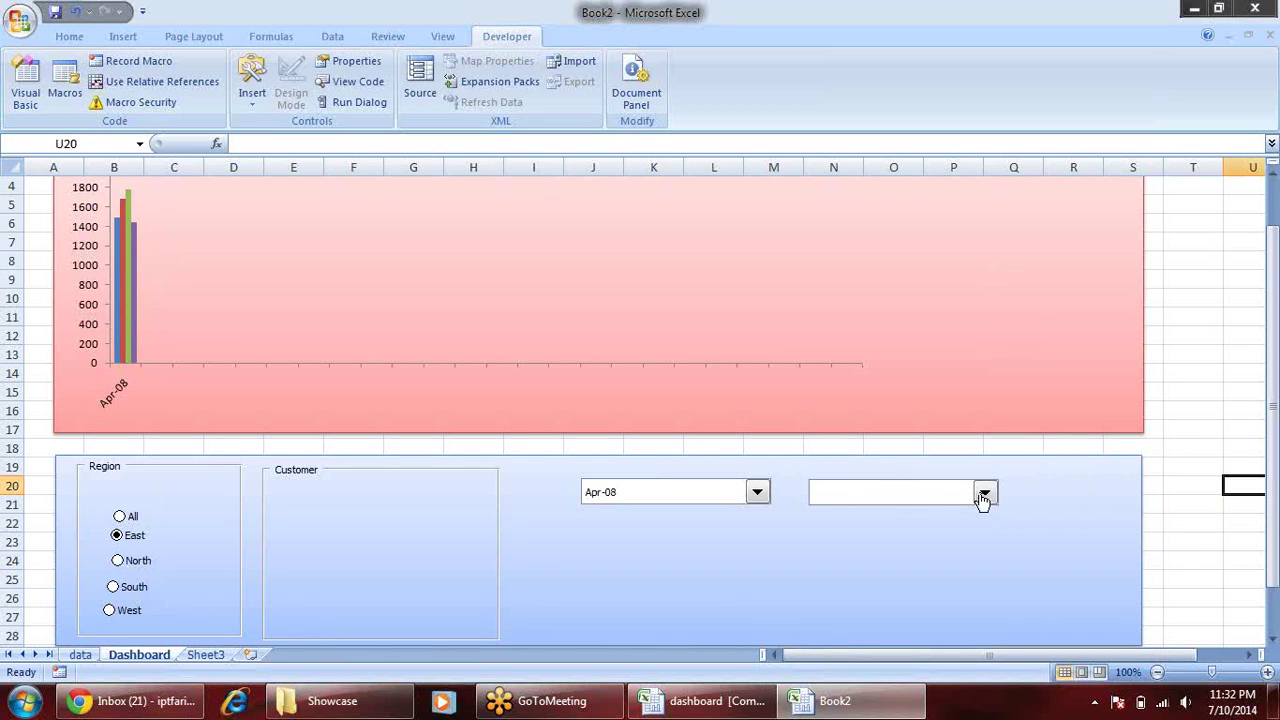
left_click(757, 491)
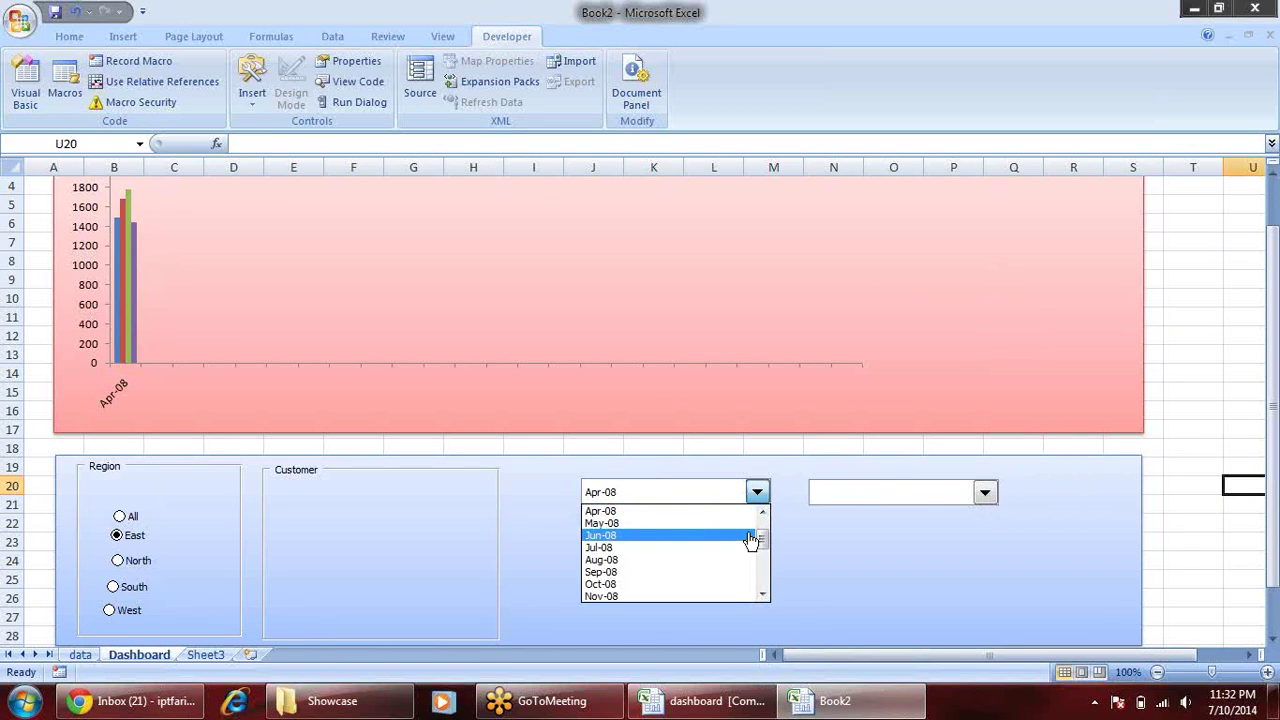
left_click_drag(762, 536, 743, 497)
left_click(703, 513)
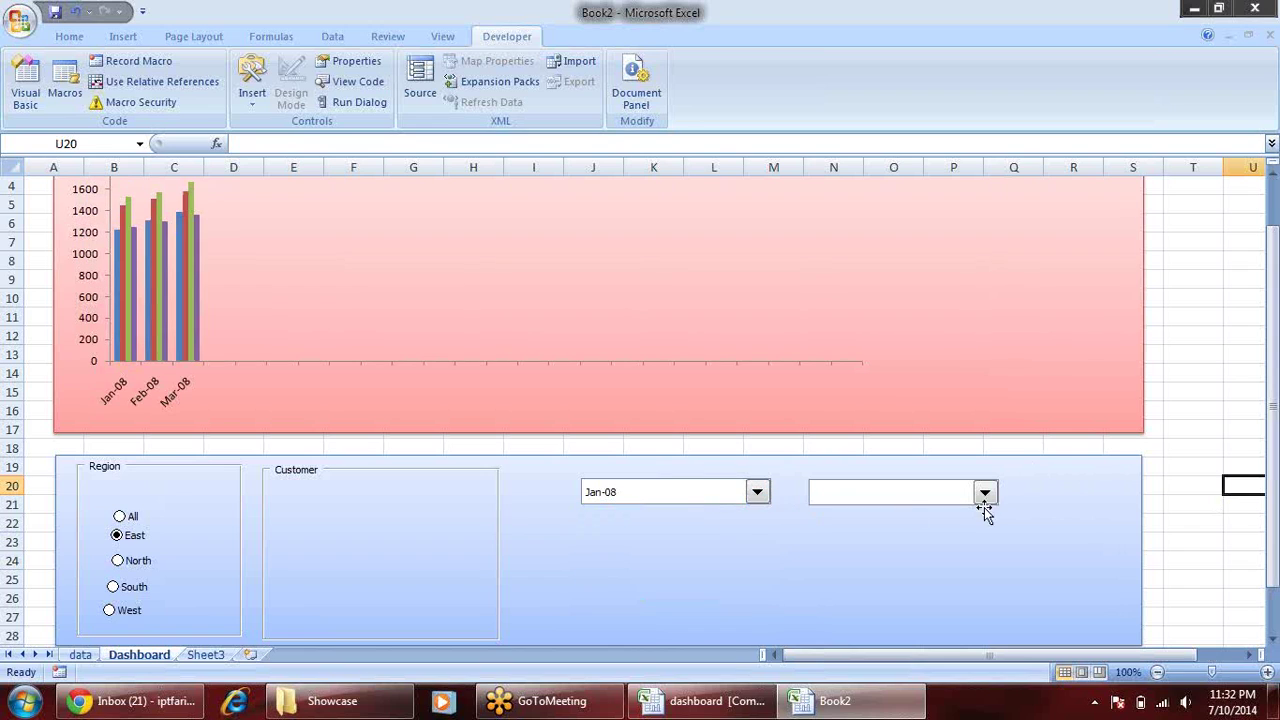
left_click(985, 494)
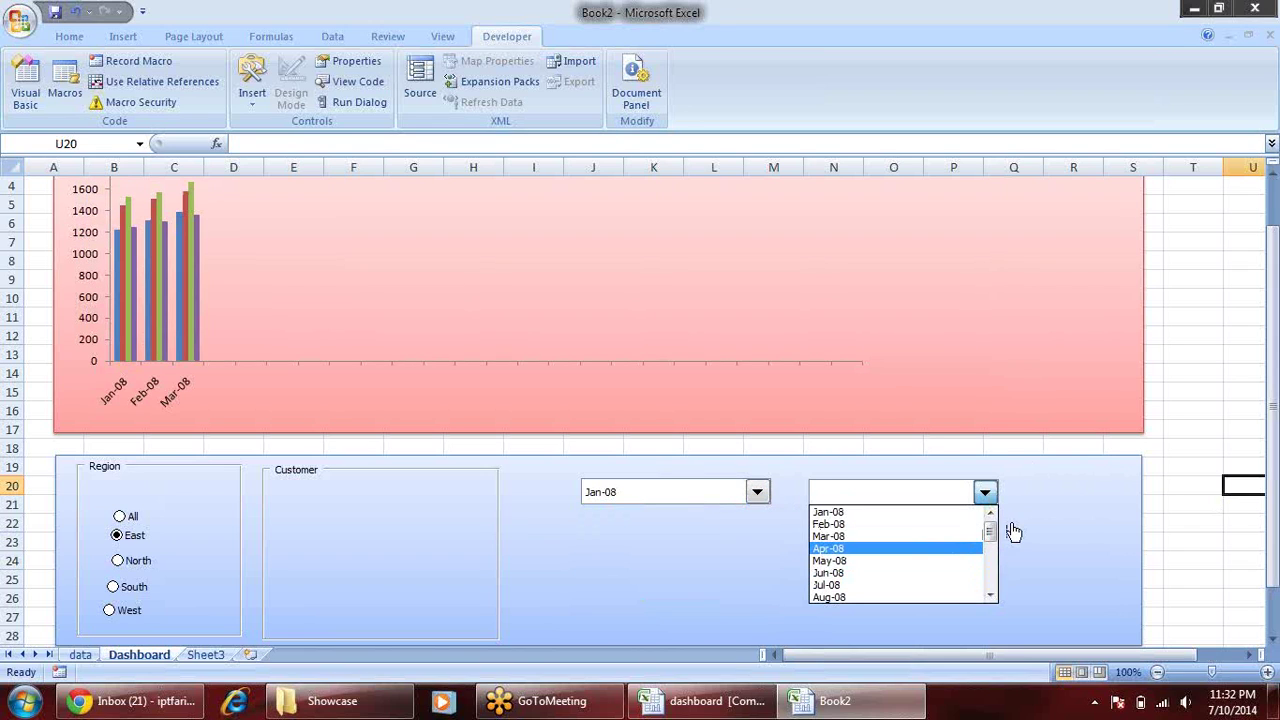
left_click_drag(990, 532, 990, 585)
left_click(897, 573)
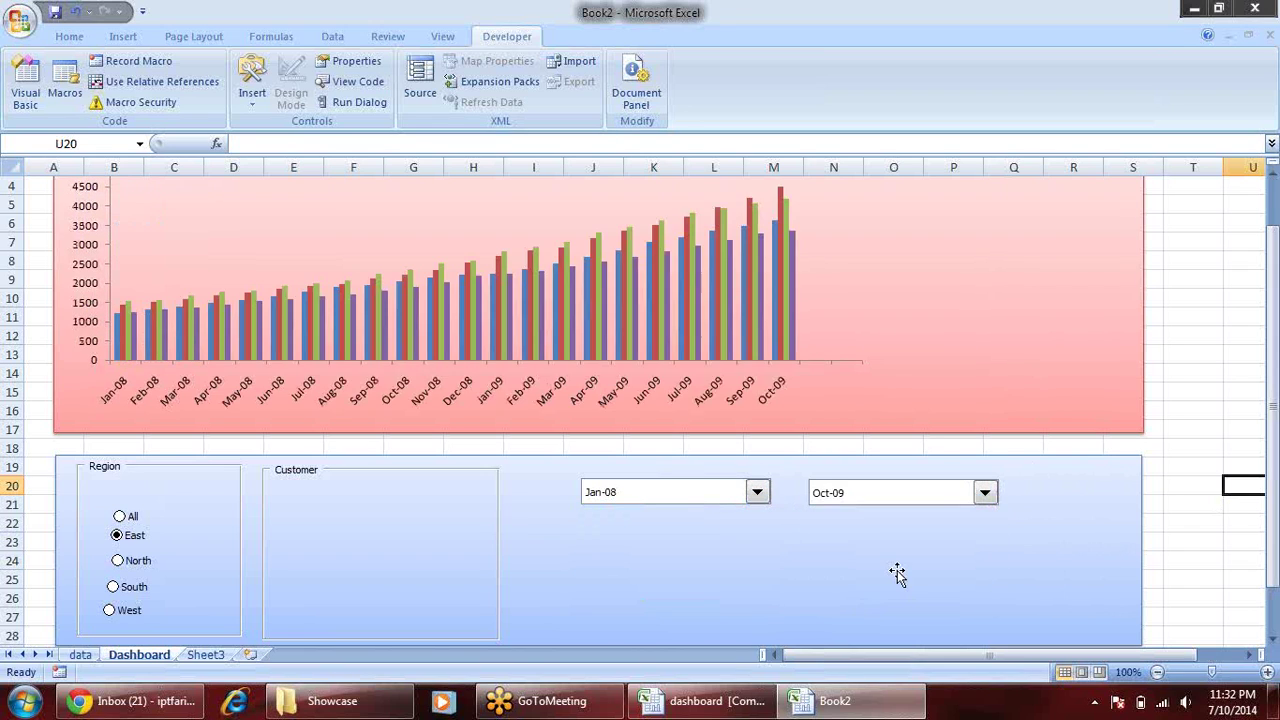
left_click(985, 494)
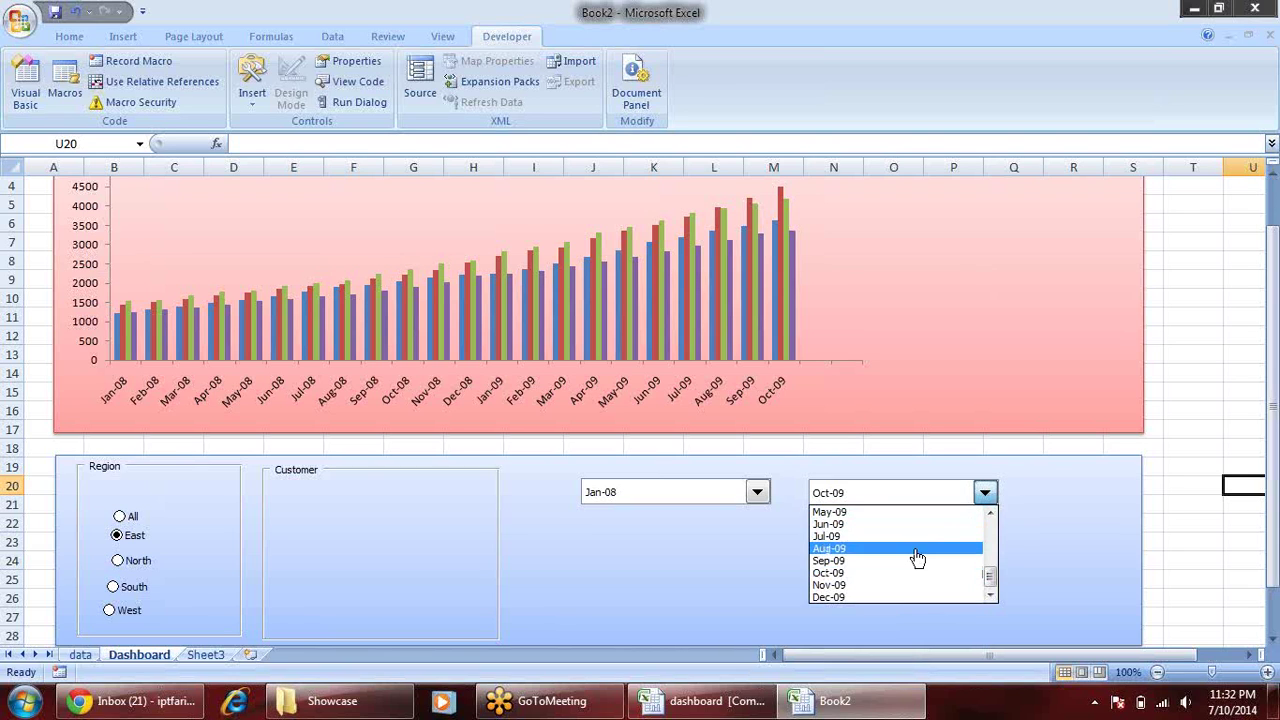
left_click(917, 553)
left_click(985, 494)
left_click(922, 520)
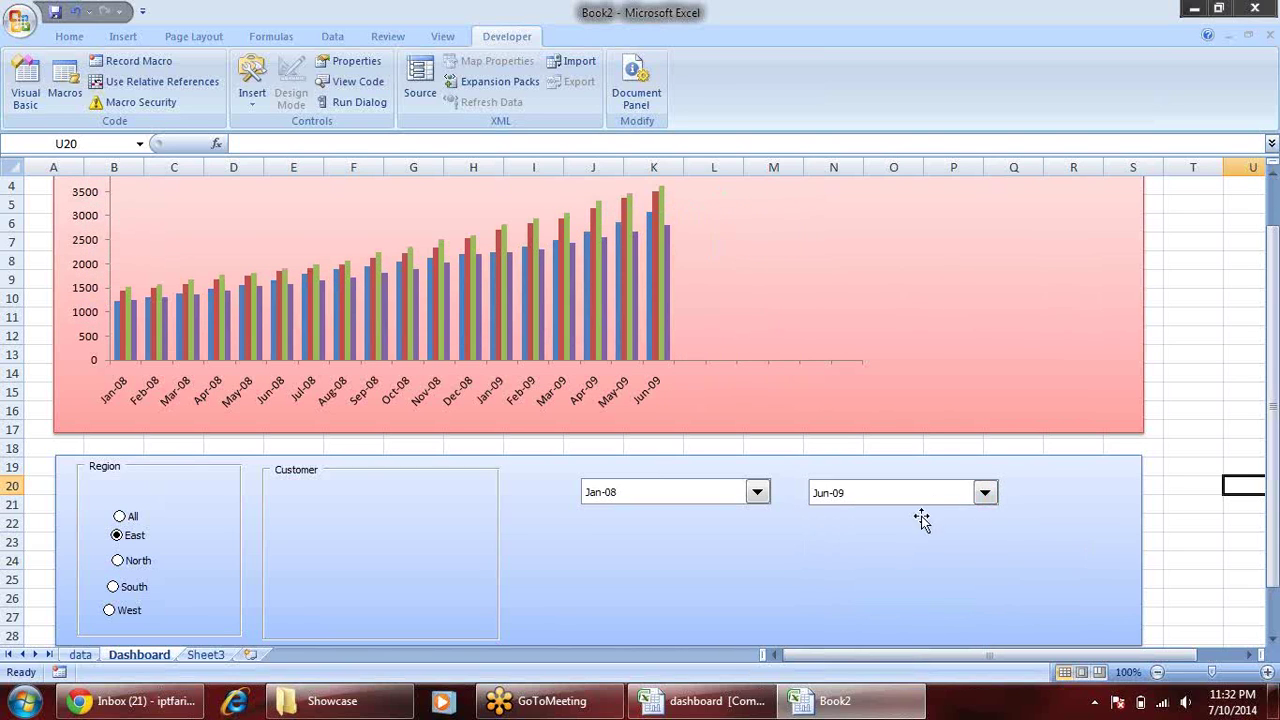
- After trying May-08, settle the chart range on Jan-08 through Dec-09
left_click(757, 492)
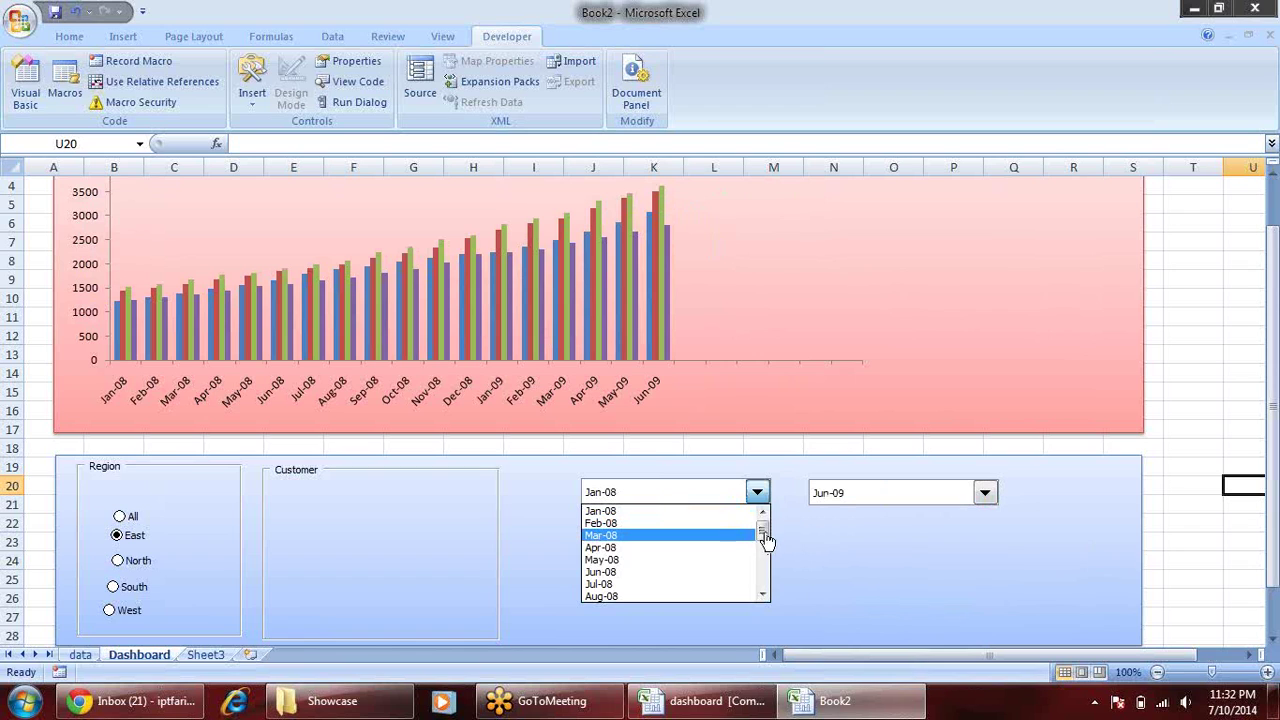
left_click(714, 560)
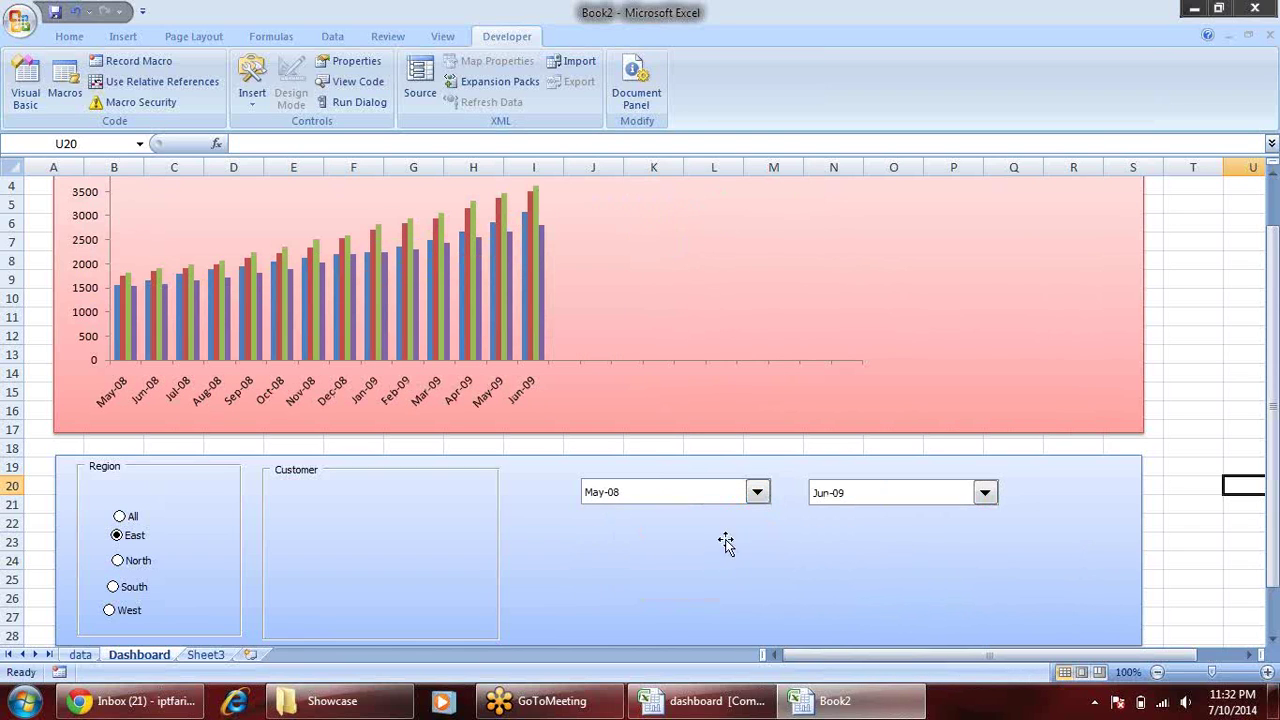
left_click(757, 492)
left_click_drag(763, 557, 771, 510)
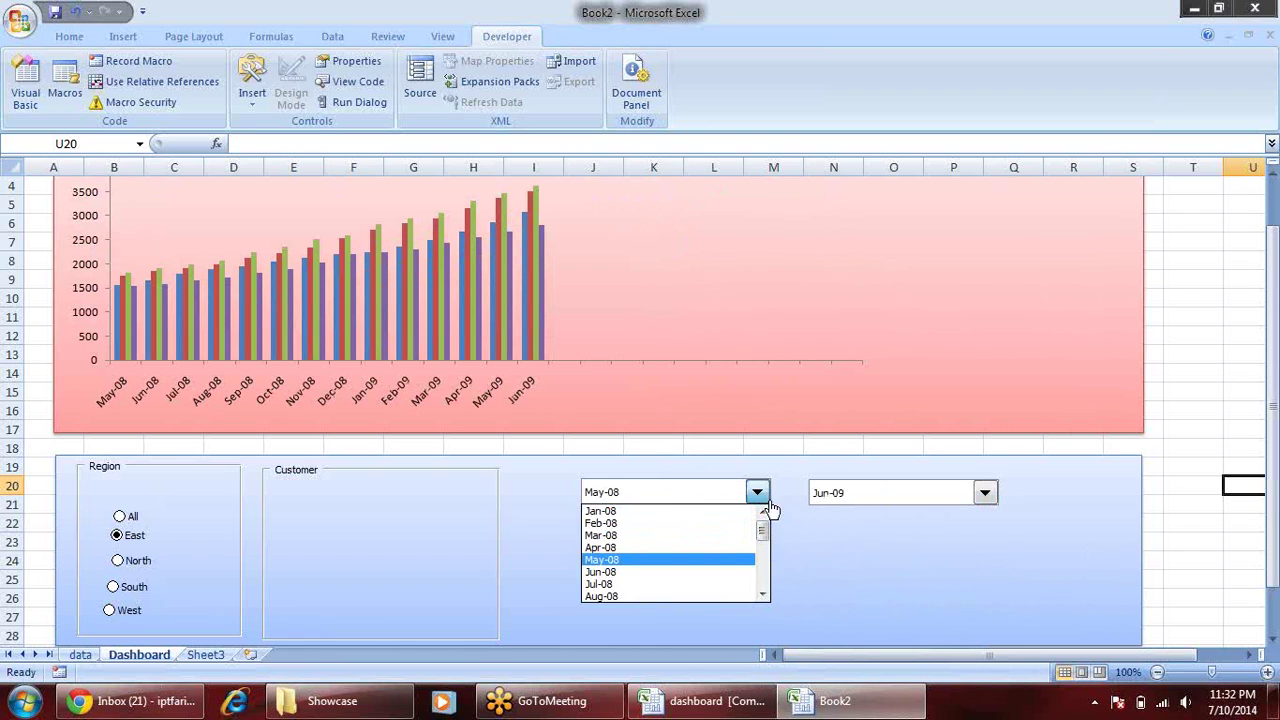
left_click(737, 511)
left_click(990, 497)
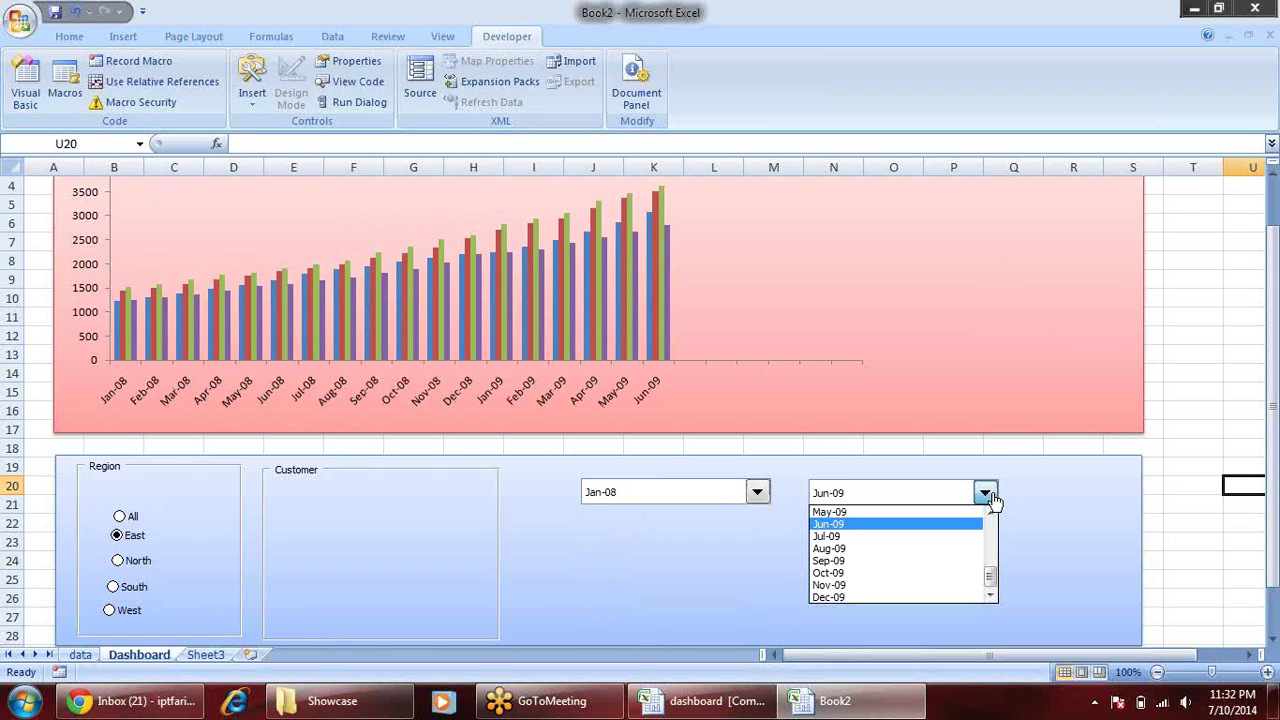
scroll(990, 566, "up", 3)
scroll(988, 568, "down", 3)
left_click(932, 594)
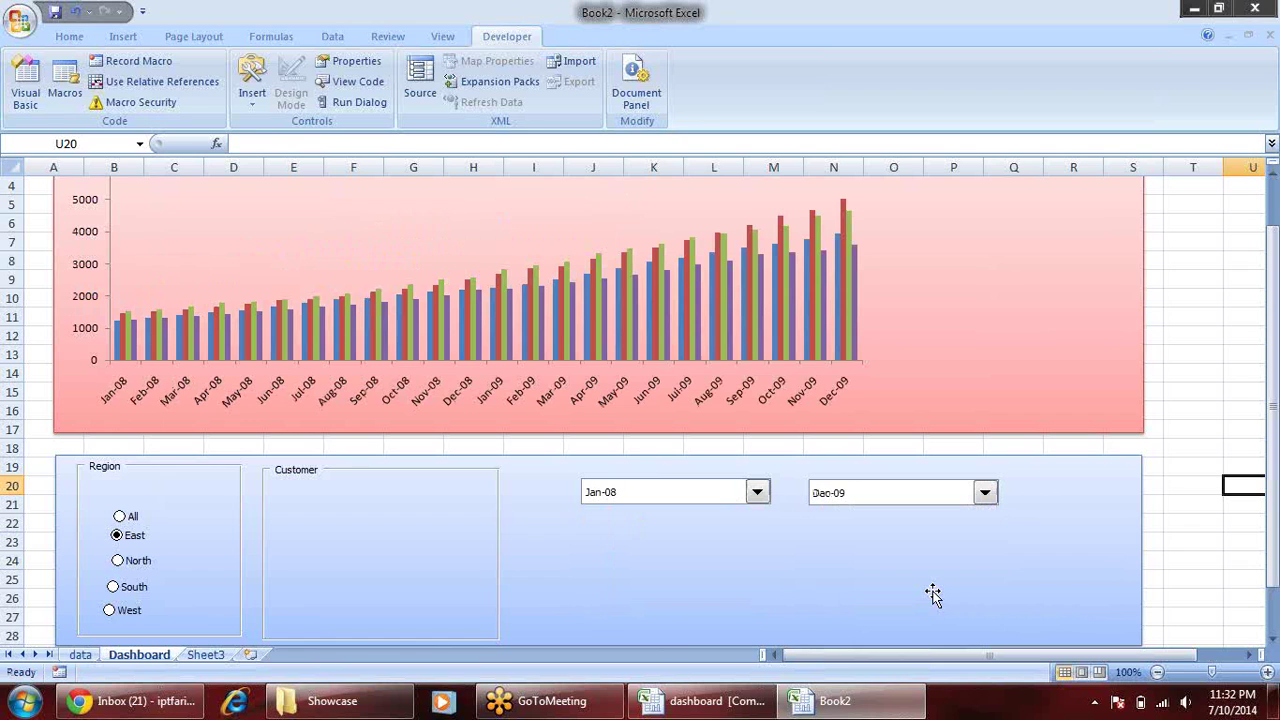
scroll(1180, 494, "up", 1)
scroll(1190, 491, "down", 1)
scroll(1191, 491, "up", 1)
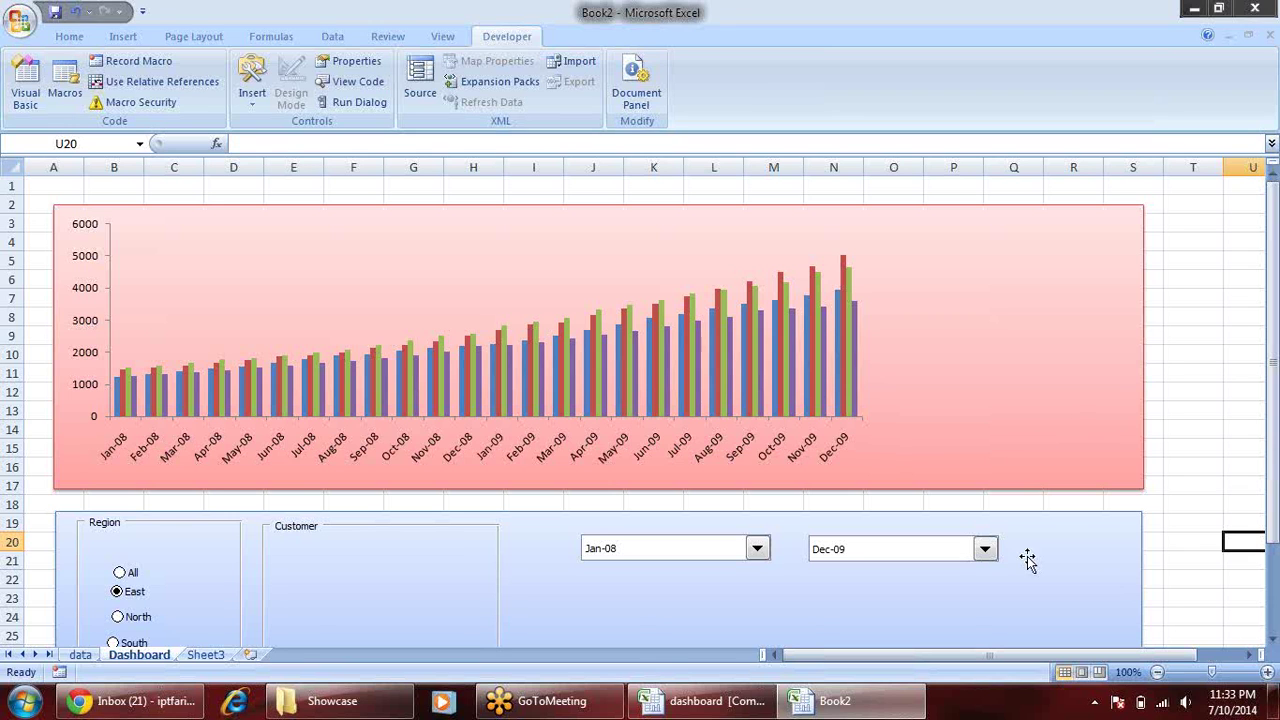
scroll(1135, 534, "down", 1)
scroll(1133, 534, "down", 1)
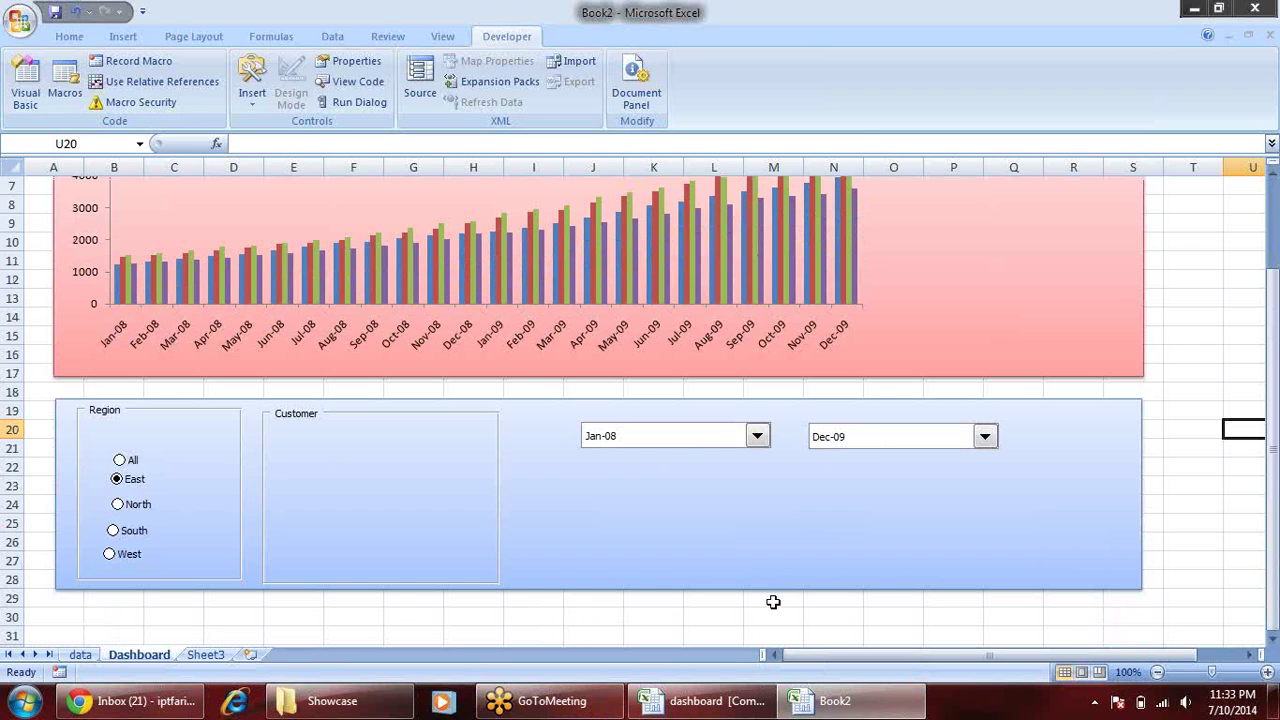
scroll(773, 601, "up", 2)
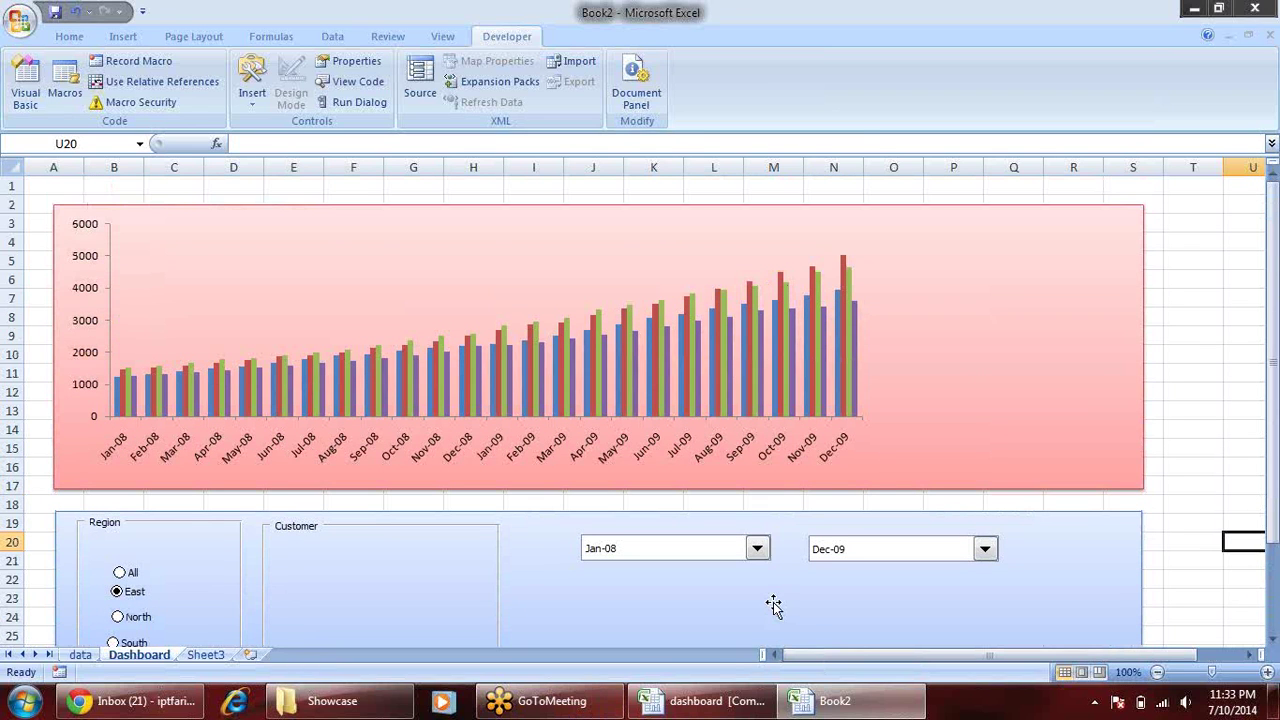
scroll(773, 601, "down", 1)
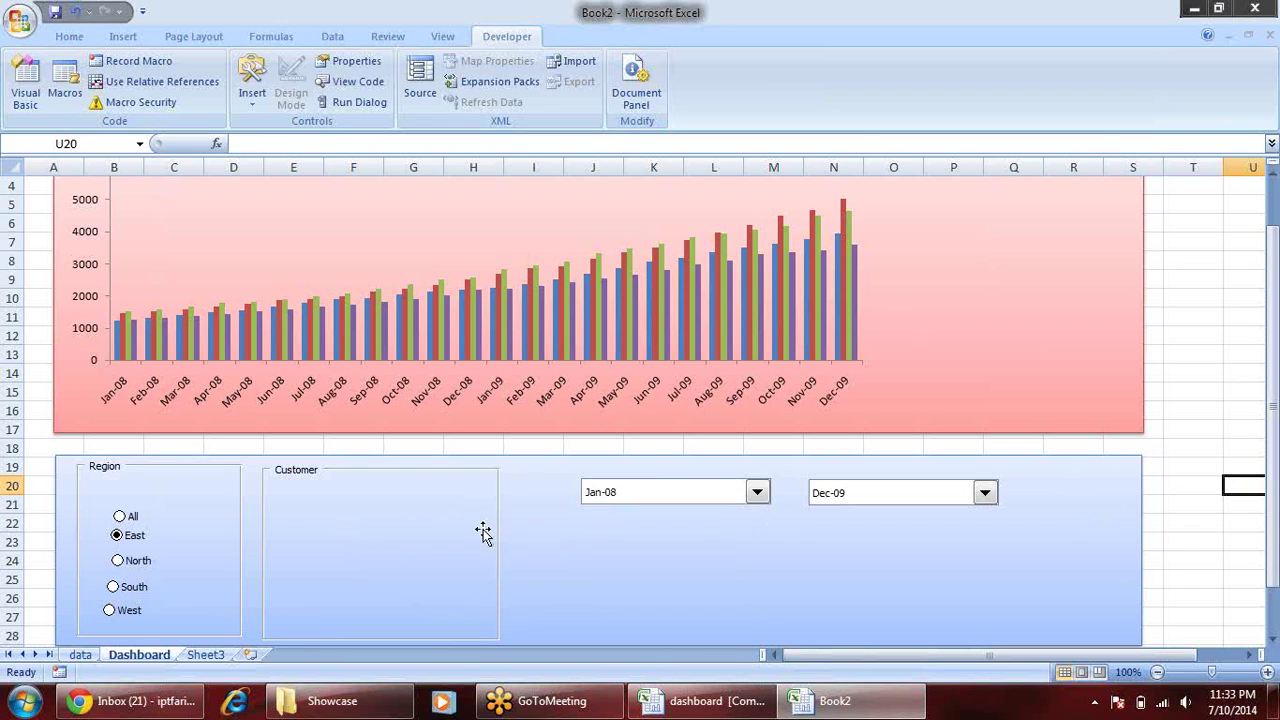
scroll(819, 458, "up", 1)
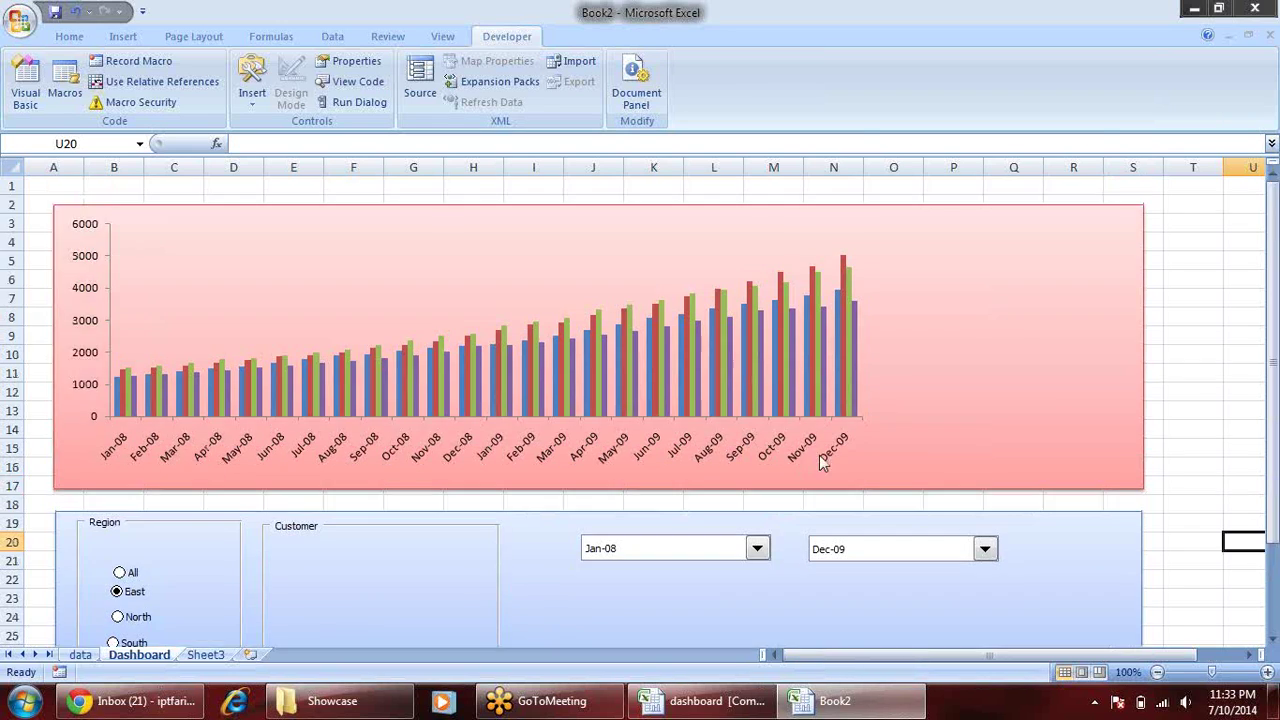
right_click(784, 371)
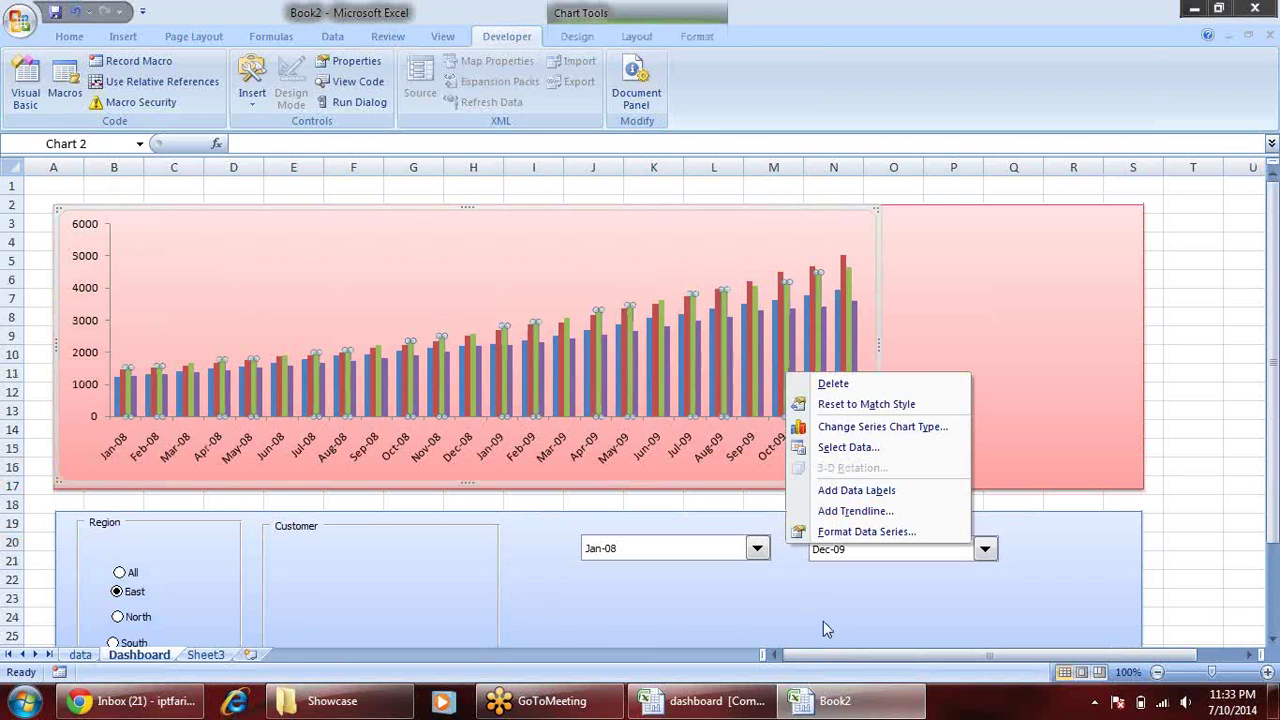
left_click(648, 703)
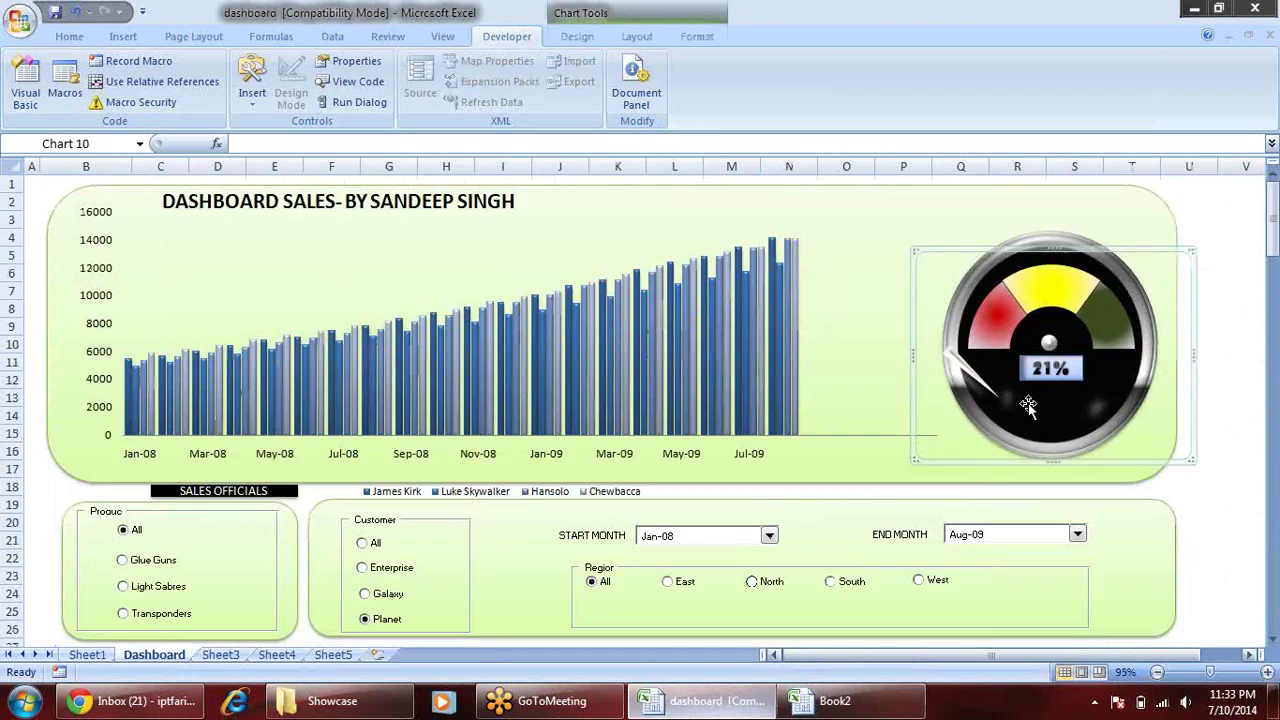
left_click(1060, 343)
left_click(1097, 258)
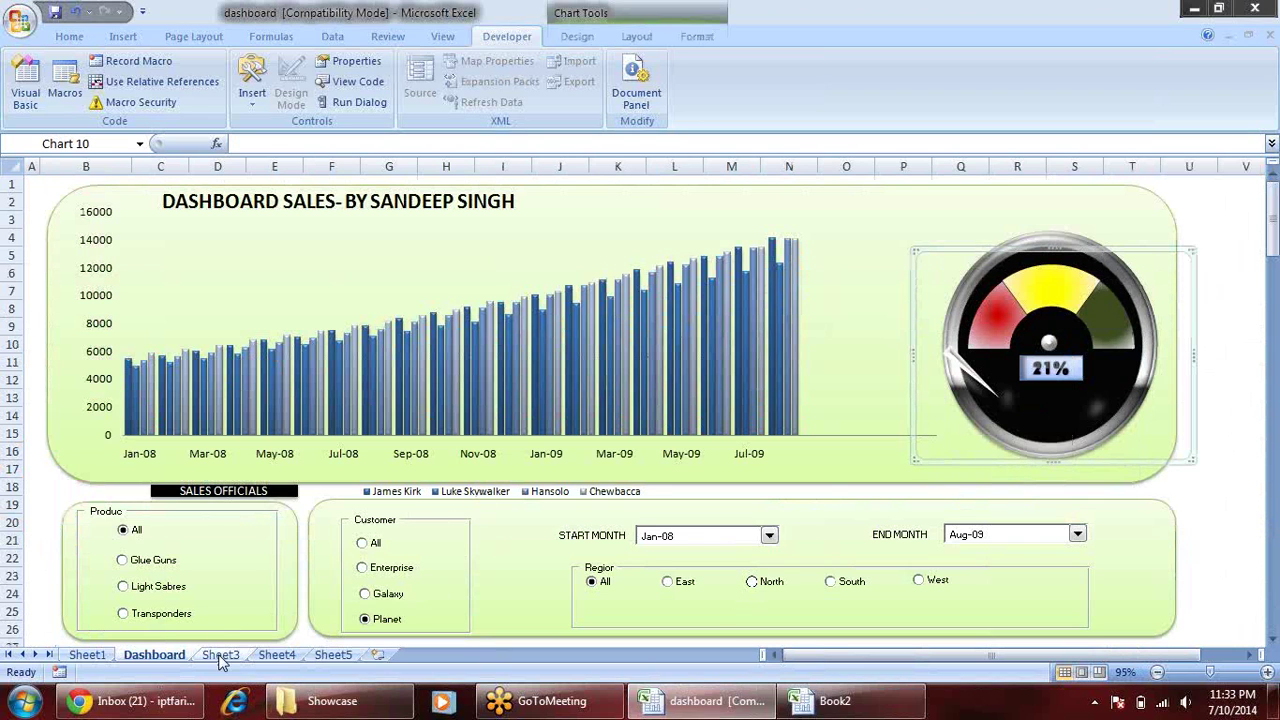
left_click(112, 655)
scroll(748, 448, "up", 5)
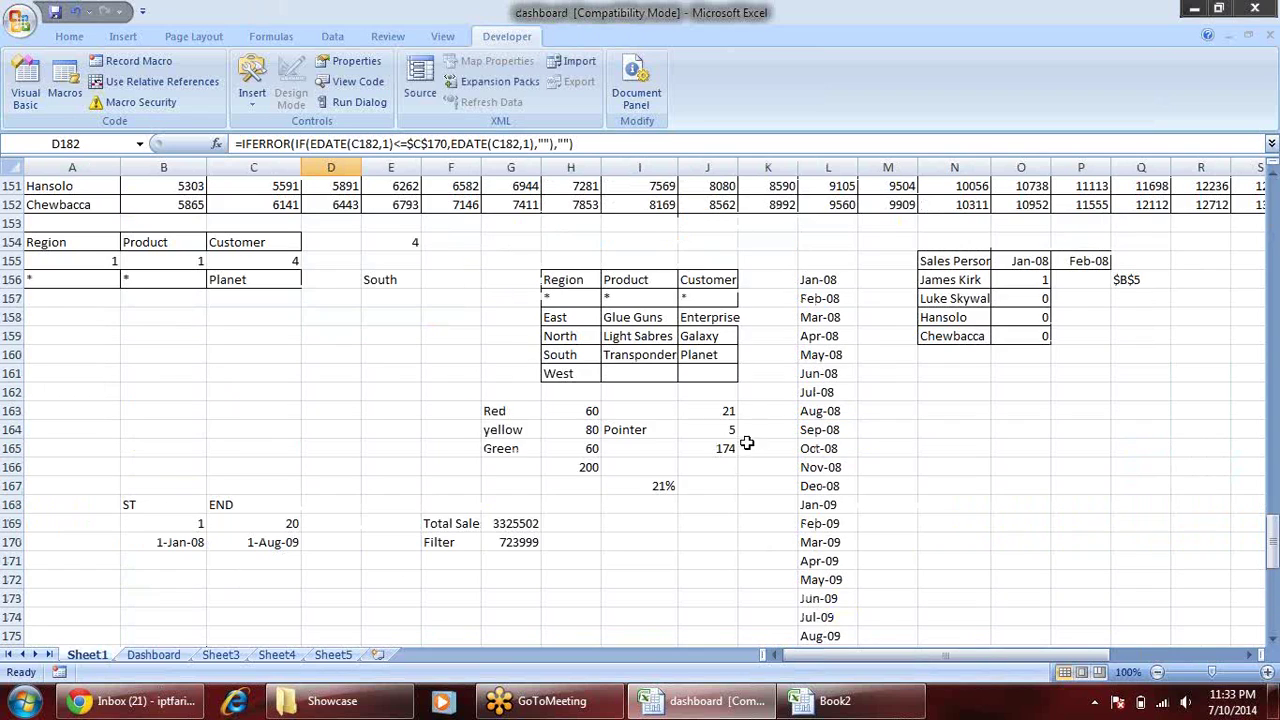
left_click_drag(512, 411, 588, 466)
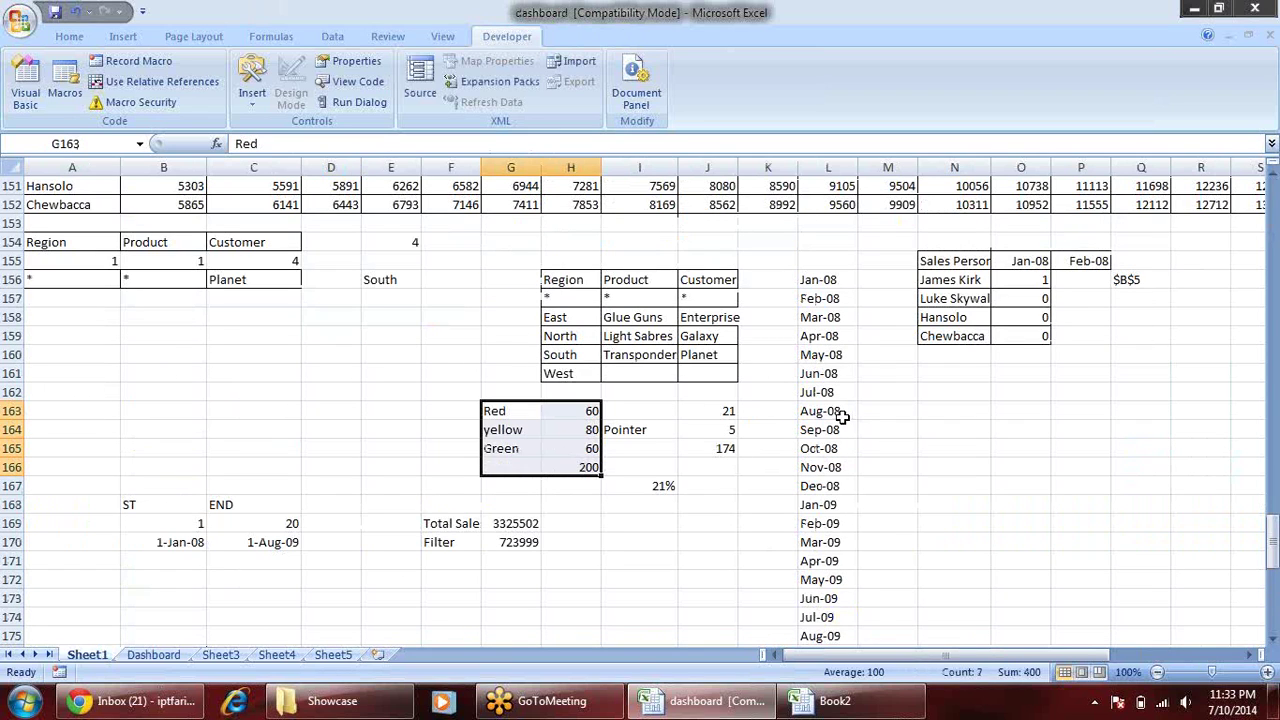
left_click(668, 404)
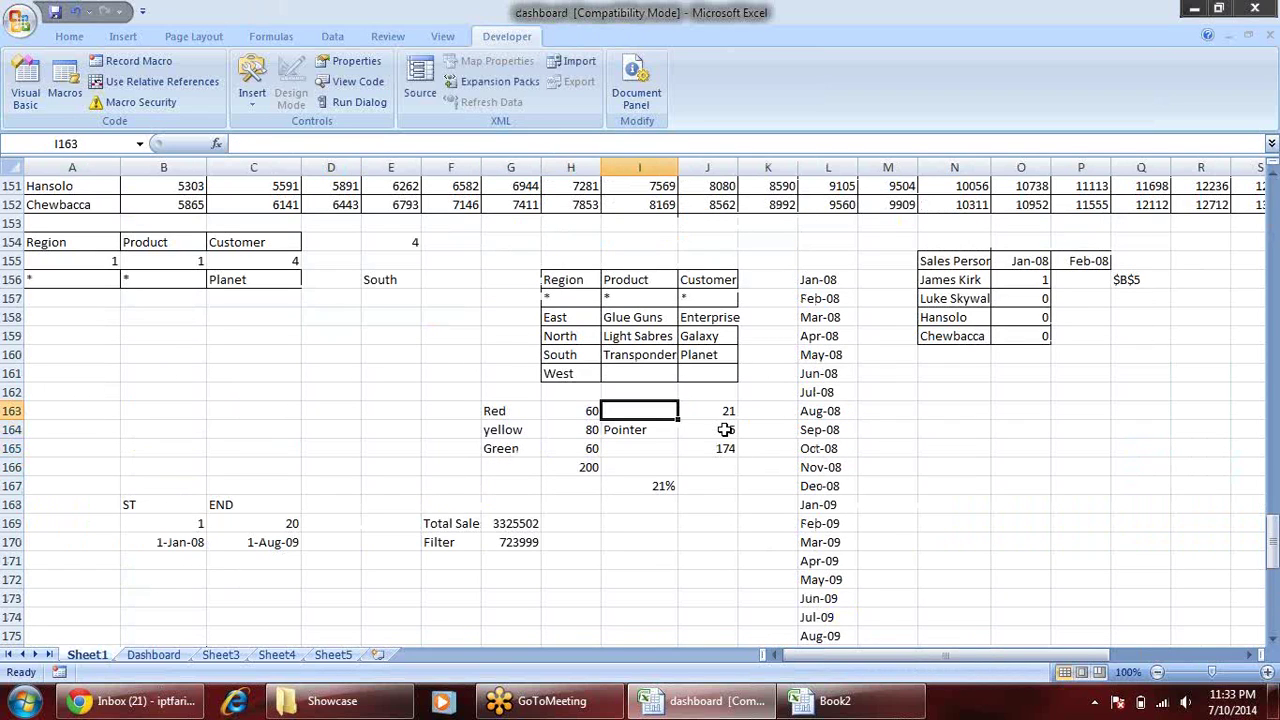
left_click(722, 430)
left_click(719, 411)
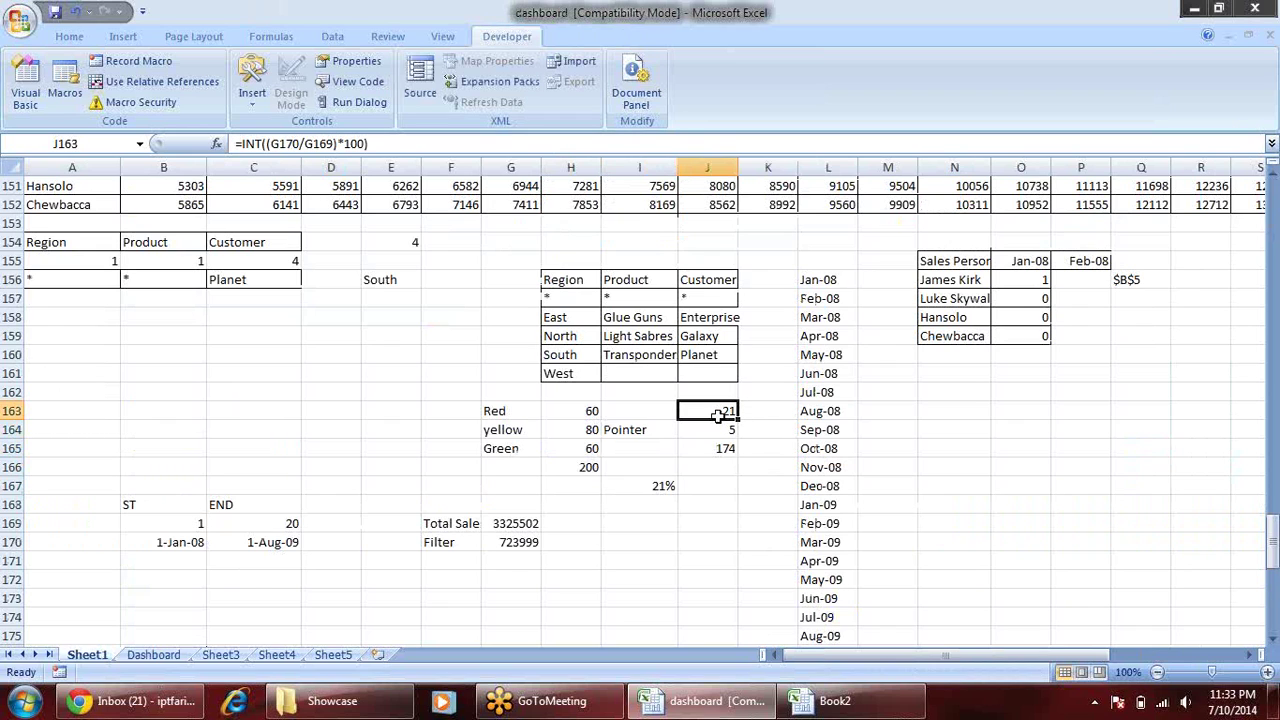
double_click(718, 413)
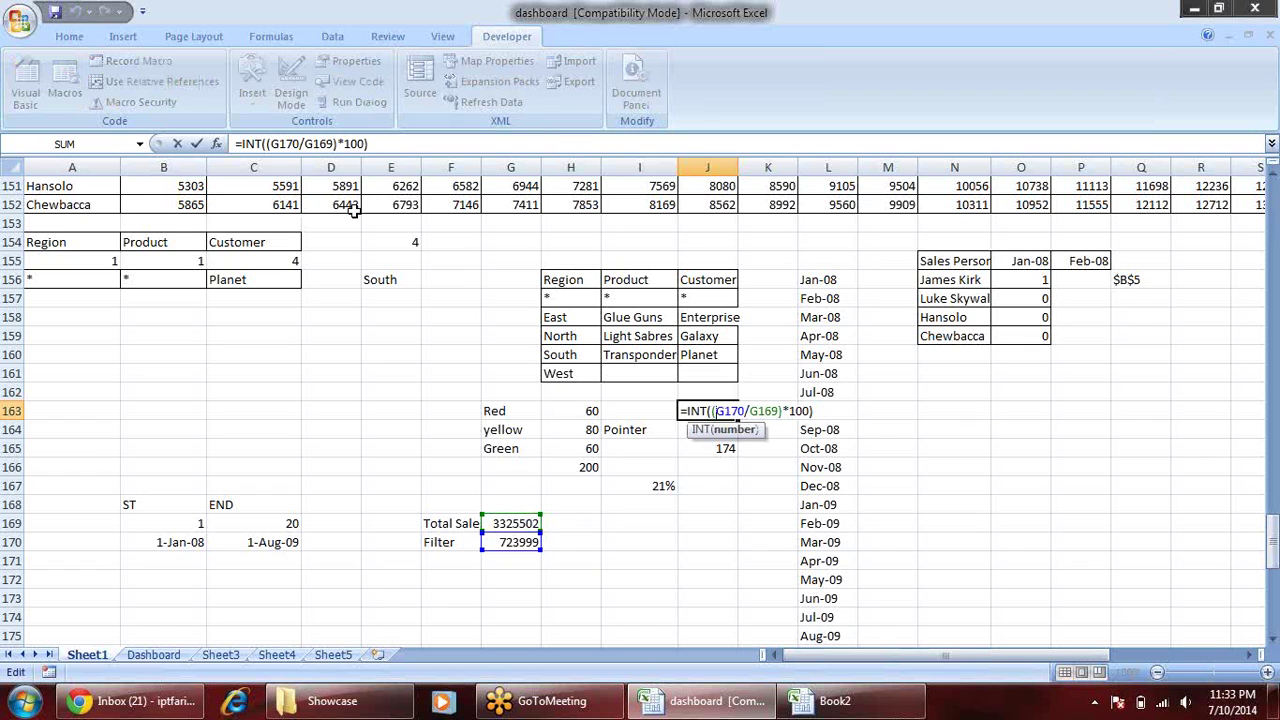
key("Return")
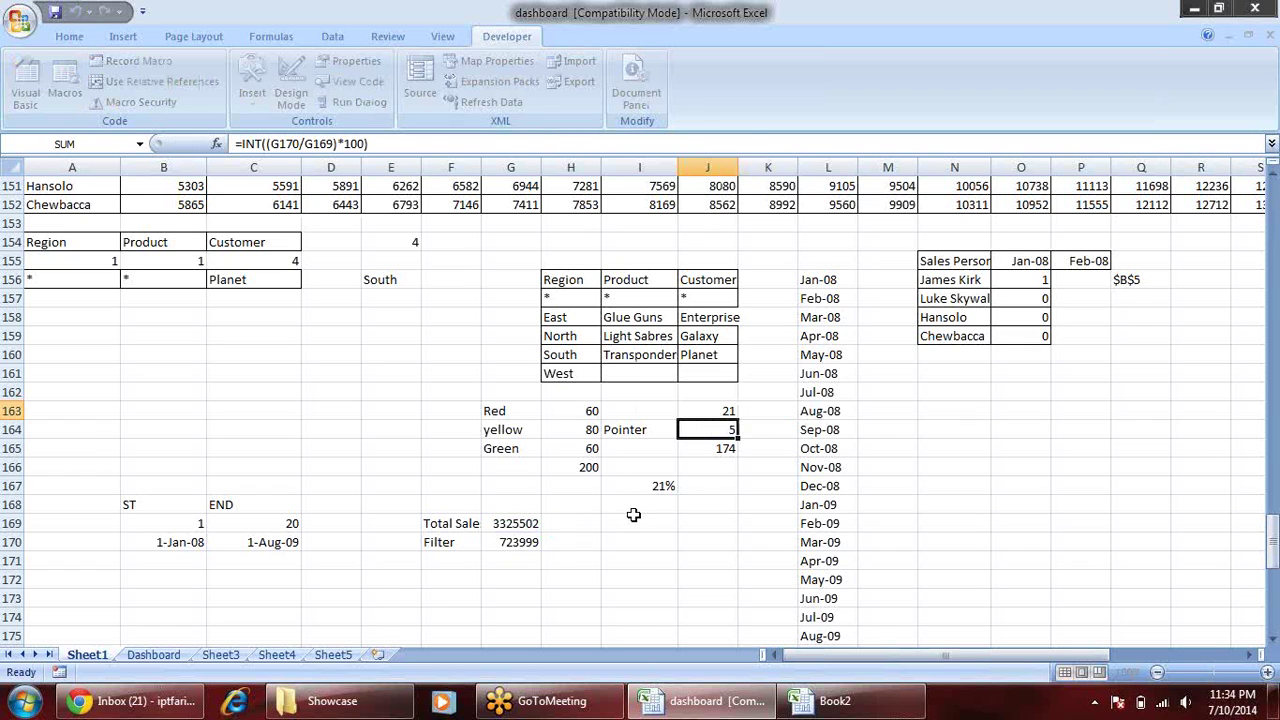
left_click(523, 545)
scroll(500, 500, "down", 4)
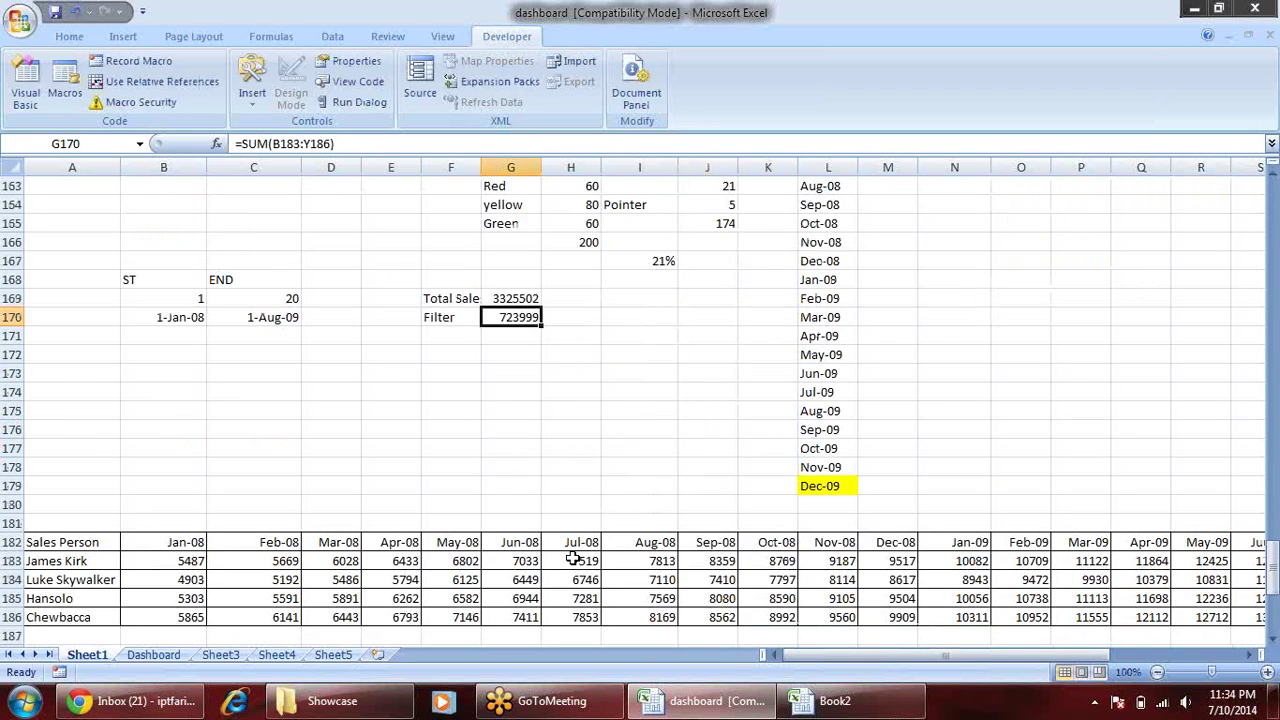
scroll(277, 400, "down", 3)
left_click_drag(190, 392, 490, 448)
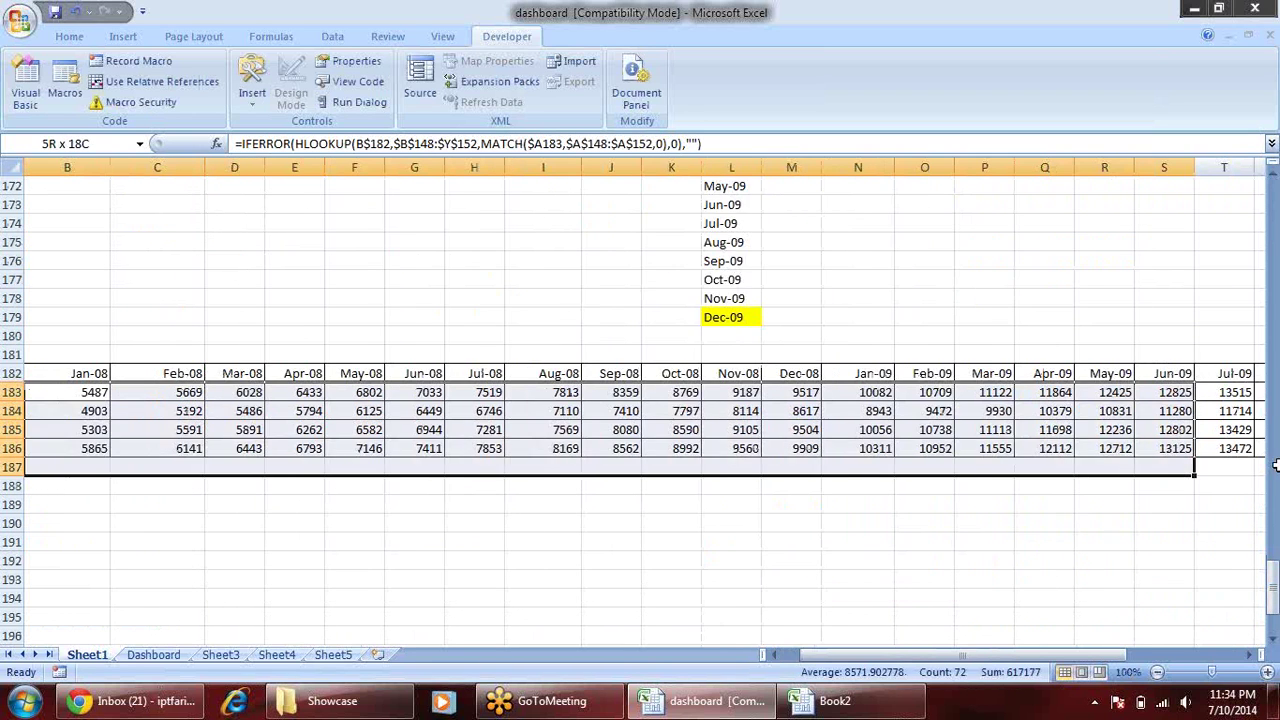
scroll(734, 530, "up", 6)
left_click(258, 467)
left_click(255, 484)
left_click(447, 340)
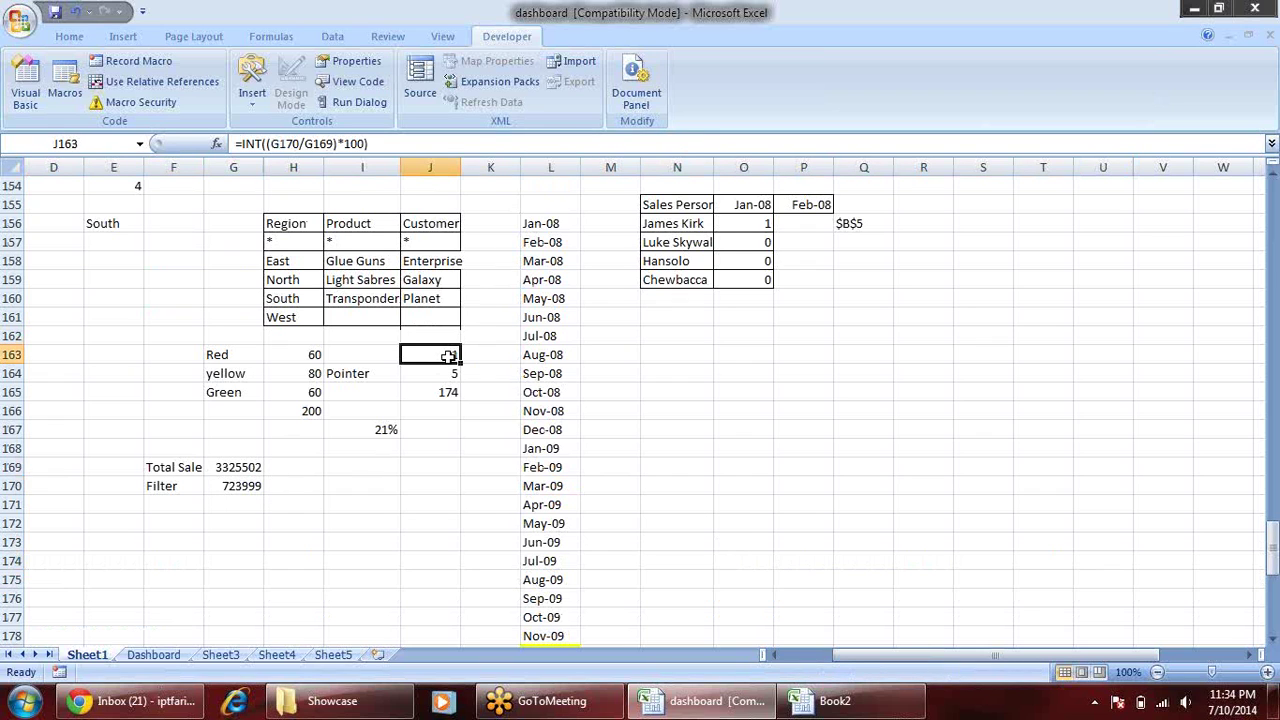
double_click(447, 354)
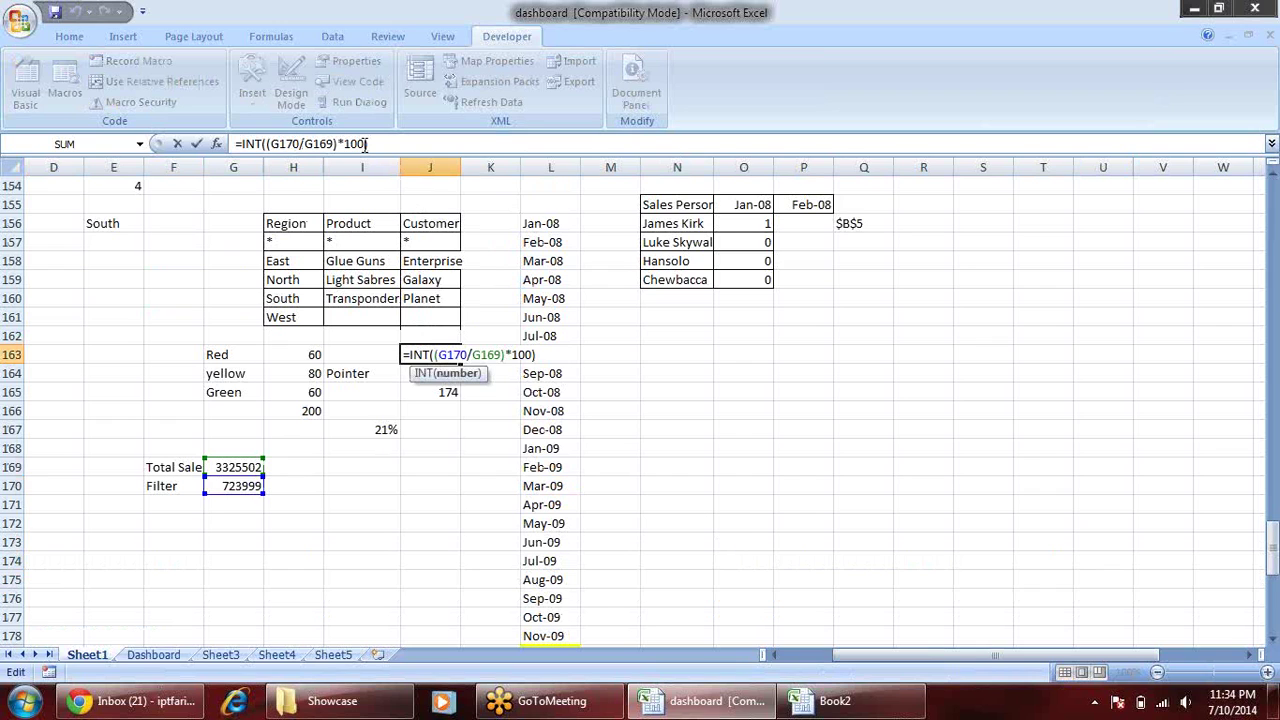
key("Return")
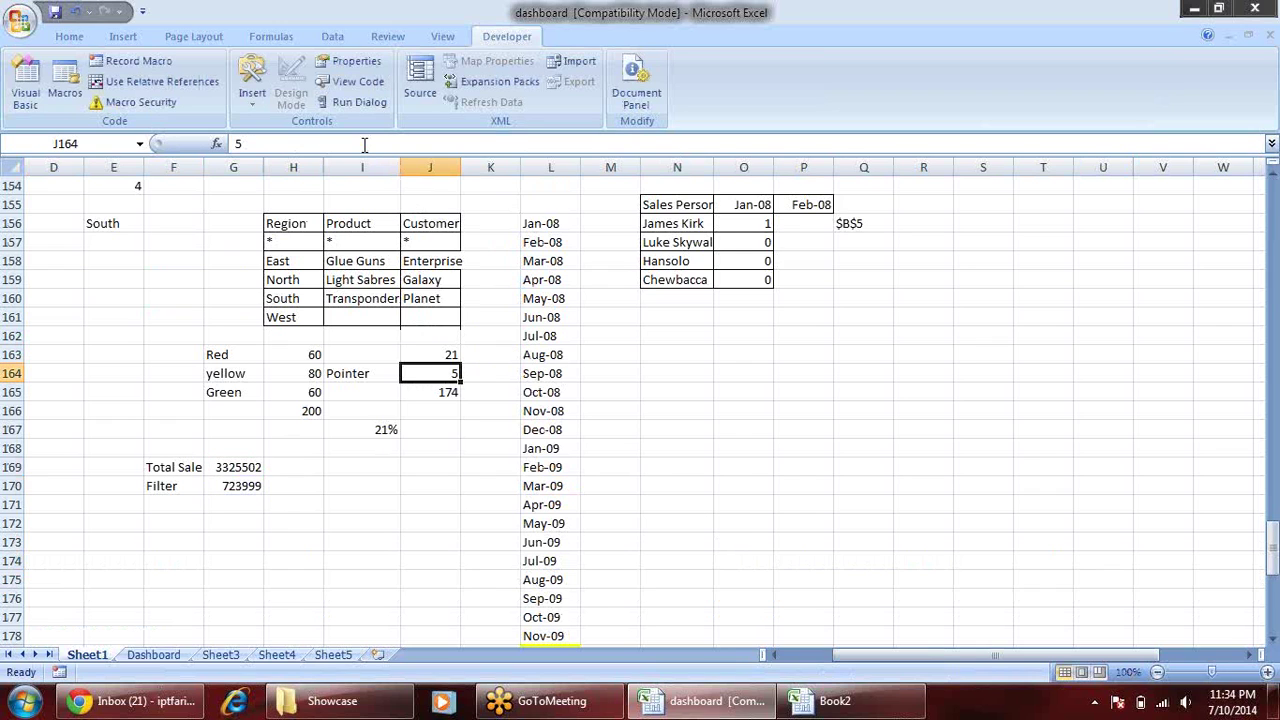
left_click(451, 356)
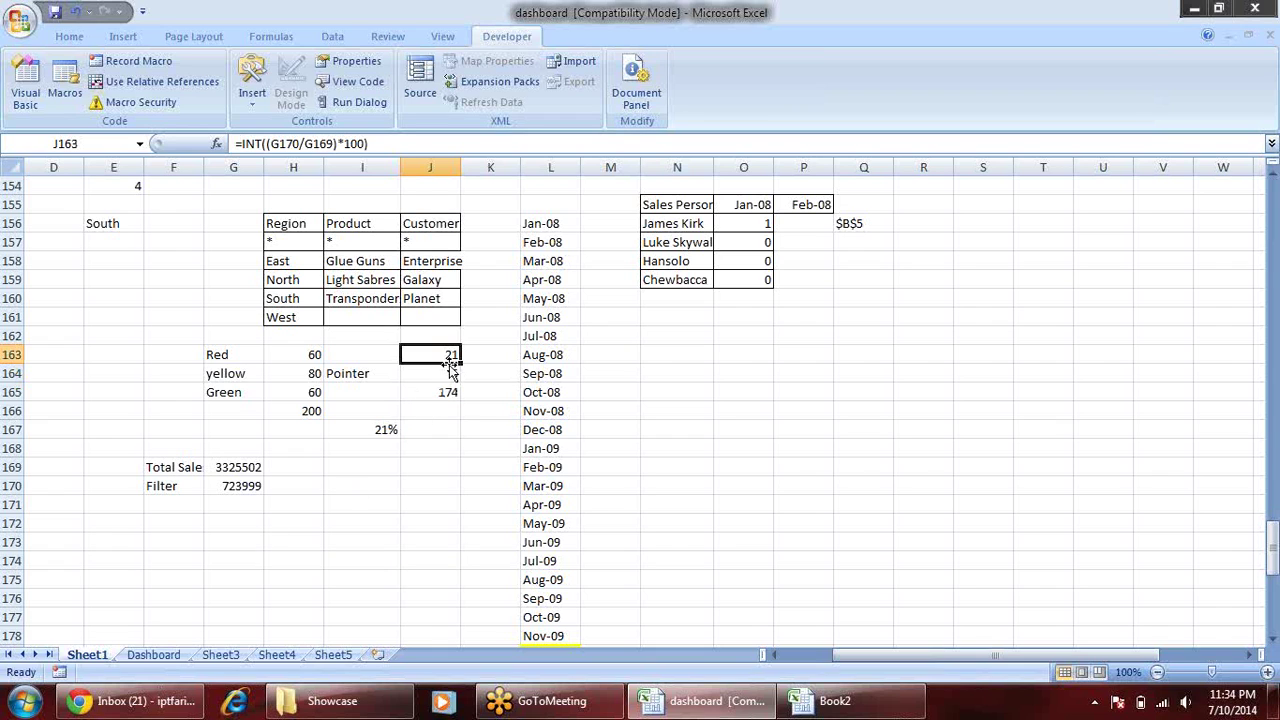
left_click_drag(440, 392, 228, 354)
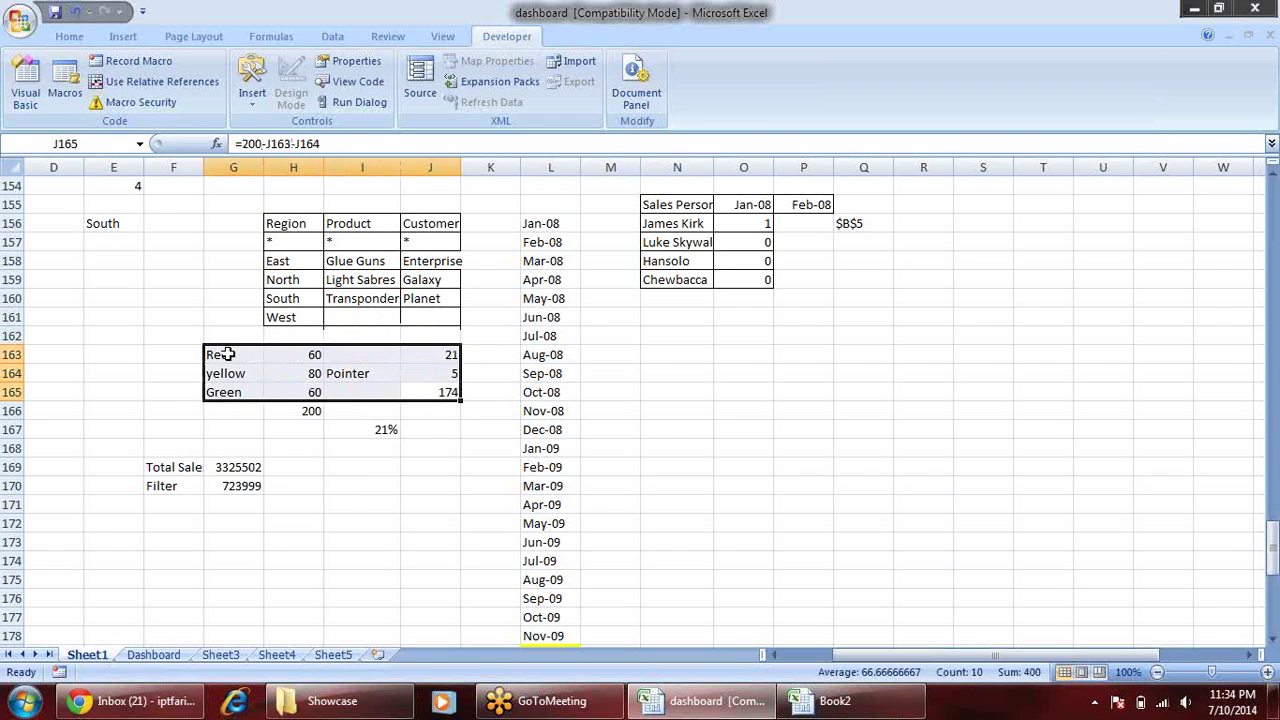
left_click(437, 355)
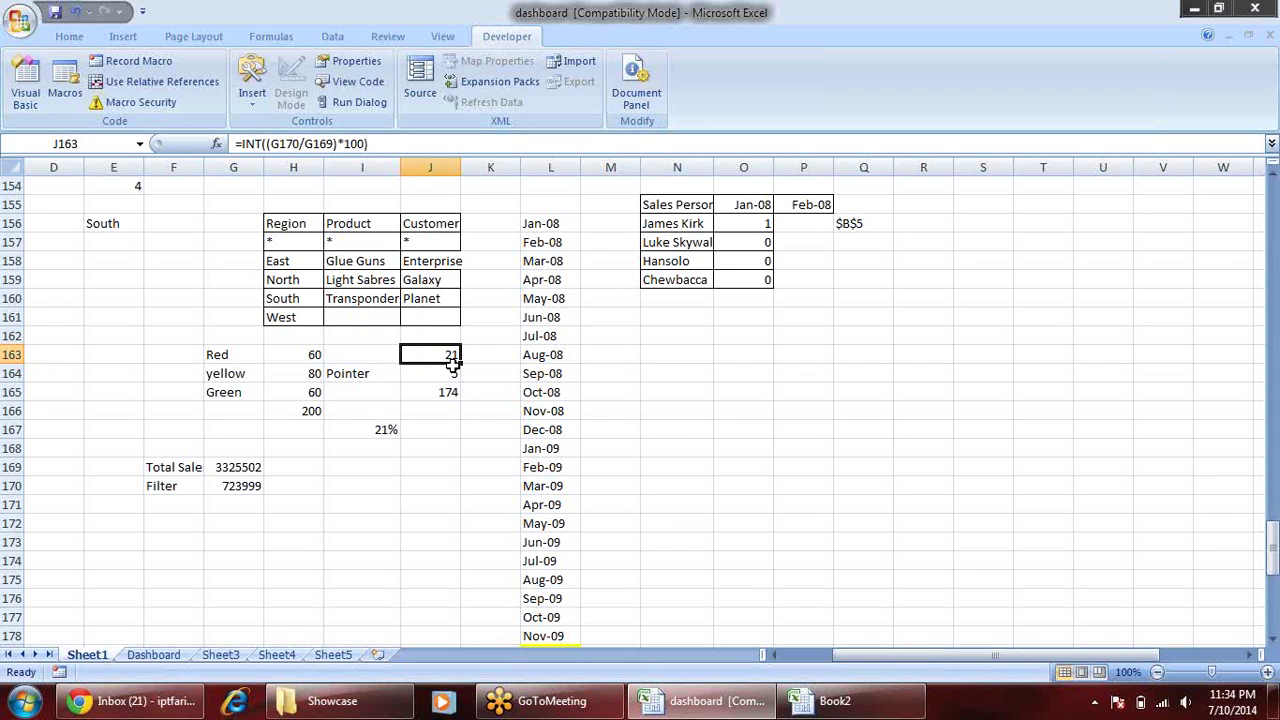
left_click(245, 484)
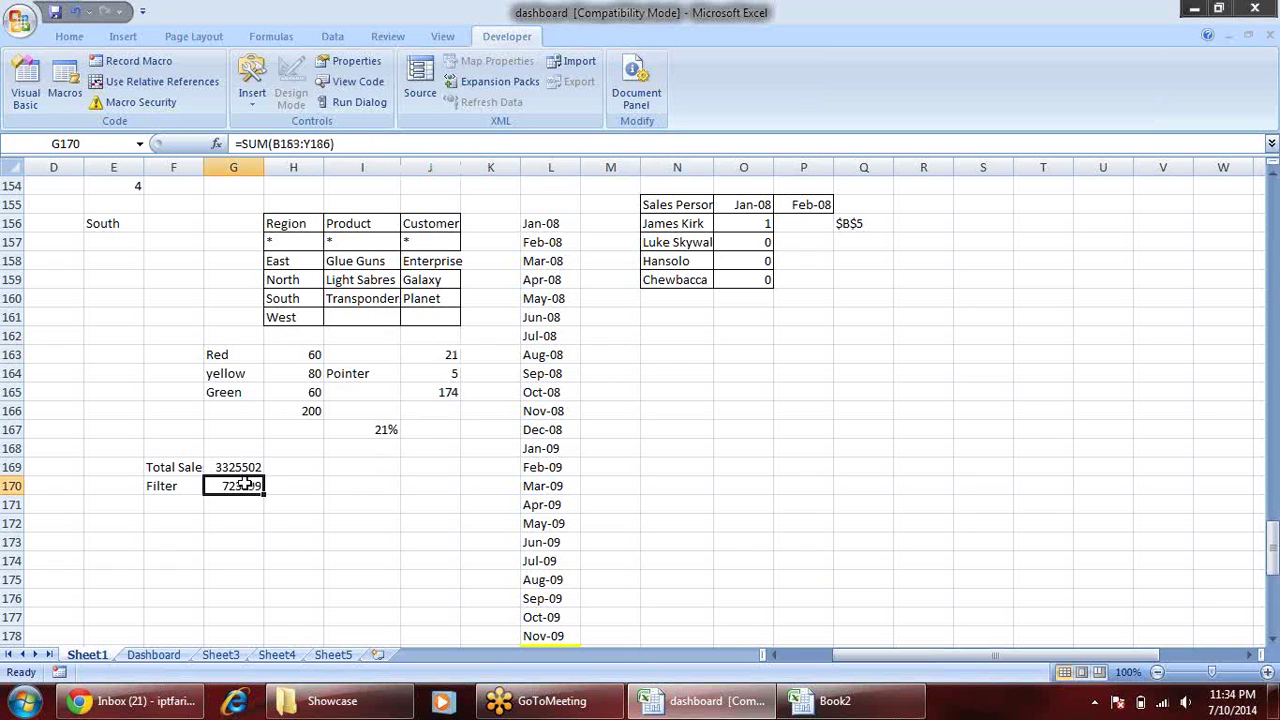
left_click_drag(840, 656, 790, 664)
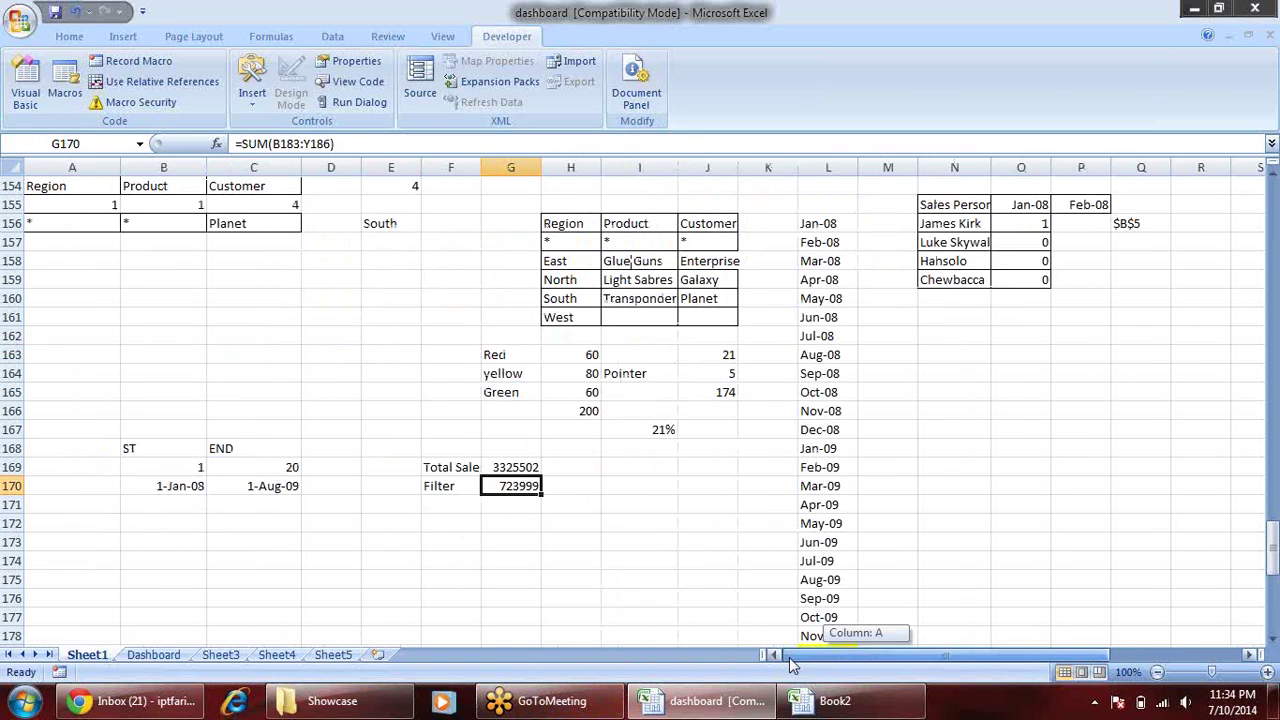
- Enter 10 as the end-month index in C169 and check the recalculated totals and gauge value
left_click(315, 468)
left_click(283, 467)
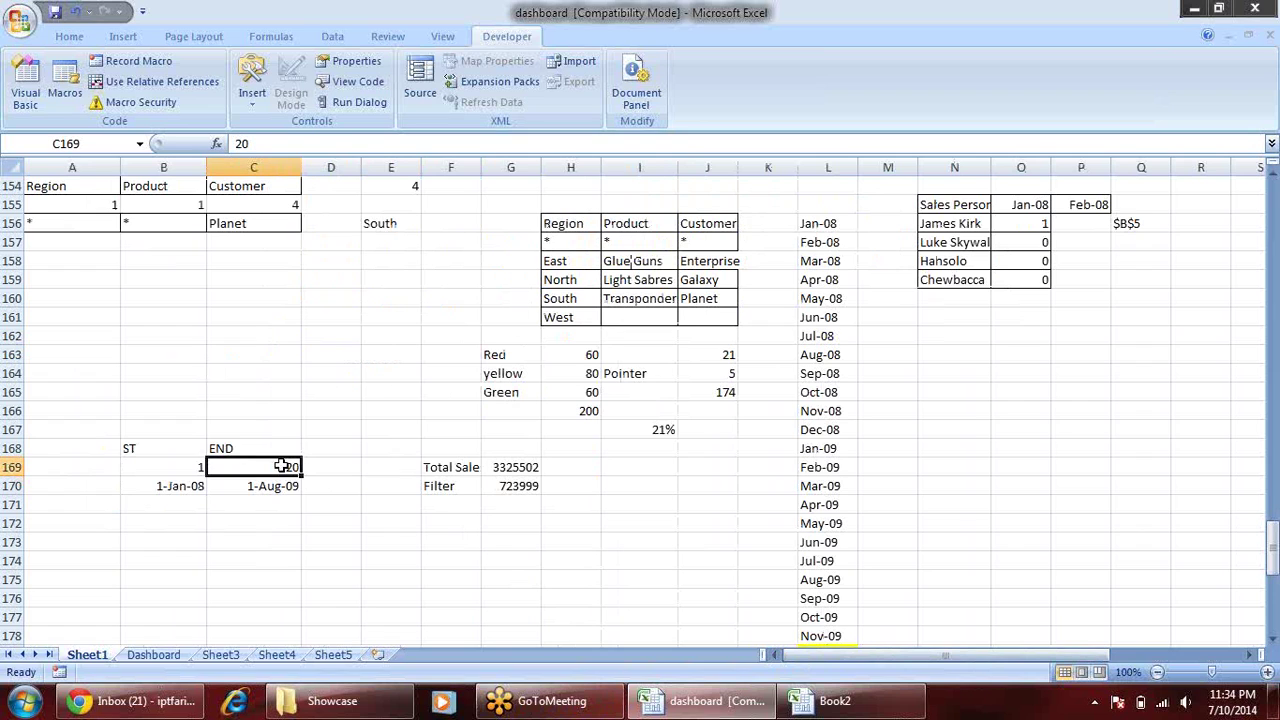
type("10")
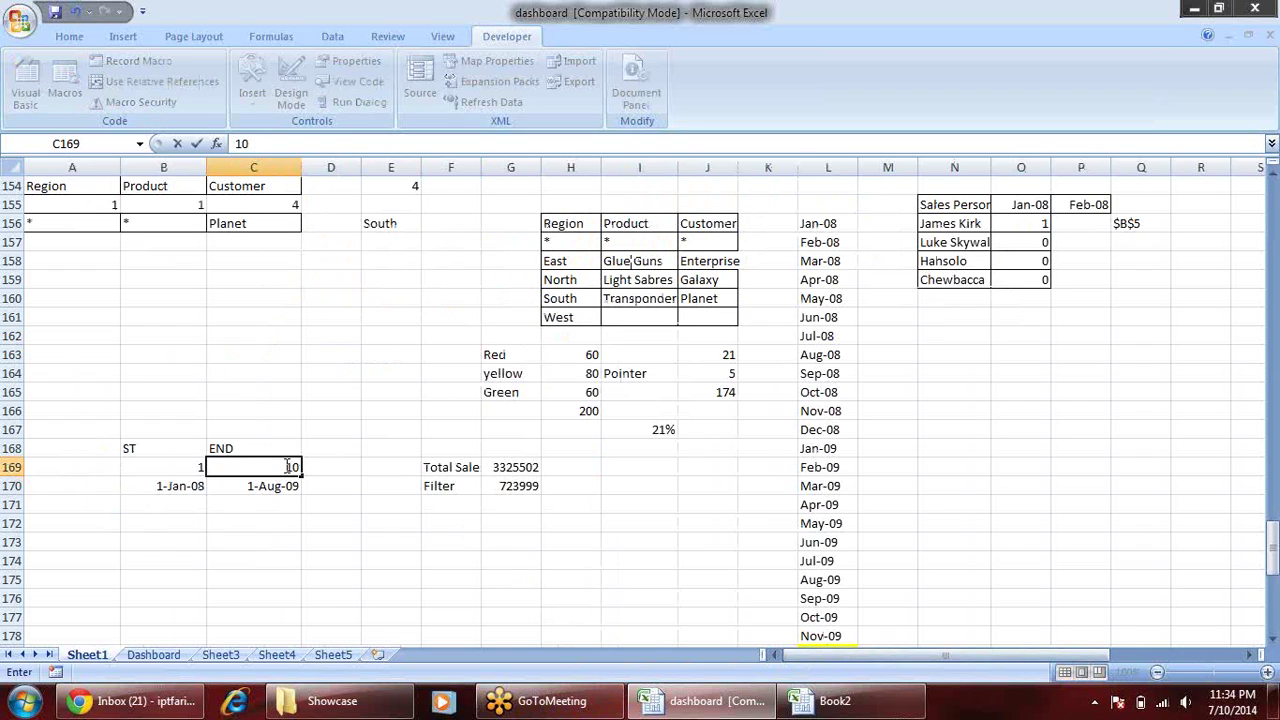
left_click(398, 396)
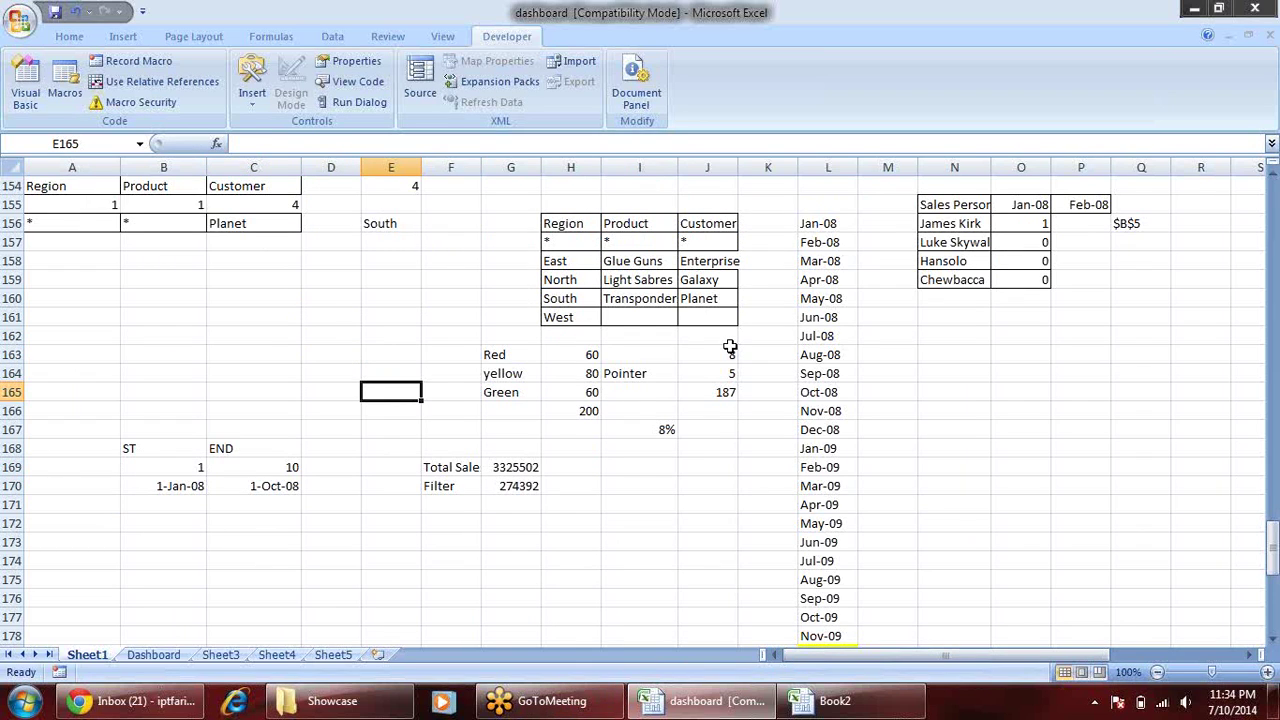
left_click(730, 347)
left_click(528, 486)
left_click(528, 465)
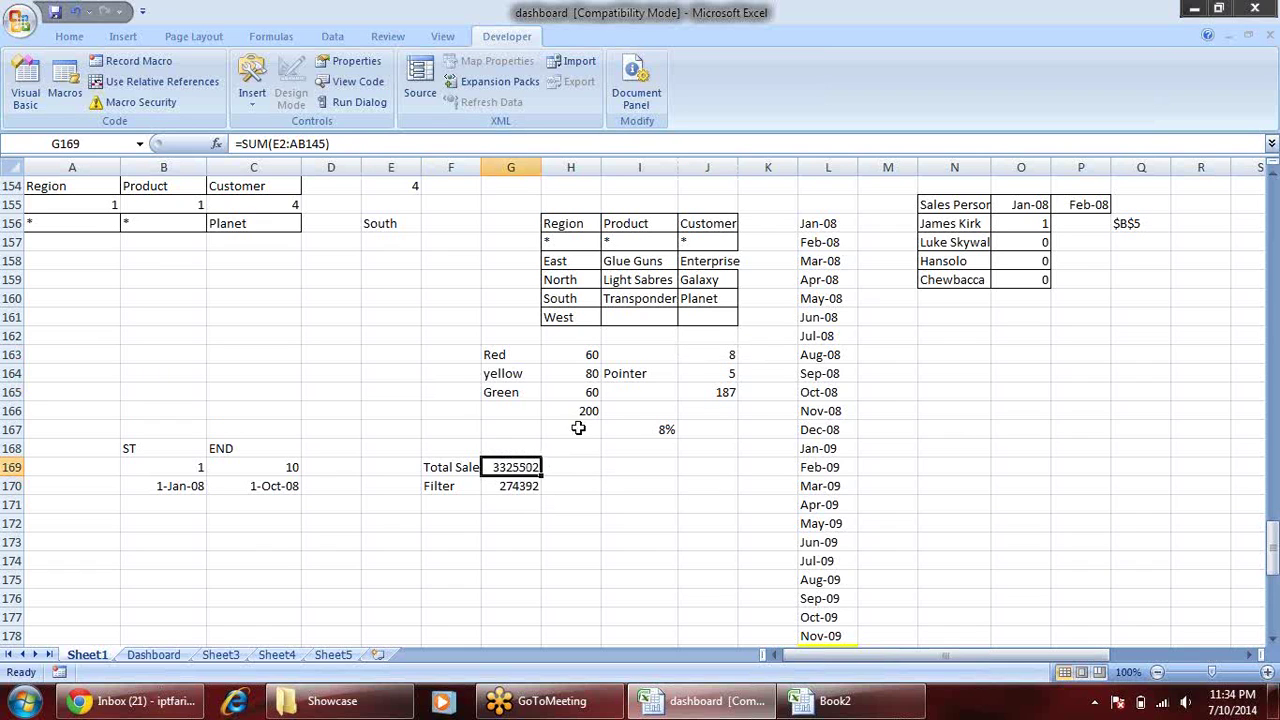
left_click(728, 353)
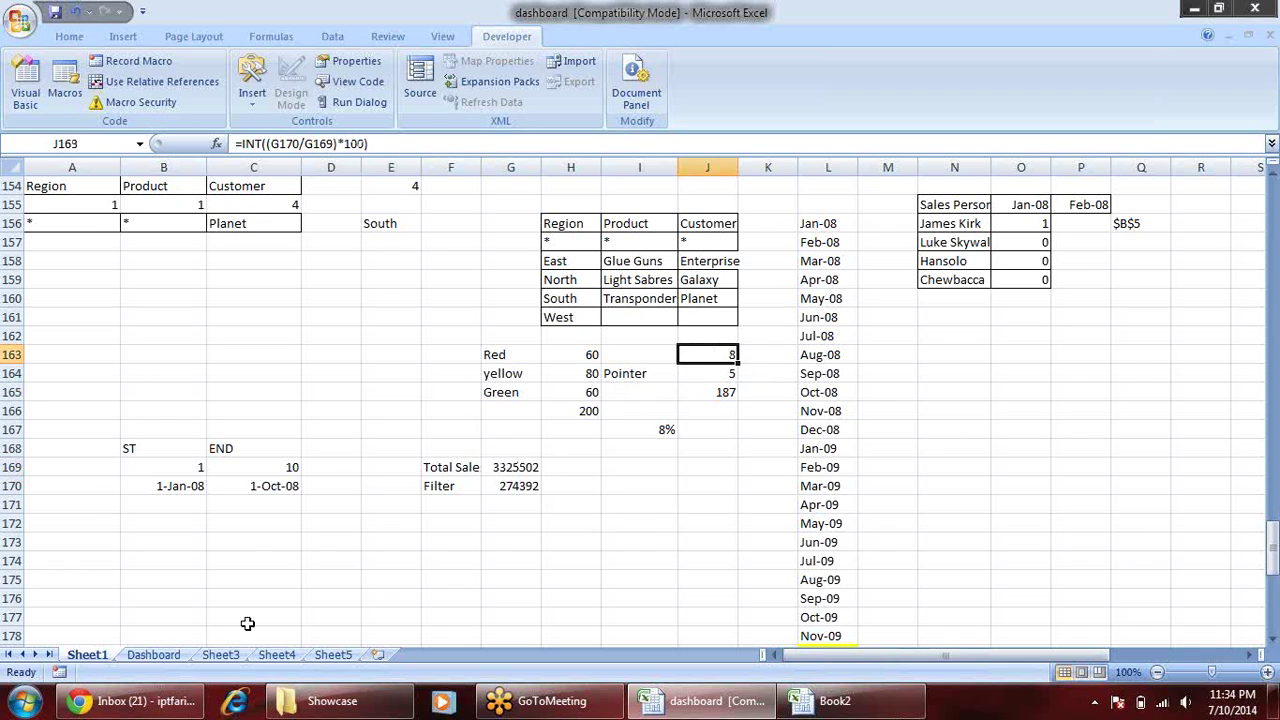
- On the Dashboard sheet, drag the needle chart onto the centre of the gauge dial
left_click(153, 654)
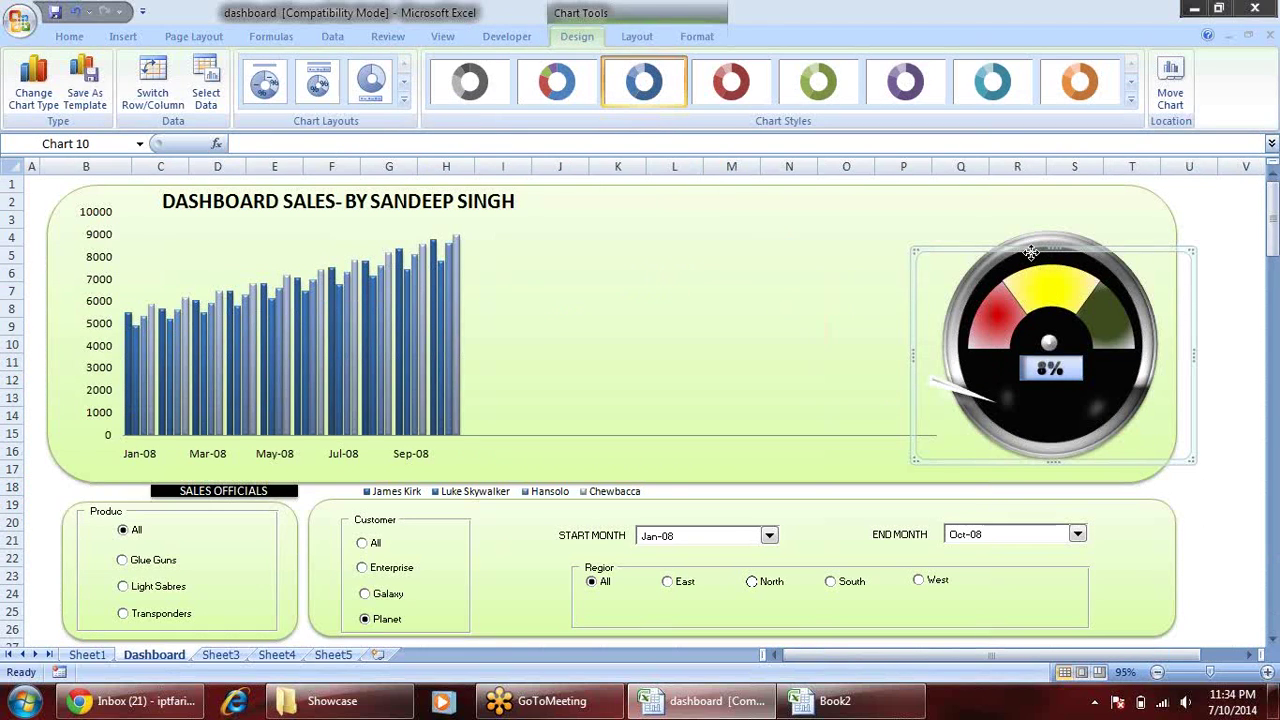
left_click(1089, 391)
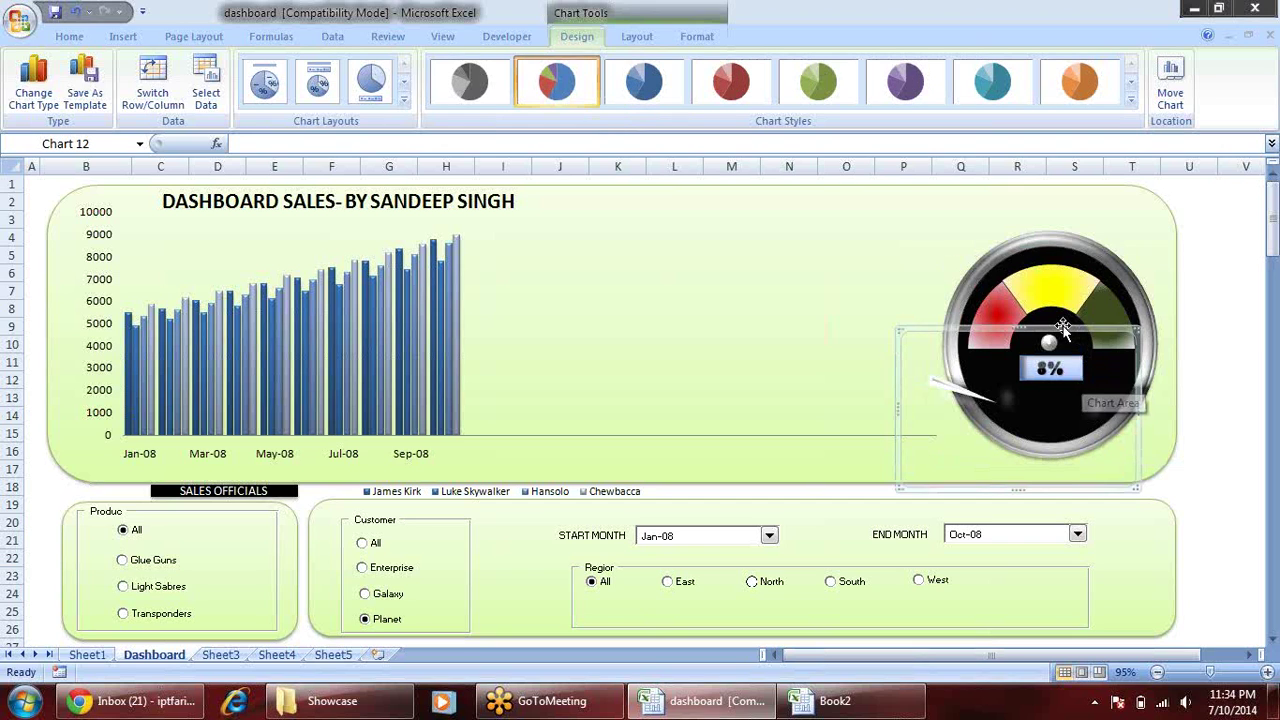
mouse_move(1063, 330)
left_mouse_down()
mouse_move(1100, 262)
mouse_move(1118, 270)
left_mouse_up()
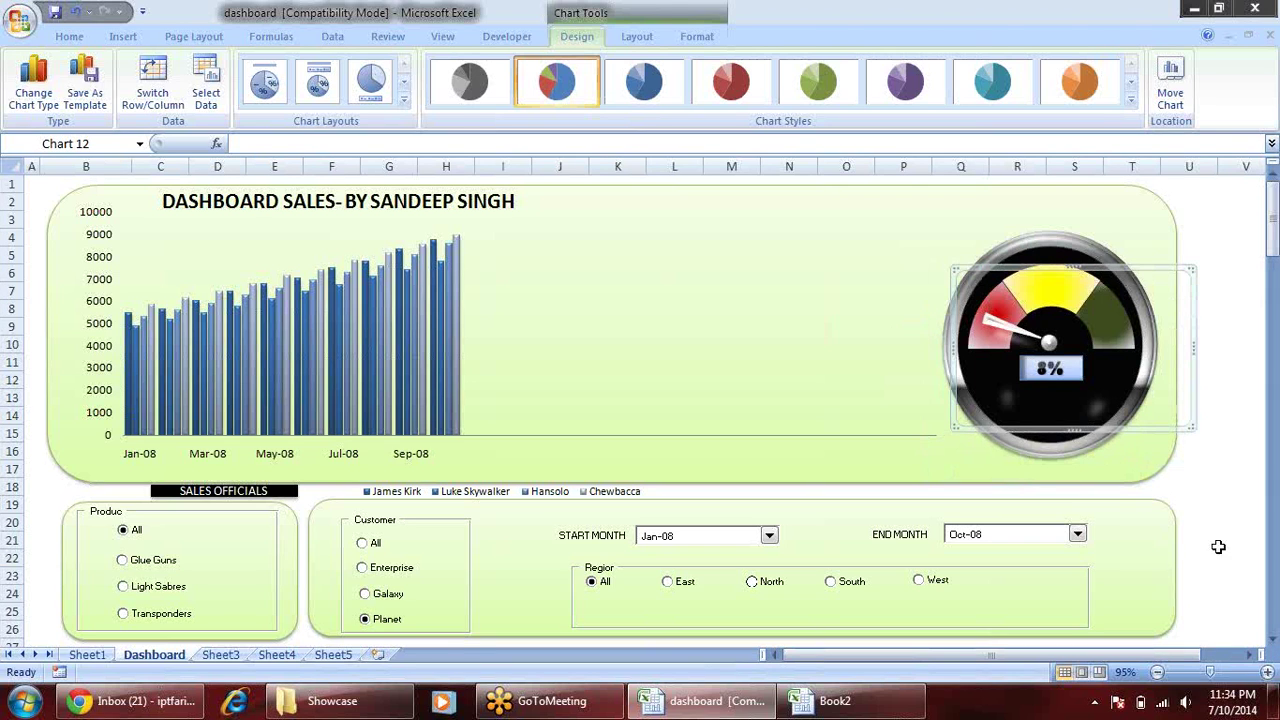
left_click(1228, 537)
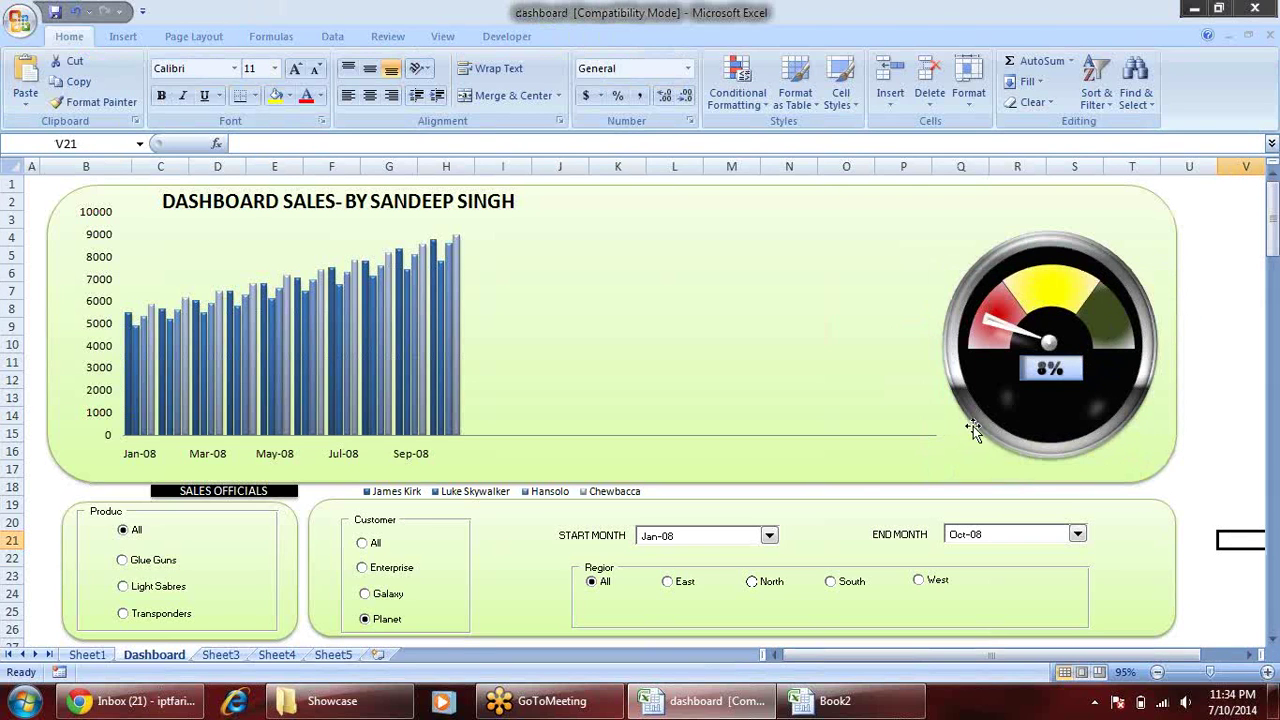